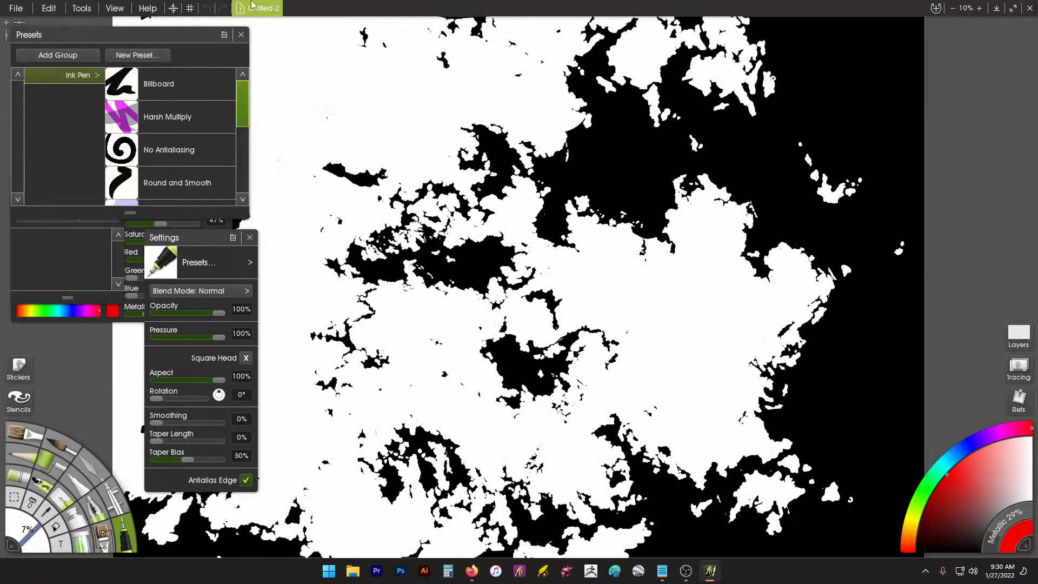
Step: Pan the black-and-white landmass drawing slightly in ArtRage
scroll(694, 167, "down", 1)
scroll(702, 176, "up", 2)
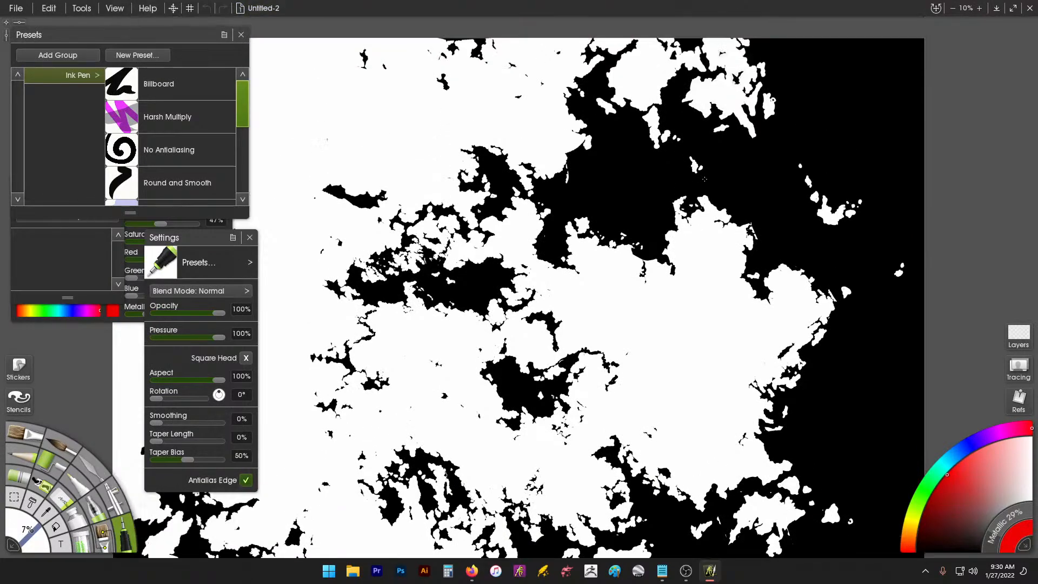
left_click_drag(701, 176, 690, 153)
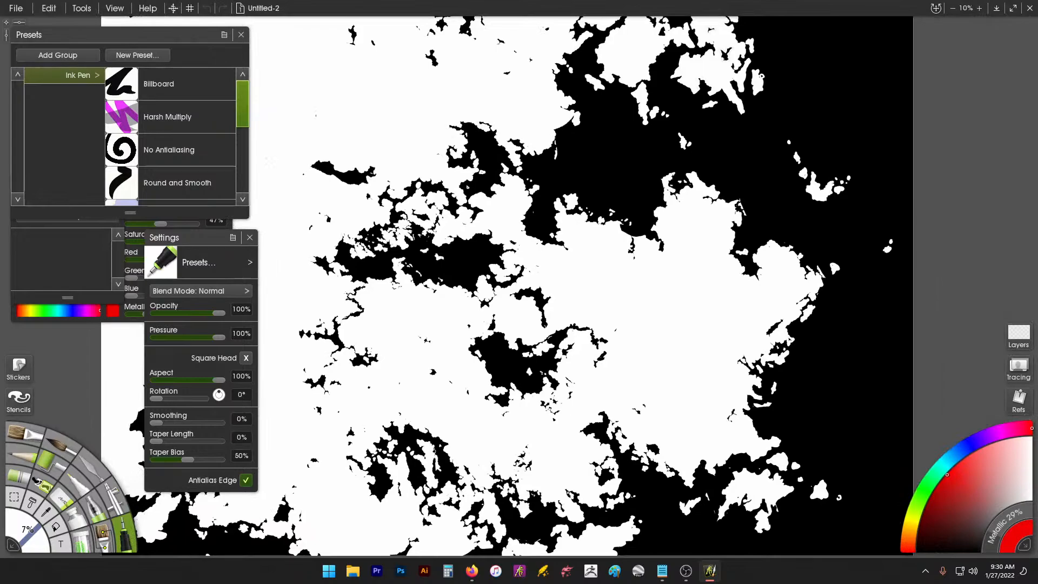
left_click(1031, 6)
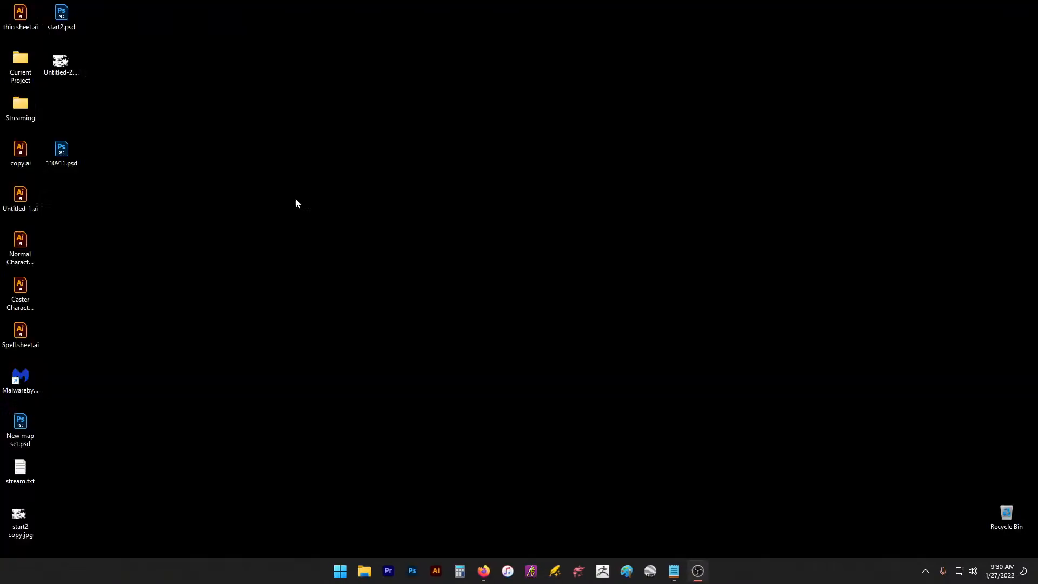
double_click(19, 516)
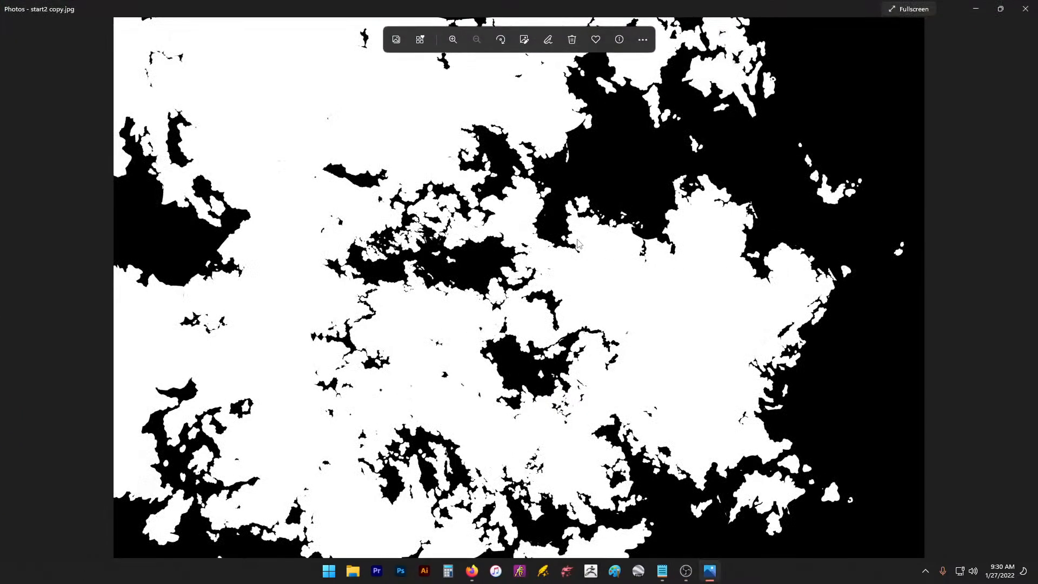
scroll(629, 258, "up", 3)
scroll(629, 258, "down", 3)
scroll(634, 174, "up", 1)
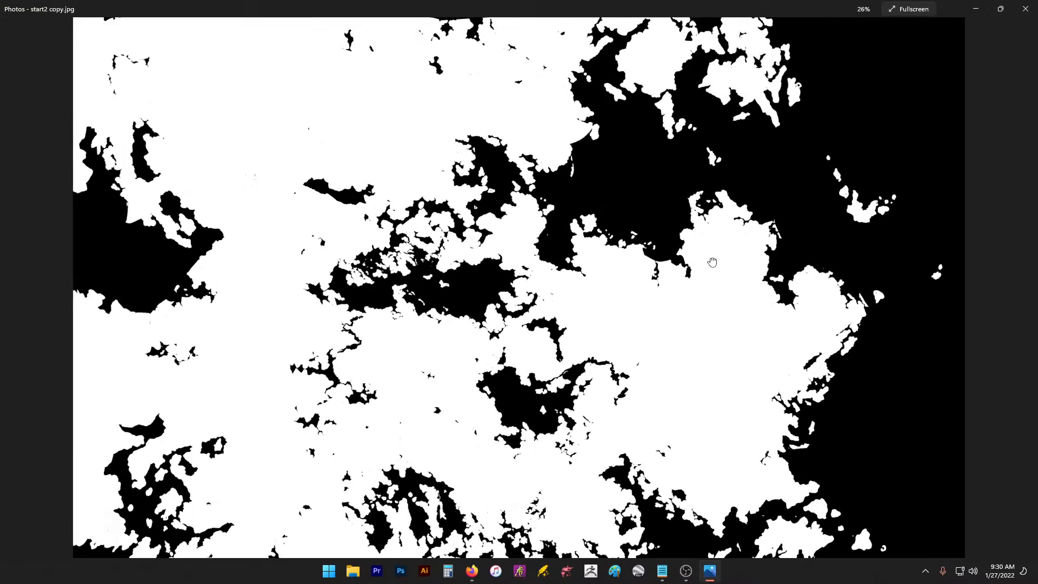
mouse_move(712, 258)
left_mouse_down()
mouse_move(719, 192)
mouse_move(721, 248)
left_mouse_up()
left_click_drag(867, 169, 851, 195)
mouse_move(849, 80)
left_mouse_down()
mouse_move(852, 58)
mouse_move(857, 72)
left_mouse_up()
left_click(913, 9)
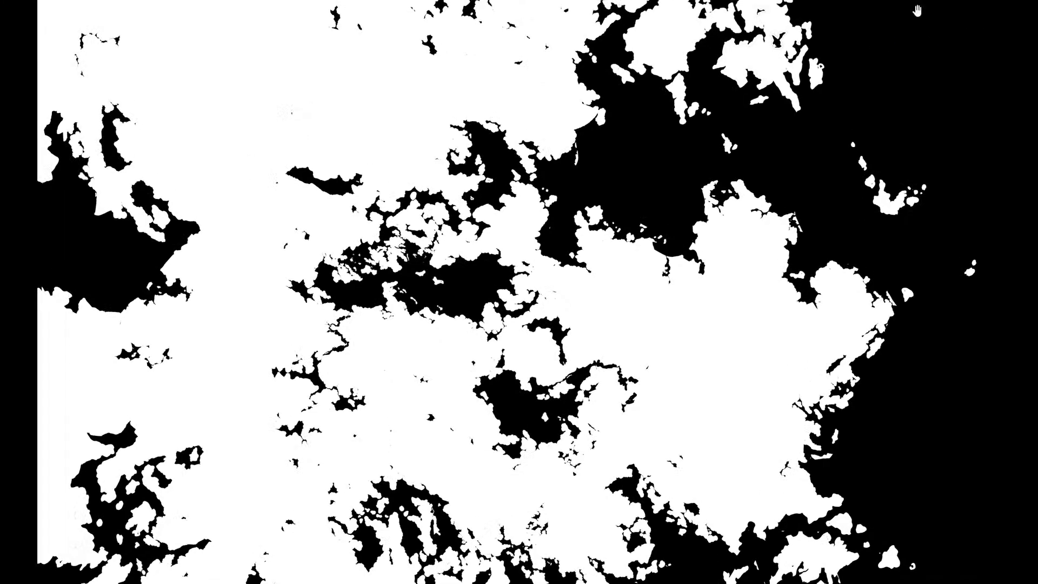
key("Escape")
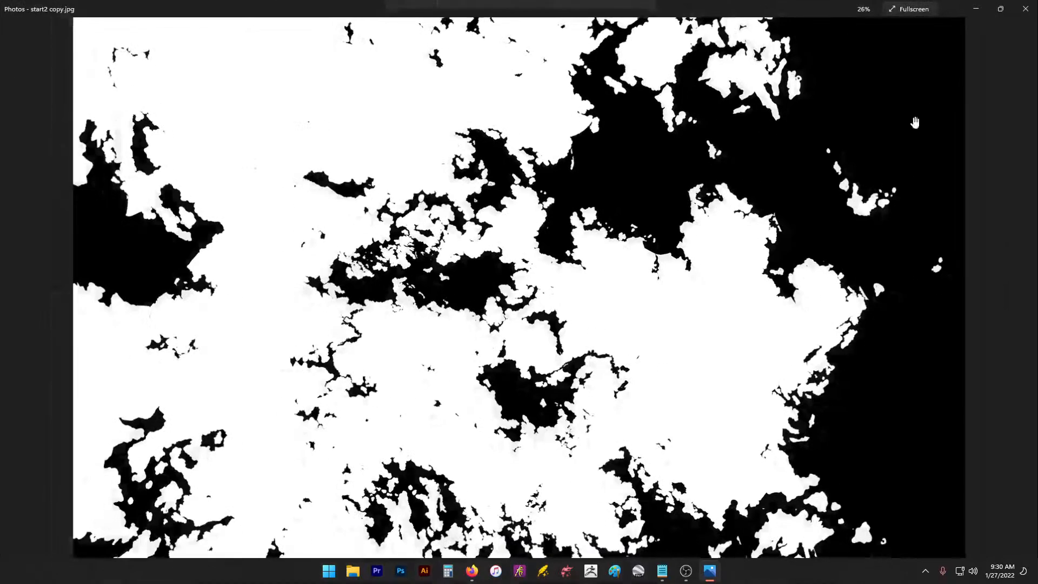
Step: Close the photo viewer, launch Wonderdraft and start a new map
left_click(1030, 9)
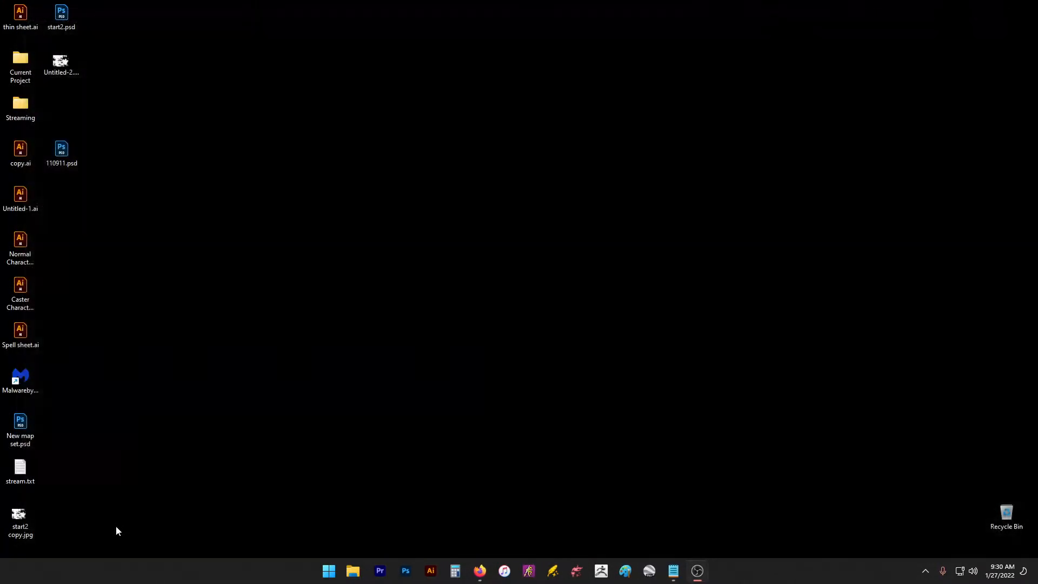
left_click(556, 571)
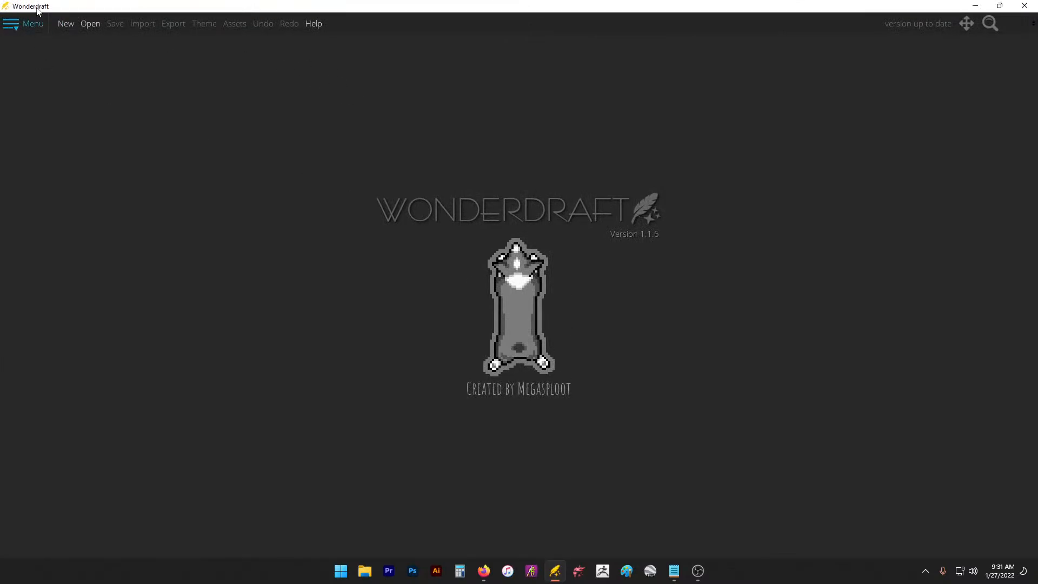
left_click(66, 24)
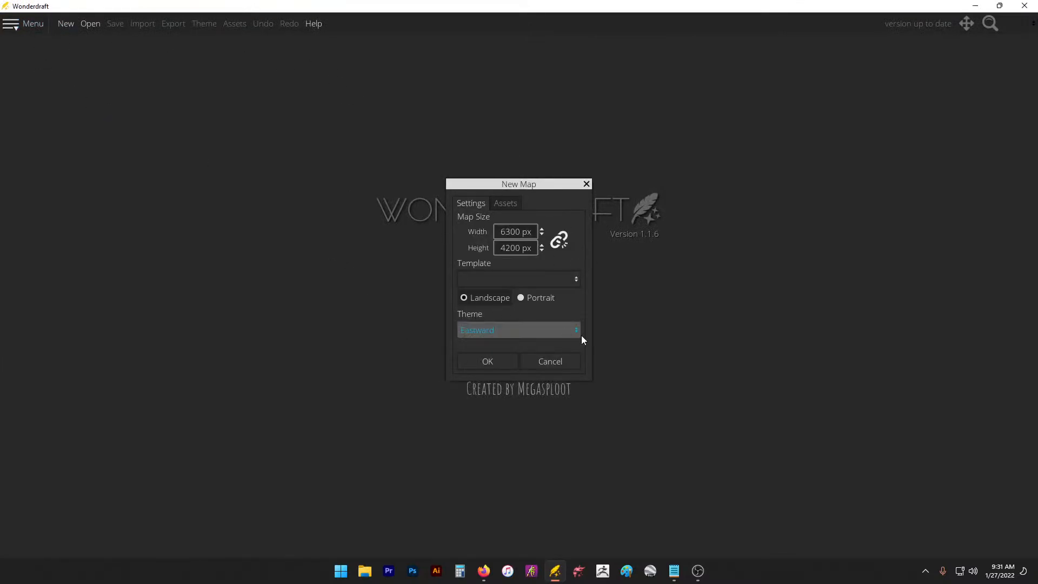
Step: Note the map size 6300 and 4200 in a new Notepad window, moved to the right
left_click(677, 578)
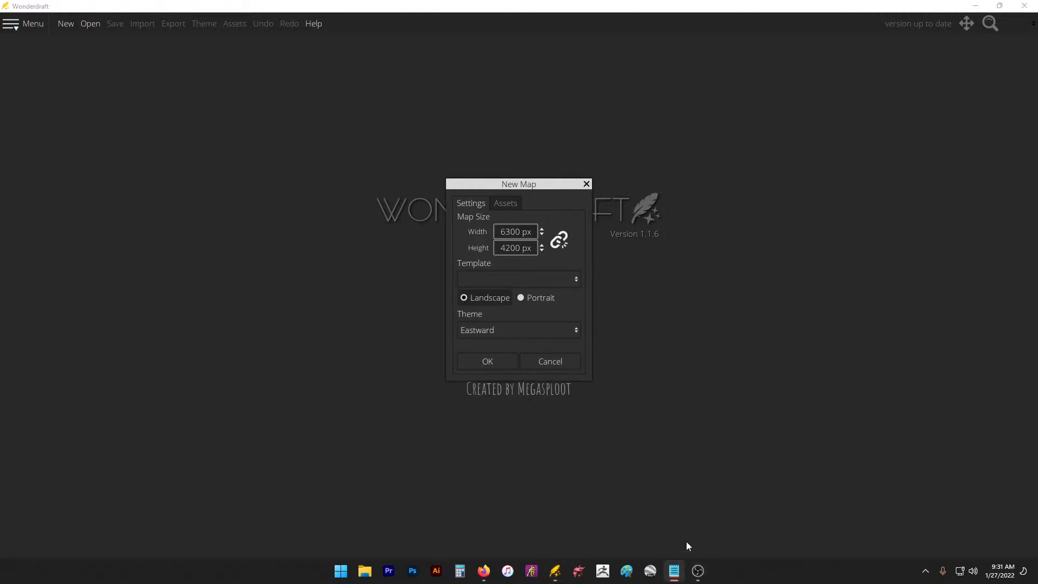
right_click(675, 580)
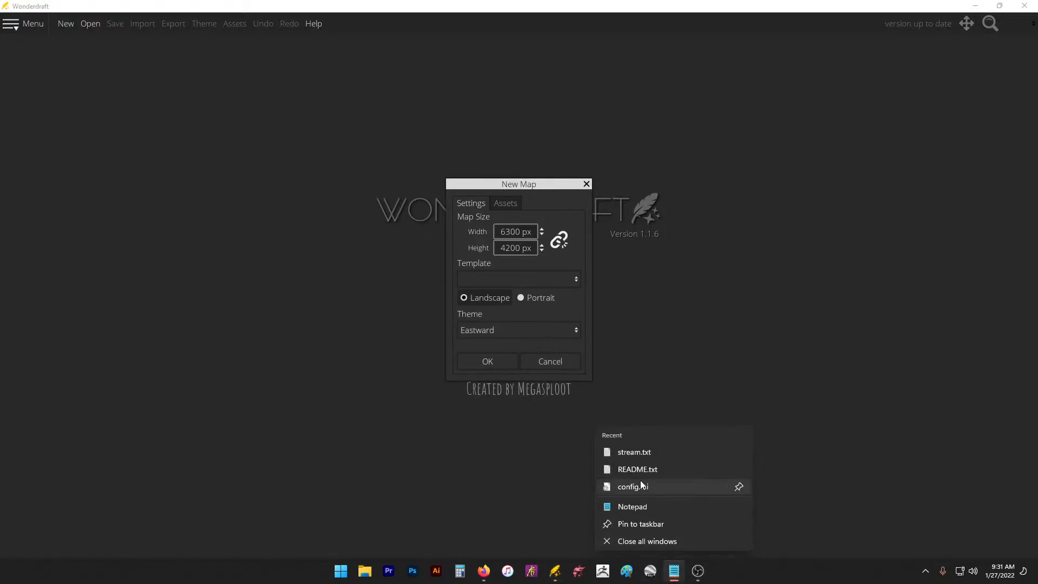
left_click(645, 505)
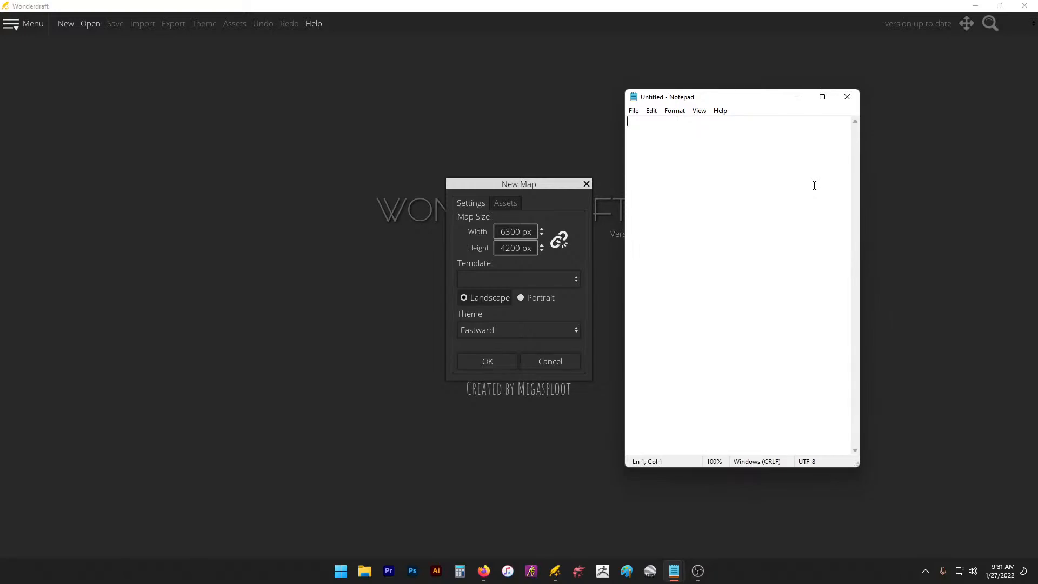
type("6300")
left_click_drag(725, 98, 841, 111)
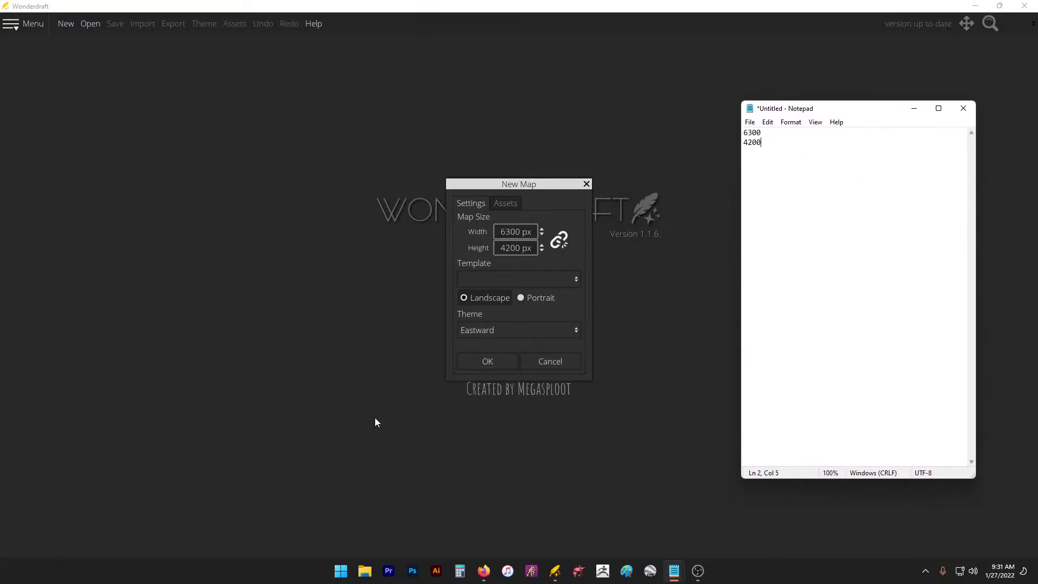
Step: Create the 6300 × 4200 map and import start2 copy.jpg from the Desktop as its heightmap
left_click(487, 362)
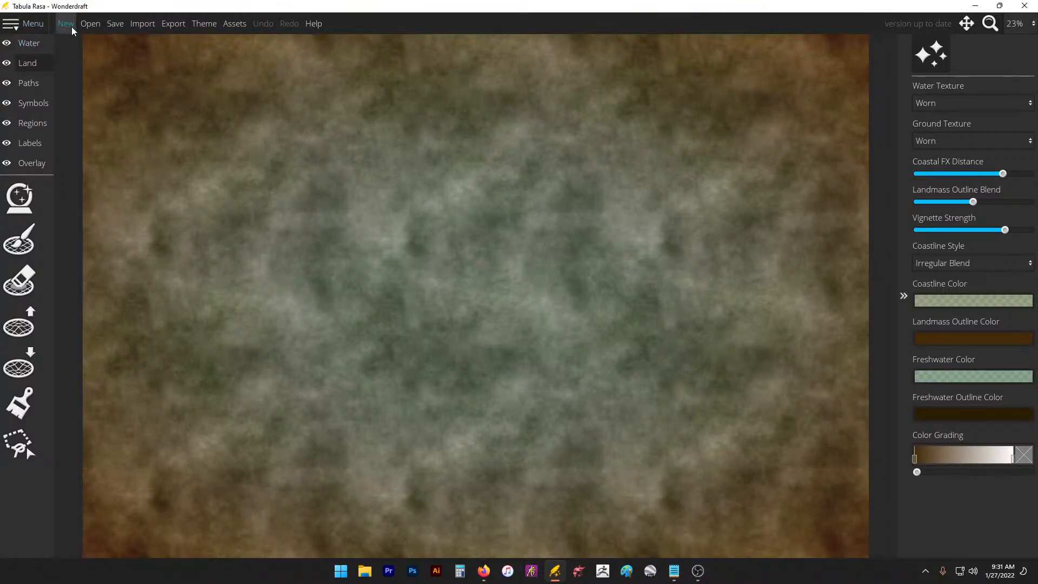
left_click(140, 24)
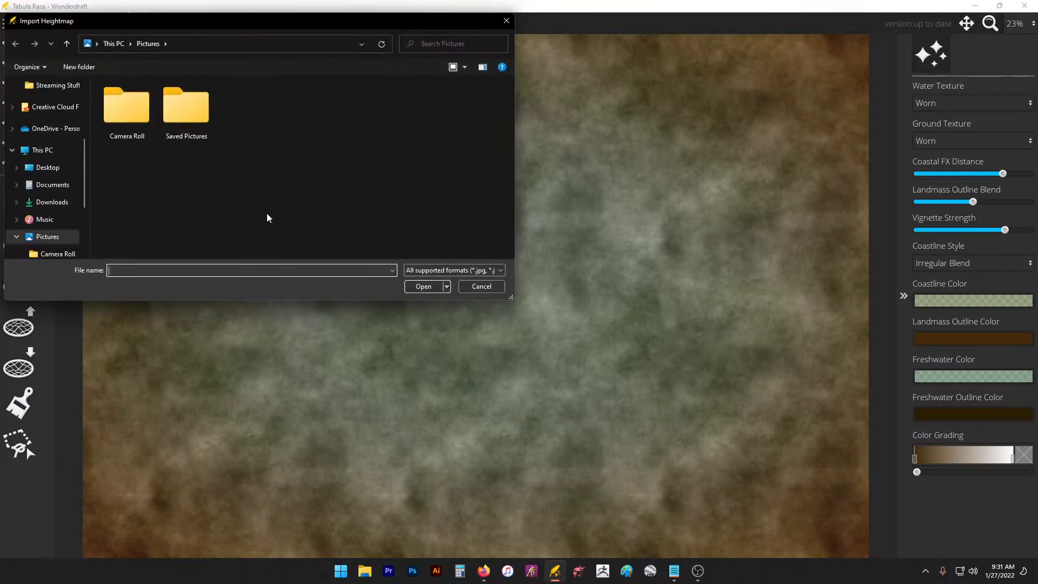
left_click(482, 286)
left_click(139, 23)
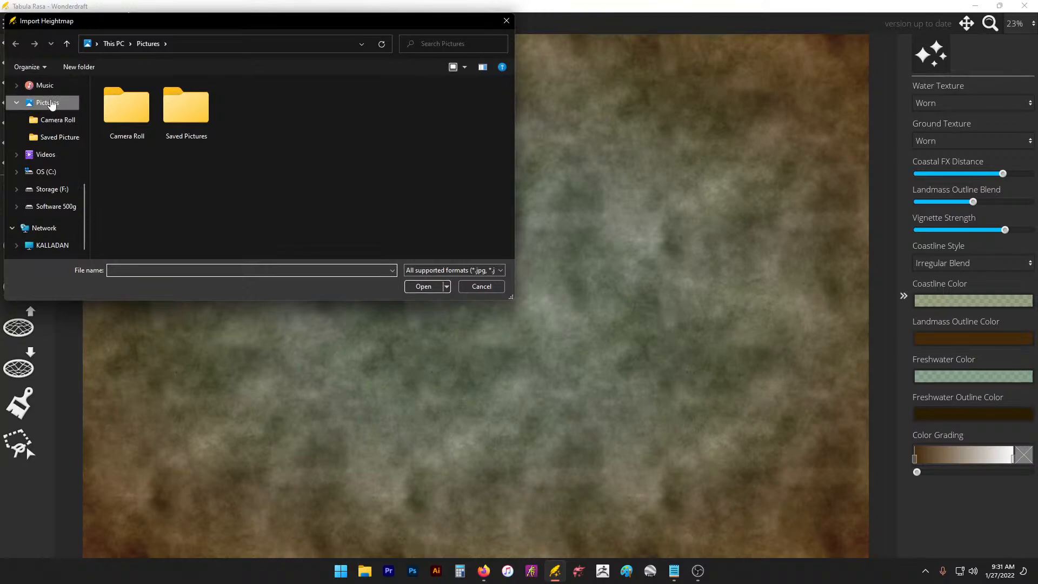
scroll(51, 103, "up", 2)
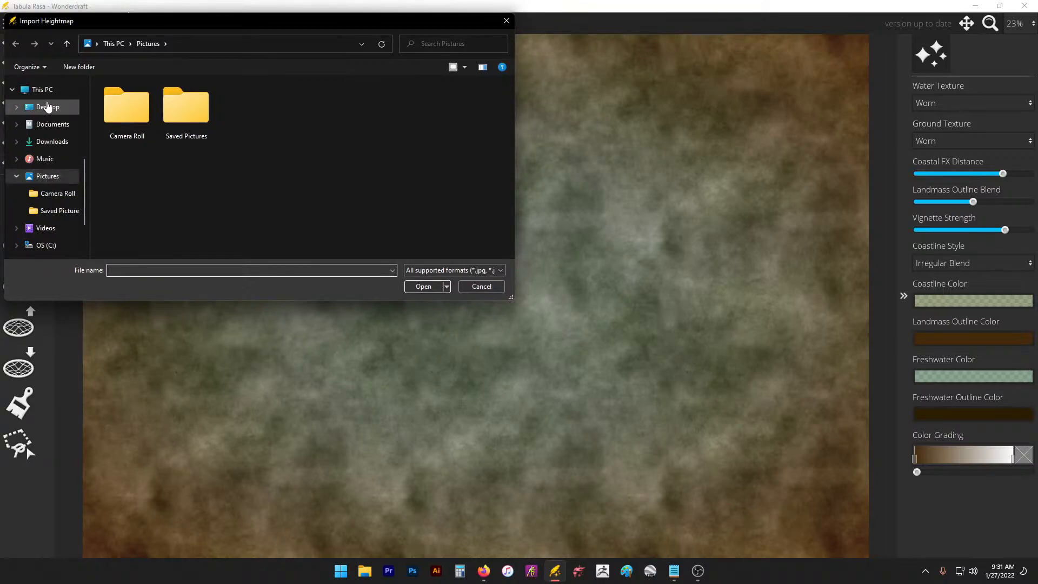
left_click(48, 106)
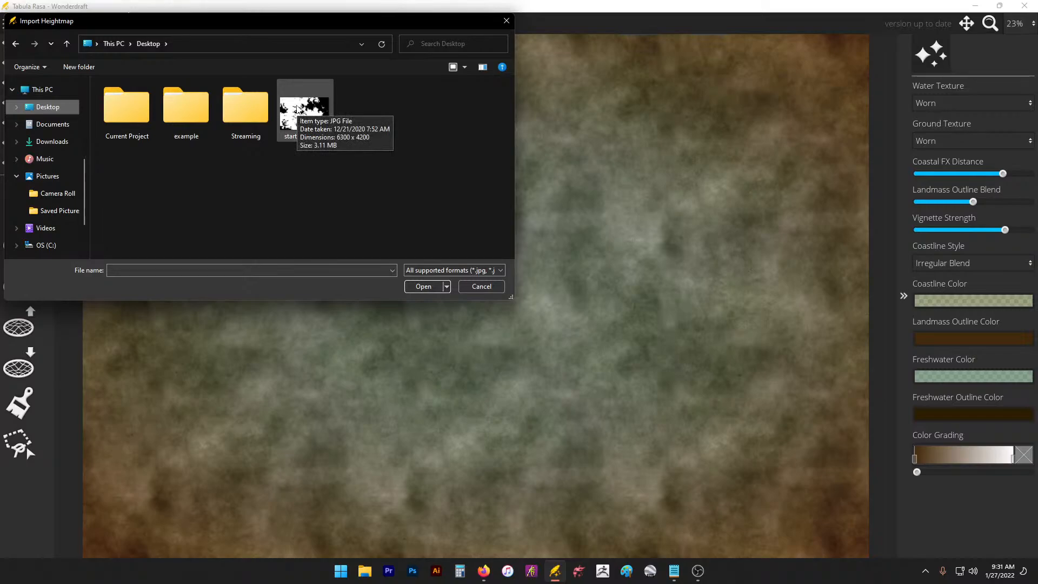
double_click(299, 110)
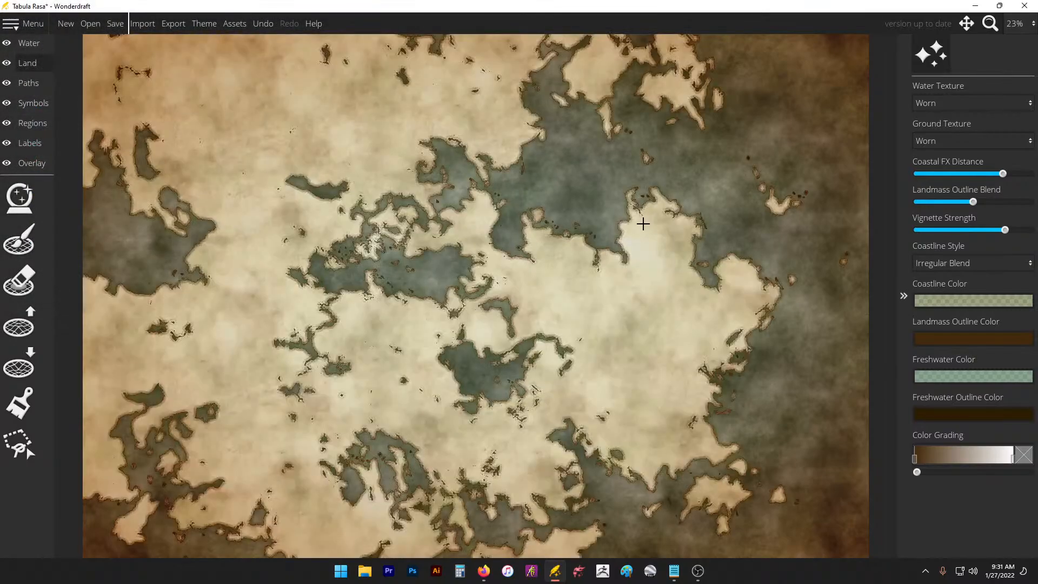
Step: Apply the Pastel theme to the map from the Map Themes dialog
left_click(199, 22)
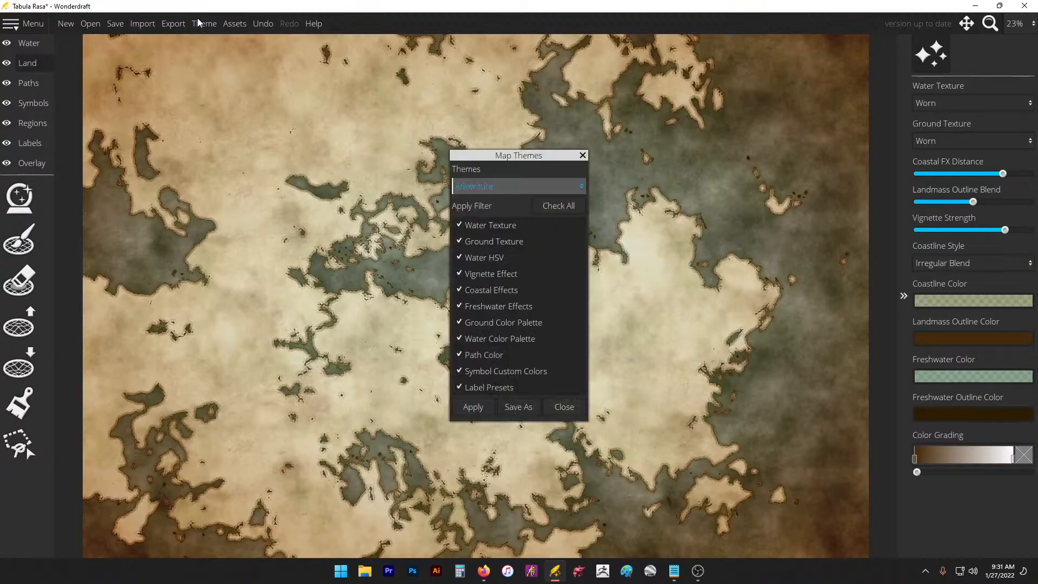
left_click(473, 188)
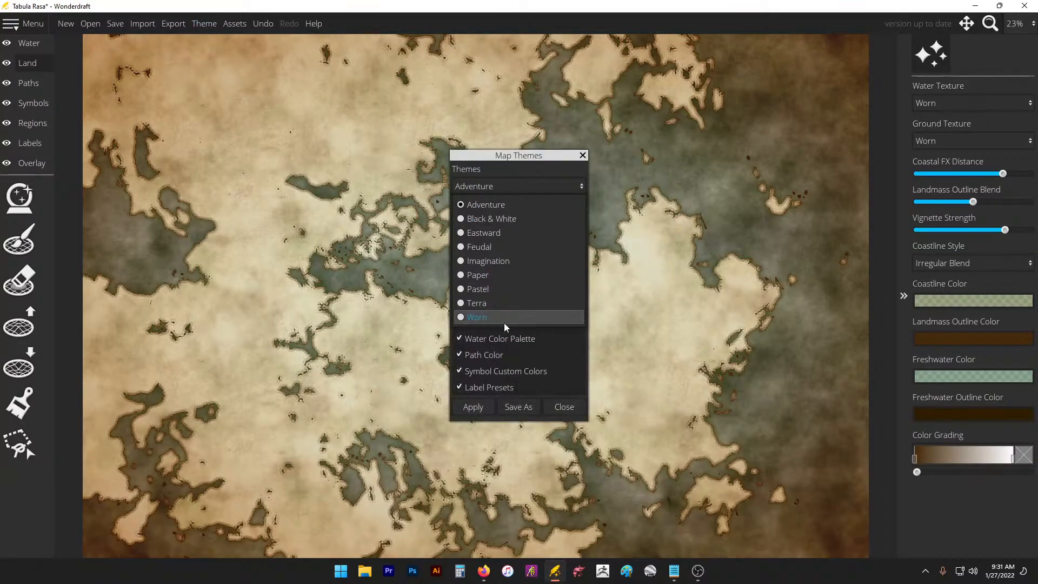
left_click(508, 295)
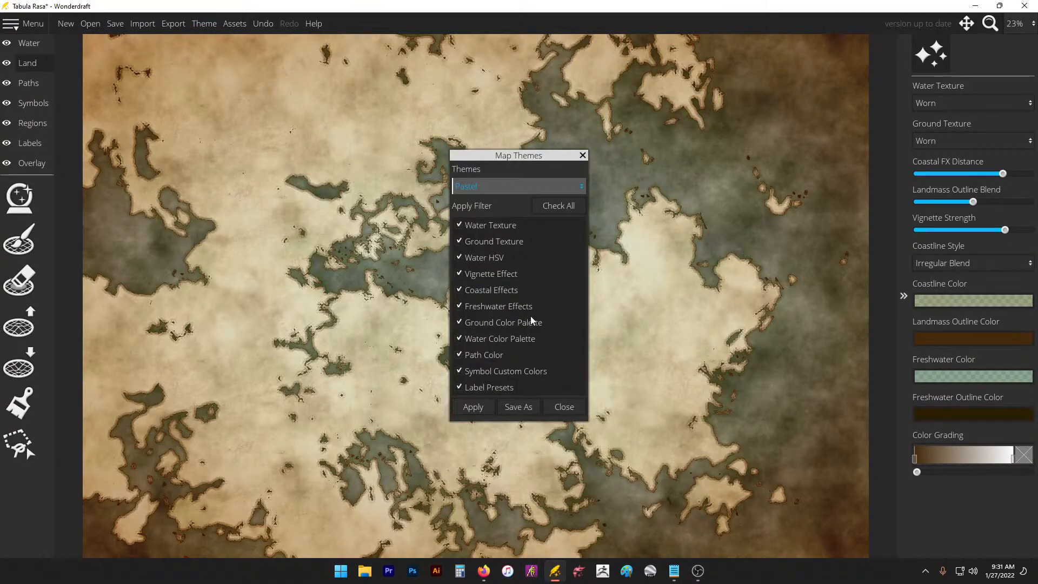
left_click(473, 406)
left_click(582, 153)
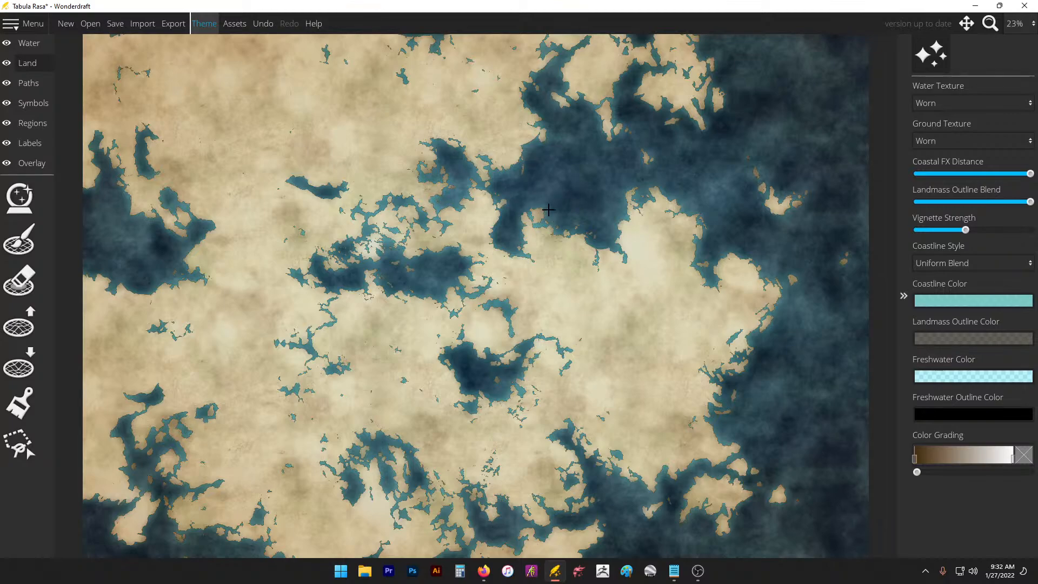
left_click(654, 572)
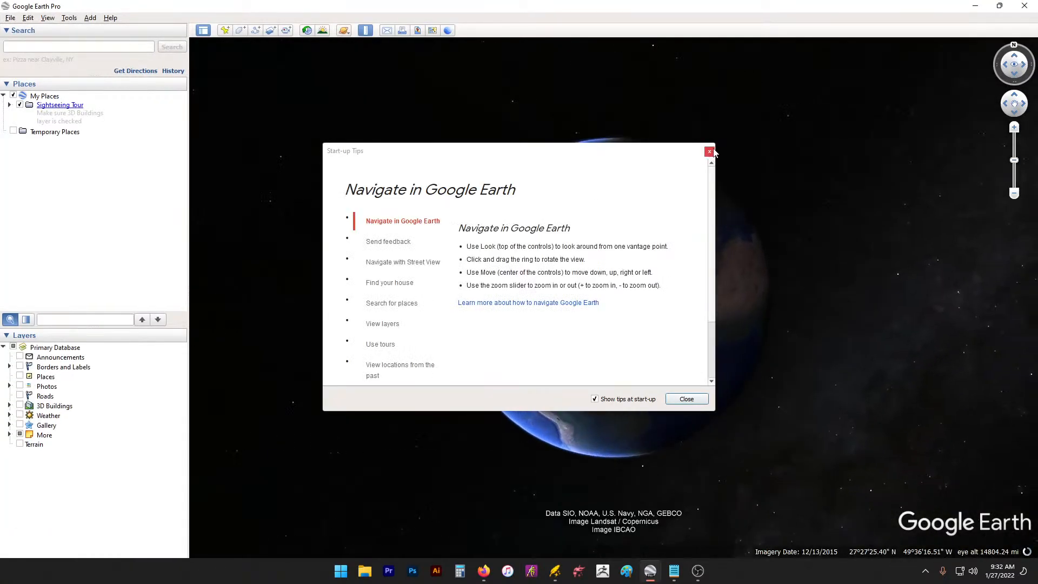
Step: Dismiss the start-up tips, move the Ruler panel left and centre Europe on the globe
left_click(709, 151)
left_click_drag(550, 230, 196, 184)
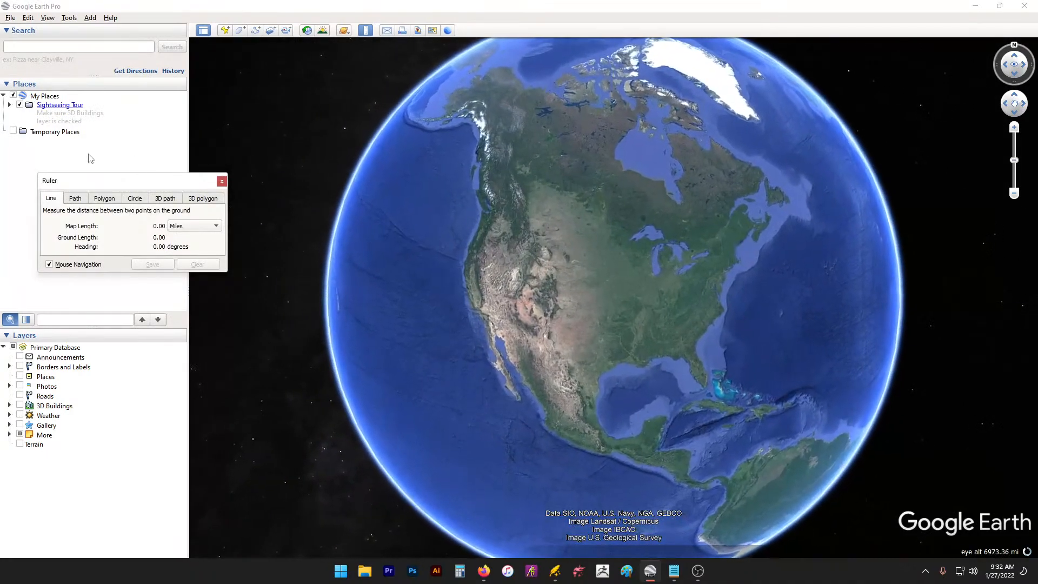
left_click_drag(487, 133, 374, 76)
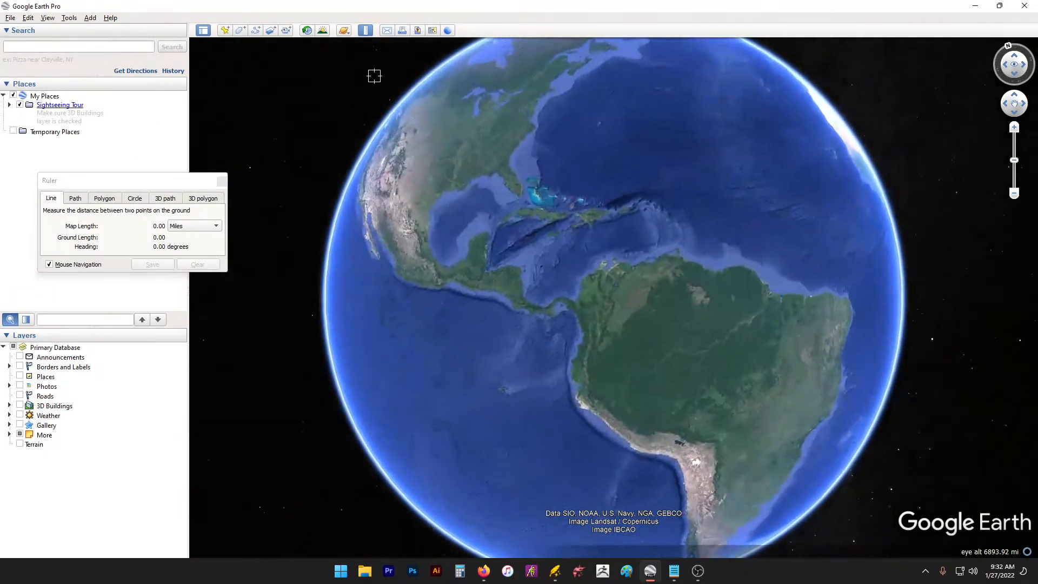
left_click_drag(899, 309, 638, 503)
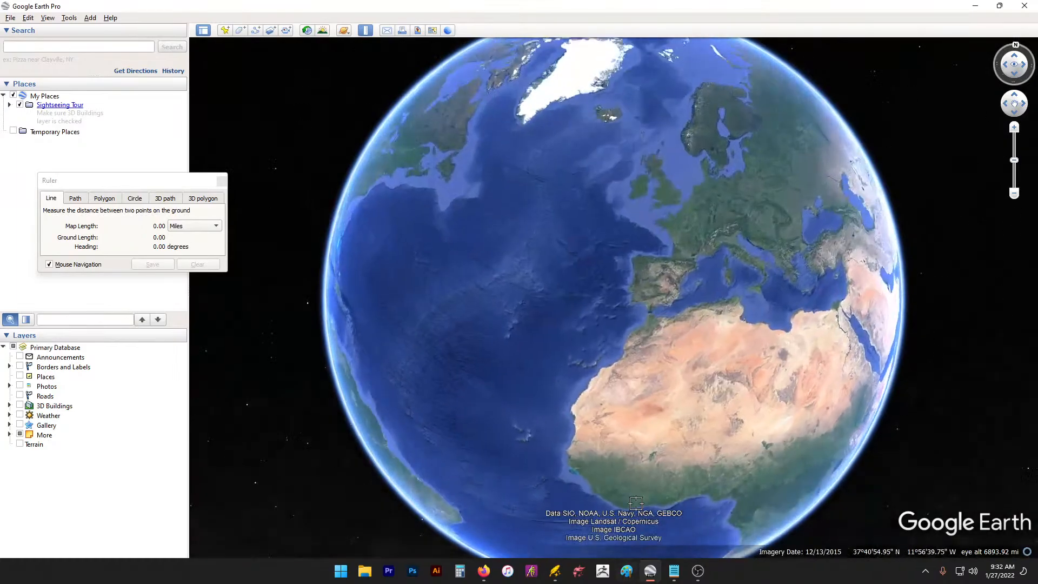
left_click_drag(649, 424, 416, 444)
left_click_drag(787, 164, 895, 224)
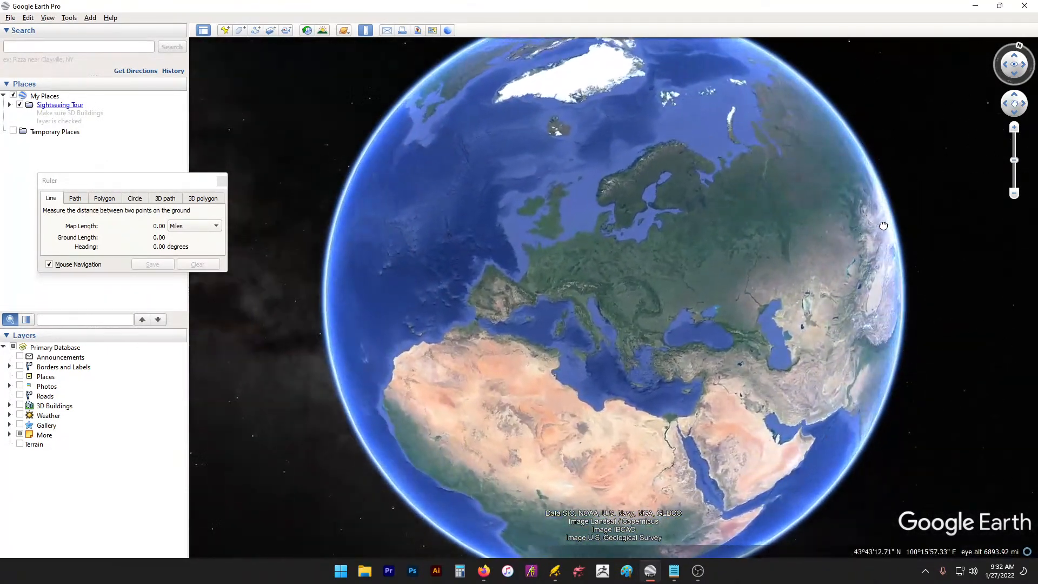
scroll(622, 267, "up", 3)
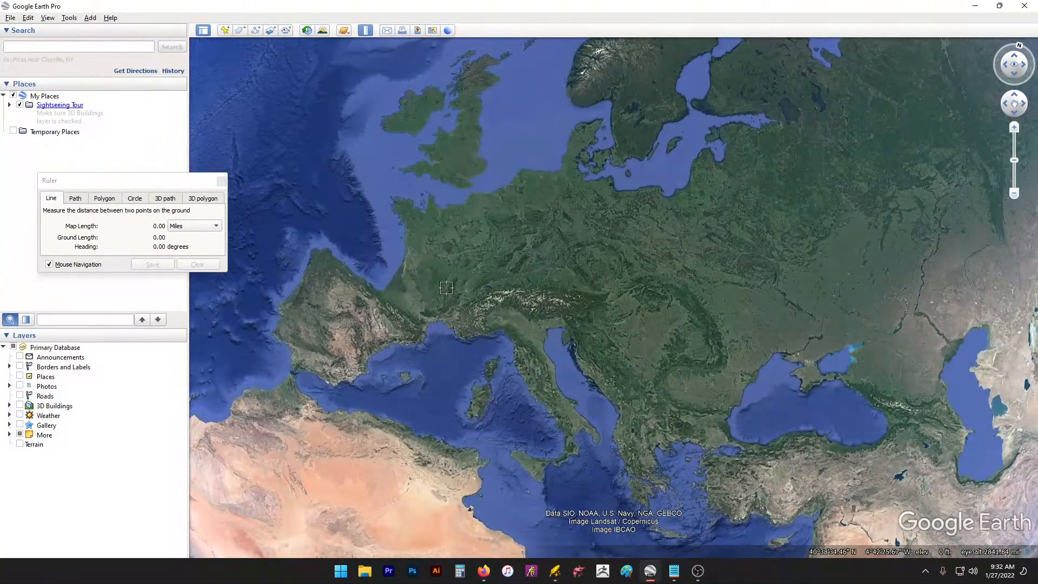
scroll(330, 321, "down", 3)
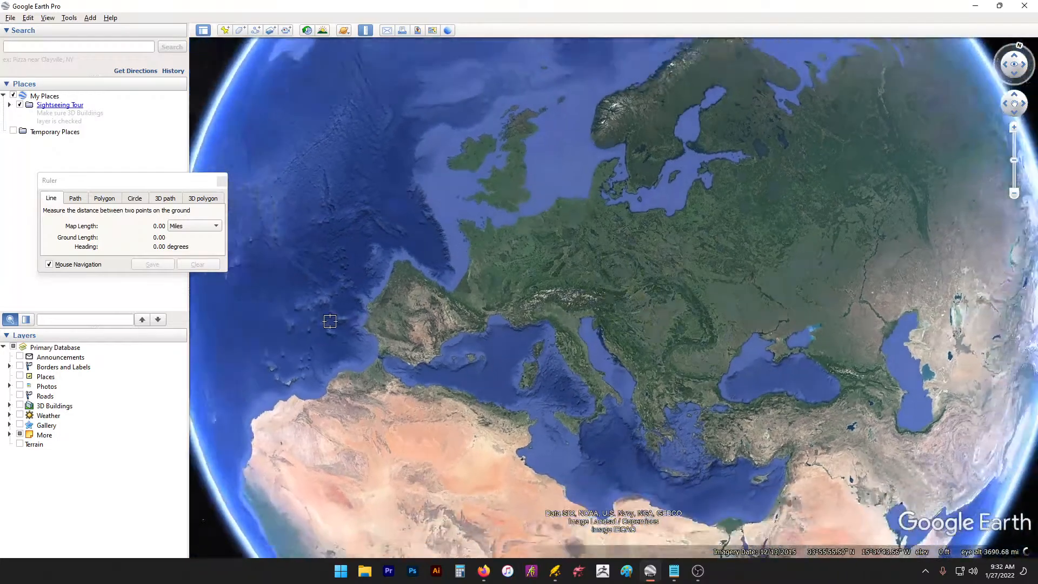
scroll(330, 321, "down", 2)
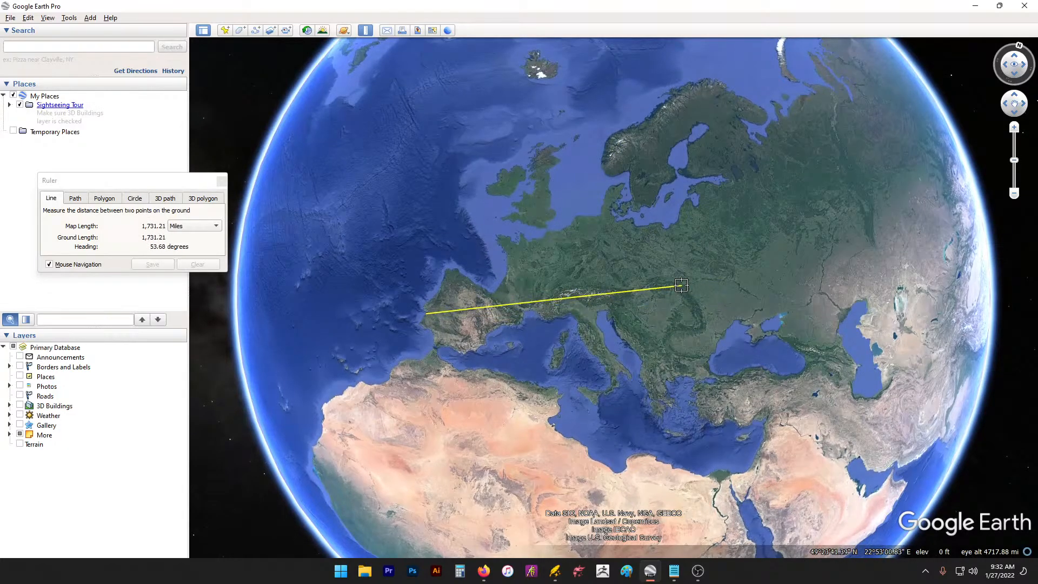
Step: Measure a line from near Sicily to Norway, about 1,905.71 miles
left_click(682, 287)
left_click(591, 397)
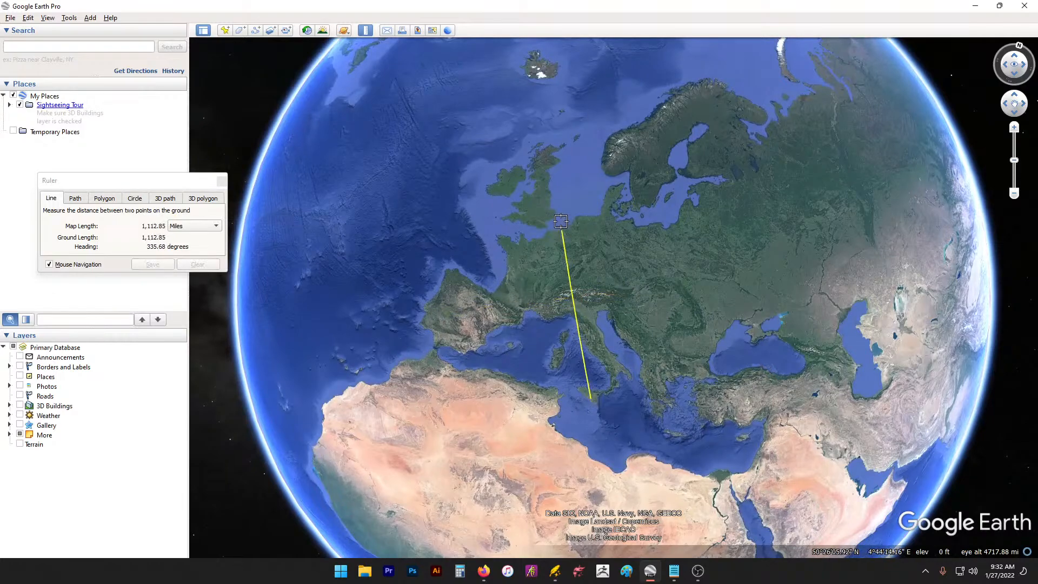
left_click(605, 116)
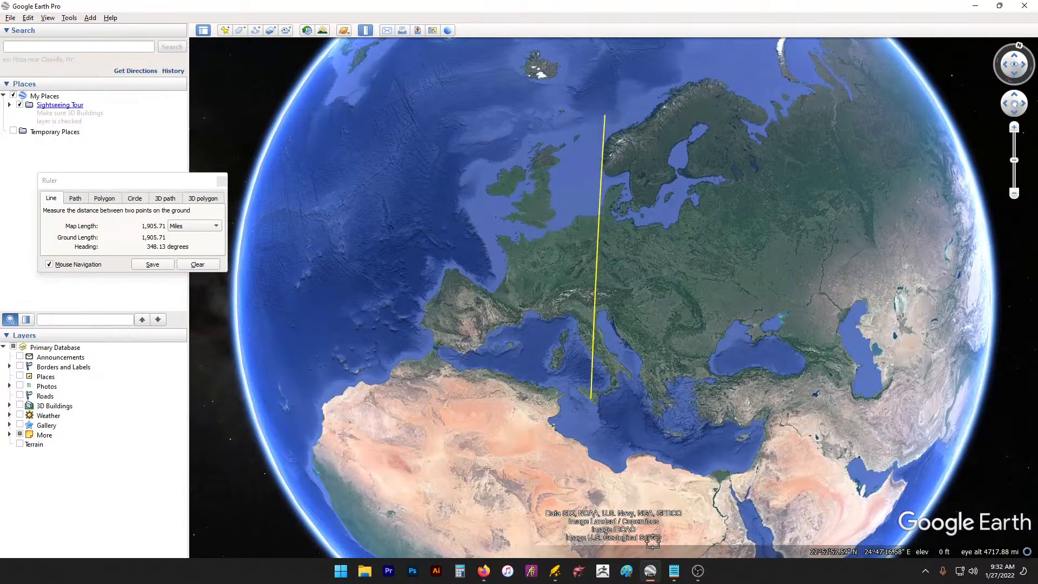
Step: Read through the walking-pace notes in stream.txt, then minimize it
mouse_move(675, 571)
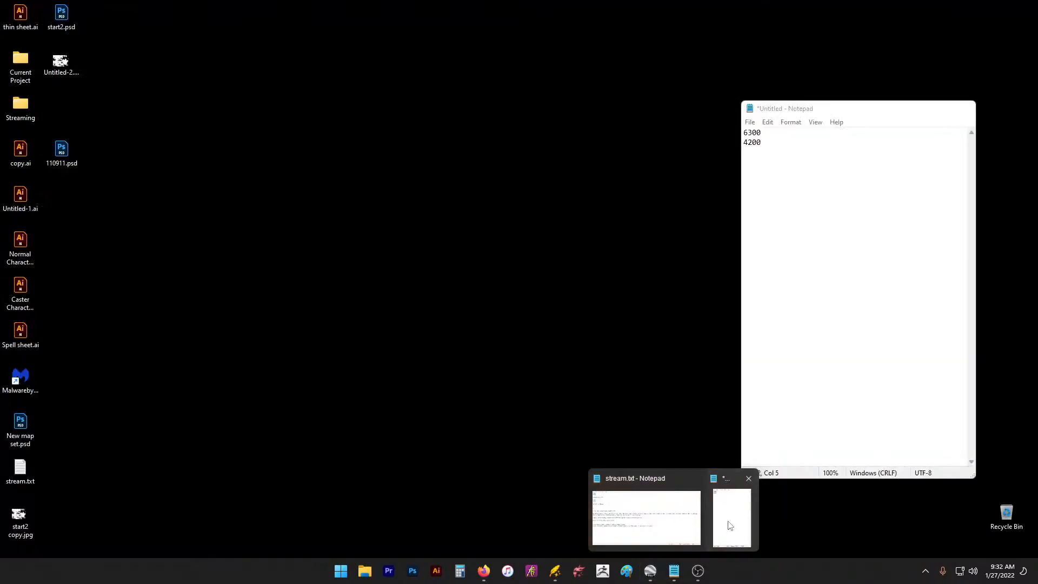
left_click(646, 510)
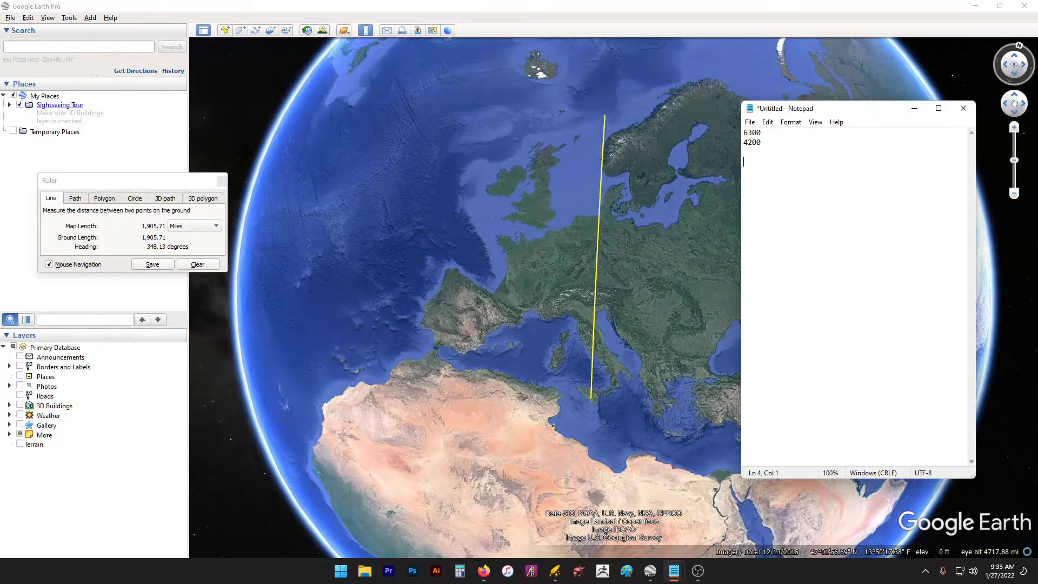
left_click_drag(1037, 50, 442, 89)
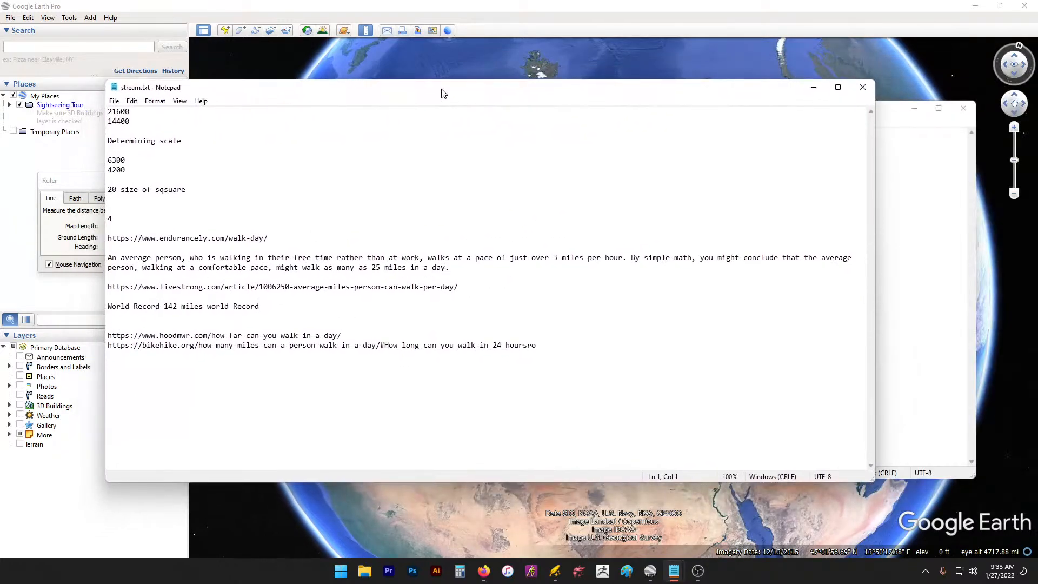
left_click_drag(506, 263, 211, 248)
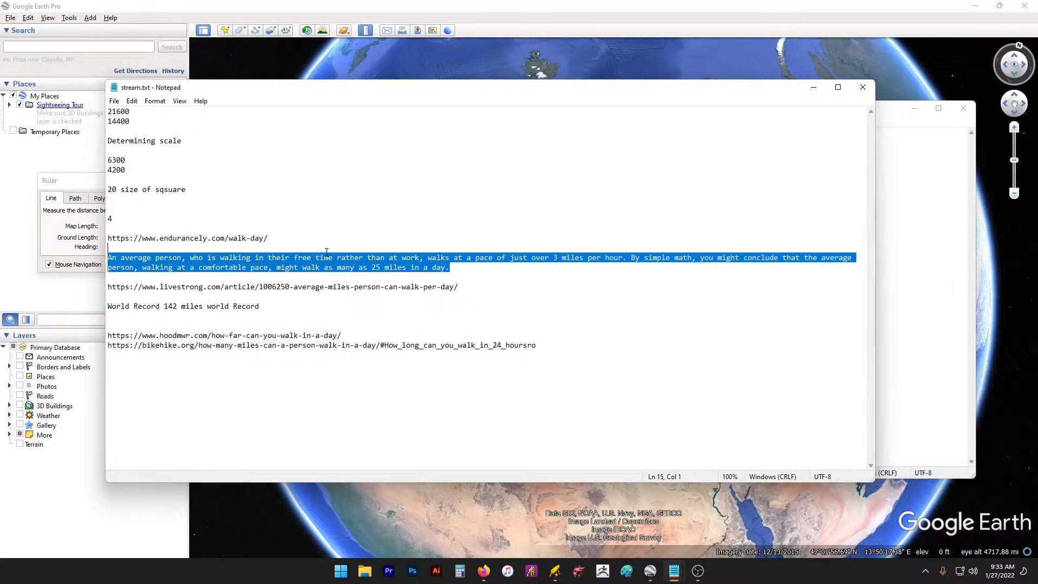
left_click_drag(327, 252, 471, 264)
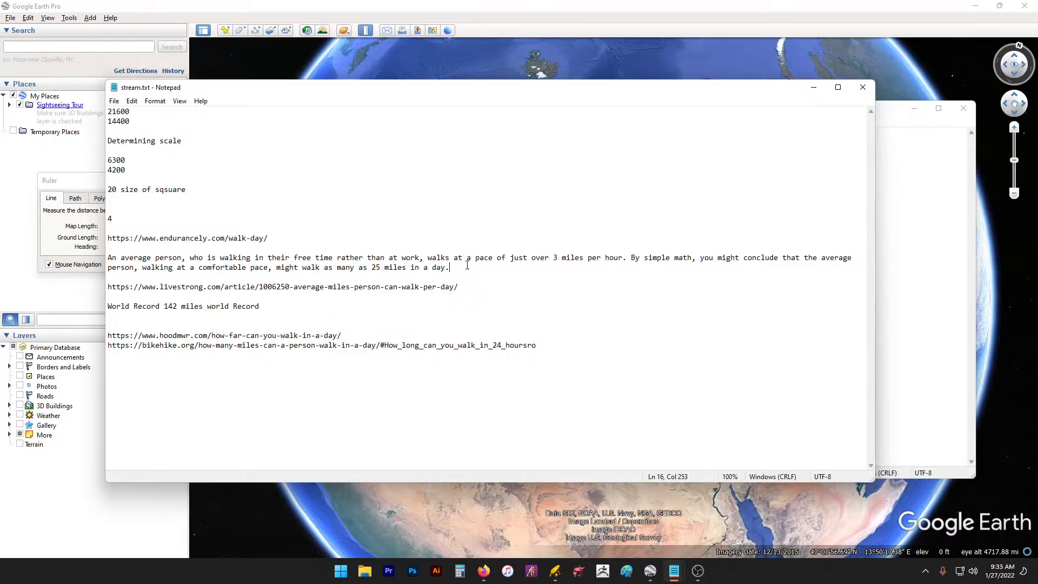
left_click_drag(477, 307, 521, 294)
left_click(591, 351)
left_click_drag(591, 351, 84, 273)
left_click_drag(178, 262, 422, 317)
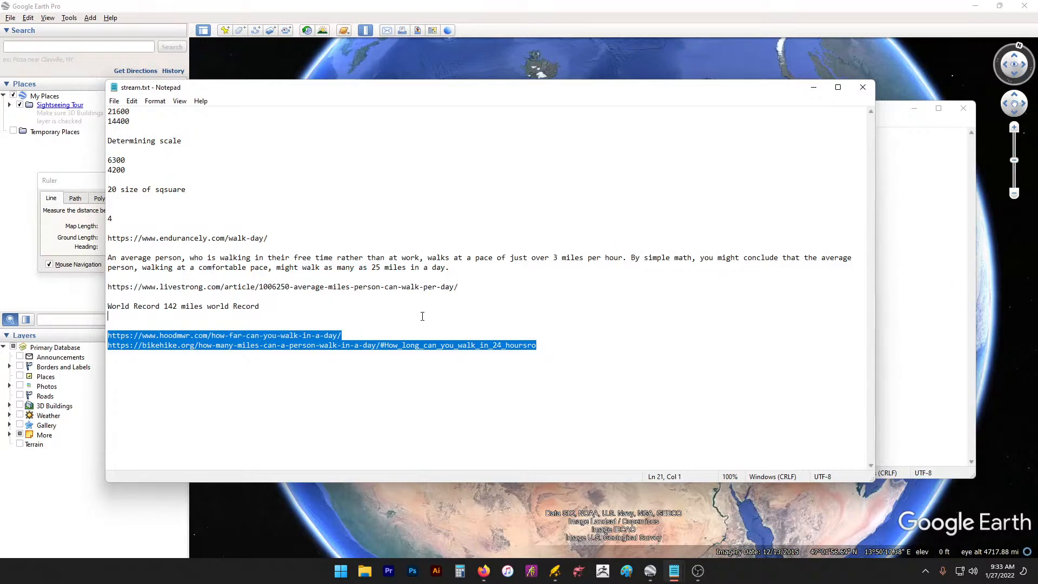
left_click(544, 312)
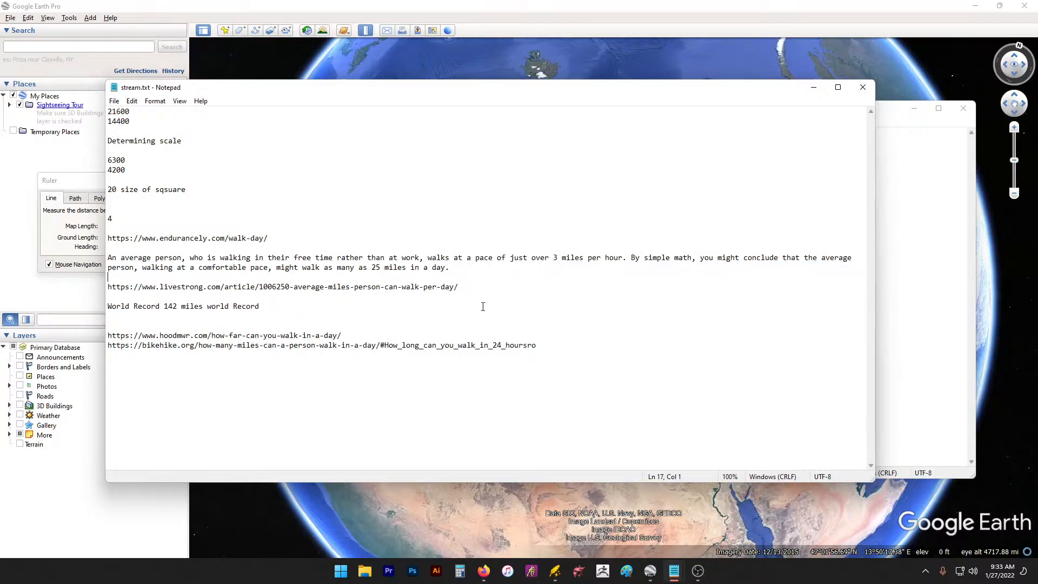
left_click_drag(483, 306, 414, 340)
left_click(557, 327)
left_click_drag(571, 346, 545, 347)
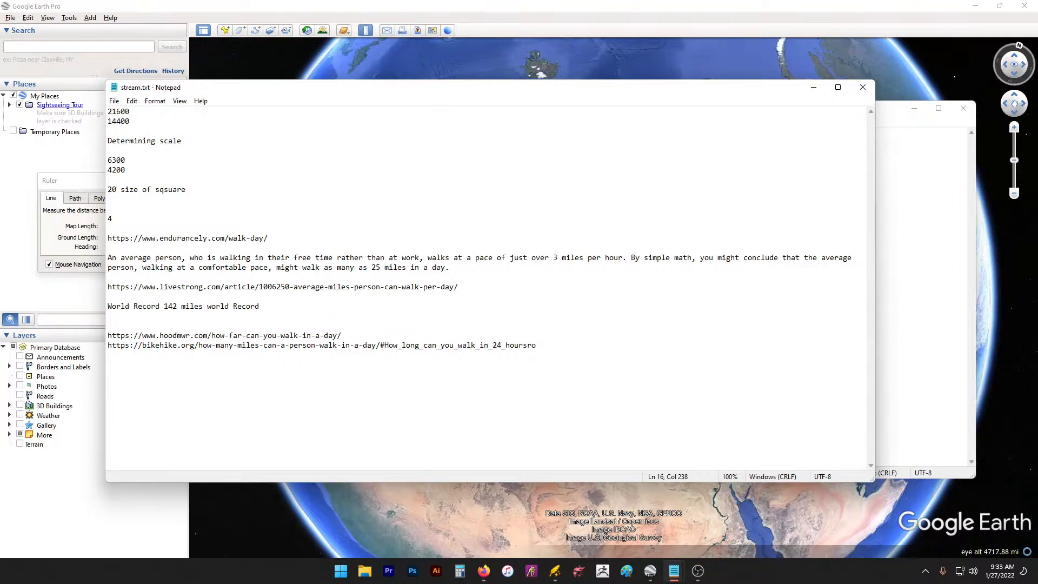
left_click(814, 87)
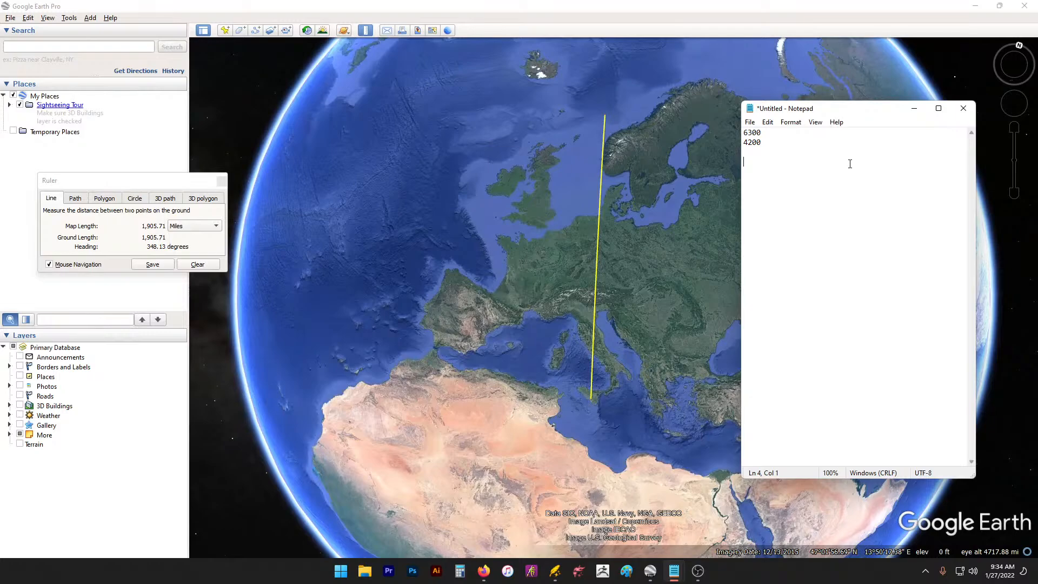
Step: Record '18 - 25' in the scratch note and recheck stream.txt's World Record and link lines
type("- 25")
mouse_move(676, 581)
left_click(648, 514)
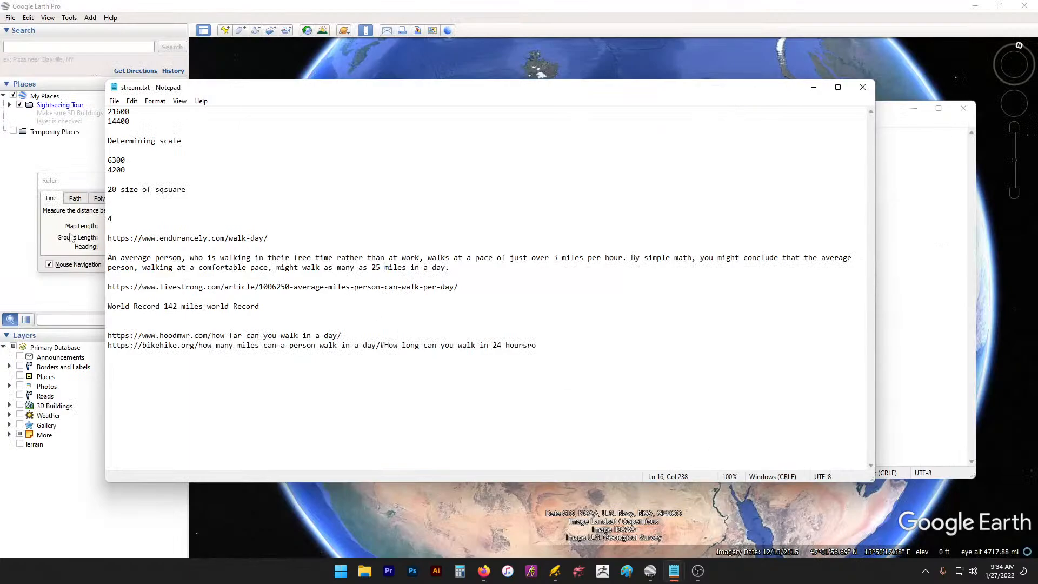
left_click_drag(262, 319, 107, 307)
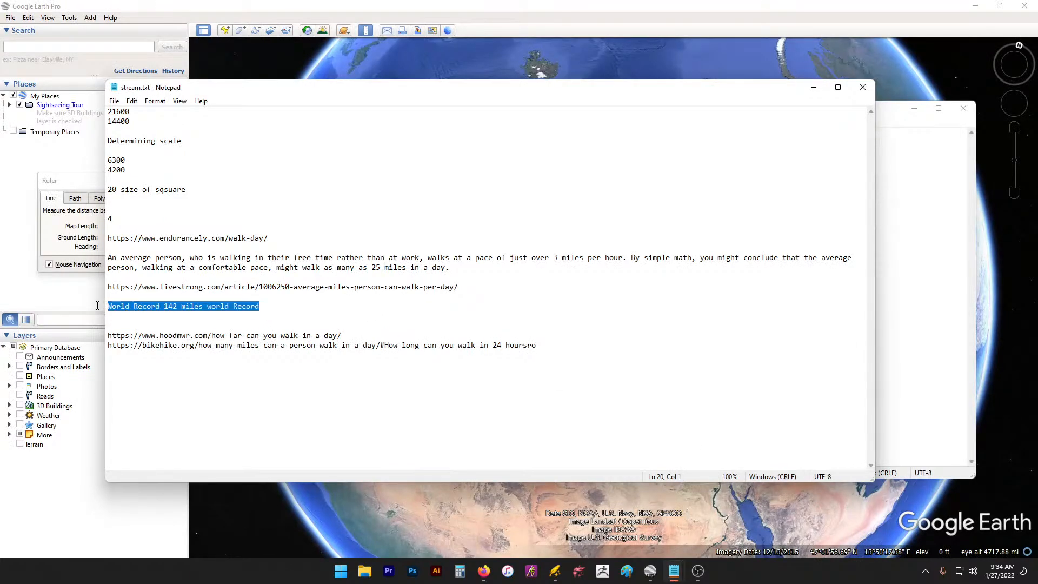
left_click(296, 305)
left_click_drag(296, 304, 343, 287)
left_click(305, 307)
triple_click(425, 287)
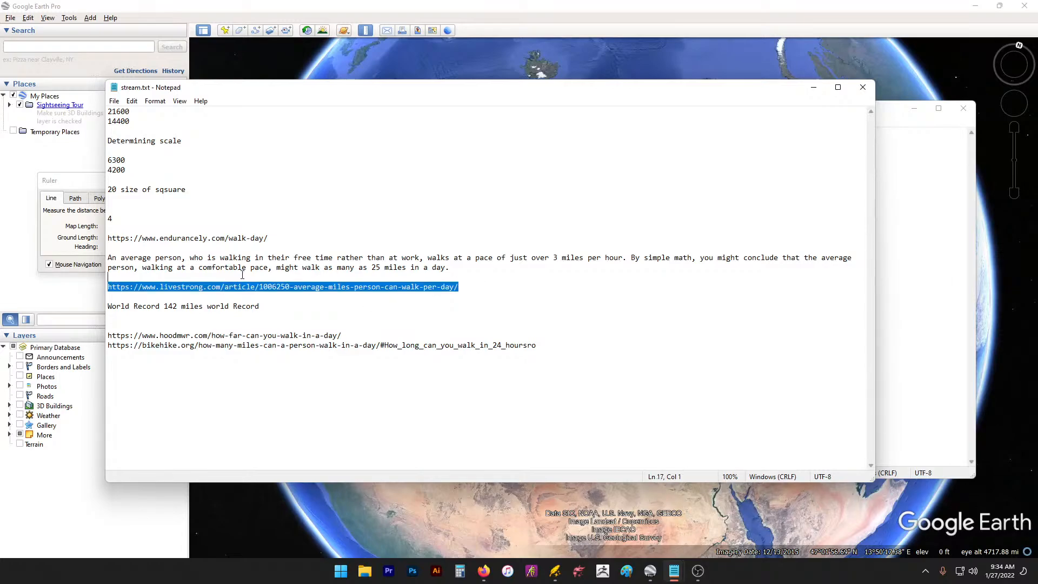
left_click(467, 295)
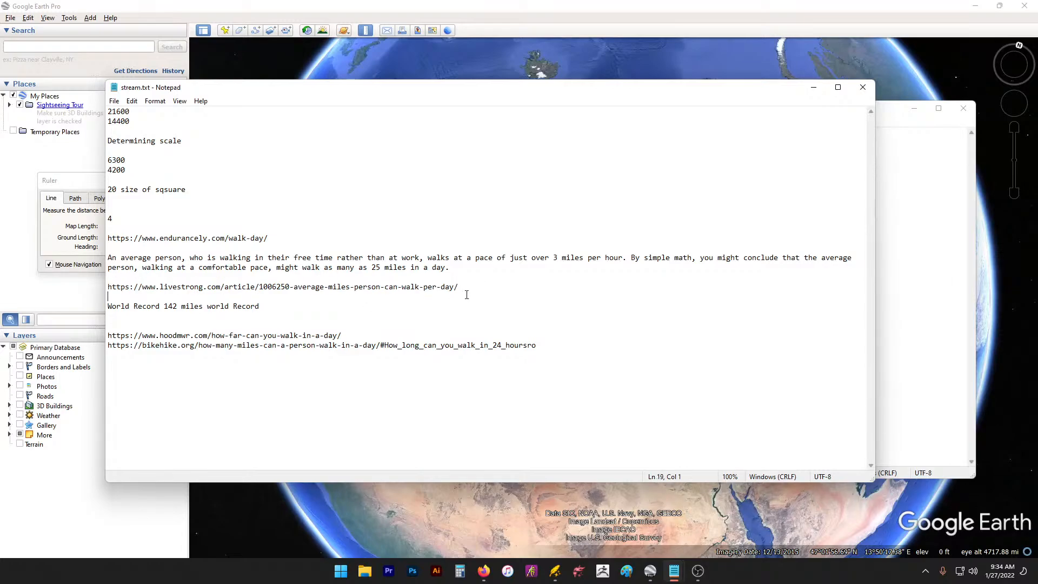
triple_click(578, 335)
triple_click(578, 345)
left_click(578, 345)
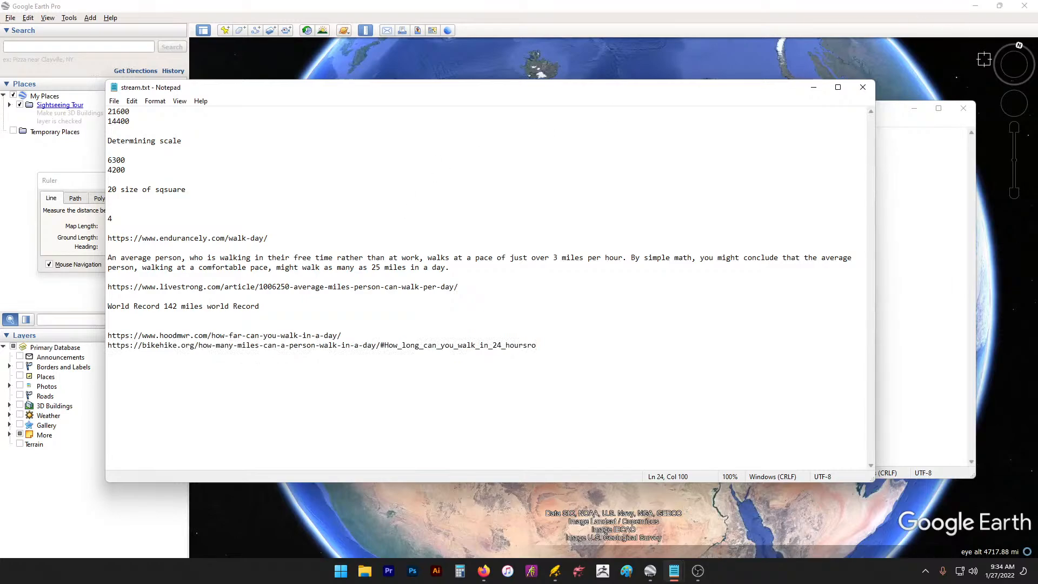
left_click(814, 87)
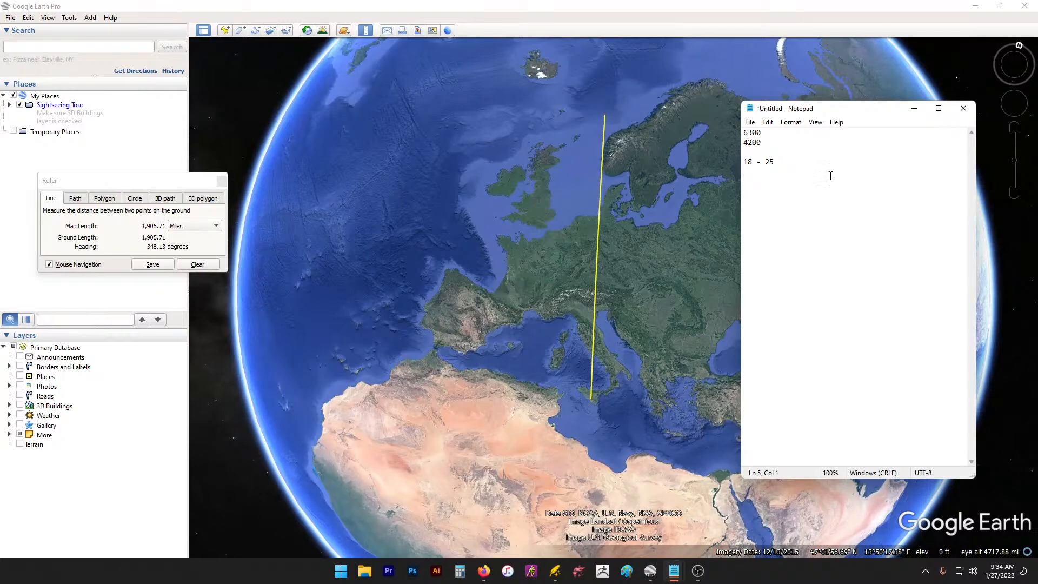
Step: Type 20 below '18 - 25' in the scratch note, then return to the Google Earth globe
mouse_move(828, 176)
left_mouse_down()
mouse_move(763, 131)
mouse_move(822, 178)
left_mouse_up()
type("20")
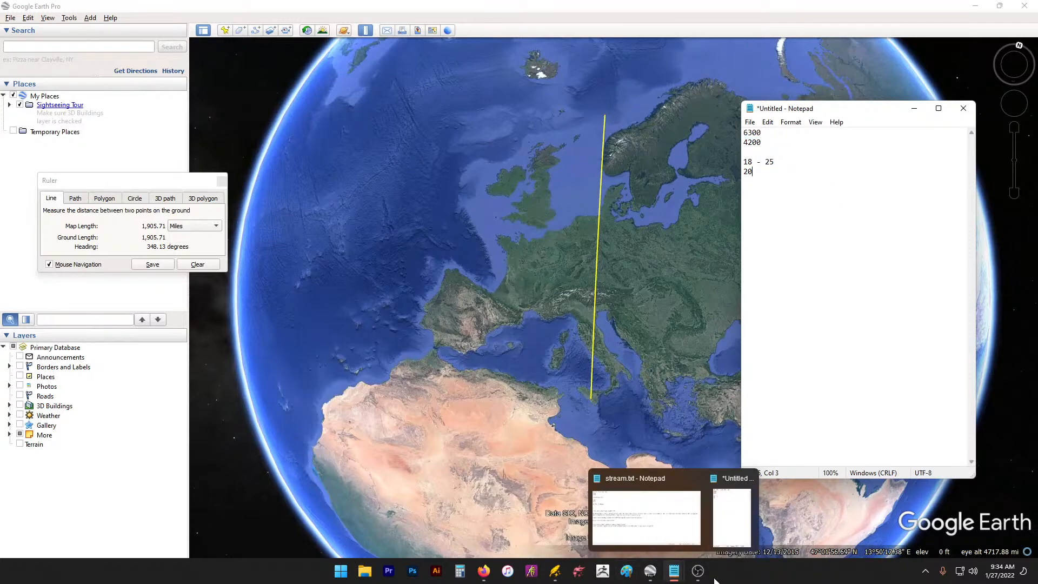
left_click_drag(867, 111, 945, 123)
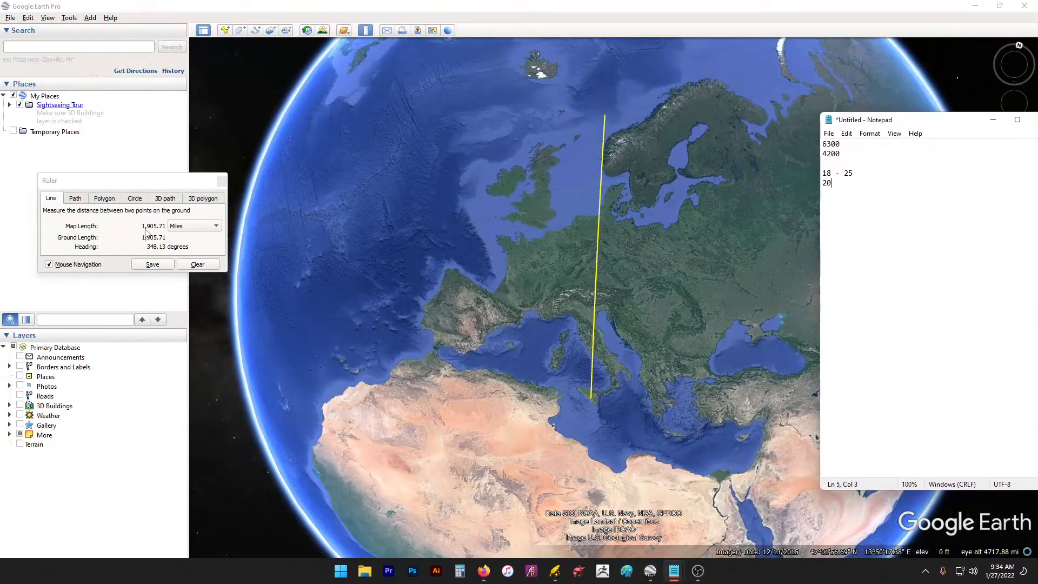
left_click(514, 6)
left_click_drag(841, 270, 821, 232)
Step: Clear the old ruler line and measure Portuguese coast to Denmark, 1,536.61 miles
left_click(407, 293)
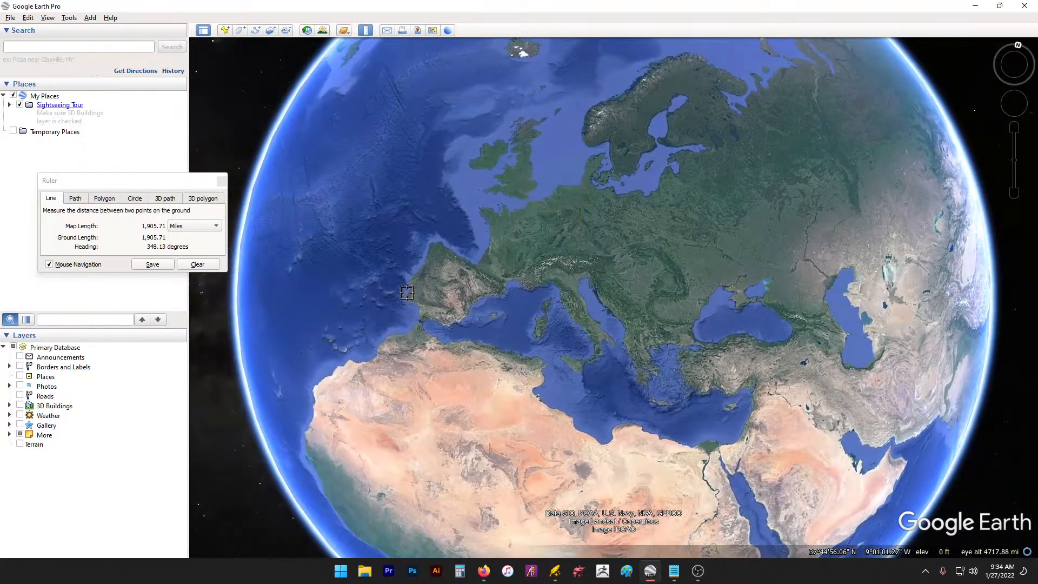
left_click(410, 293)
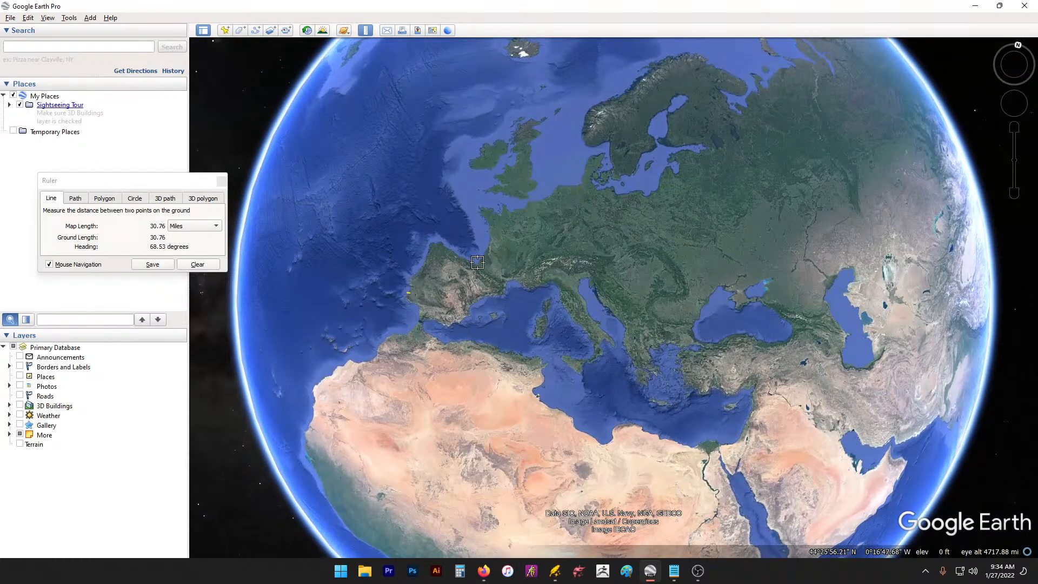
left_click(410, 288)
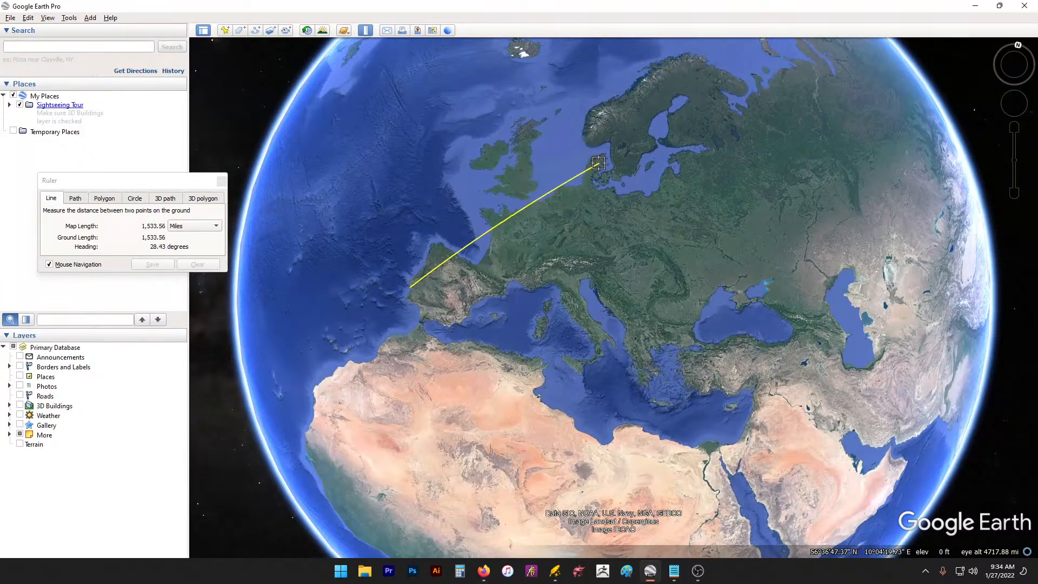
left_click(599, 164)
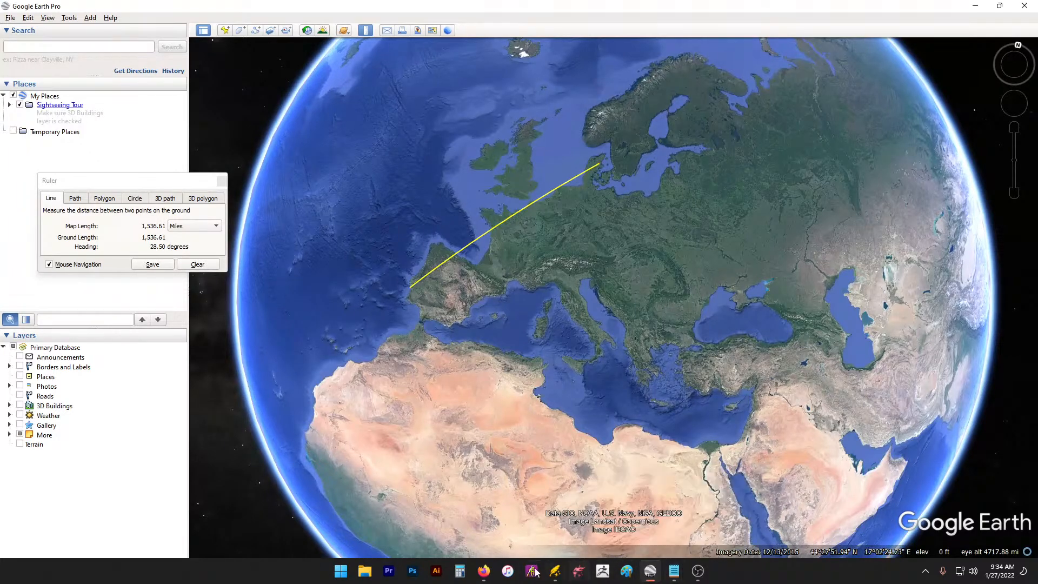
Step: Open Calculator, try 1500/20, and move the window fully onto the screen
left_click(461, 571)
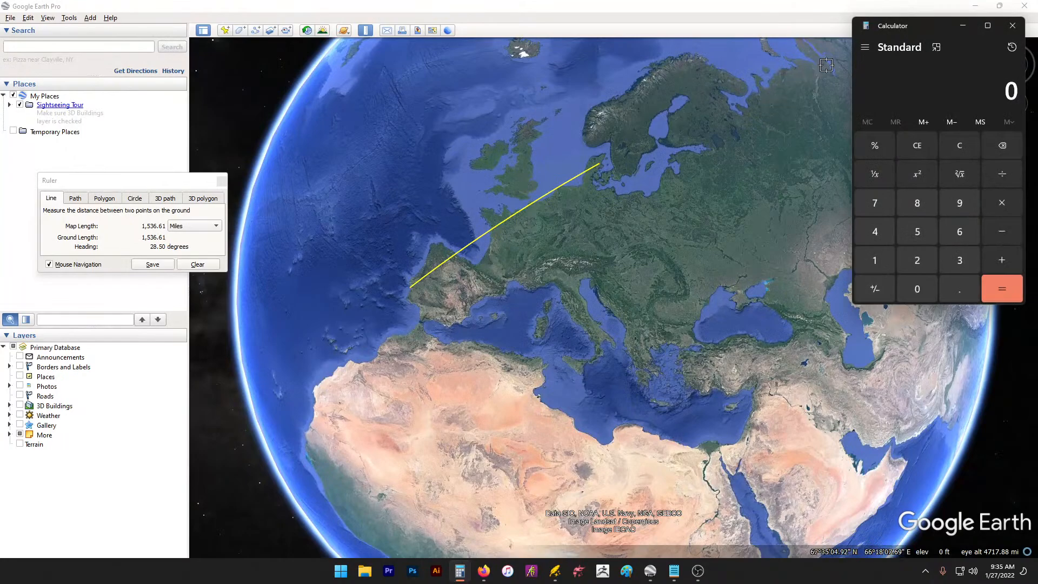
type("15")
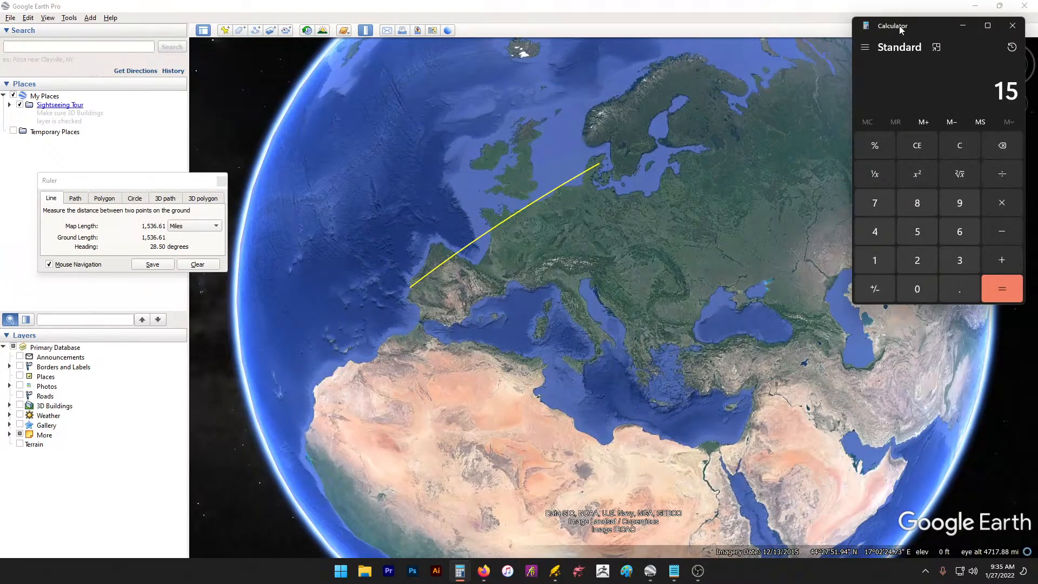
type("00/200 ÷ 2")
key("Return")
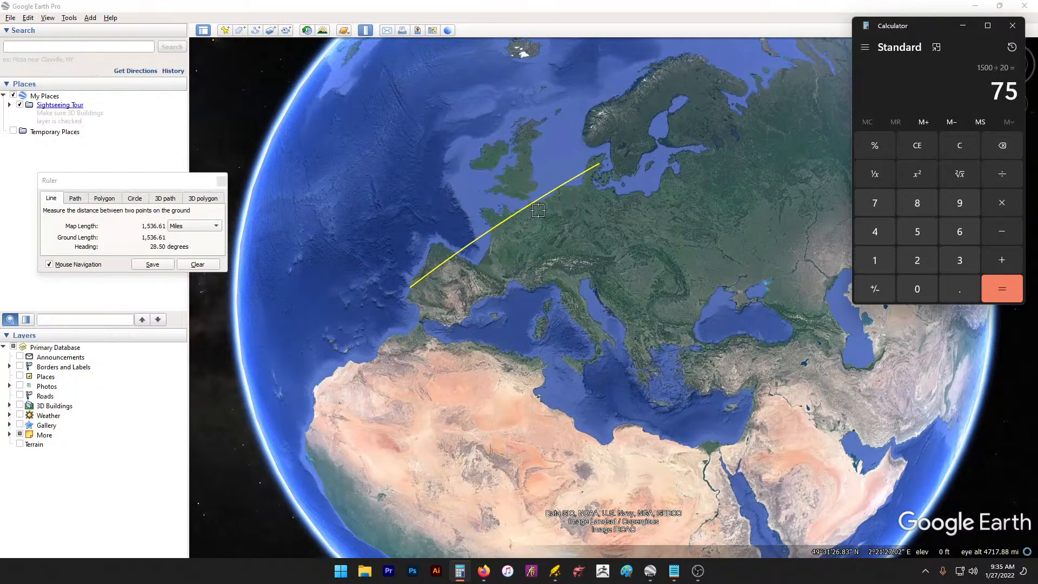
left_click_drag(597, 167, 599, 171)
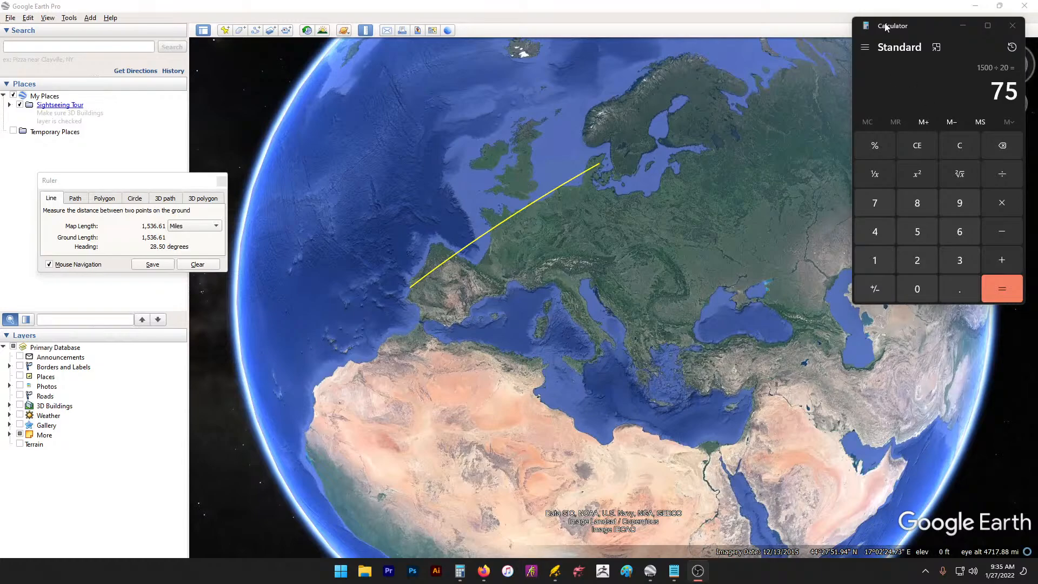
left_click(957, 141)
left_click(957, 143)
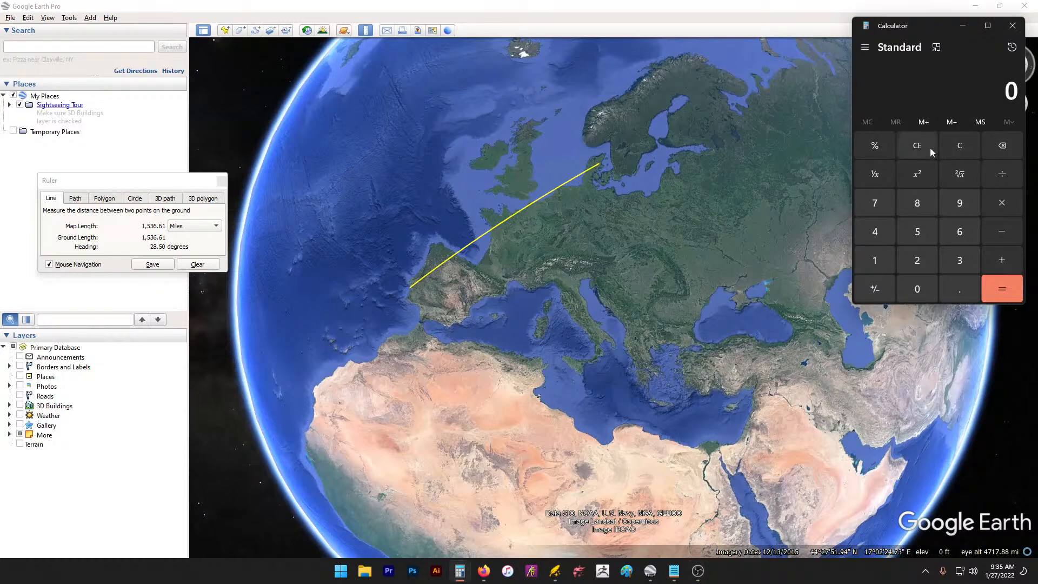
left_click_drag(926, 25, 958, 163)
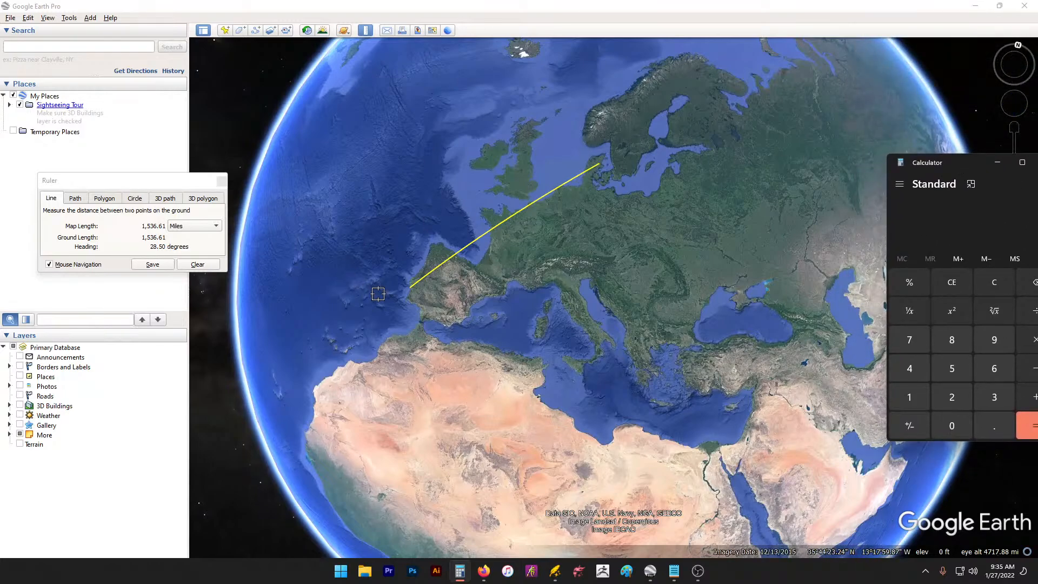
left_click_drag(945, 163, 798, 109)
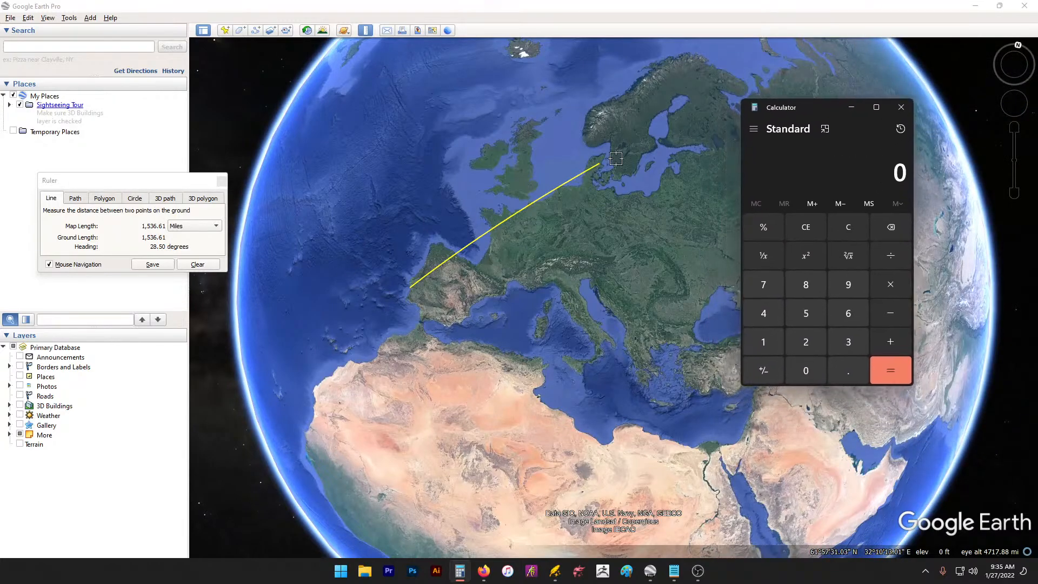
Step: Enter 1500 ÷ 0 on the keypad and clear the divide-by-zero error
left_click(765, 349)
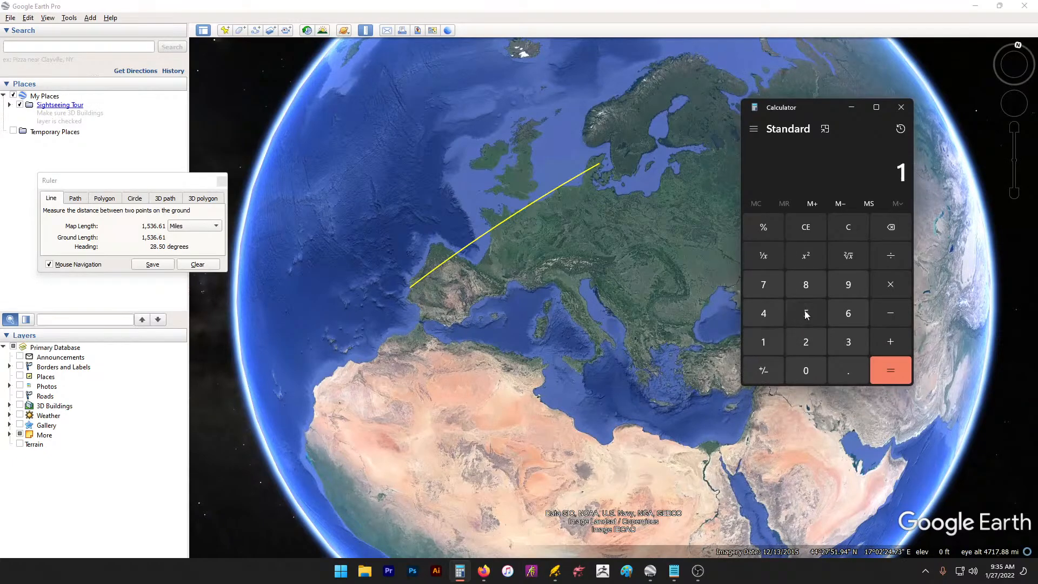
left_click(806, 314)
double_click(801, 373)
left_click(889, 258)
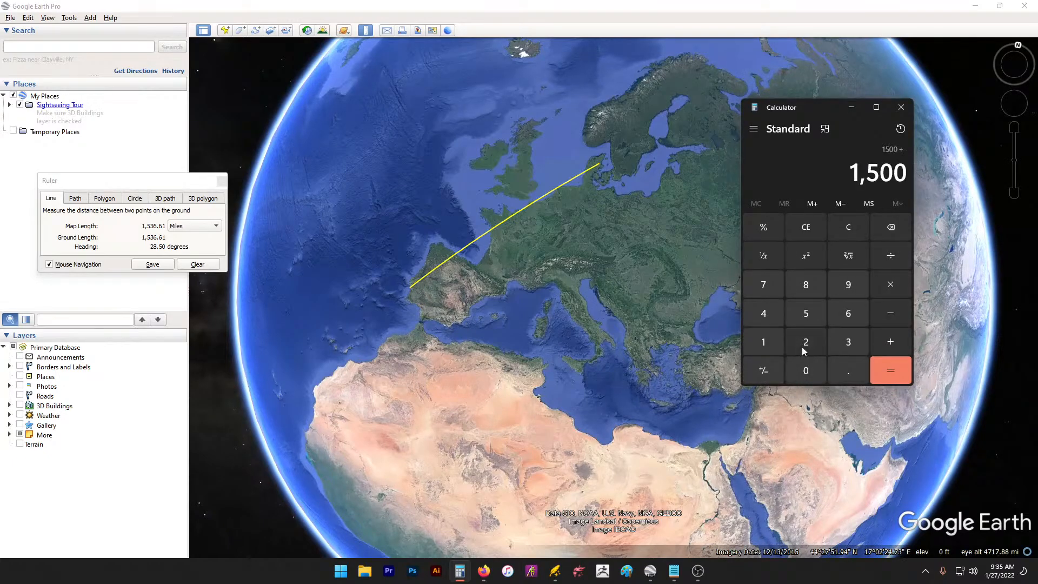
left_click(805, 371)
left_click(879, 368)
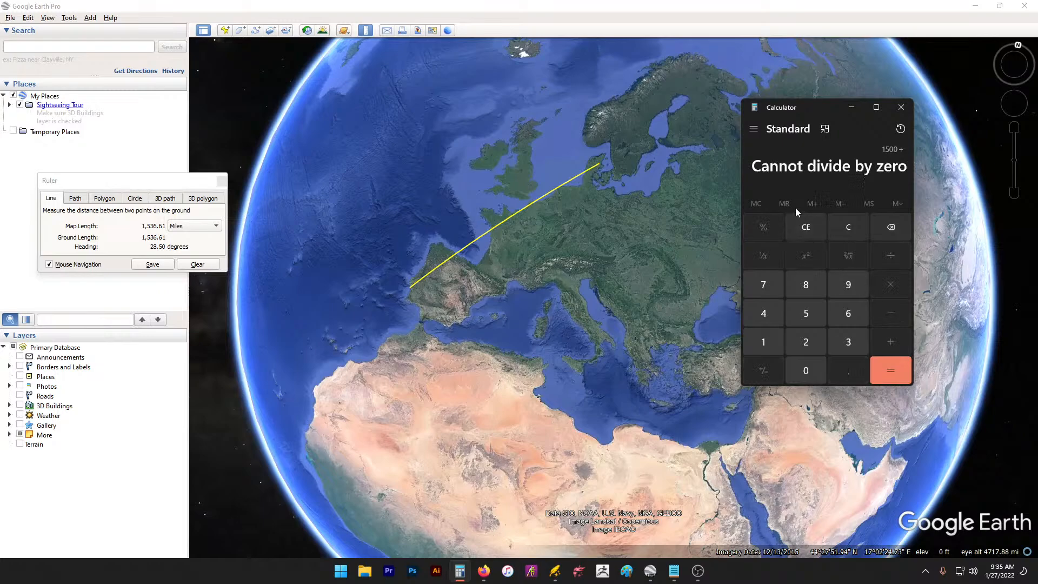
left_click(809, 229)
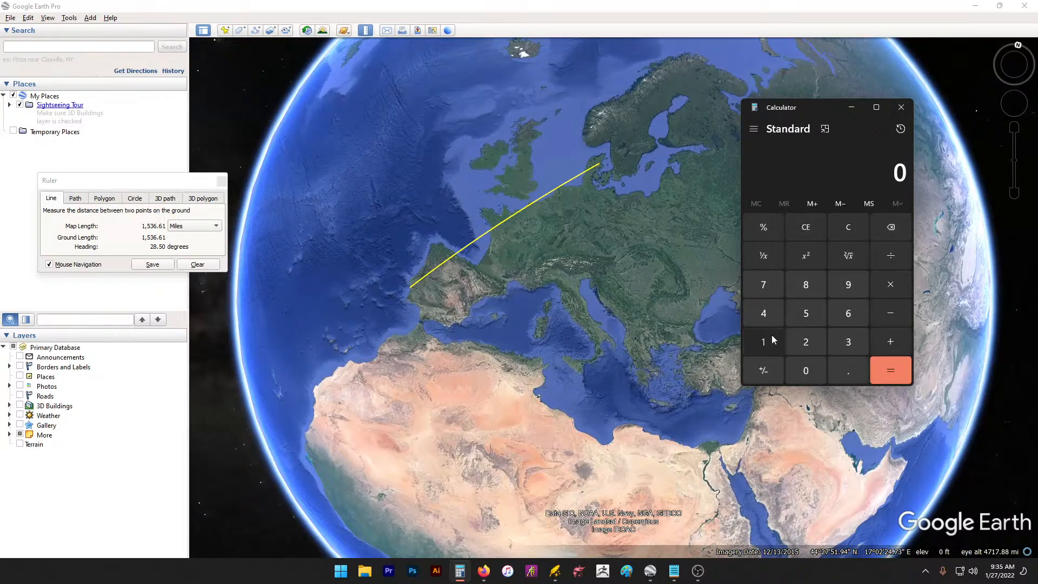
Step: Compute 1500 ÷ 20 on the keypad, giving 75
left_click(771, 336)
left_click(806, 314)
double_click(806, 371)
left_click(883, 258)
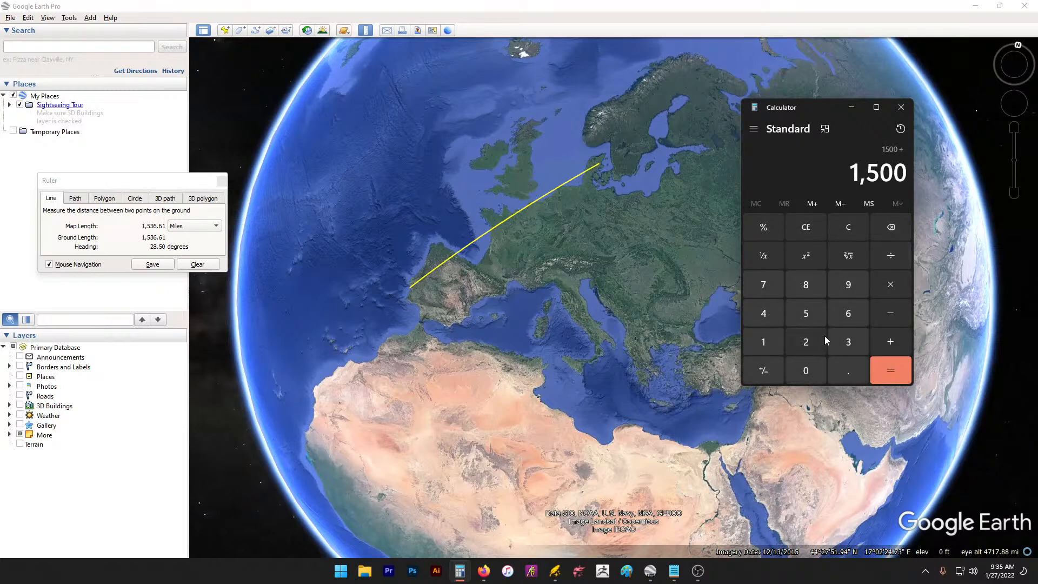
left_click(809, 341)
left_click(803, 370)
left_click(895, 368)
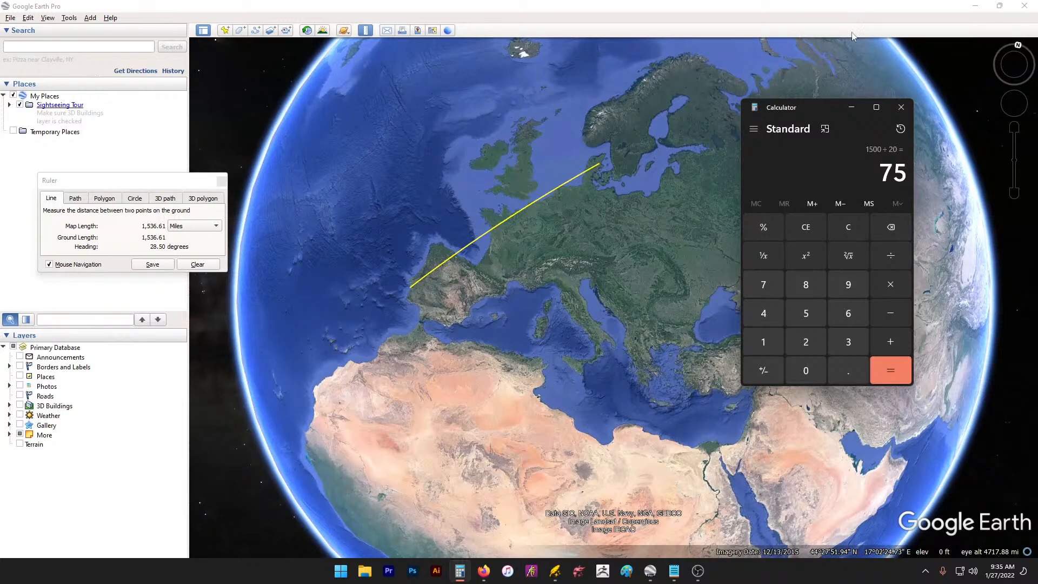
Step: Minimize Calculator and bring up stream.txt, marking its 6300 and 4200 figures
left_click(852, 107)
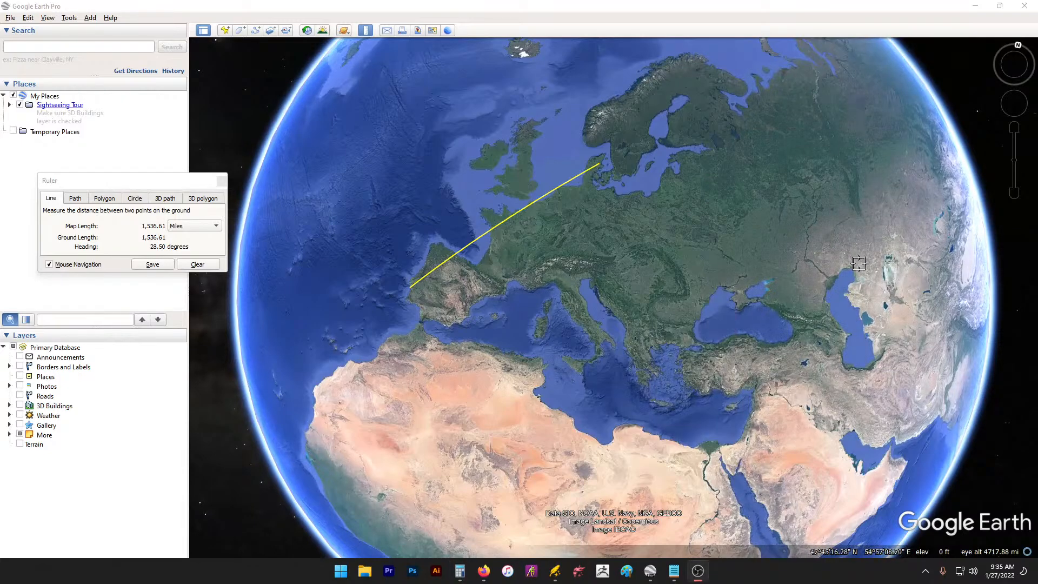
left_click_drag(801, 270, 654, 280)
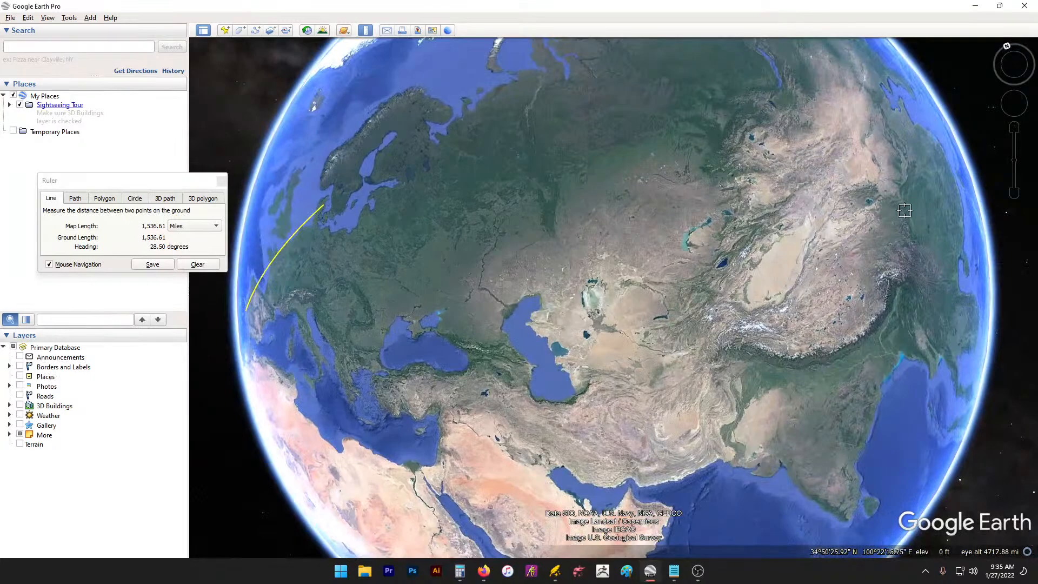
left_click(674, 571)
left_click(673, 526)
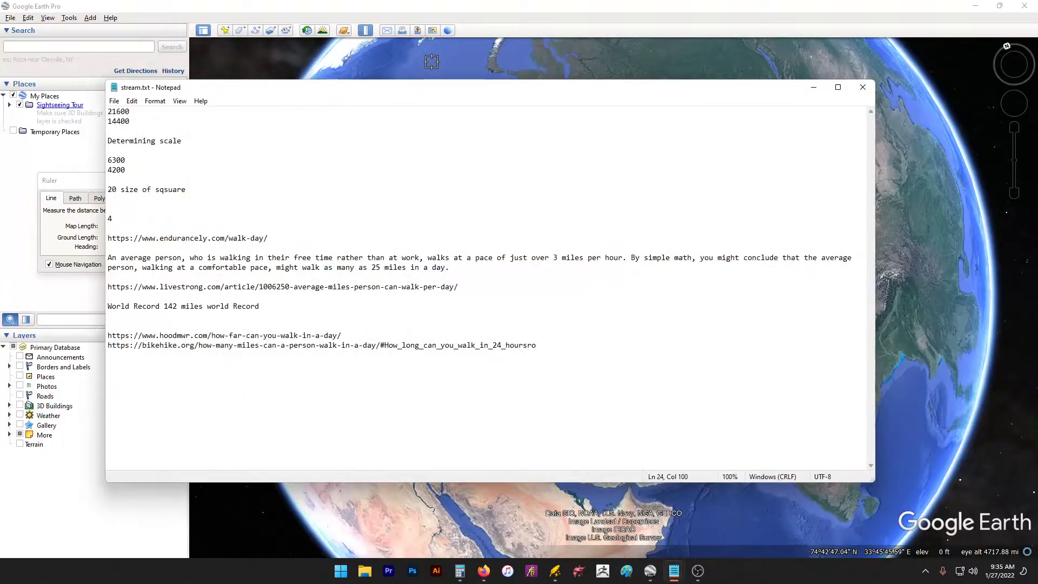
left_click_drag(523, 43, 681, 99)
left_click(582, 159)
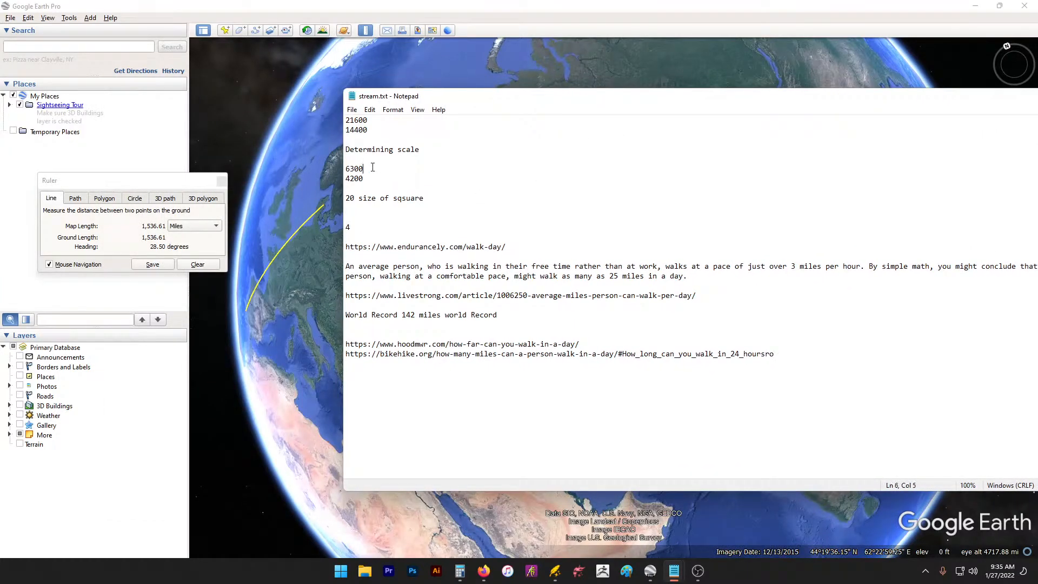
mouse_move(373, 168)
left_mouse_down()
mouse_move(355, 169)
mouse_move(380, 163)
mouse_move(346, 181)
mouse_move(356, 167)
left_mouse_up()
left_click(375, 171)
Step: Line up the scratch note beside stream.txt and add 36 and 24 on new lines
mouse_move(680, 576)
left_click(730, 511)
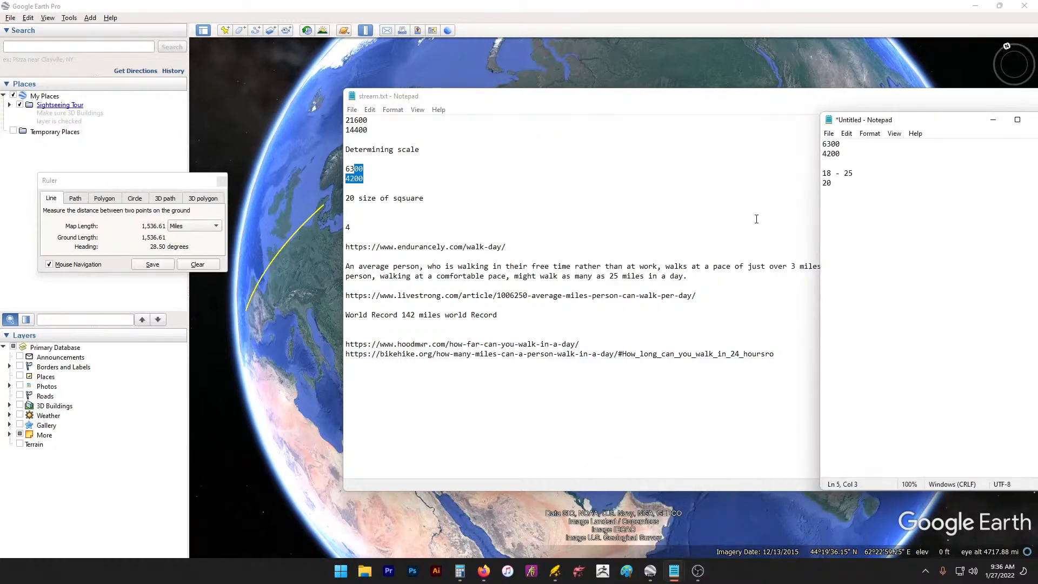
left_click_drag(920, 120, 556, 91)
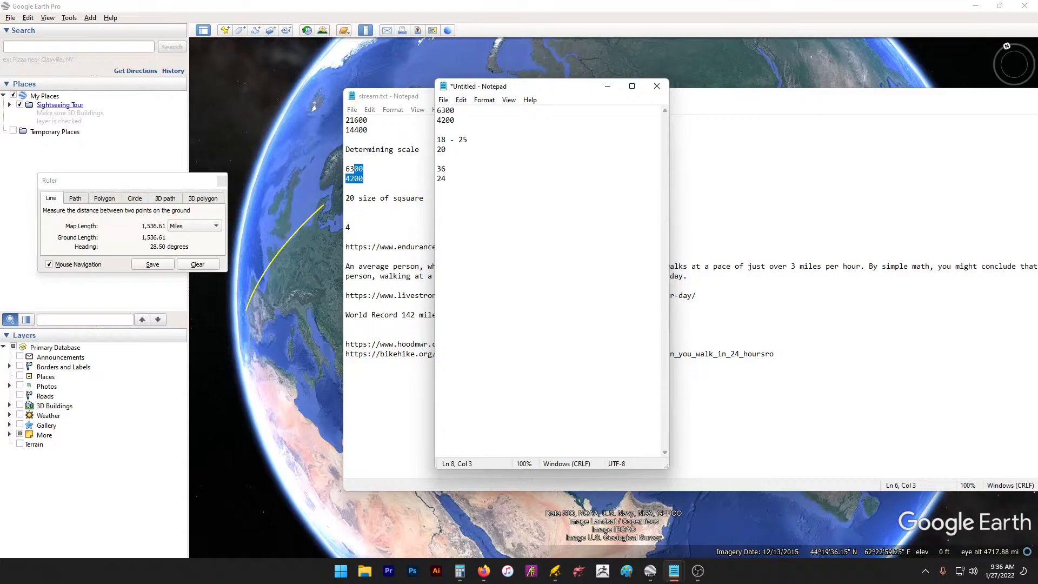
key("Return")
key("Return")
left_click(460, 571)
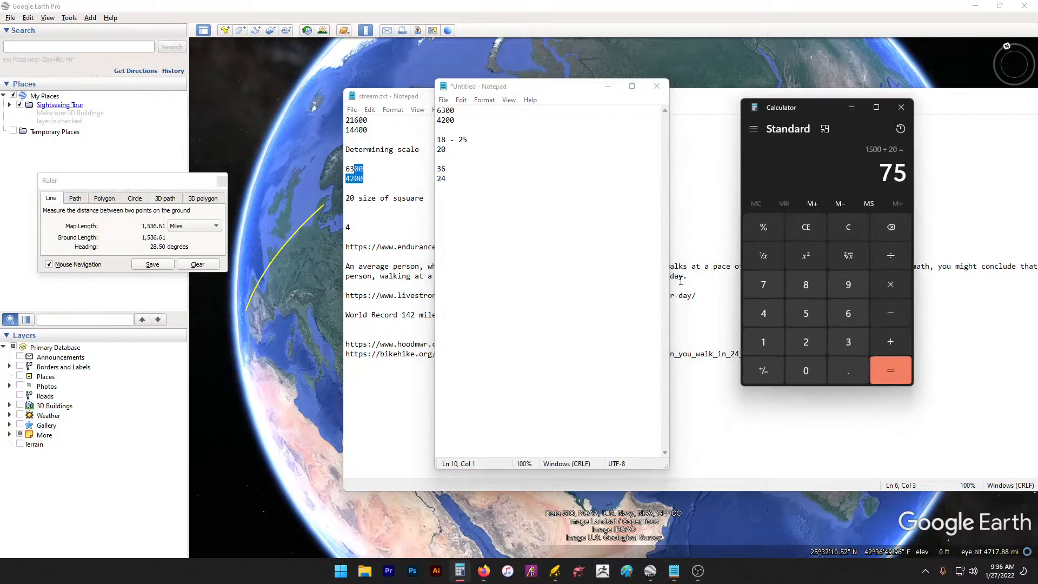
Step: Divide 6300 by 2, then divide the result 3150 by 20 in Calculator
left_click(849, 315)
left_click(851, 340)
double_click(809, 375)
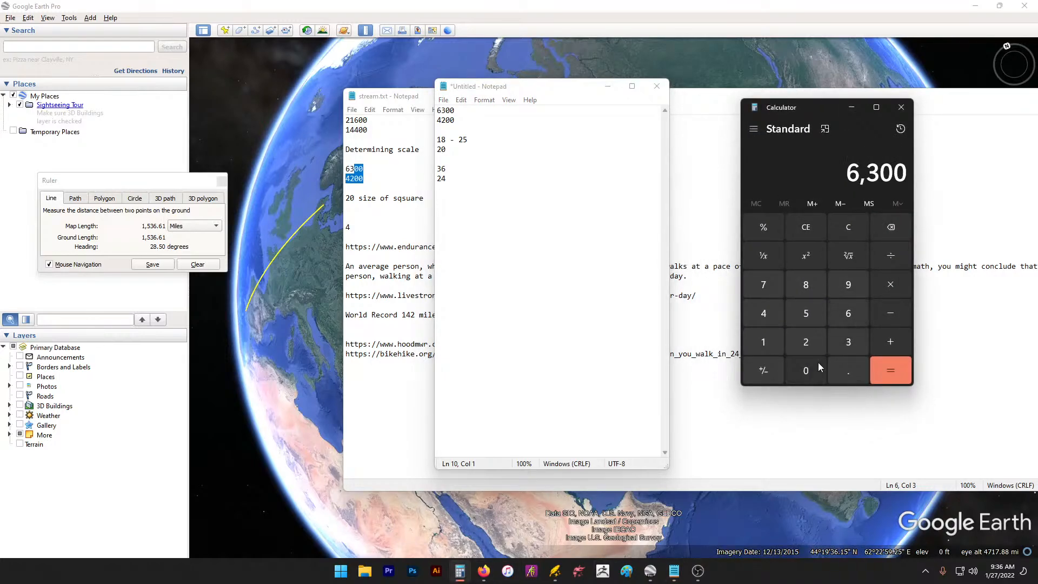
left_click(890, 255)
left_click(807, 341)
left_click(891, 370)
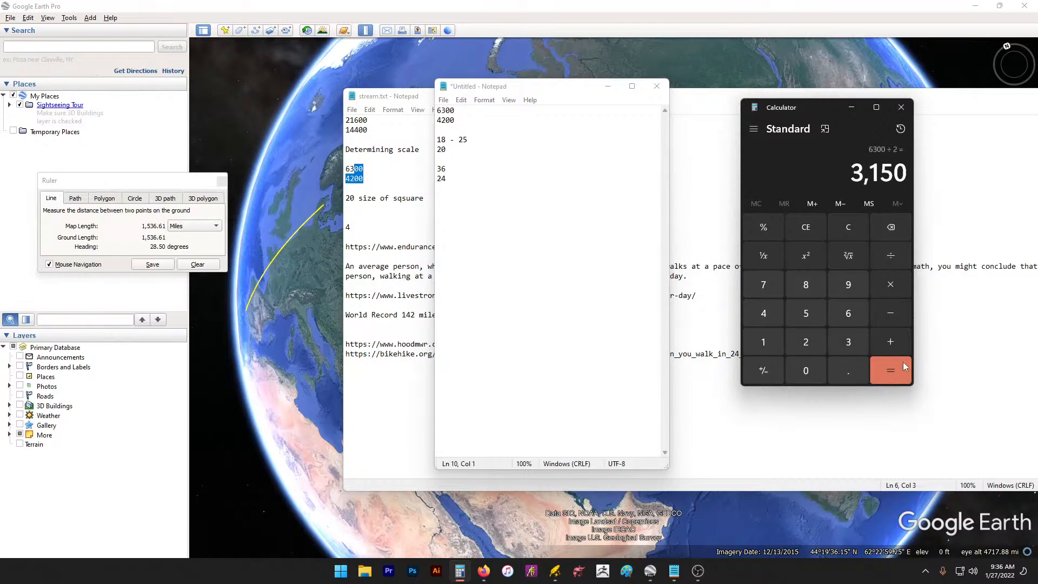
left_click_drag(836, 109, 659, 95)
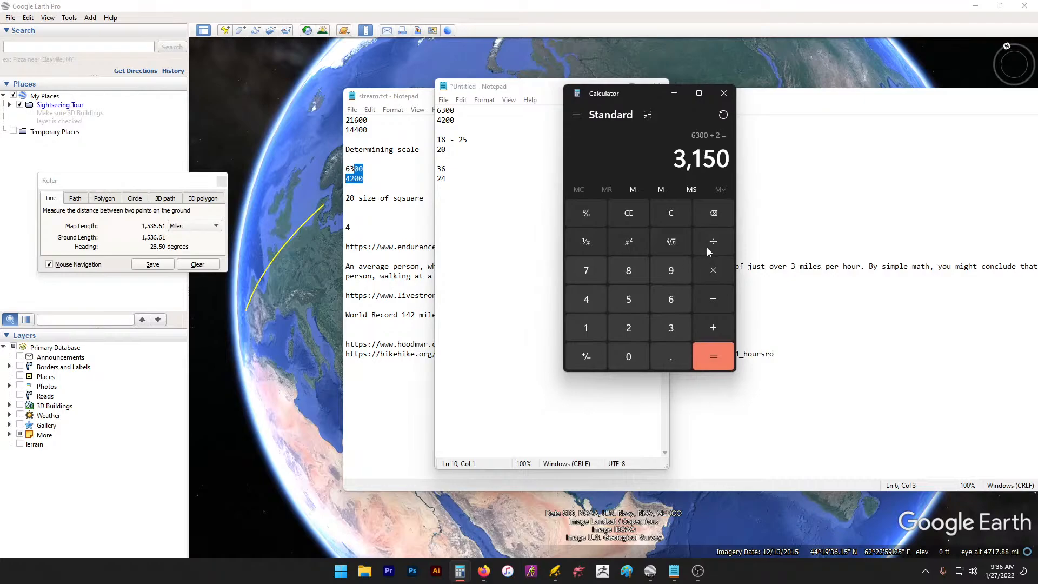
left_click(709, 241)
left_click(628, 327)
left_click(629, 357)
left_click(714, 356)
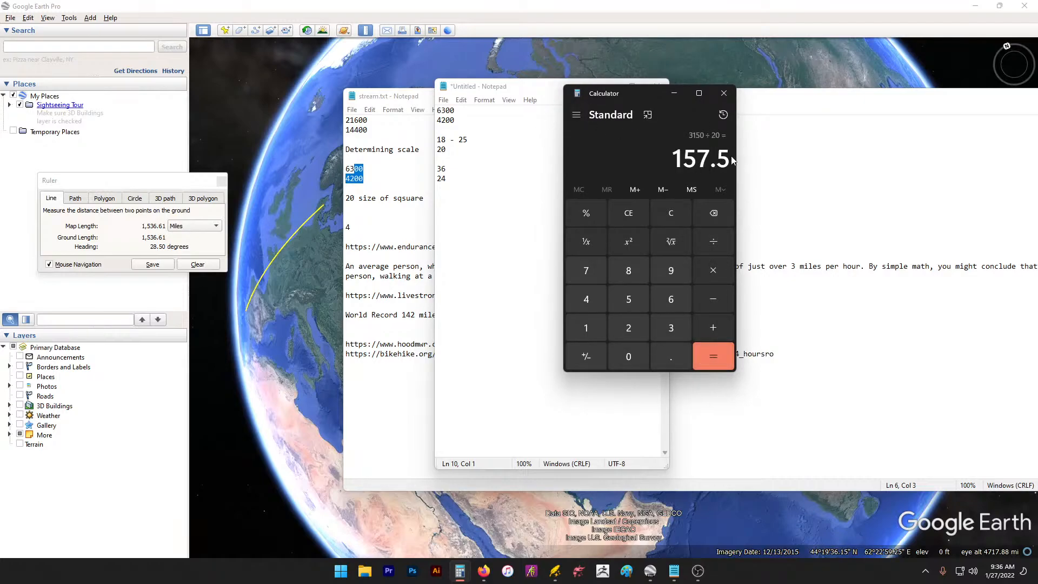
Step: Place the scratch note beside the calculator and review its 20, 6300 and 36 lines
left_click(499, 162)
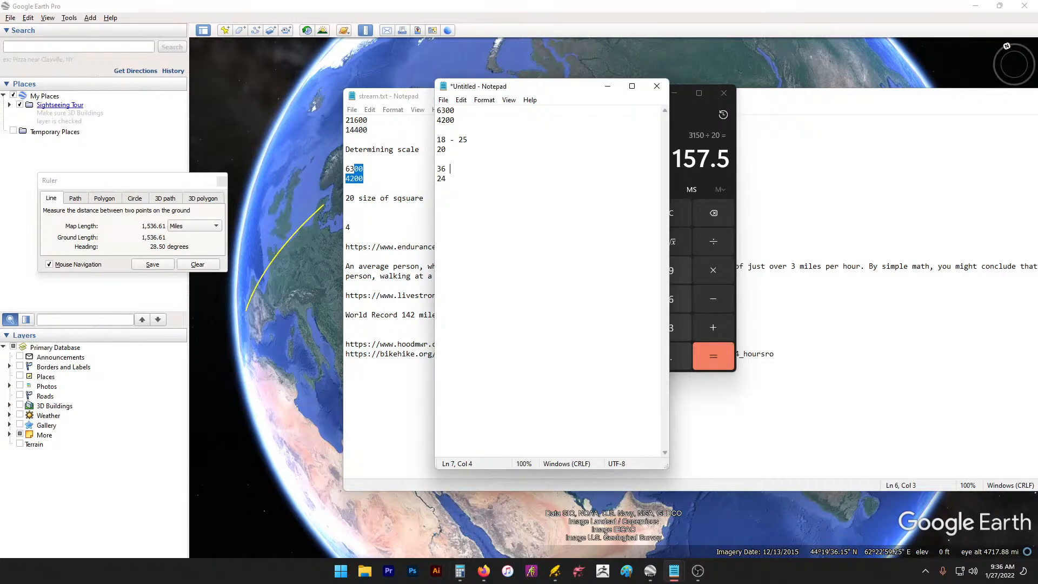
left_click_drag(571, 91, 875, 105)
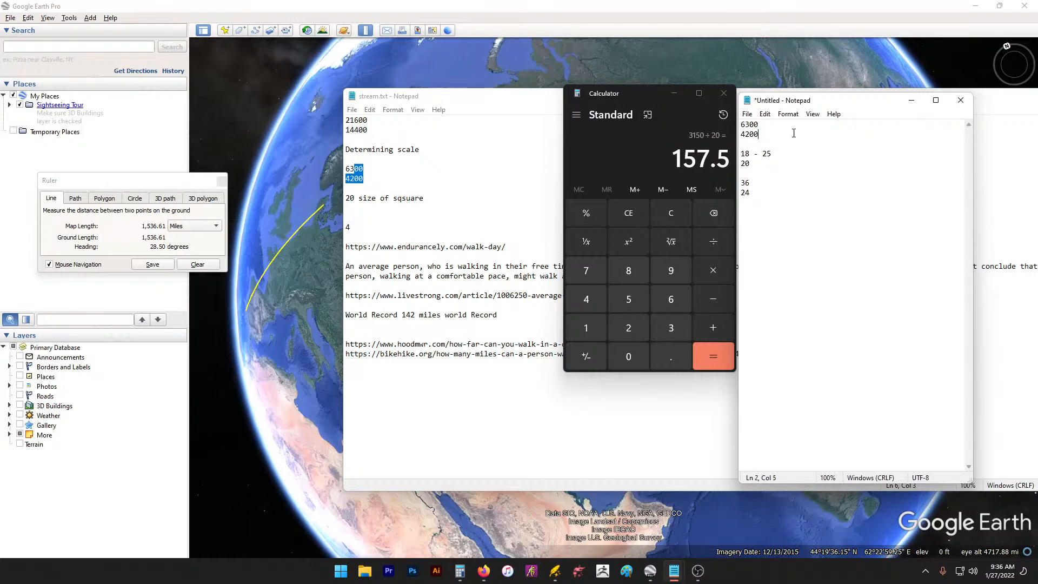
left_click_drag(741, 154, 820, 216)
left_click(821, 219)
left_click_drag(798, 231, 772, 191)
mouse_move(775, 124)
left_mouse_down()
mouse_move(744, 125)
mouse_move(780, 133)
left_mouse_up()
left_click(780, 133)
left_click_drag(773, 170, 854, 179)
left_click(831, 188)
left_click_drag(643, 94, 630, 100)
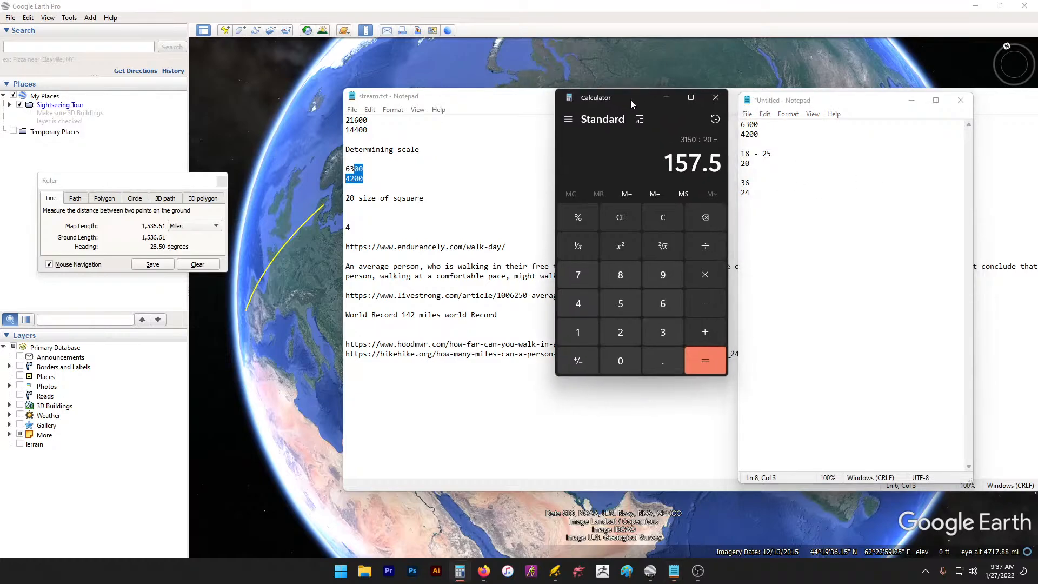
Step: Divide 4200 by 2, then divide 2100 by 20 to get 105
type("42")
left_click(623, 362)
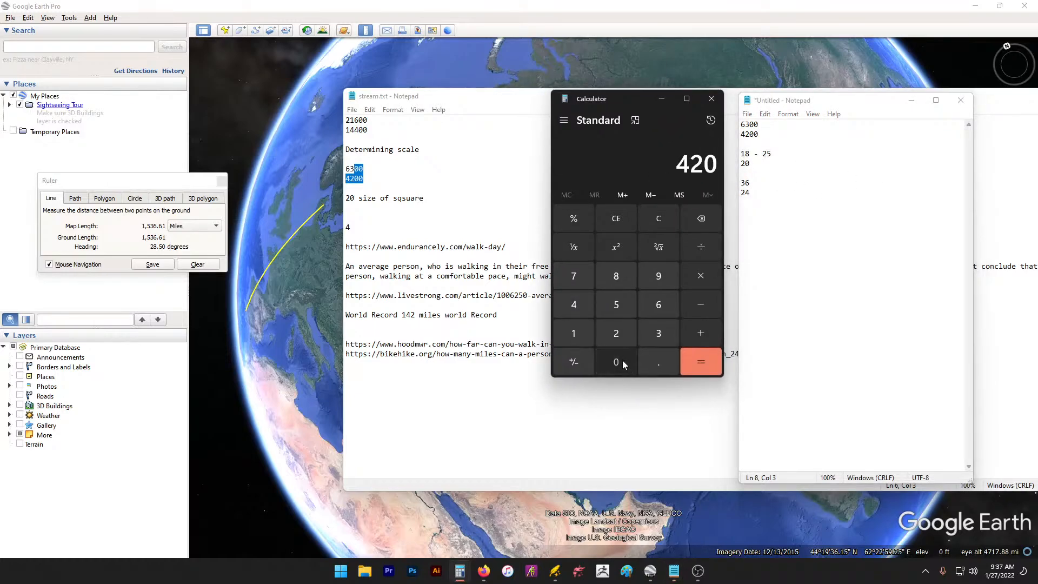
left_click(622, 360)
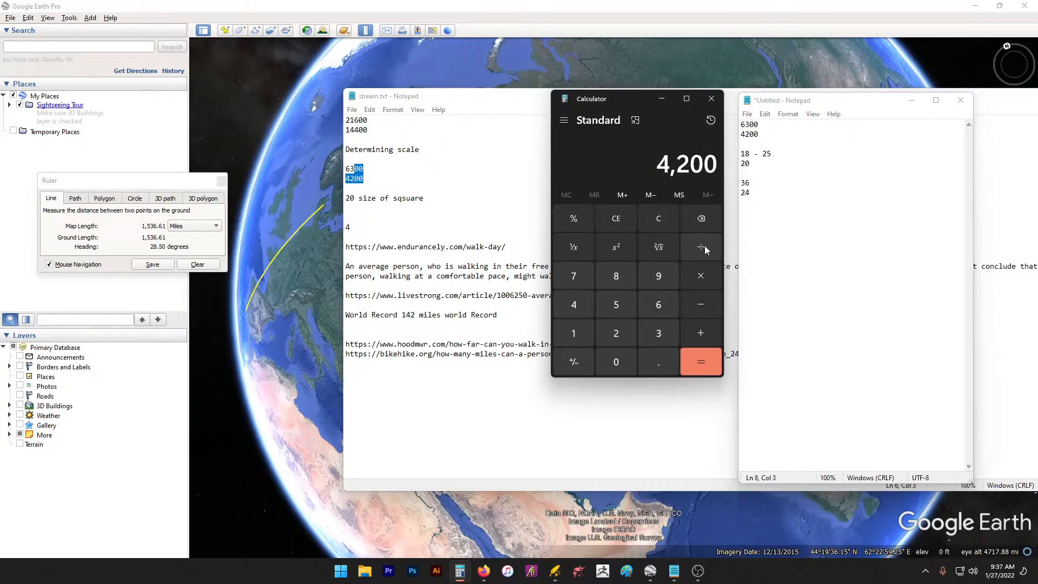
left_click(706, 247)
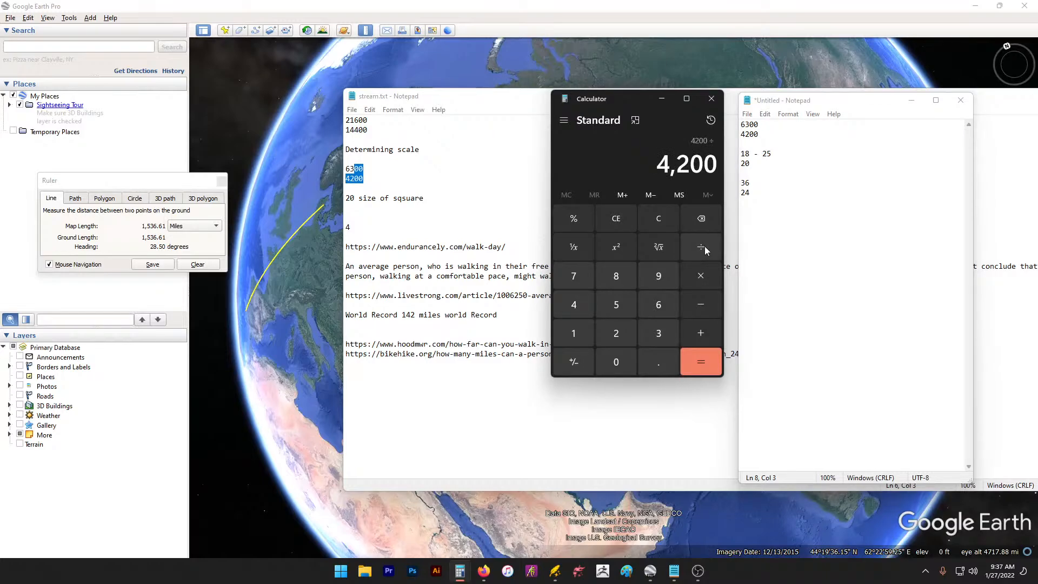
left_click(619, 334)
left_click(696, 361)
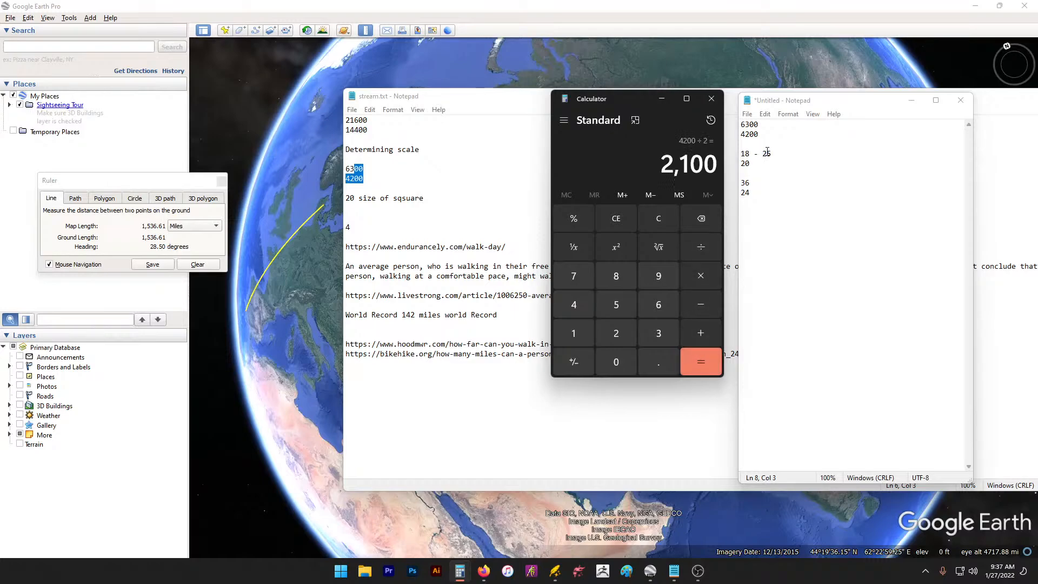
left_click(701, 248)
left_click(608, 333)
left_click(616, 363)
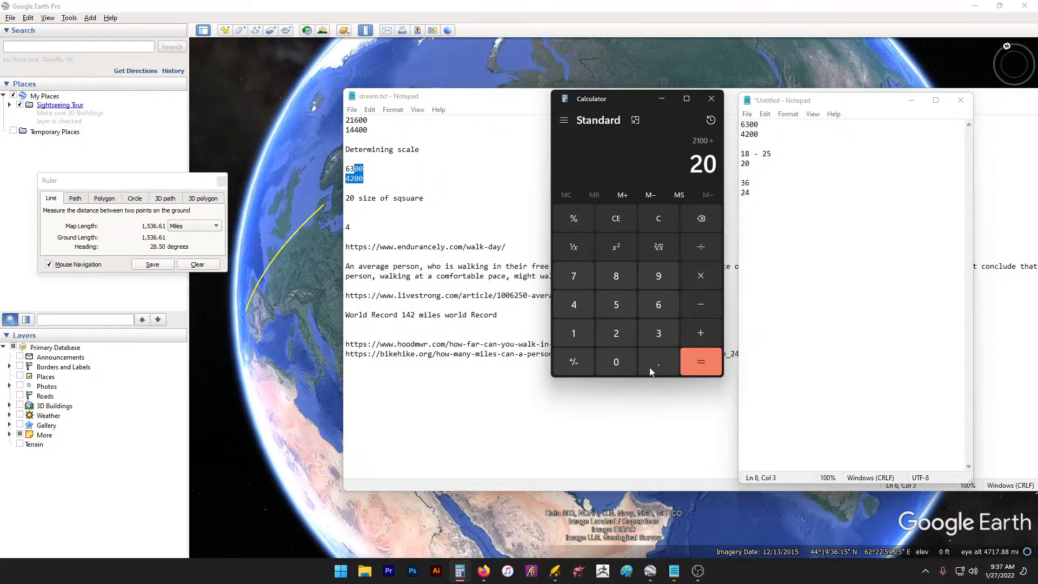
left_click(704, 360)
Step: Put the caret in the scratch note and recompute 6300 ÷ 2
left_click(823, 162)
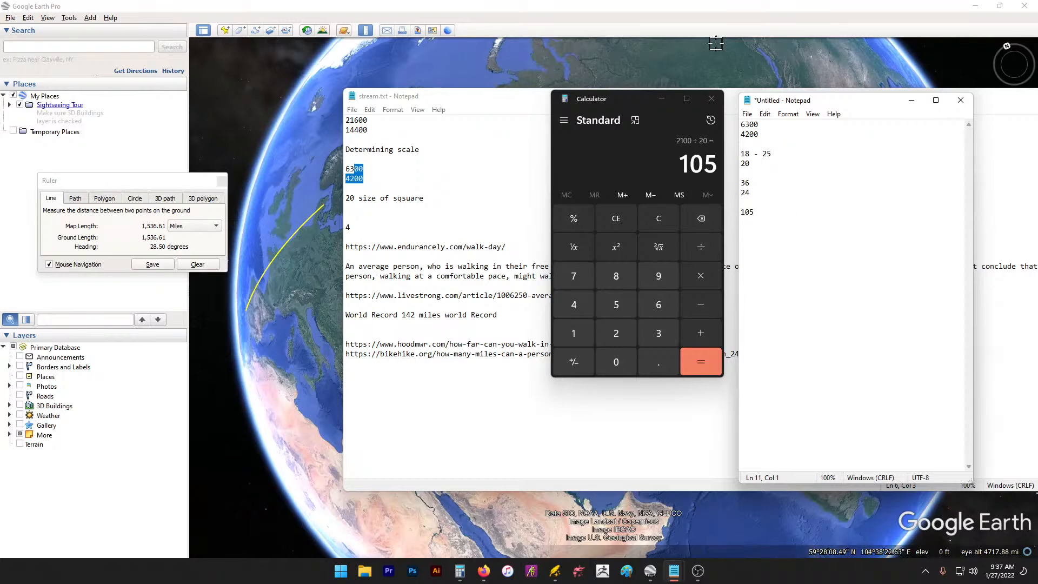
left_click(658, 305)
left_click(659, 332)
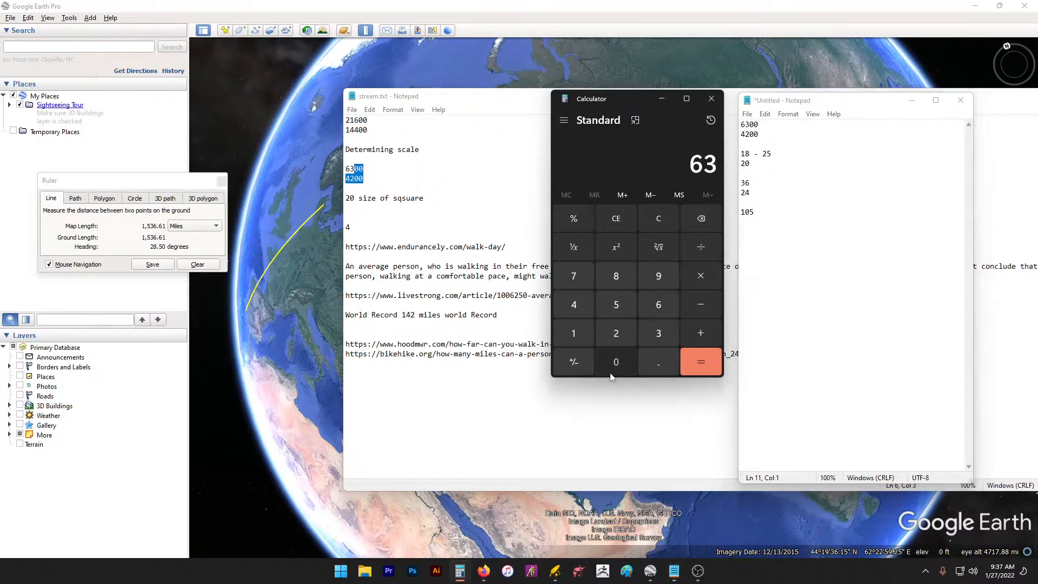
left_click(616, 361)
left_click(616, 362)
left_click(701, 246)
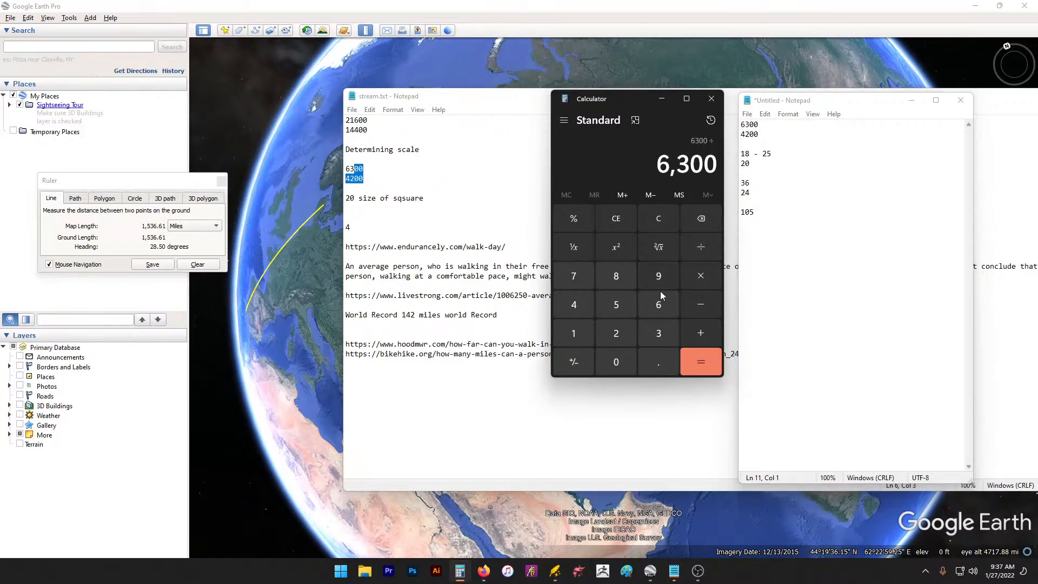
left_click(609, 342)
left_click(698, 369)
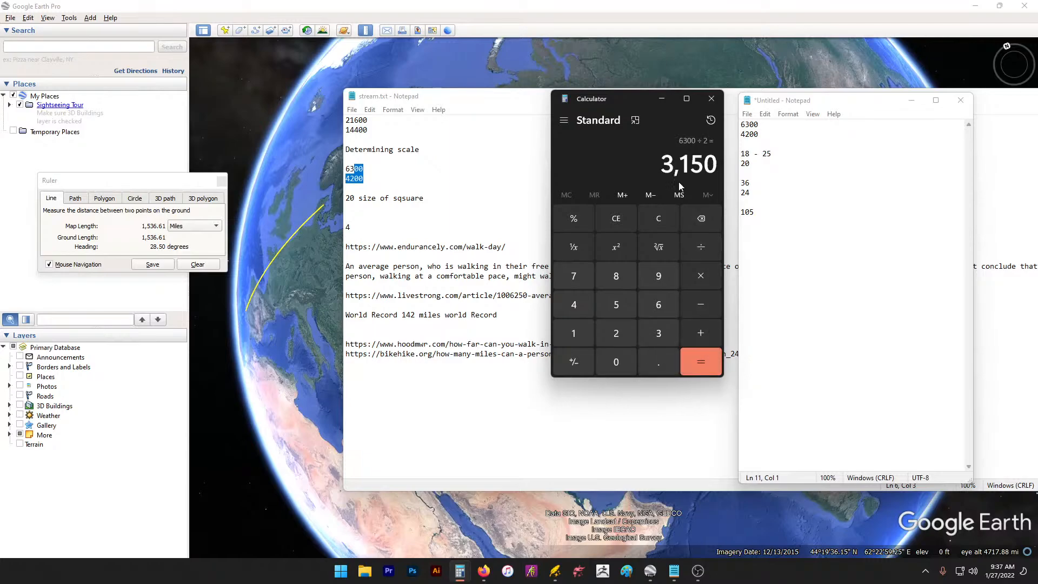
Step: Close Calculator and reopen it cleared to 0
left_click_drag(756, 164, 778, 154)
left_click(713, 100)
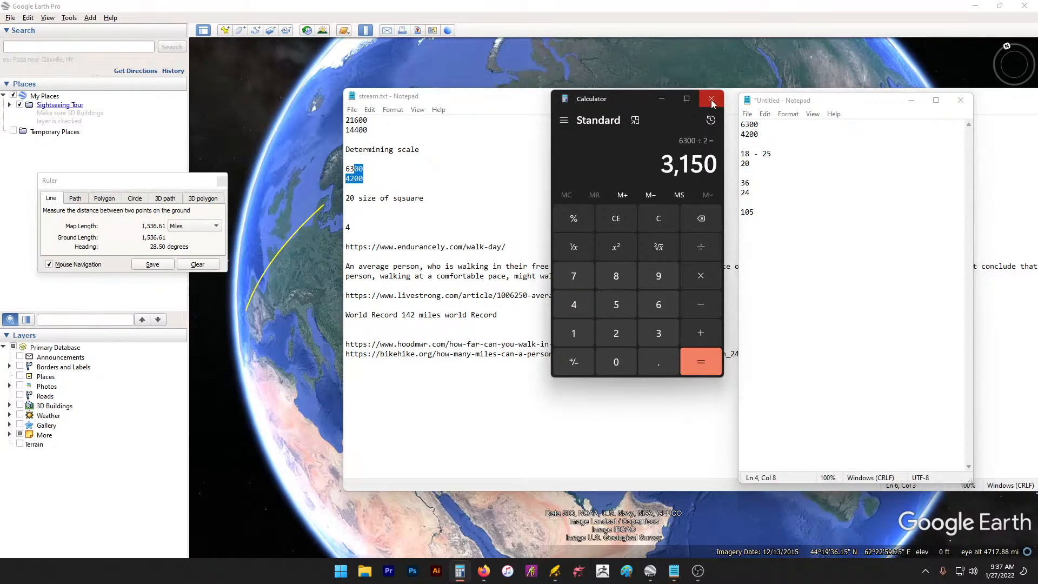
left_click(713, 102)
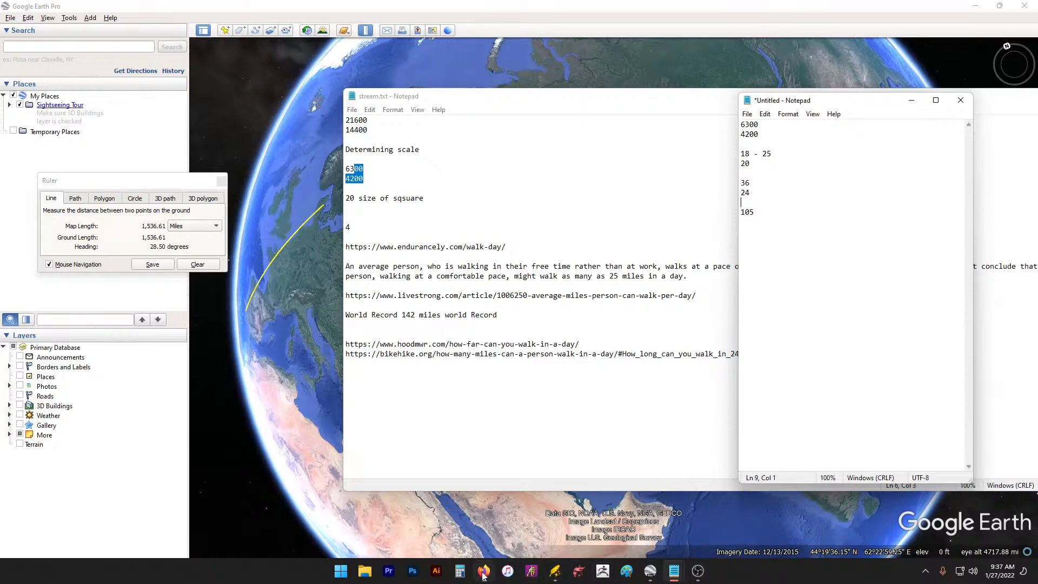
left_click(466, 576)
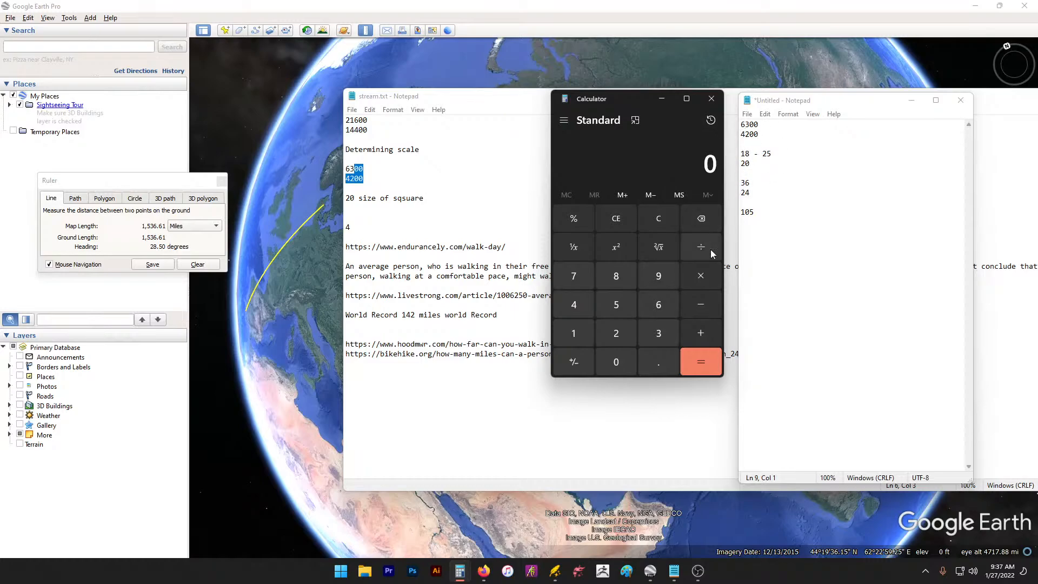
Step: Compute 6300 ÷ 2 = 3150 and record it in the notes
left_click(658, 305)
left_click(659, 333)
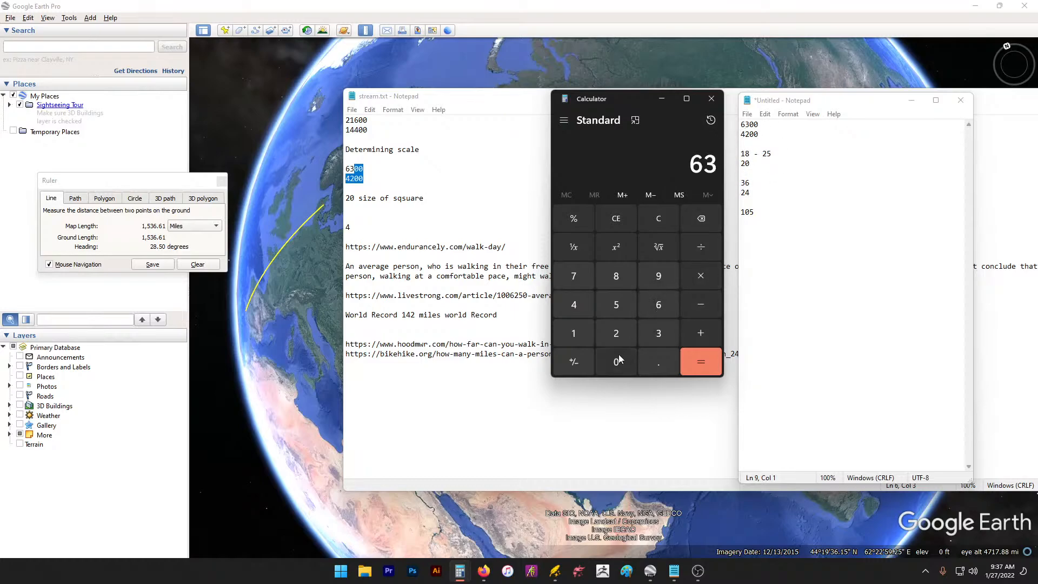
double_click(616, 362)
left_click(706, 249)
left_click(616, 333)
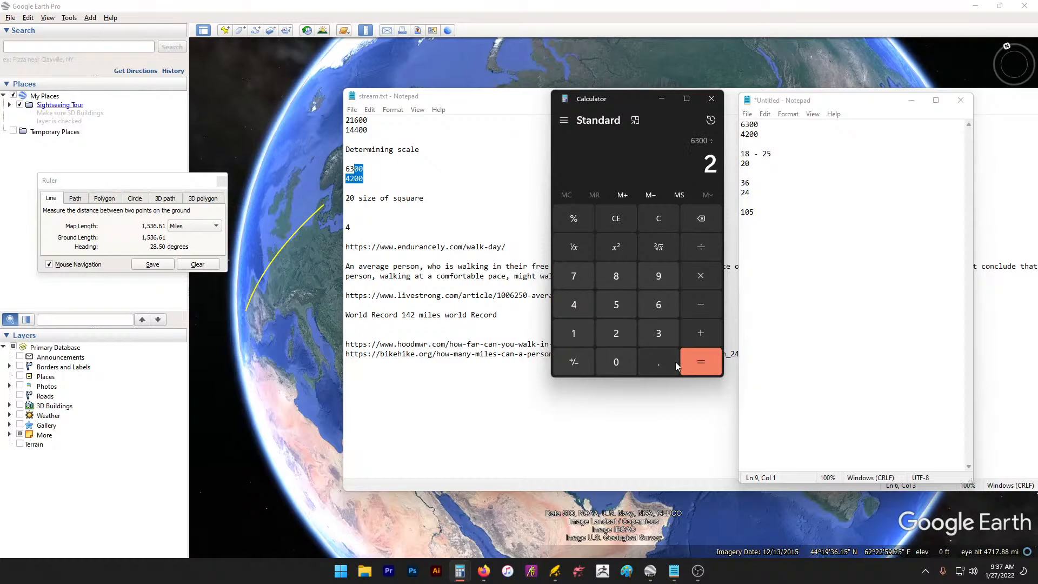
left_click(703, 362)
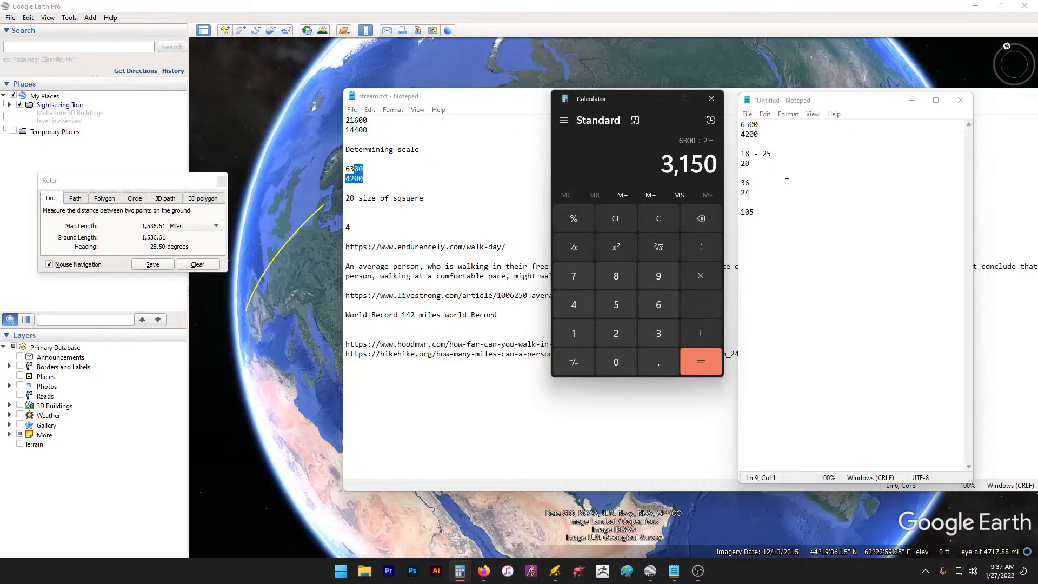
left_click(774, 256)
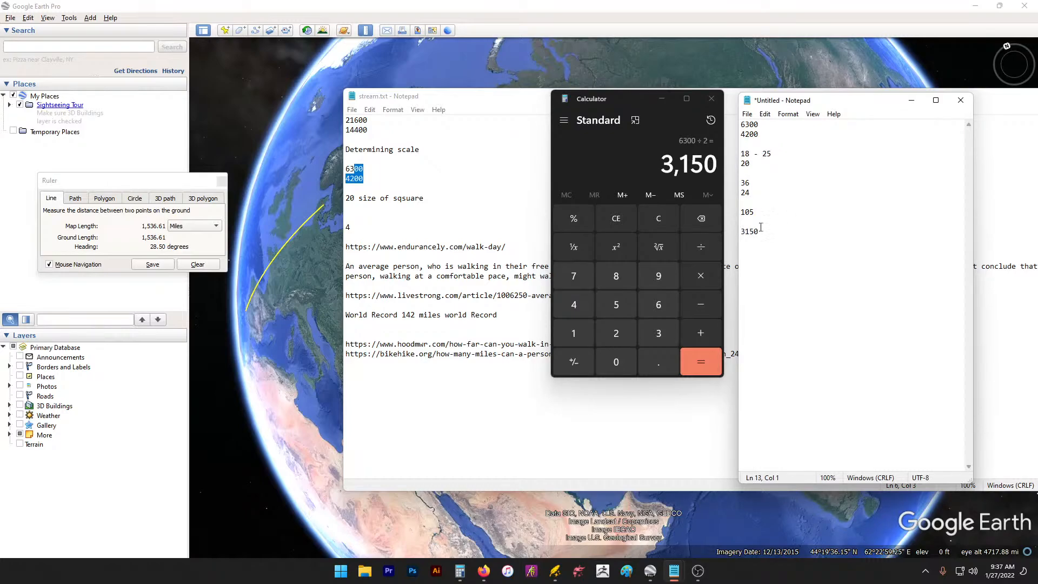
Step: Compute 4200 ÷ 2 = 2100 and record it in the notes
left_click(587, 303)
left_click(621, 334)
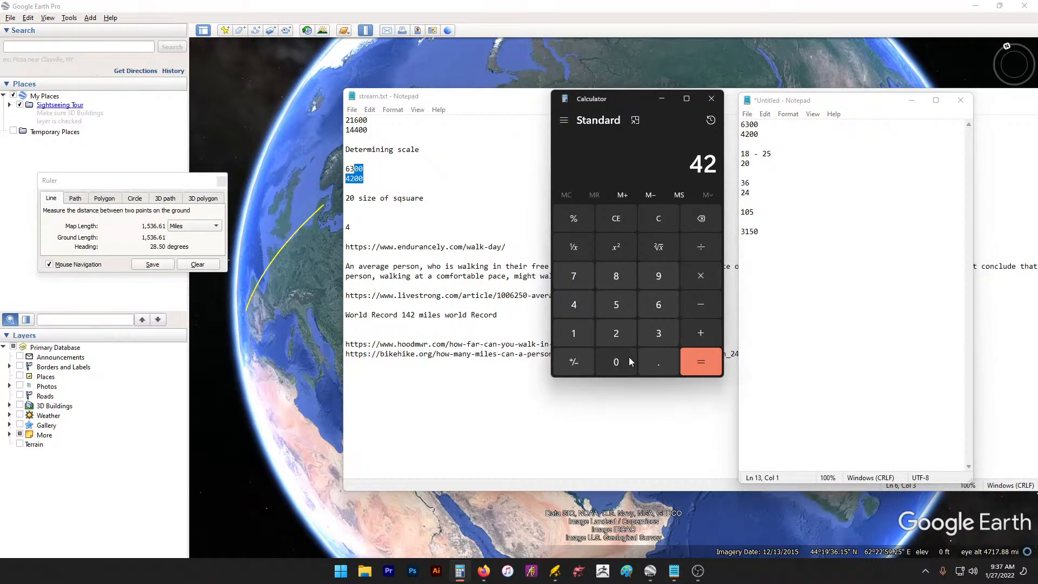
left_click(619, 362)
left_click(619, 362)
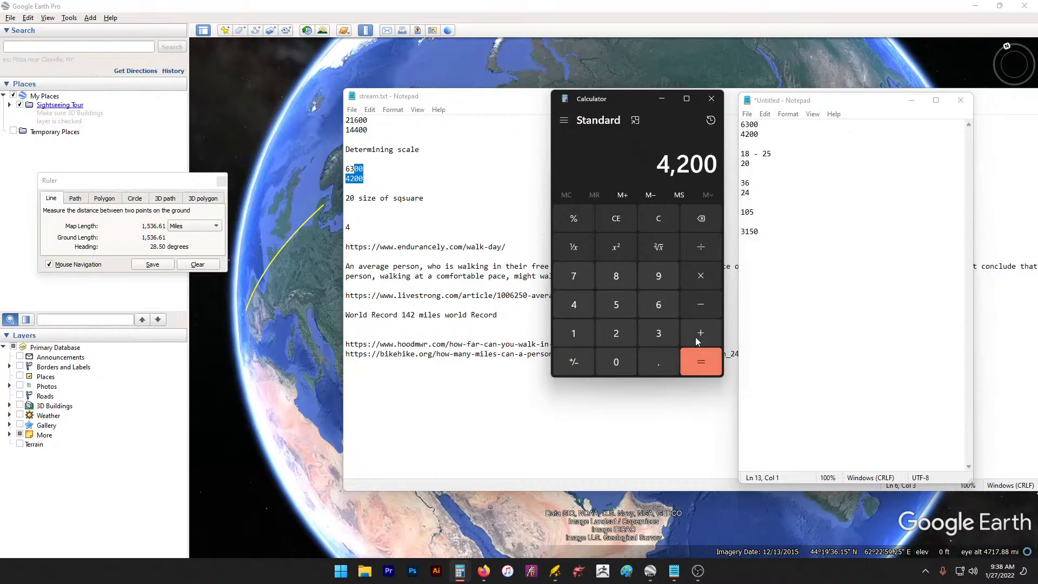
left_click(701, 250)
left_click(627, 338)
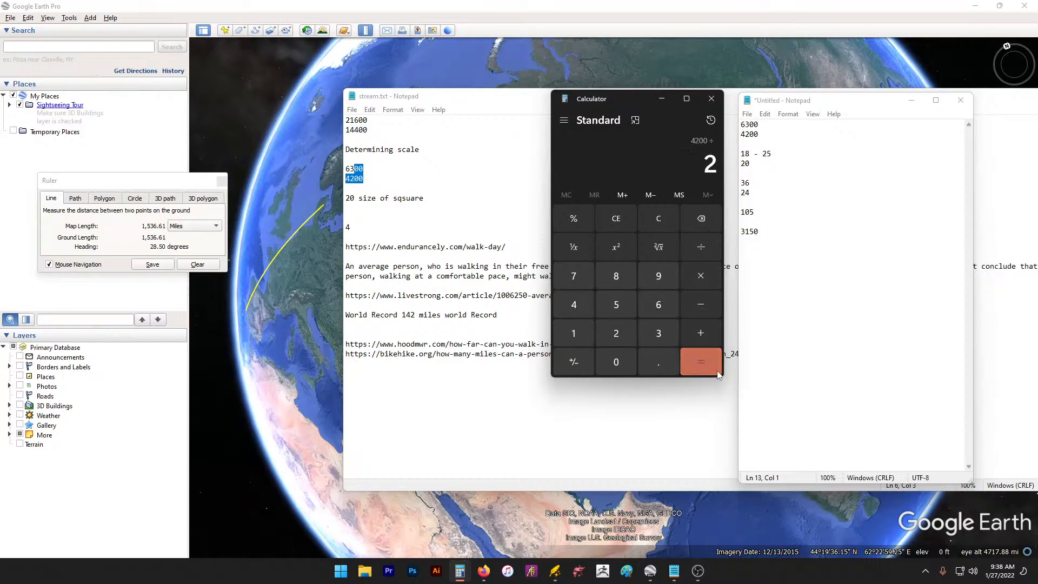
left_click(708, 368)
left_click(785, 232)
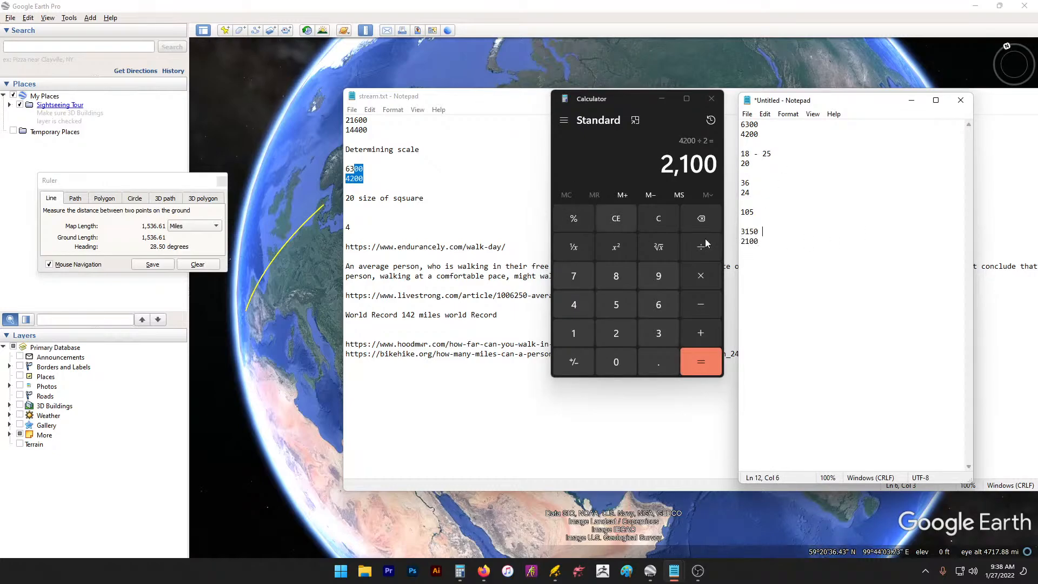
Step: Divide 3150 by 20 to get 157
left_click(658, 333)
left_click(574, 336)
left_click(616, 304)
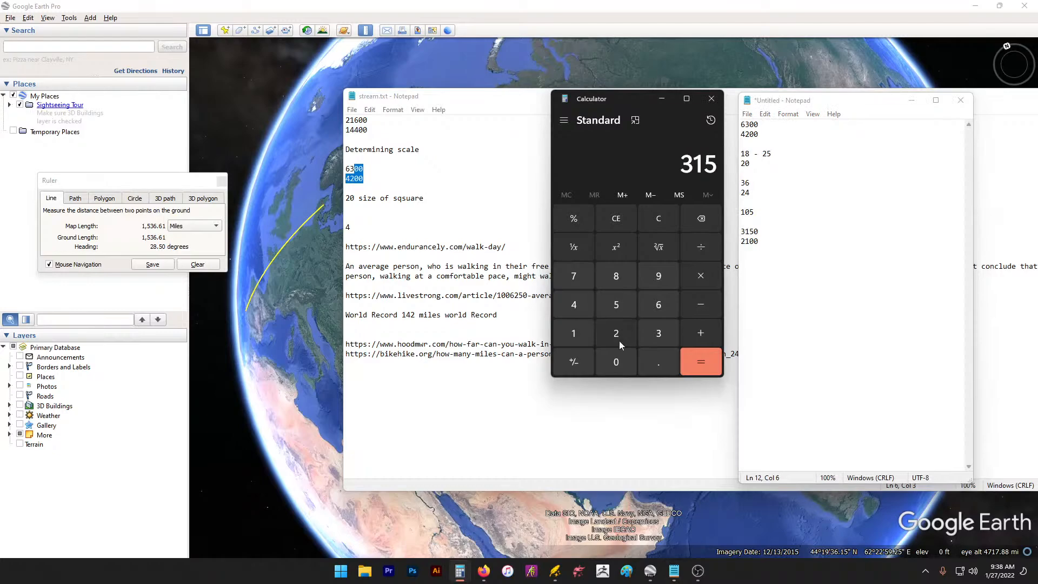
left_click(616, 363)
left_click(616, 334)
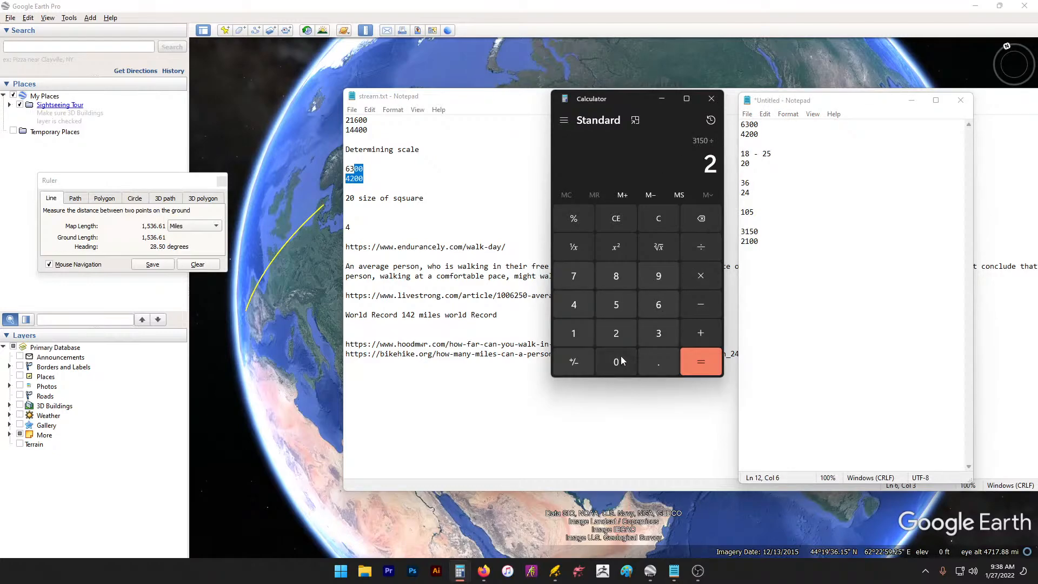
left_click(616, 362)
left_click(701, 362)
left_click(805, 228)
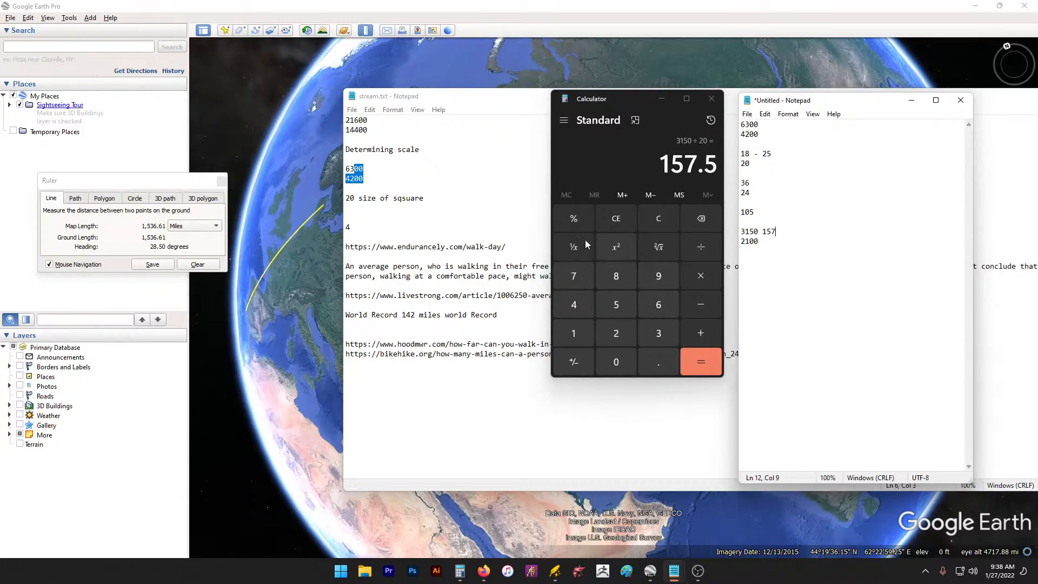
Step: Divide 2100 by 20 for 105, record it, and close Calculator
left_click(616, 333)
left_click(574, 333)
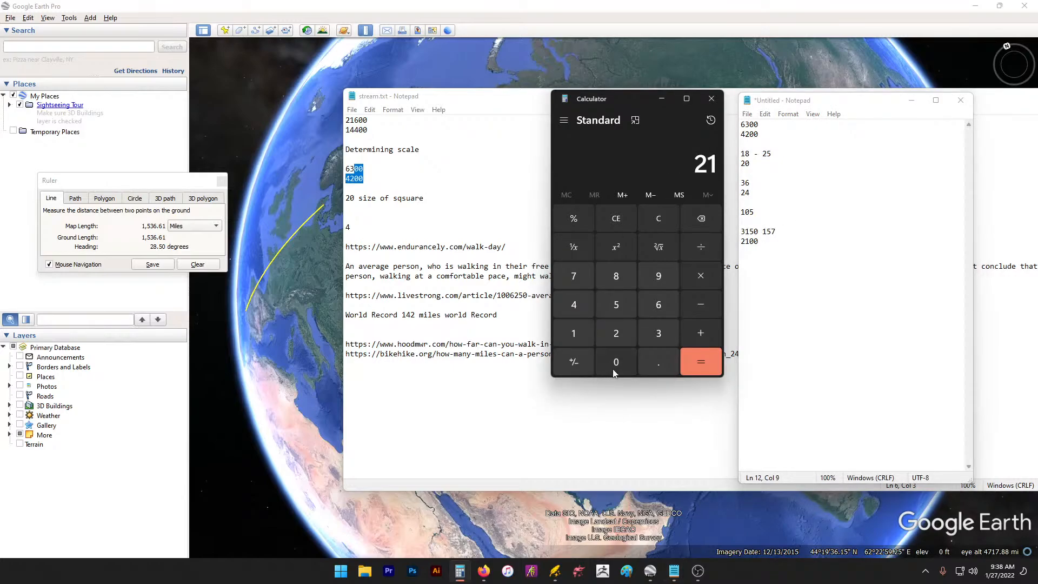
left_click(615, 372)
left_click(615, 372)
left_click(701, 247)
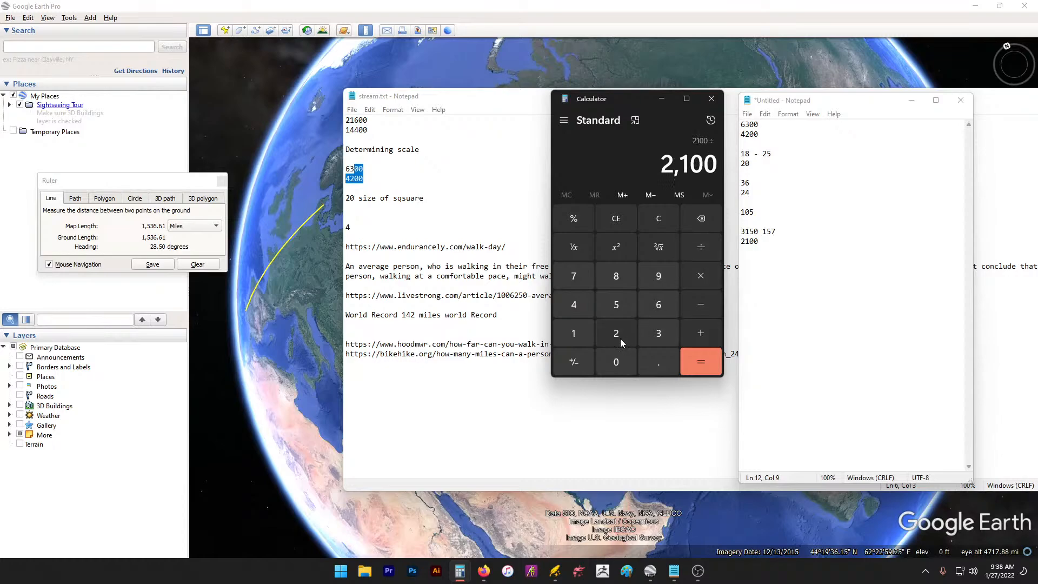
left_click(616, 333)
left_click(616, 362)
left_click(701, 362)
left_click(793, 256)
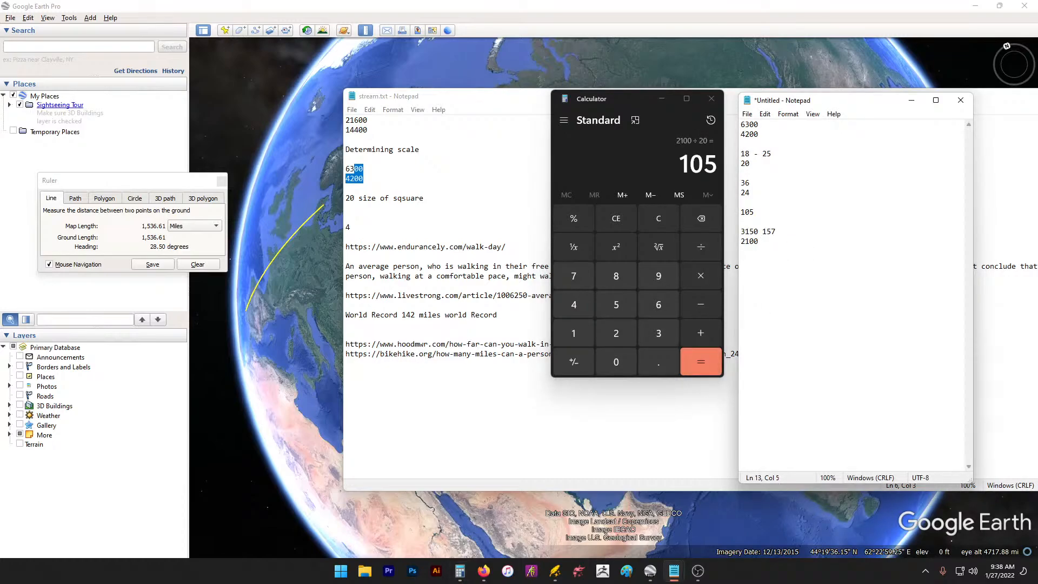
left_click(712, 99)
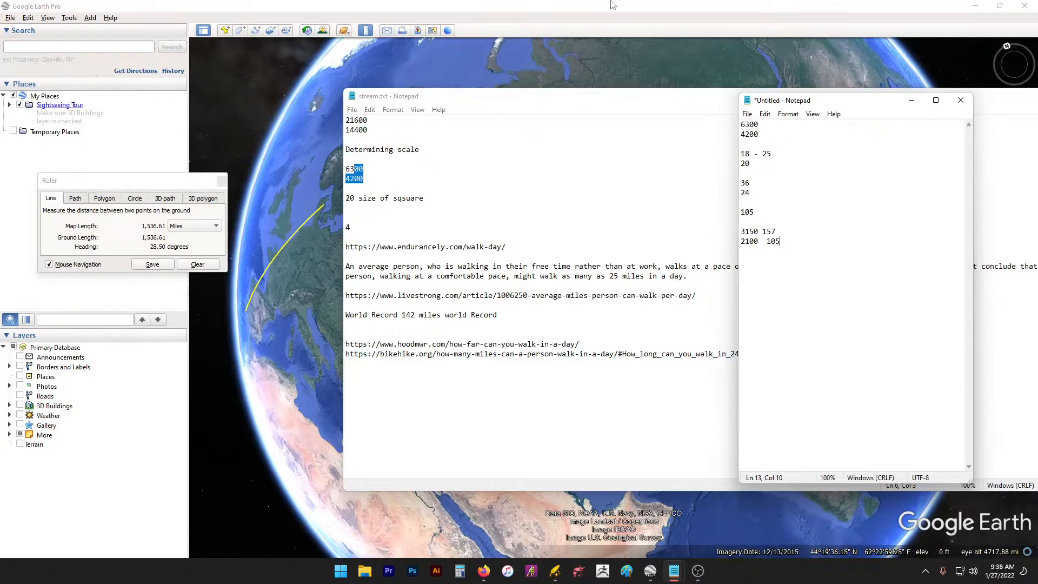
Step: Rotate and zoom the Google Earth globe to a close view of Australia
key("alt+Tab")
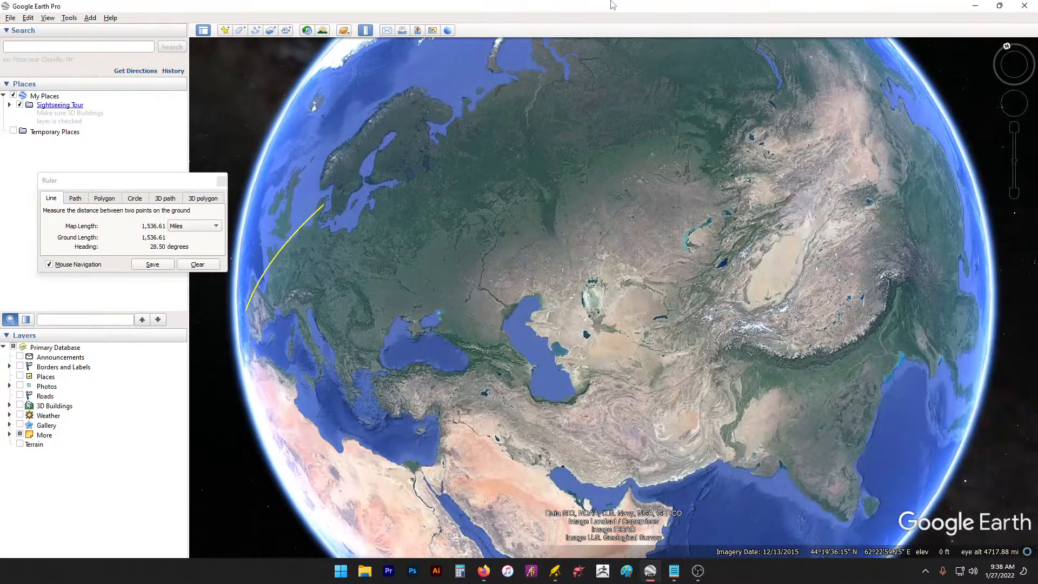
left_click_drag(790, 141, 412, 201)
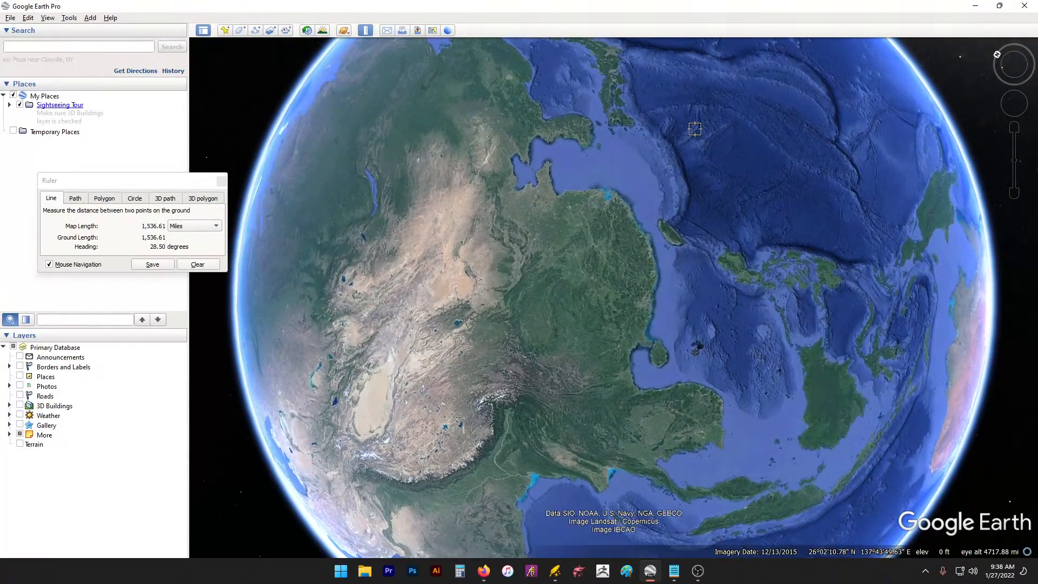
left_click_drag(697, 133, 842, 102)
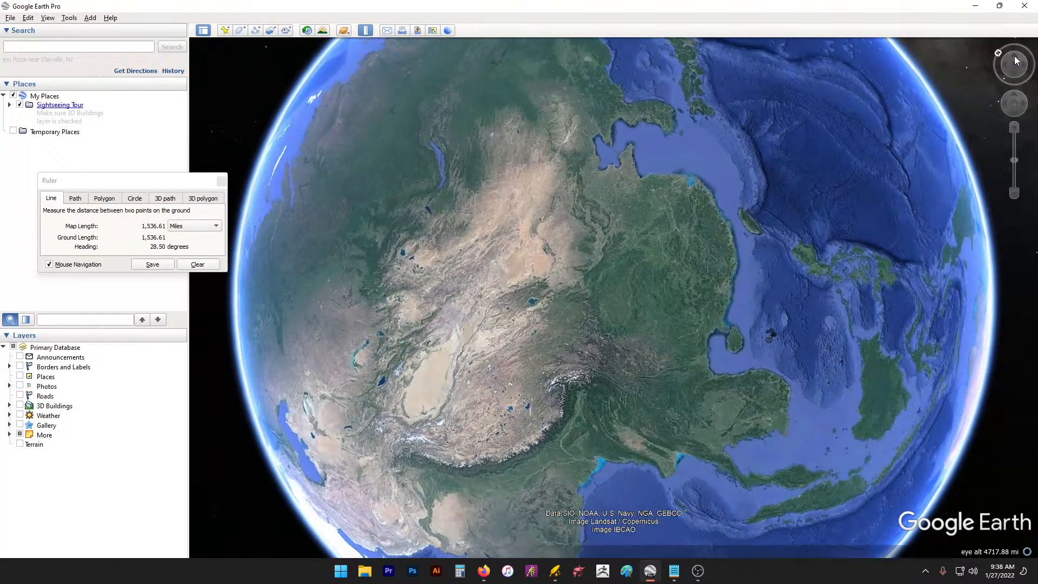
left_click_drag(504, 314, 677, 210)
mouse_move(693, 269)
left_mouse_down()
mouse_move(604, 324)
mouse_move(590, 236)
left_mouse_up()
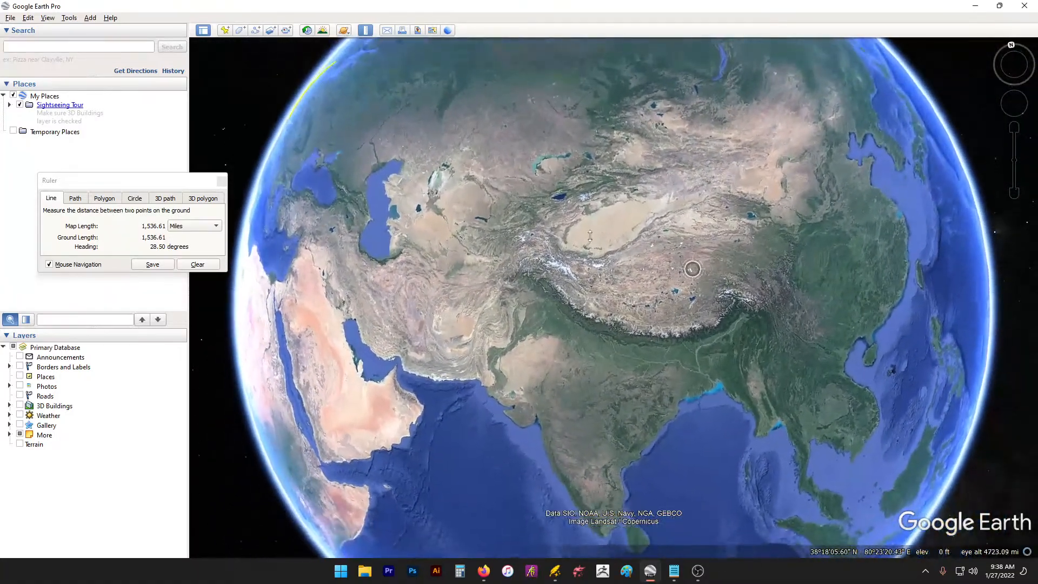
left_click_drag(806, 323, 271, 185)
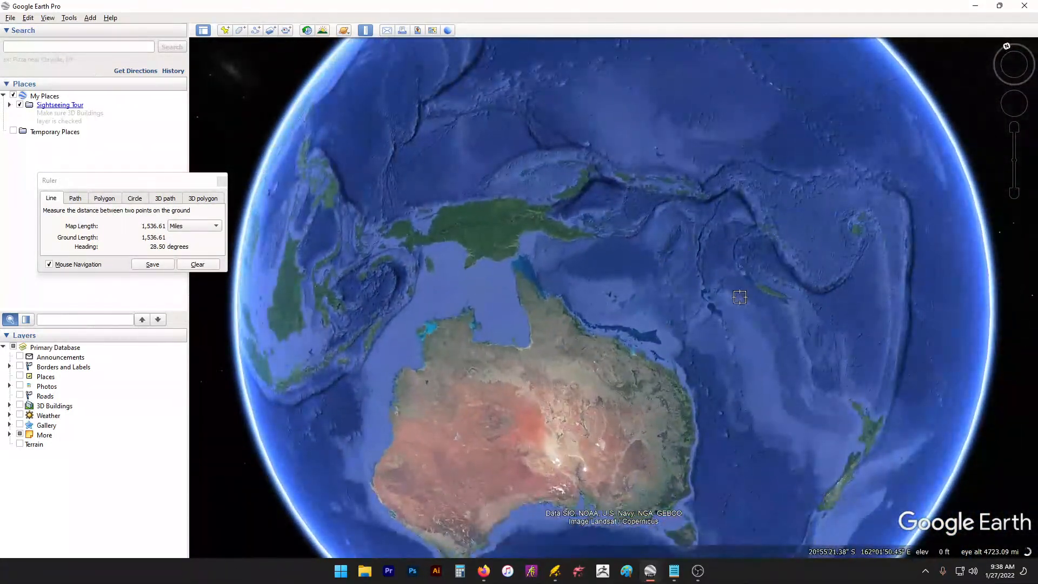
mouse_move(740, 297)
left_mouse_down()
mouse_move(867, 243)
mouse_move(790, 315)
mouse_move(798, 239)
mouse_move(682, 331)
mouse_move(696, 322)
left_mouse_up()
scroll(697, 322, "up", 2)
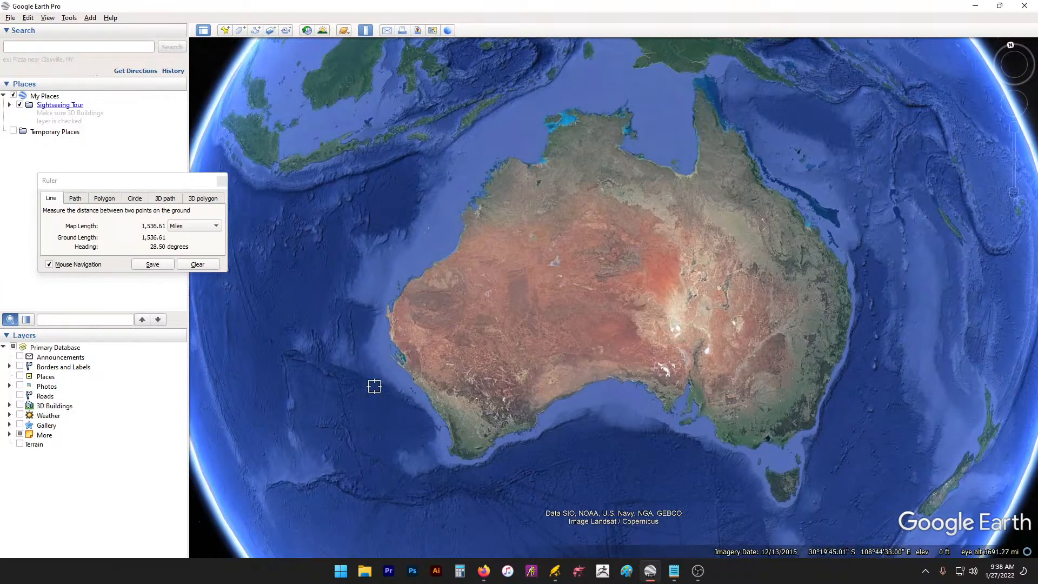
Step: Measure Australia west–east at 2,587.93 miles, then north coast to Tasmania at 2,228.44 miles
left_click(378, 327)
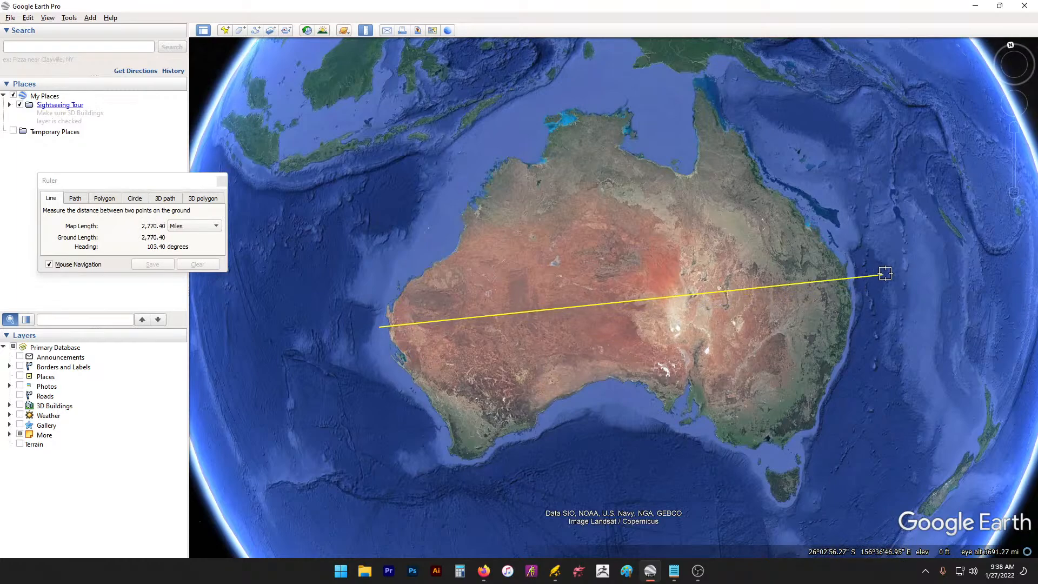
left_click(854, 279)
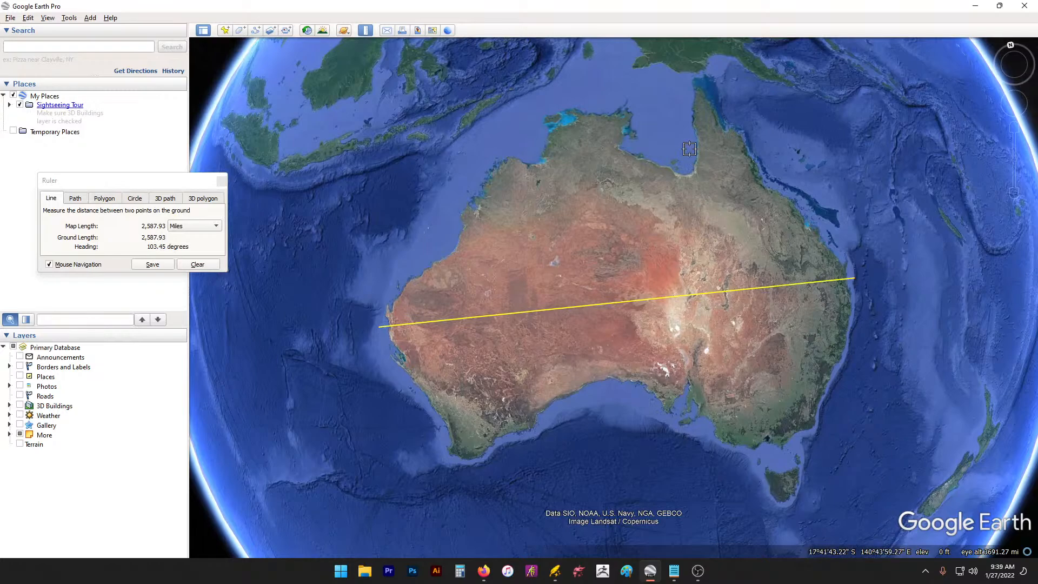
left_click(707, 86)
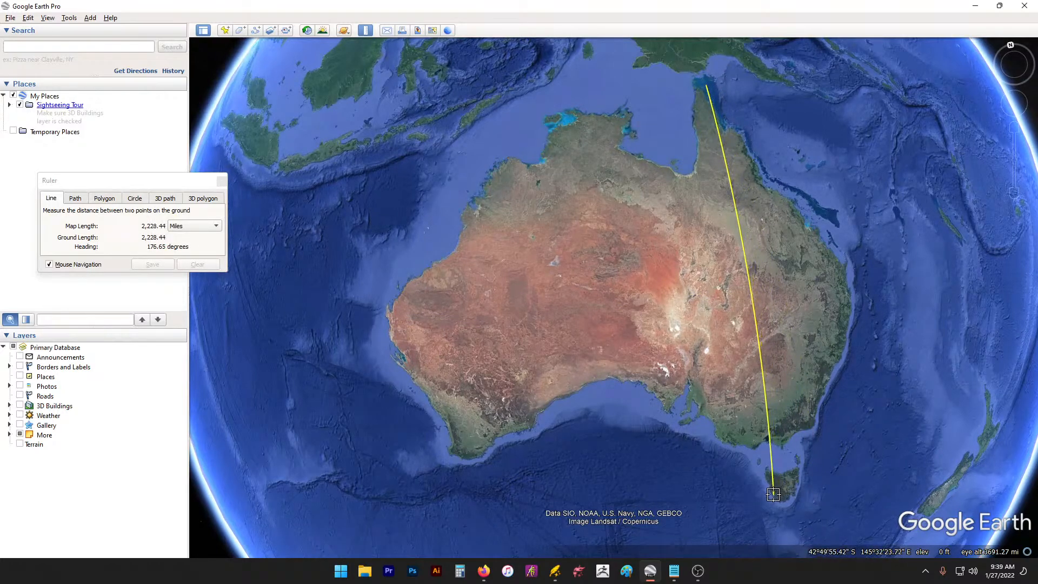
left_click(773, 495)
key("alt+Tab")
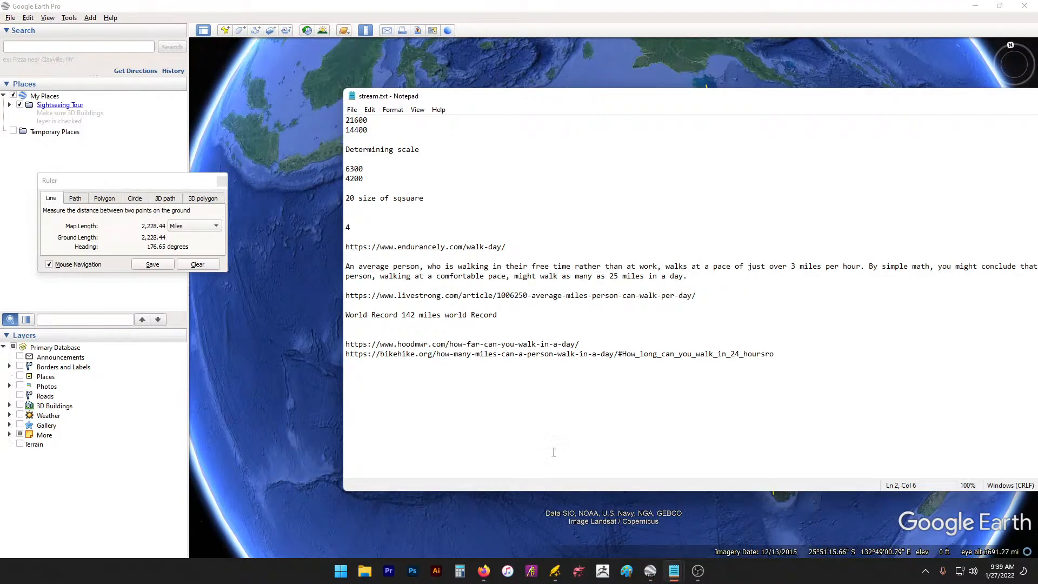
Step: Add blank lines below the scale figures in the untitled notes
key("alt+Tab")
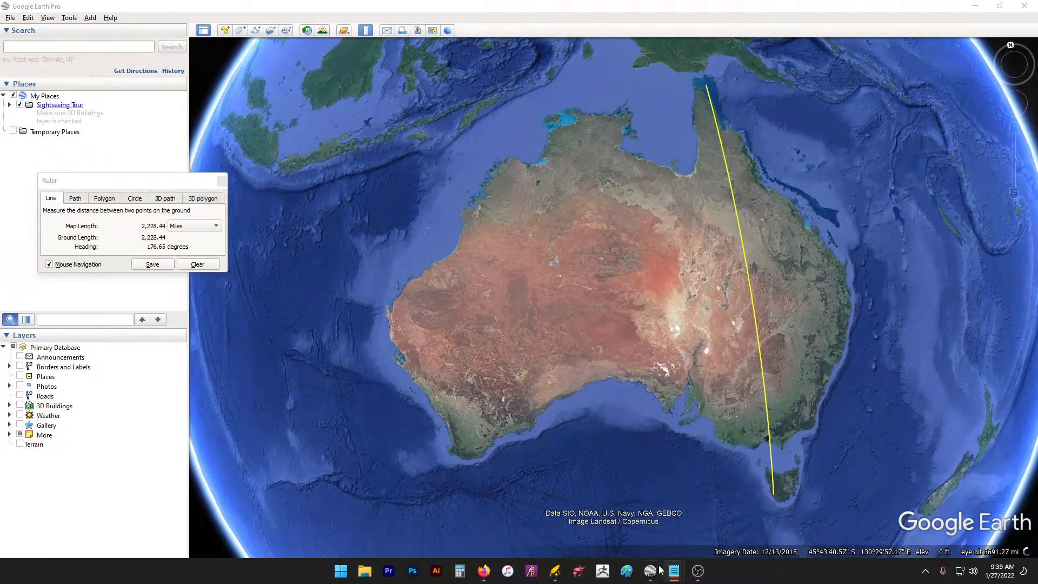
mouse_move(670, 572)
left_click(722, 500)
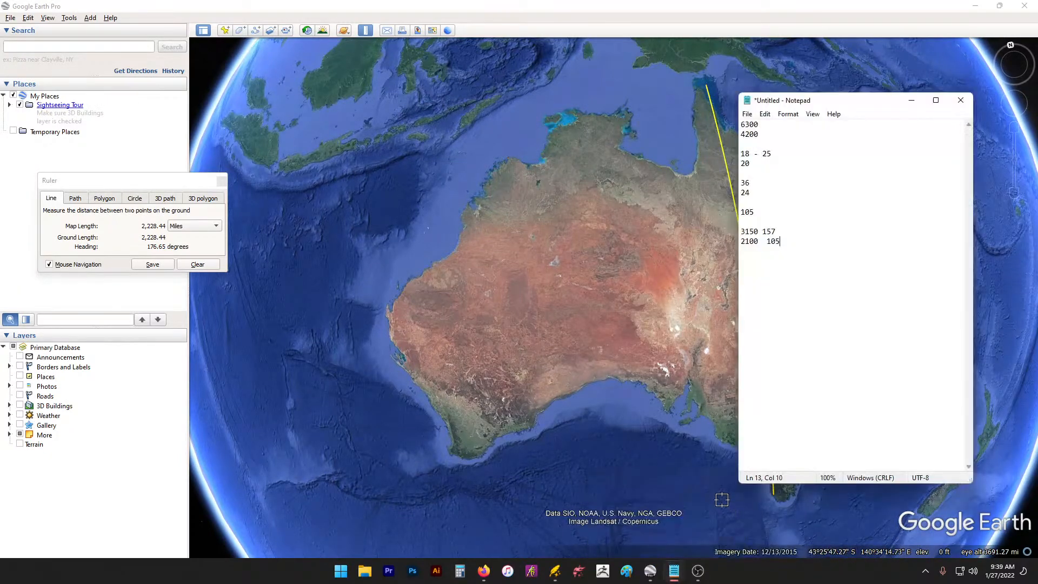
key("Return")
key("Return")
Step: Move the notes aside and start a ruler line on western Australia
left_click_drag(844, 106, 928, 111)
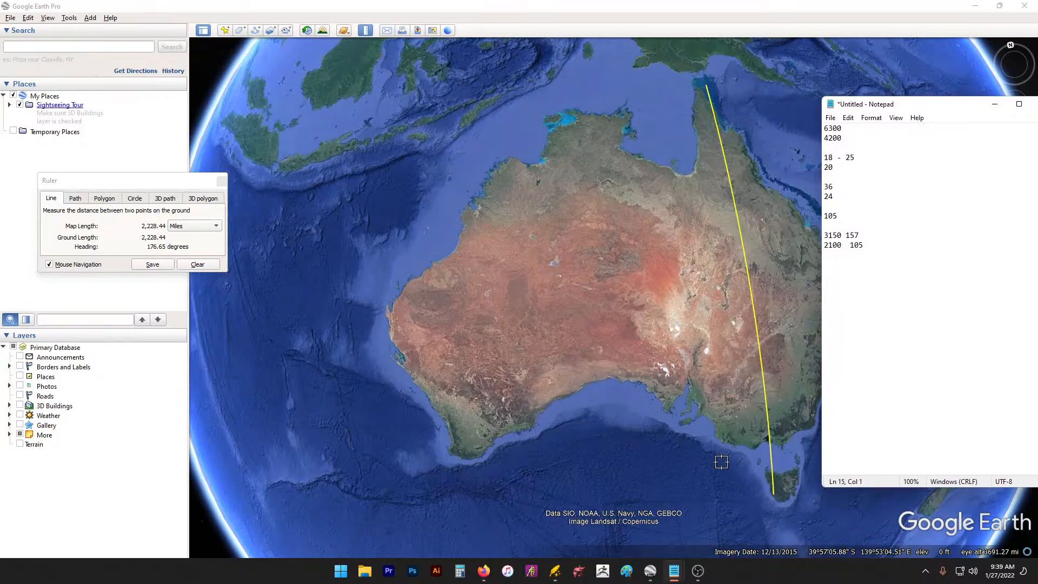
left_click_drag(722, 462, 622, 459)
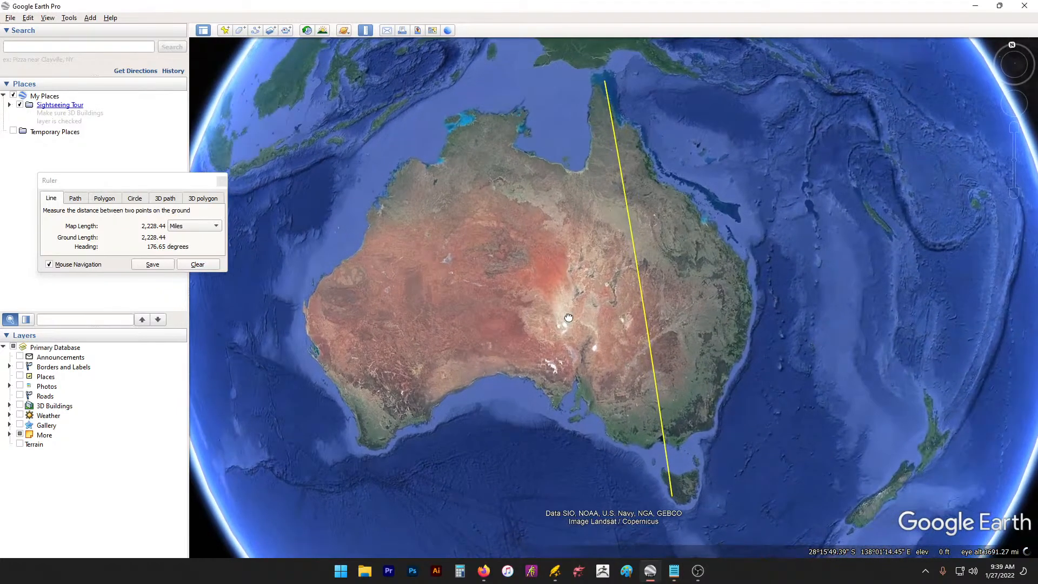
left_click(302, 328)
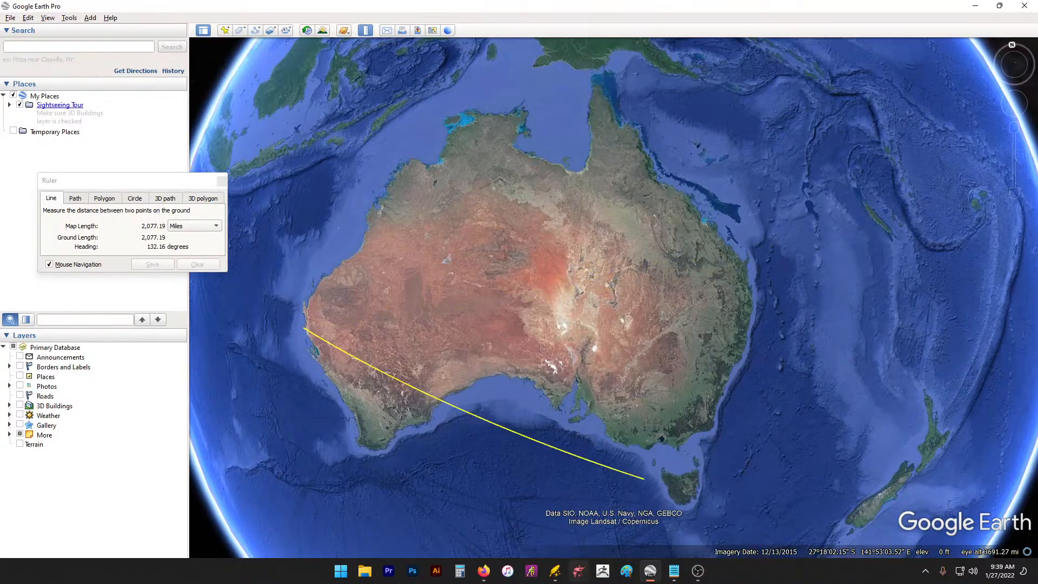
Step: End the ruler line east of Australia, reading 3,159.36 miles at a 103.75° heading
mouse_move(677, 574)
mouse_move(738, 518)
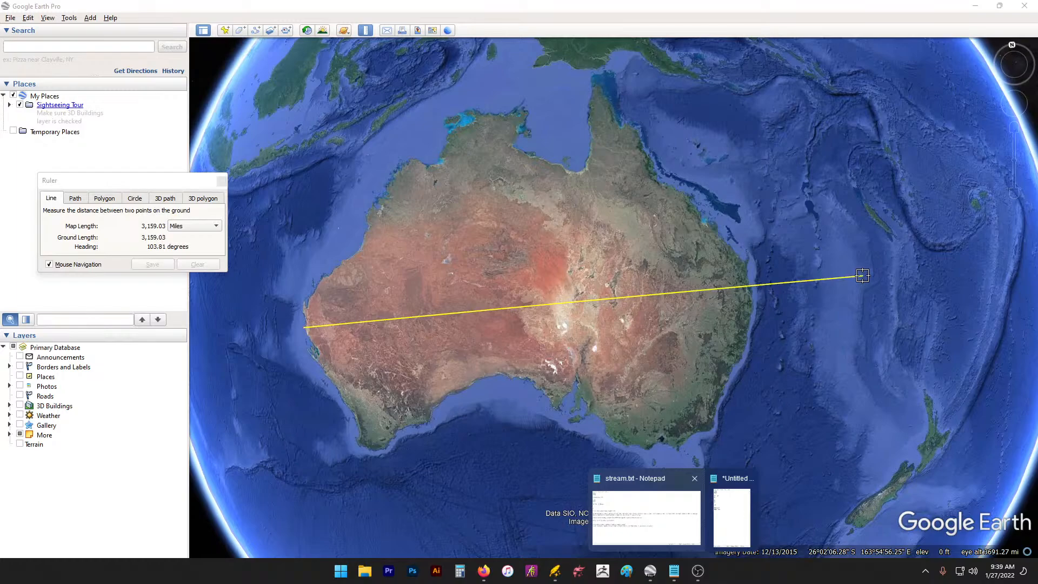
left_click(862, 275)
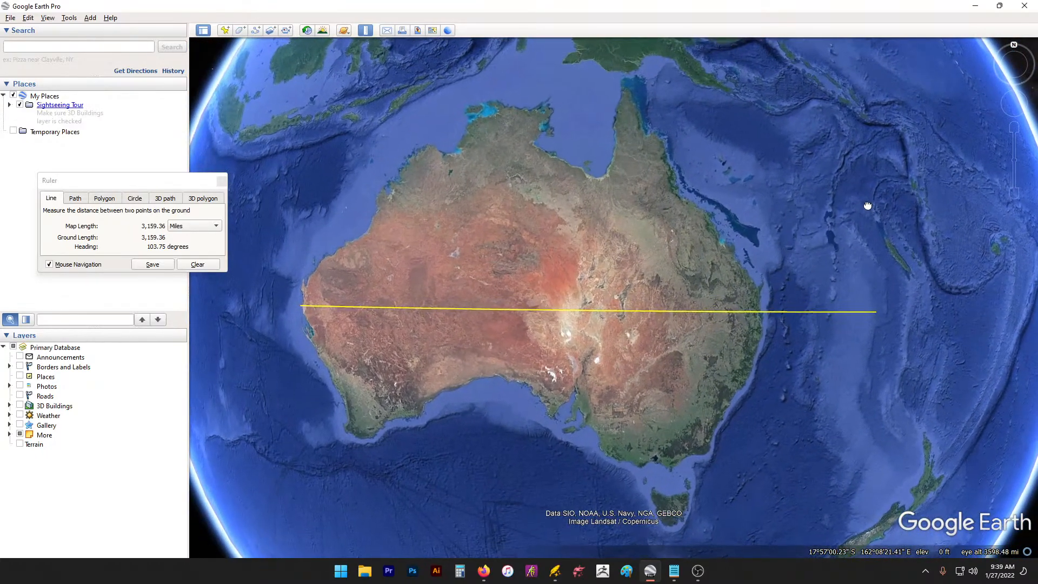
left_click_drag(868, 206, 863, 200)
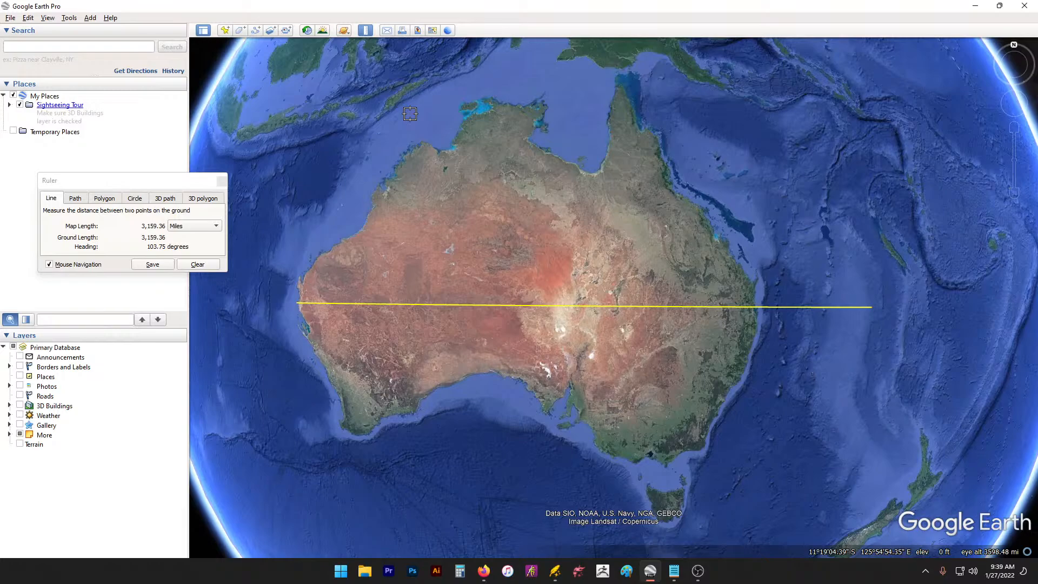
Step: Paste the Google Earth screenshot onto the blank Paint canvas
left_click(626, 572)
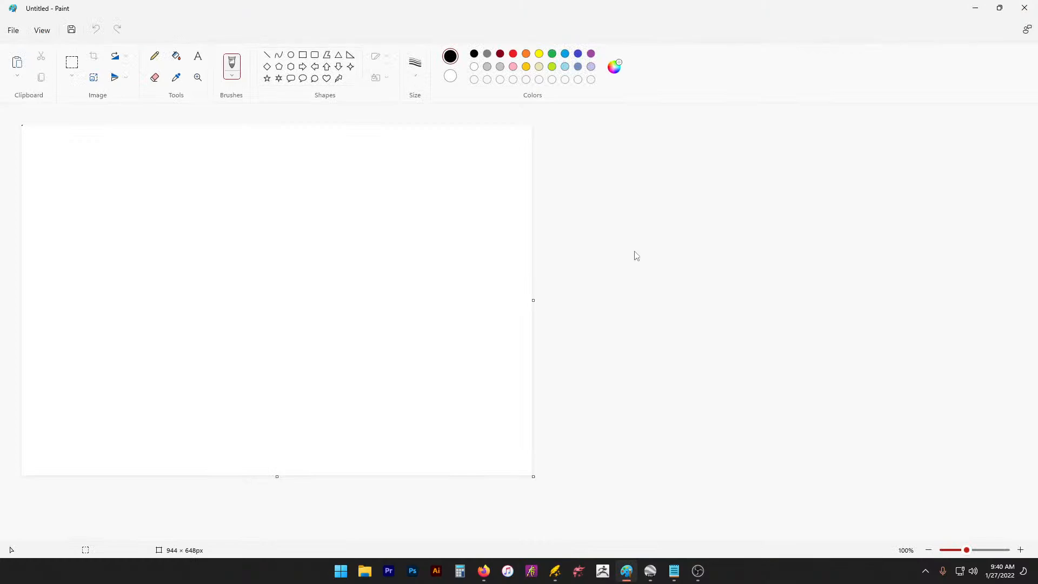
key("ctrl+v")
scroll(404, 248, "down", 3)
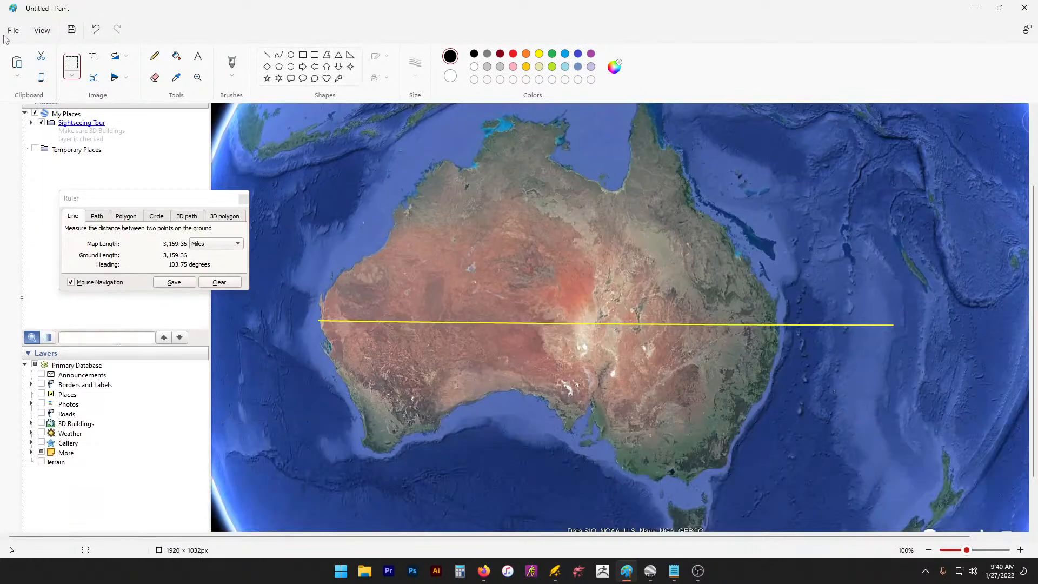
left_click(65, 61)
scroll(794, 421, "up", 2)
scroll(1023, 294, "down", 3)
Step: Start another Google Earth measurement from northern Queensland
left_click(649, 572)
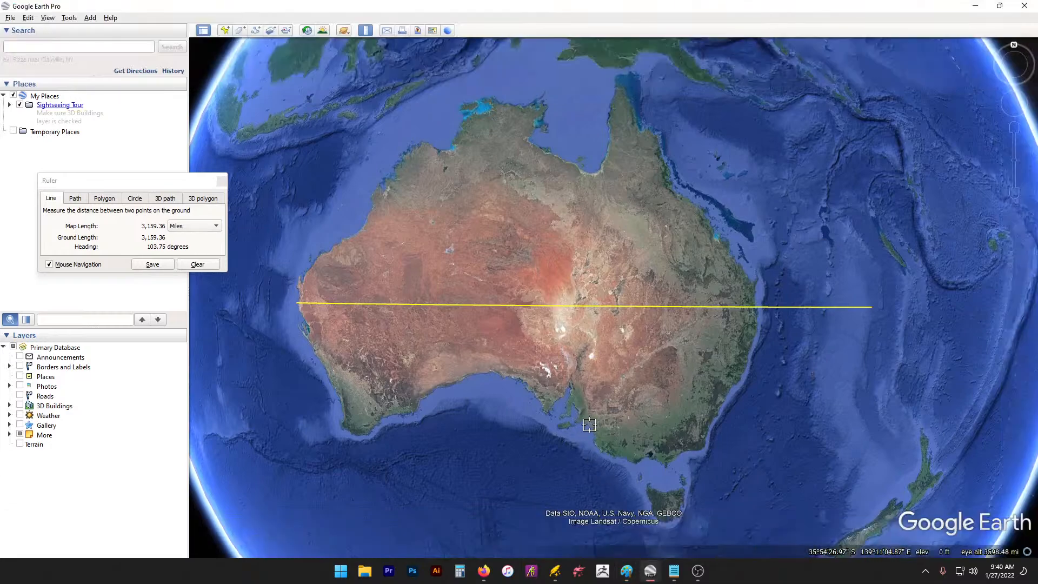
left_click(617, 92)
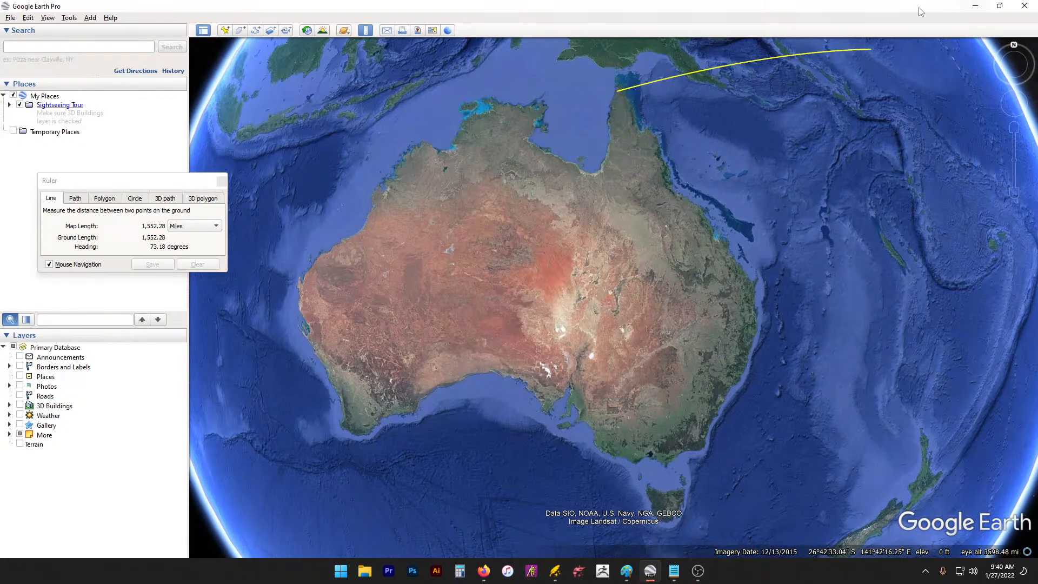
left_click(977, 9)
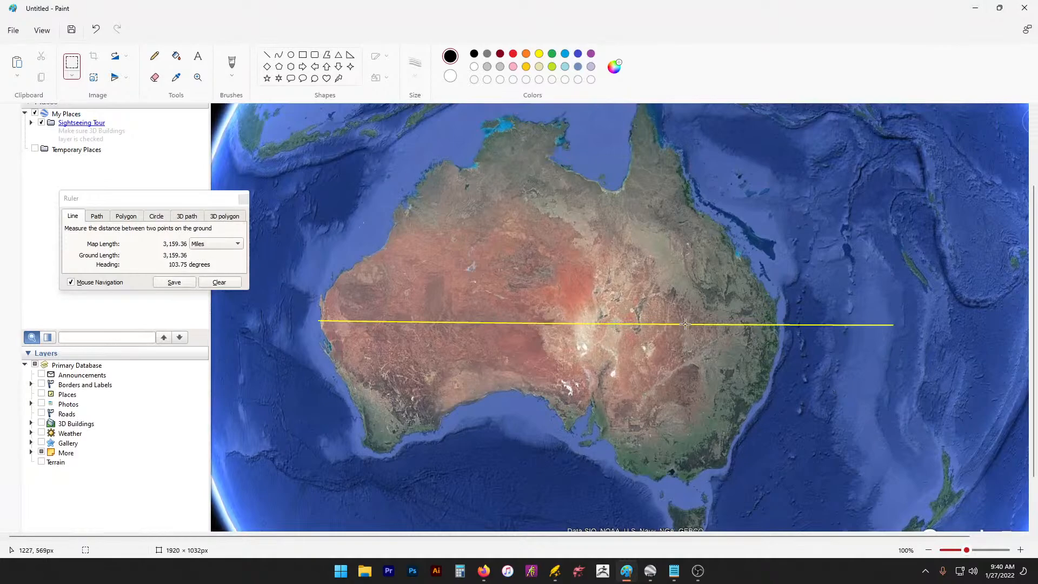
scroll(685, 323, "down", 3)
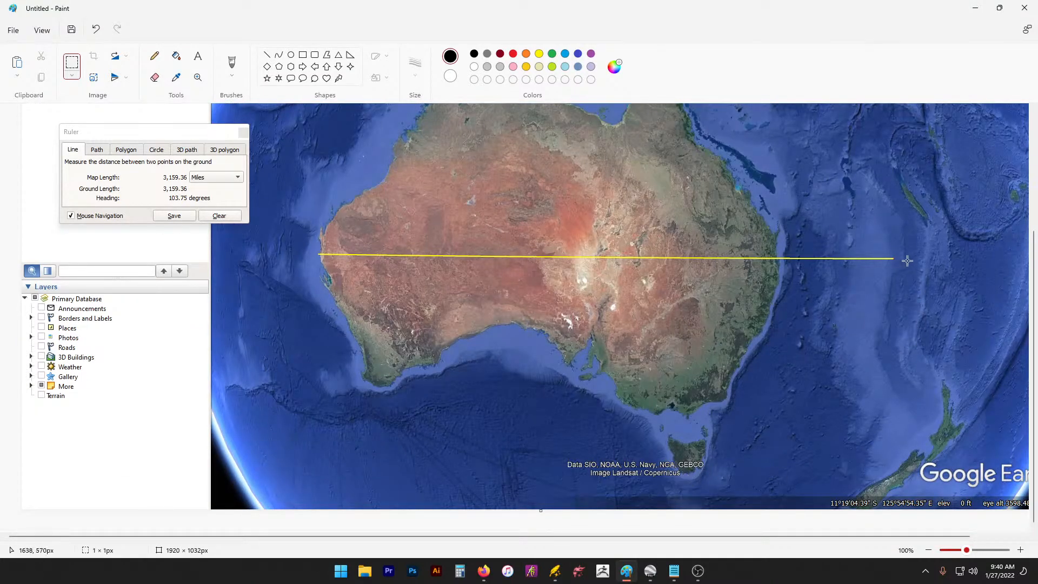
Step: Rectangle-select the area framing Australia and its yellow measuring line
left_click_drag(893, 480, 311, 2)
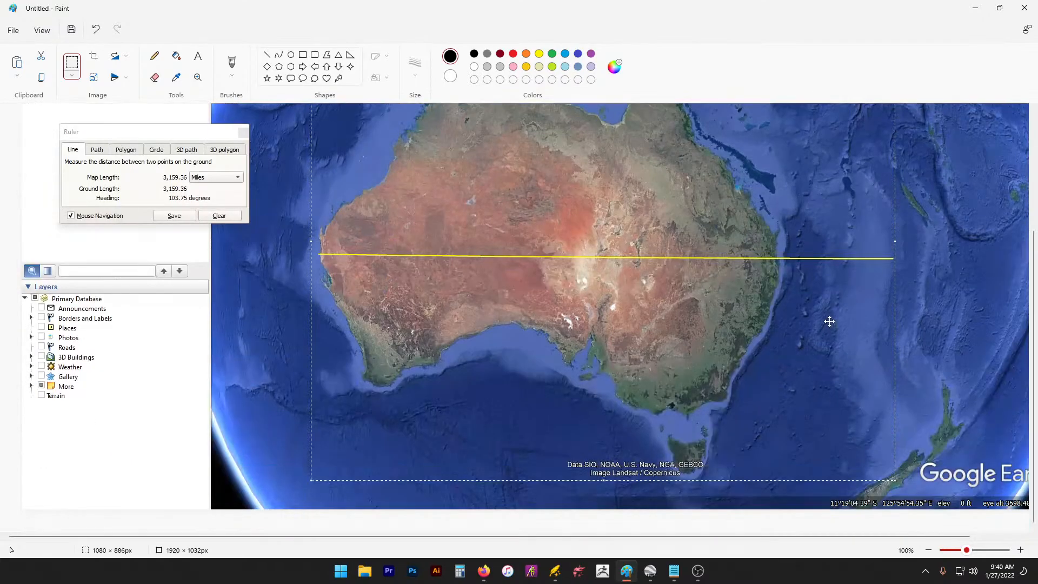
scroll(829, 321, "up", 2)
left_click(912, 125)
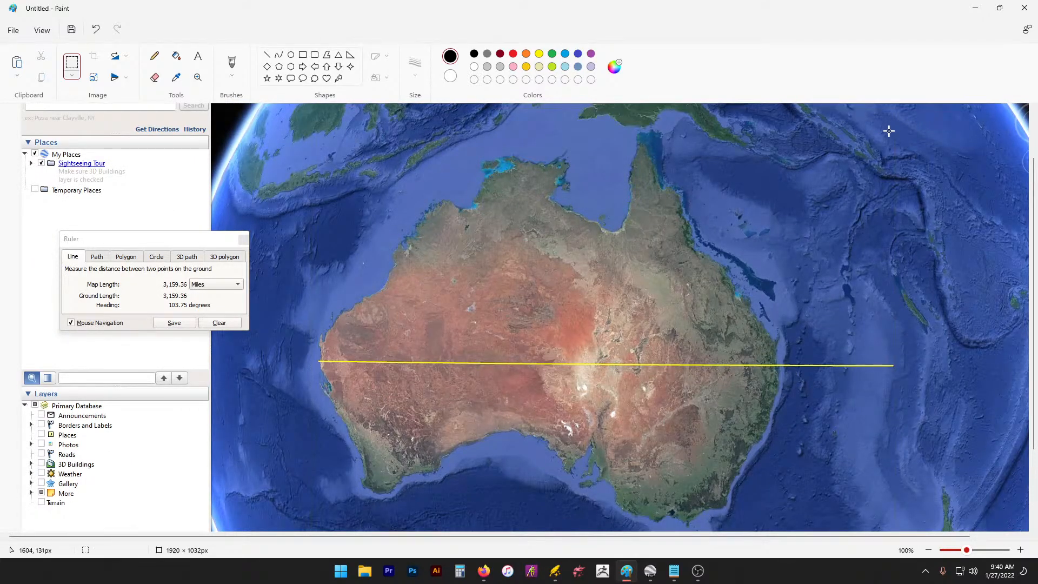
left_click_drag(889, 133, 328, 497)
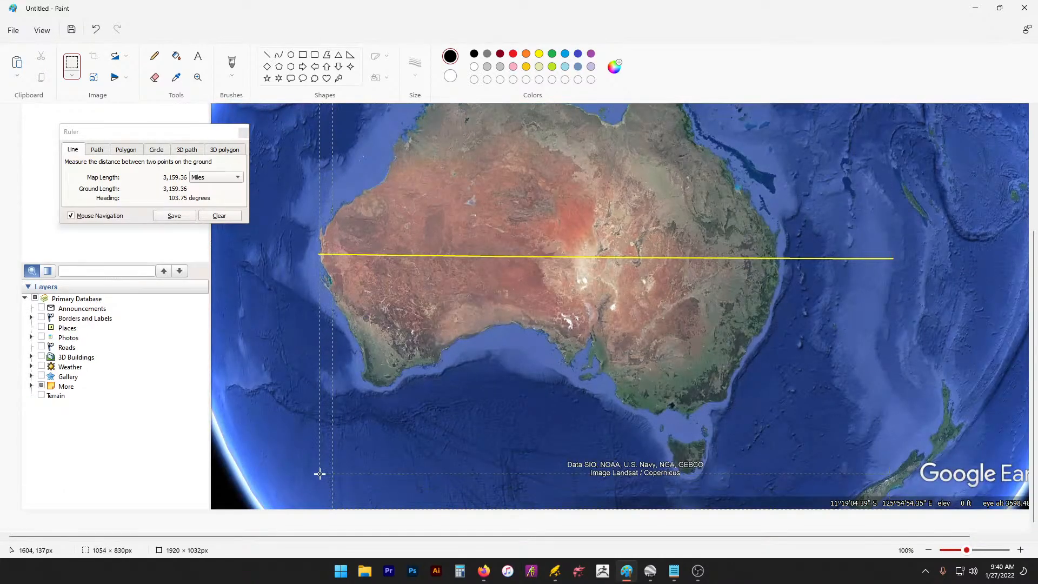
left_click_drag(321, 482, 320, 483)
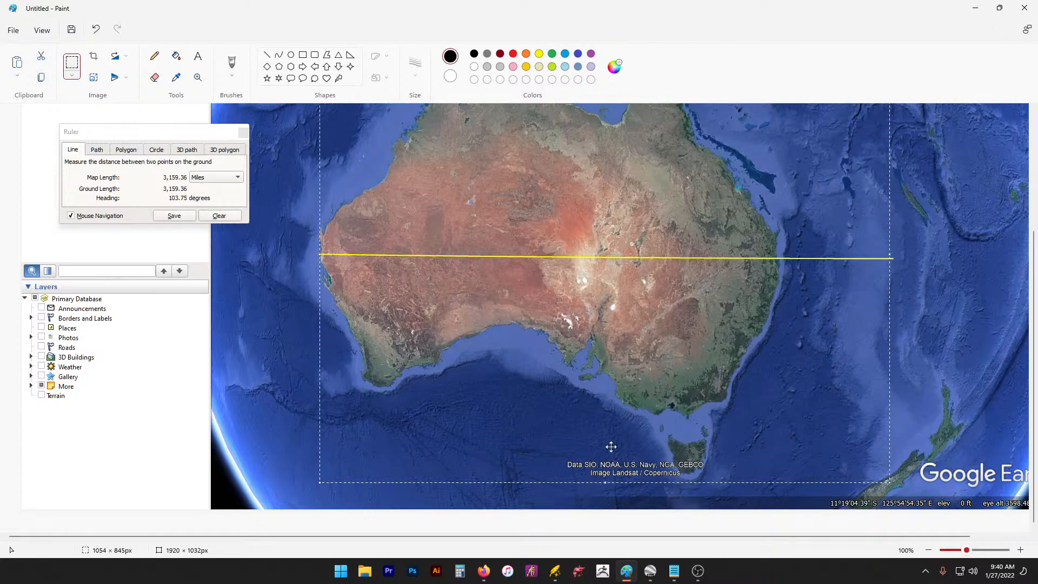
left_click(980, 10)
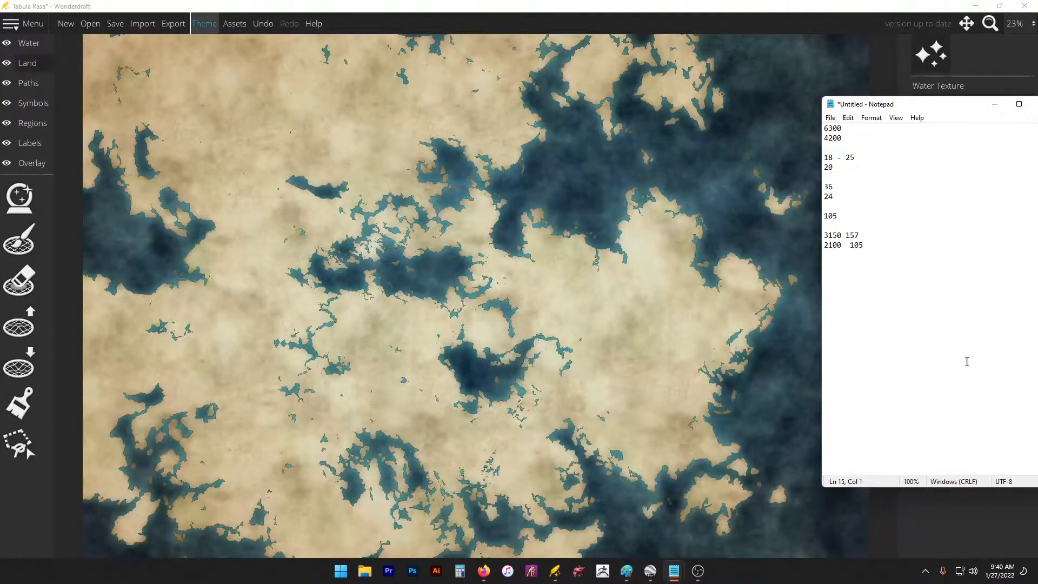
left_click(626, 571)
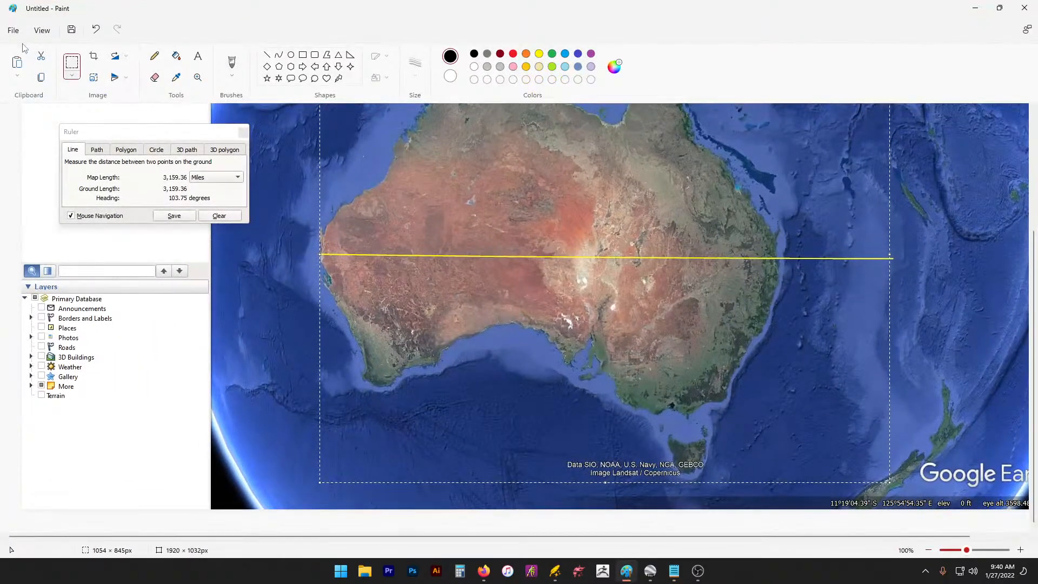
Step: Start a new image without saving and paste the cropped Australia capture
left_click(13, 30)
left_click(65, 53)
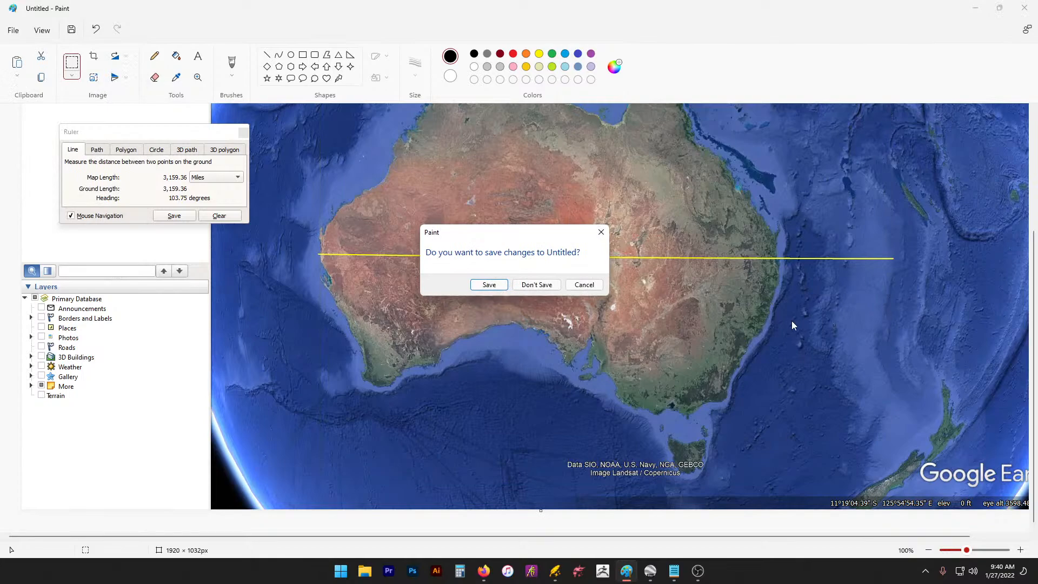
left_click(543, 283)
key("ctrl+v")
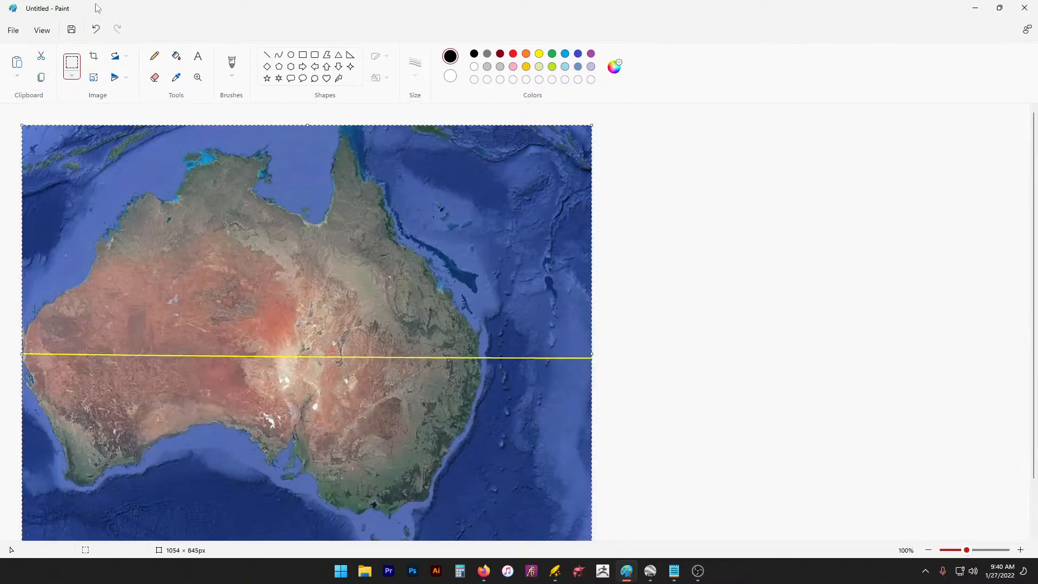
Step: Save the image as JPEG named stream.jpg and close Paint
left_click(13, 30)
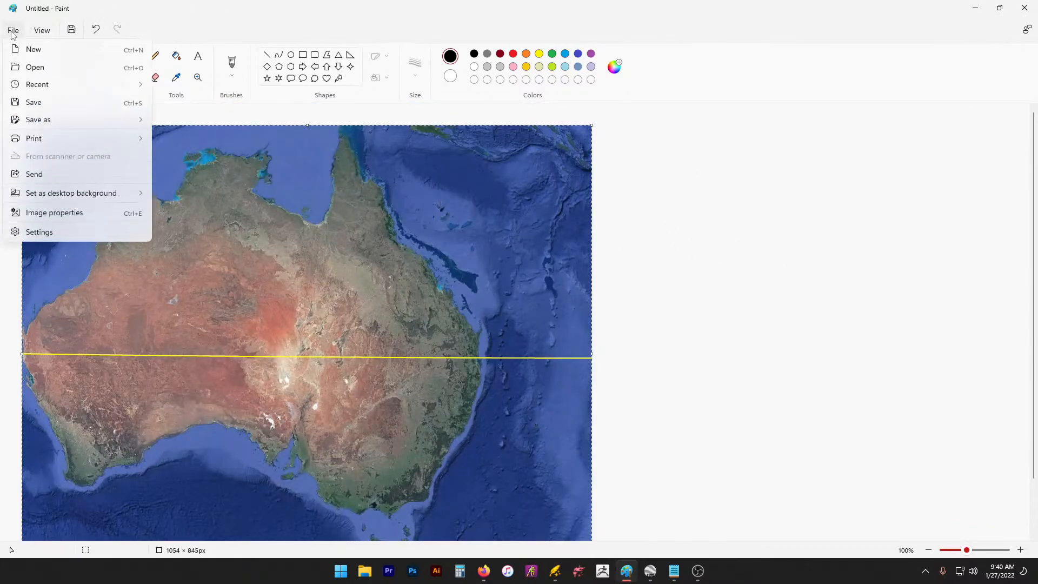
mouse_move(46, 118)
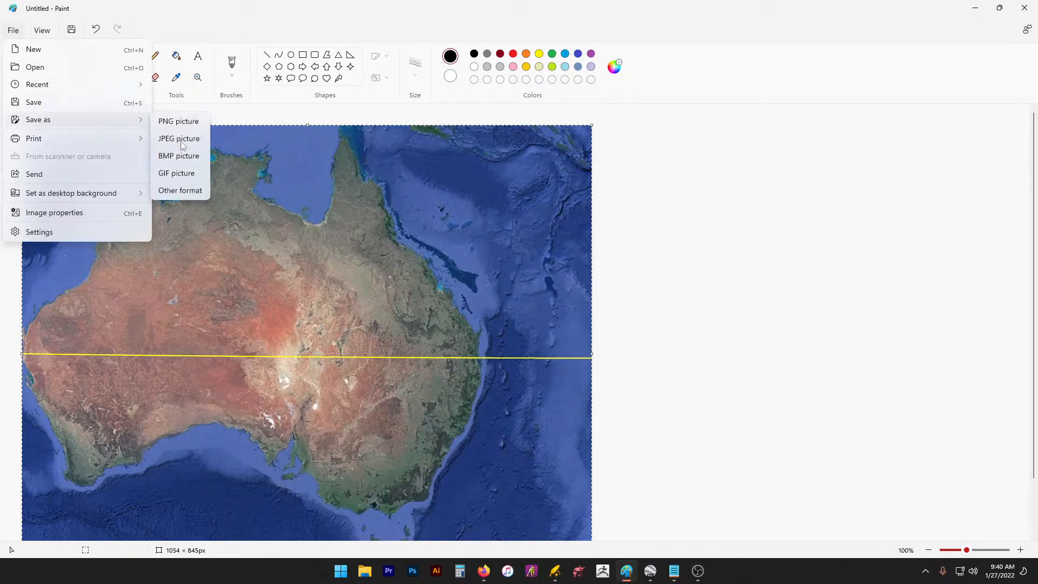
left_click(179, 139)
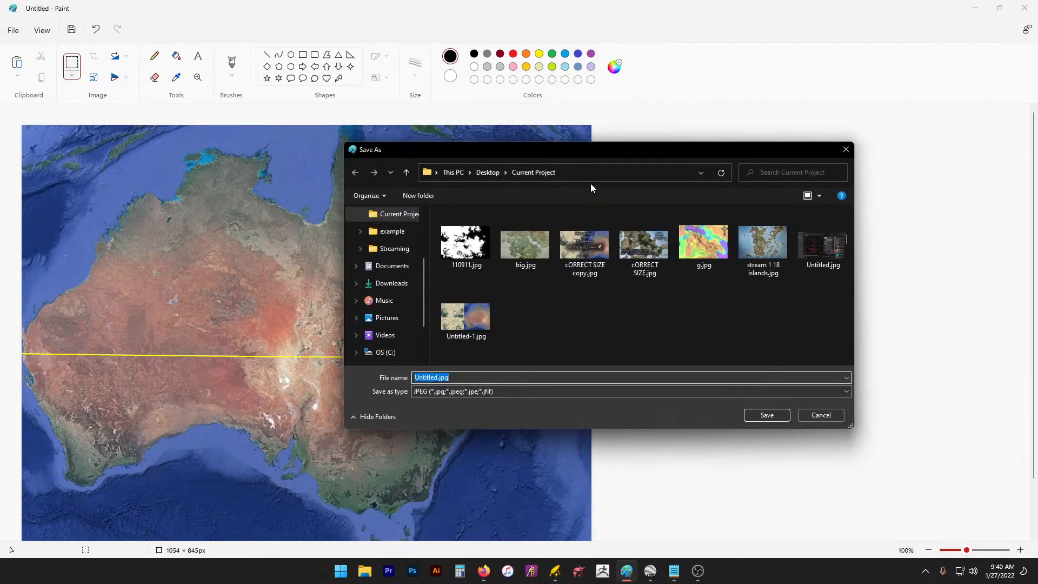
type("stream")
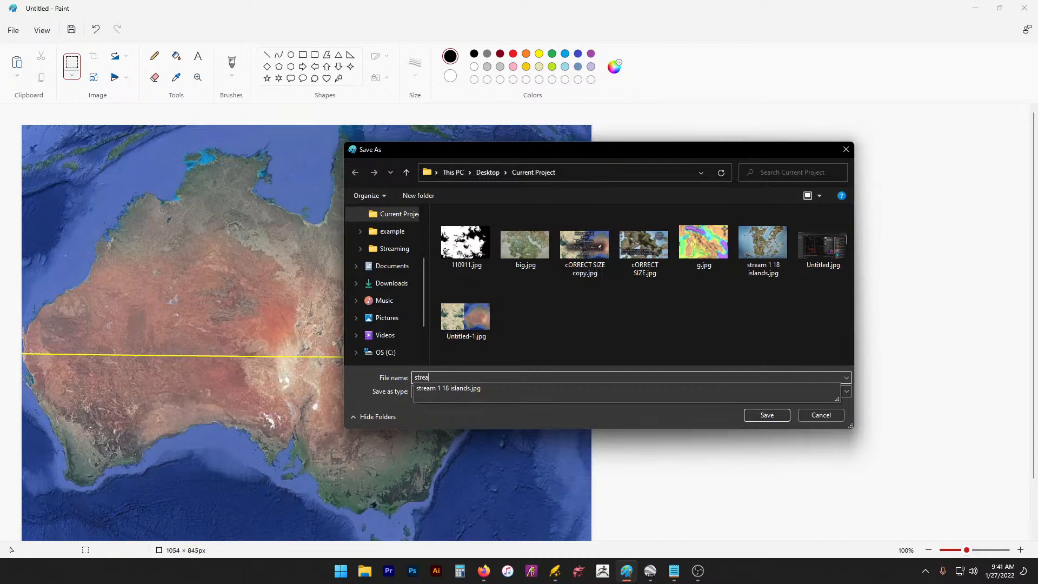
left_click(767, 415)
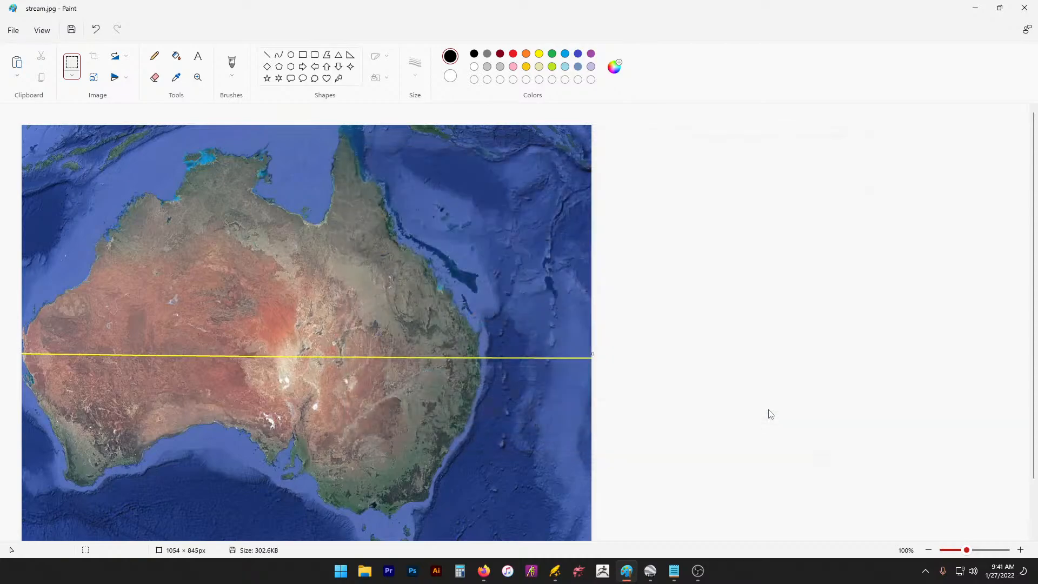
left_click(1025, 8)
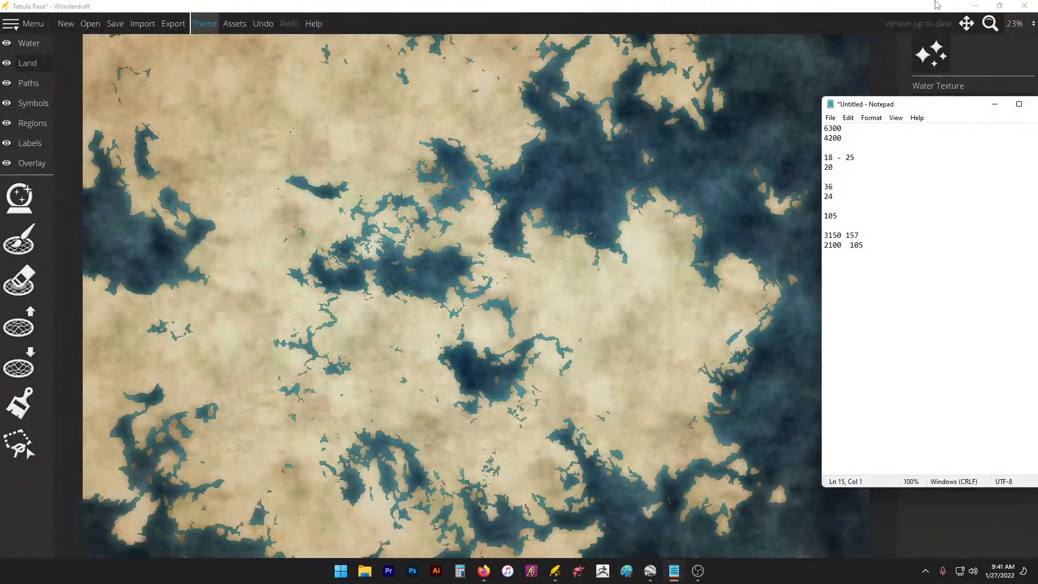
left_click(902, 17)
left_click_drag(867, 8, 779, 2)
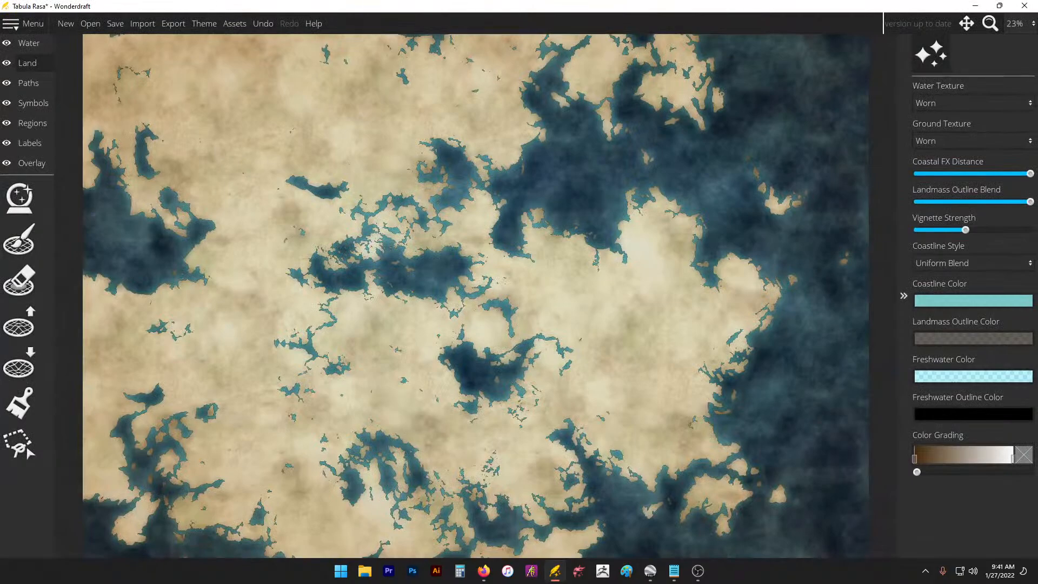
mouse_move(675, 572)
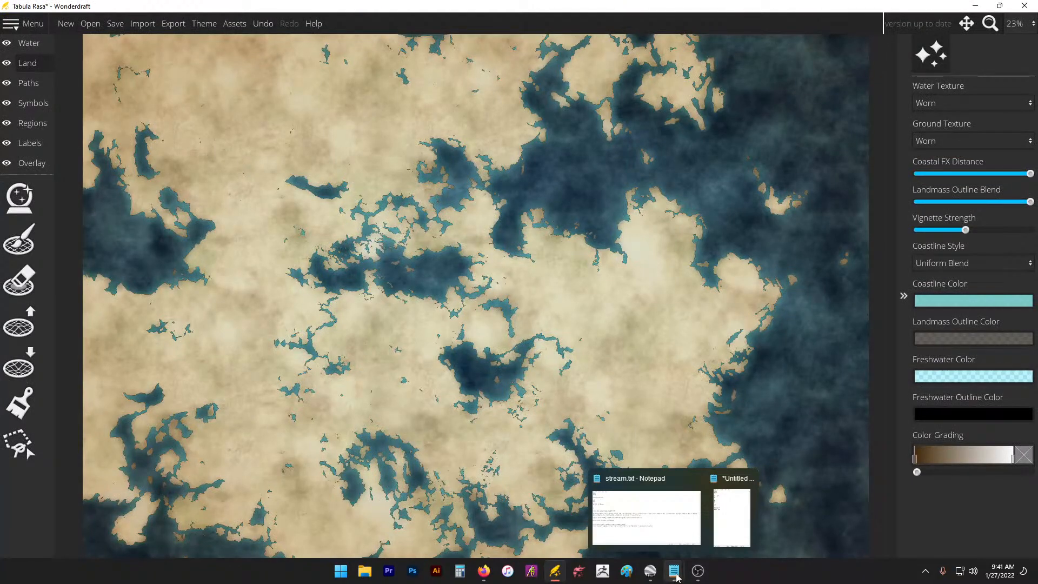
left_click(733, 521)
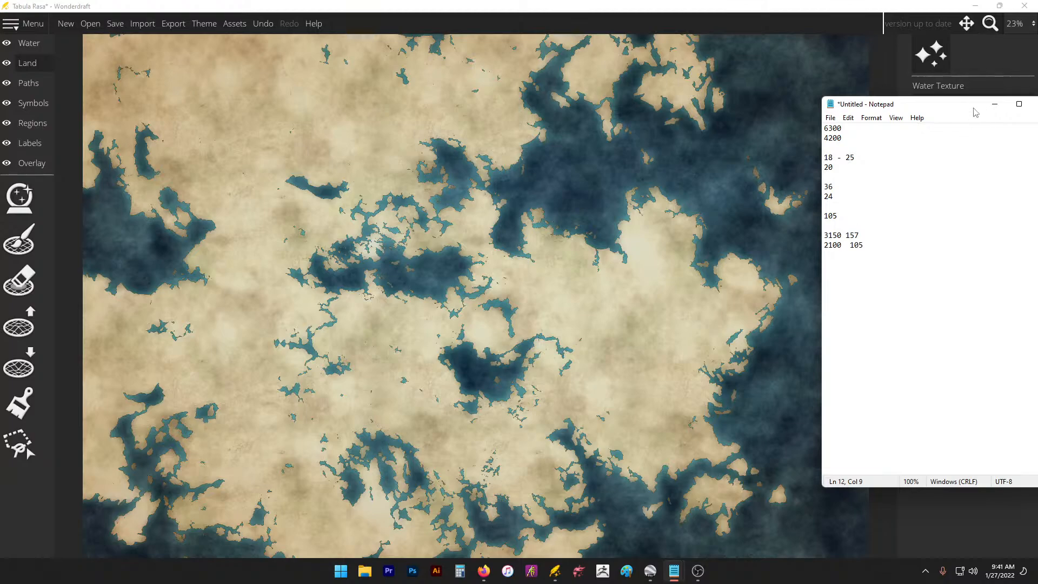
left_click_drag(973, 109, 913, 142)
left_click(937, 139)
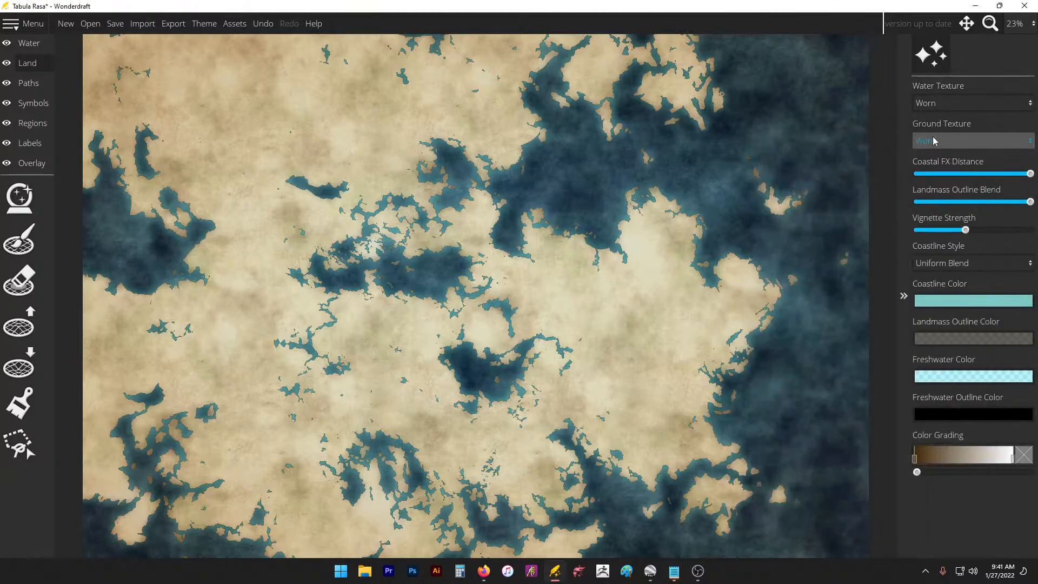
left_click(142, 23)
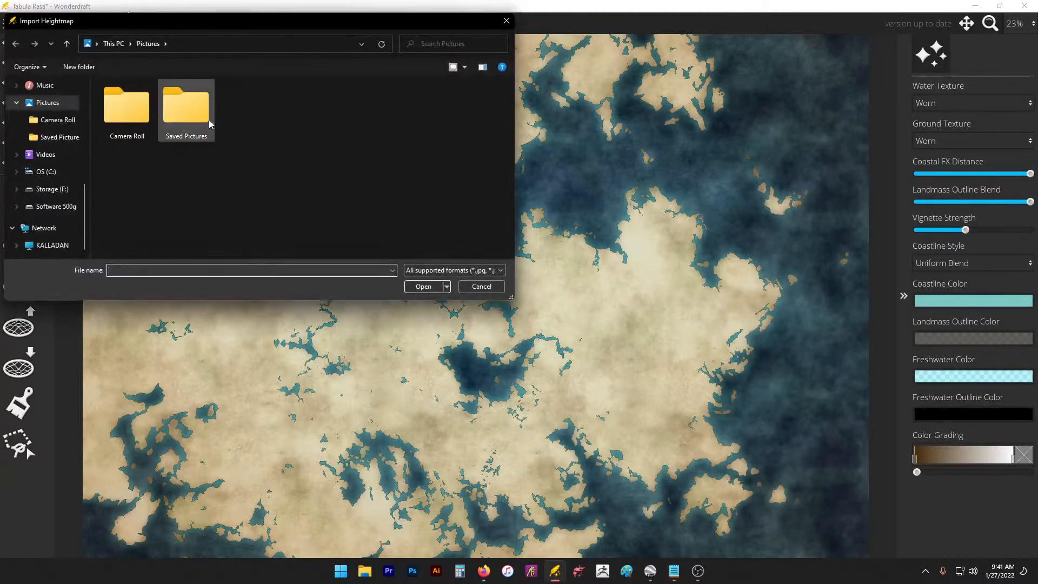
left_click(492, 285)
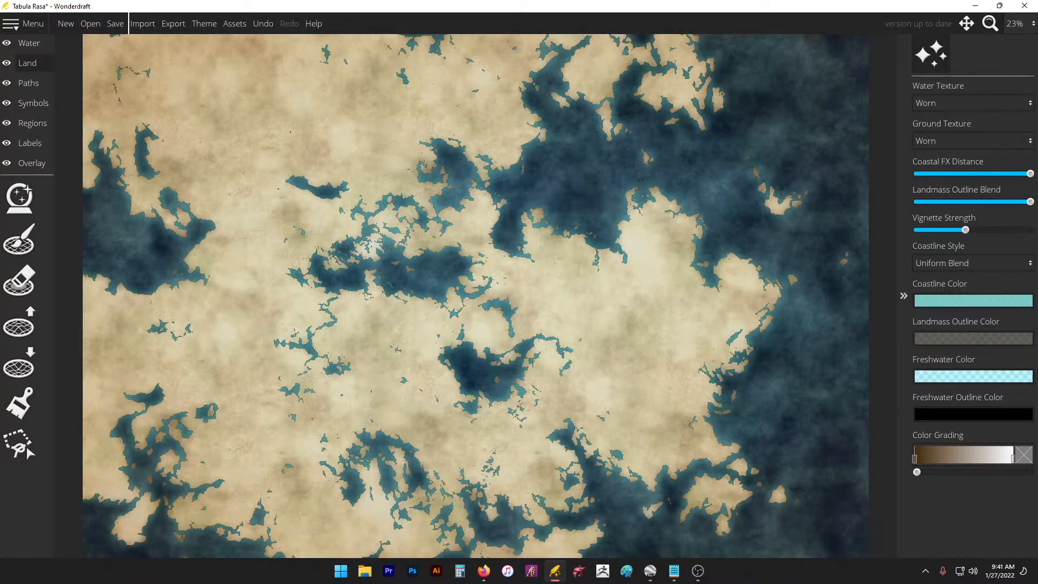
mouse_move(674, 571)
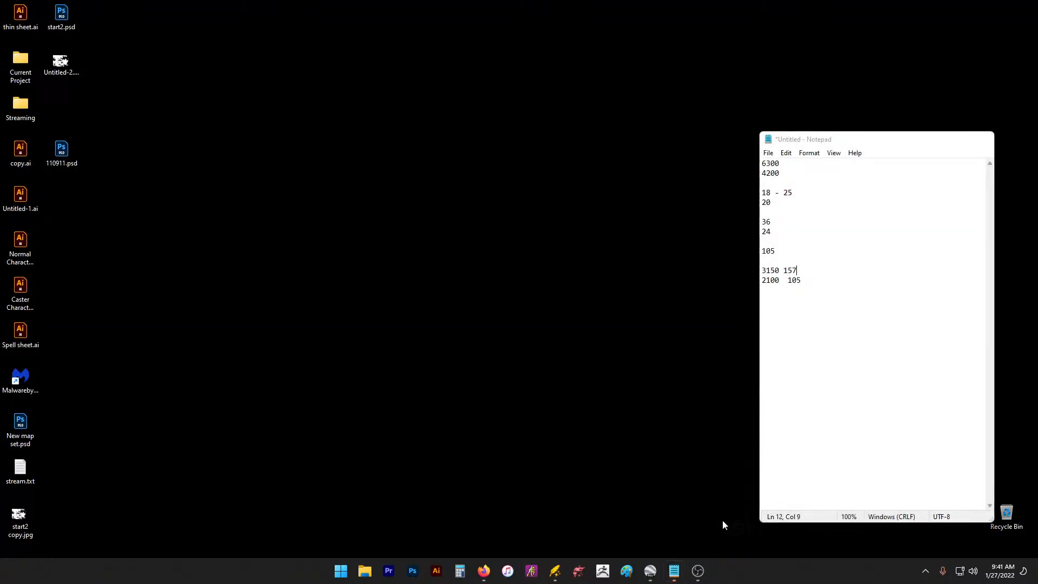
left_click(723, 523)
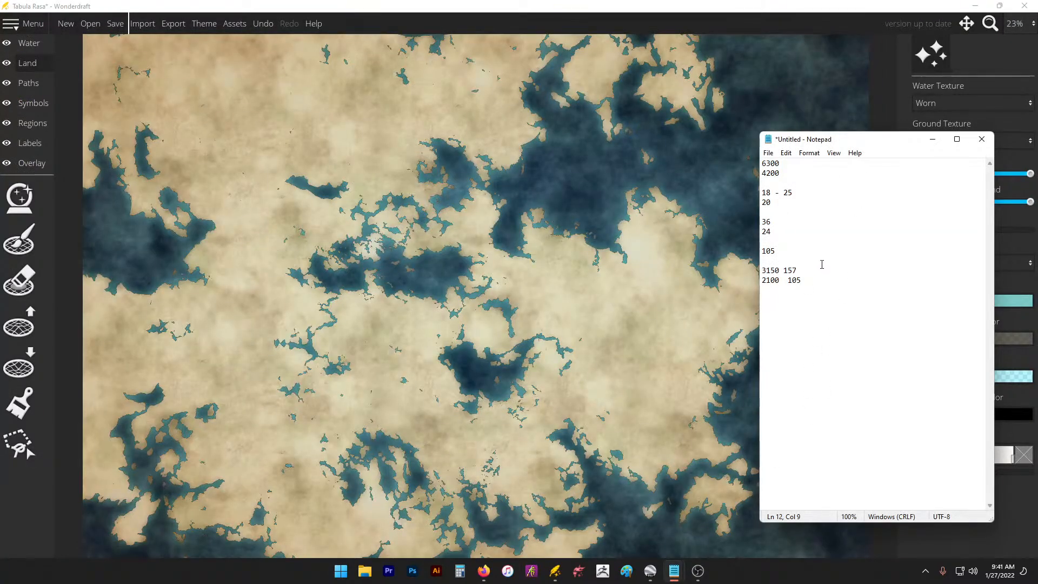
Step: Open the Trace Image settings on the Overlay layer
left_click(28, 167)
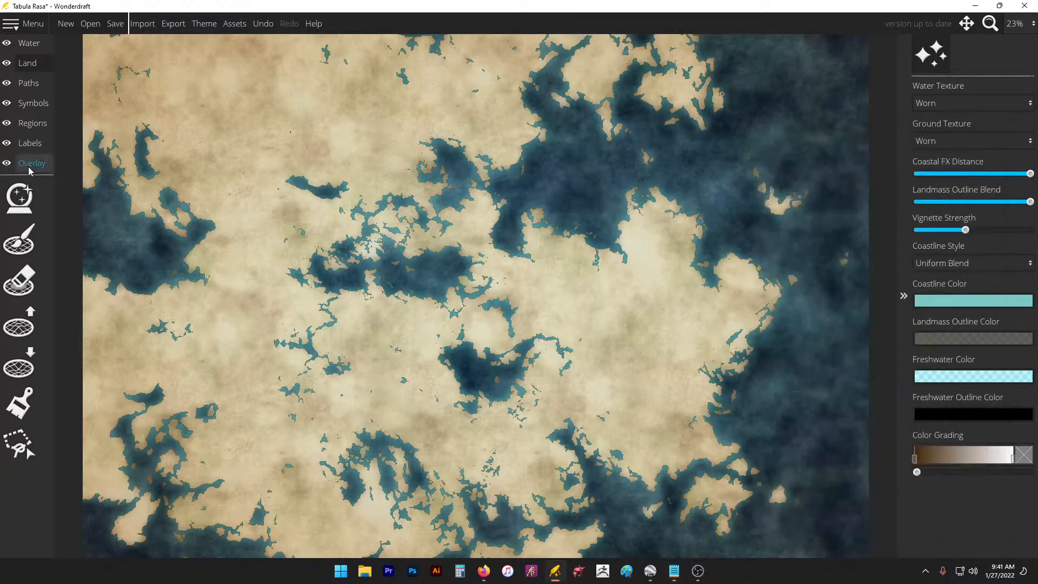
left_click(28, 166)
left_click(29, 202)
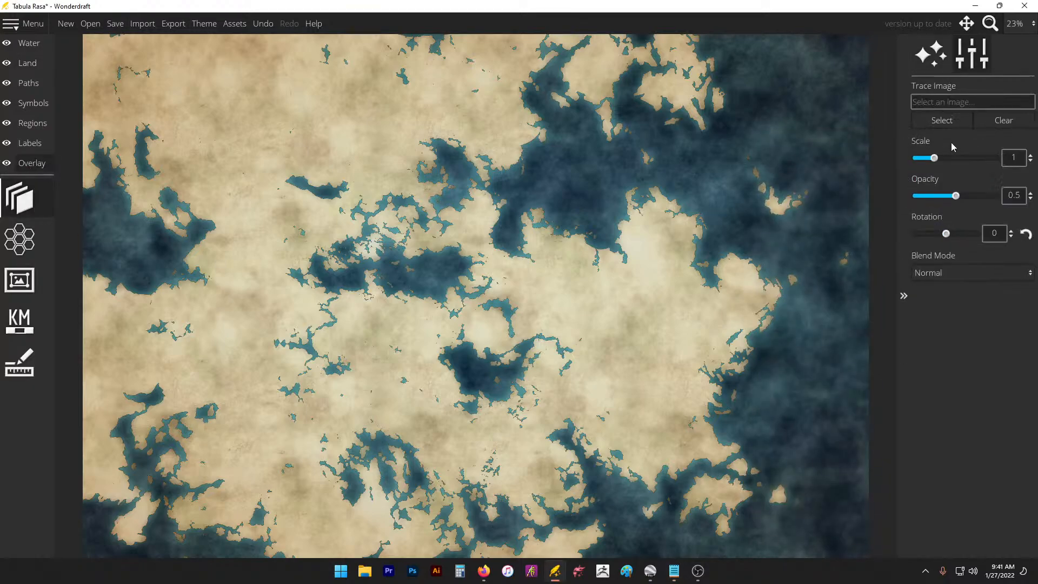
left_click(954, 120)
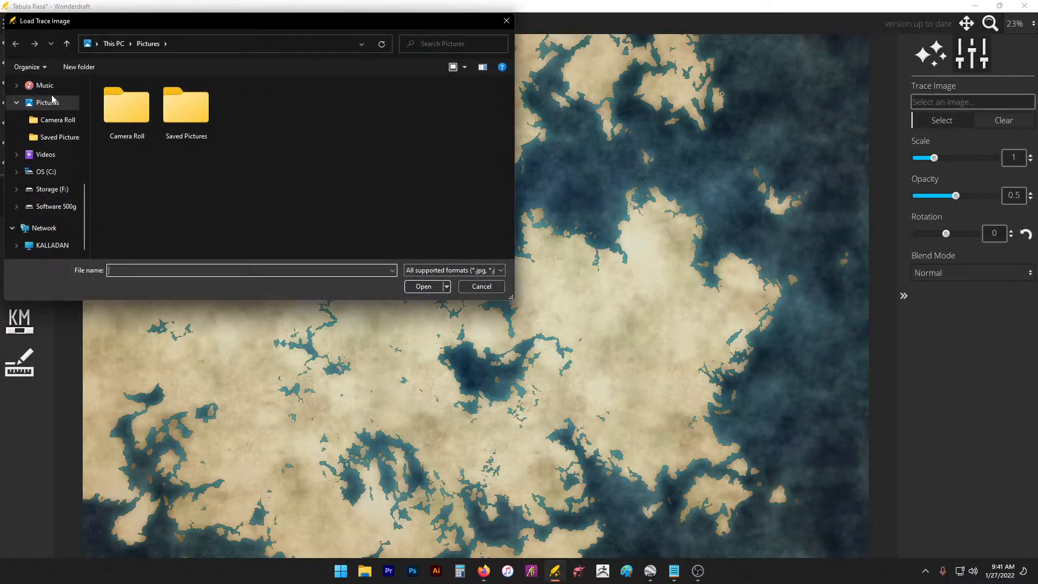
Step: Load stream.jpg from Desktop > Current Project and scale the trace image to 4
scroll(52, 99, "up", 3)
left_click(48, 128)
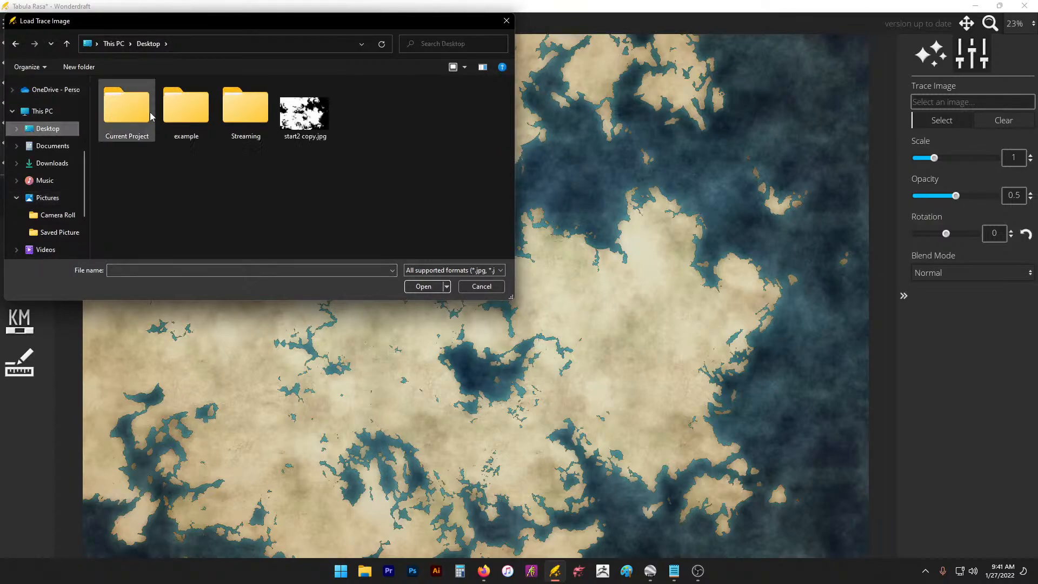
left_click(121, 114)
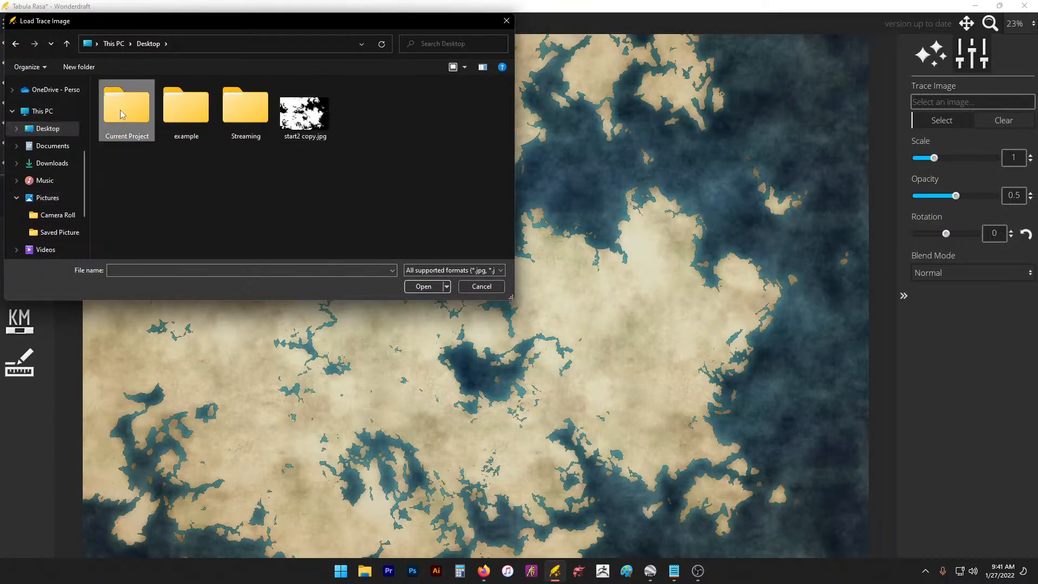
double_click(121, 114)
double_click(472, 116)
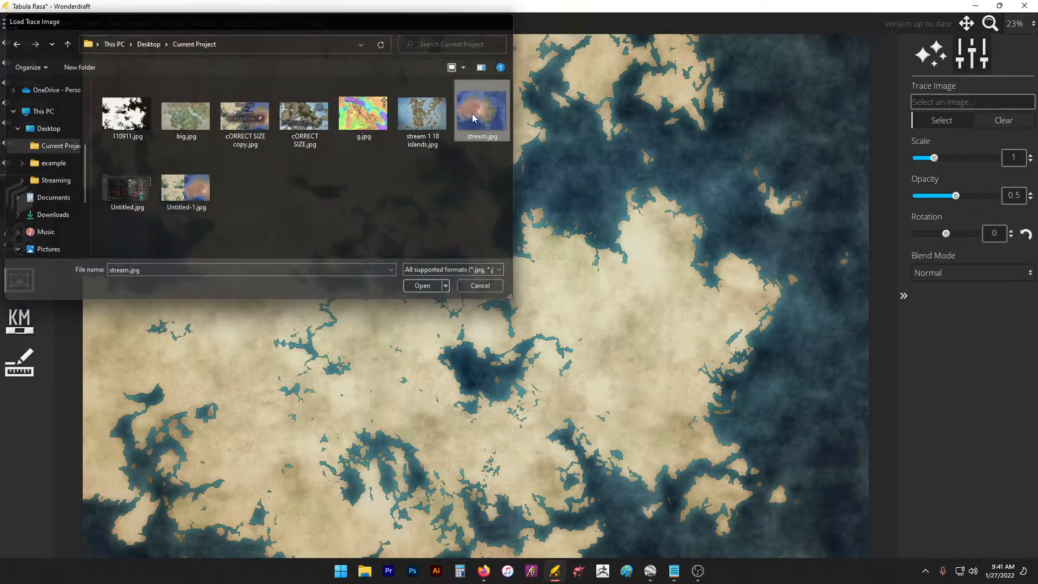
left_click_drag(941, 155, 999, 149)
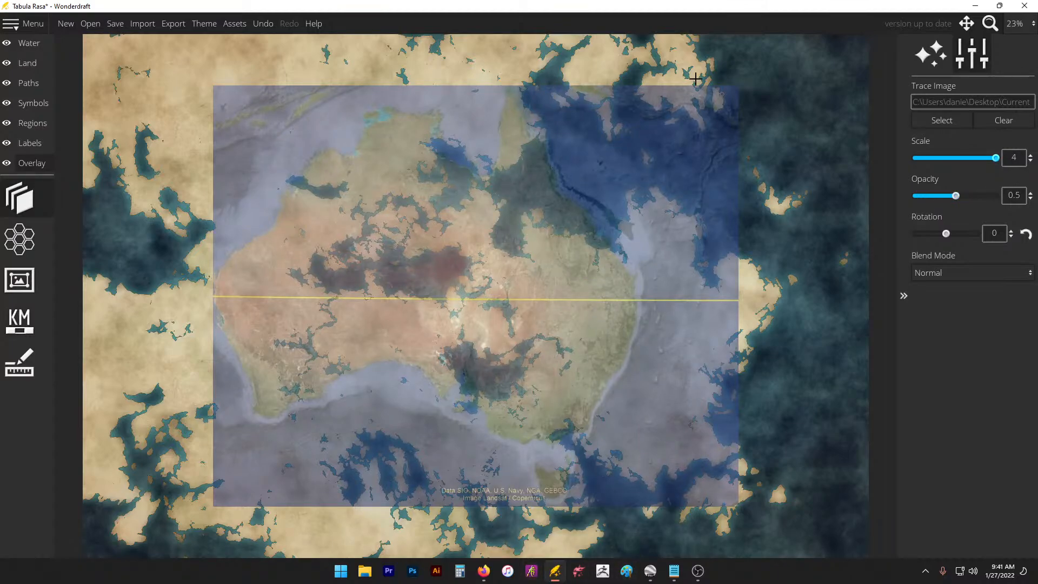
left_click(627, 571)
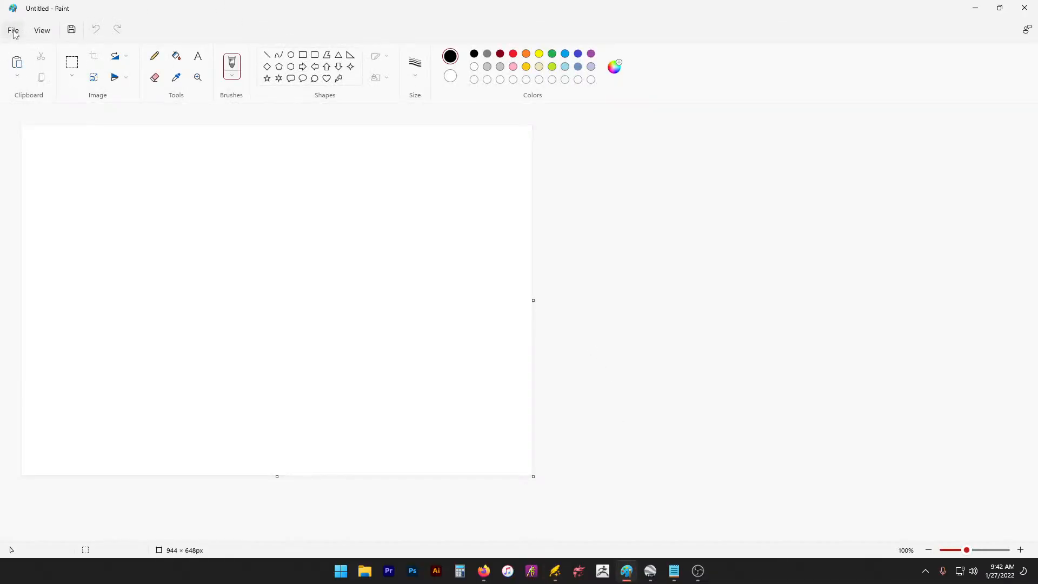
Step: Enlarge the Paint canvas to 2024 × 1058px and paste the Australia image onto it
key("ctrl+v")
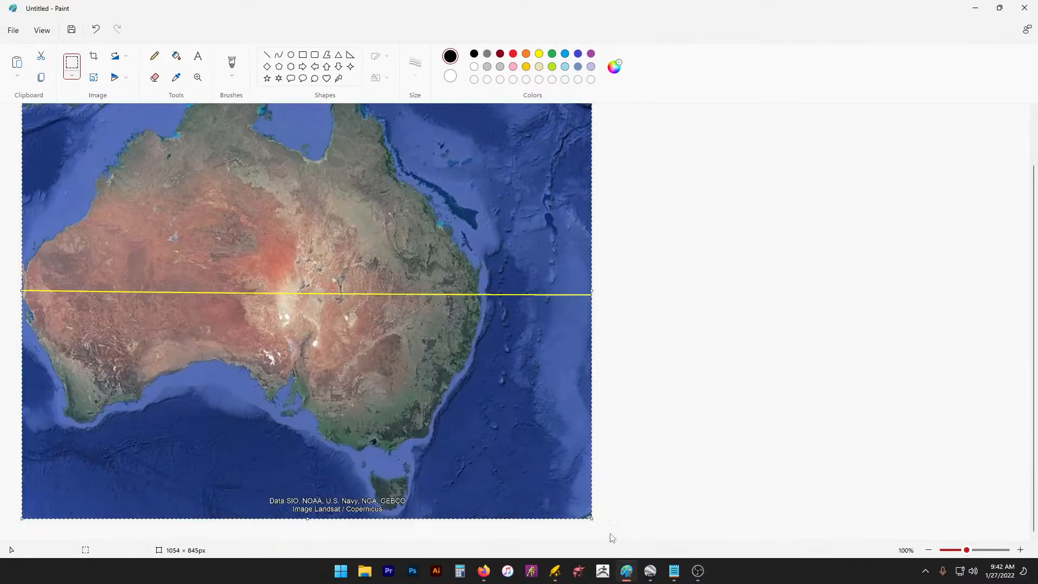
left_click_drag(593, 521, 645, 546)
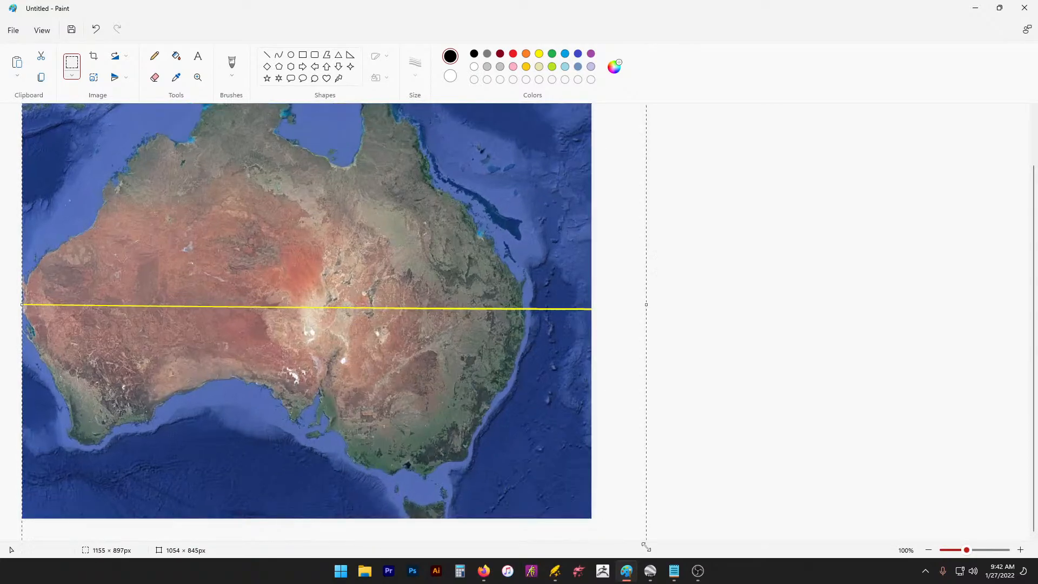
key("ctrl+z")
left_click_drag(595, 520, 848, 580)
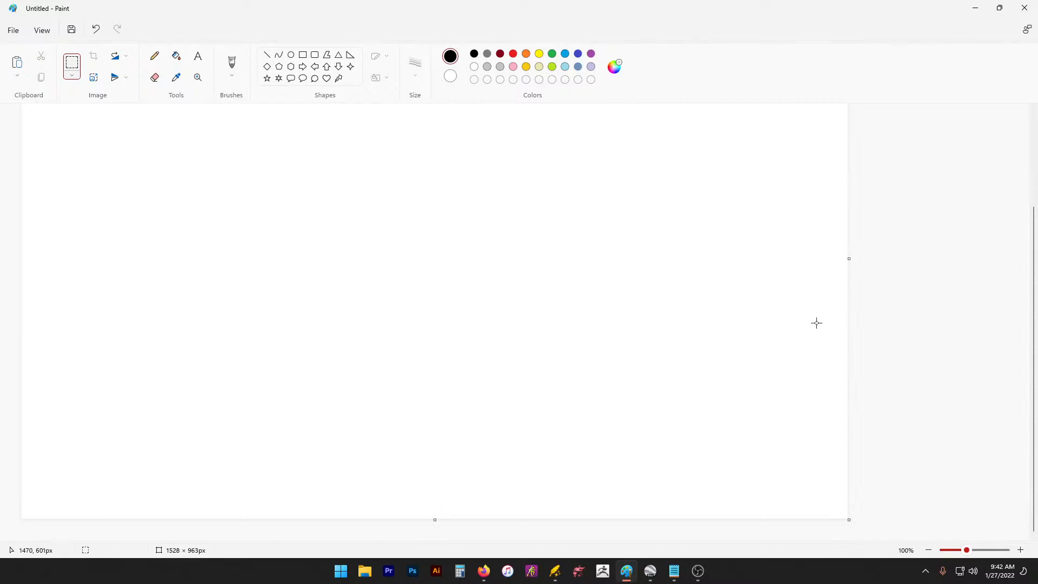
left_click_drag(967, 551, 963, 550)
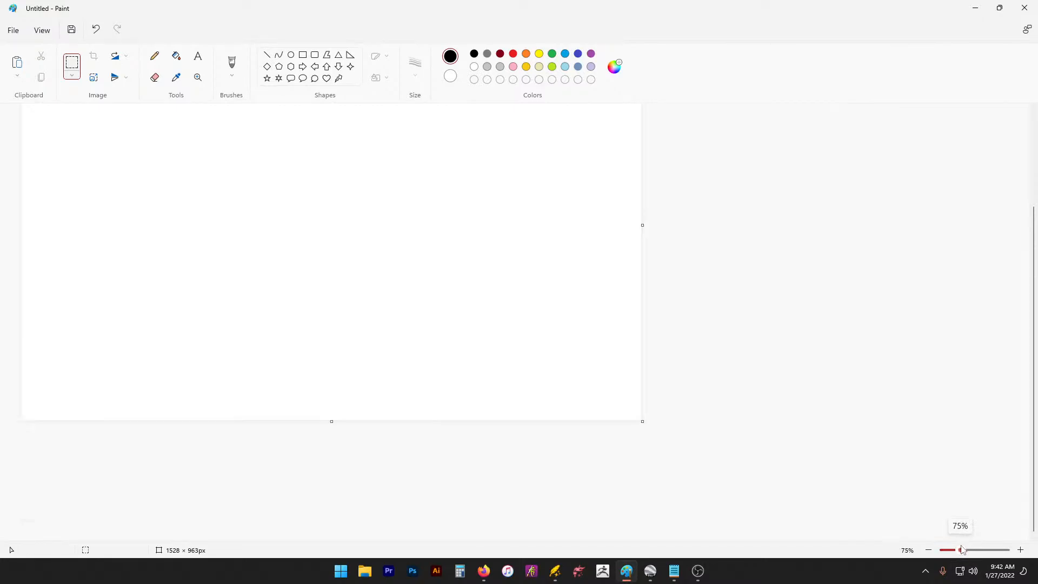
left_click_drag(642, 423, 843, 520)
key("ctrl+v")
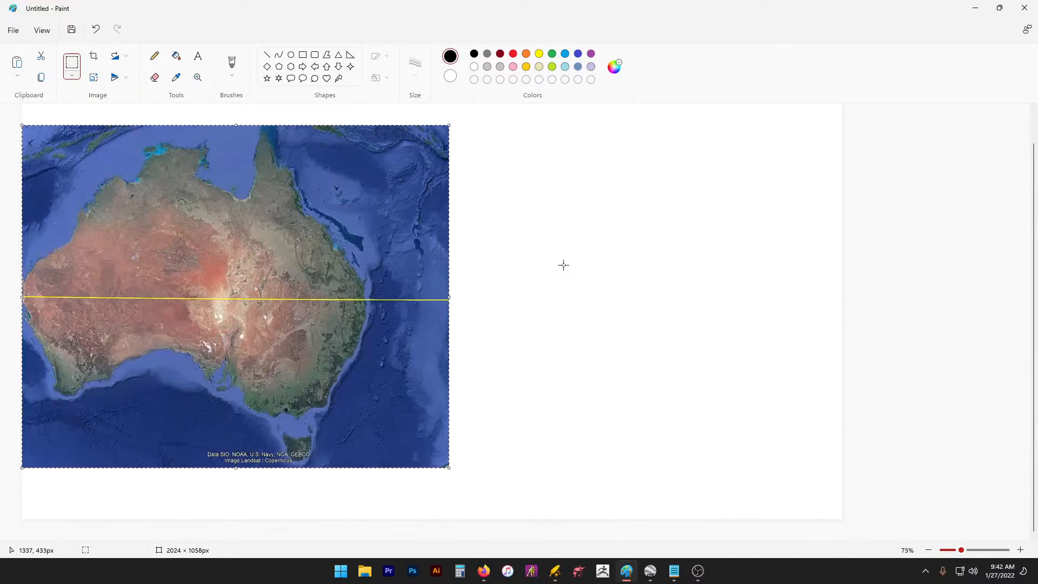
left_click_drag(454, 472, 548, 521)
left_click(745, 280)
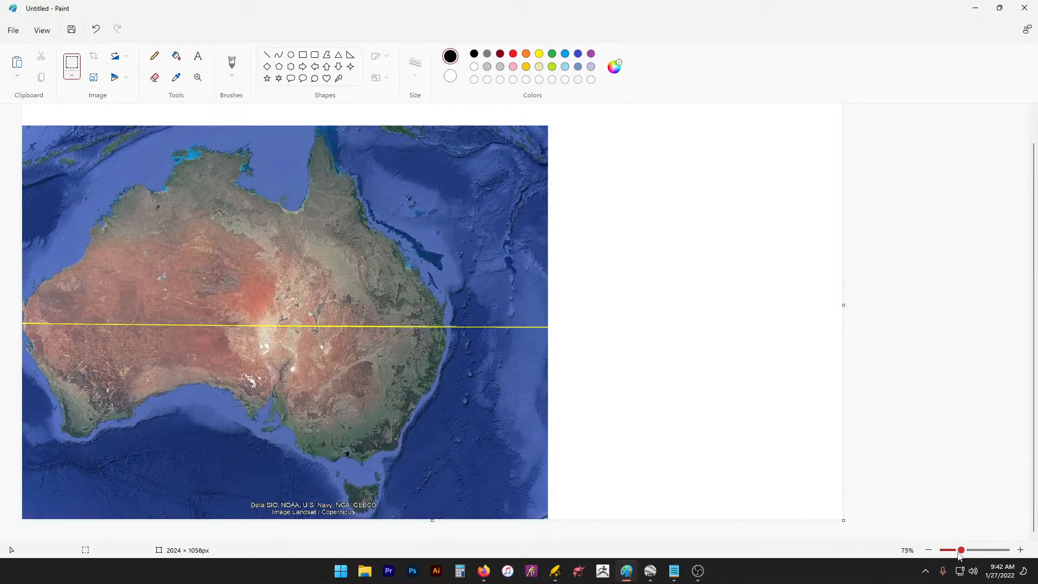
Step: At 50% zoom, grow the canvas to 2344 × 1652px, then 2782 × 1742px
left_click_drag(961, 551, 955, 551)
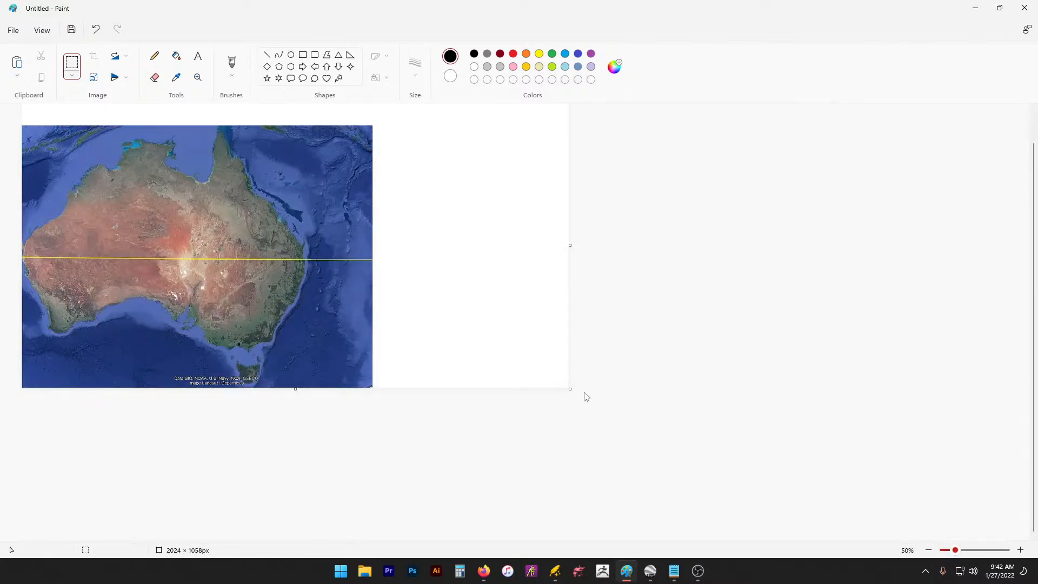
left_click_drag(572, 388, 656, 550)
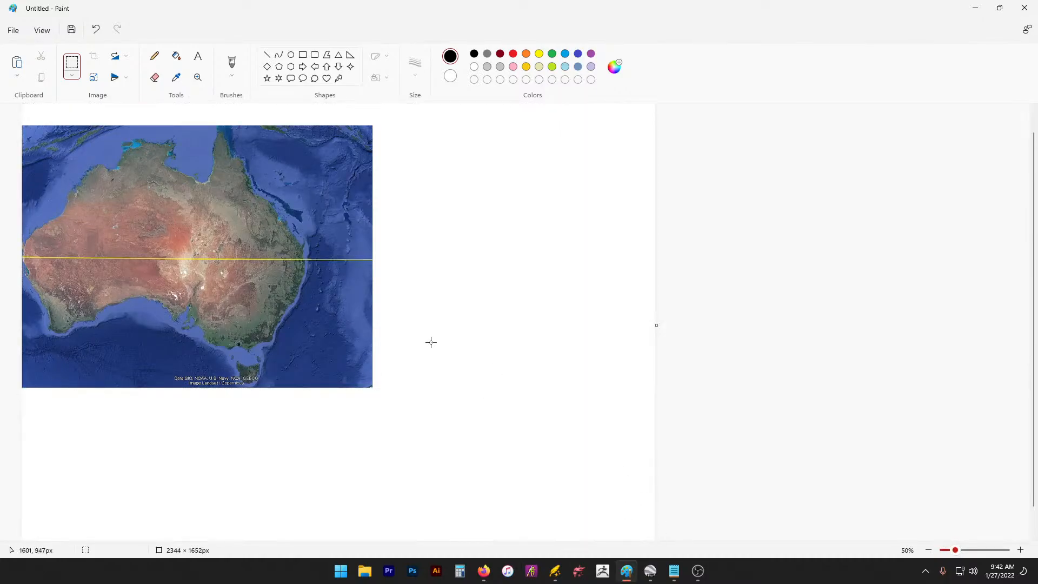
scroll(835, 337, "down", 1)
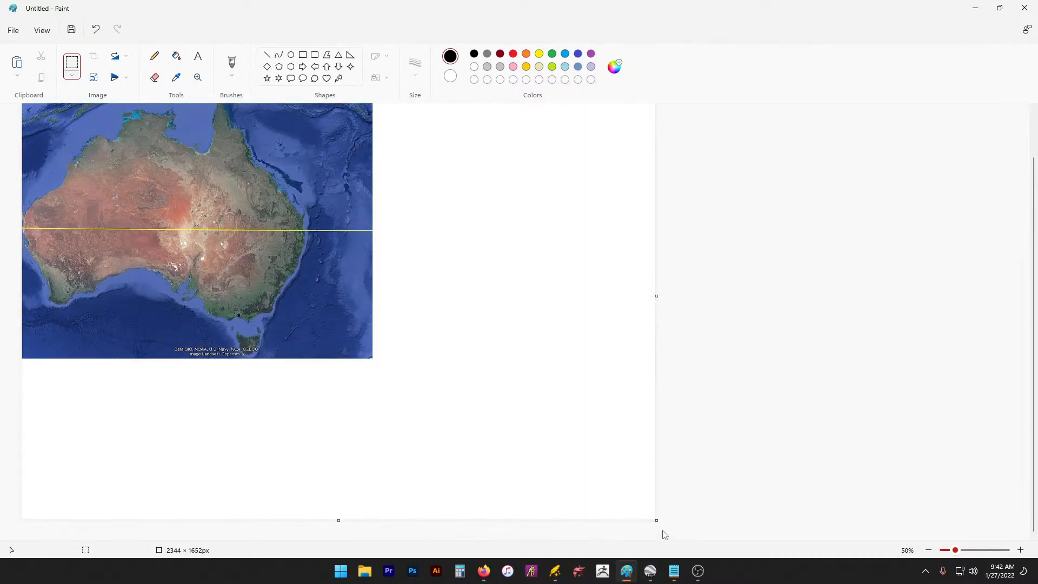
left_click_drag(658, 521, 774, 543)
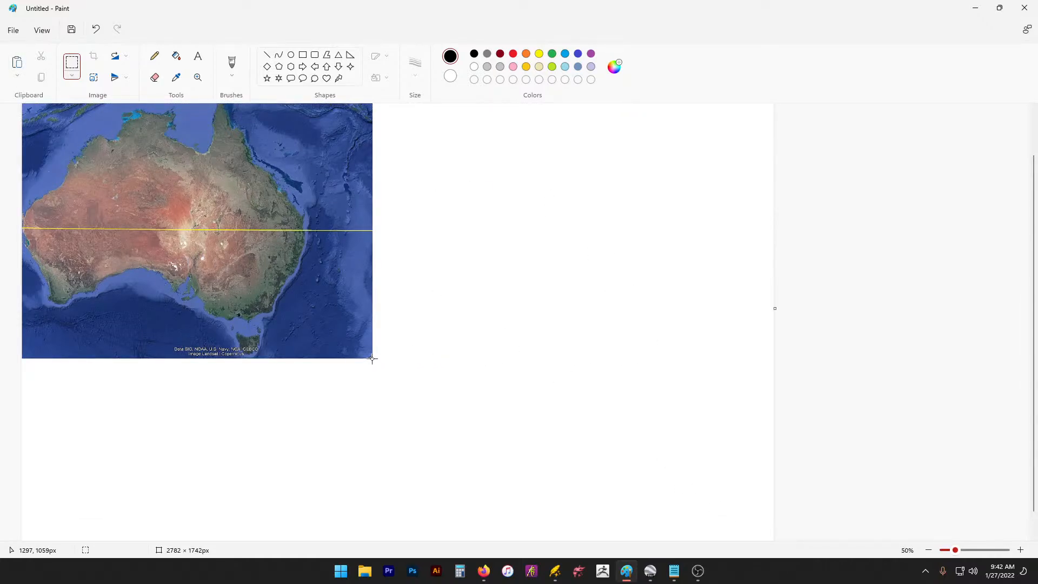
Step: Select the whole Australia map, stretch it larger, and narrow the canvas toward it
left_click_drag(374, 358, 2, 8)
left_click_drag(376, 359, 614, 547)
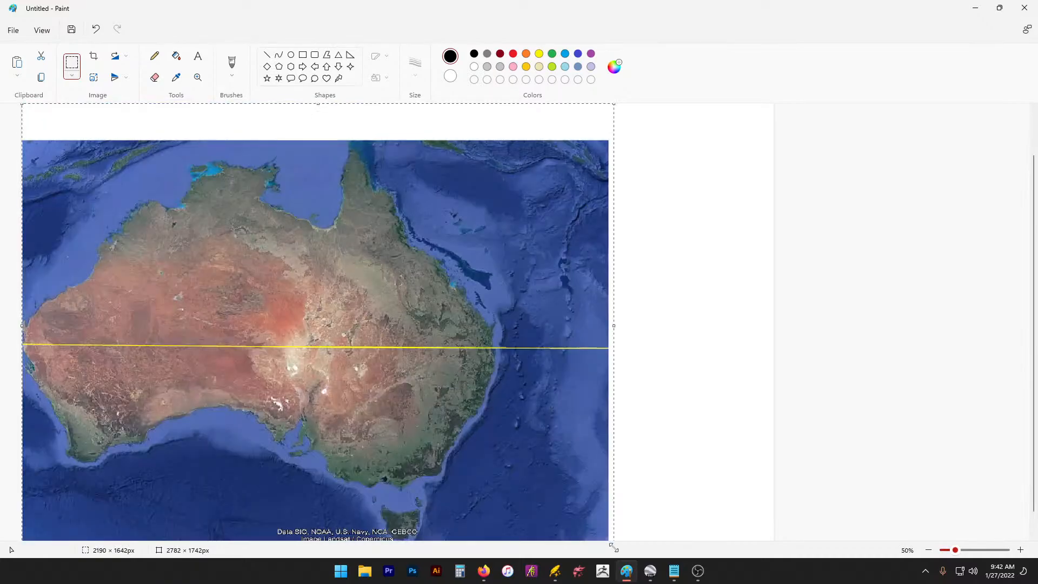
key("ctrl+z")
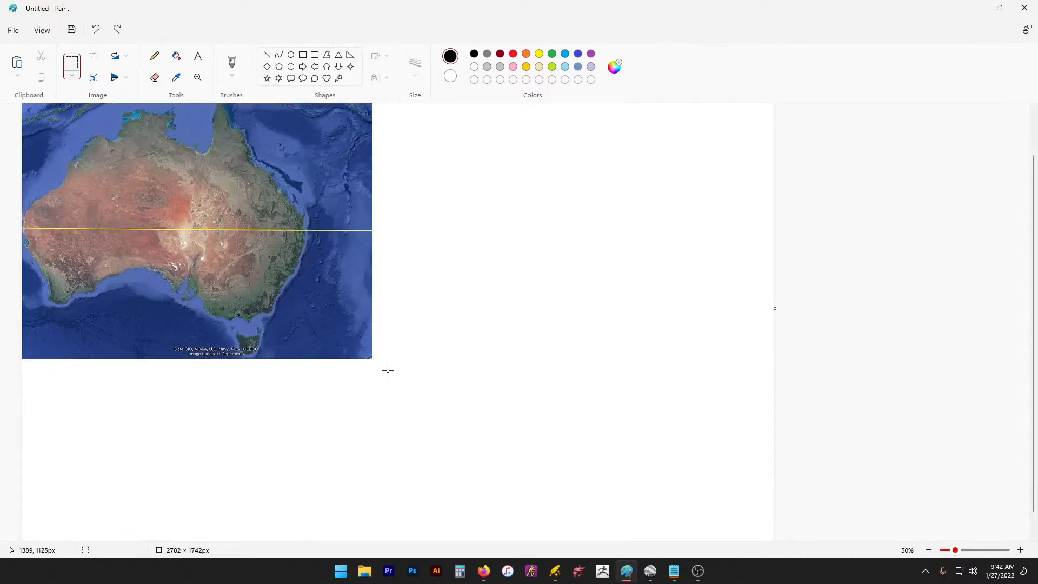
left_click_drag(376, 363, 13, 27)
left_click_drag(377, 367, 571, 541)
left_click(887, 232)
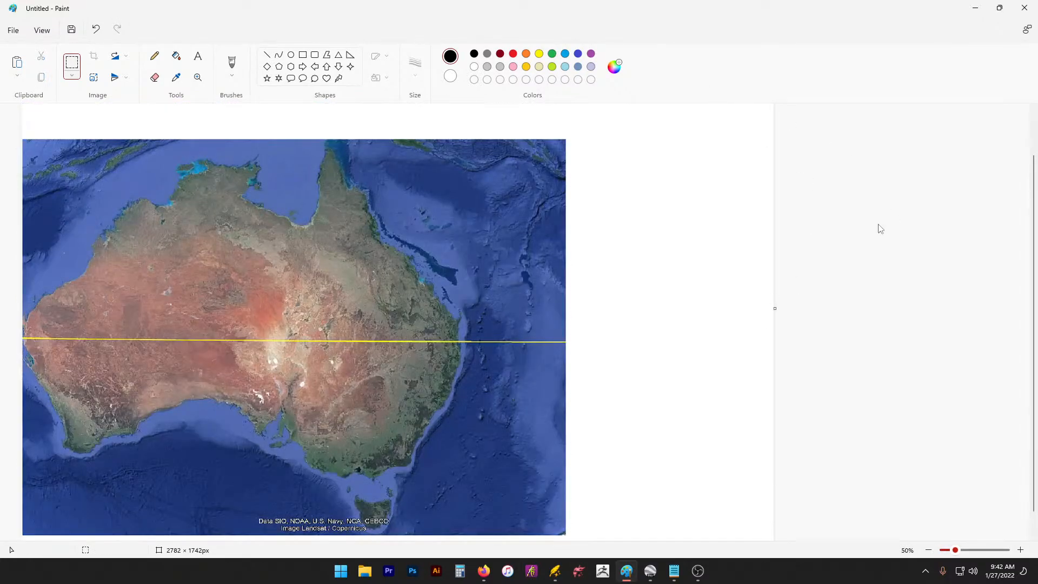
mouse_move(775, 309)
left_mouse_down()
mouse_move(571, 309)
mouse_move(795, 320)
mouse_move(783, 324)
left_mouse_up()
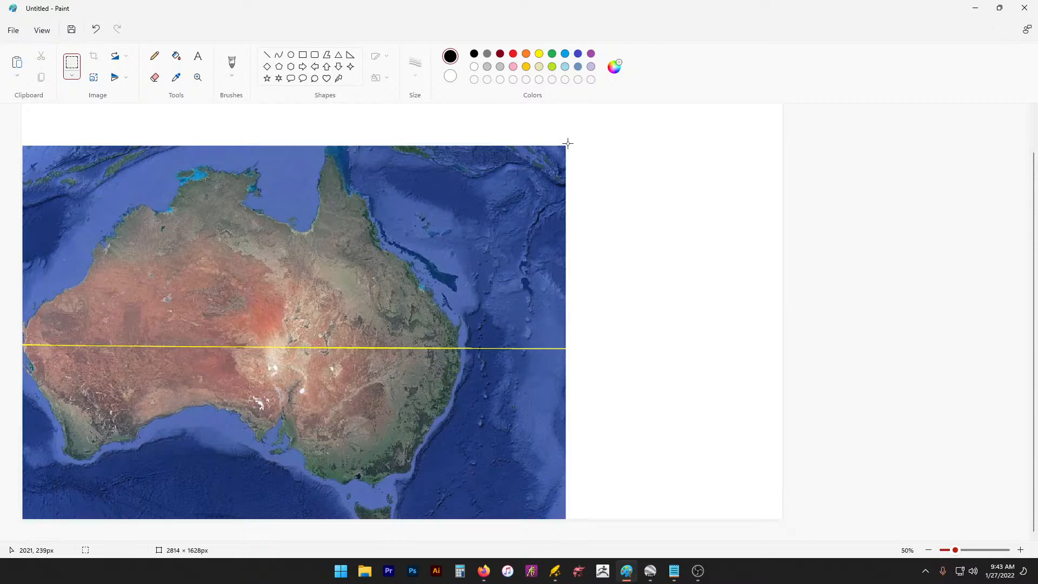
Step: Undo to the earlier map, re-paste it, and enlarge the pasted copy on the canvas
left_click_drag(568, 143, 2, 528)
key("ctrl+z")
scroll(663, 243, "down", 1)
scroll(668, 240, "up", 2)
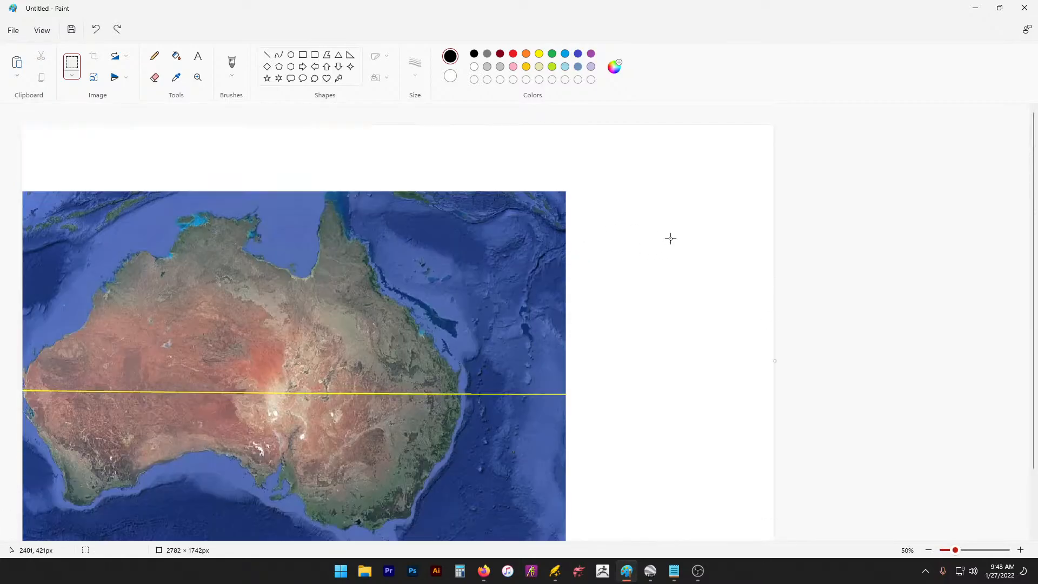
key("ctrl+v")
scroll(339, 155, "down", 2)
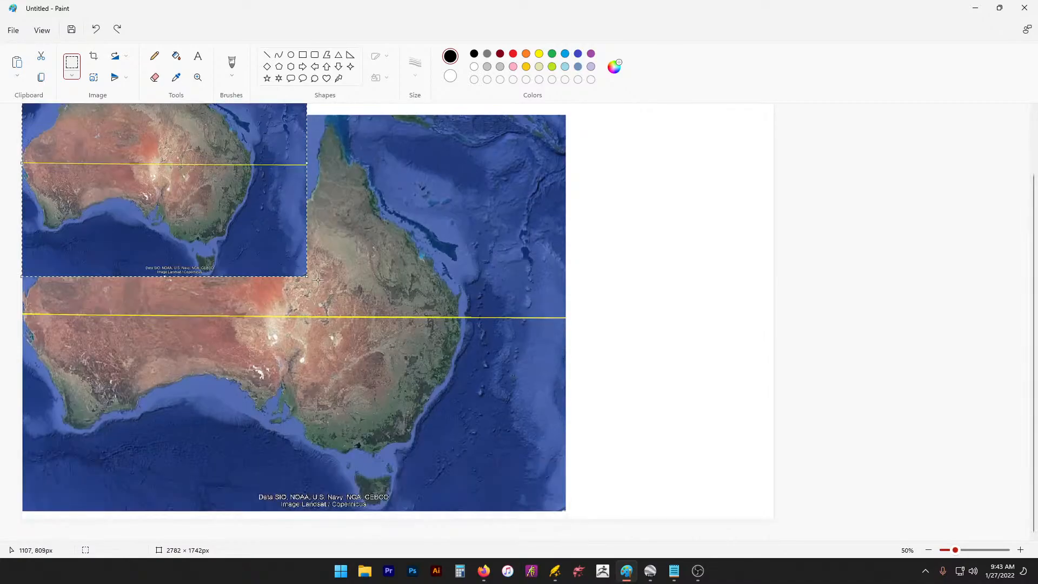
left_click_drag(307, 277, 614, 518)
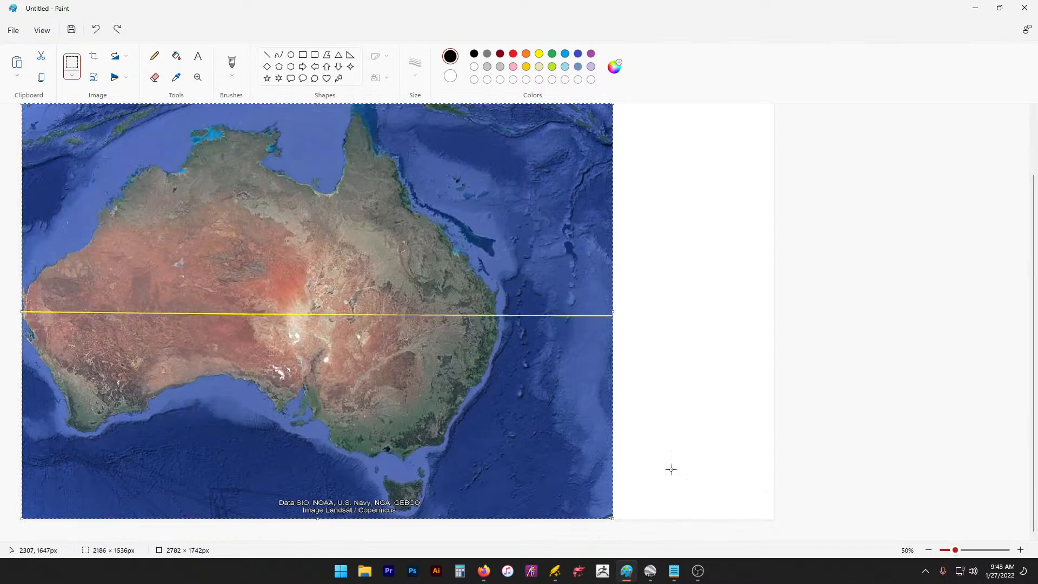
scroll(670, 251, "up", 2)
left_click(657, 239)
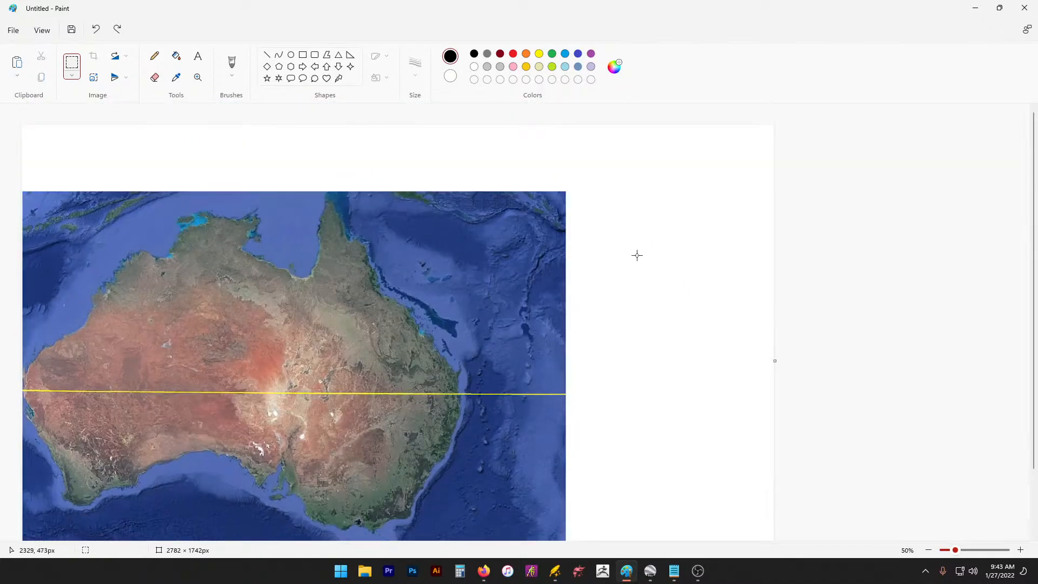
Step: Re-paste the map at top-left, stretch it to about 2260 × 1748px, and trim canvas width to 2232px
left_click_drag(955, 547, 950, 547)
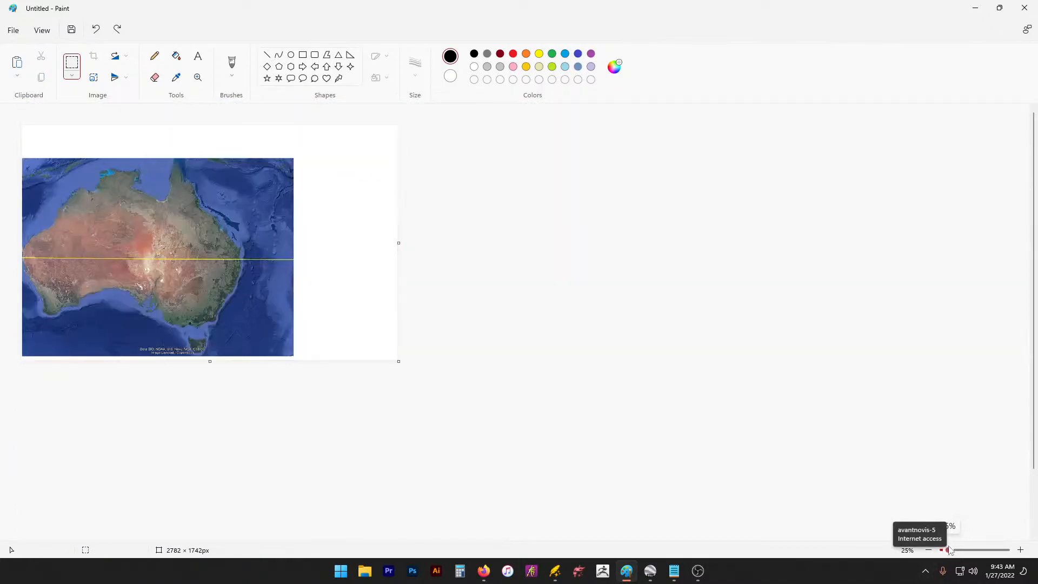
key("ctrl+z")
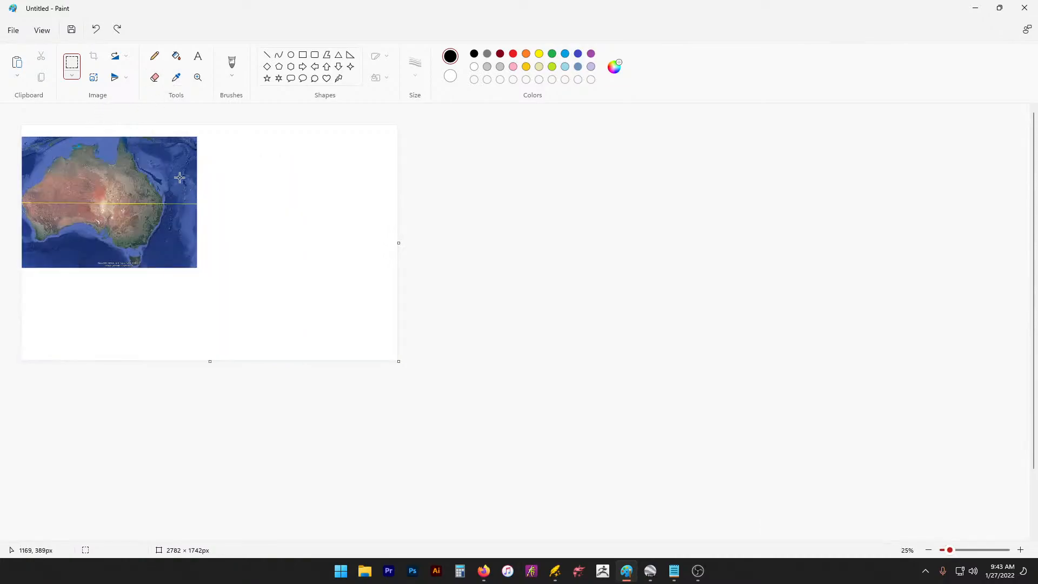
key("ctrl+v")
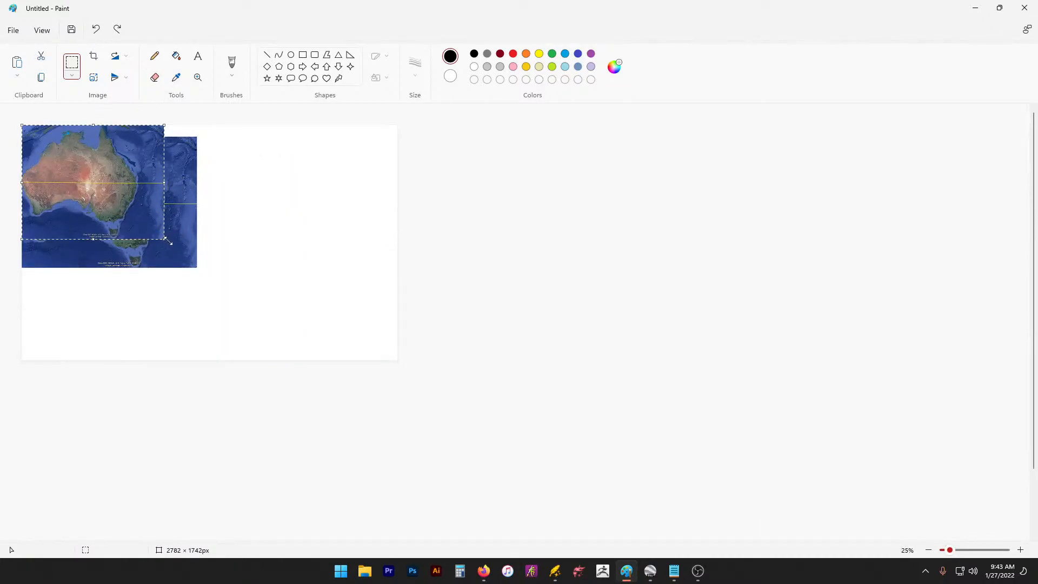
left_click_drag(165, 239, 327, 361)
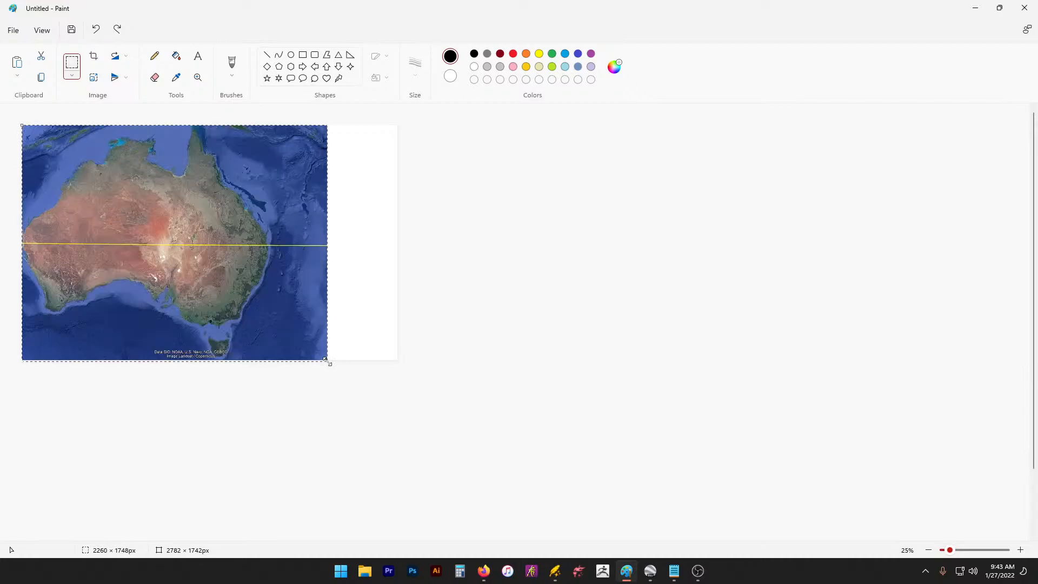
left_click(514, 216)
left_click_drag(399, 243, 324, 243)
Step: Enlarge the canvas to 3424px wide and stretch the Australia image to fill it
left_click(13, 31)
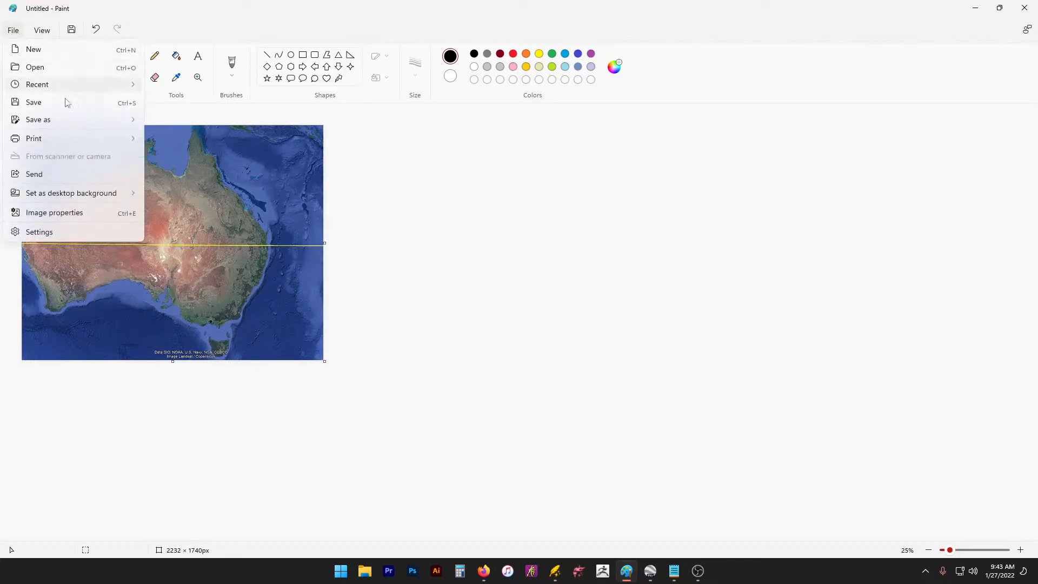
left_click(409, 276)
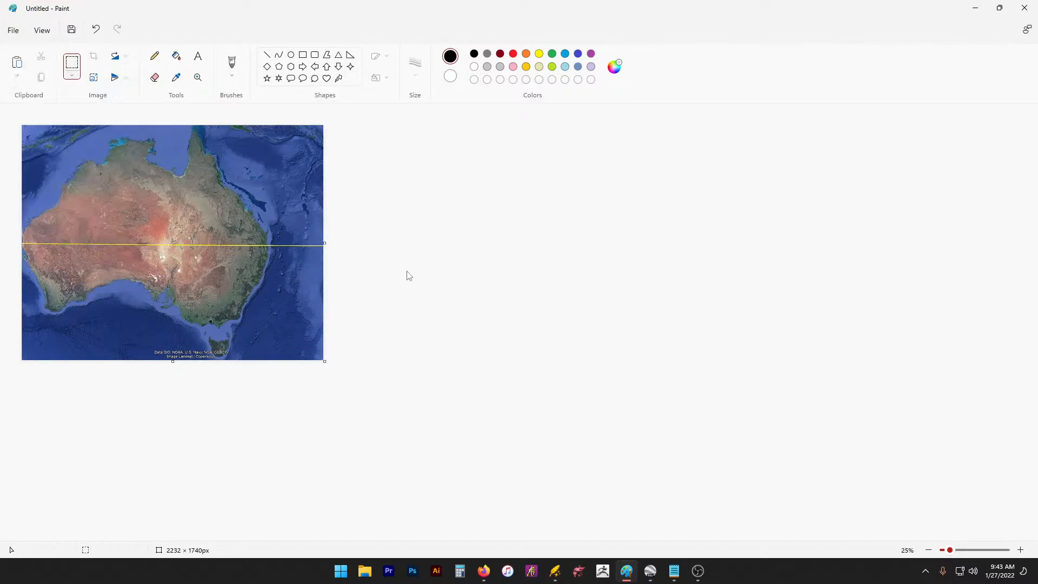
left_click_drag(329, 361, 379, 410)
left_click_drag(485, 513, 486, 513)
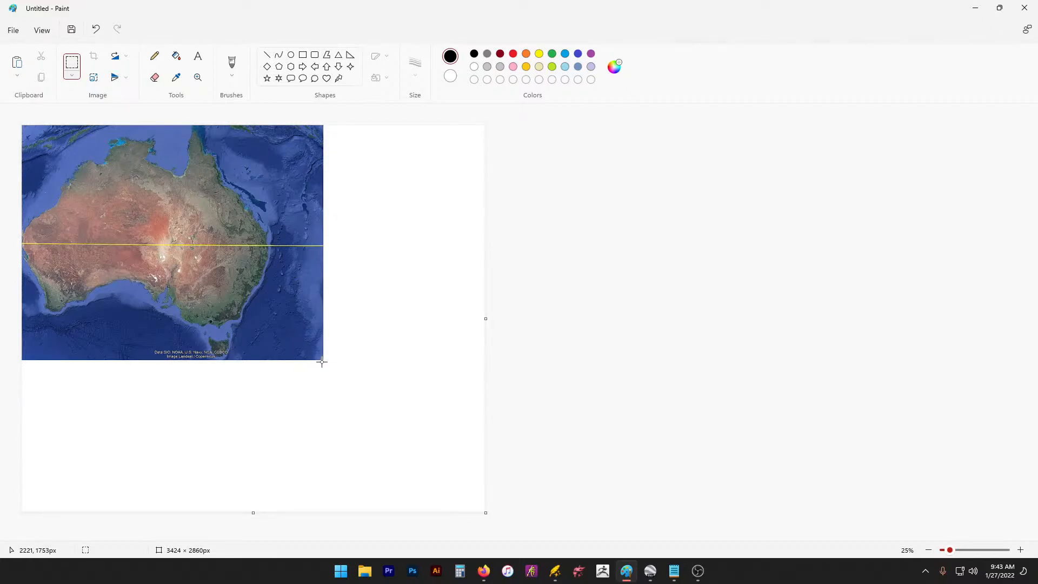
left_click_drag(322, 358, 54, 92)
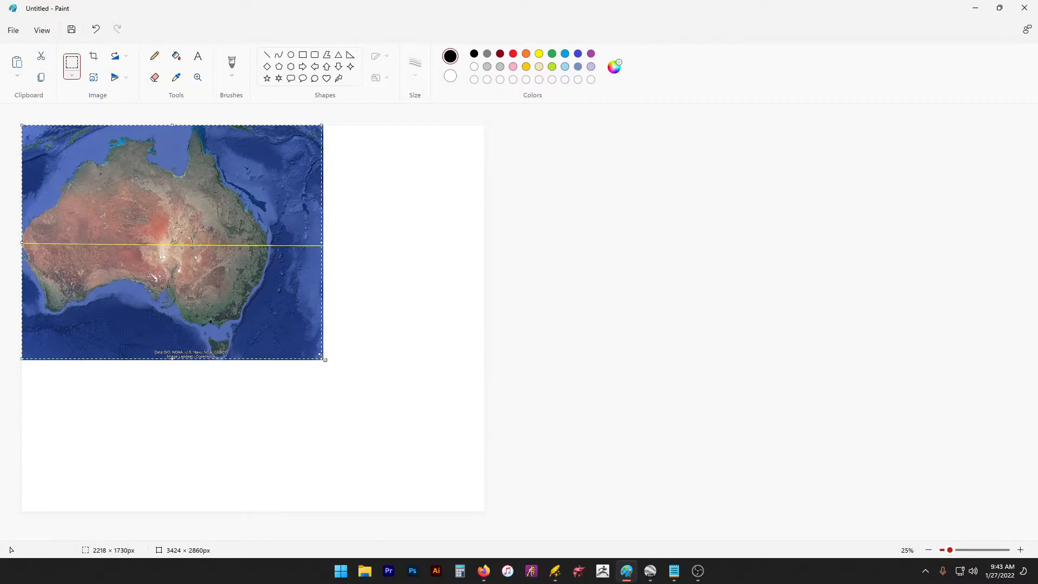
left_click_drag(326, 360, 485, 513)
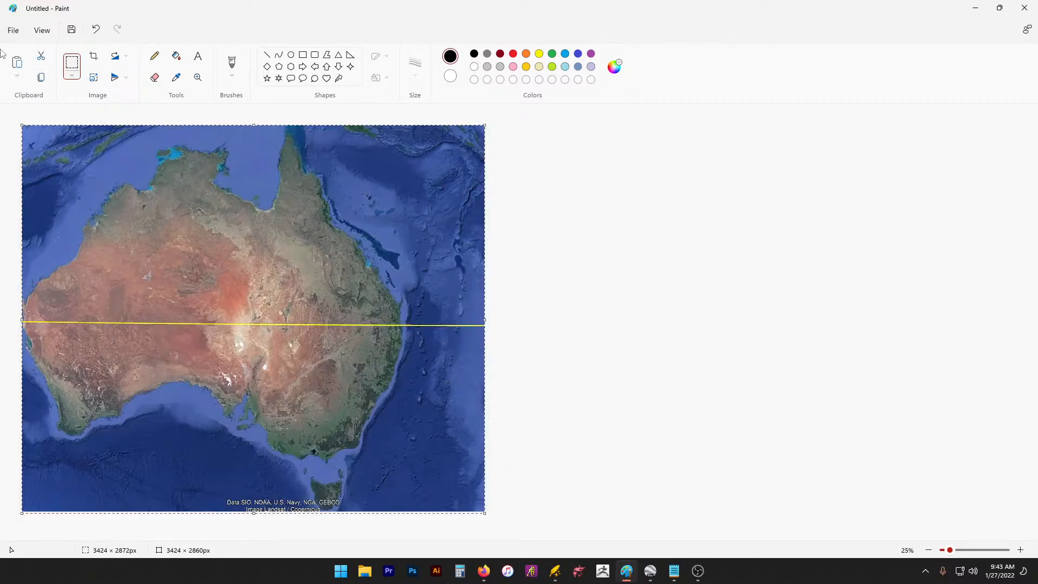
Step: Save the picture as a JPEG, replacing the existing stream.jpg
left_click(13, 30)
mouse_move(65, 120)
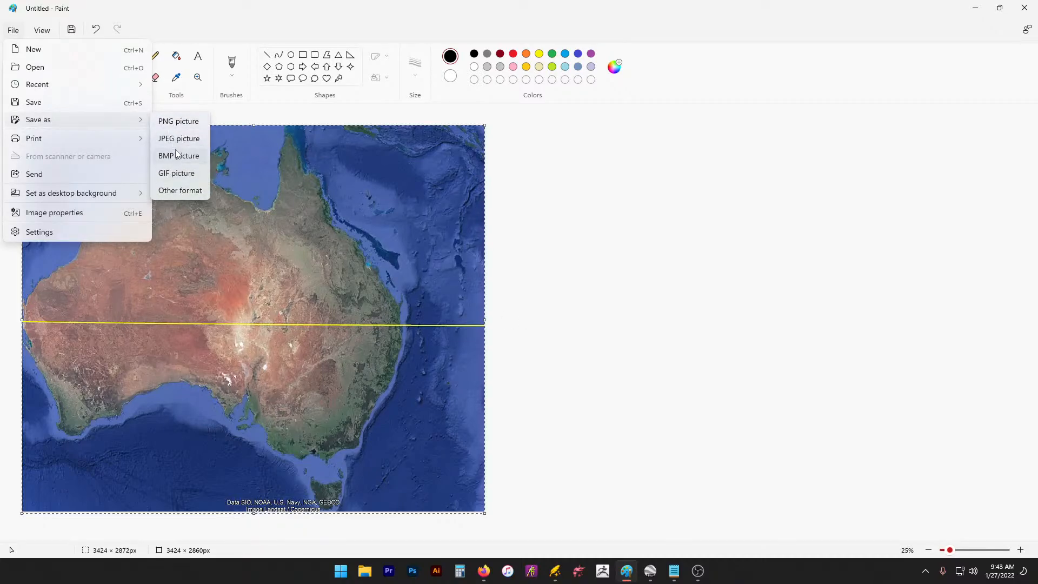
left_click(172, 139)
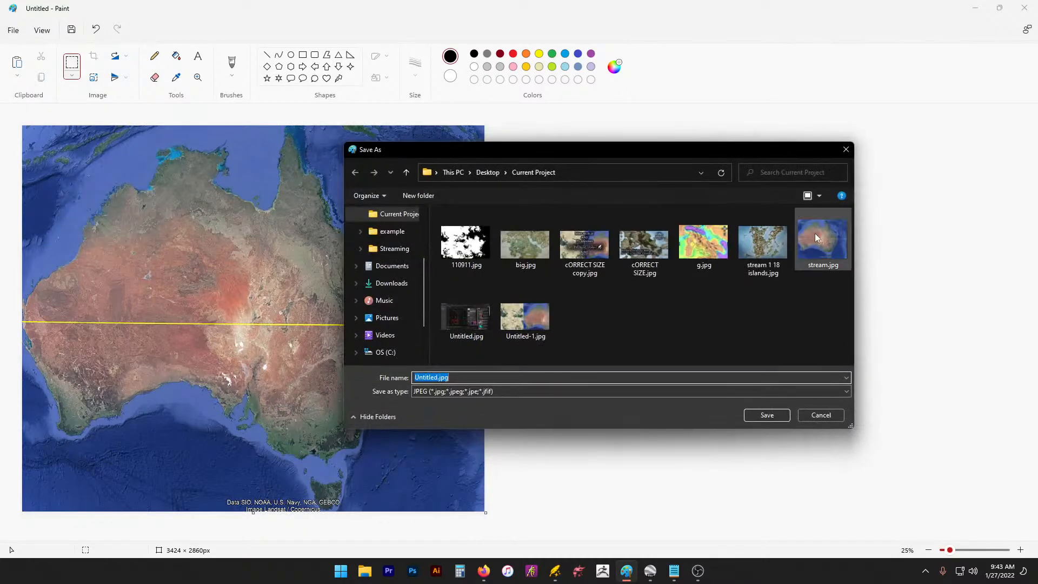
left_click(818, 234)
left_click(769, 416)
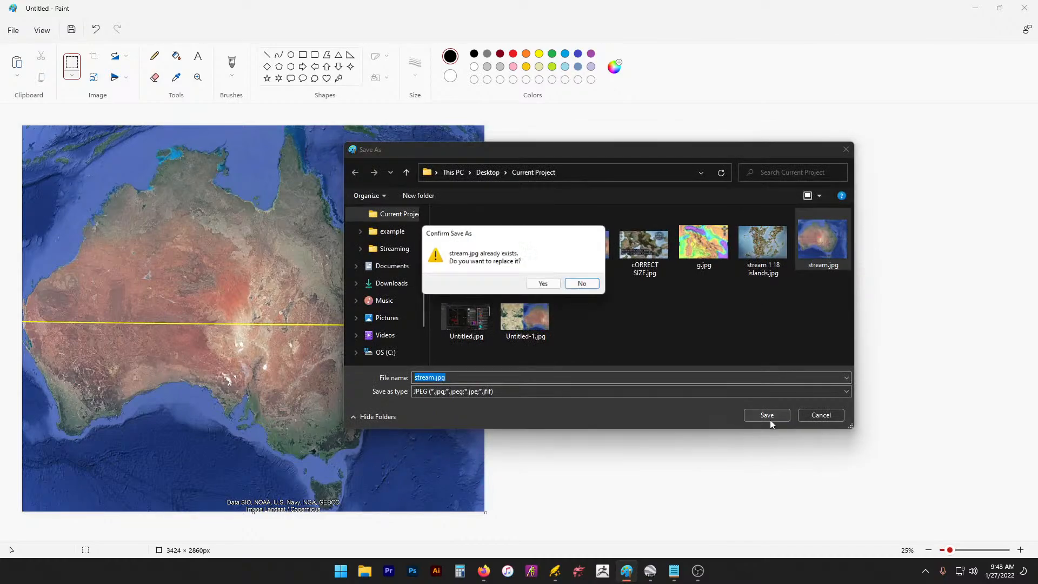
left_click(542, 284)
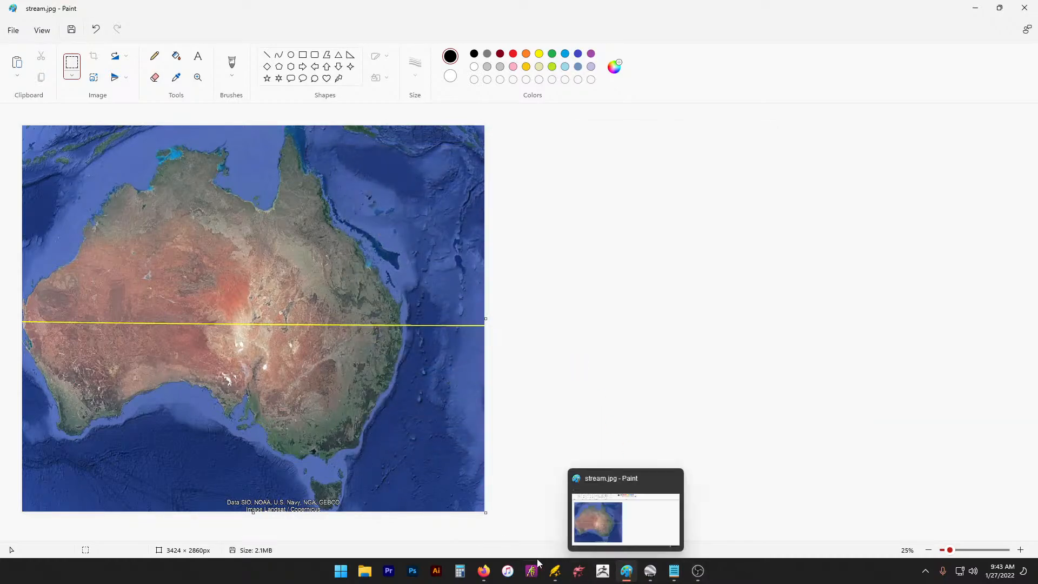
Step: In Wonderdraft, clear the trace image, removing a mistakenly loaded Untitled-1.jpg
left_click(555, 571)
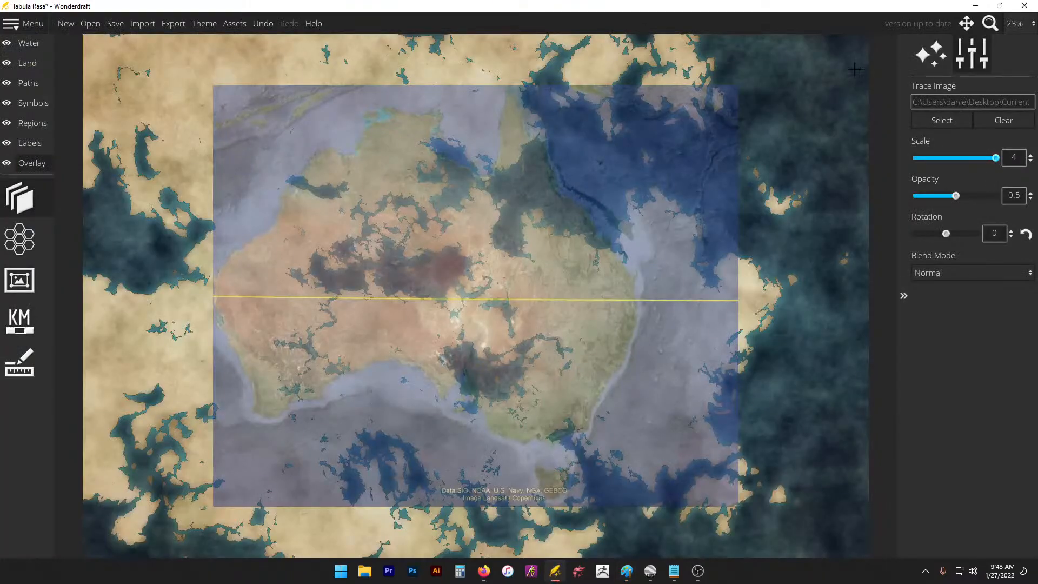
left_click(975, 121)
left_click(942, 120)
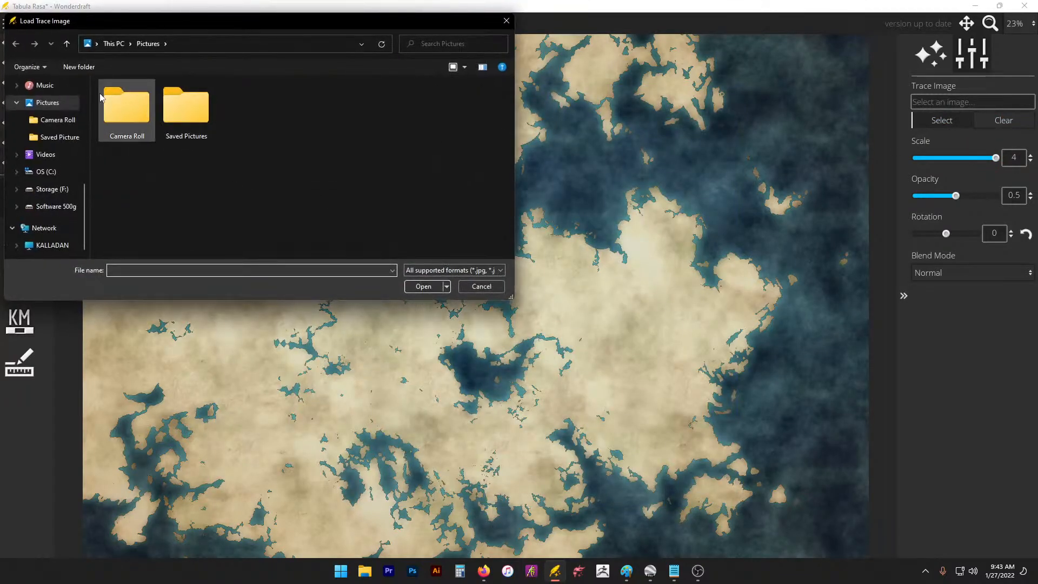
scroll(33, 112, "up", 1)
left_click(48, 85)
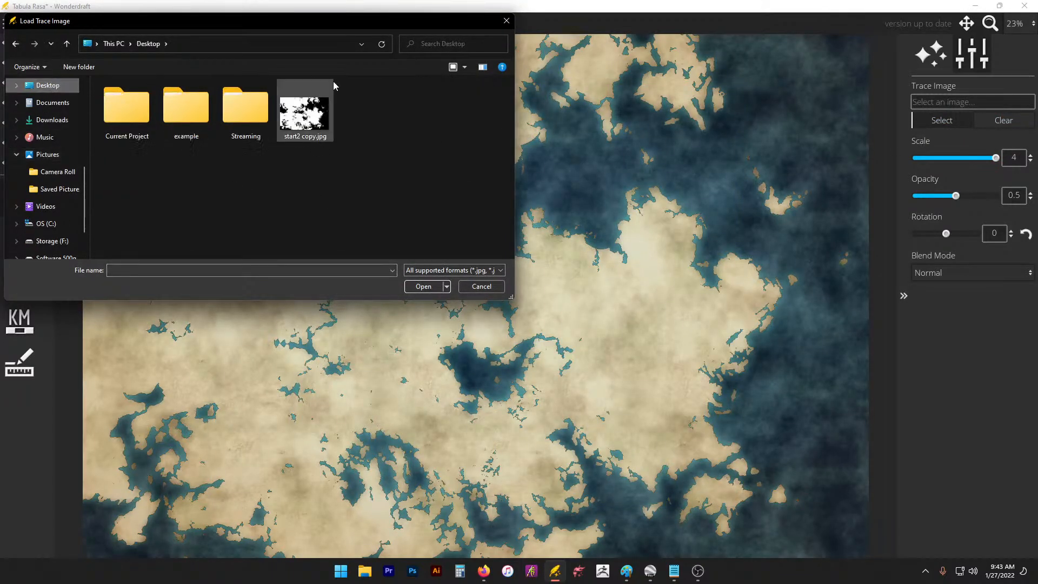
double_click(248, 111)
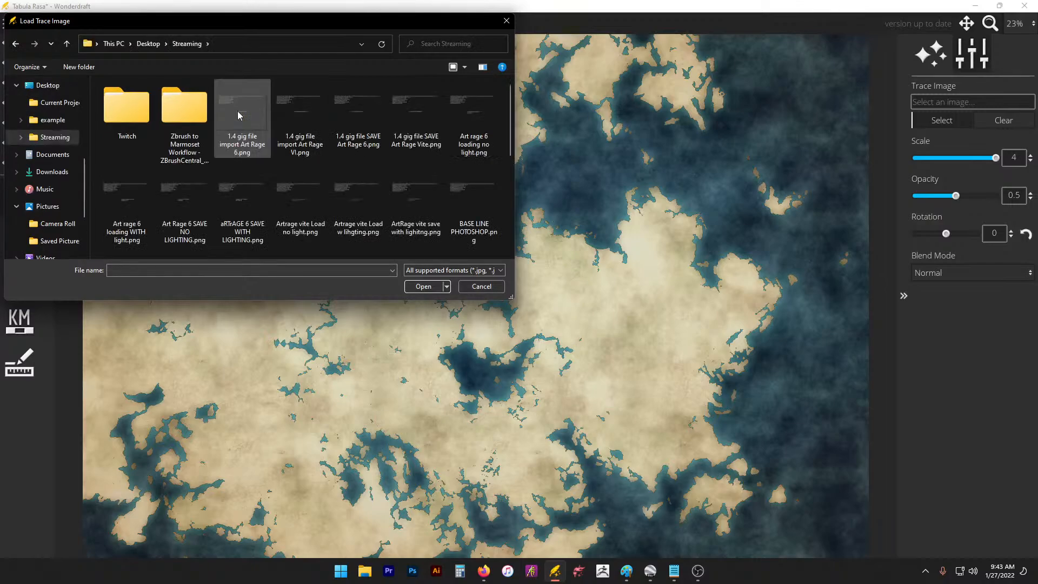
left_click(66, 43)
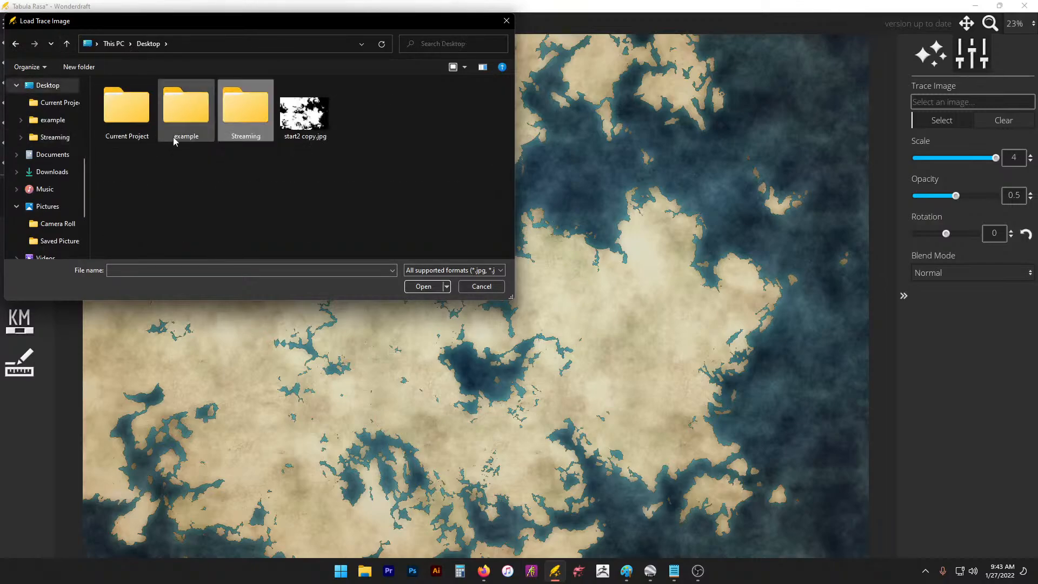
double_click(125, 107)
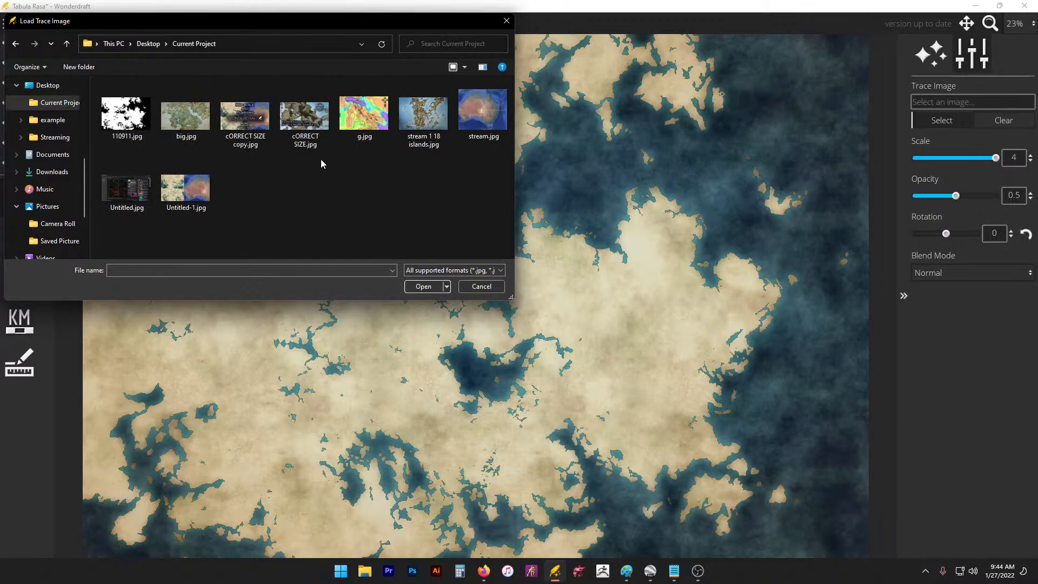
double_click(186, 189)
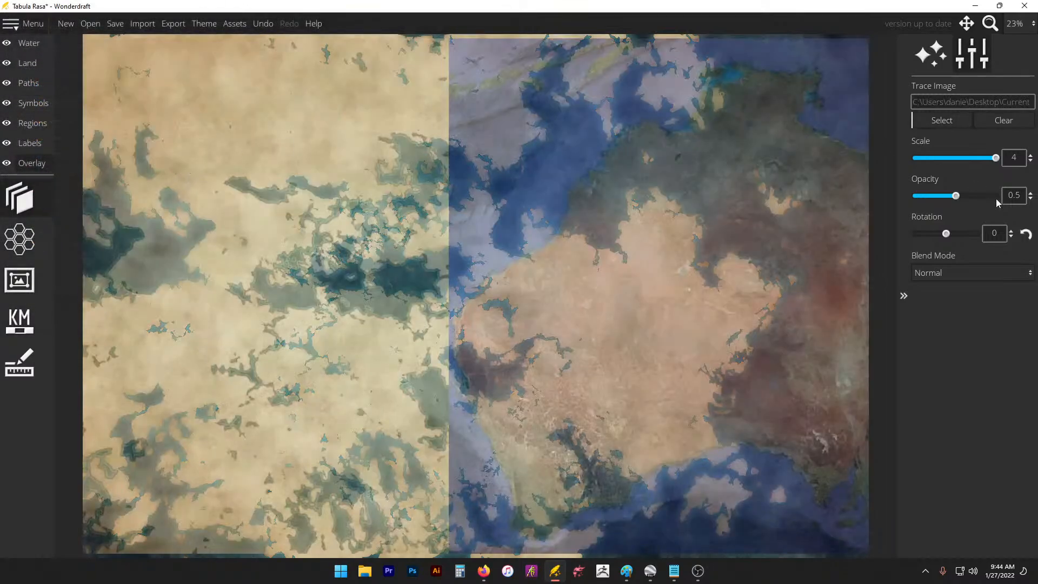
left_click(1000, 121)
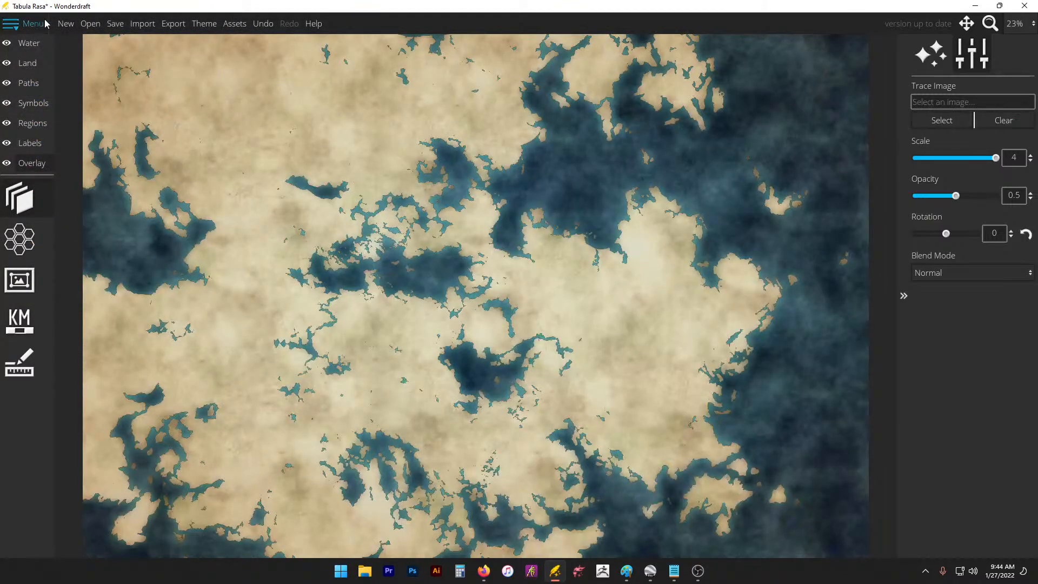
left_click(68, 25)
left_click(607, 308)
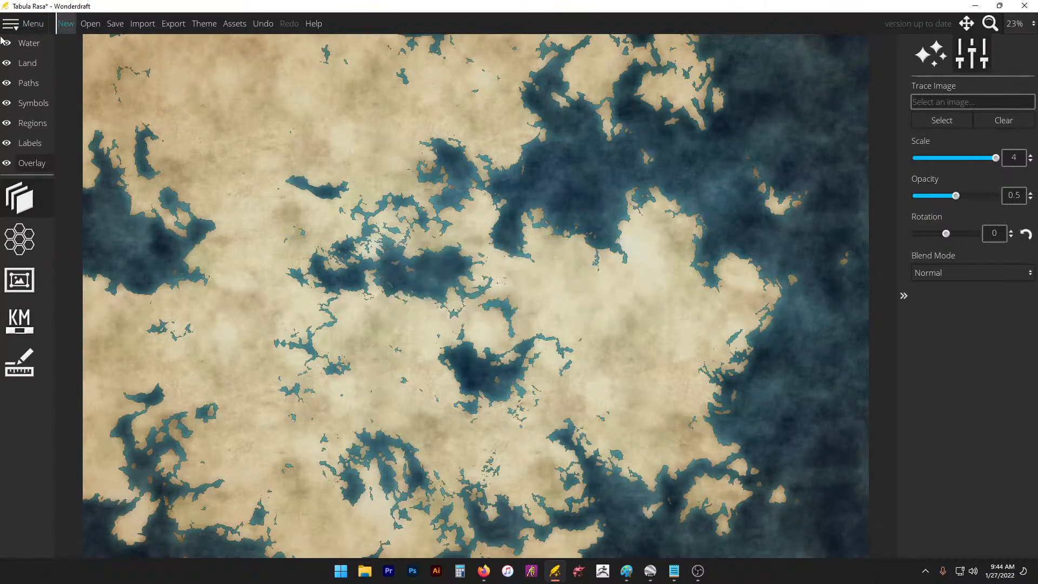
Step: Load stream.jpg from Desktop > Current Project as the trace image
left_click(951, 121)
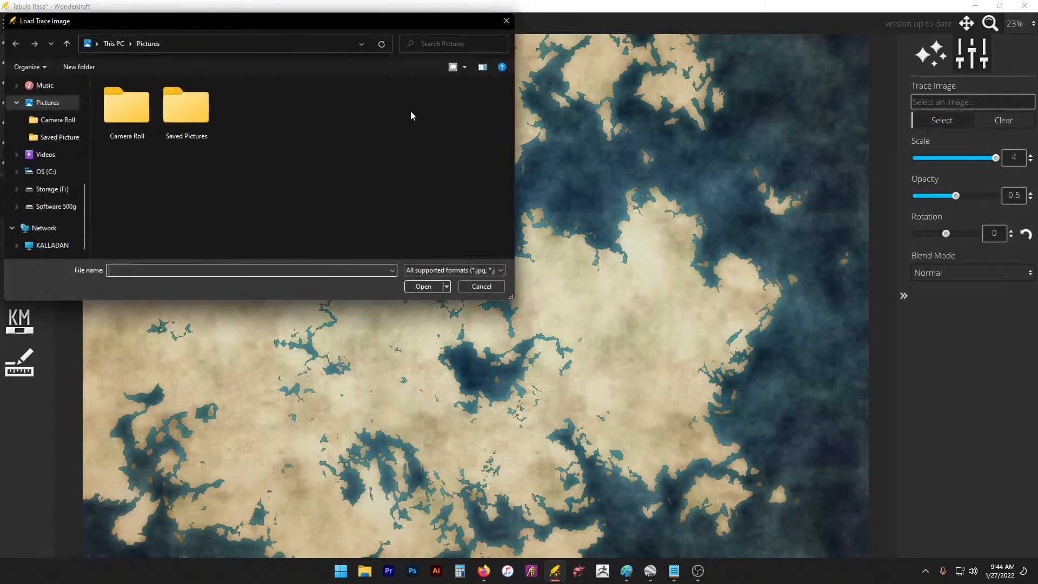
scroll(43, 140, "up", 3)
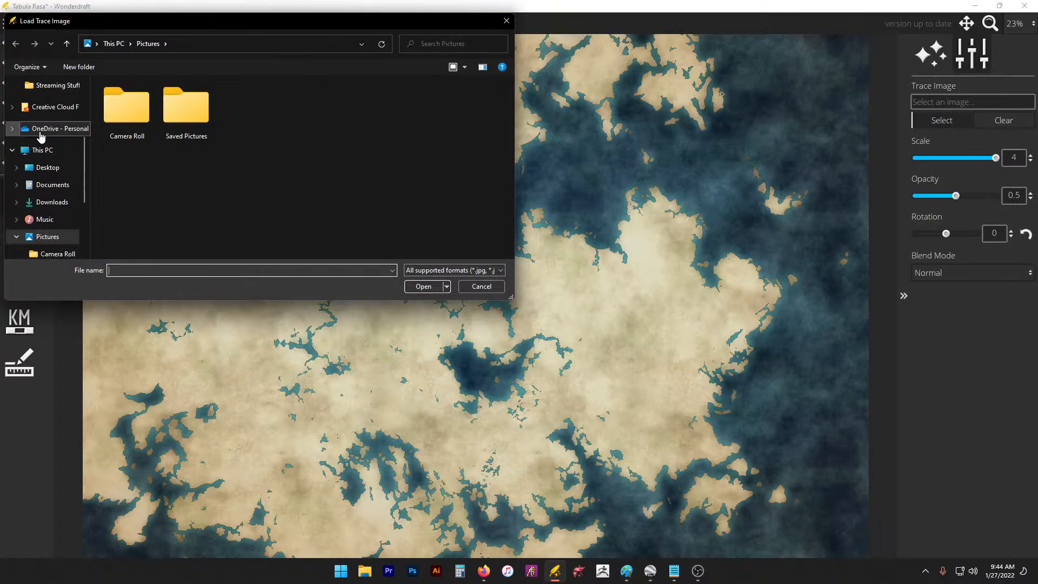
left_click(49, 152)
left_click(48, 167)
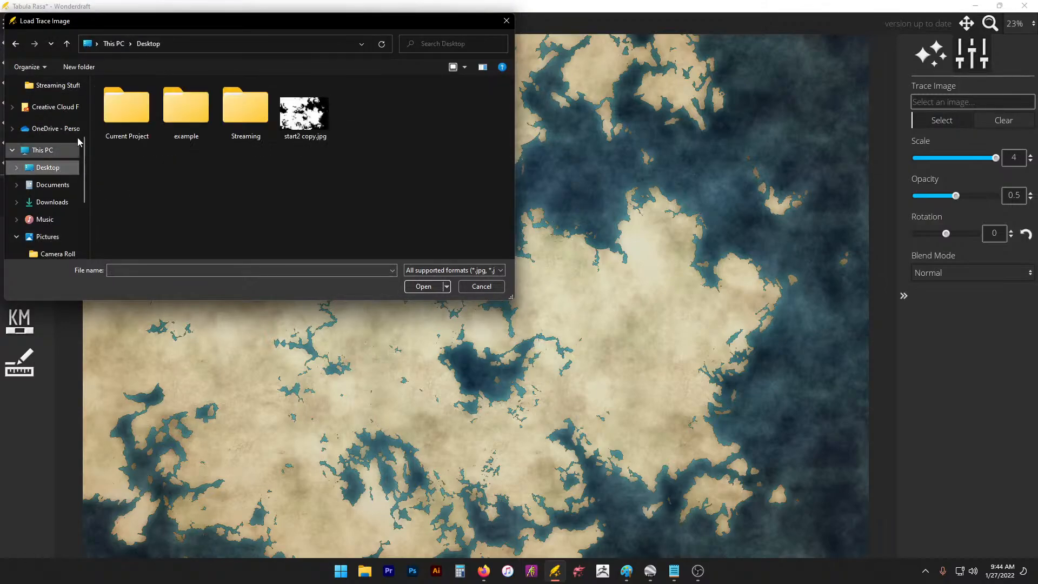
scroll(87, 99, "up", 1)
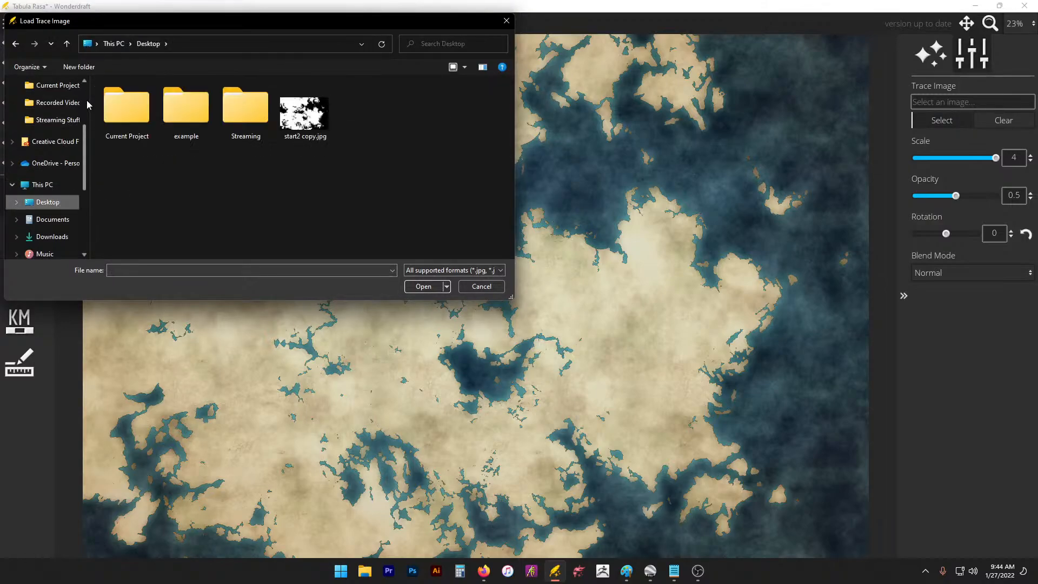
double_click(118, 108)
double_click(478, 116)
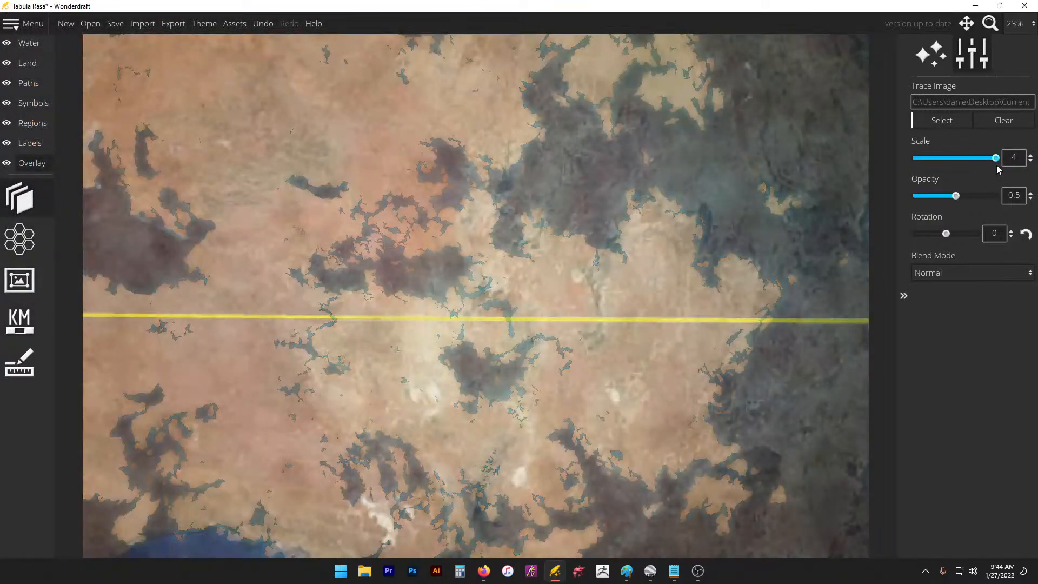
Step: Set the trace image scale to 1.85 and opacity to 0.61, then open the grid settings
mouse_move(999, 170)
left_mouse_down()
mouse_move(944, 169)
mouse_move(953, 166)
left_mouse_up()
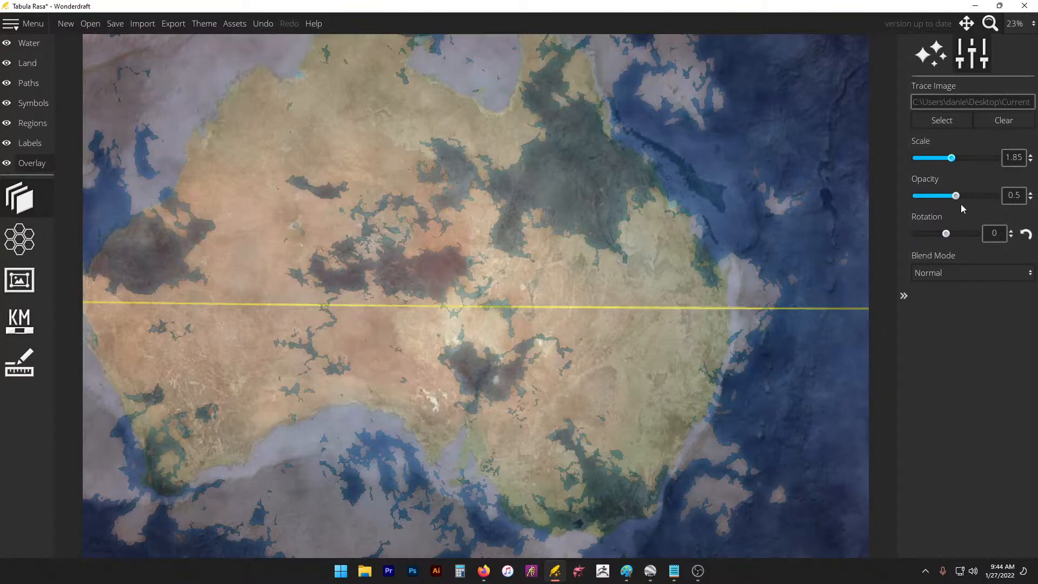
mouse_move(957, 195)
left_mouse_down()
mouse_move(1018, 199)
mouse_move(947, 197)
mouse_move(1016, 195)
mouse_move(936, 208)
mouse_move(924, 199)
mouse_move(990, 198)
mouse_move(944, 199)
mouse_move(965, 198)
left_mouse_up()
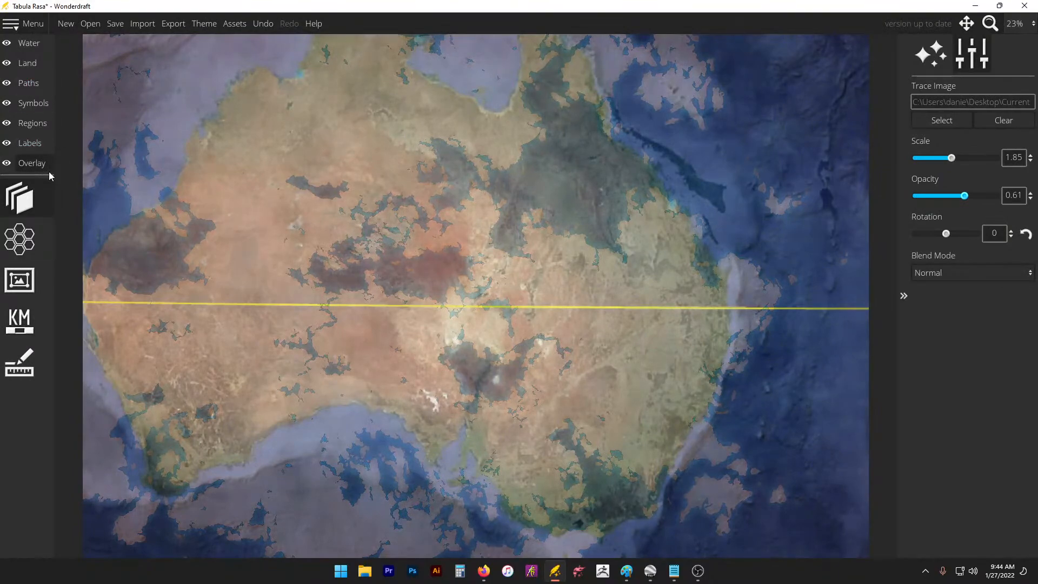
left_click(25, 242)
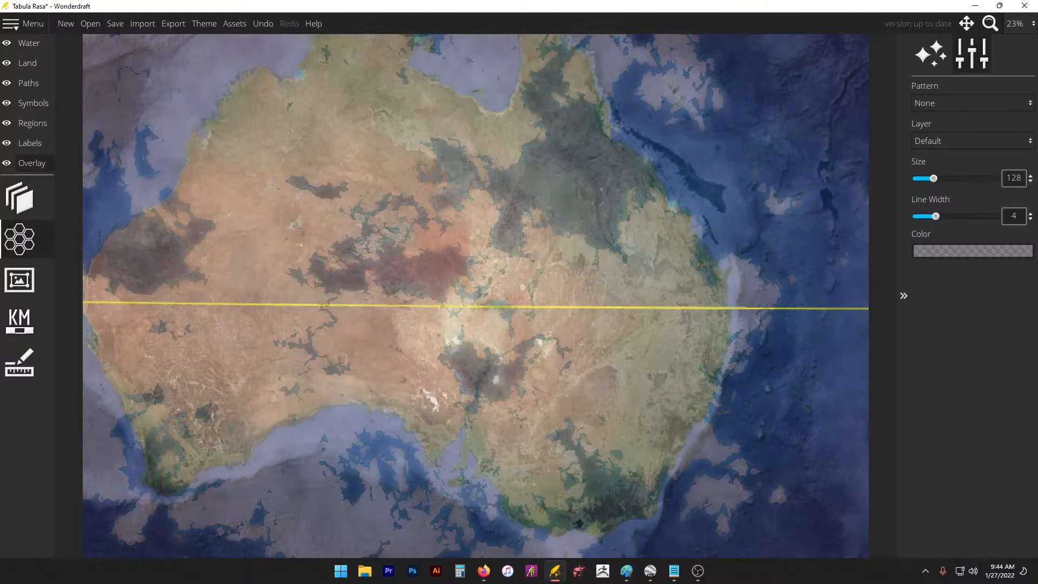
Step: Apply a square grid pattern, shrink it to size 24 with line width 4, and zoom to inspect
left_click(1013, 102)
left_click(1013, 102)
left_click(1010, 107)
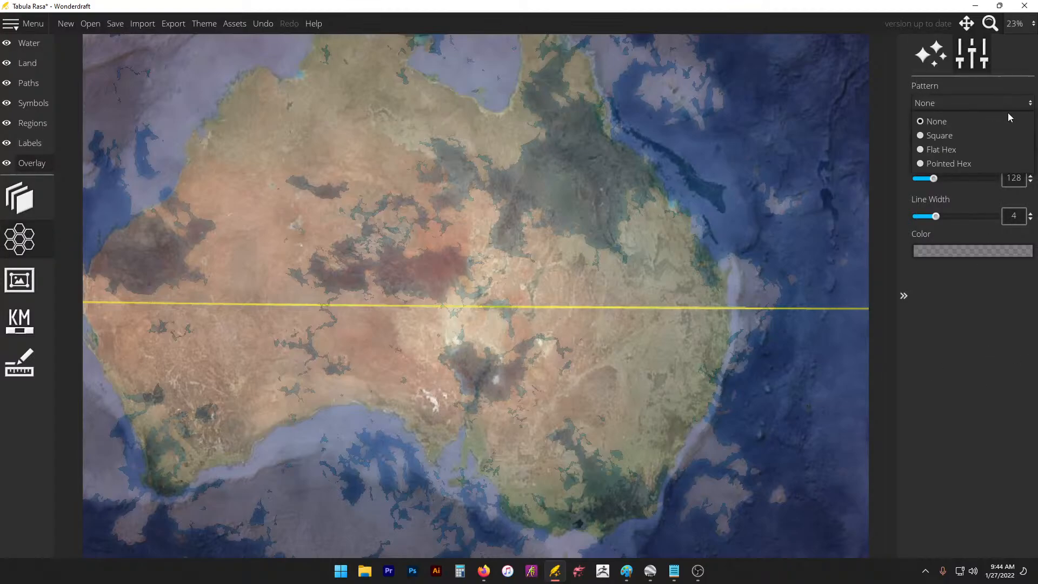
left_click(998, 128)
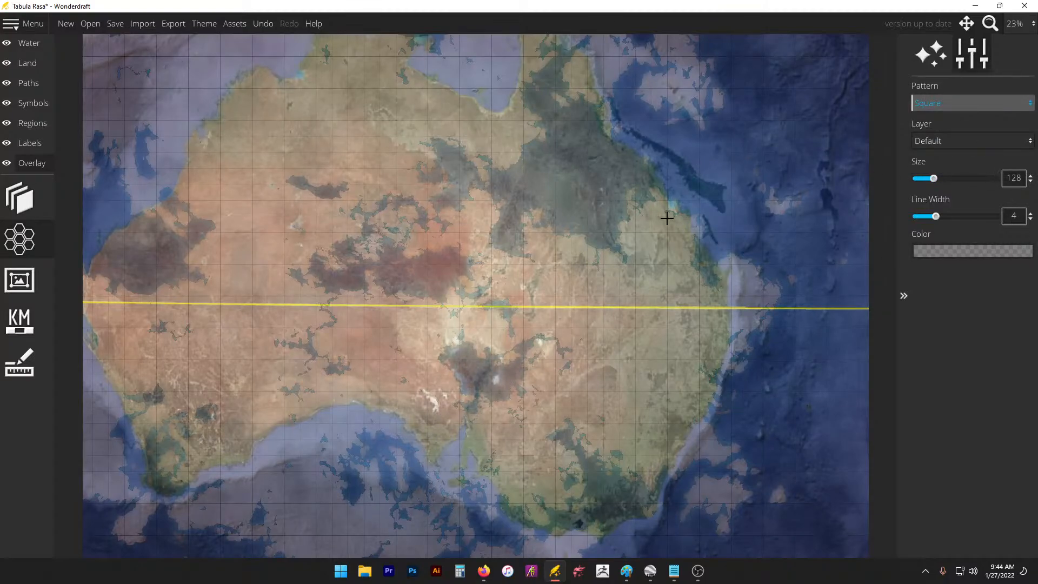
scroll(731, 250, "down", 1)
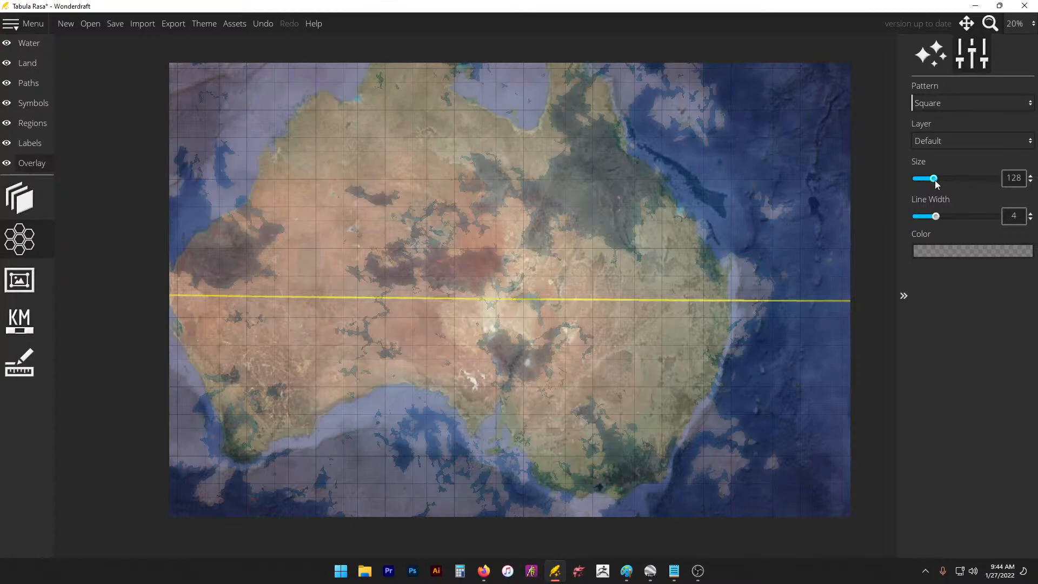
left_click_drag(936, 180, 914, 181)
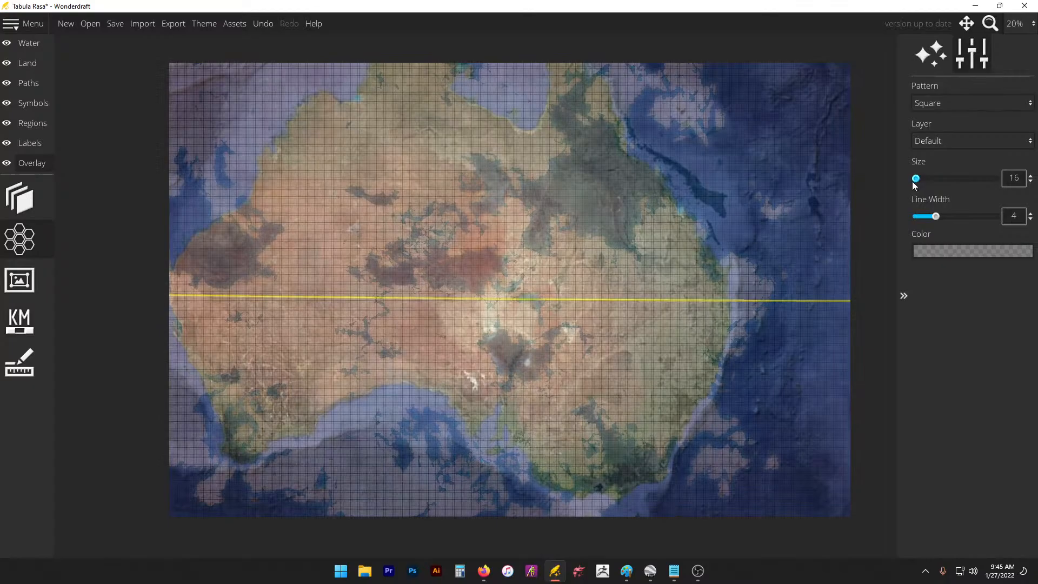
scroll(359, 176, "up", 5)
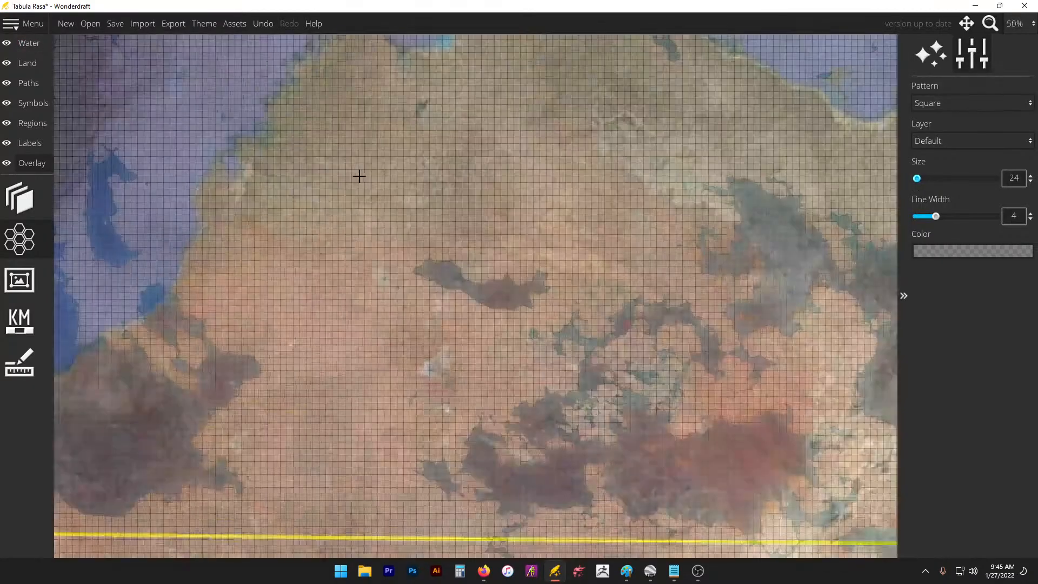
scroll(473, 211, "down", 3)
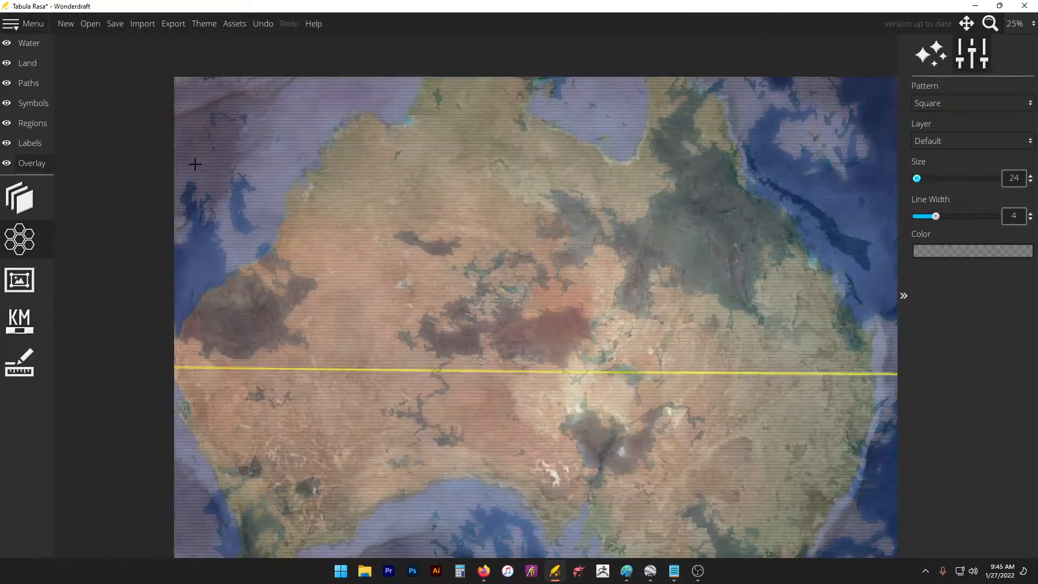
scroll(196, 162, "down", 1)
scroll(195, 160, "down", 1)
scroll(560, 145, "up", 1)
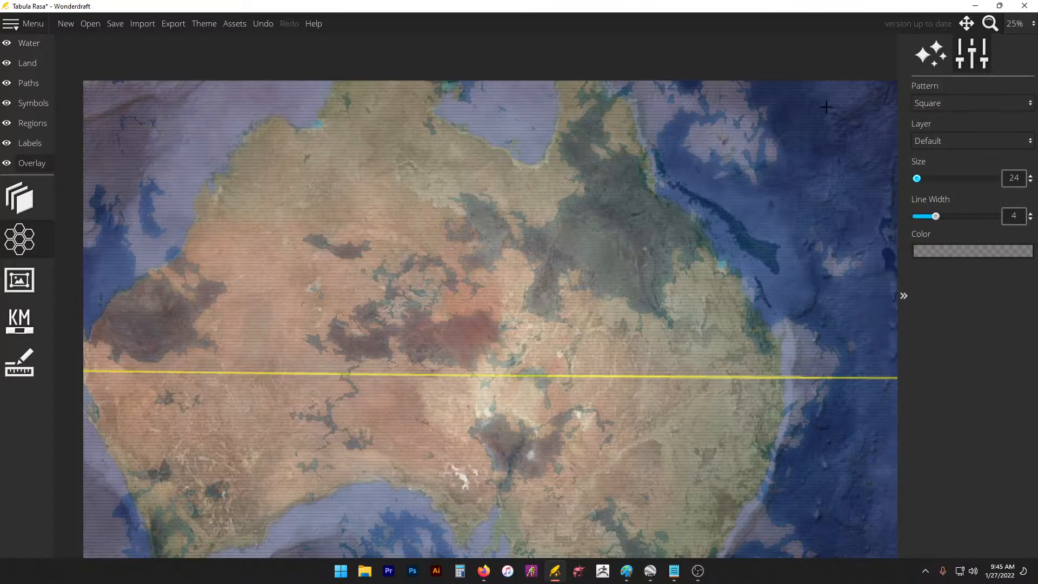
scroll(90, 84, "up", 2)
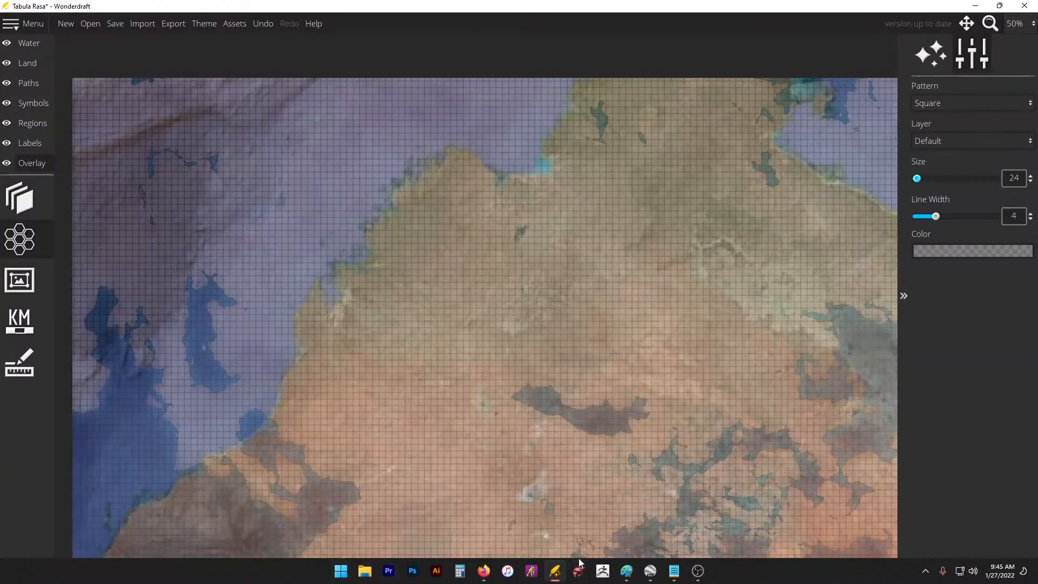
Step: Review the scale calculations in the untitled notes, then go back to Wonderdraft
mouse_move(677, 569)
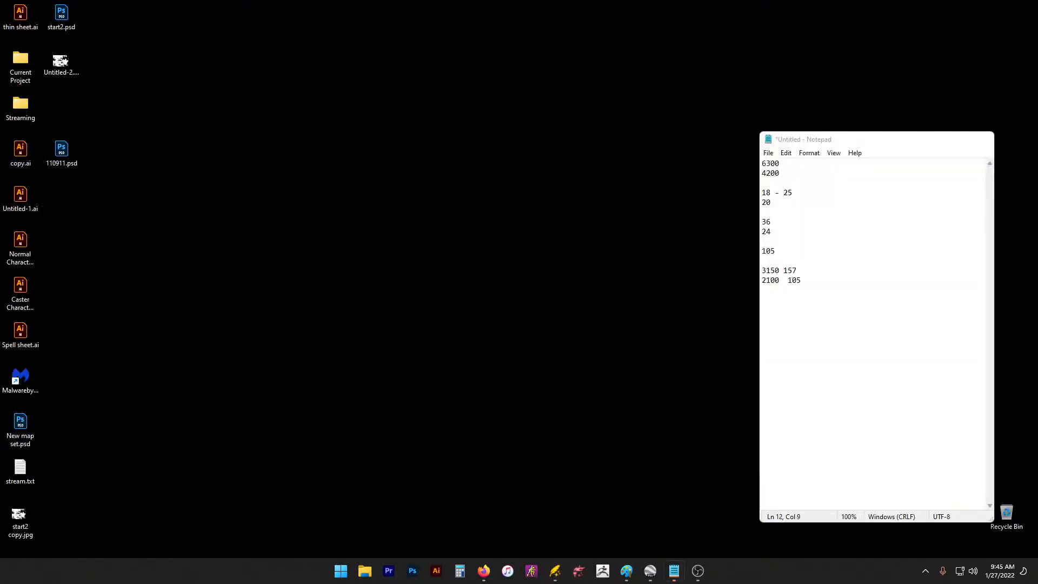
left_click(730, 514)
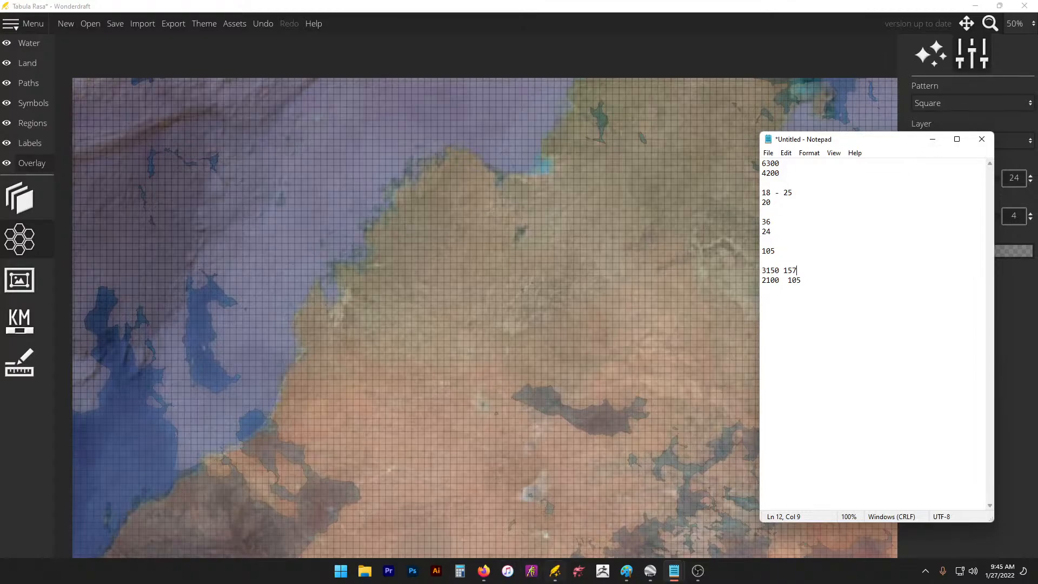
mouse_move(635, 573)
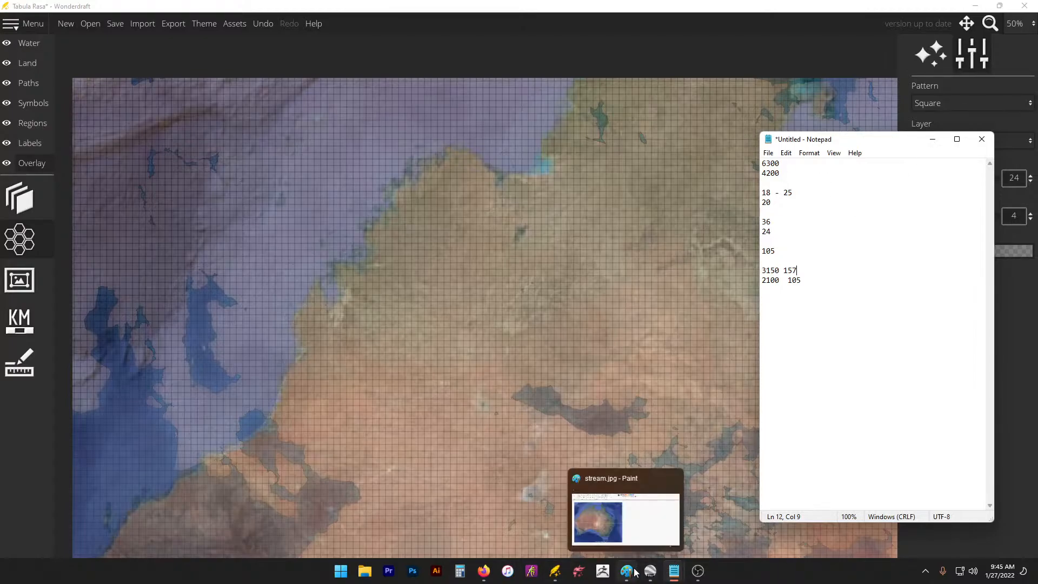
mouse_move(673, 571)
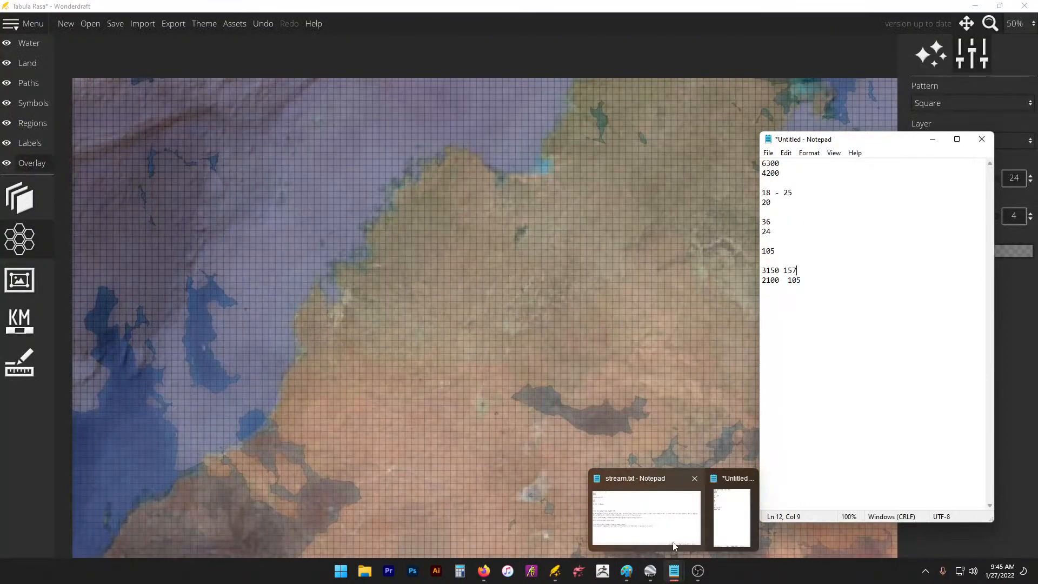
mouse_move(676, 546)
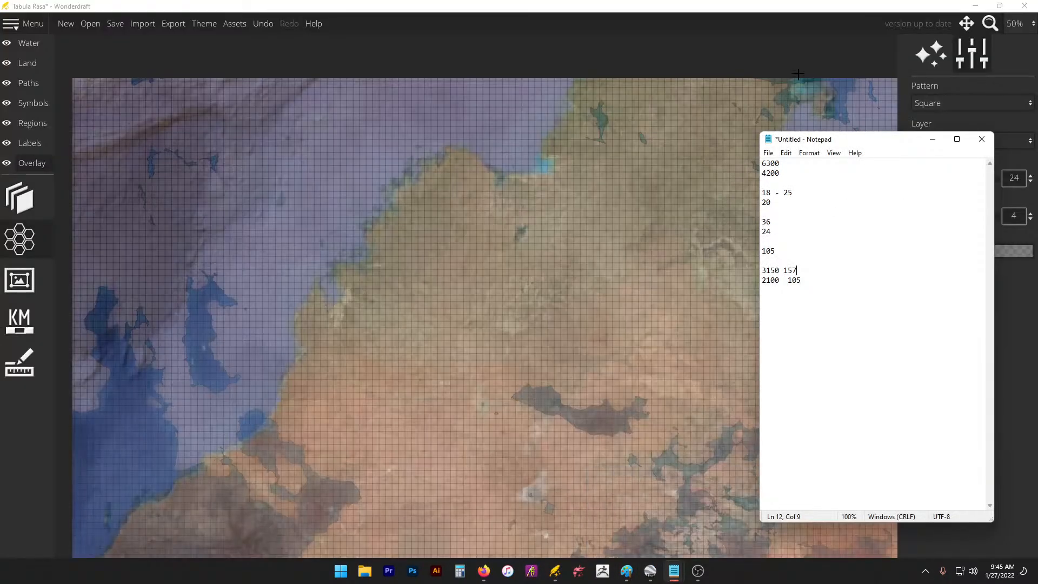
left_click(793, 46)
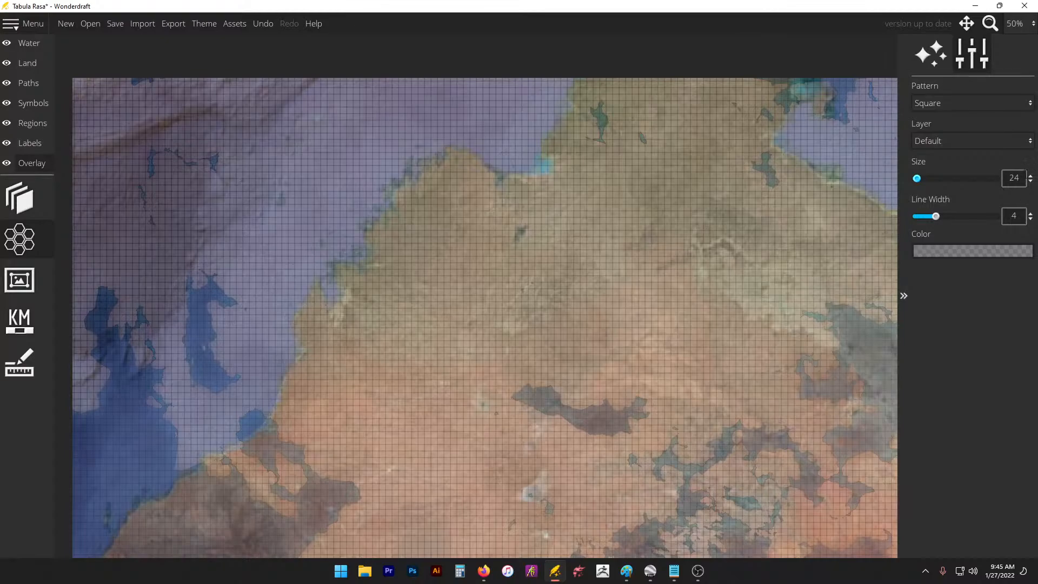
Step: Set the grid Size field to 20, checking it against the stream.txt notes across the map
double_click(1019, 178)
type("20")
key("Return")
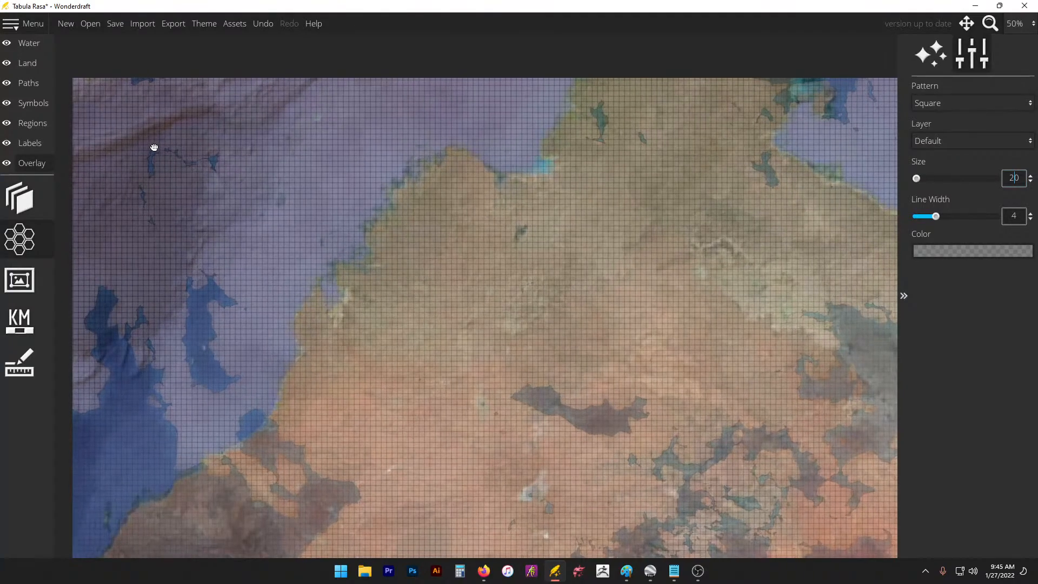
scroll(86, 79, "up", 4)
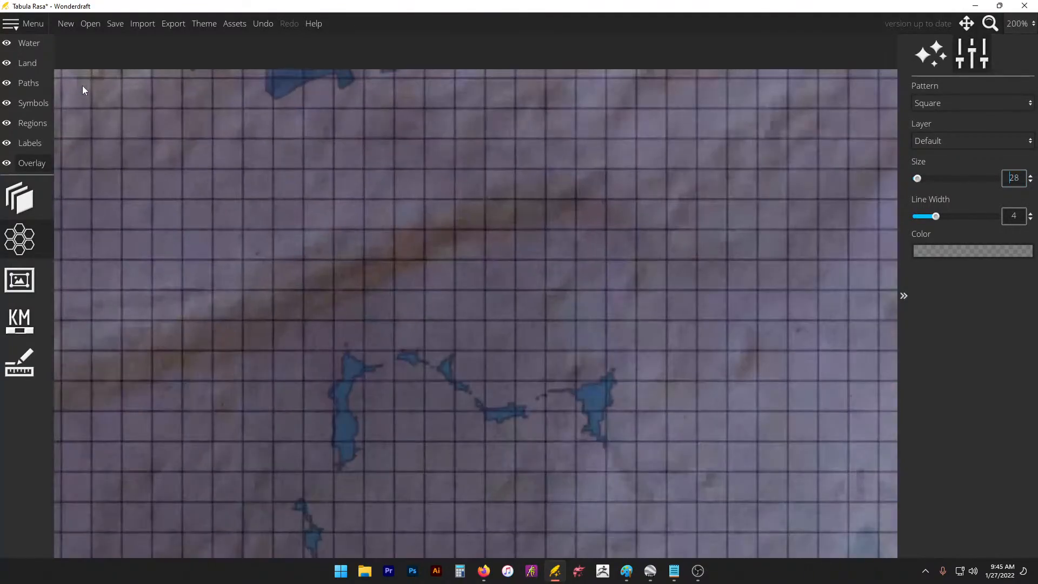
scroll(765, 281, "down", 1)
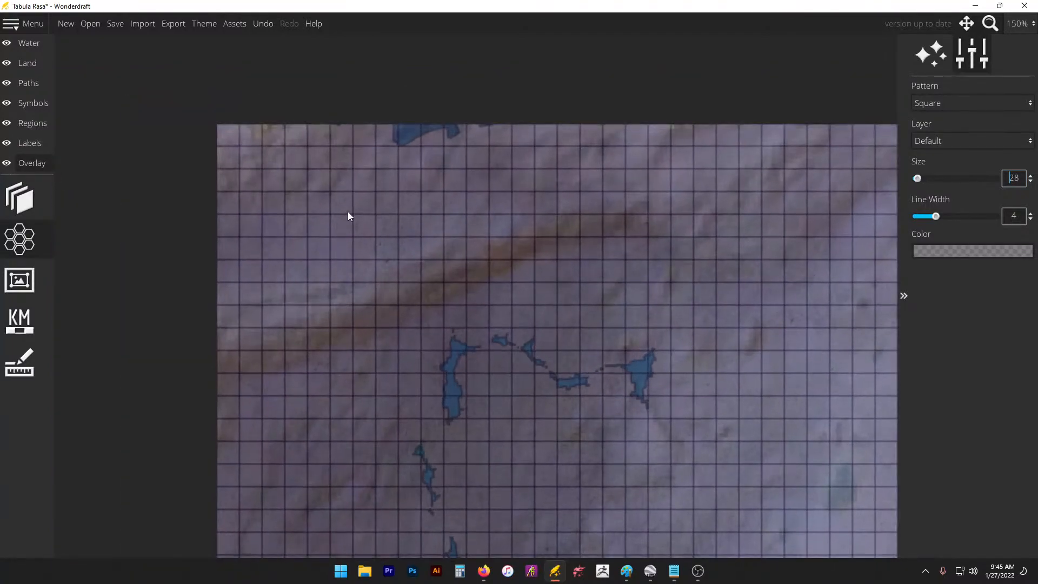
key("alt+Tab")
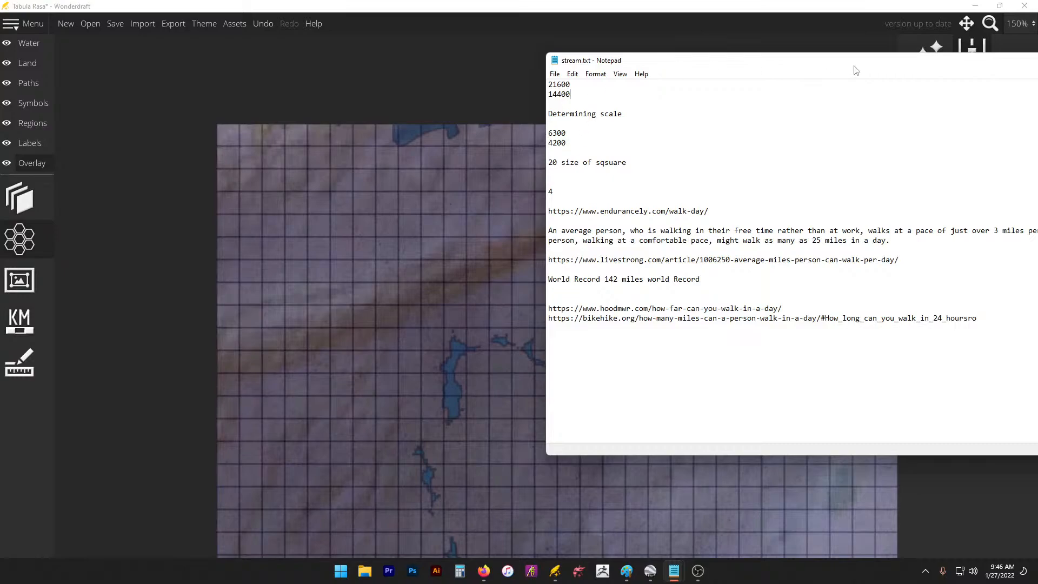
key("alt+Tab")
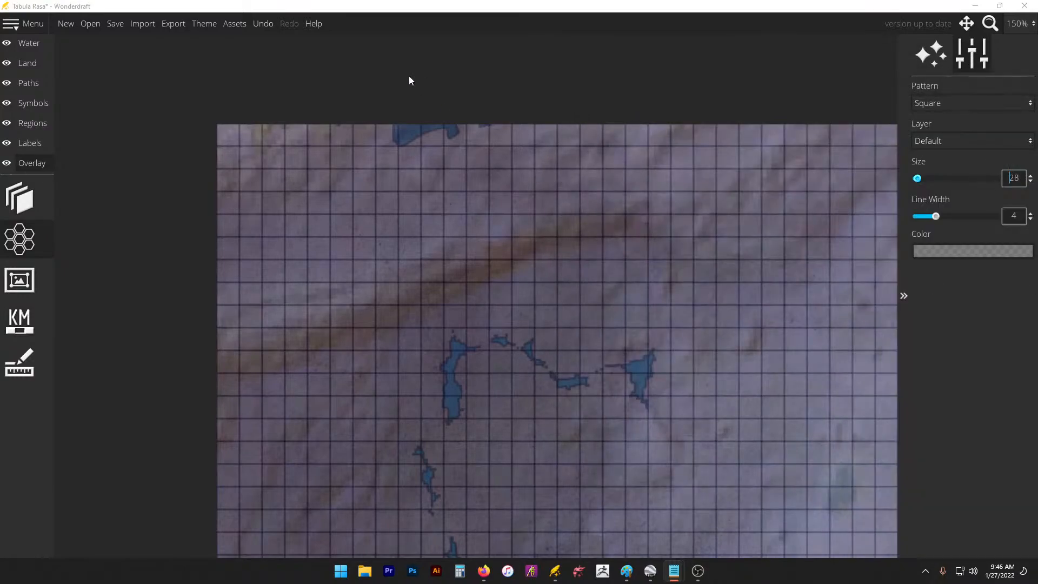
scroll(459, 84, "down", 10)
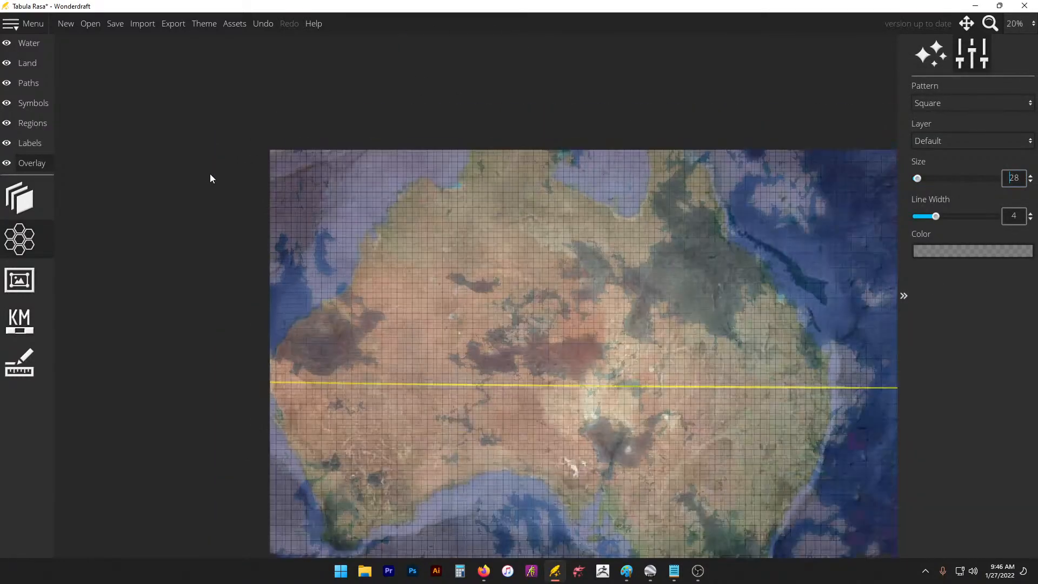
scroll(757, 184, "up", 3)
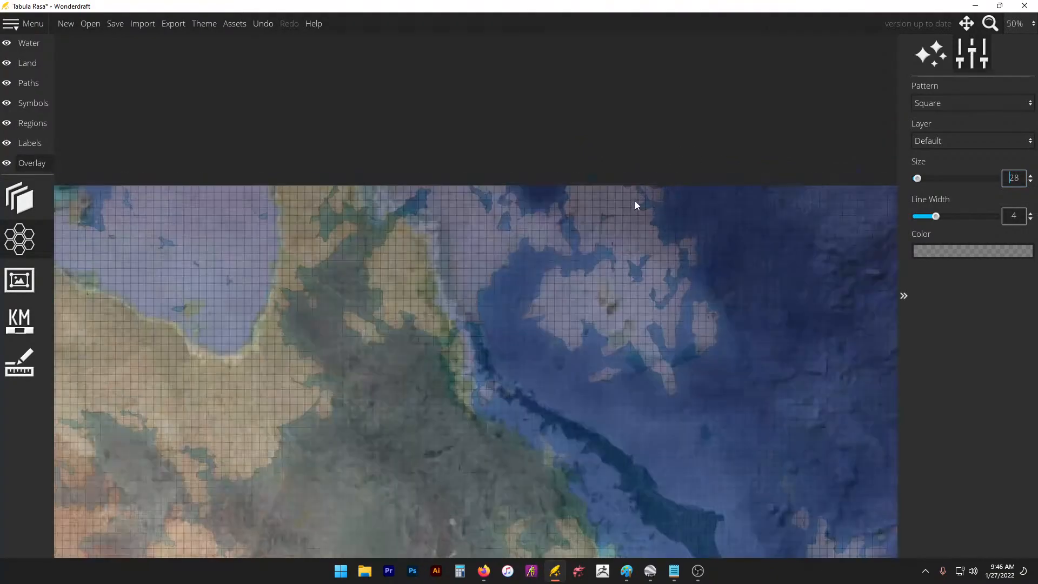
scroll(683, 160, "down", 3)
scroll(543, 487, "up", 2)
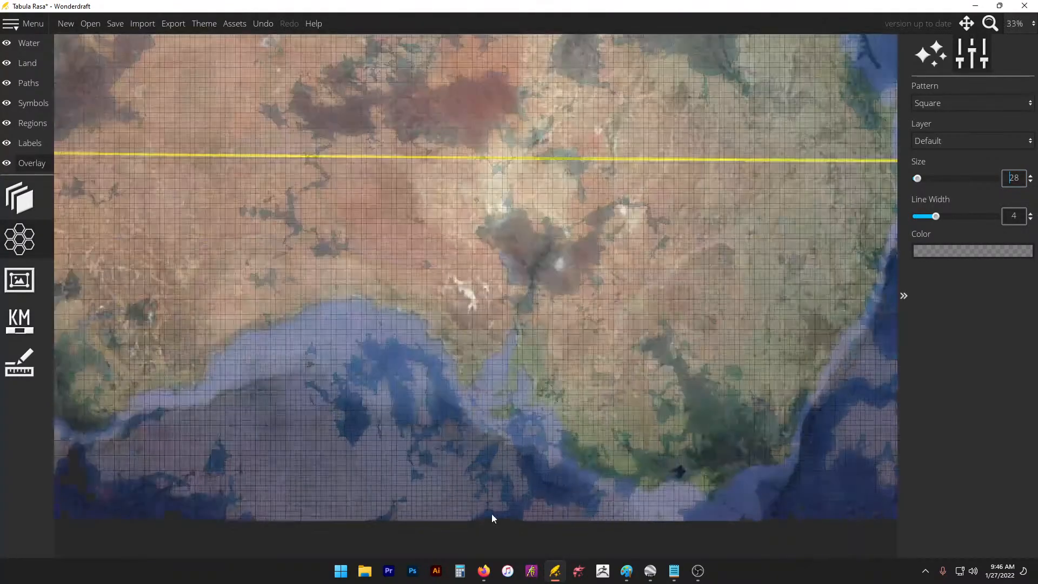
scroll(559, 493, "down", 2)
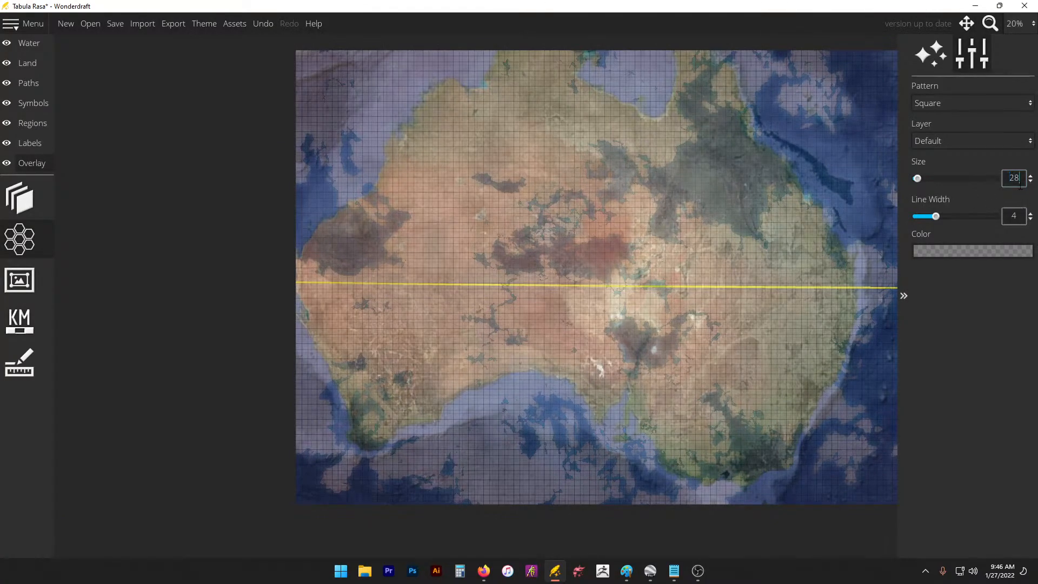
Step: Try grid sizes 16 and 40, settle on 20, and reopen the trace image settings
left_click_drag(1031, 182, 955, 195)
type("40")
key("Return")
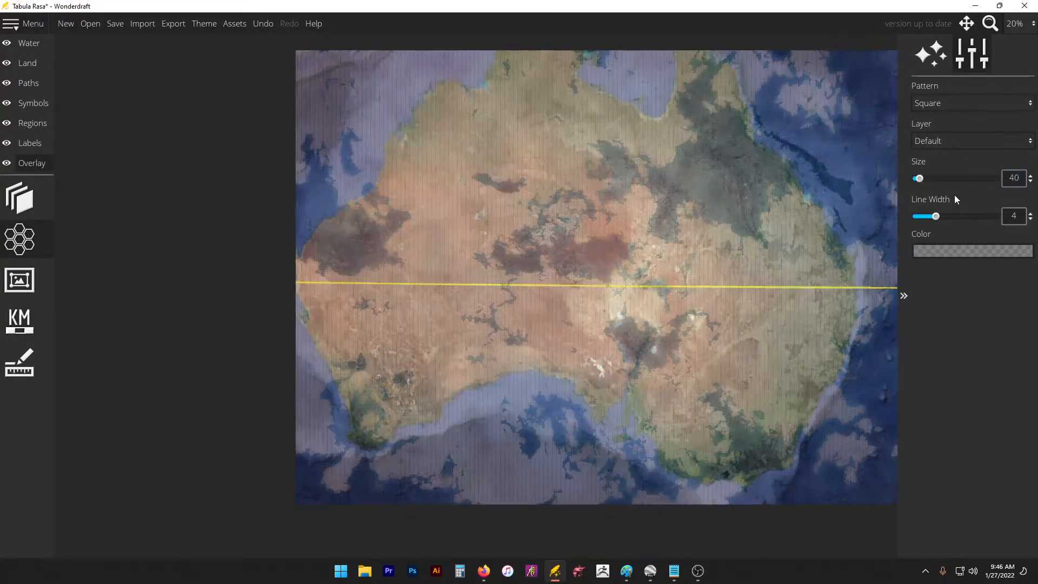
scroll(298, 78, "up", 5)
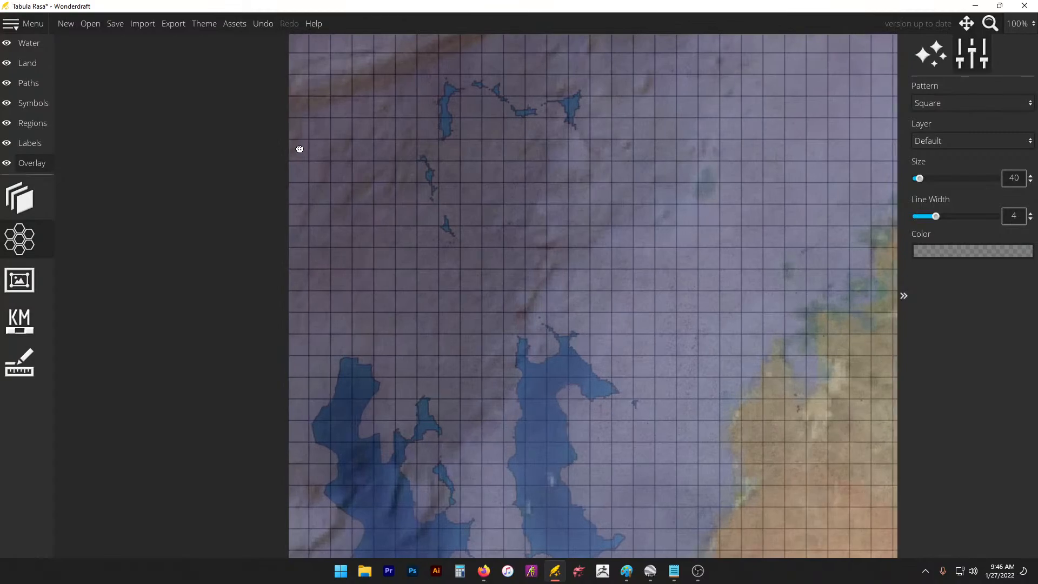
scroll(77, 189, "down", 5)
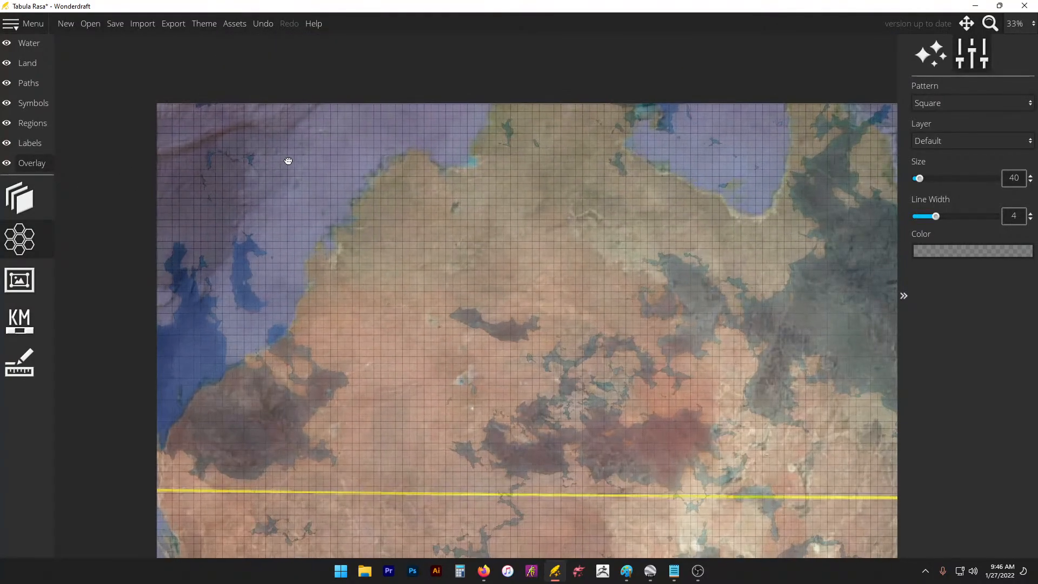
scroll(272, 134, "down", 2)
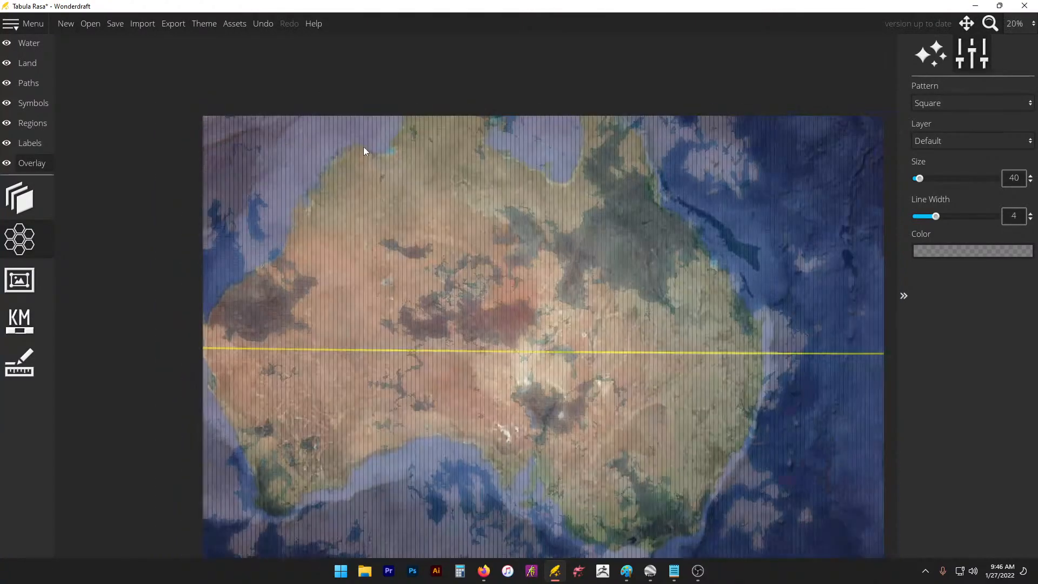
left_click_drag(1009, 178, 1019, 177)
type("20")
key("Return")
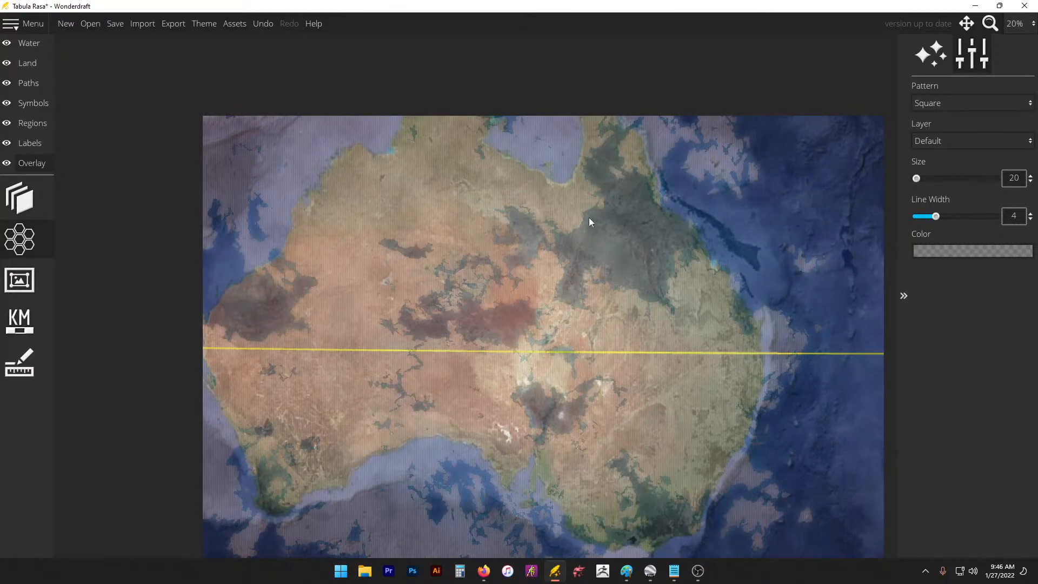
left_click(31, 191)
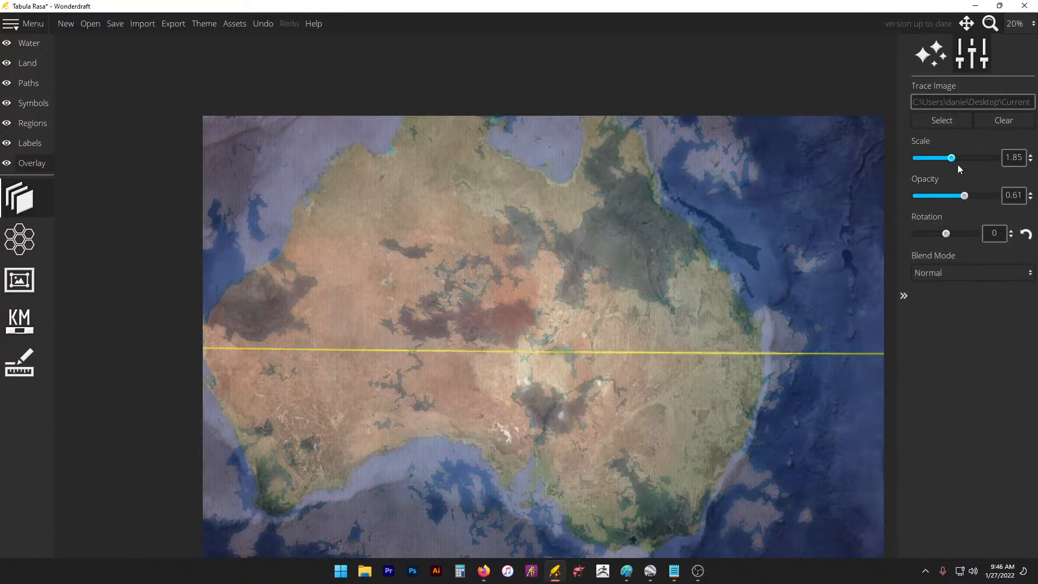
Step: Raise the trace image opacity to 1 and switch to Google Earth Pro's ruler measurement
left_click_drag(968, 194, 1006, 196)
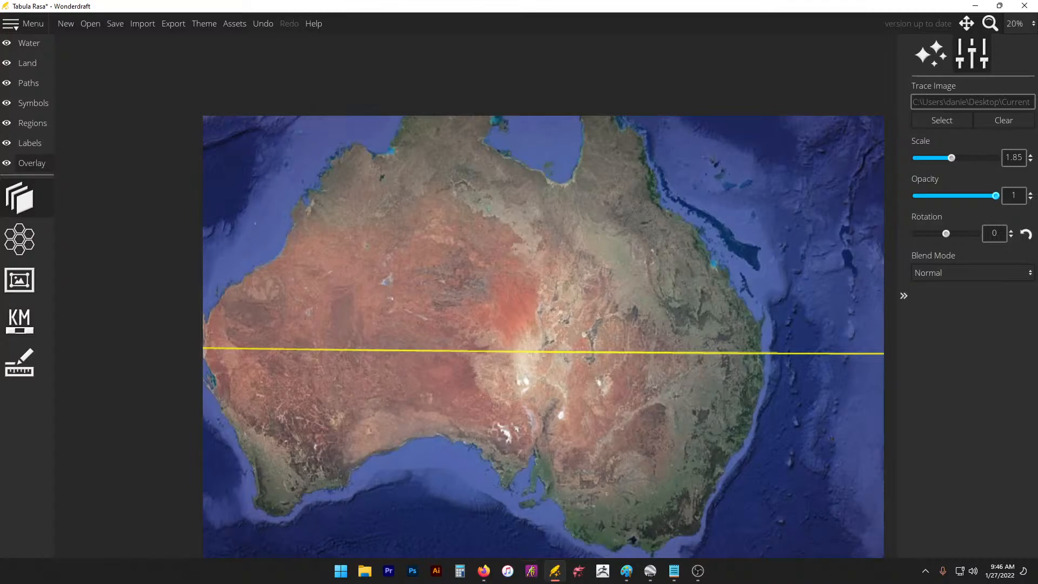
left_click(651, 572)
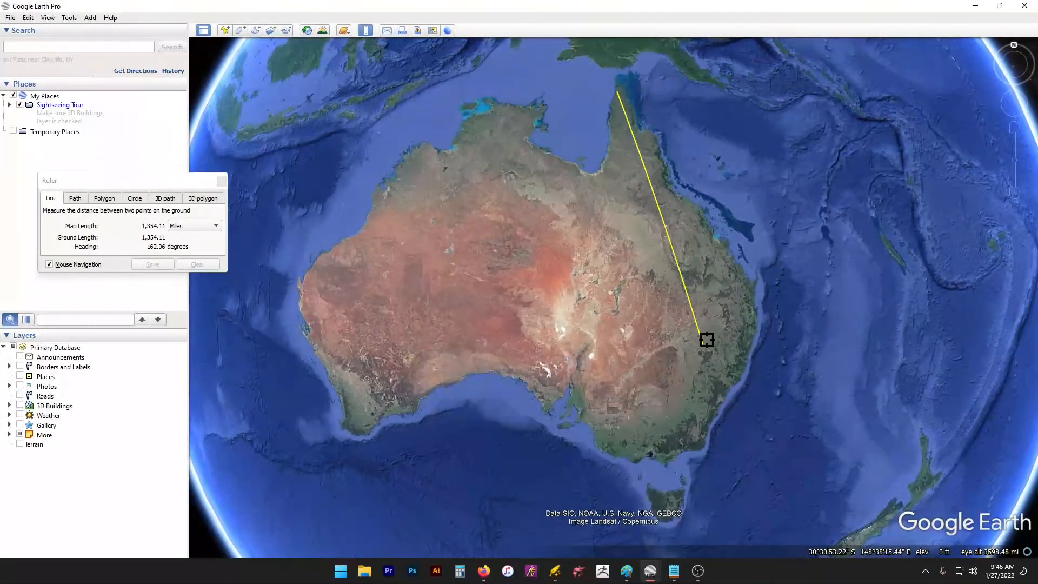
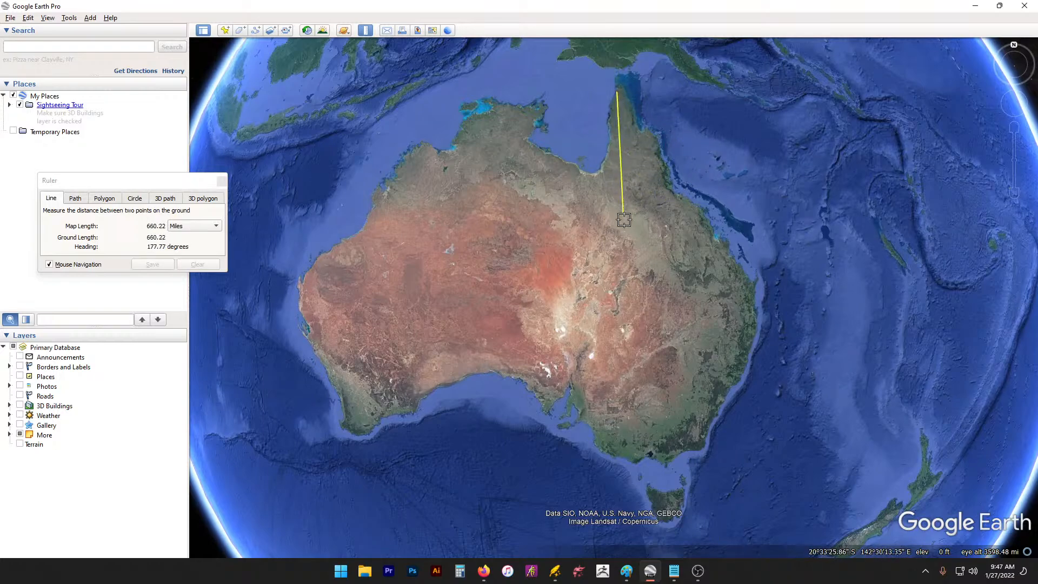
Step: Measure Australia east-west (about 2,100 miles) and north-south (about 1,042 miles) with the Ruler
left_click(733, 222)
left_click(677, 313)
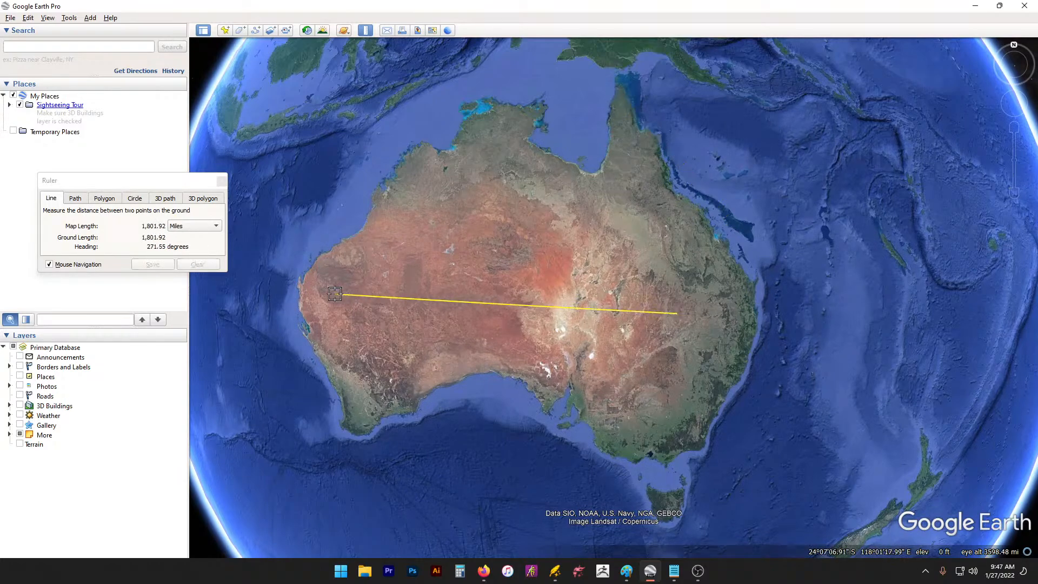
left_click(298, 295)
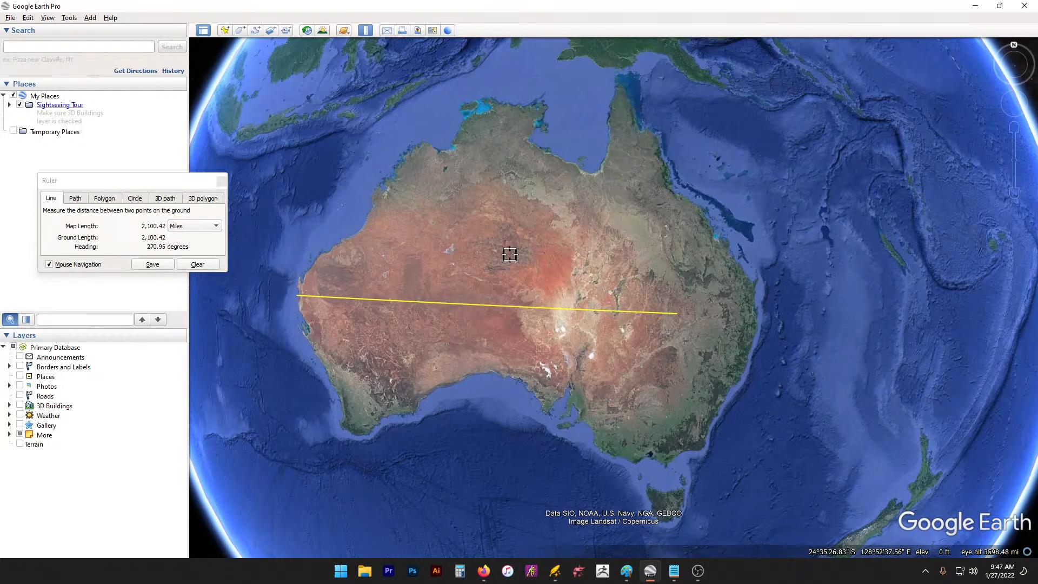
left_click(487, 149)
left_click(490, 355)
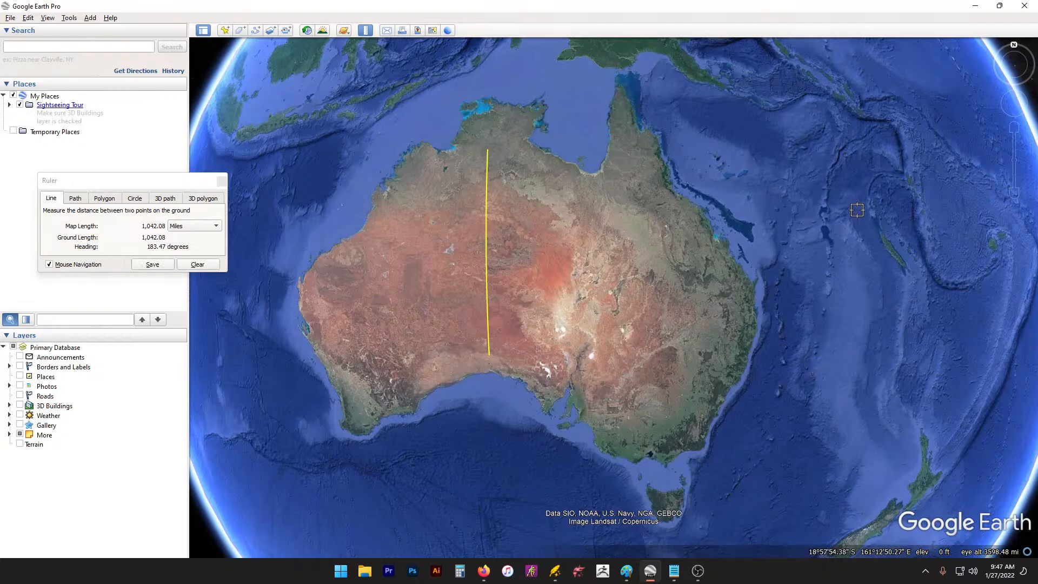
Step: Measure several United States spans, ending with a 765.64-mile line from the Great Lakes to the Gulf Coast
mouse_move(871, 194)
left_mouse_down()
mouse_move(847, 213)
mouse_move(851, 166)
mouse_move(338, 384)
left_mouse_up()
left_click_drag(887, 135, 553, 490)
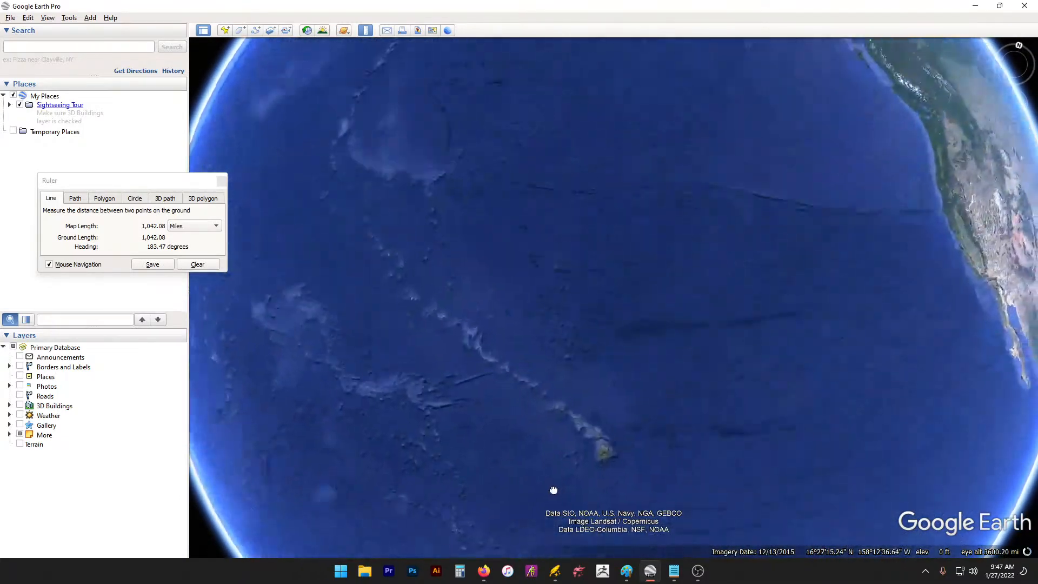
left_click_drag(741, 348, 242, 331)
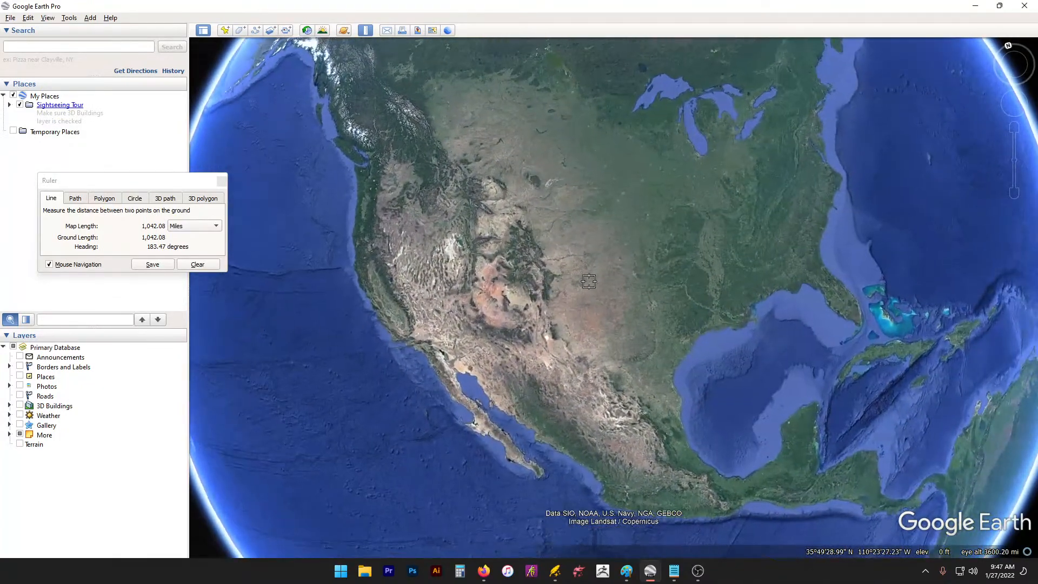
left_click_drag(934, 183, 928, 211)
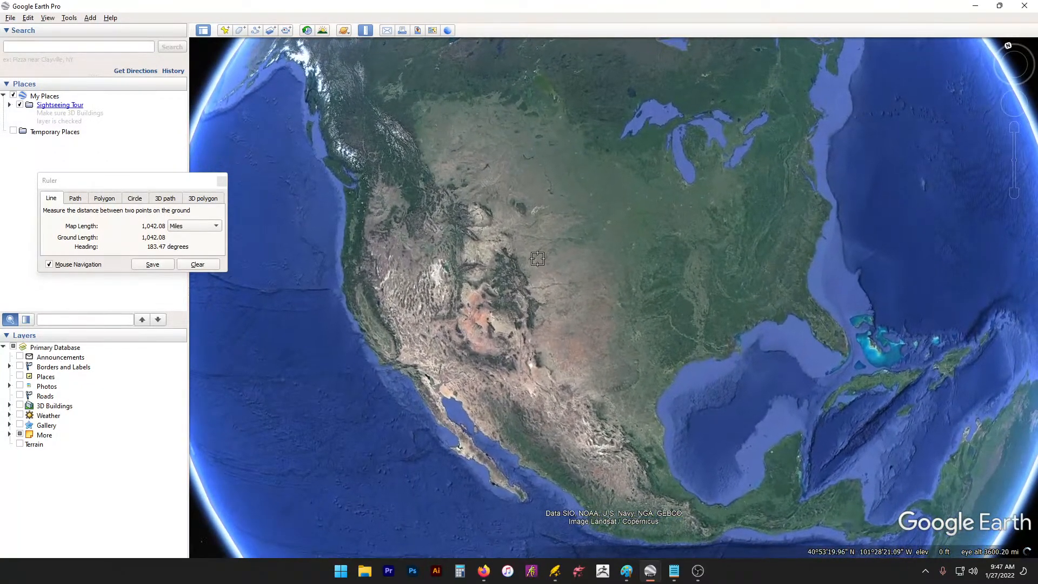
mouse_move(917, 217)
left_mouse_down()
mouse_move(911, 225)
mouse_move(924, 227)
left_mouse_up()
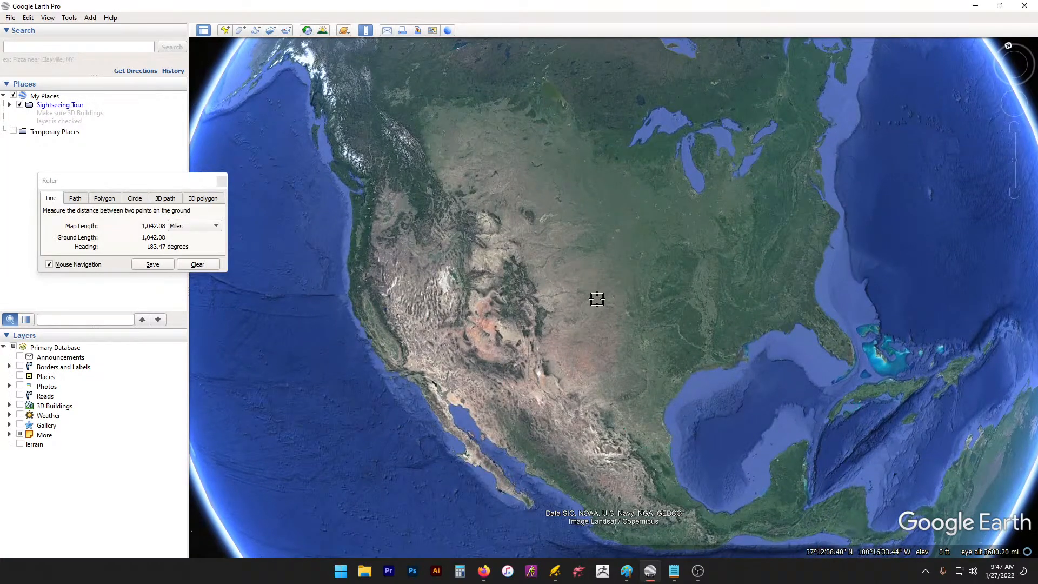
left_click(590, 301)
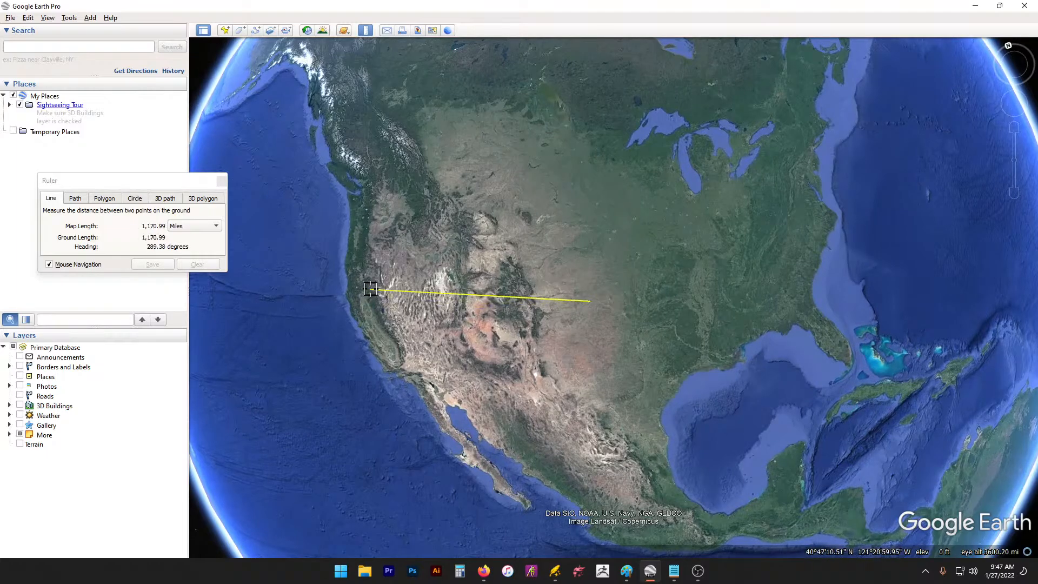
left_click(489, 189)
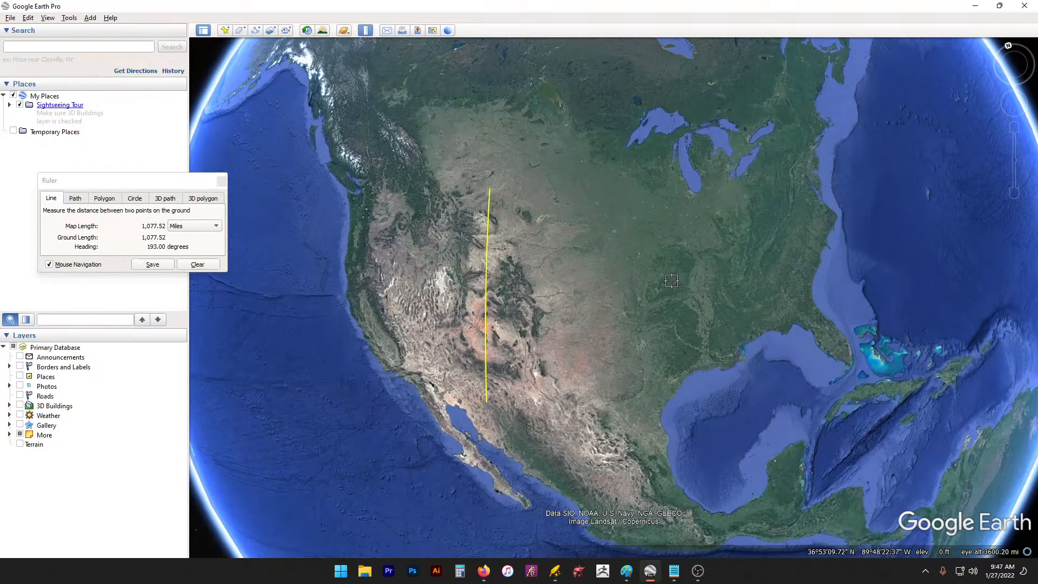
left_click(634, 282)
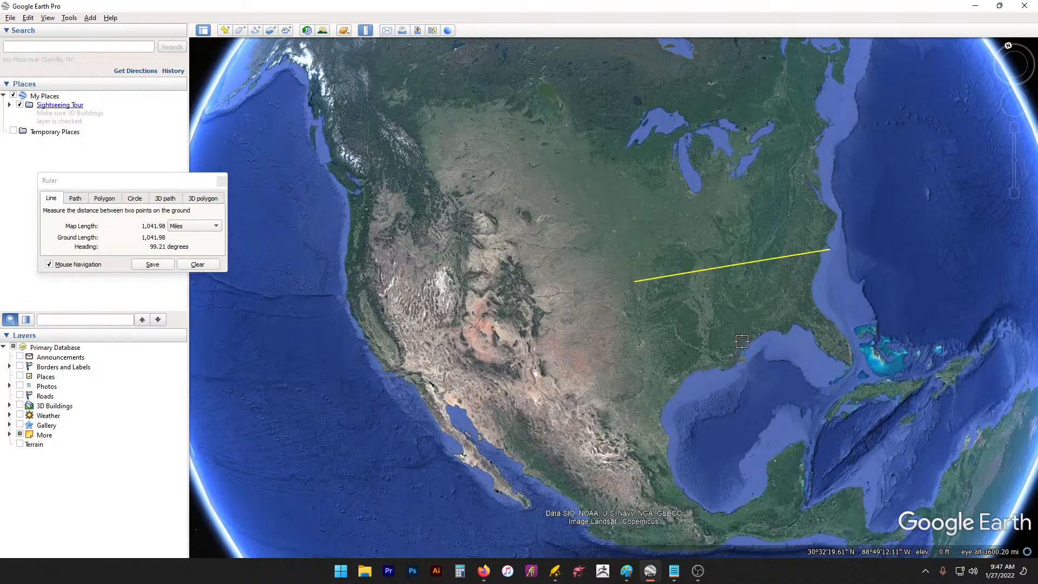
left_click(716, 243)
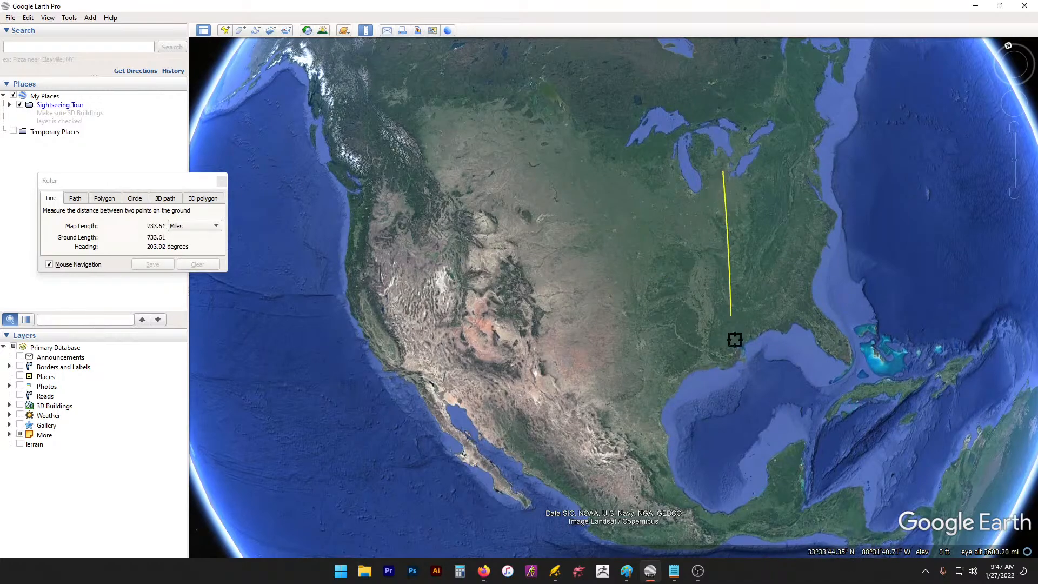
left_click(774, 316)
left_click_drag(634, 269, 805, 250)
Step: Measure California's length starting from its southern end
scroll(519, 298, "up", 2)
scroll(518, 299, "up", 2)
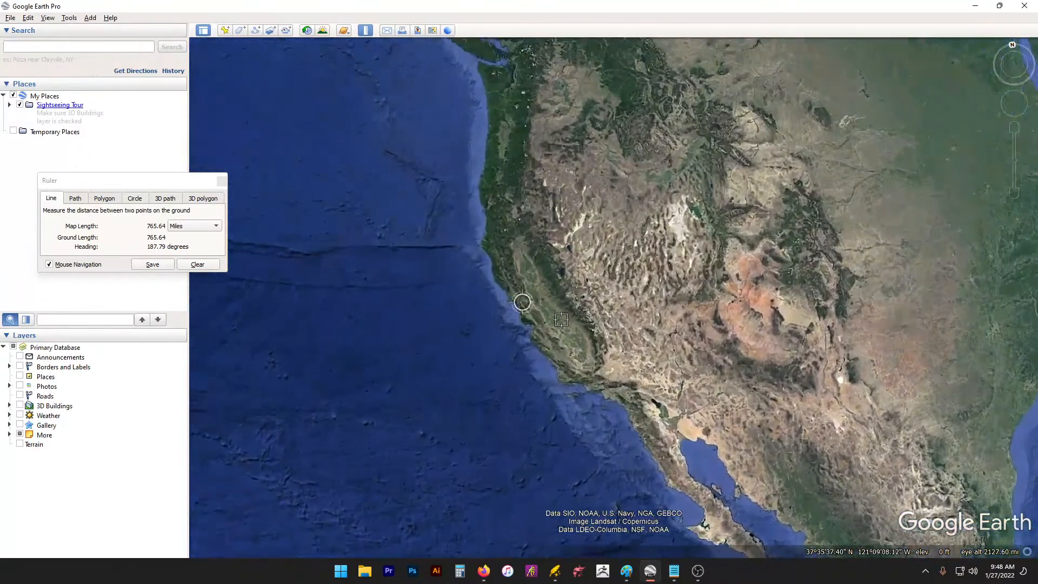
left_click(592, 372)
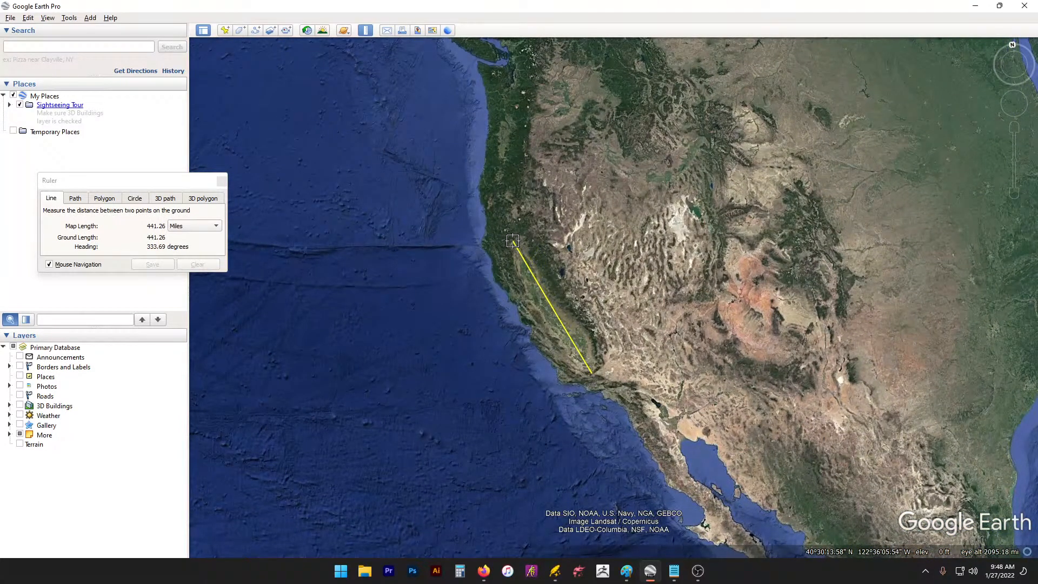
left_click_drag(715, 174, 537, 144)
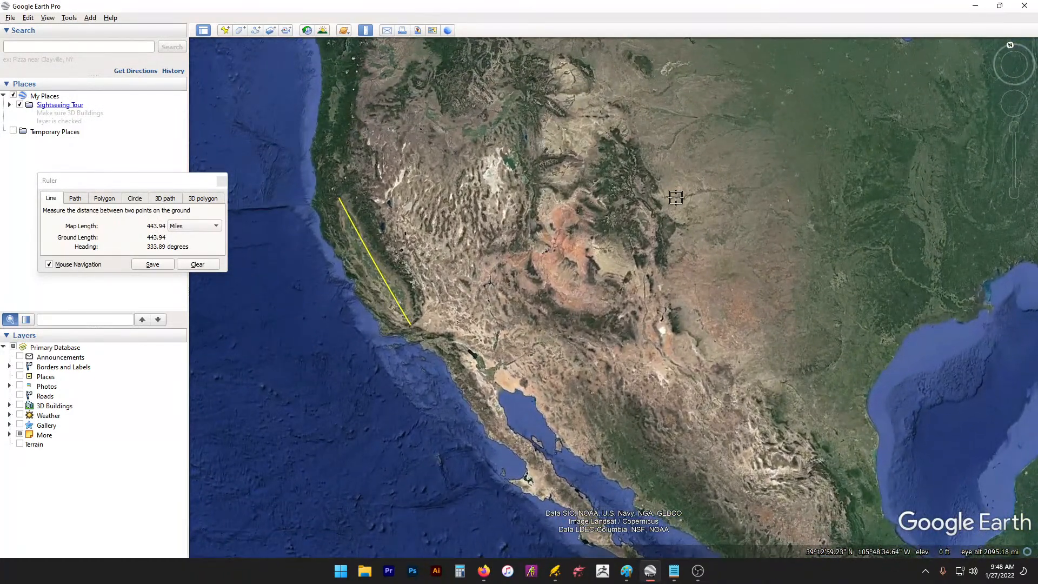
left_click_drag(676, 198, 508, 344)
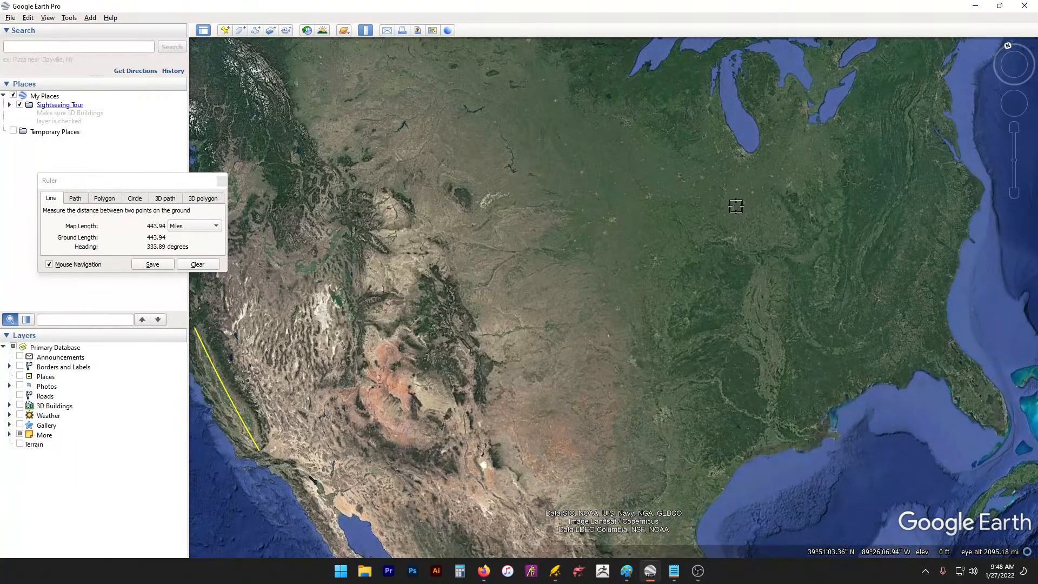
scroll(736, 205, "down", 5)
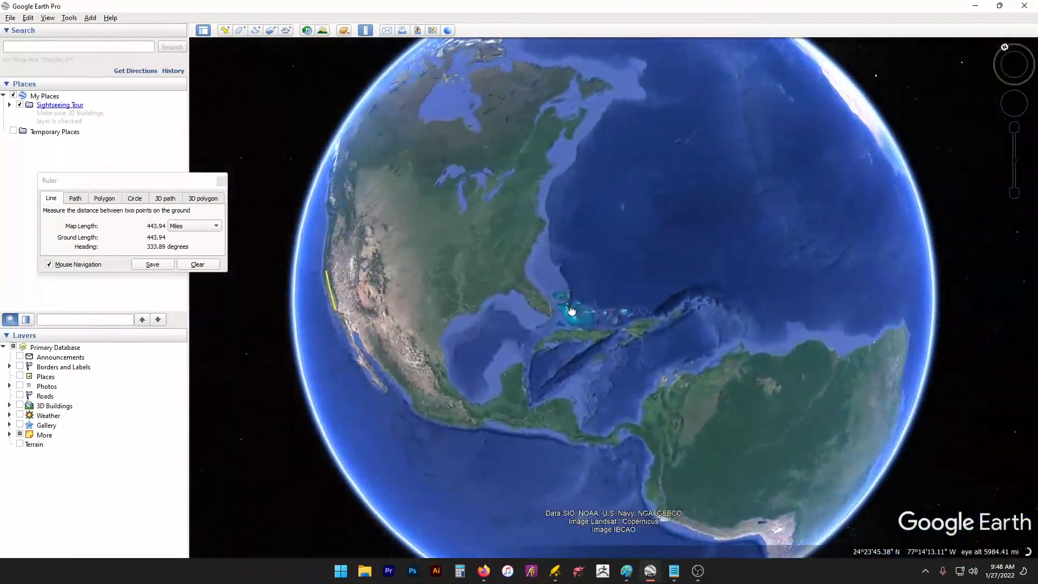
Step: Measure the Sahara from north to south, a 1,297.93-mile line
left_click_drag(572, 312, 343, 297)
left_click_drag(816, 185, 562, 370)
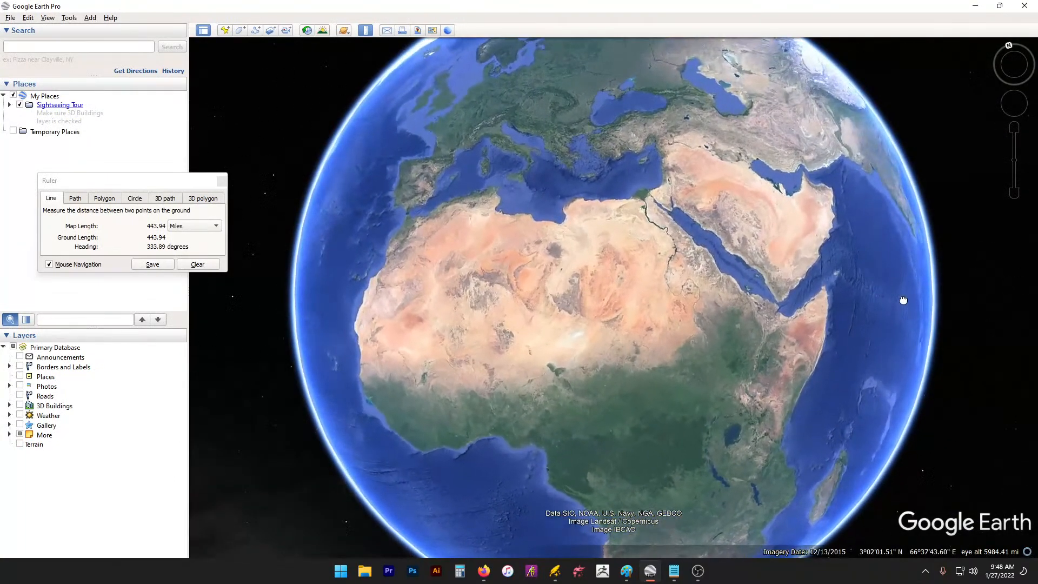
scroll(691, 371, "up", 2)
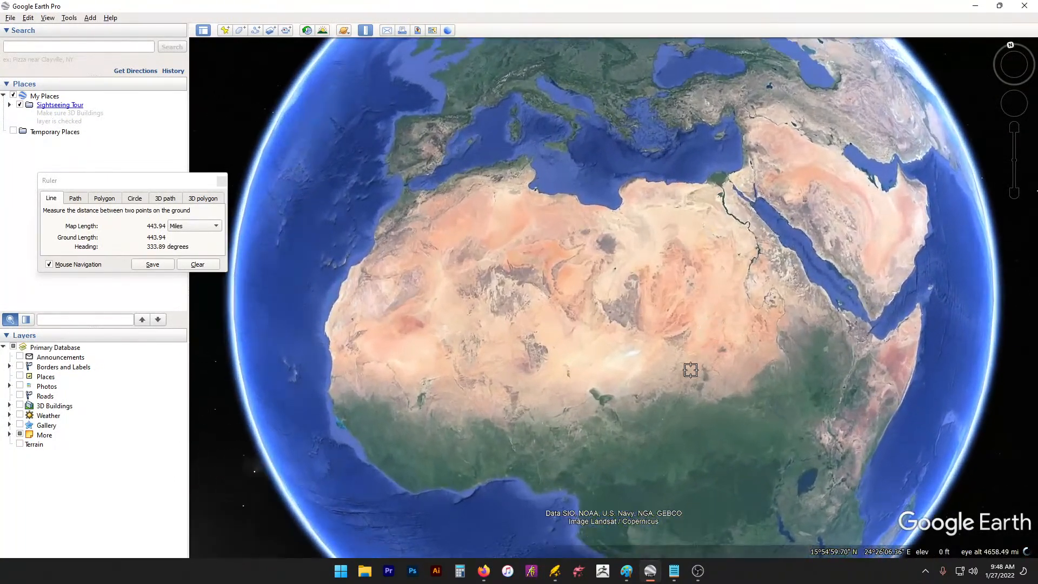
left_click(651, 187)
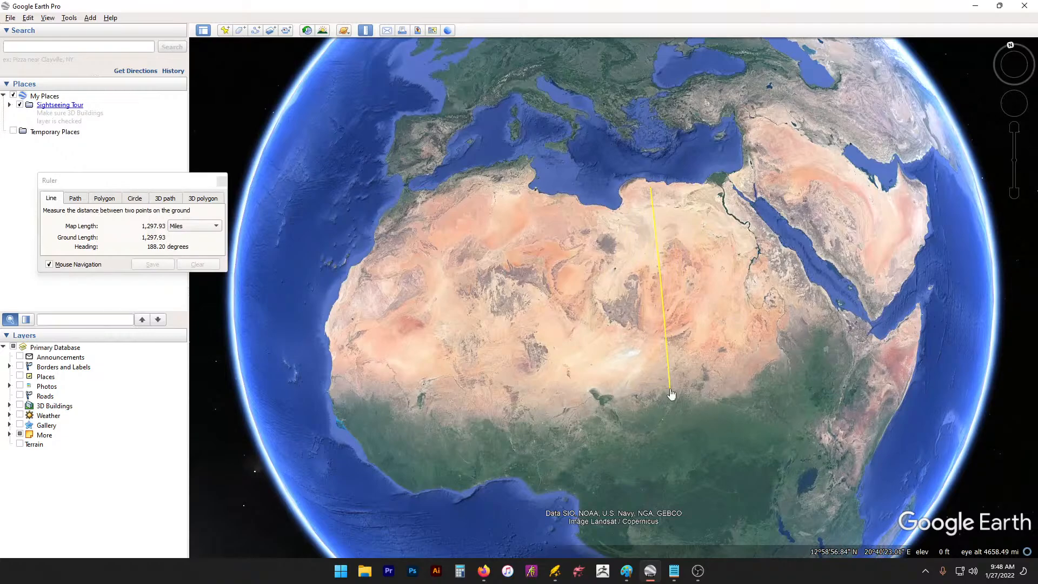
left_click(670, 389)
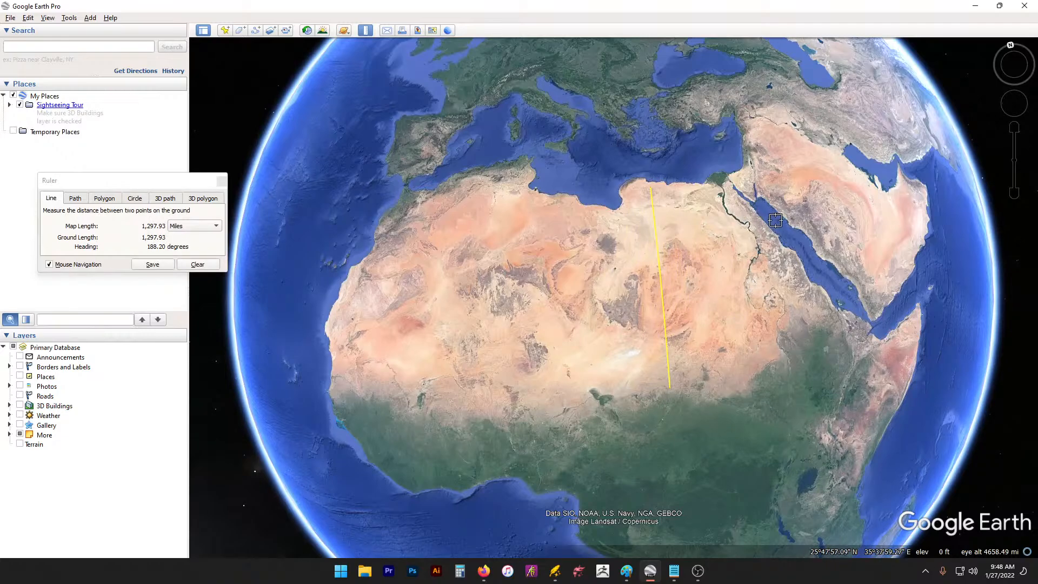
Step: Measure from Scotland to Poland, a 1,215.94-mile line
left_click_drag(808, 264, 857, 447)
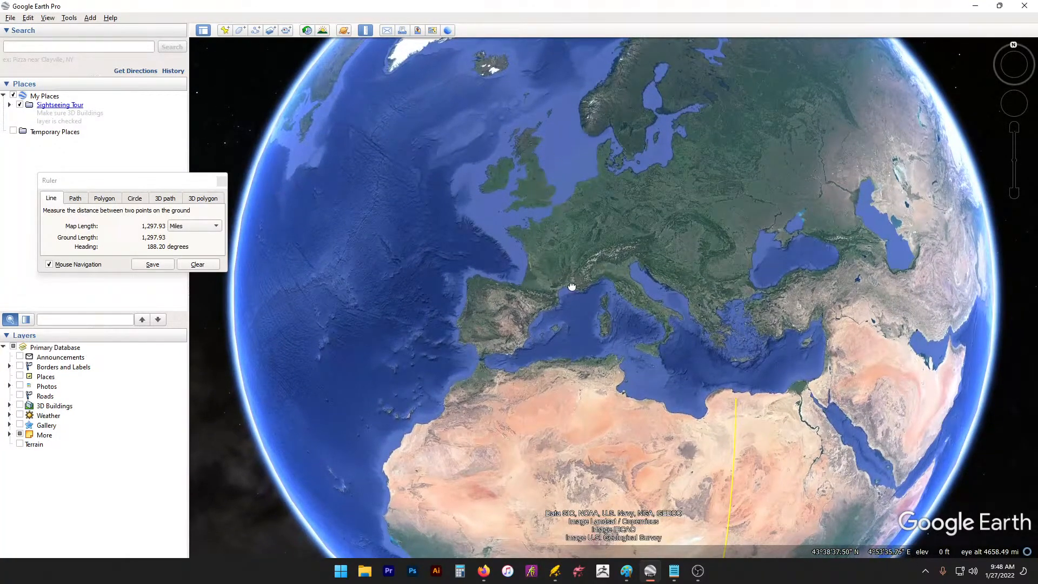
left_click(529, 130)
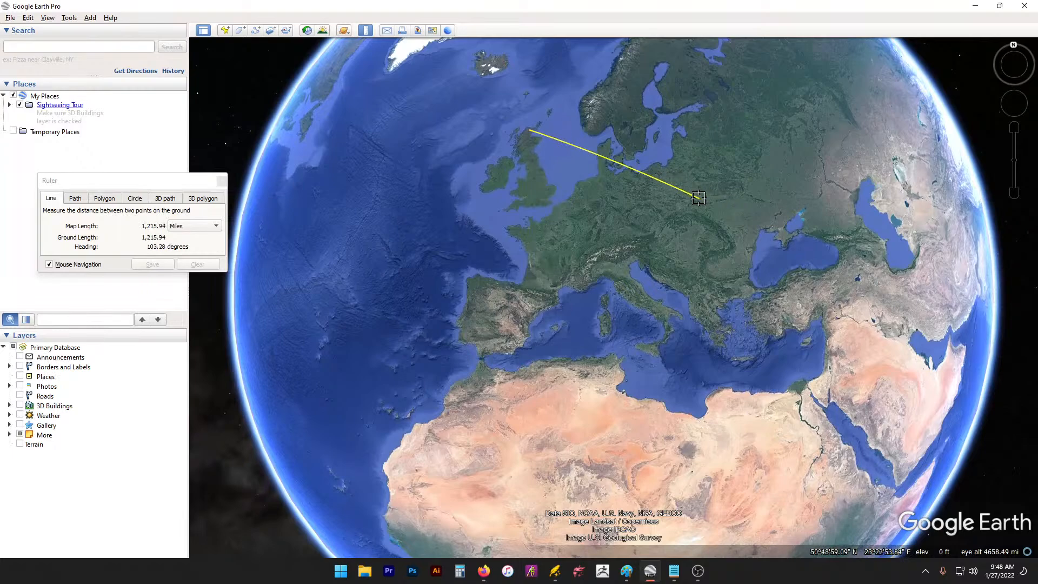
left_click(699, 198)
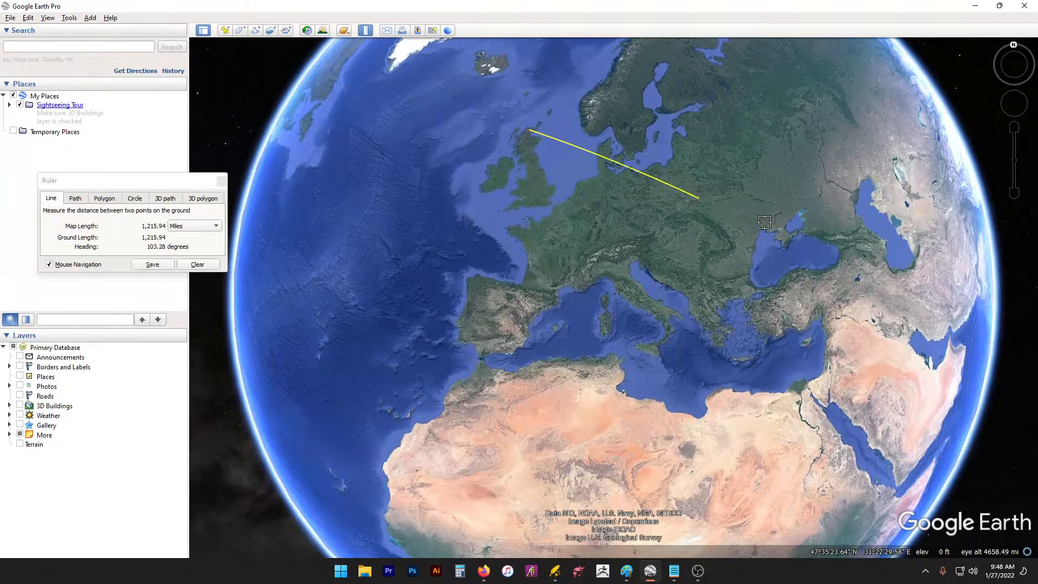
Step: Check the measurement notes in Notepad, then turn the globe toward the Middle East and Central Asia
left_click(675, 572)
left_click(735, 506)
left_click(824, 295)
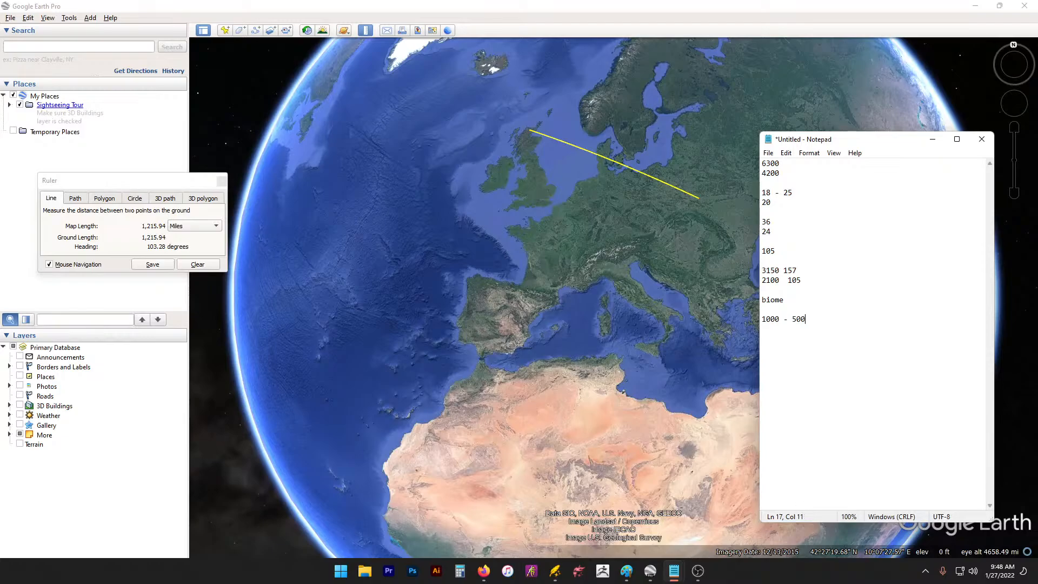
left_click_drag(694, 147, 348, 201)
left_click_drag(993, 276, 987, 174)
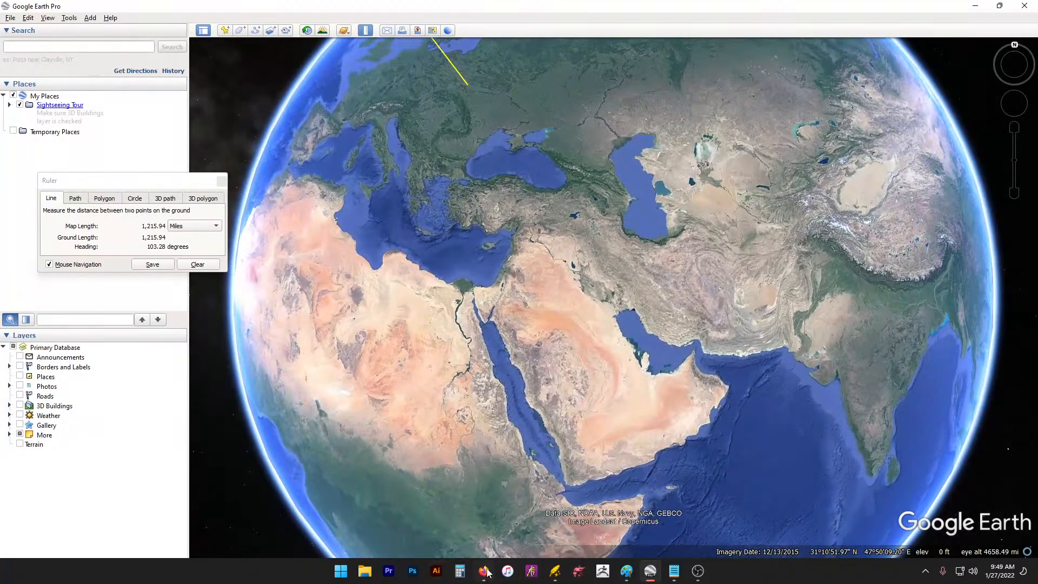
left_click(486, 571)
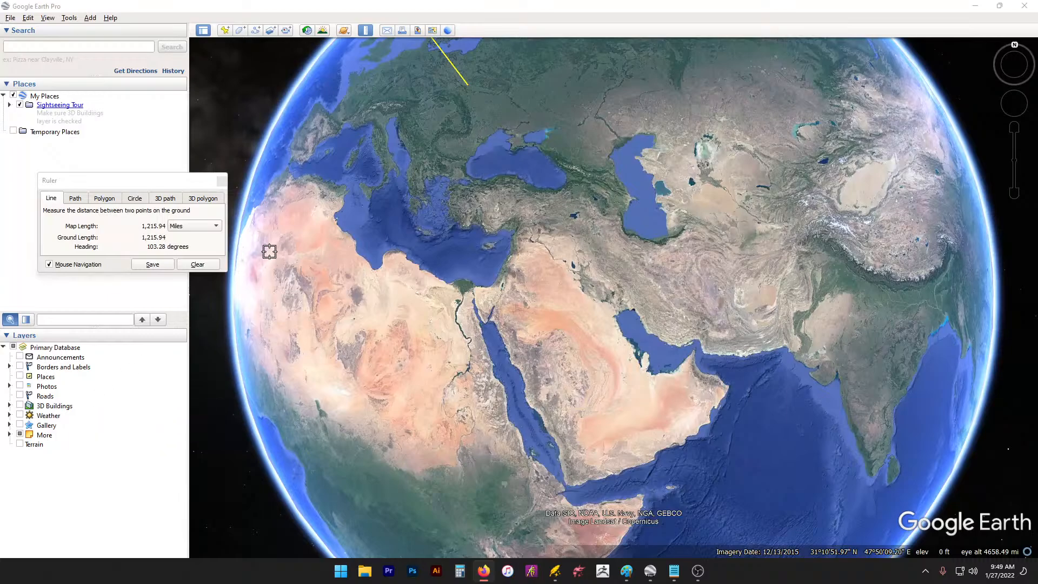
Step: Search Firefox for 'biomes earth' and view the image results
left_click_drag(479, 254, 455, 1)
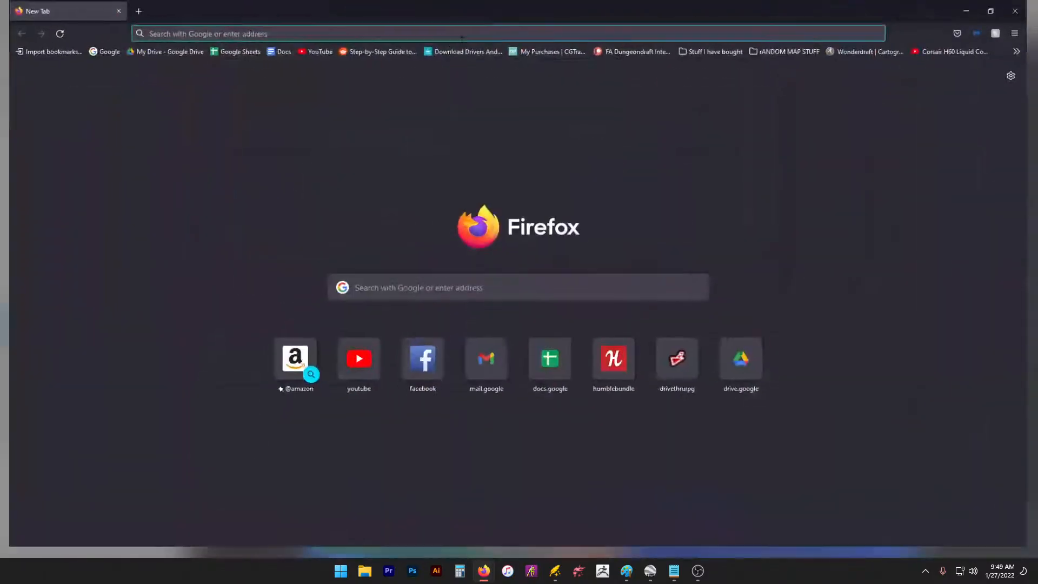
type("biomes")
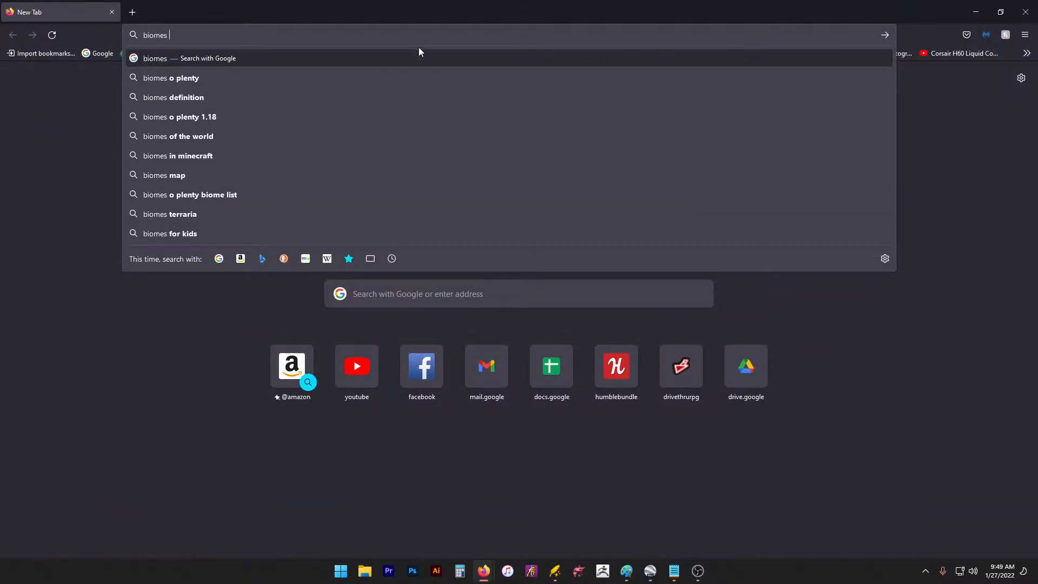
type(" ea")
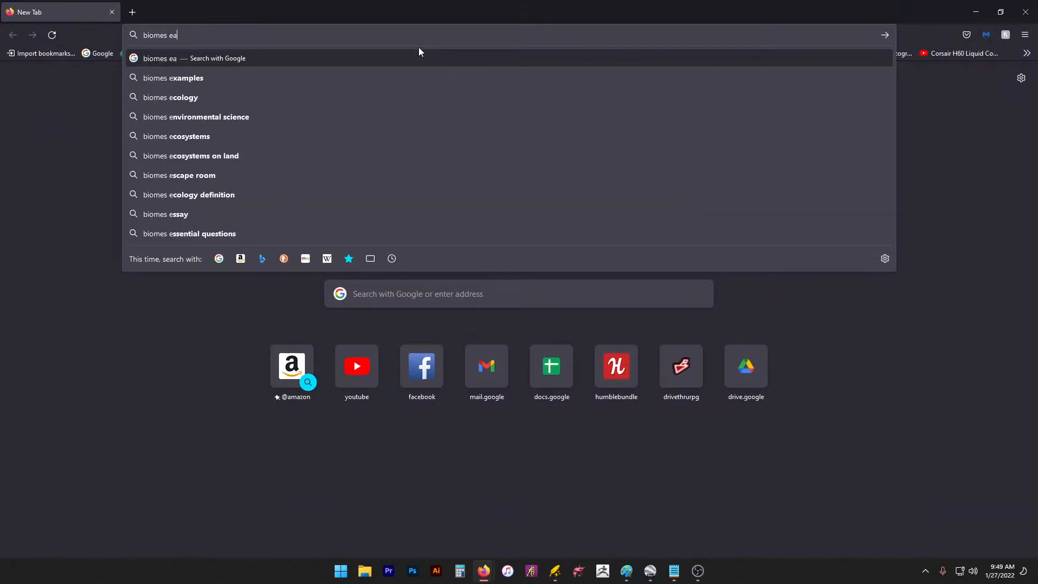
type("rth")
key("Return")
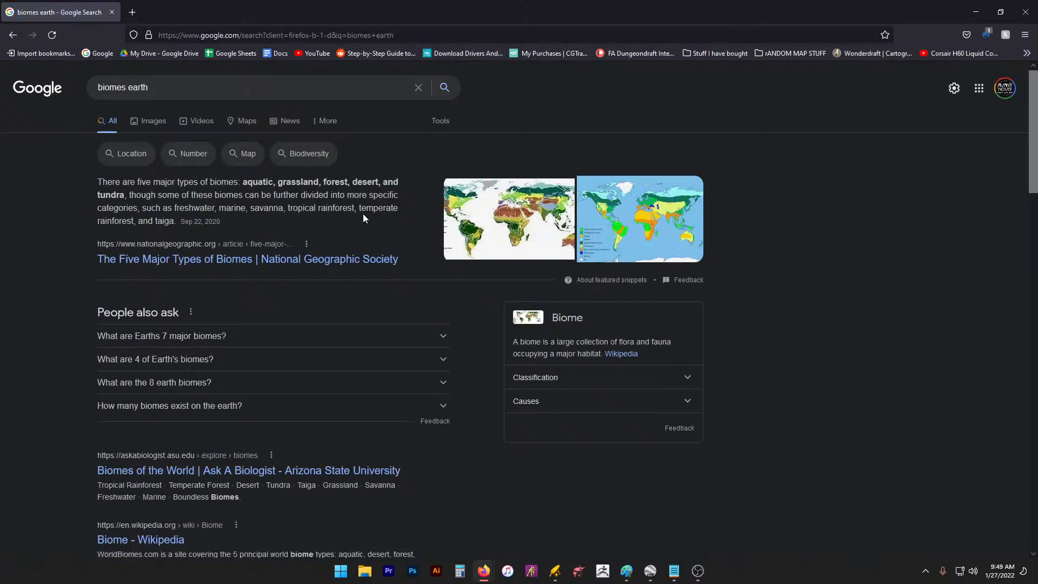
left_click(539, 223)
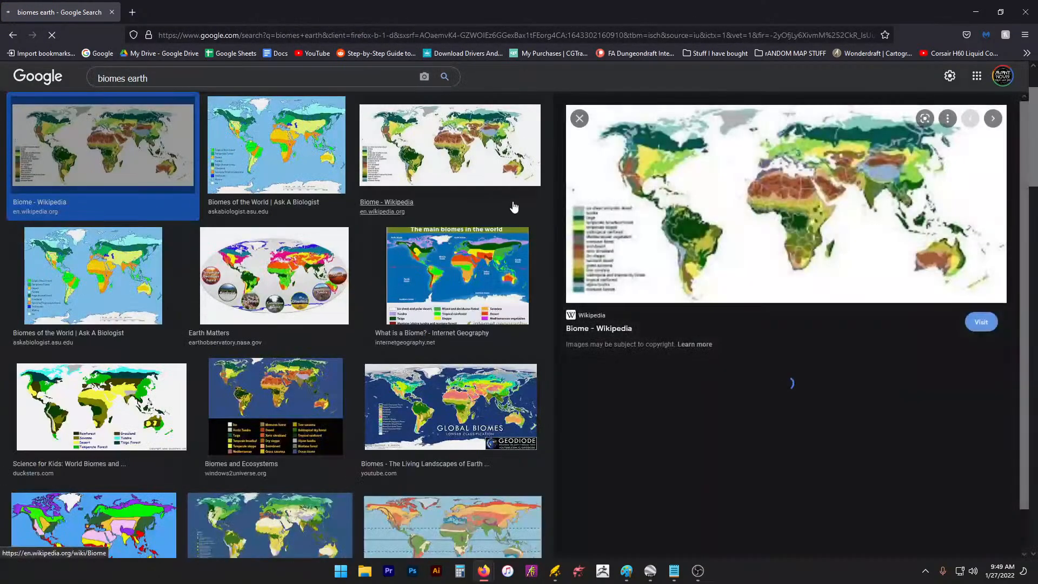
Step: Open the full-size Vegetation.png world biome map from the Wikipedia Biome article
left_click(866, 193)
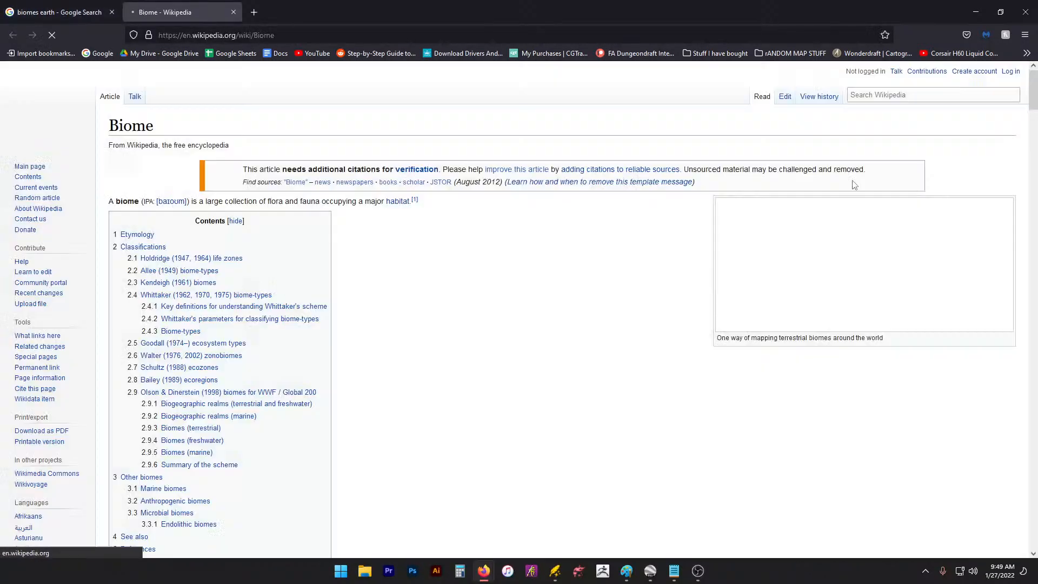
left_click(787, 240)
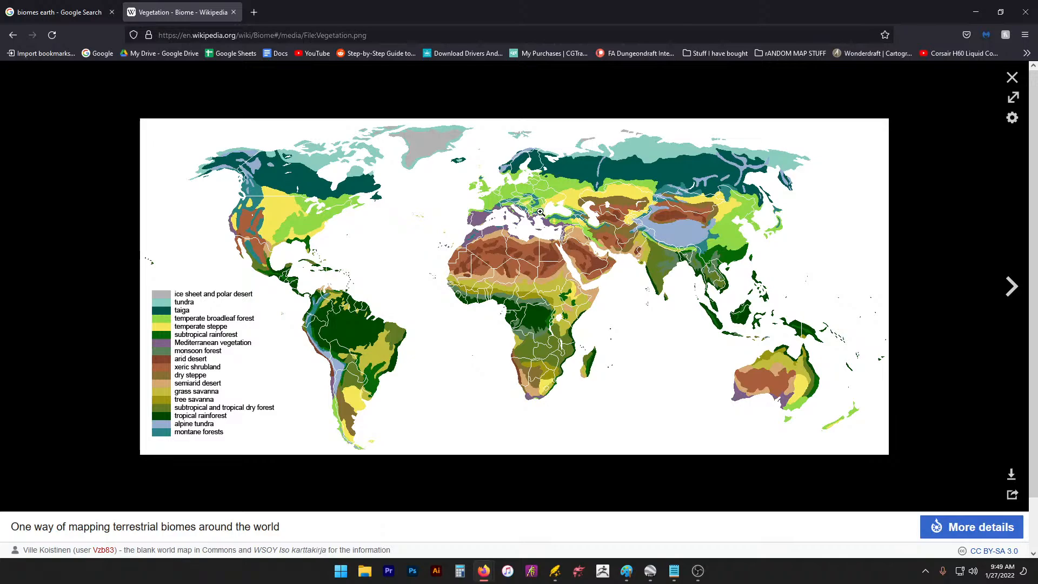
left_click(491, 193)
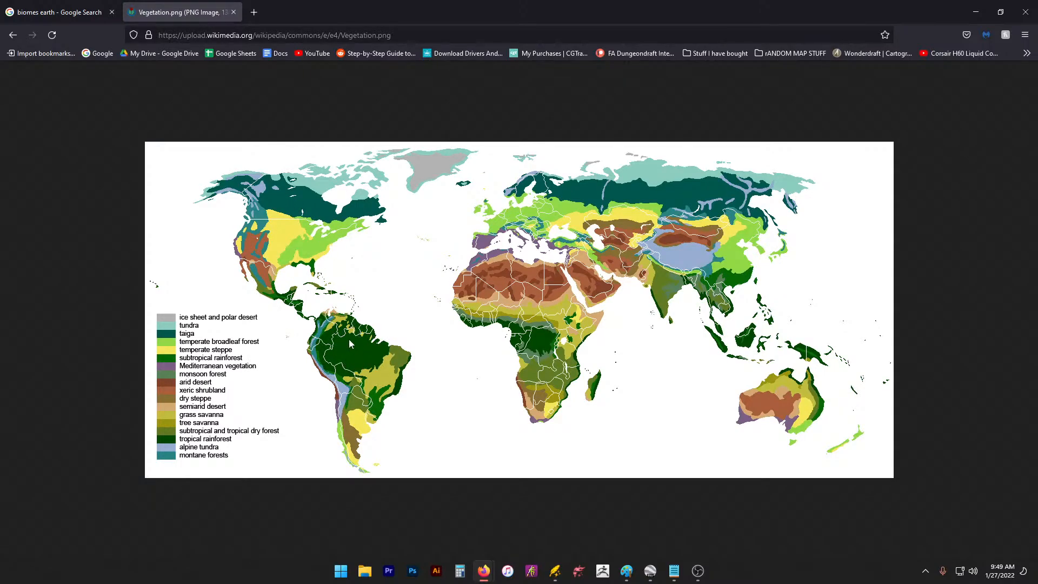
left_click(976, 12)
left_click_drag(519, 360, 617, 313)
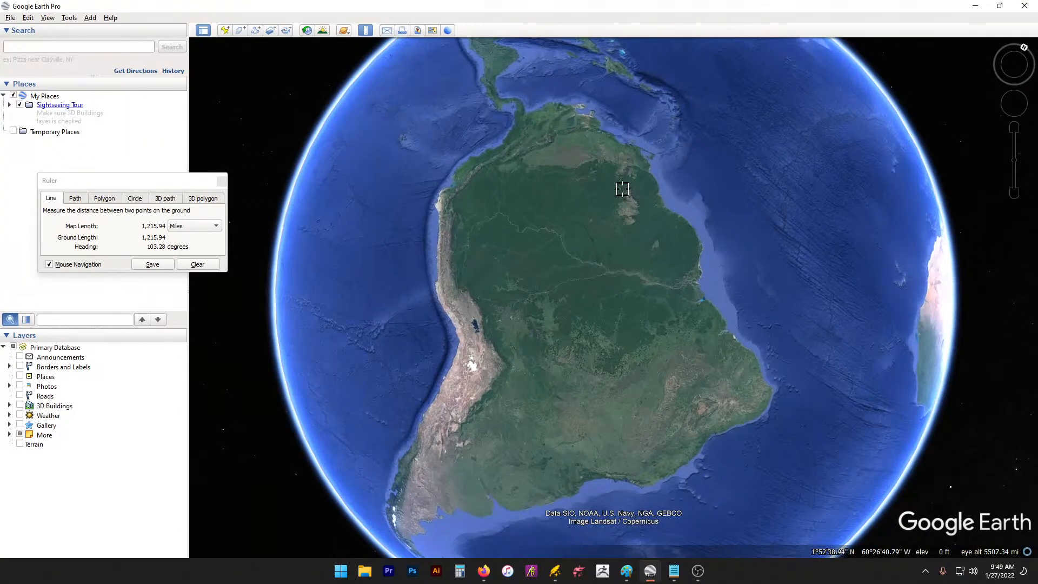
Step: Measure across South America, ending with a 2,101.70-mile line from eastern Brazil to the west coast
left_click(622, 167)
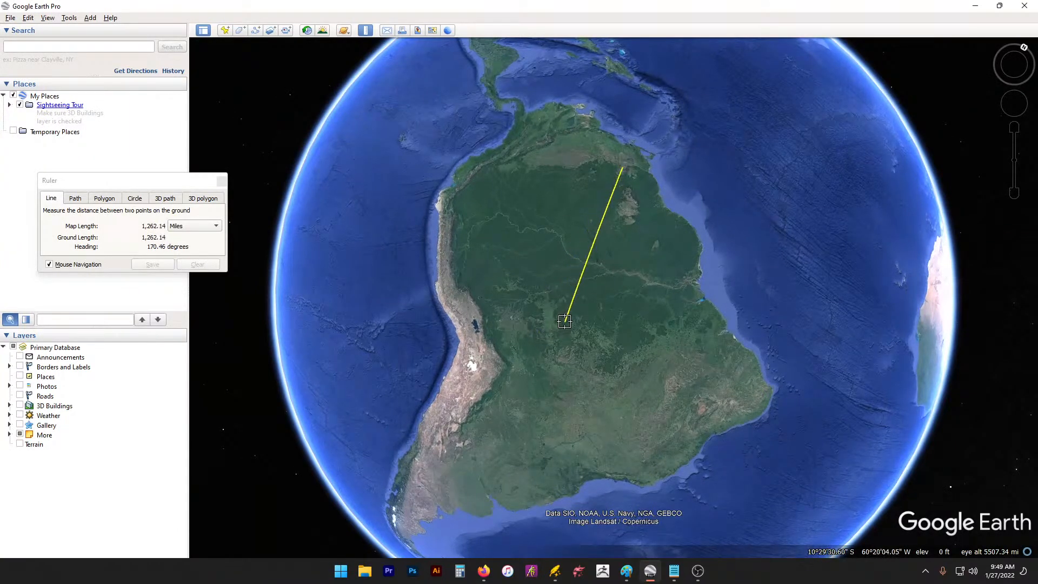
left_click(599, 244)
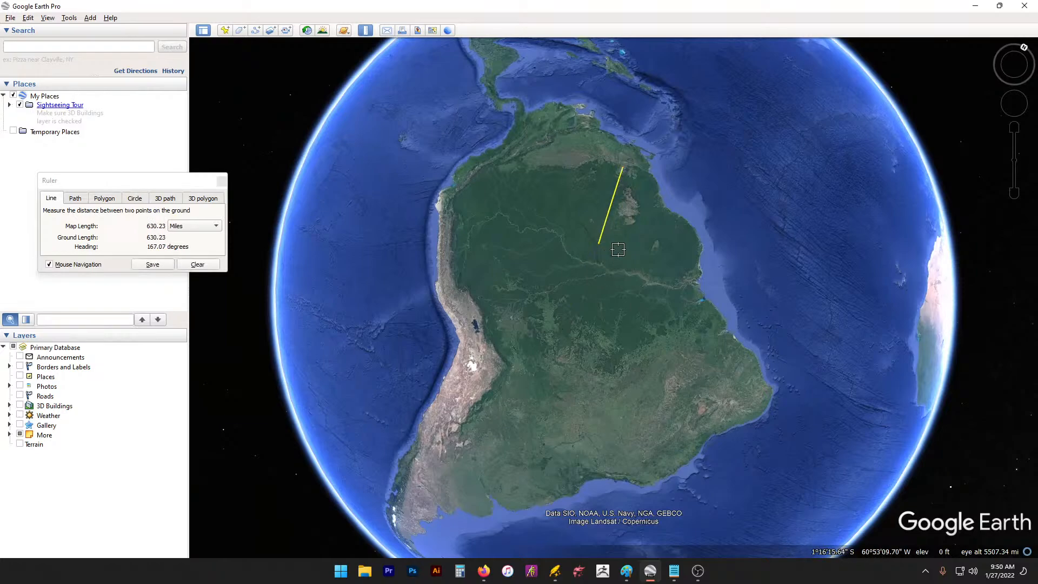
left_click(689, 325)
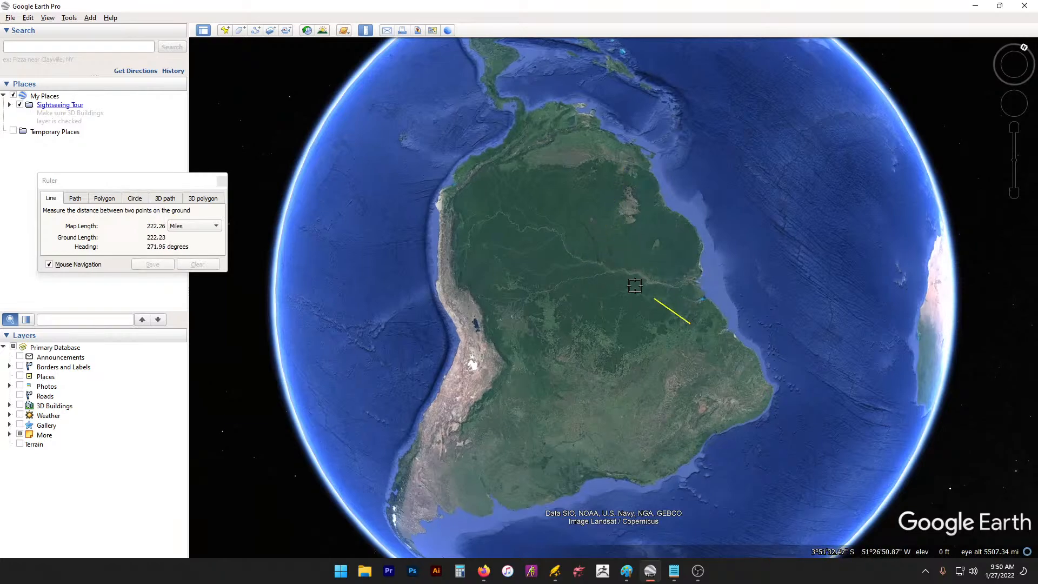
left_click(457, 201)
left_click_drag(707, 331, 389, 218)
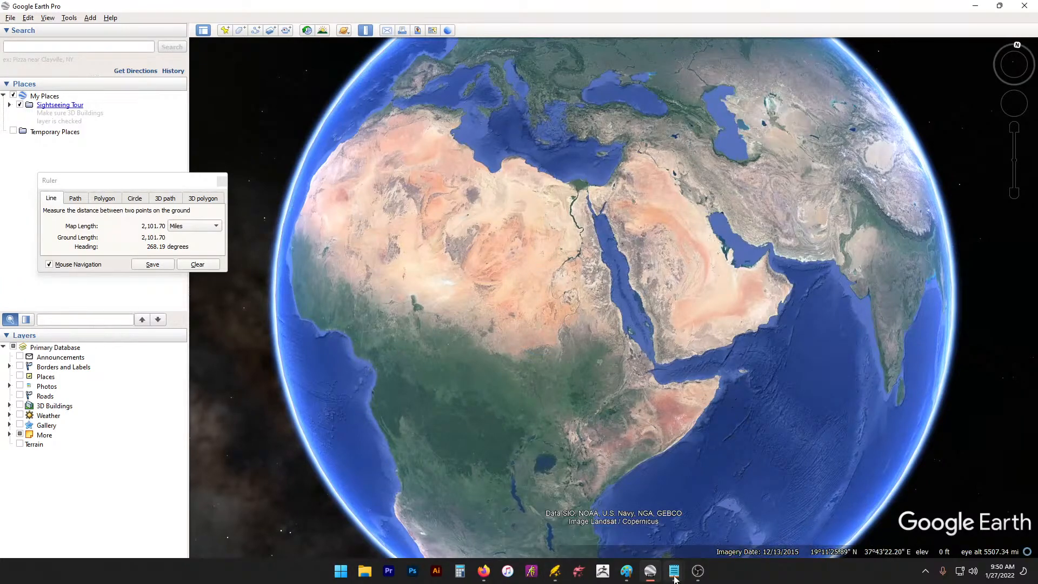
left_click_drag(748, 313, 747, 362)
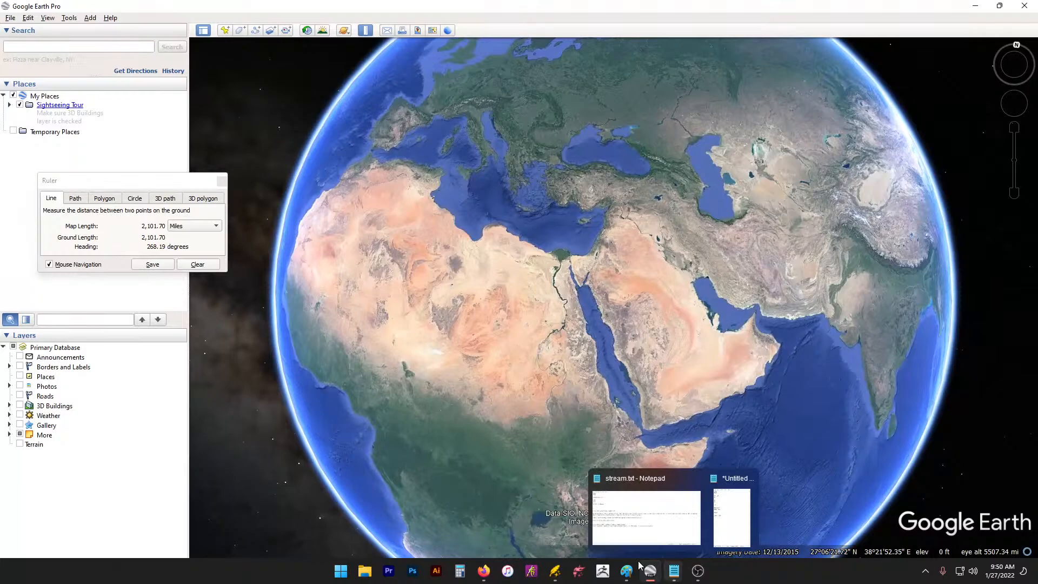
left_click(553, 572)
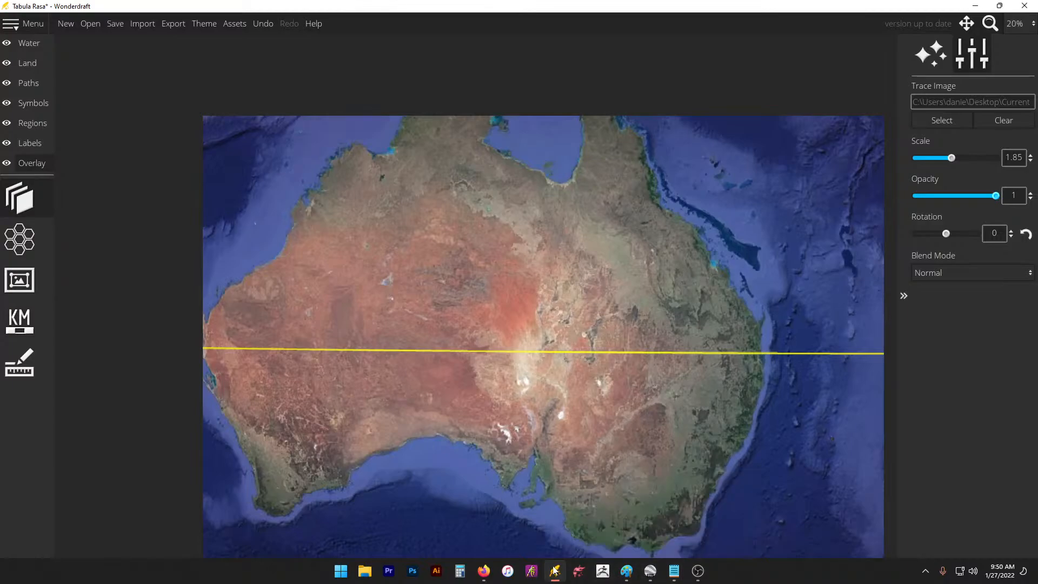
Step: Select the 2100 value in the notes and compute 2100 ÷ 500 = 4.2 in Calculator
mouse_move(673, 571)
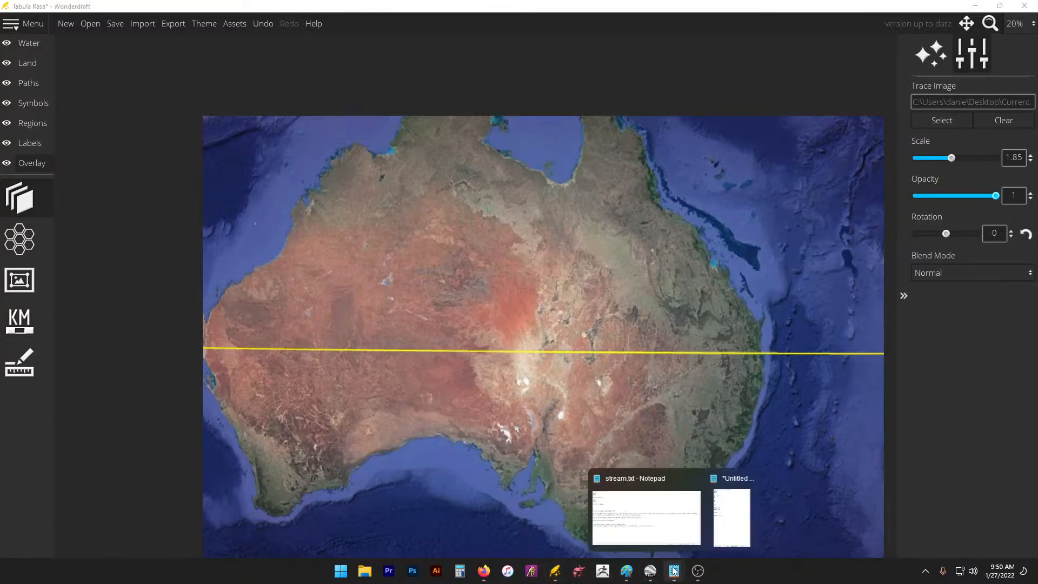
left_click(729, 519)
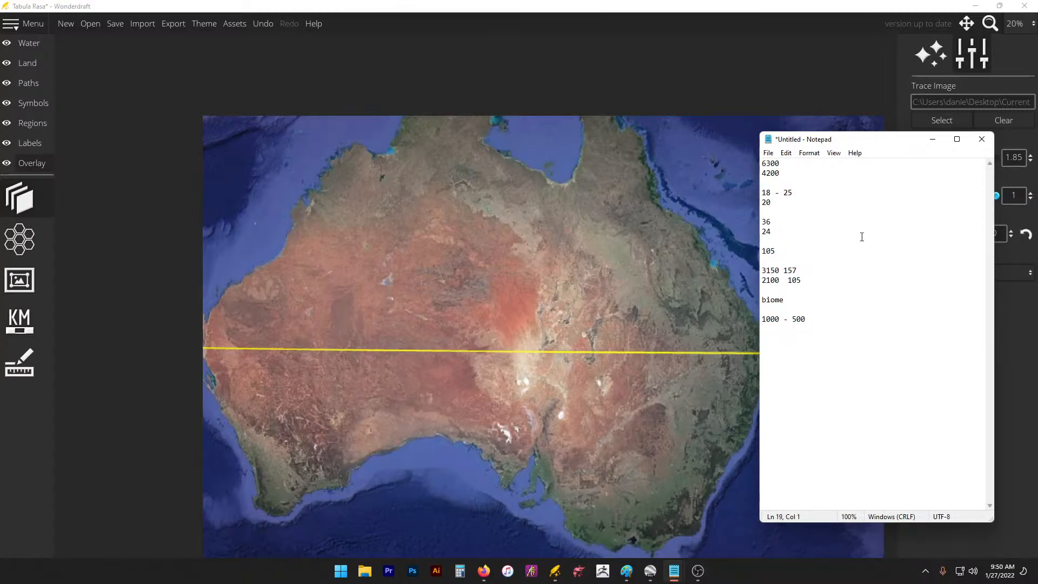
mouse_move(803, 280)
left_mouse_down()
mouse_move(765, 267)
mouse_move(760, 285)
mouse_move(784, 277)
left_mouse_up()
left_click(784, 268)
double_click(767, 280)
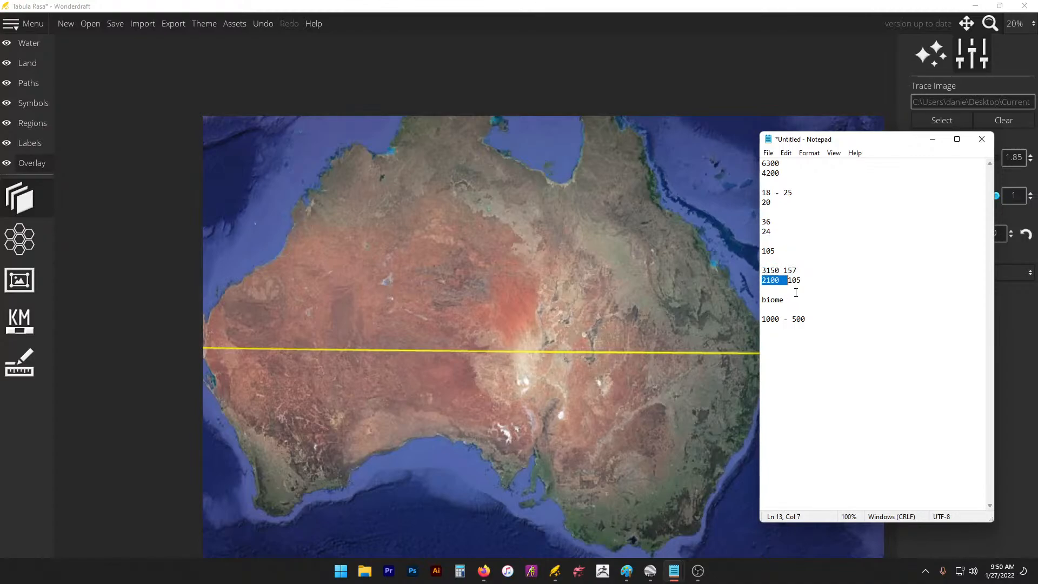
double_click(771, 279)
left_click(460, 570)
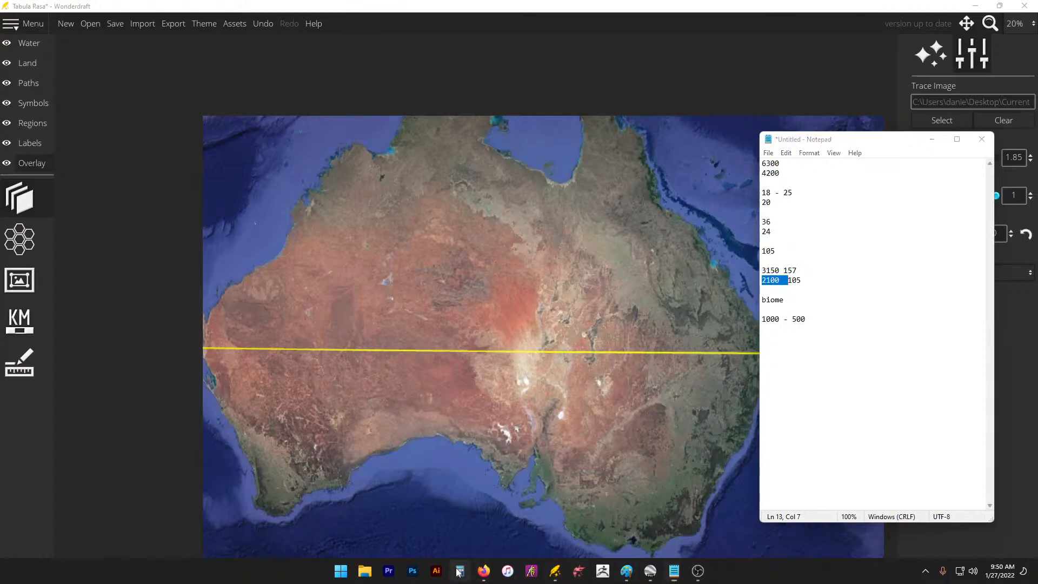
type("2100 ÷ ")
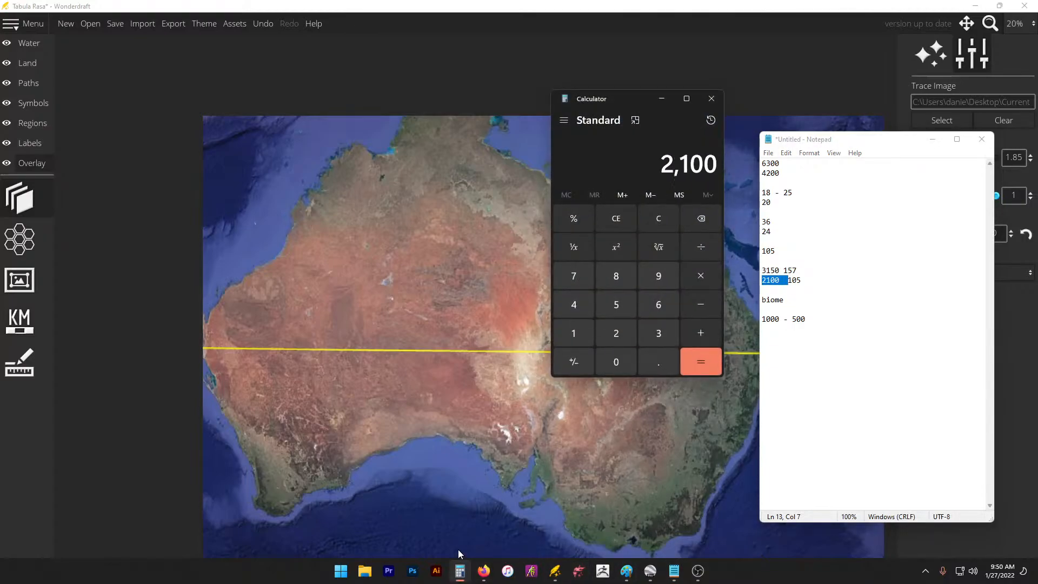
type("500")
key("Return")
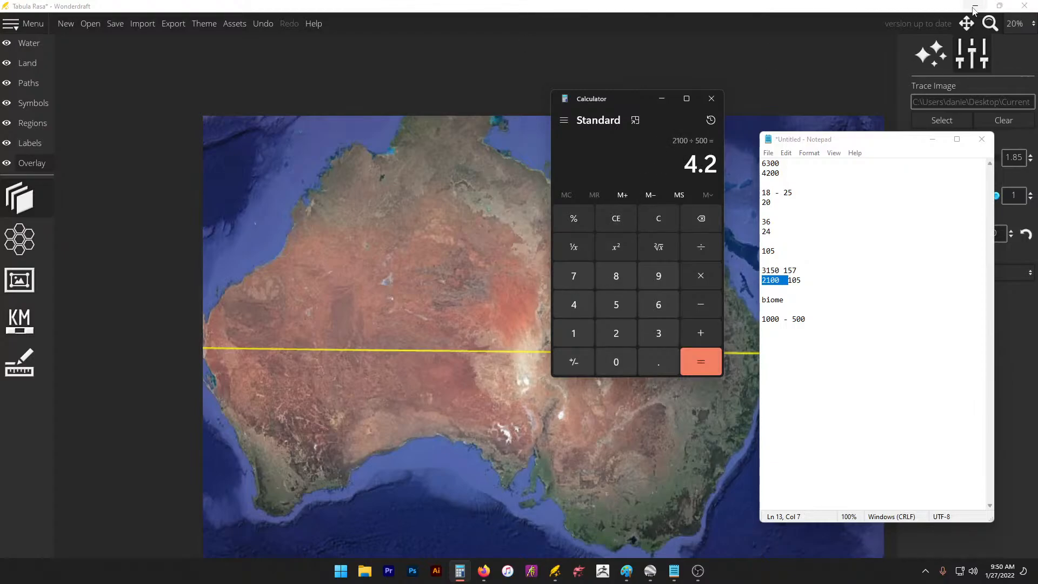
Step: Minimize the notes and set the trace image opacity to 0
left_click_drag(619, 98, 646, 208)
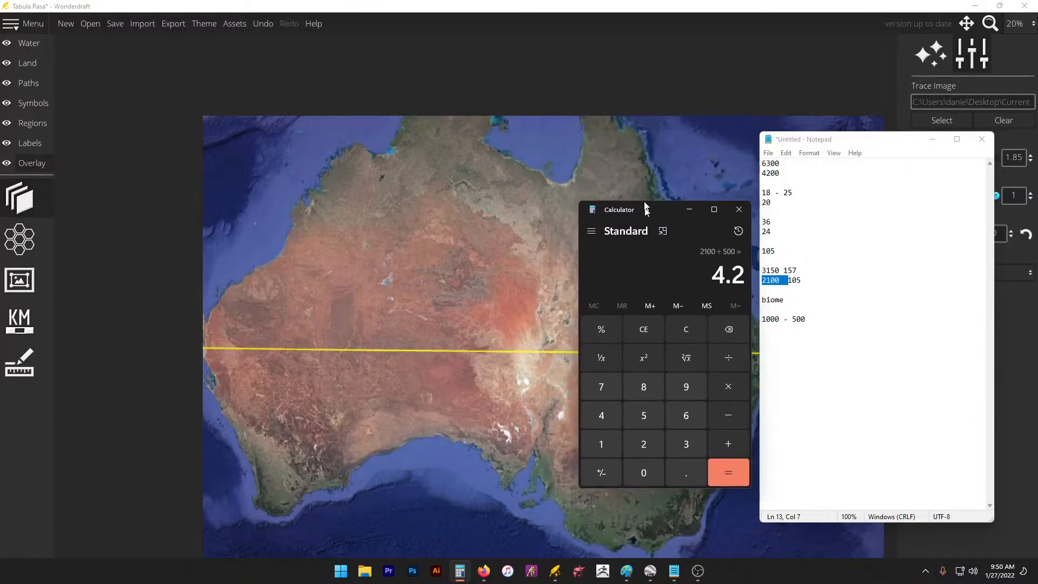
left_click(933, 141)
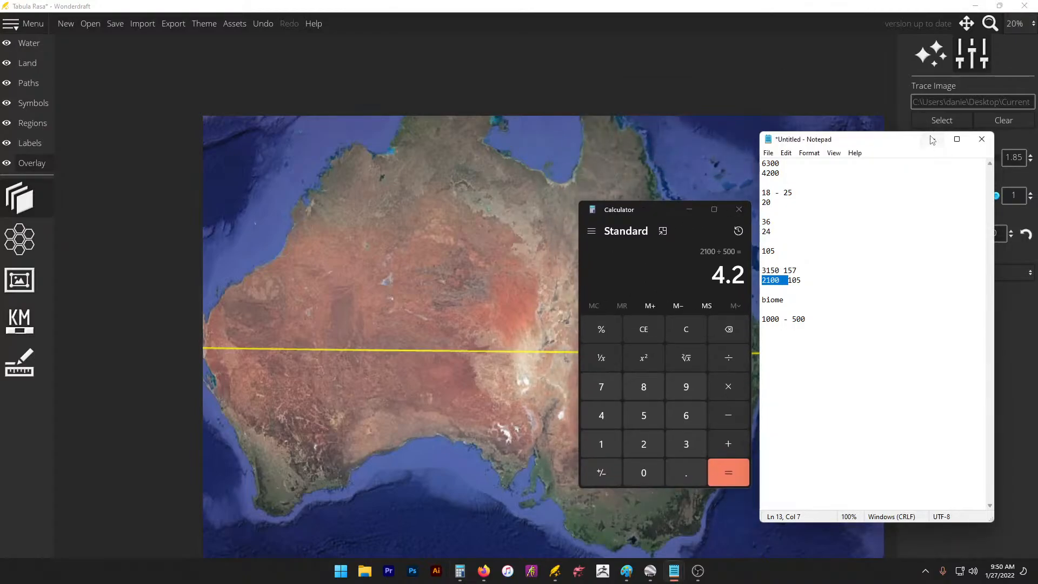
left_click(932, 141)
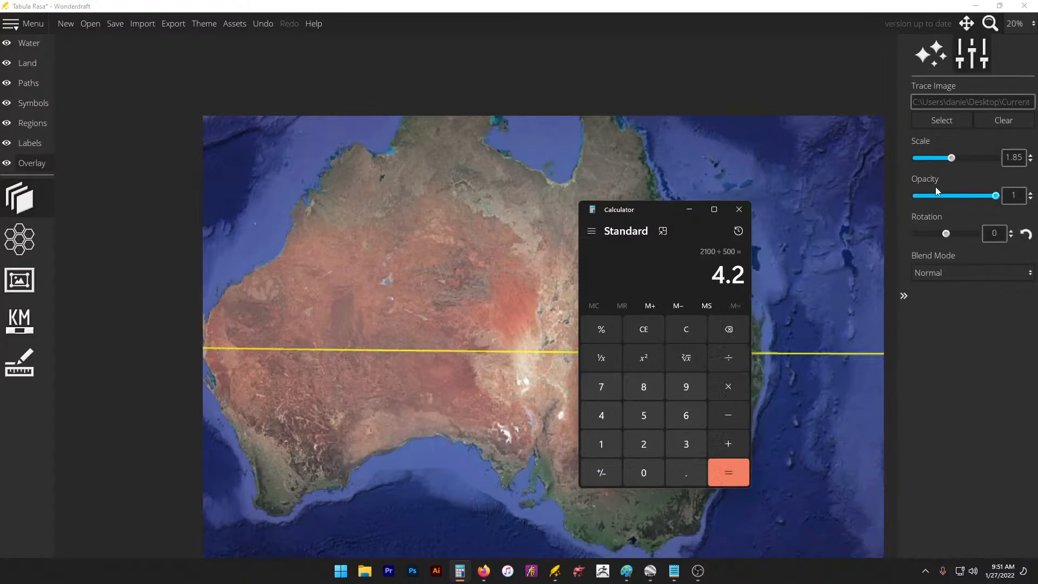
left_click_drag(938, 195, 918, 197)
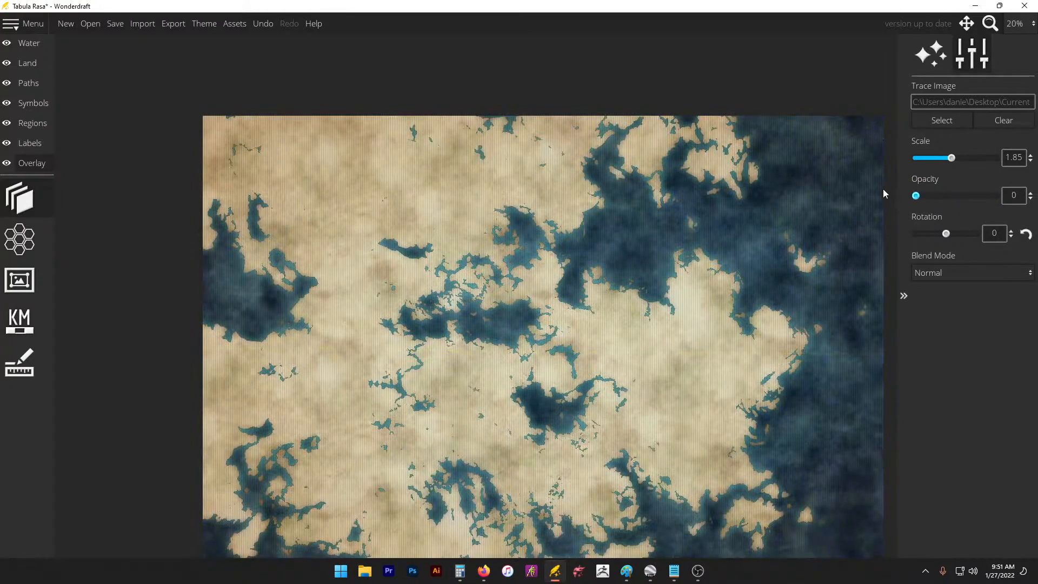
Step: Choose the Land layer's paint brush and apply the Black & White map theme
left_click(27, 62)
left_click(19, 403)
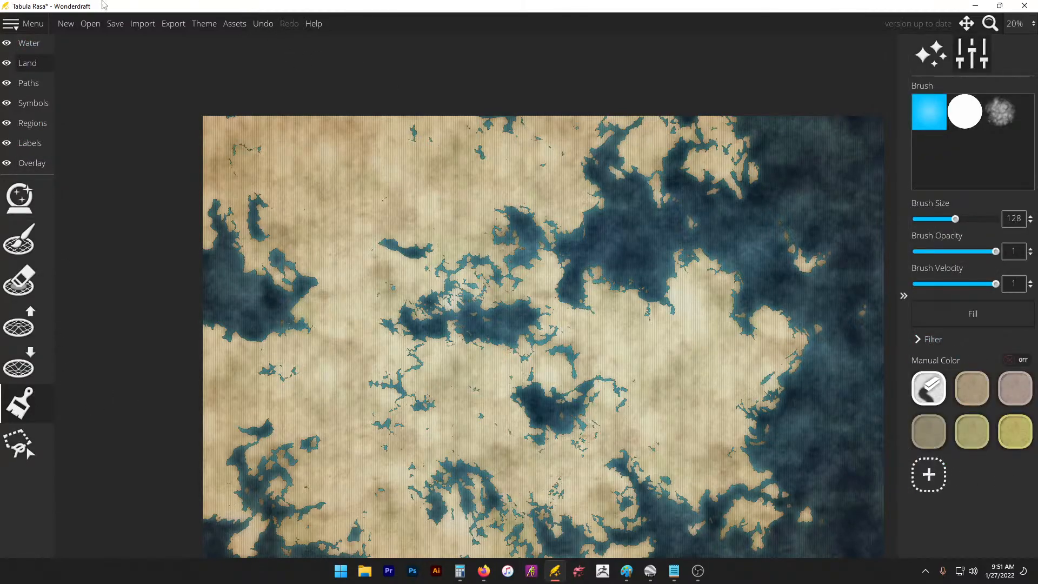
left_click(216, 24)
left_click(568, 183)
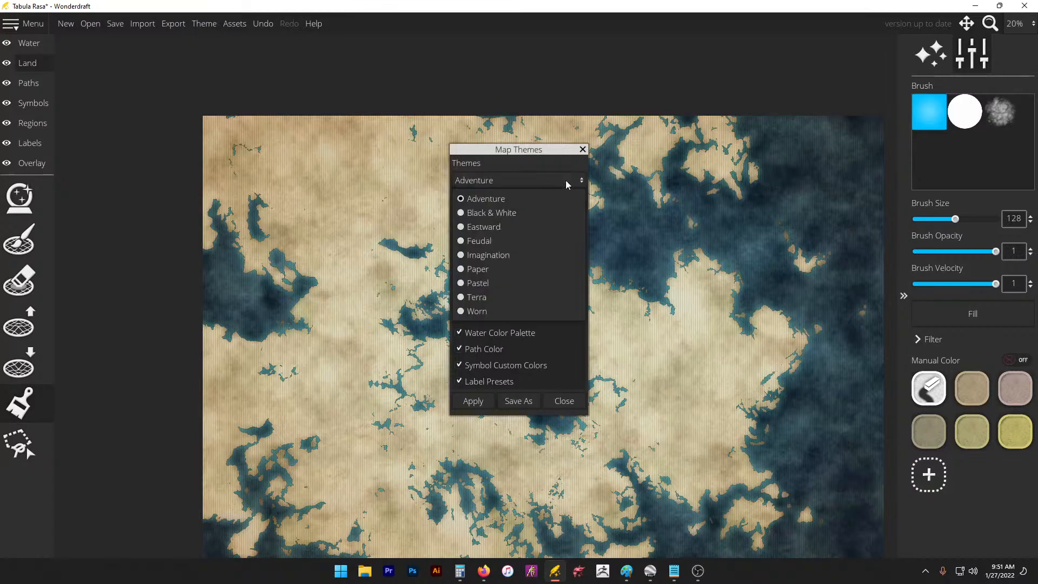
left_click(556, 214)
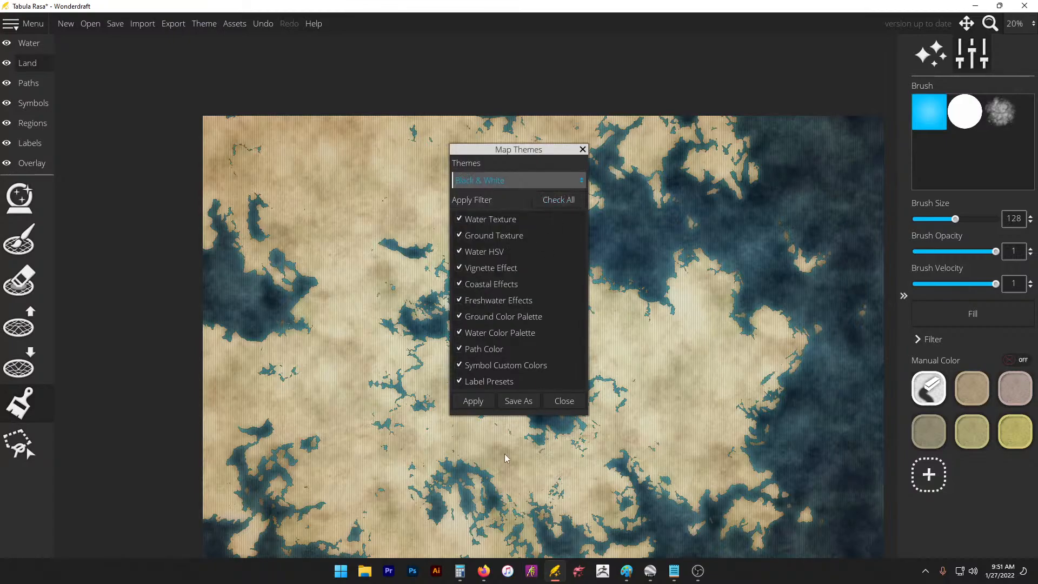
left_click(471, 403)
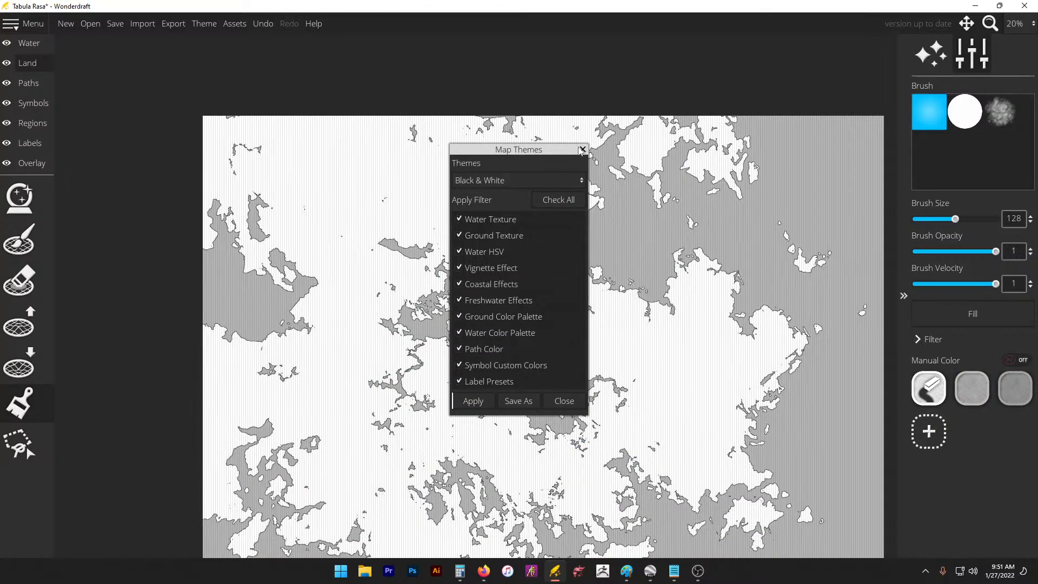
left_click(582, 150)
Step: Add a muted orange swatch and paint a wide orange band across the north at brush size 256
left_click(929, 431)
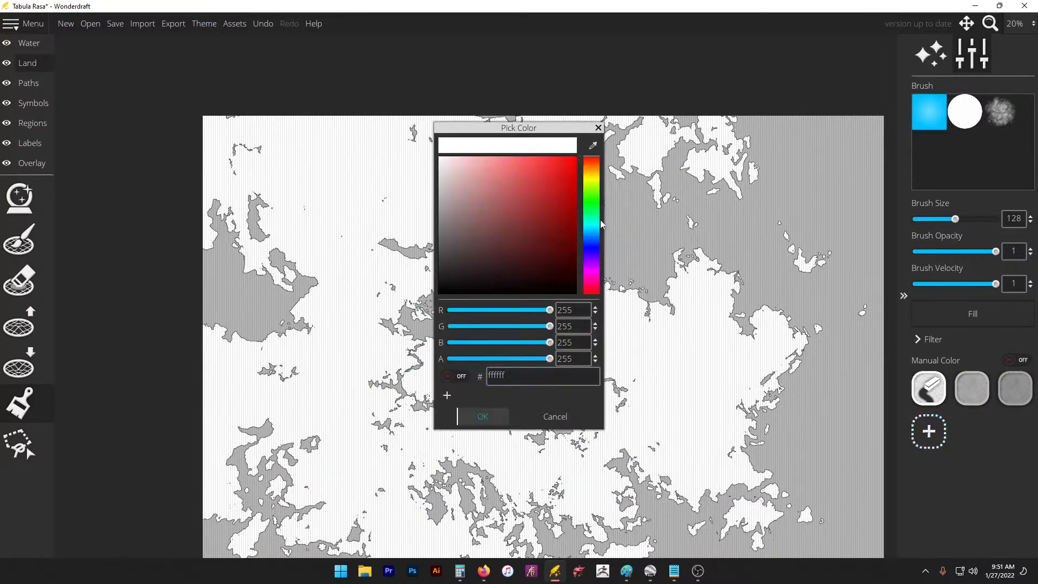
mouse_move(591, 171)
left_mouse_down()
mouse_move(595, 181)
mouse_move(606, 162)
mouse_move(564, 169)
mouse_move(533, 215)
mouse_move(533, 194)
left_mouse_up()
left_click(595, 172)
left_click(596, 174)
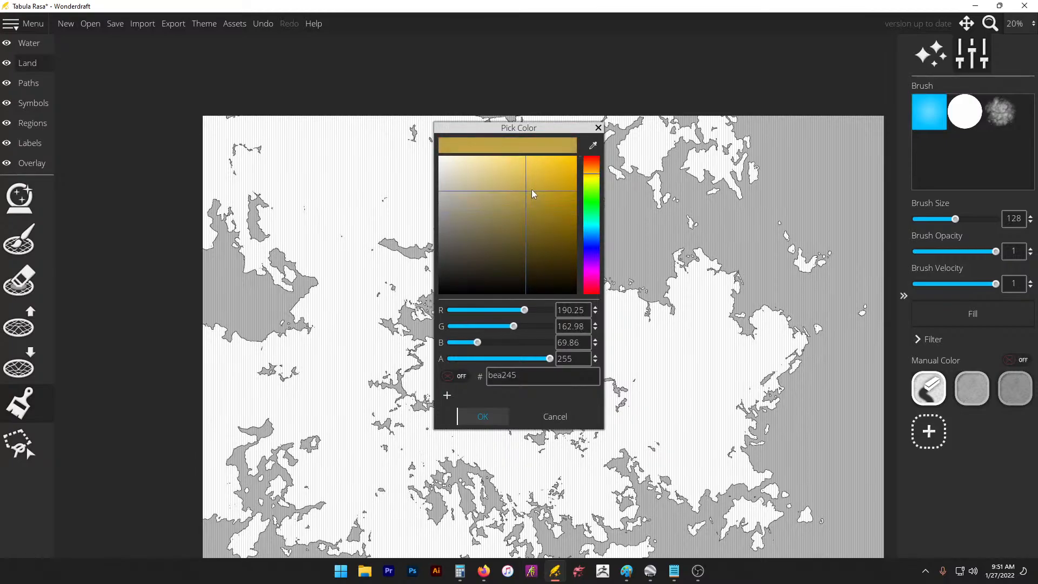
left_click(592, 173)
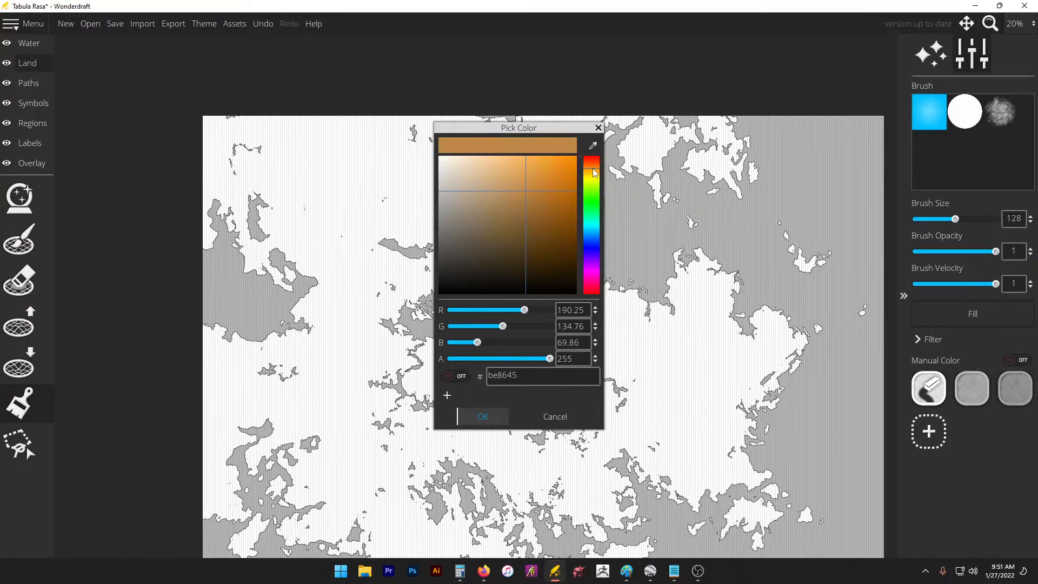
left_click(483, 416)
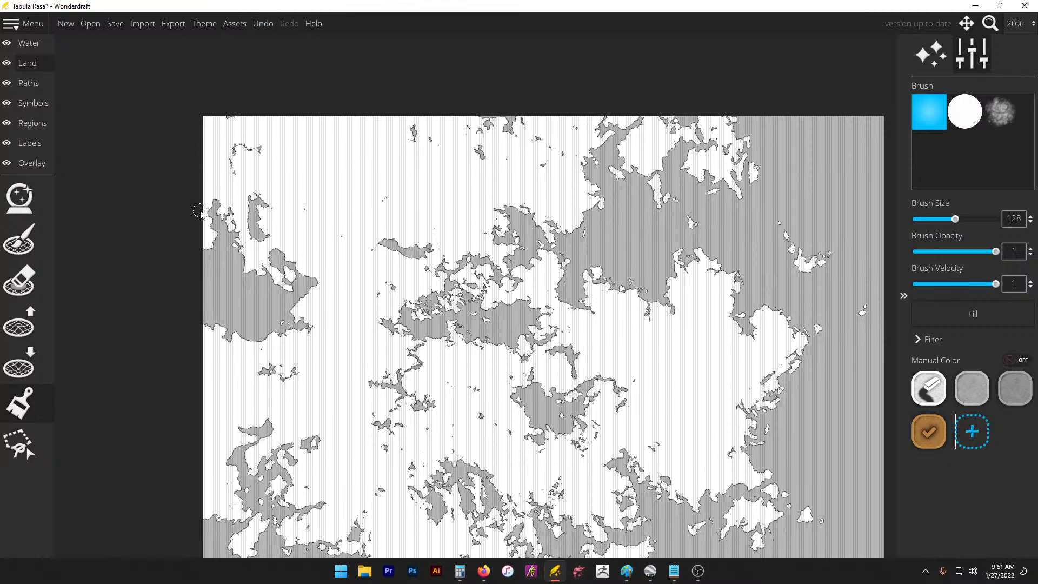
left_click_drag(204, 210, 603, 204)
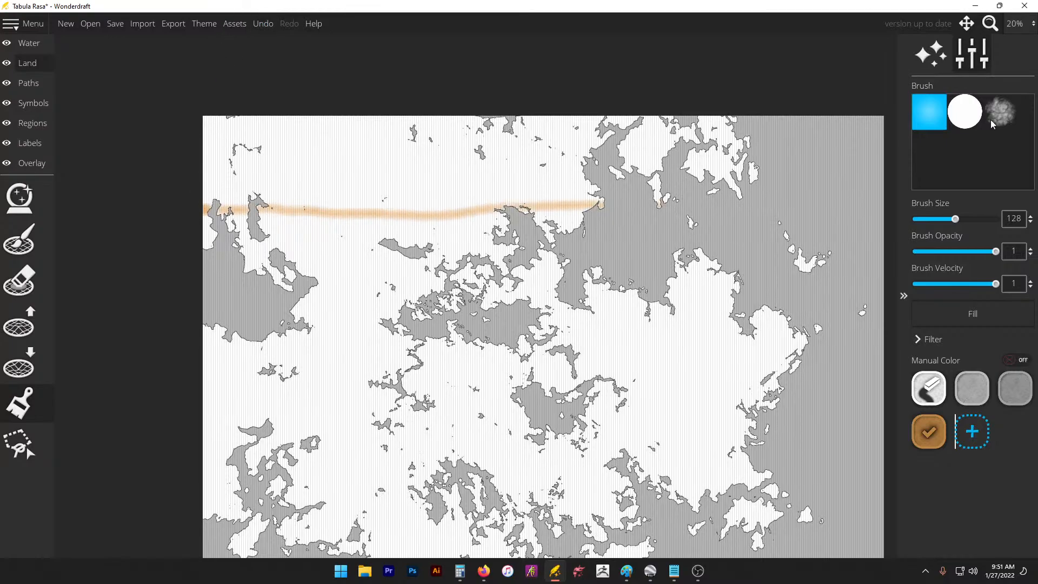
left_click_drag(963, 219, 996, 219)
mouse_move(503, 88)
left_mouse_down()
mouse_move(217, 135)
mouse_move(572, 178)
left_mouse_up()
mouse_move(226, 170)
left_mouse_down()
mouse_move(594, 216)
mouse_move(183, 193)
mouse_move(336, 146)
mouse_move(759, 140)
mouse_move(540, 211)
mouse_move(411, 225)
mouse_move(270, 133)
mouse_move(468, 206)
mouse_move(336, 232)
mouse_move(217, 227)
mouse_move(659, 124)
mouse_move(312, 146)
mouse_move(386, 115)
left_mouse_up()
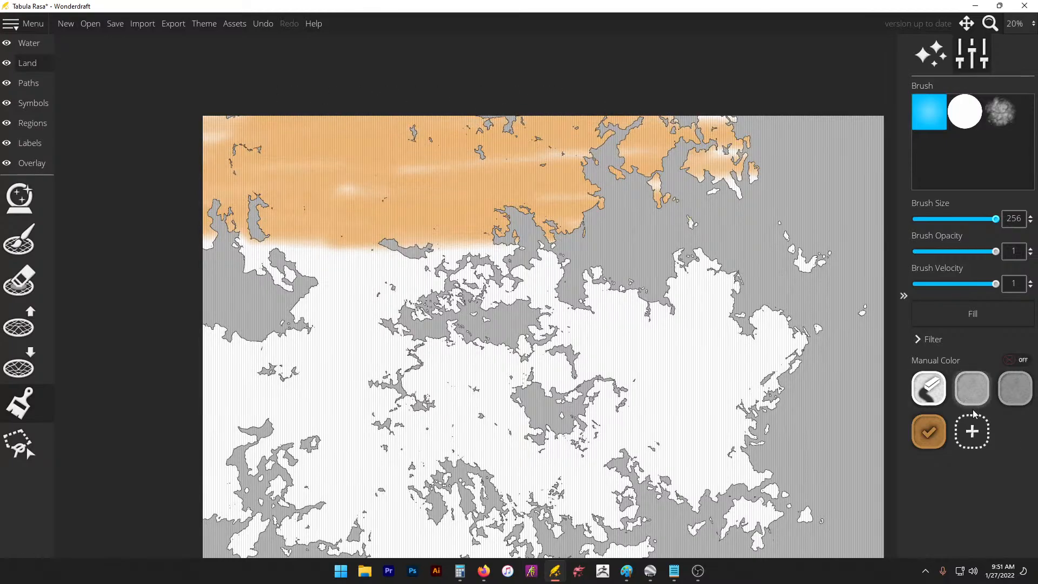
Step: Add a yellow-green (b7be45) swatch and paint a band below the orange area
left_click(973, 429)
mouse_move(586, 190)
left_mouse_down()
mouse_move(592, 210)
mouse_move(597, 186)
left_mouse_up()
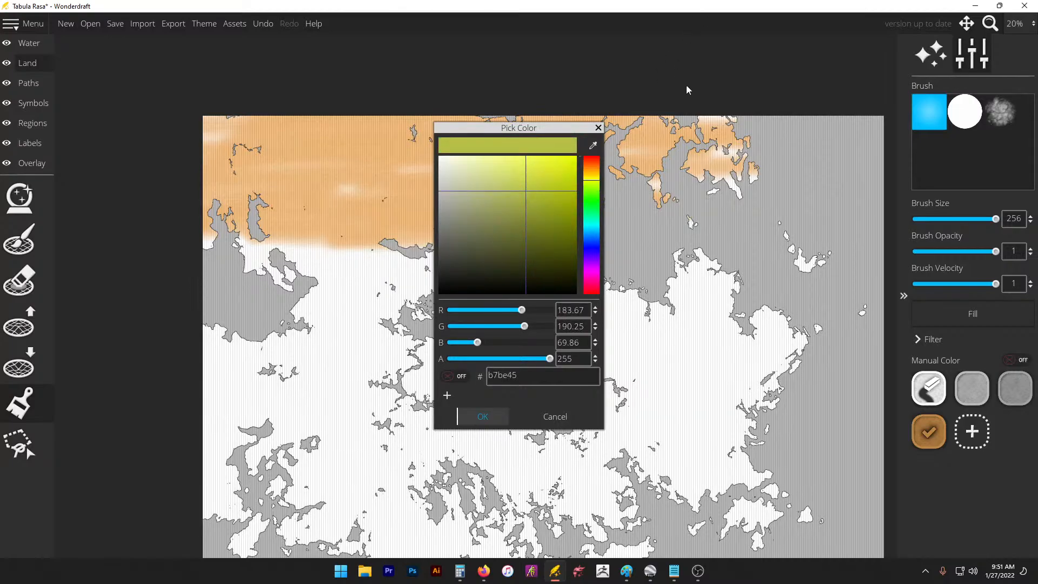
left_click(466, 418)
mouse_move(520, 268)
left_mouse_down()
mouse_move(260, 254)
mouse_move(433, 273)
mouse_move(361, 332)
mouse_move(703, 294)
mouse_move(598, 346)
mouse_move(767, 324)
mouse_move(275, 300)
mouse_move(325, 351)
mouse_move(373, 365)
mouse_move(400, 325)
left_mouse_up()
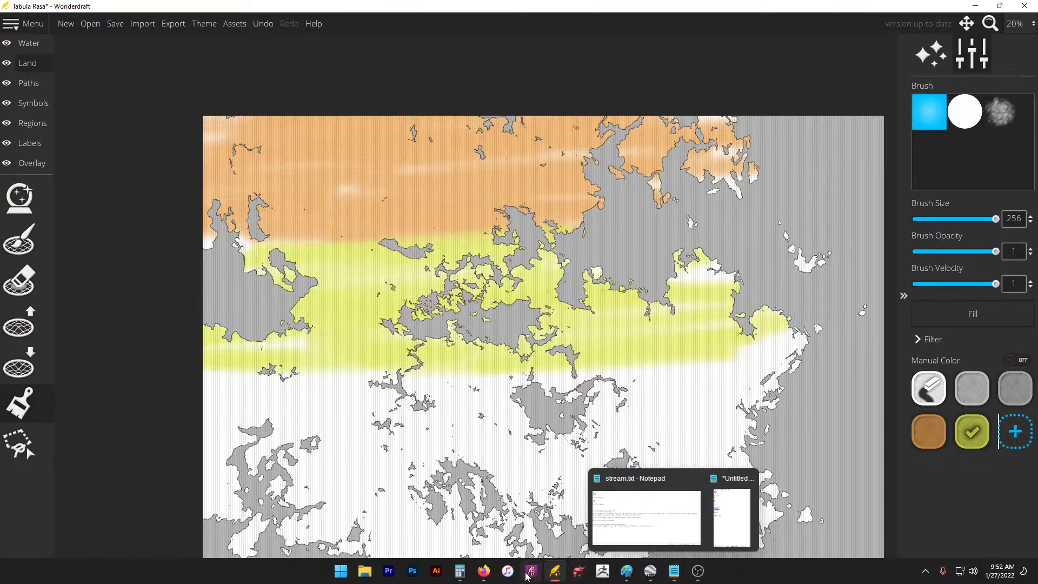
Step: Compute 500 ÷ 20 = 25 in Calculator, then minimize it
left_click(460, 571)
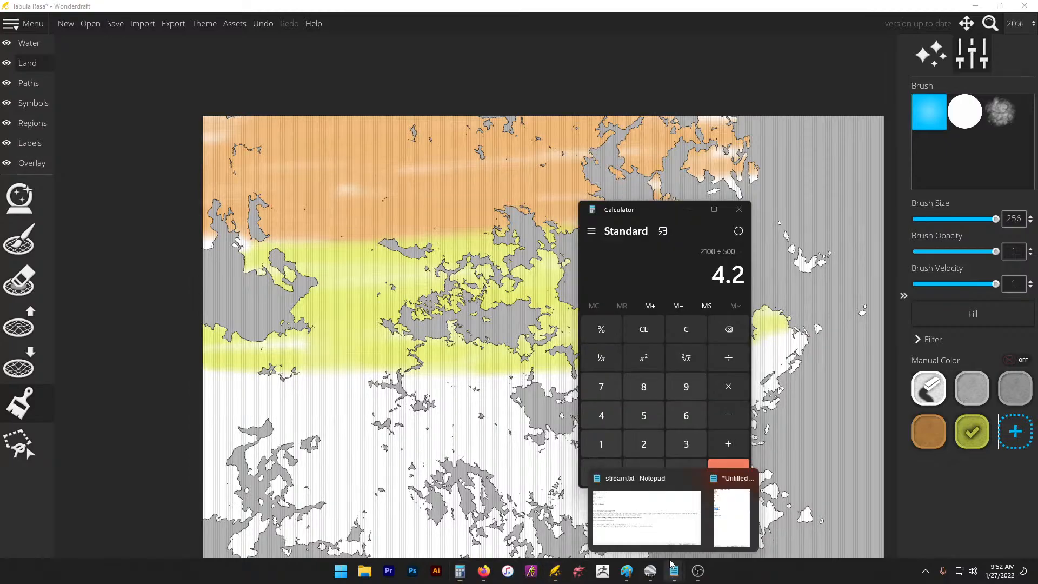
left_click_drag(644, 210, 439, 155)
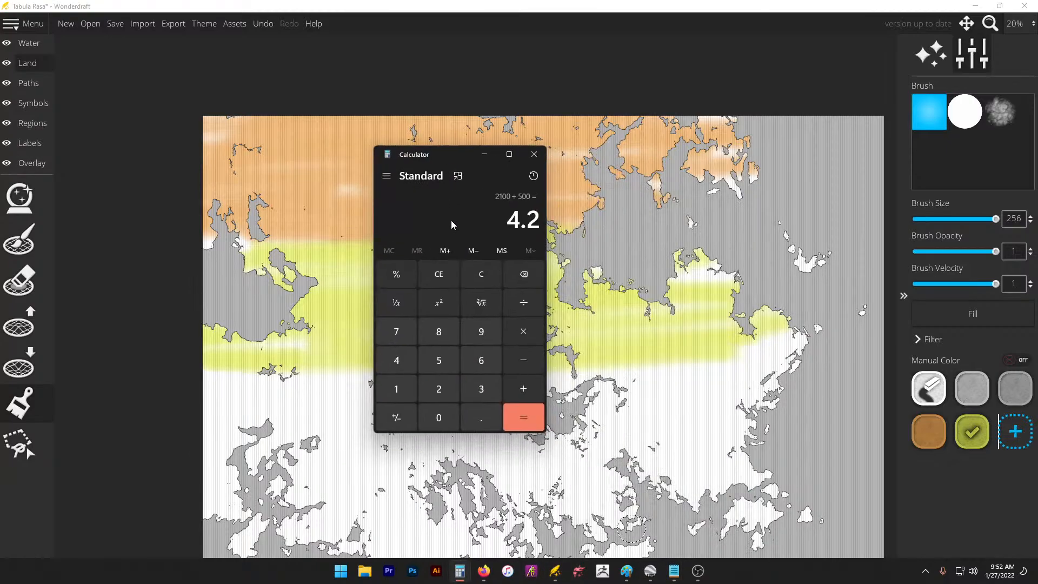
left_click(435, 360)
left_click(435, 421)
left_click(435, 421)
left_click(524, 302)
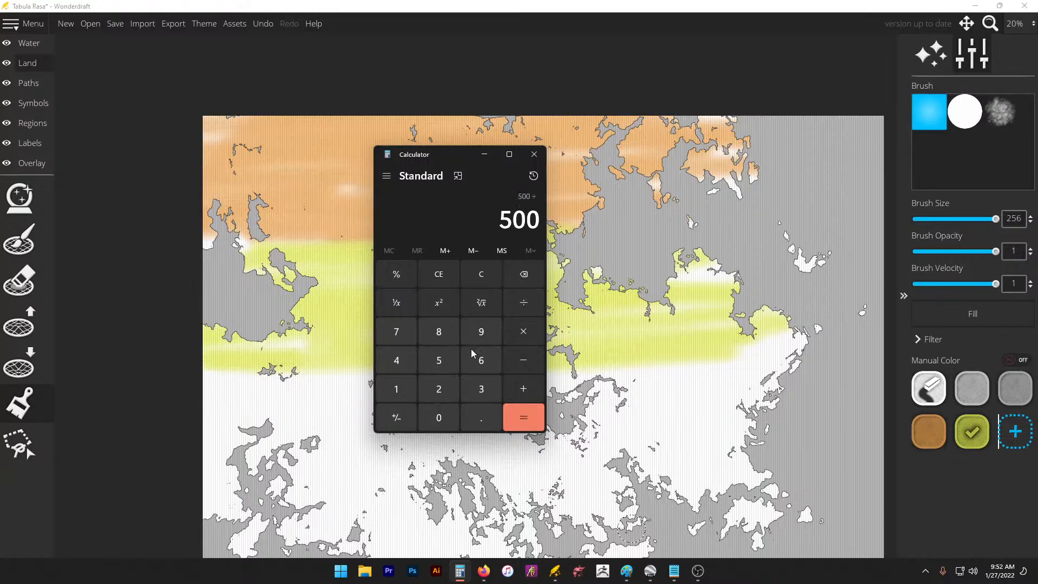
left_click(438, 389)
left_click(438, 417)
left_click(508, 422)
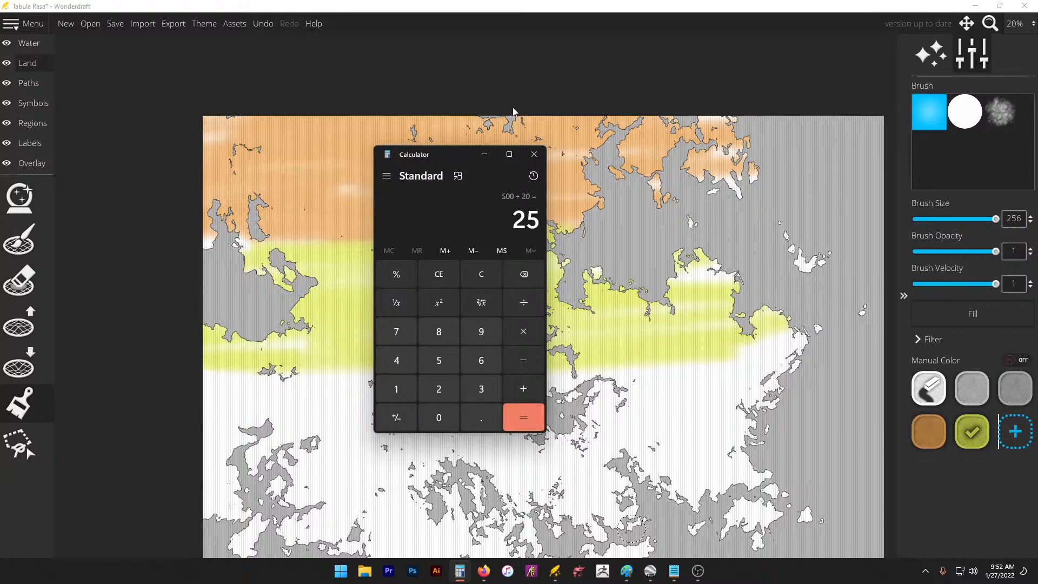
left_click(484, 154)
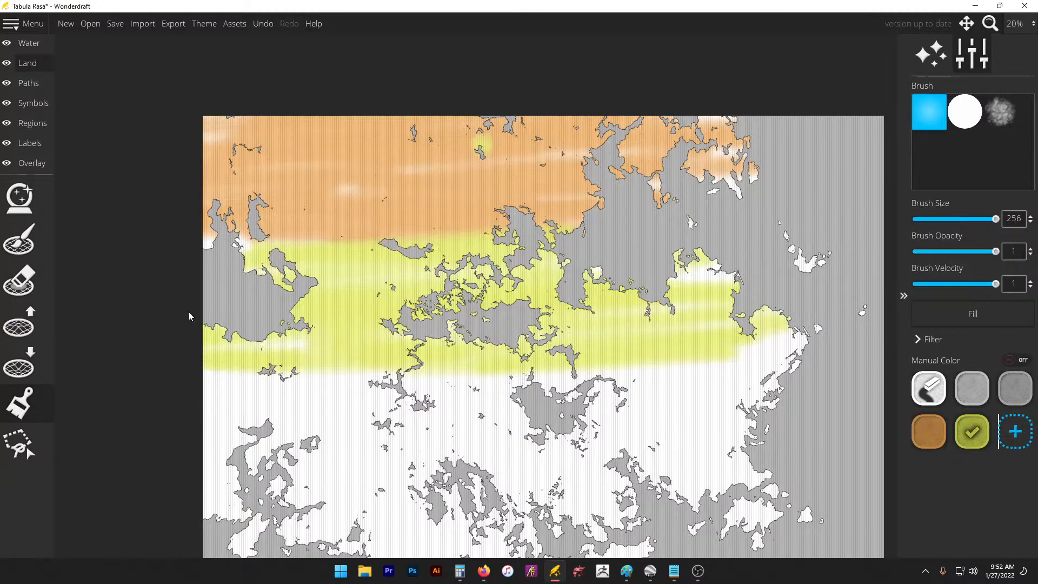
Step: Erase the patchy yellow-green strokes, including a strip along the orange area's lower edge
scroll(169, 310, "up", 3)
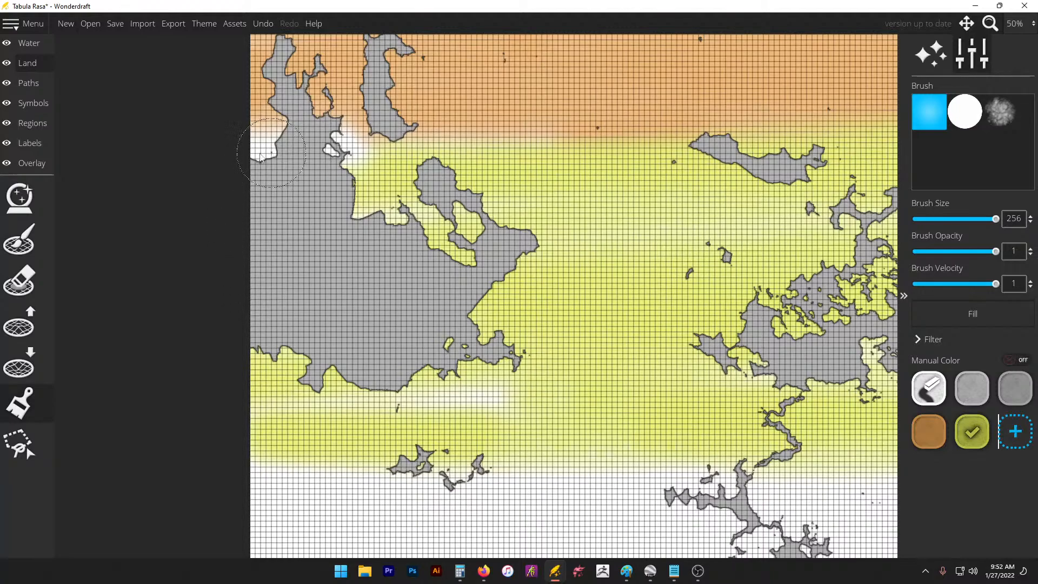
scroll(131, 173, "down", 2)
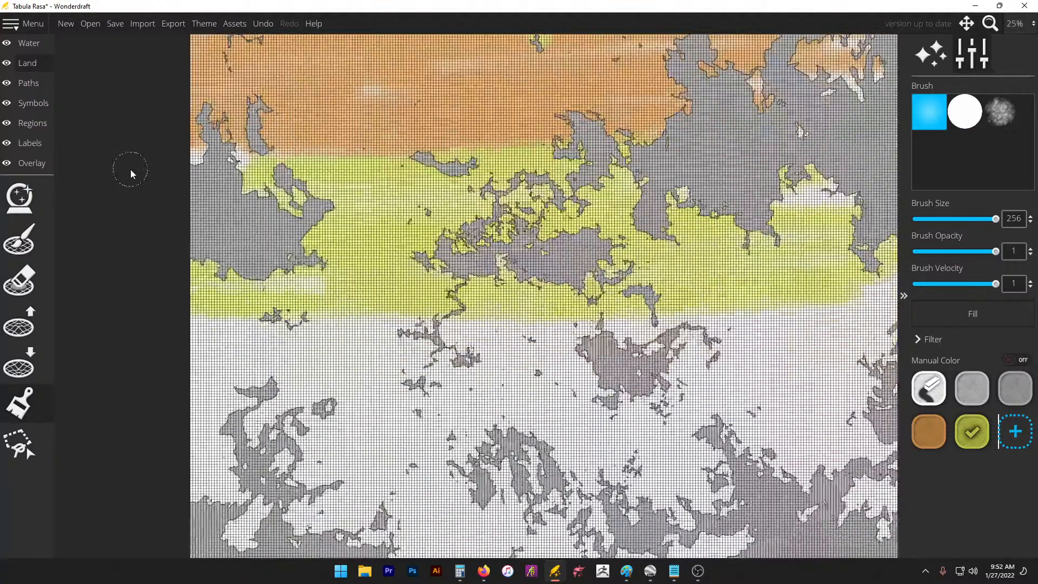
scroll(131, 173, "down", 1)
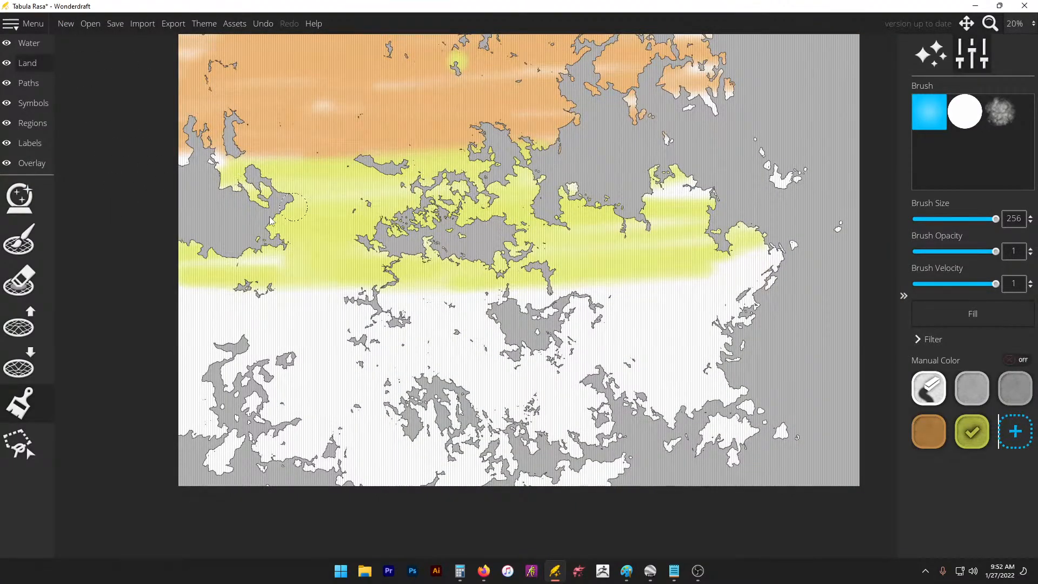
left_click(929, 432)
left_click(929, 389)
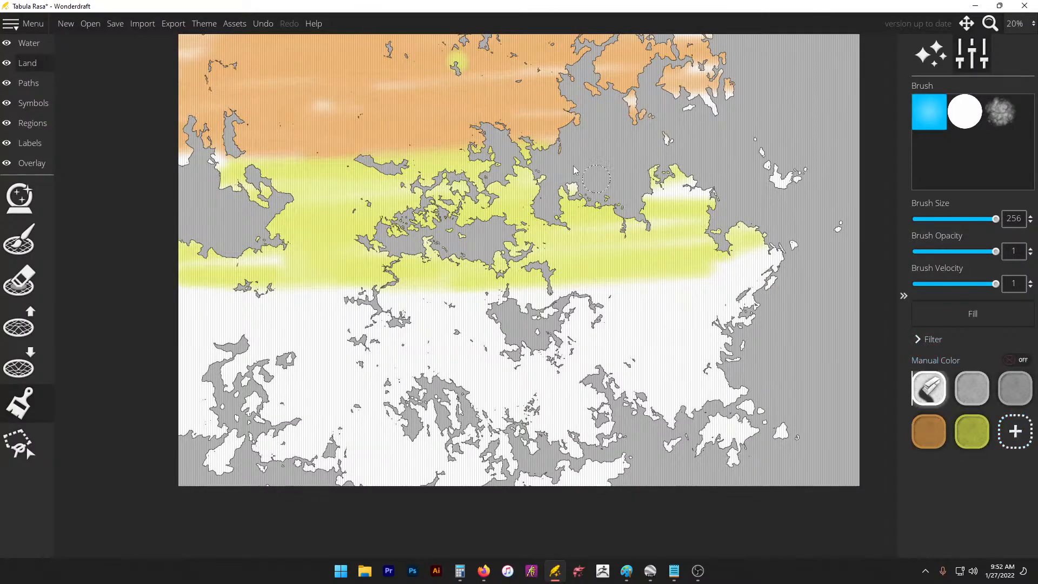
mouse_move(201, 261)
left_mouse_down()
mouse_move(162, 274)
mouse_move(714, 244)
mouse_move(244, 254)
mouse_move(184, 279)
left_mouse_up()
mouse_move(551, 133)
left_mouse_down()
mouse_move(417, 135)
mouse_move(549, 135)
mouse_move(406, 156)
mouse_move(147, 131)
mouse_move(549, 119)
mouse_move(586, 138)
left_mouse_up()
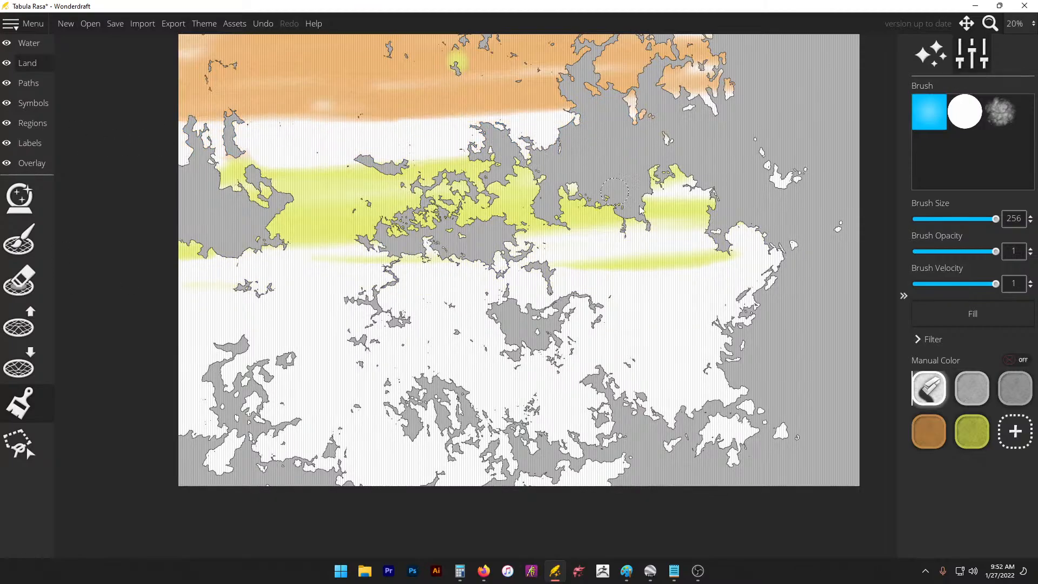
mouse_move(639, 210)
left_mouse_down()
mouse_move(705, 239)
mouse_move(236, 293)
mouse_move(226, 244)
mouse_move(230, 267)
mouse_move(787, 265)
left_mouse_up()
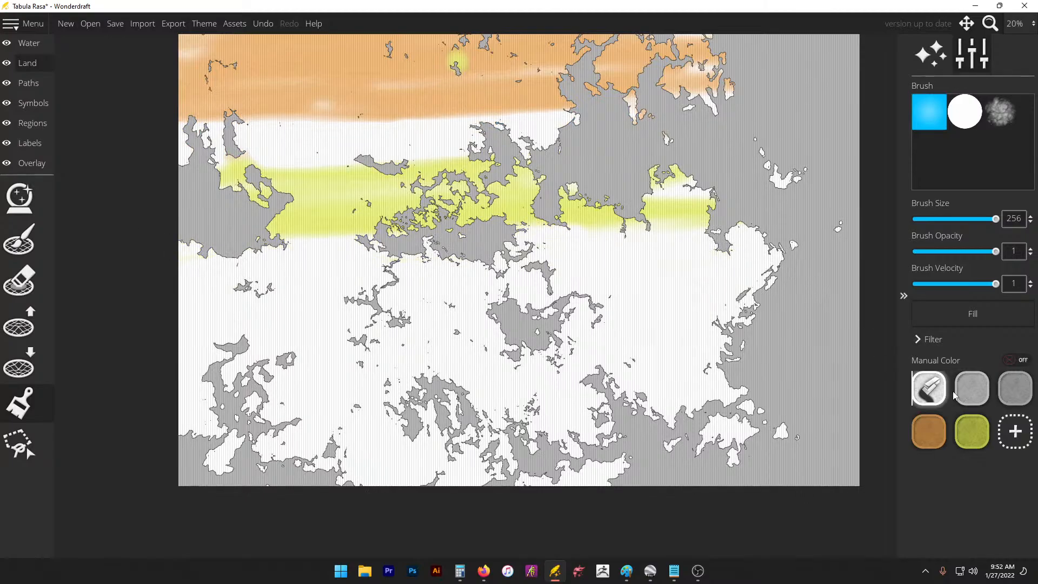
Step: Repaint a solid yellow-green band directly beneath the orange, filling gaps and the left coast
left_click(972, 431)
mouse_move(216, 160)
left_mouse_down()
mouse_move(457, 126)
mouse_move(576, 127)
mouse_move(448, 200)
left_mouse_up()
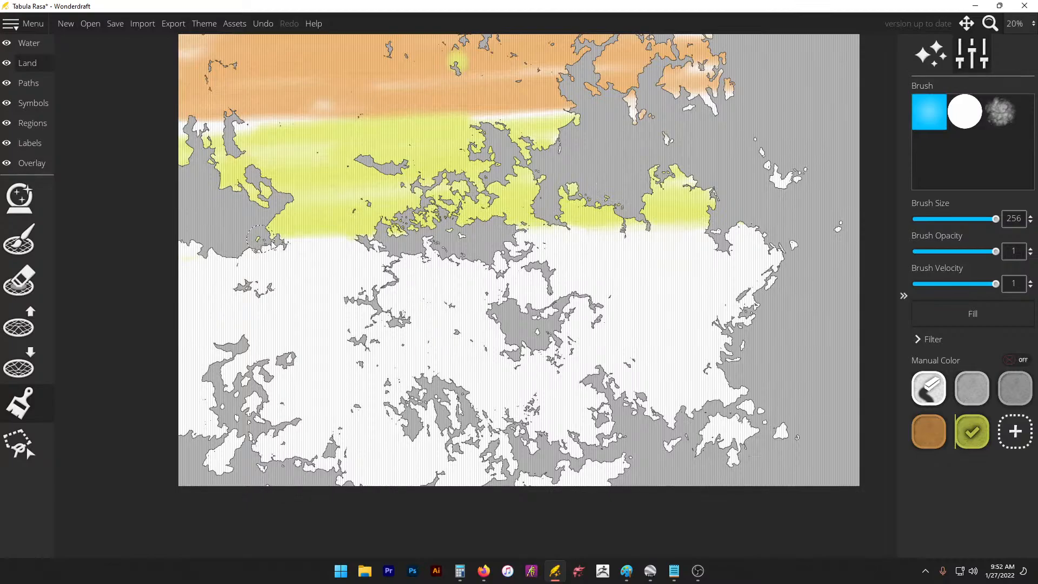
left_click_drag(270, 244, 692, 237)
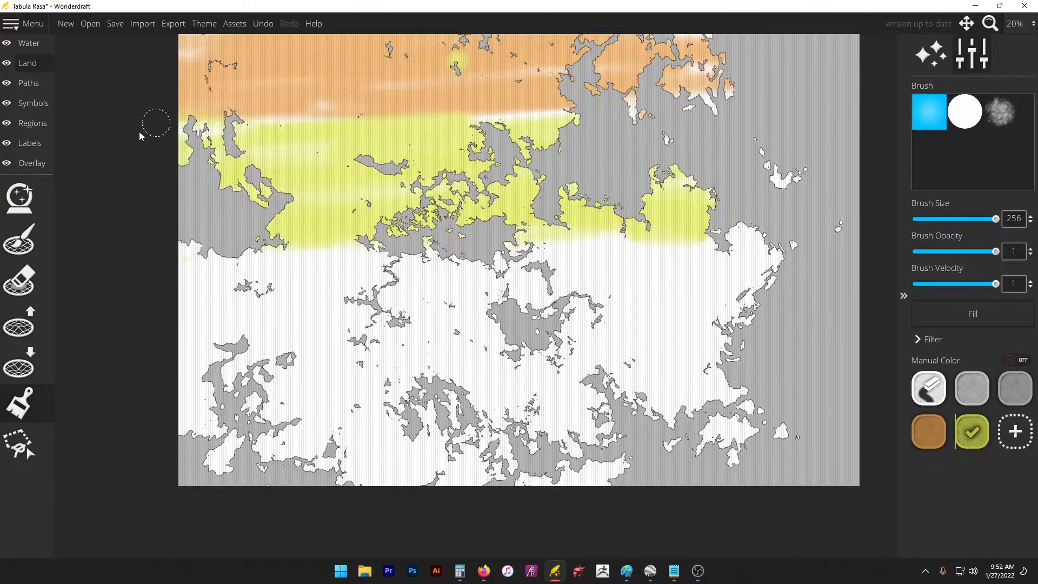
left_click_drag(187, 136, 325, 149)
left_click_drag(181, 258, 520, 251)
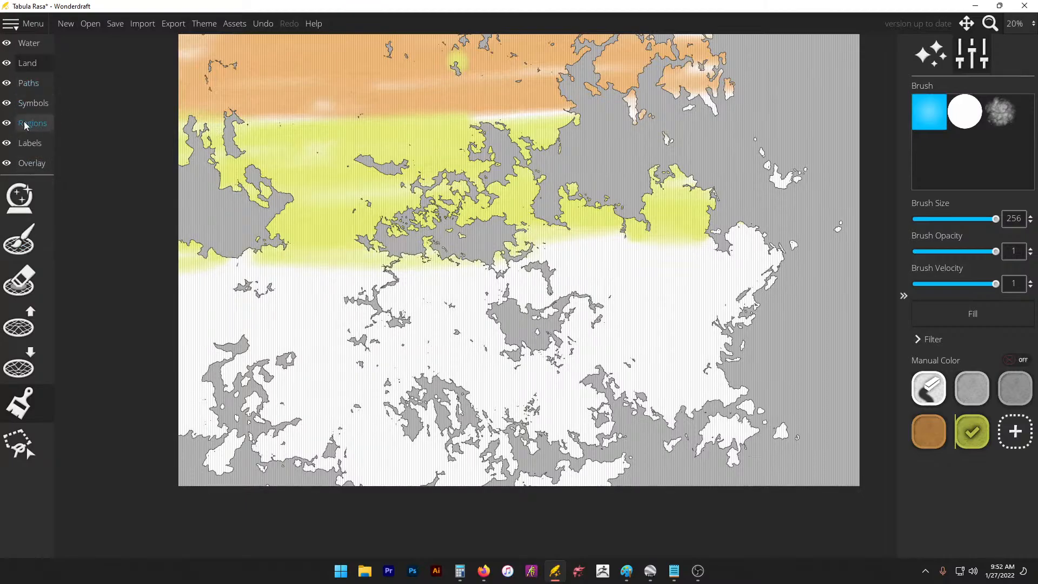
Step: Add a grid overlay on the Overlay layer with cell size 40
left_click(31, 162)
left_click(19, 239)
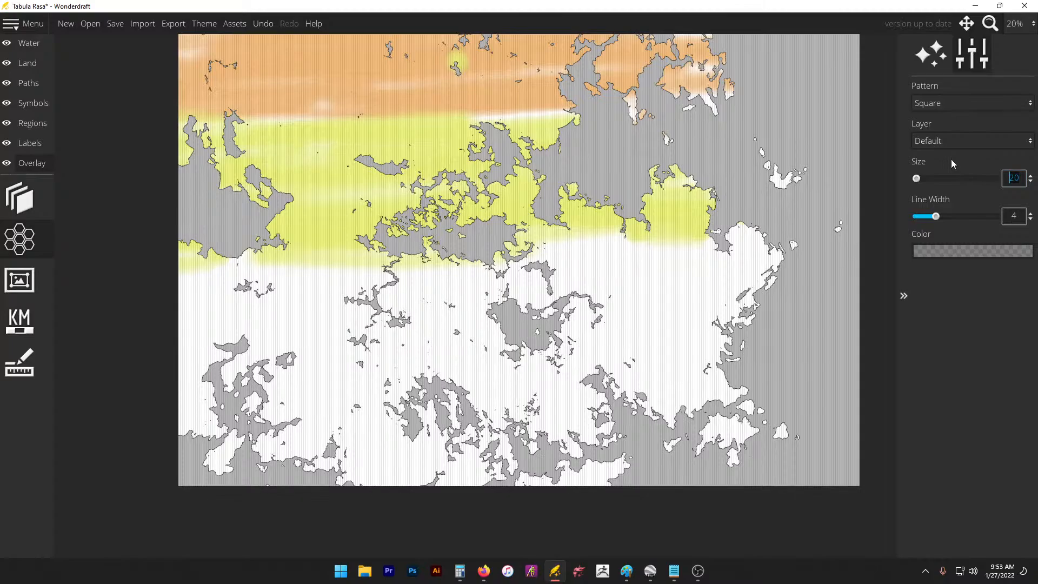
type("40")
key("Return")
scroll(939, 177, "up", 1)
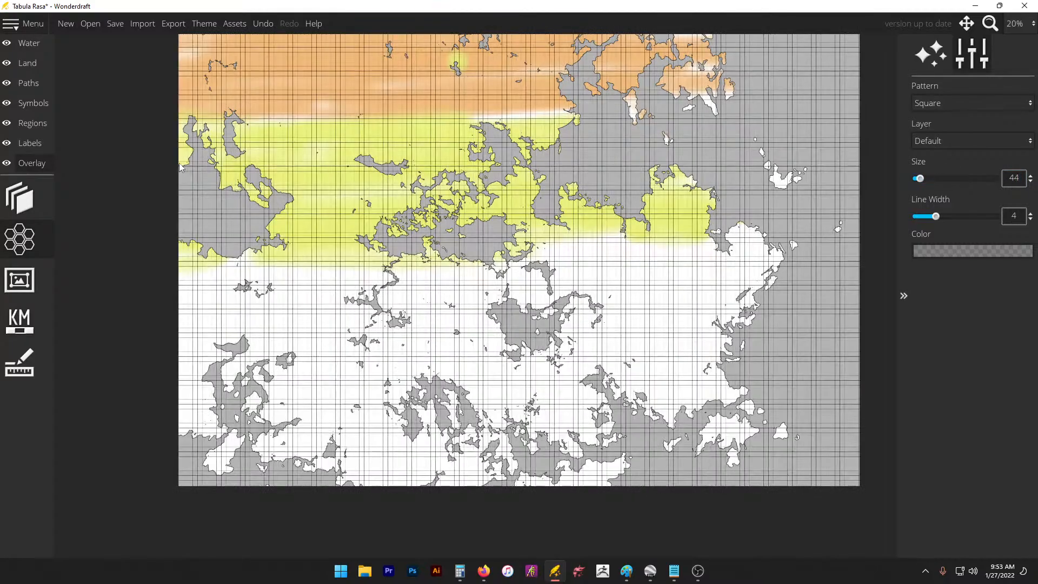
scroll(185, 166, "up", 6)
scroll(185, 165, "up", 5)
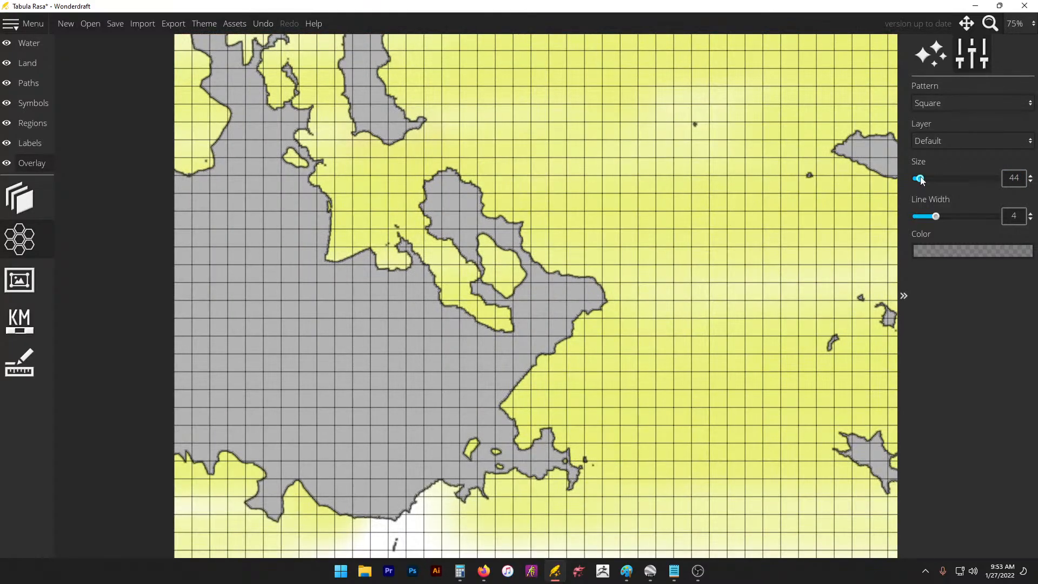
type("40")
key("Return")
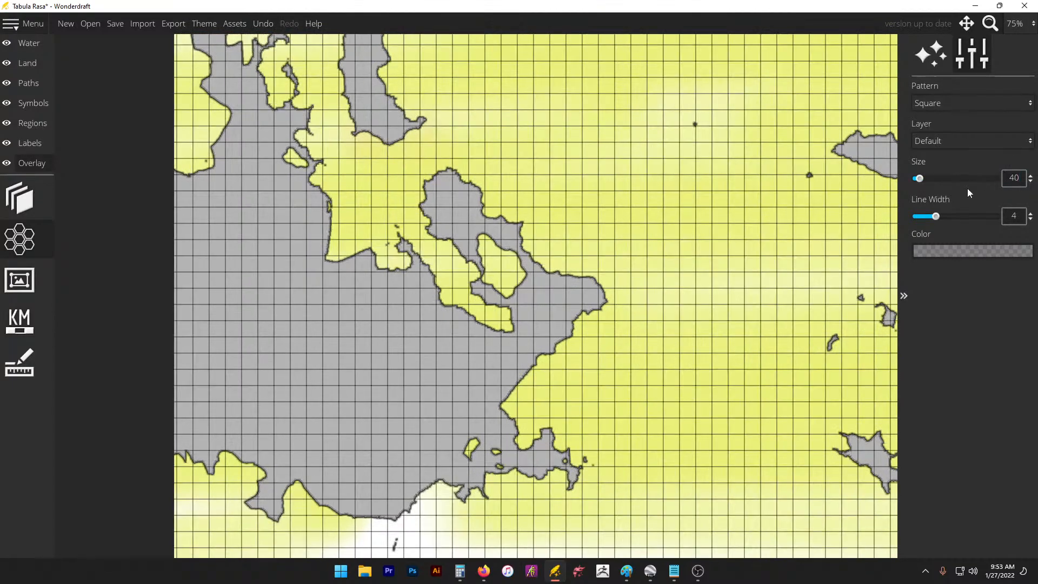
left_click(13, 44)
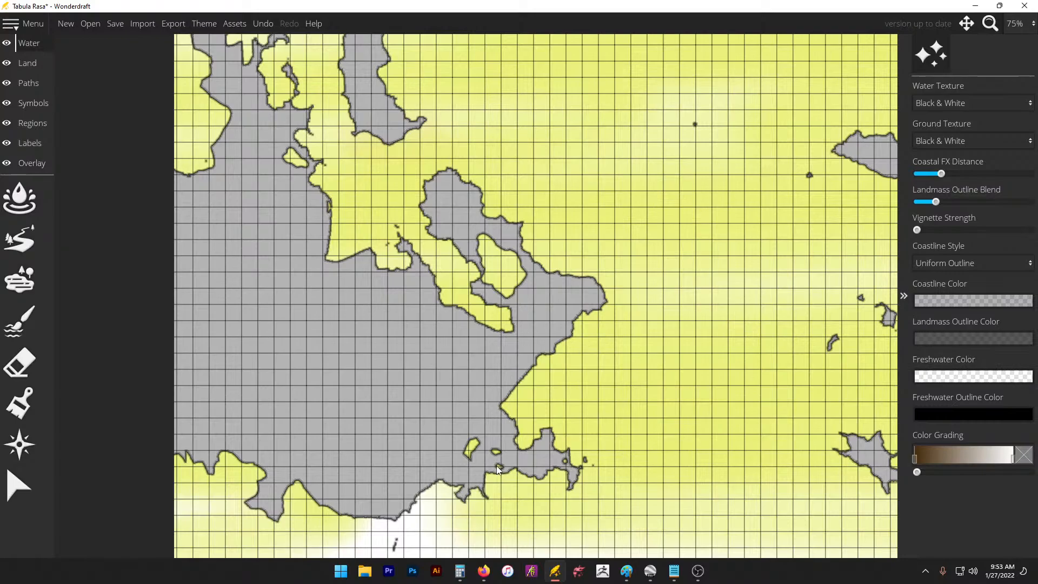
Step: Zoom out to view the whole map and select the Land layer
scroll(389, 252, "down", 2)
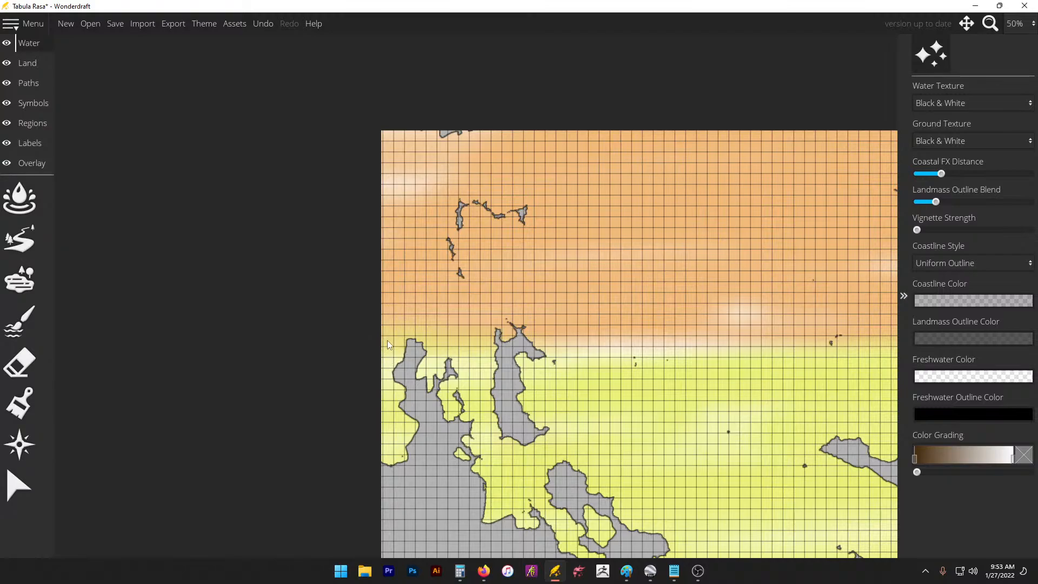
scroll(338, 317, "down", 3)
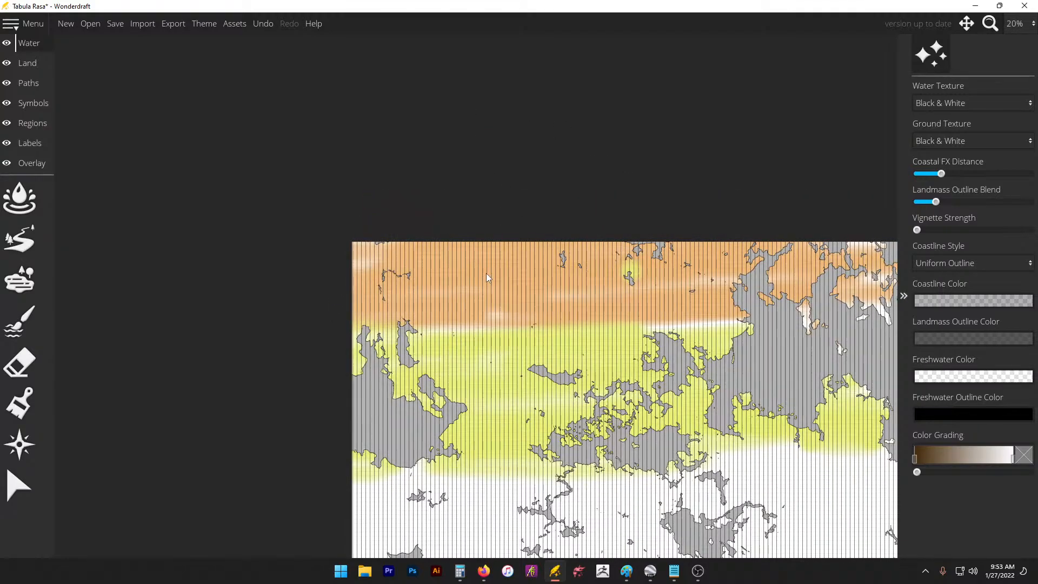
scroll(483, 270, "down", 1)
scroll(892, 488, "up", 1)
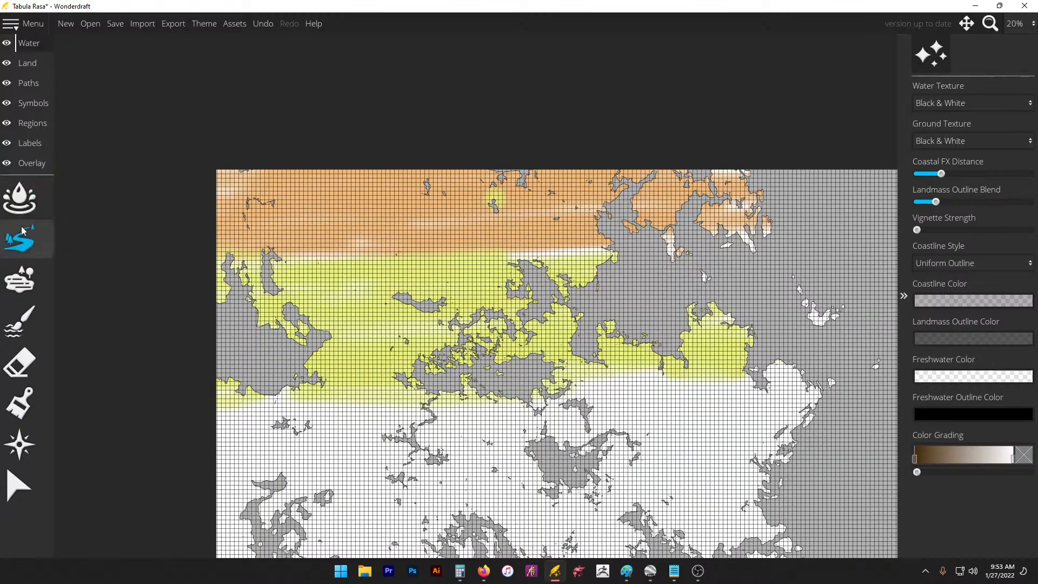
left_click(28, 64)
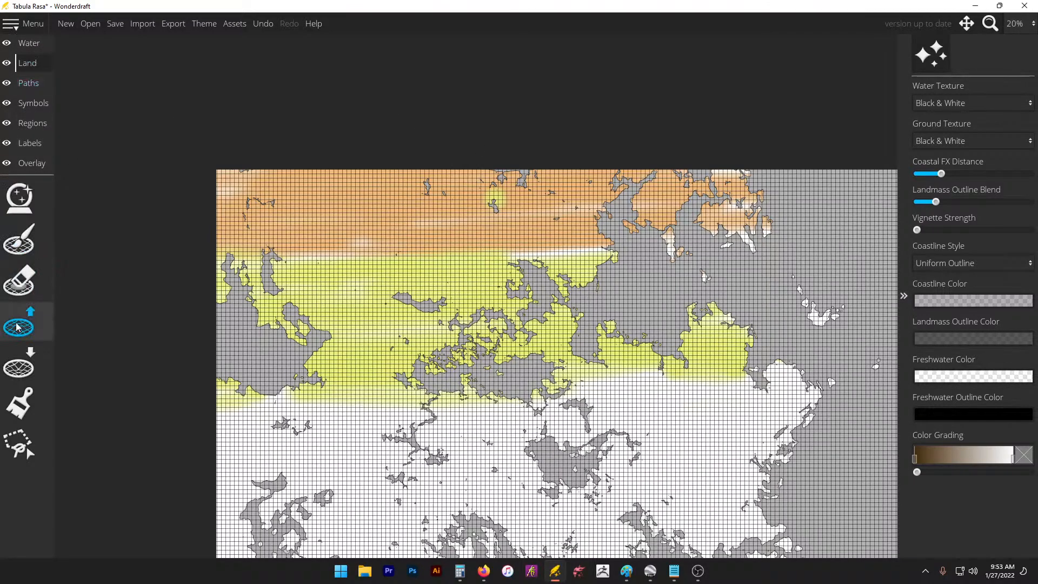
Step: Extend the orange northern band's lower edge further south over the yellow boundary
left_click(19, 403)
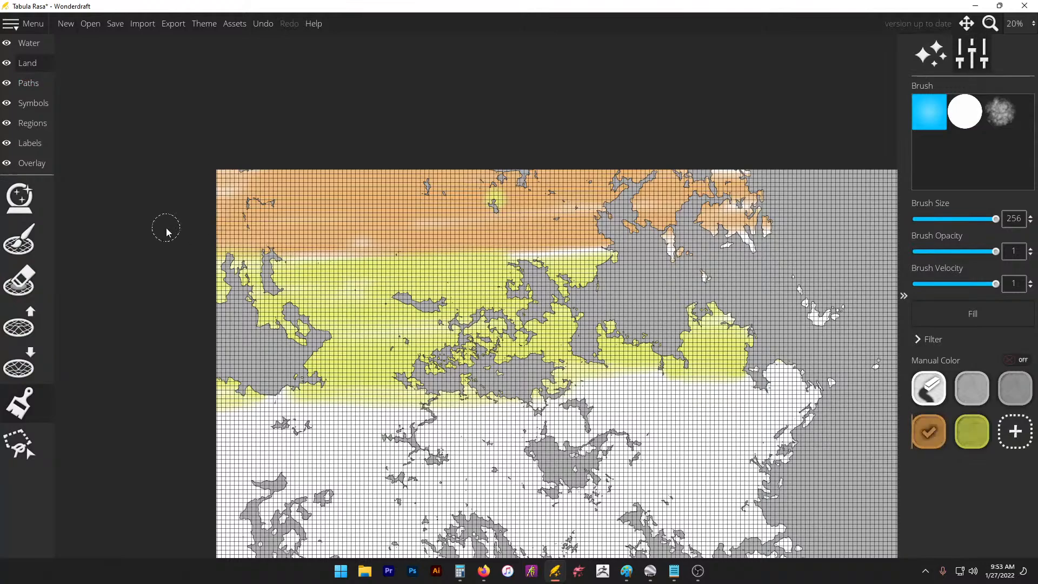
mouse_move(166, 231)
left_mouse_down()
mouse_move(211, 255)
mouse_move(815, 265)
mouse_move(481, 245)
mouse_move(771, 231)
mouse_move(652, 258)
mouse_move(548, 256)
mouse_move(491, 214)
mouse_move(681, 188)
mouse_move(391, 154)
mouse_move(305, 165)
mouse_move(361, 182)
mouse_move(475, 189)
left_mouse_up()
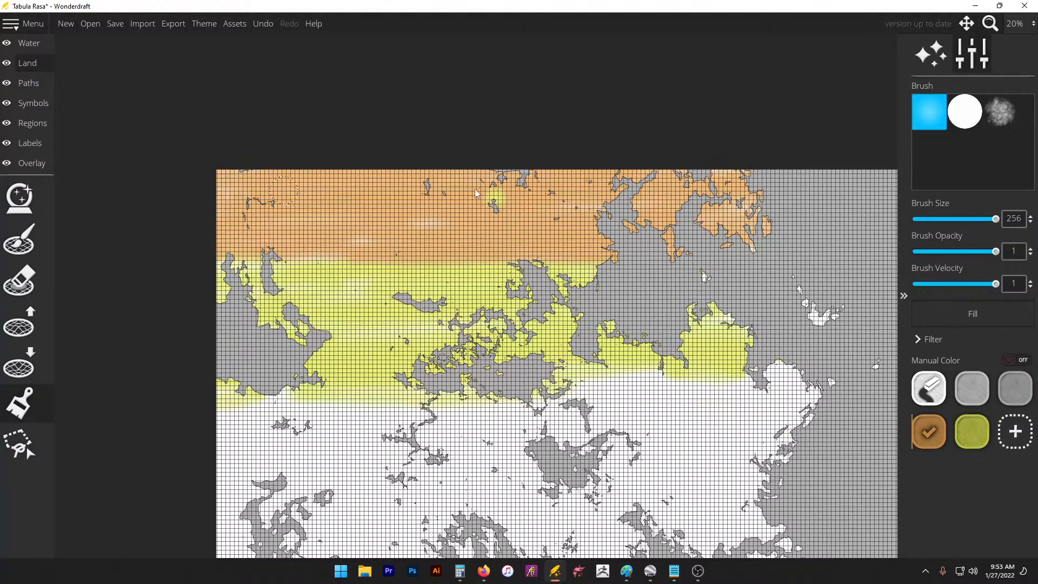
left_click_drag(488, 247, 270, 255)
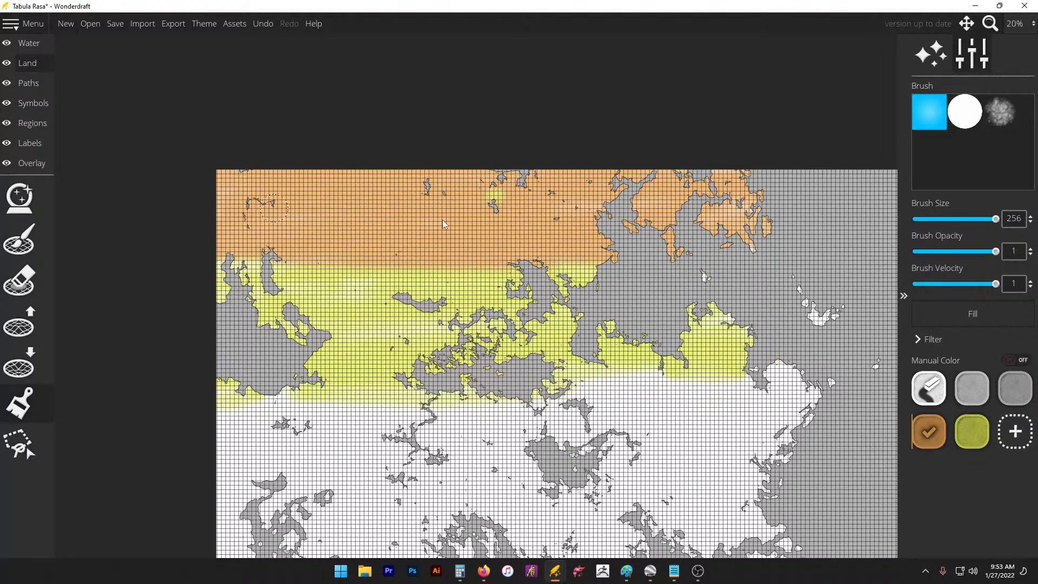
Step: Try a darker green without saving, then brush yellow-green further across the middle land
left_click(973, 431)
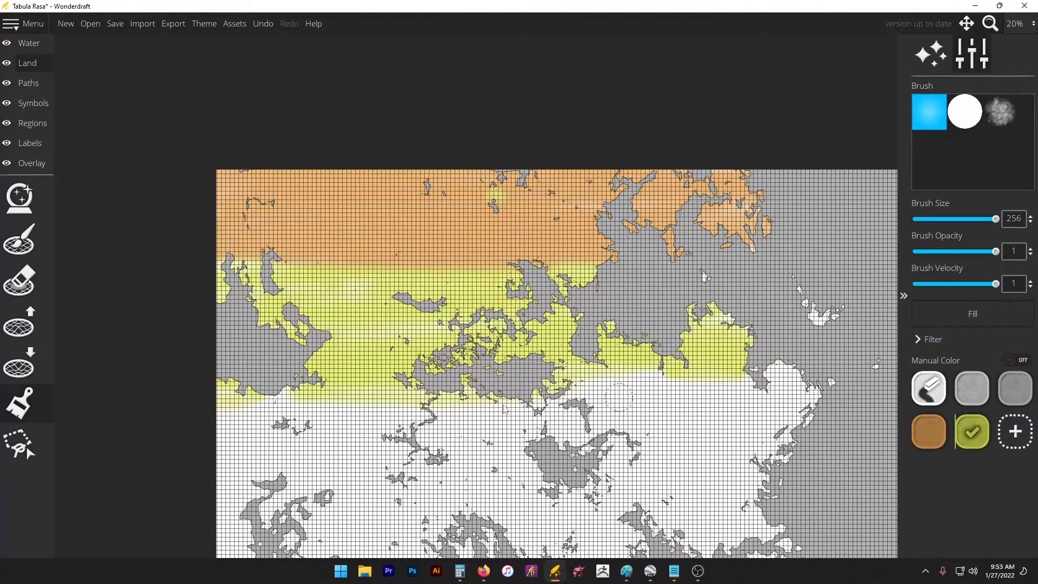
scroll(454, 104, "down", 1)
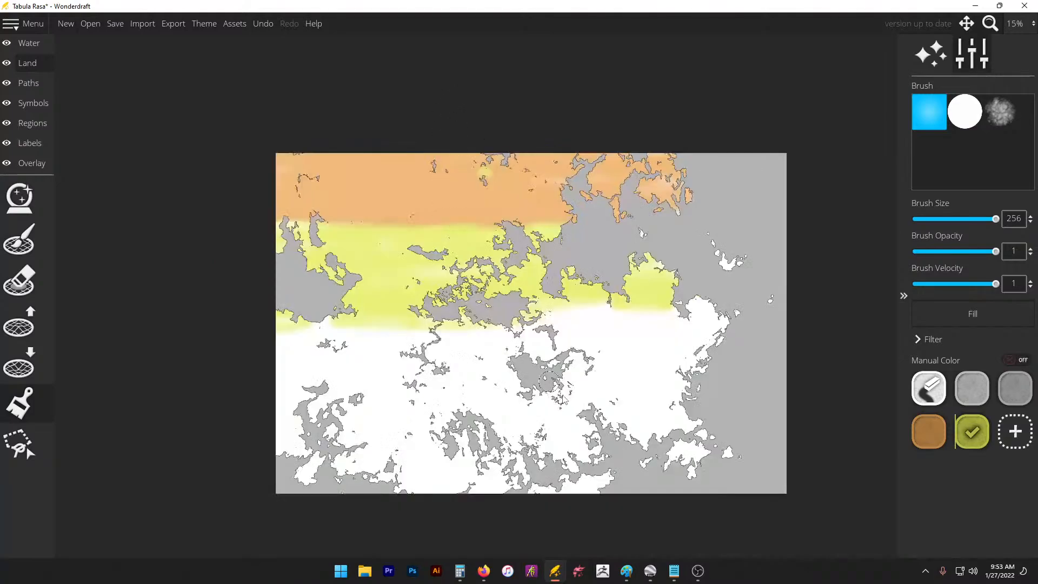
scroll(567, 409, "up", 1)
left_click(1027, 433)
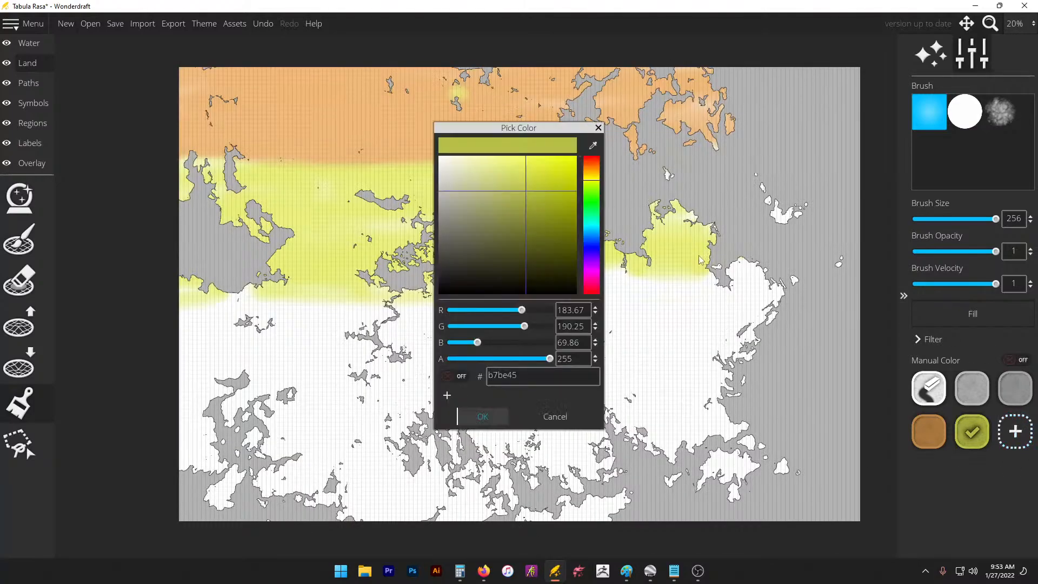
mouse_move(557, 199)
left_mouse_down()
mouse_move(565, 210)
mouse_move(599, 194)
left_mouse_up()
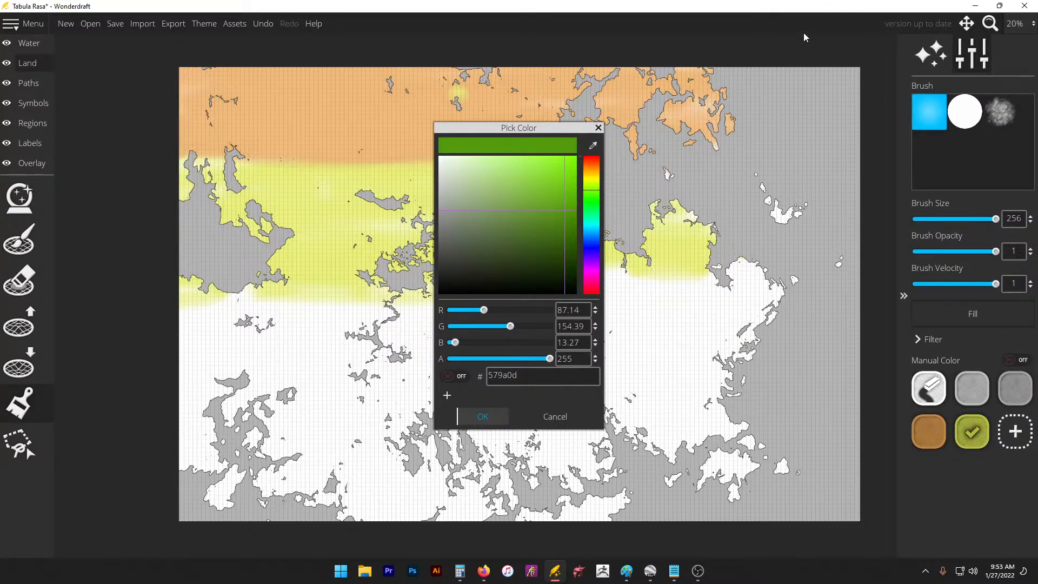
left_click(598, 128)
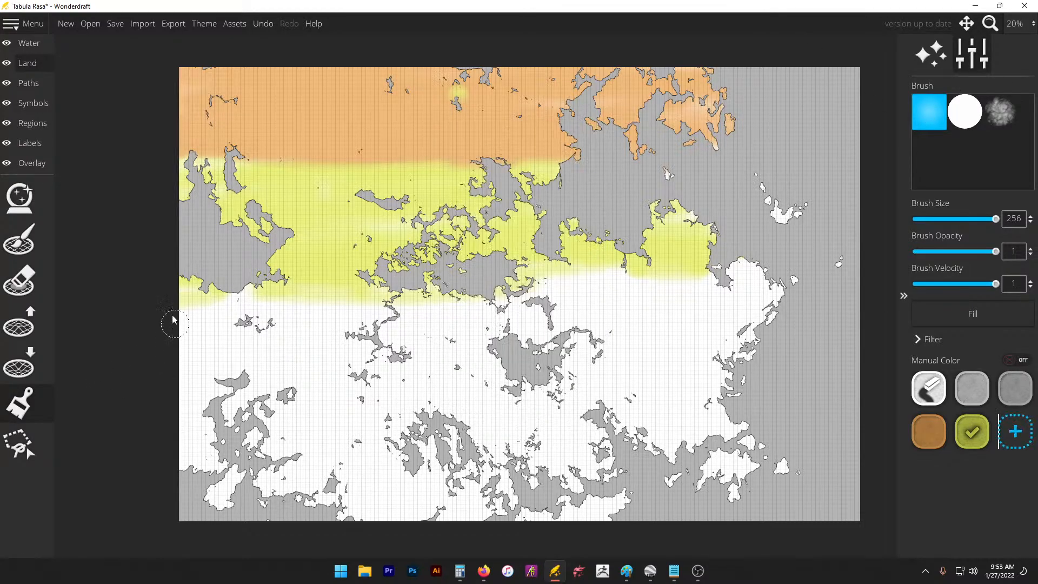
mouse_move(169, 319)
left_mouse_down()
mouse_move(157, 313)
mouse_move(554, 295)
left_mouse_up()
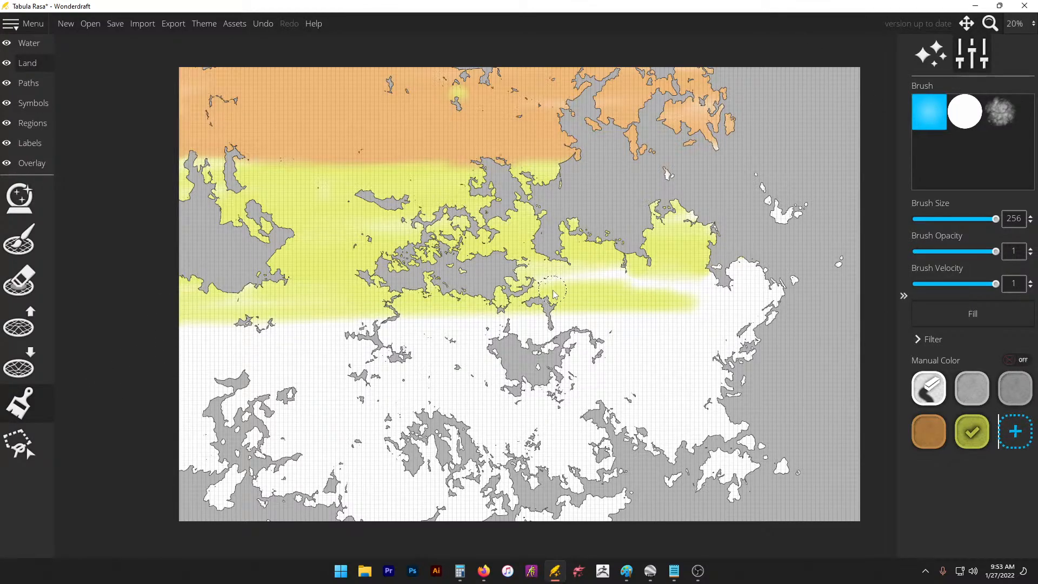
Step: Add a green swatch (579a0d) and paint a green band across the middle land
left_click(1015, 432)
left_click(506, 418)
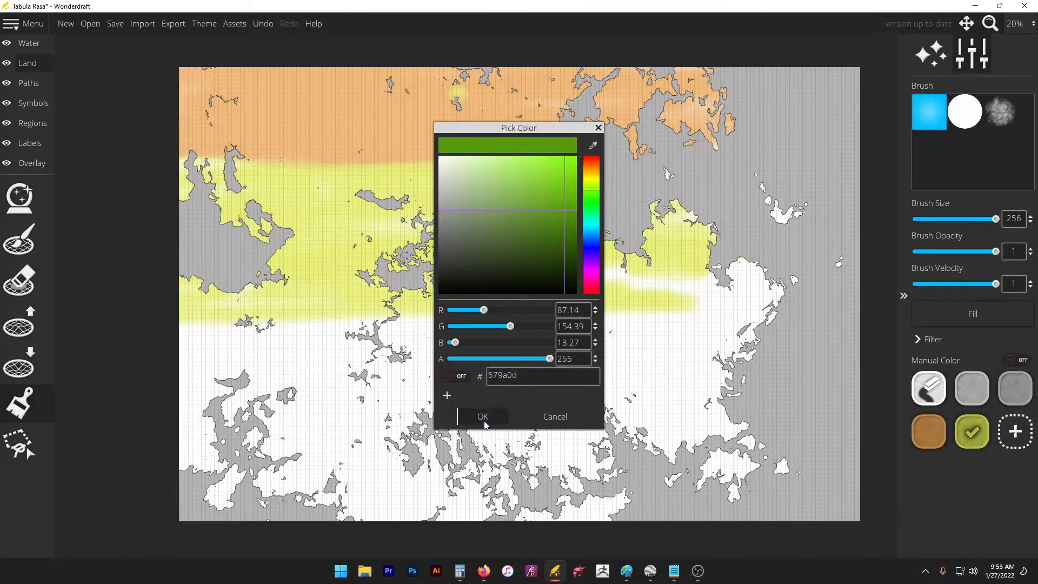
mouse_move(757, 305)
left_mouse_down()
mouse_move(167, 294)
mouse_move(195, 354)
mouse_move(134, 399)
mouse_move(335, 325)
mouse_move(691, 371)
mouse_move(433, 378)
mouse_move(757, 325)
mouse_move(541, 271)
mouse_move(629, 353)
mouse_move(357, 384)
mouse_move(698, 398)
mouse_move(223, 403)
mouse_move(725, 401)
mouse_move(429, 387)
left_mouse_up()
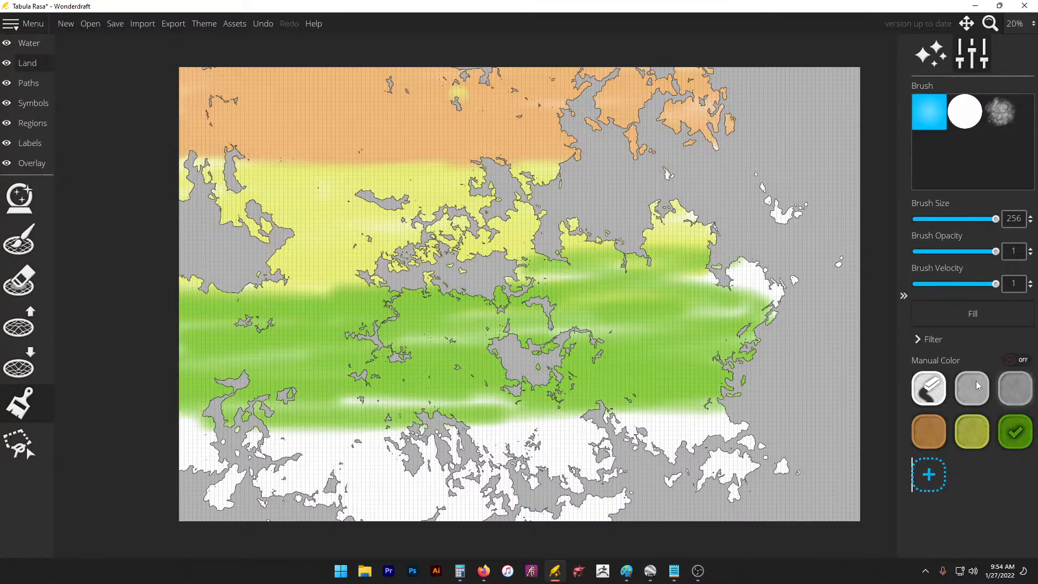
Step: Add a teal swatch (0d979a) and paint the southern land, lower-right coast and island
left_click(929, 475)
left_click_drag(586, 233, 587, 226)
left_click(483, 416)
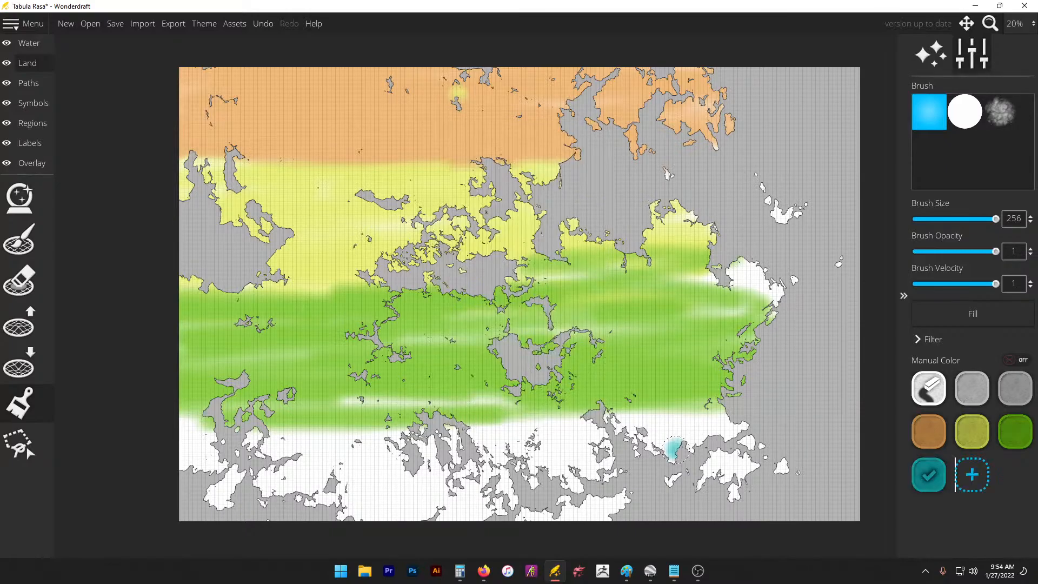
mouse_move(673, 448)
left_mouse_down()
mouse_move(703, 425)
mouse_move(188, 454)
mouse_move(476, 489)
mouse_move(600, 487)
mouse_move(622, 508)
mouse_move(610, 419)
mouse_move(195, 432)
mouse_move(281, 492)
mouse_move(255, 411)
left_mouse_up()
mouse_move(507, 415)
left_mouse_down()
mouse_move(753, 437)
mouse_move(744, 471)
left_mouse_up()
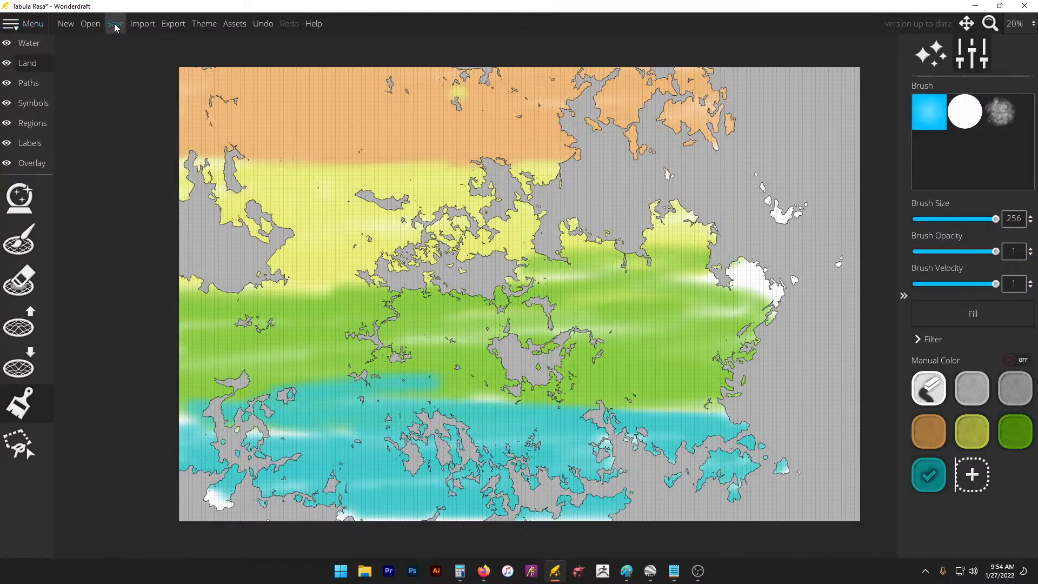
Step: Apply the Paper theme, then briefly view and close the asset packs list
left_click(204, 22)
left_click(554, 181)
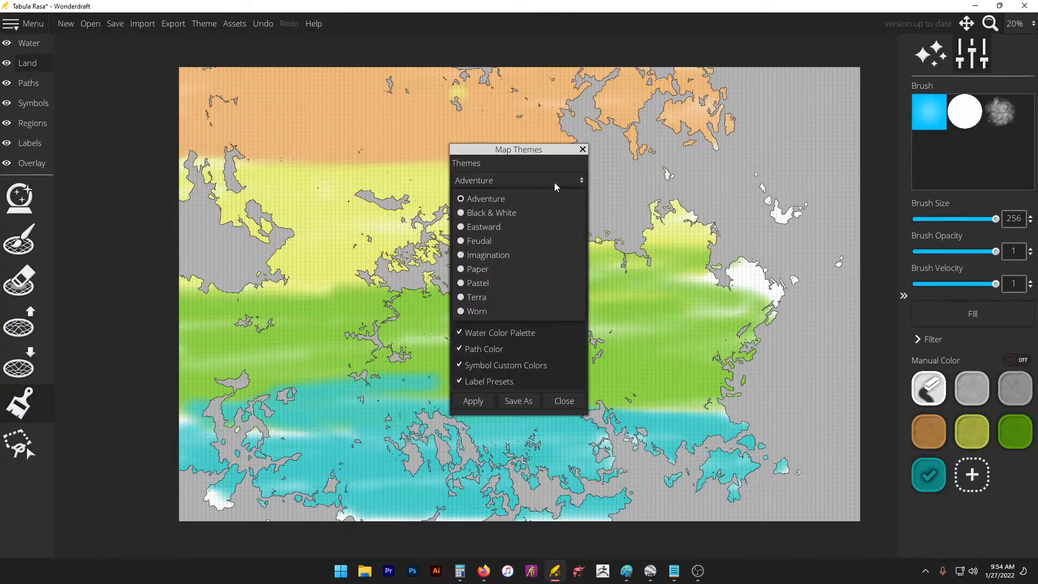
left_click(566, 274)
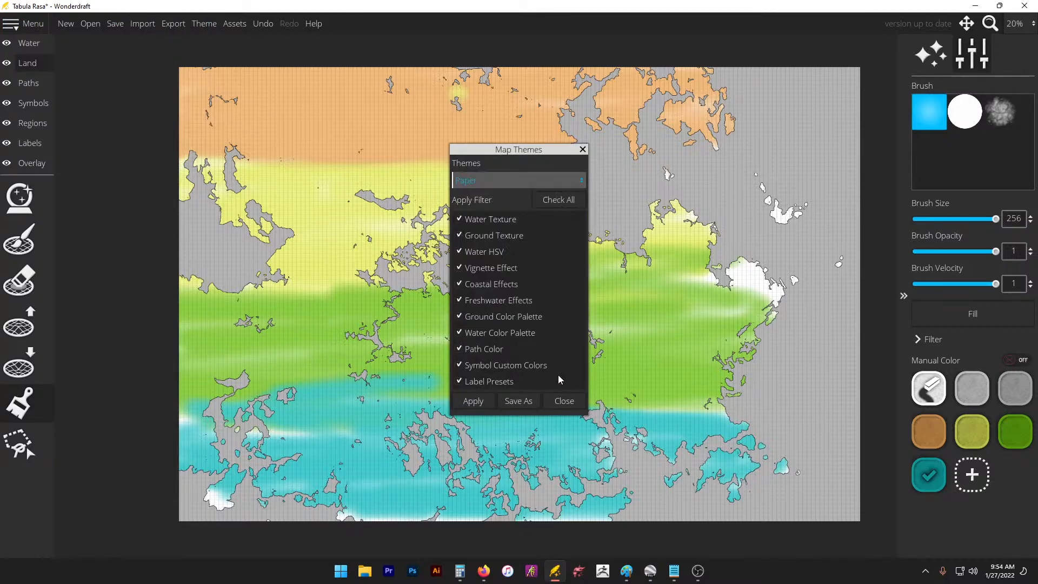
left_click(481, 405)
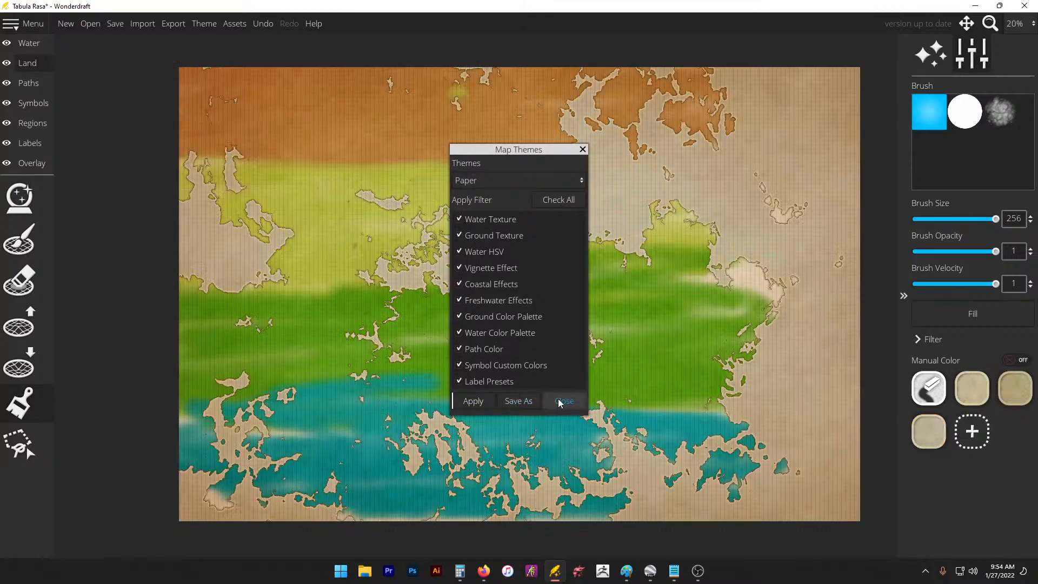
left_click(564, 401)
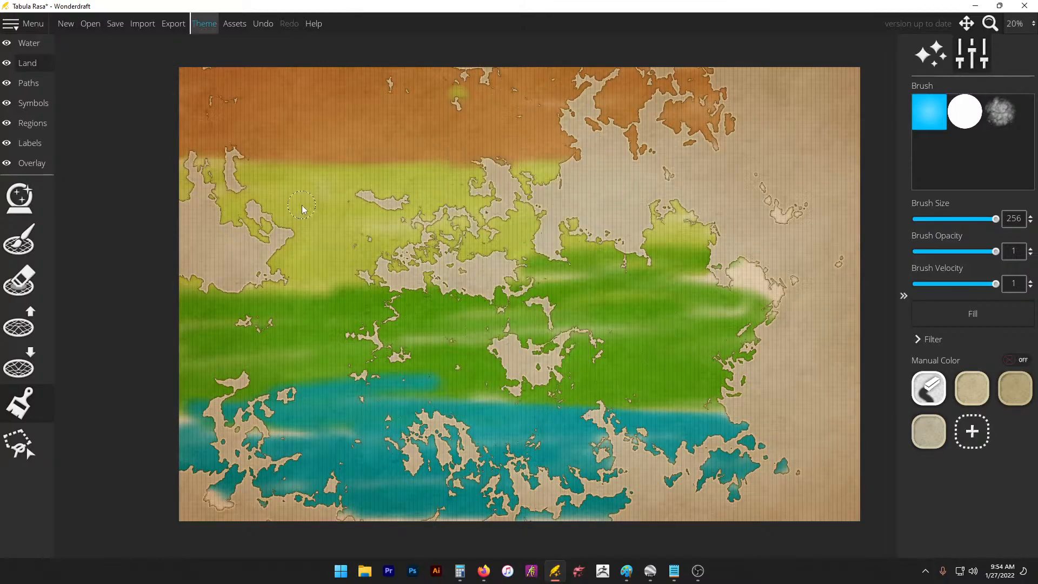
left_click(227, 23)
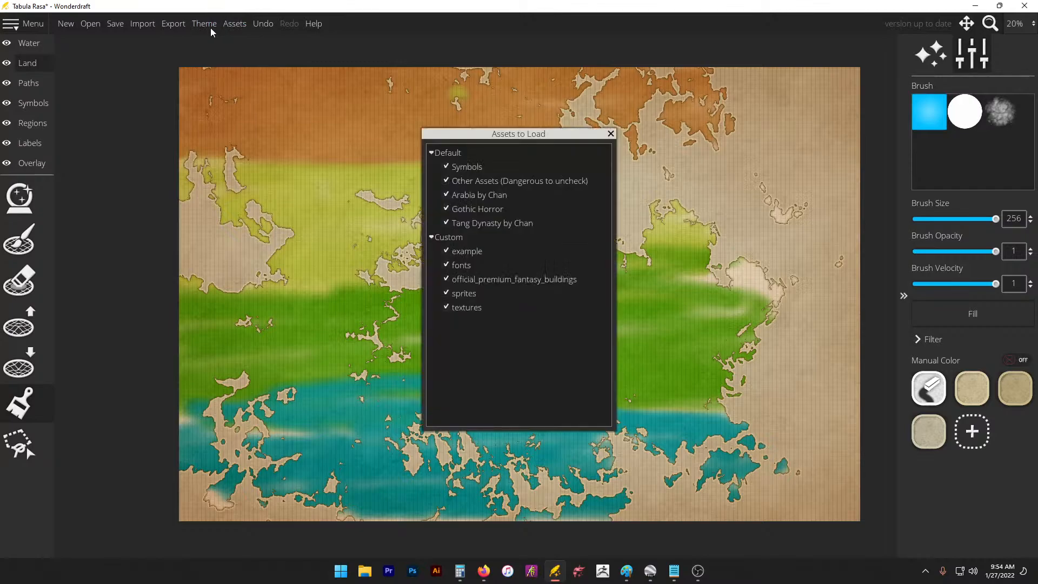
left_click(610, 134)
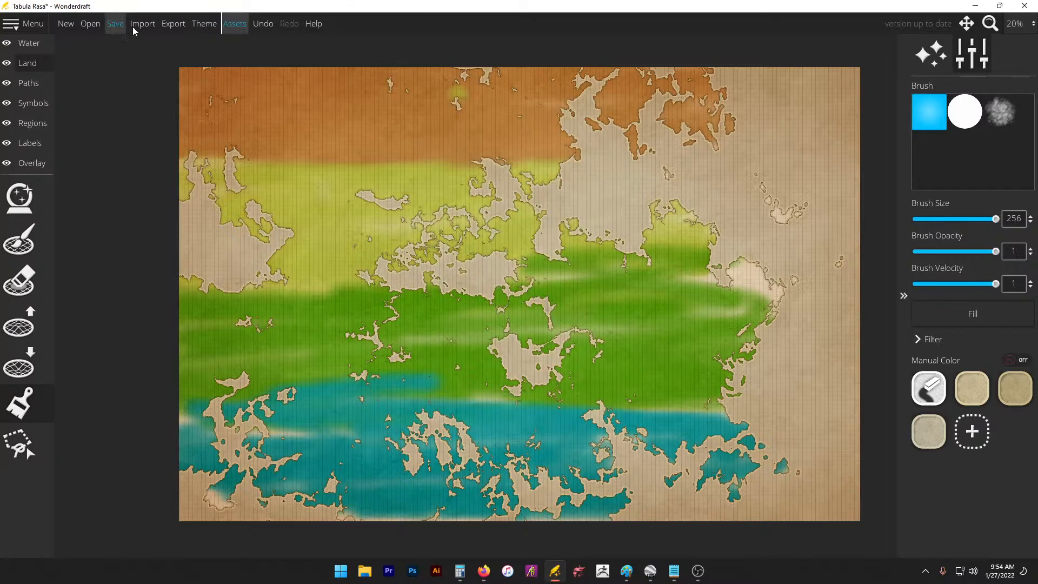
Step: Try the Pastel theme, then apply the Imagination theme instead
left_click(204, 25)
left_click(507, 180)
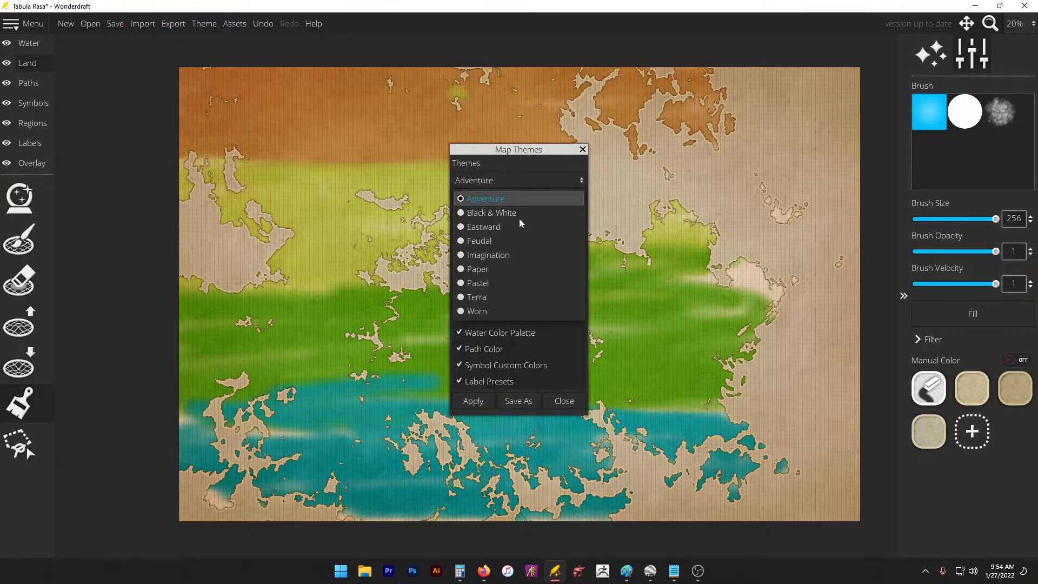
left_click(523, 284)
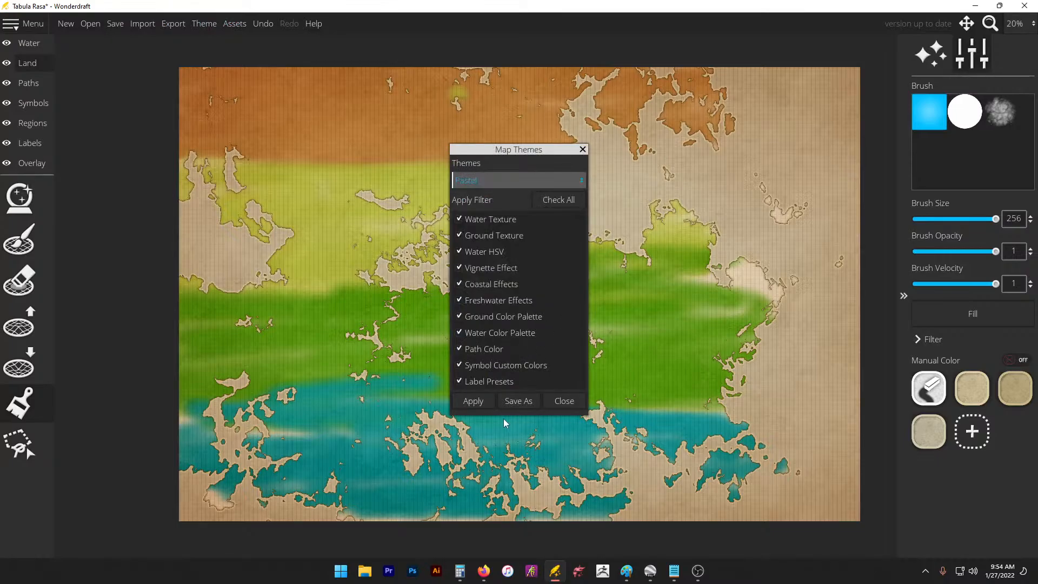
left_click(492, 402)
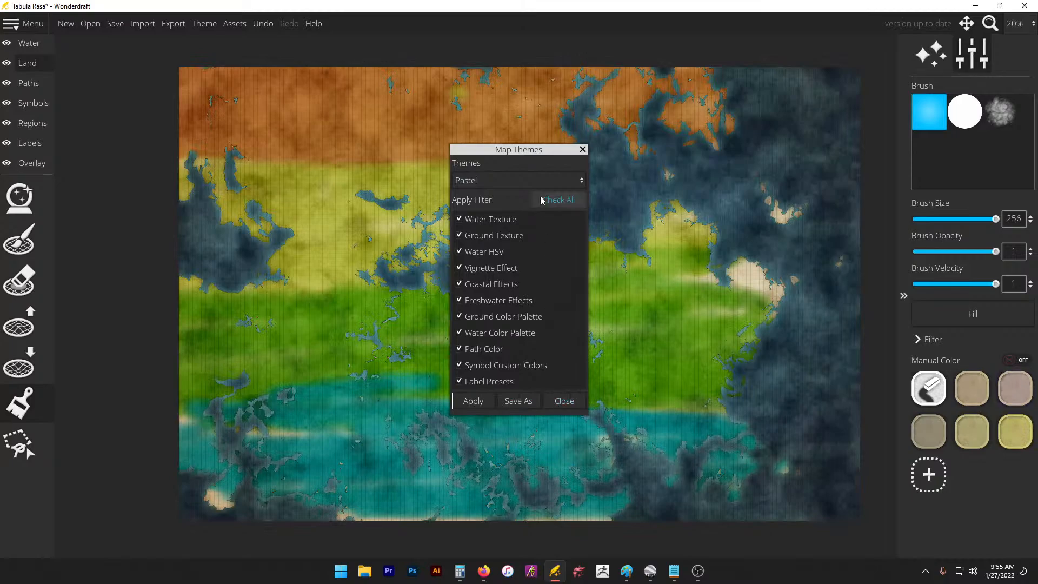
left_click(523, 181)
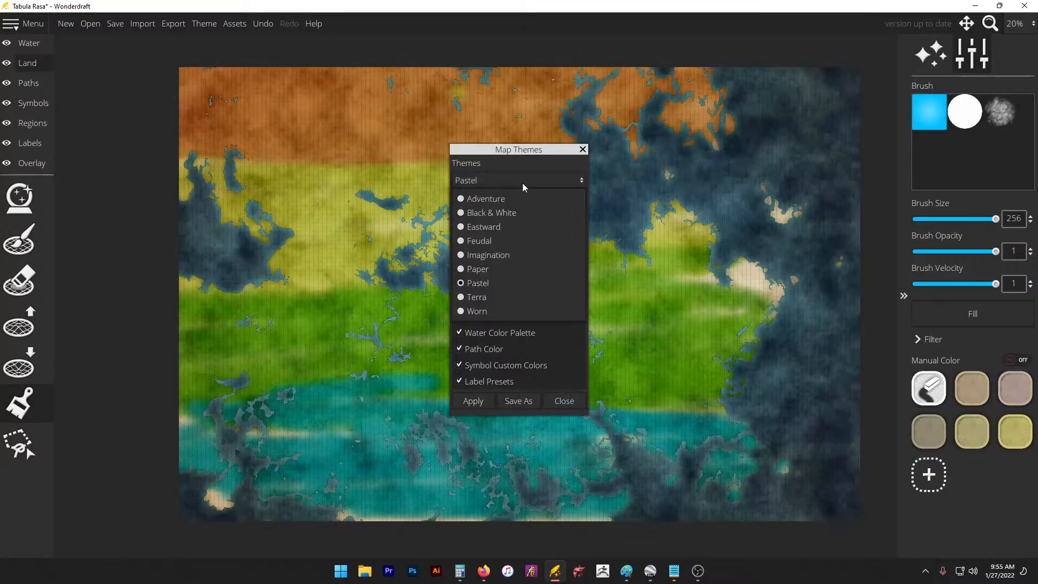
left_click(528, 254)
left_click(474, 401)
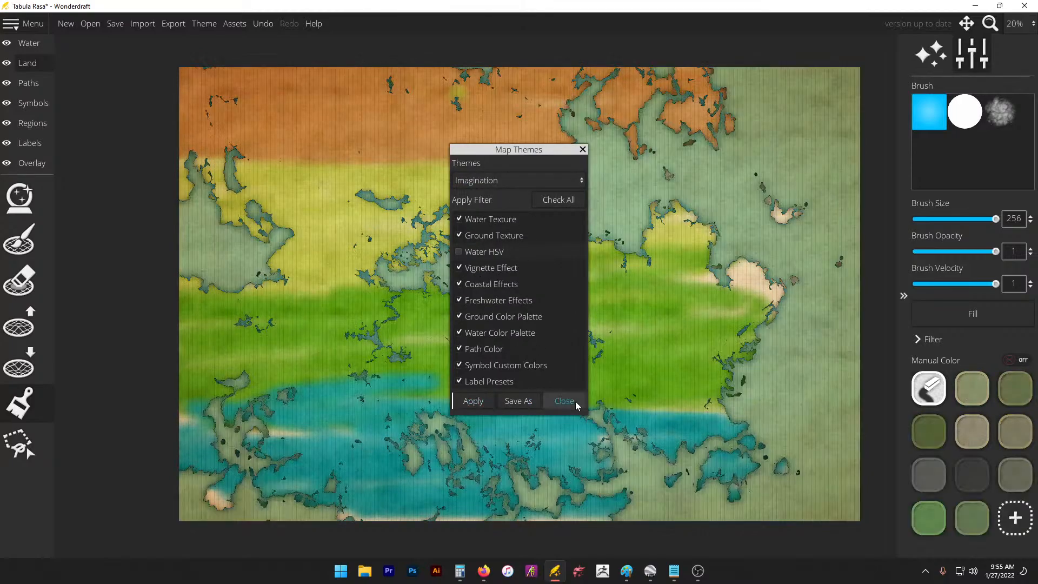
left_click(564, 400)
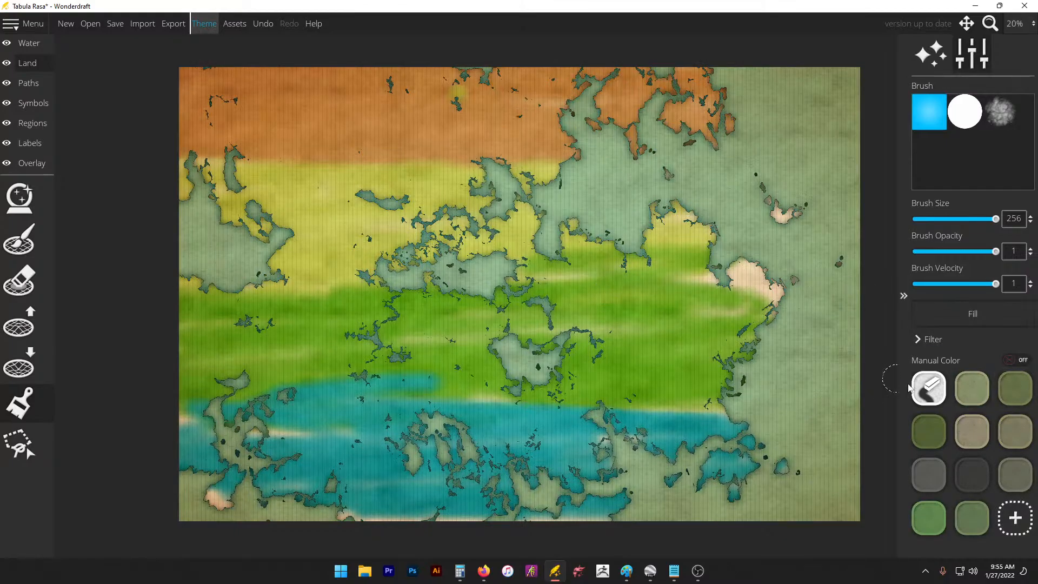
Step: Reset all land to the default colour and save a new light gold swatch
mouse_move(552, 224)
left_mouse_down()
mouse_move(525, 246)
mouse_move(549, 295)
mouse_move(591, 283)
mouse_move(646, 220)
mouse_move(472, 156)
mouse_move(541, 34)
mouse_move(367, 61)
mouse_move(383, 109)
mouse_move(430, 131)
mouse_move(296, 174)
mouse_move(270, 221)
mouse_move(186, 251)
left_mouse_up()
left_click(942, 312)
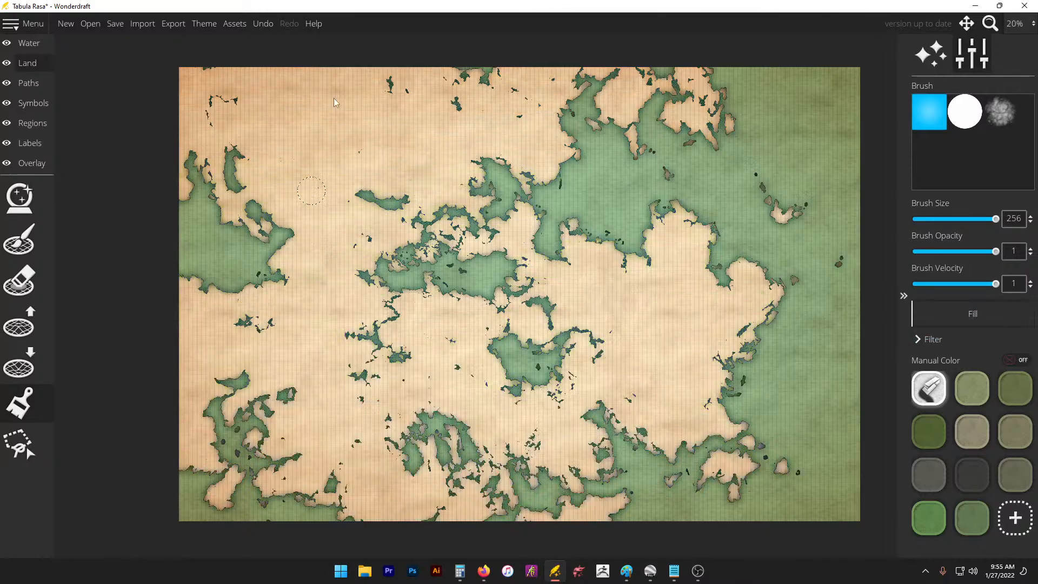
left_click(1015, 517)
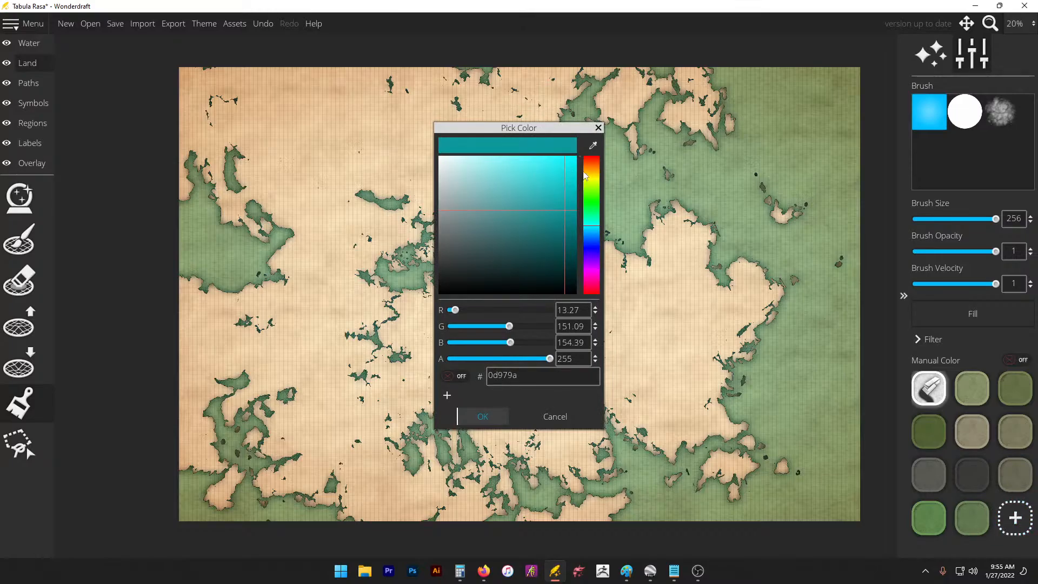
mouse_move(585, 174)
left_mouse_down()
mouse_move(492, 164)
mouse_move(509, 169)
left_mouse_up()
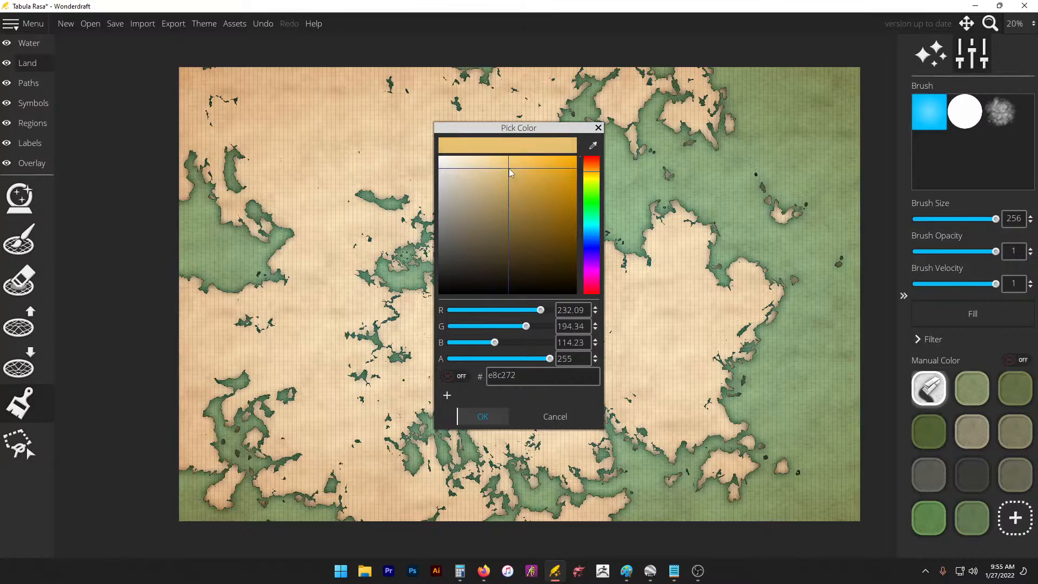
left_click(480, 417)
Step: Fill all land with the mid green and save a new tan swatch (c9ac6e)
scroll(930, 461, "down", 1)
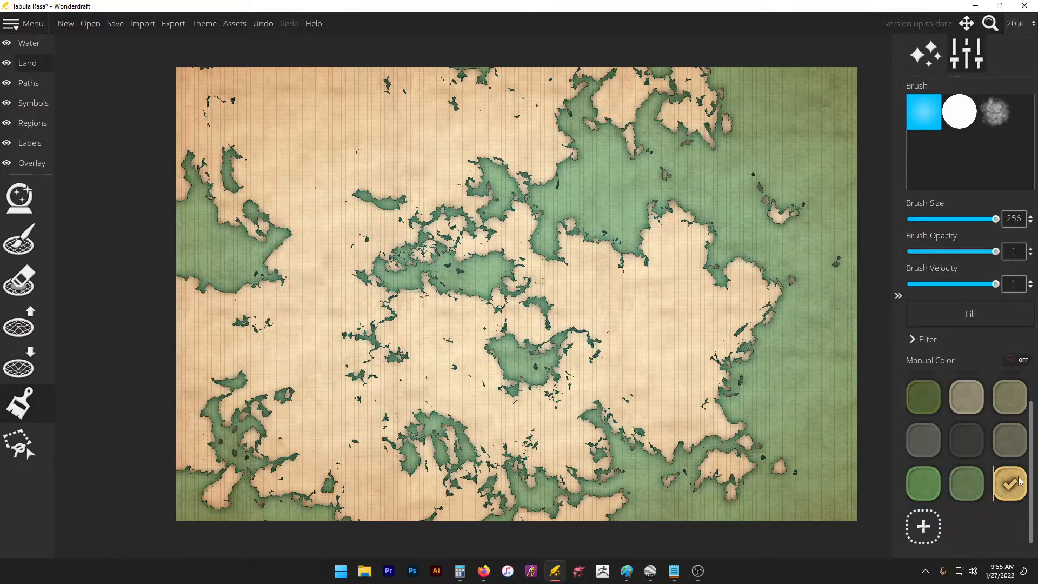
left_click(968, 484)
left_click(944, 312)
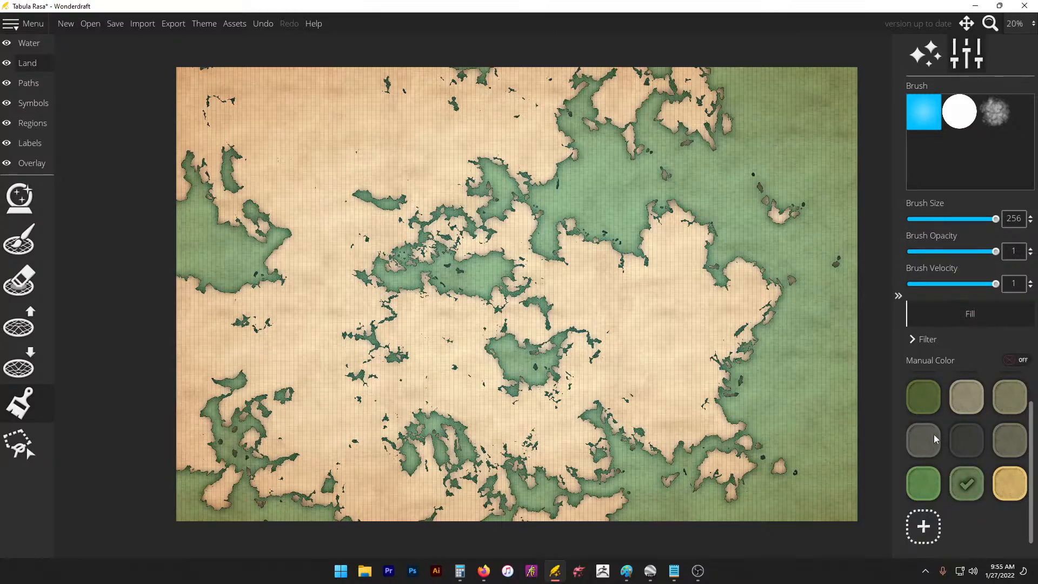
left_click(923, 532)
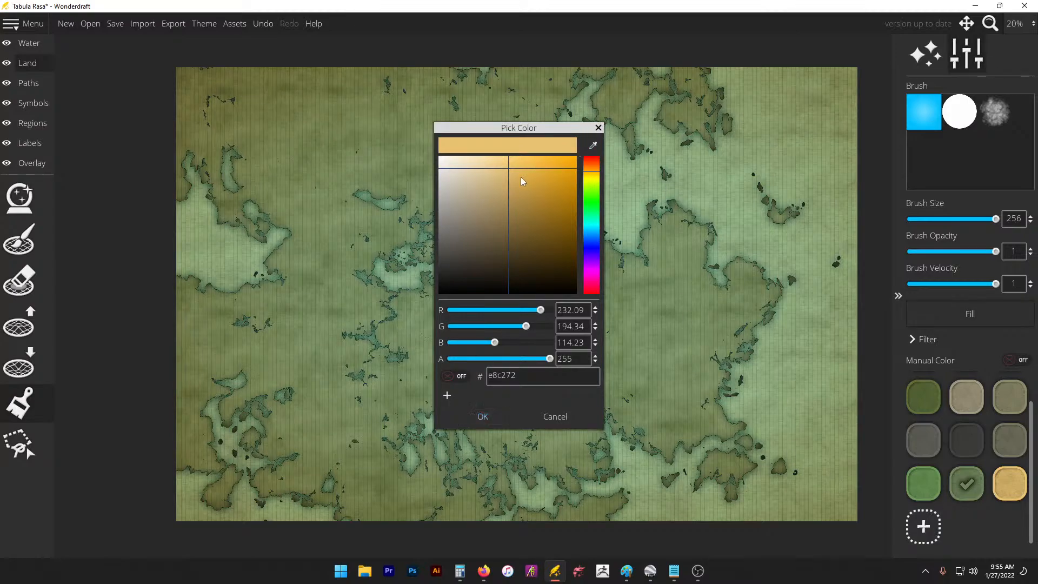
left_click_drag(522, 182, 501, 185)
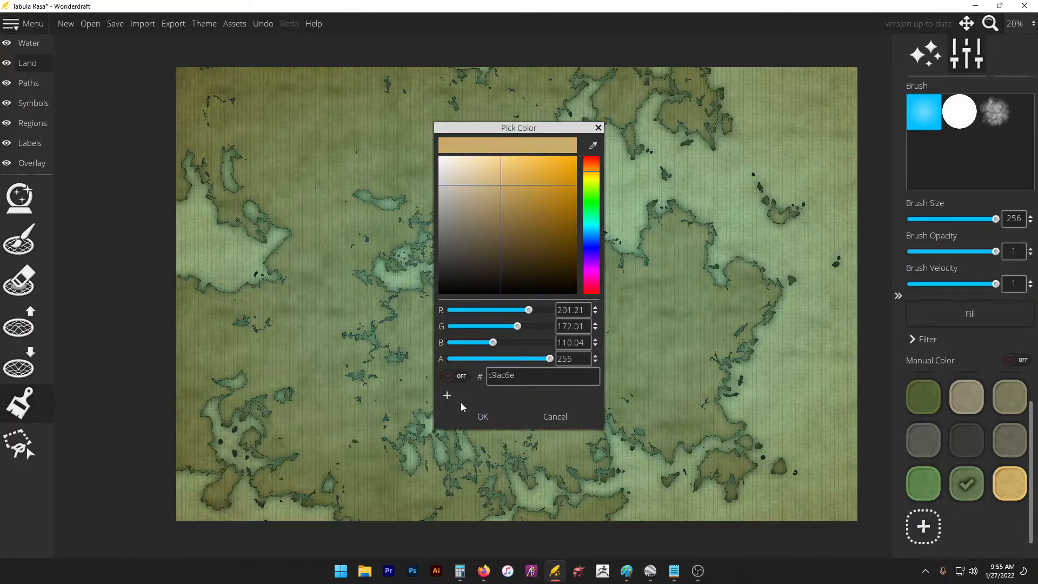
left_click(476, 417)
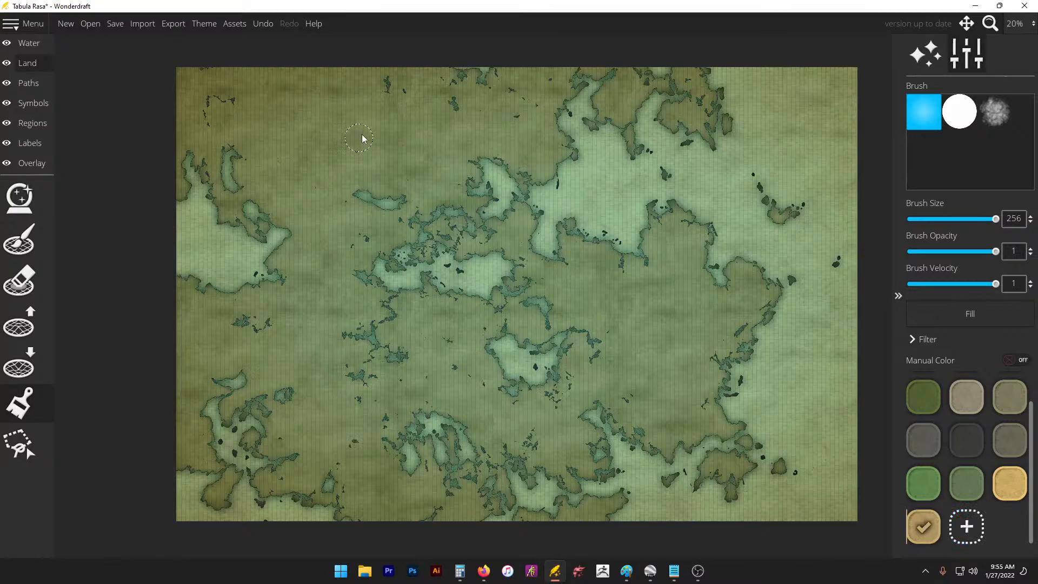
Step: Brush tan across the northern land and mid-left with the soft cloudy brush
left_click_drag(364, 135, 449, 138)
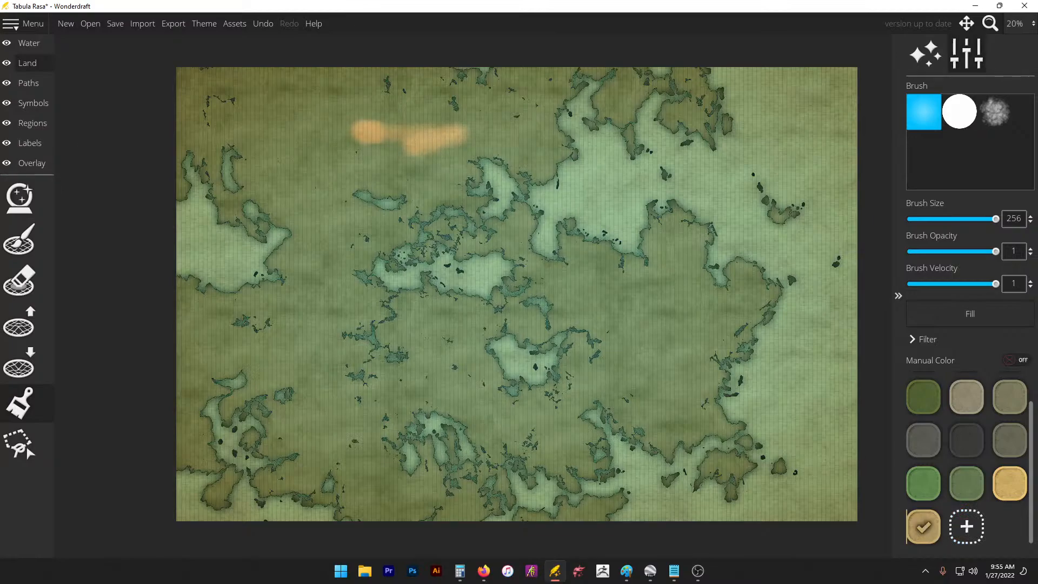
left_click(997, 115)
mouse_move(422, 93)
left_mouse_down()
mouse_move(270, 76)
mouse_move(325, 87)
mouse_move(261, 93)
mouse_move(569, 83)
mouse_move(416, 88)
mouse_move(350, 131)
mouse_move(236, 135)
mouse_move(438, 126)
mouse_move(151, 122)
mouse_move(212, 133)
mouse_move(232, 162)
mouse_move(214, 182)
mouse_move(562, 172)
mouse_move(626, 167)
mouse_move(632, 94)
mouse_move(615, 83)
mouse_move(730, 93)
mouse_move(689, 130)
mouse_move(540, 161)
mouse_move(601, 154)
mouse_move(587, 85)
left_mouse_up()
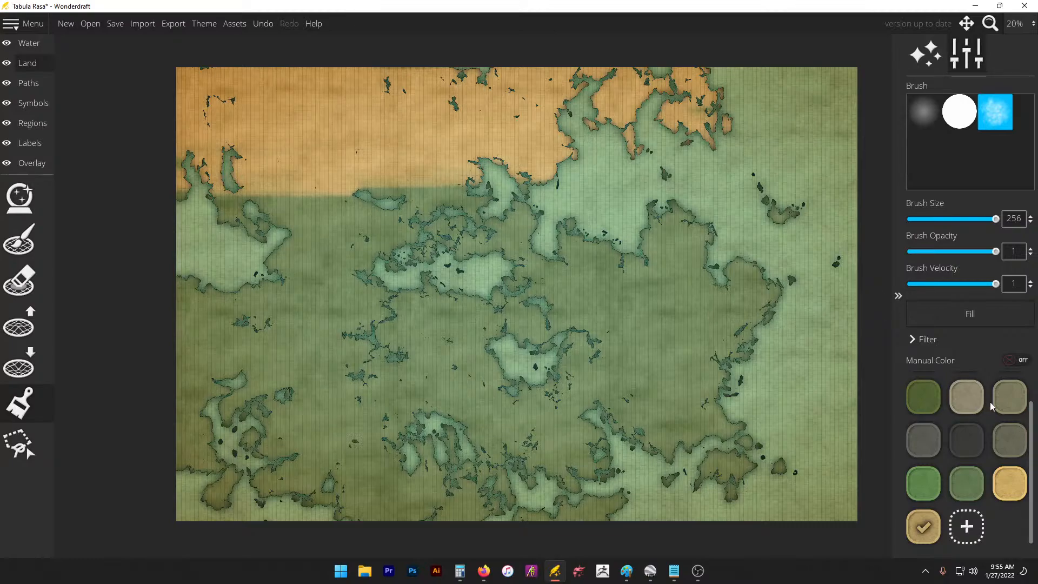
left_click(1006, 400)
mouse_move(538, 209)
left_mouse_down()
mouse_move(315, 204)
mouse_move(511, 242)
left_mouse_up()
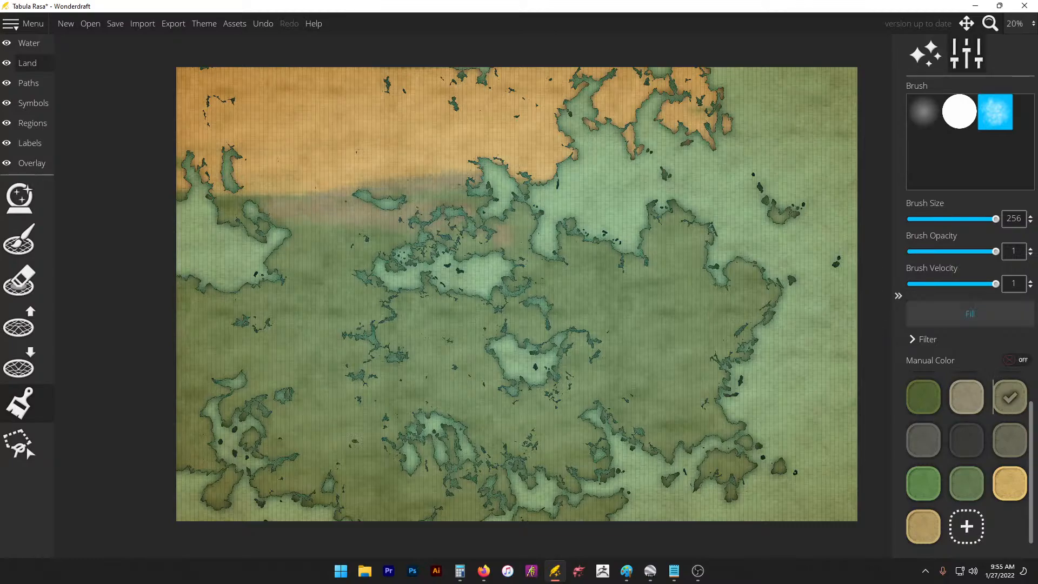
Step: Undo a darker grey-olive stroke and recolour that swatch to a soft olive (a7ac71)
left_click(1007, 440)
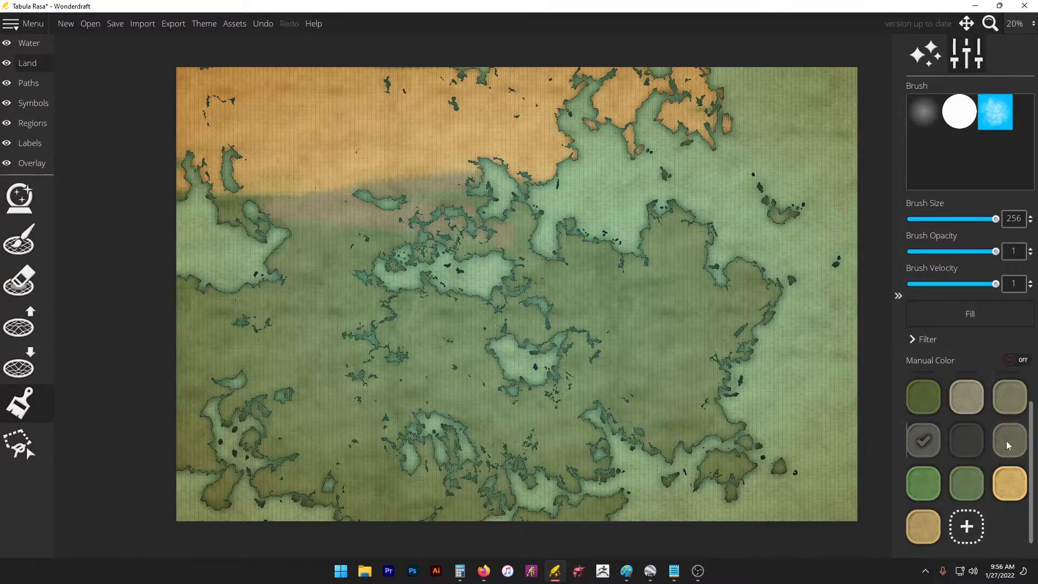
mouse_move(530, 238)
left_mouse_down()
mouse_move(464, 201)
mouse_move(311, 193)
left_mouse_up()
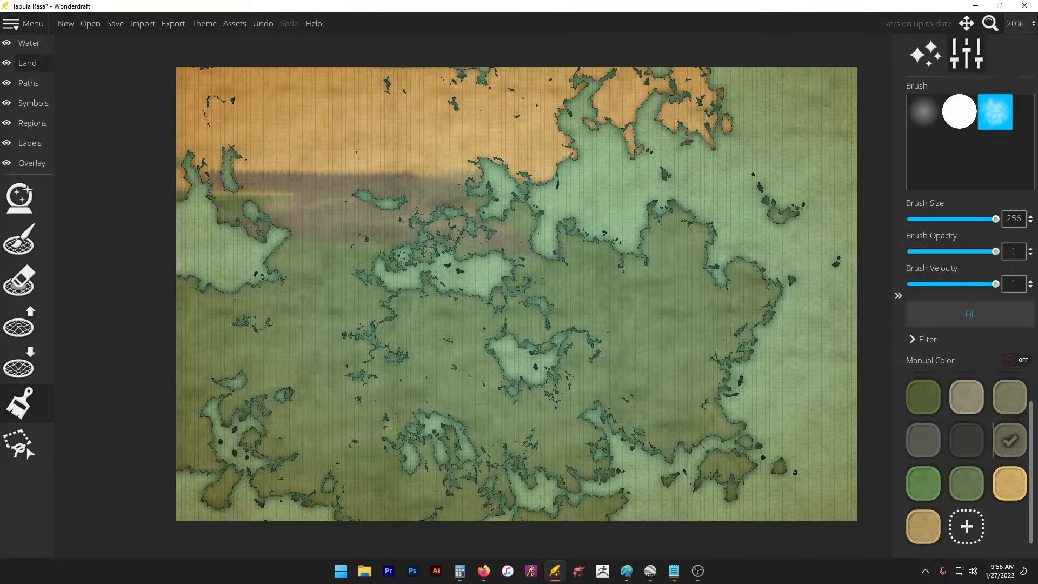
key("ctrl+z")
right_click(1008, 443)
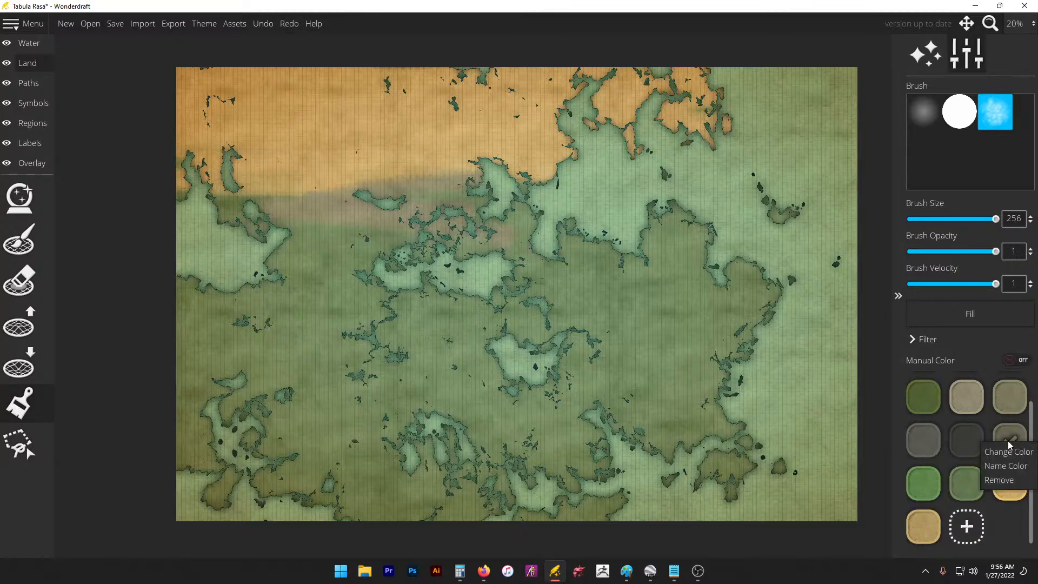
left_click(1010, 479)
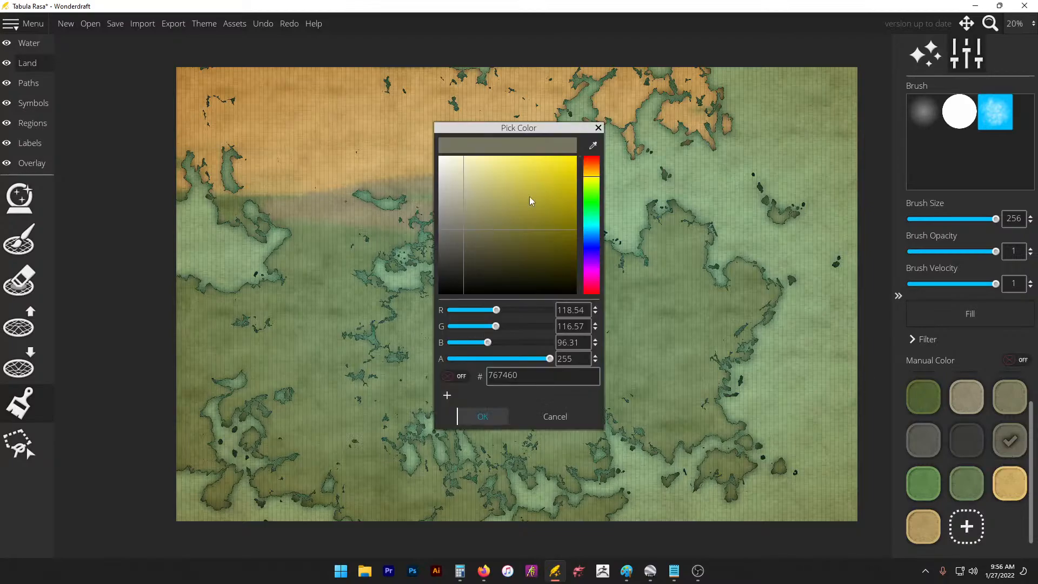
left_click_drag(594, 184, 595, 180)
left_click_drag(461, 203, 487, 205)
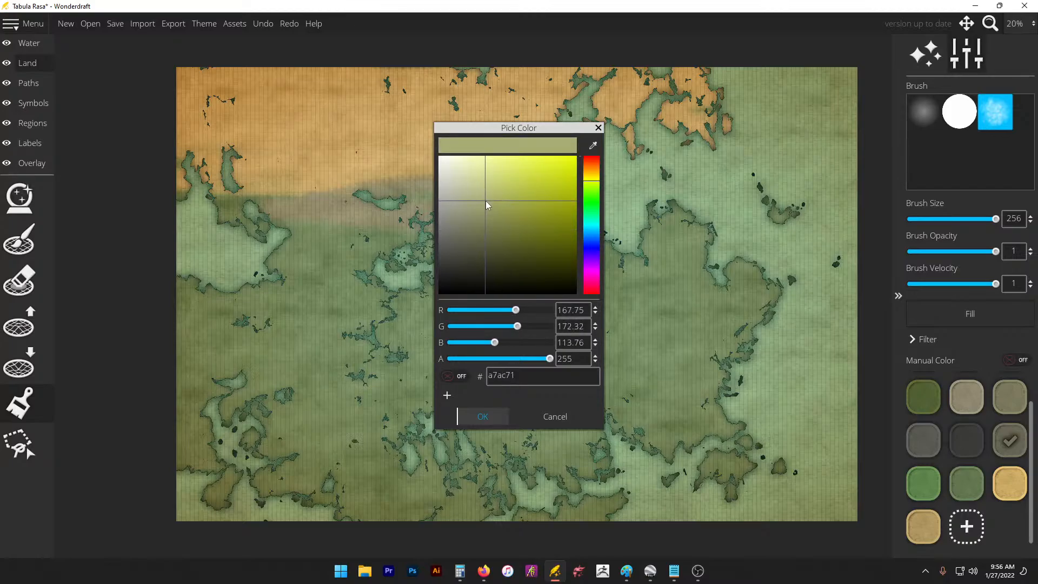
left_click(468, 416)
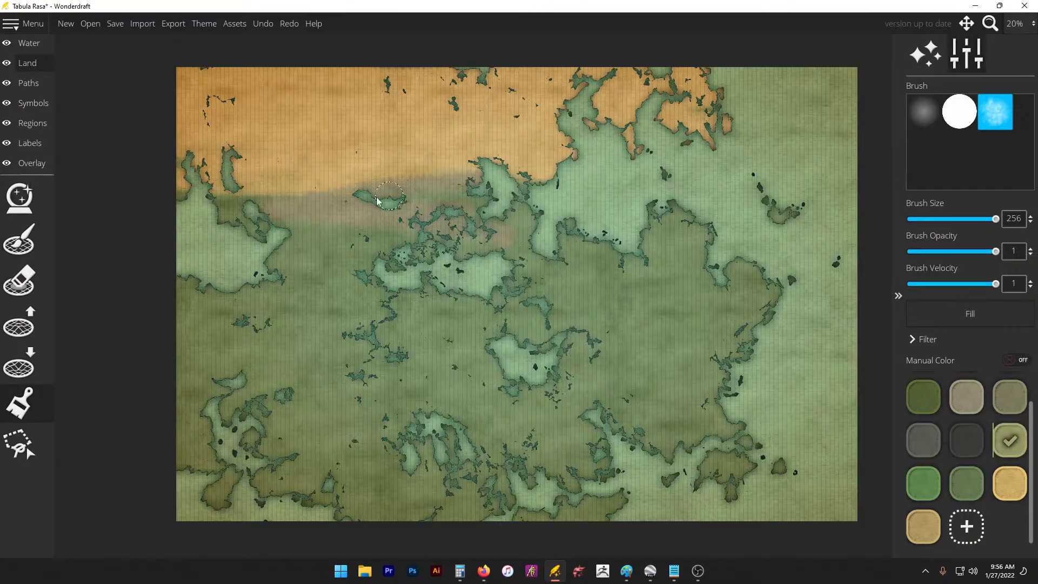
Step: Paint a light olive band across the map between the orange north and green south
mouse_move(376, 201)
left_mouse_down()
mouse_move(352, 190)
mouse_move(278, 206)
mouse_move(306, 246)
mouse_move(252, 213)
left_mouse_up()
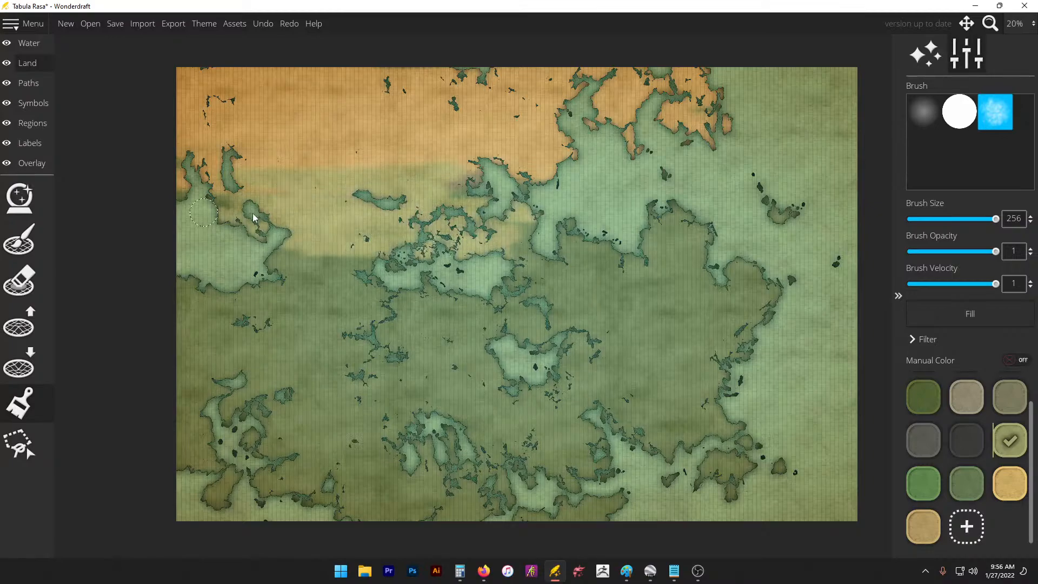
mouse_move(342, 250)
left_mouse_down()
mouse_move(378, 287)
mouse_move(189, 292)
mouse_move(573, 303)
mouse_move(759, 268)
left_mouse_up()
mouse_move(538, 270)
left_mouse_down()
mouse_move(301, 209)
mouse_move(634, 189)
mouse_move(790, 227)
left_mouse_up()
mouse_move(556, 281)
left_mouse_down()
mouse_move(447, 297)
mouse_move(148, 302)
mouse_move(447, 315)
mouse_move(735, 307)
mouse_move(496, 295)
mouse_move(708, 274)
mouse_move(682, 238)
mouse_move(485, 316)
mouse_move(181, 317)
mouse_move(541, 341)
mouse_move(558, 303)
mouse_move(146, 313)
mouse_move(303, 330)
left_mouse_up()
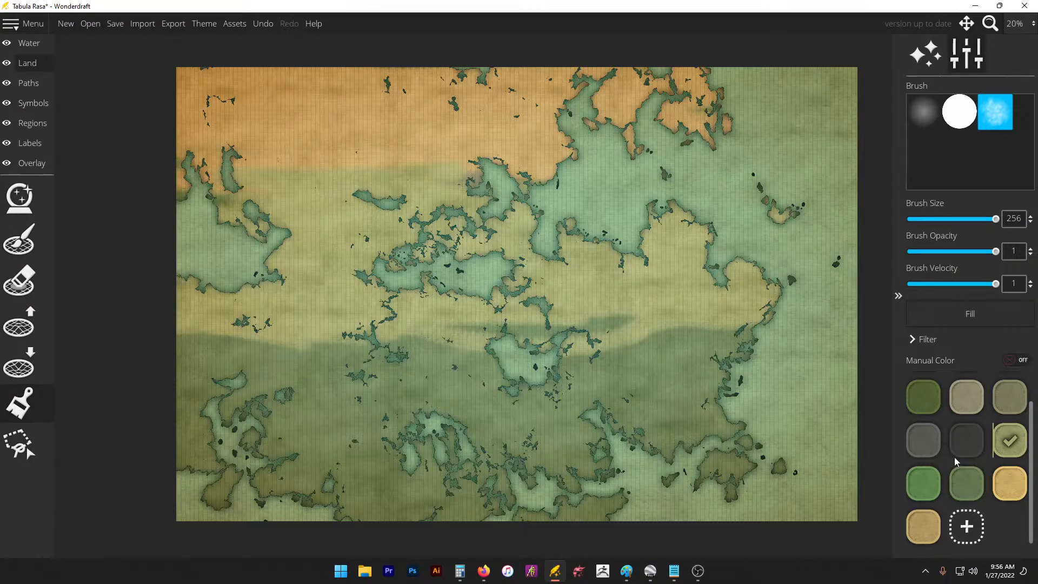
Step: Change the bright green swatch to a pale sea-green (85b68d)
left_click(976, 487)
right_click(971, 481)
left_click(925, 486)
right_click(924, 487)
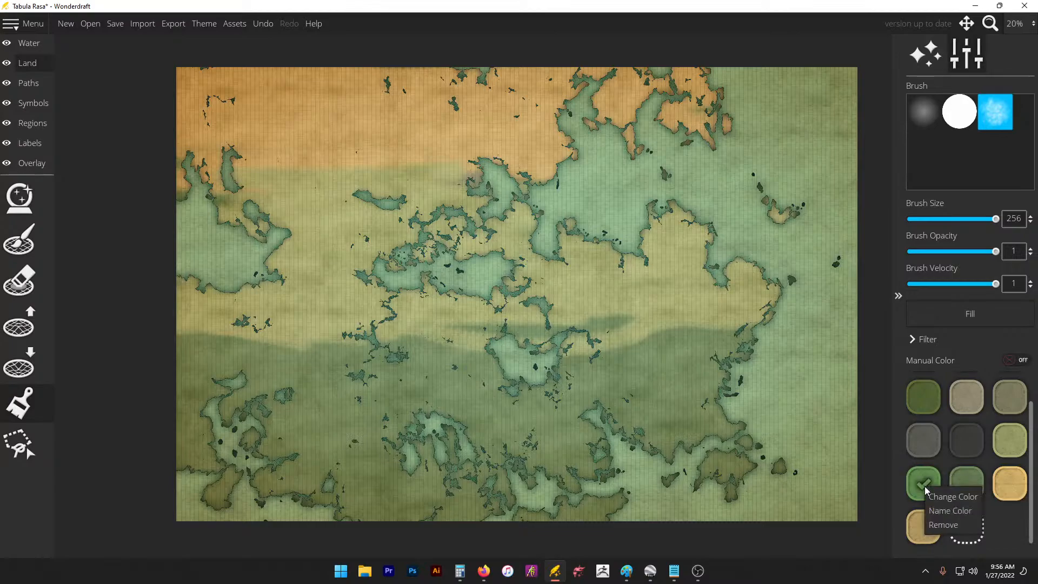
left_click(946, 500)
left_click_drag(463, 230, 477, 199)
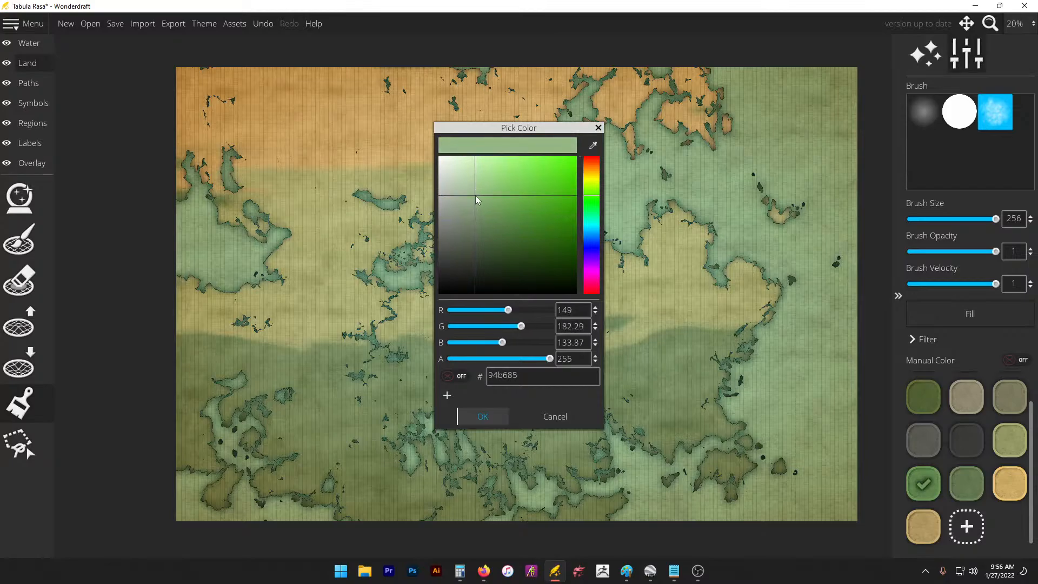
left_click_drag(592, 200, 591, 211)
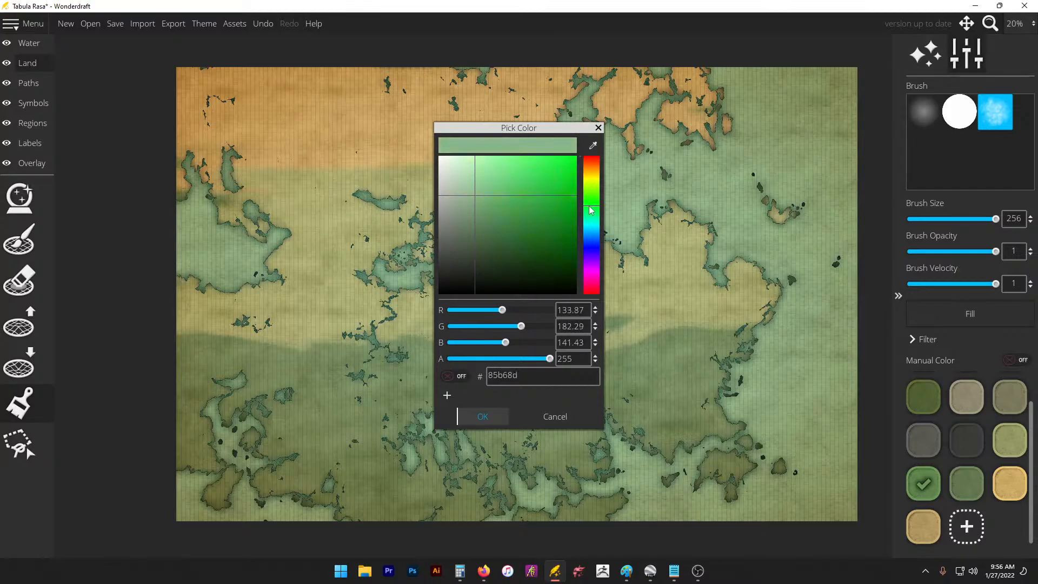
left_click(489, 415)
Step: Brush the sea-green across the southern land and the south-east islands
mouse_move(527, 417)
left_mouse_down()
mouse_move(751, 386)
mouse_move(680, 401)
mouse_move(591, 390)
mouse_move(574, 406)
mouse_move(414, 447)
mouse_move(171, 406)
mouse_move(98, 423)
mouse_move(156, 450)
mouse_move(220, 461)
mouse_move(424, 469)
mouse_move(506, 449)
left_mouse_up()
key("ctrl+z")
mouse_move(722, 432)
left_mouse_down()
mouse_move(575, 440)
mouse_move(619, 472)
mouse_move(549, 514)
left_mouse_up()
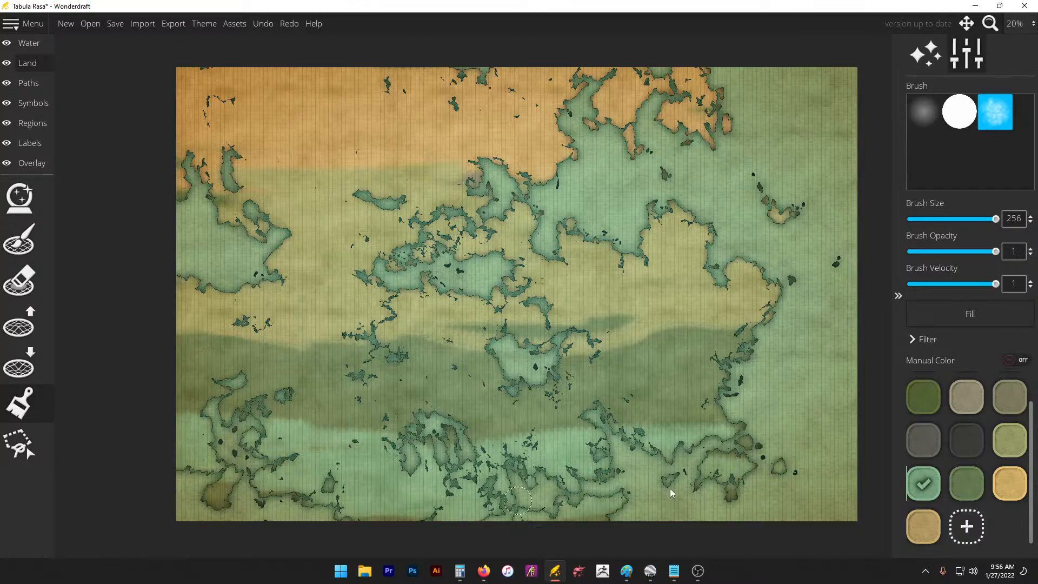
mouse_move(787, 470)
left_mouse_down()
mouse_move(751, 487)
mouse_move(742, 476)
left_mouse_up()
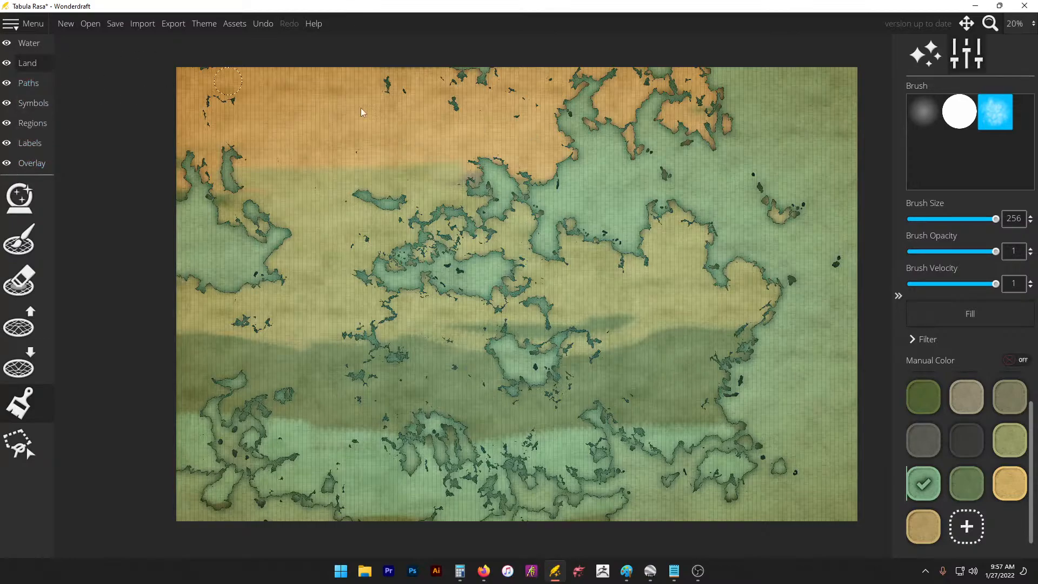
Step: Rotate the Google Earth globe around Europe, Greenland and North Africa, then select Wonderdraft's Symbols layer
left_click(650, 571)
left_click_drag(789, 261, 959, 343)
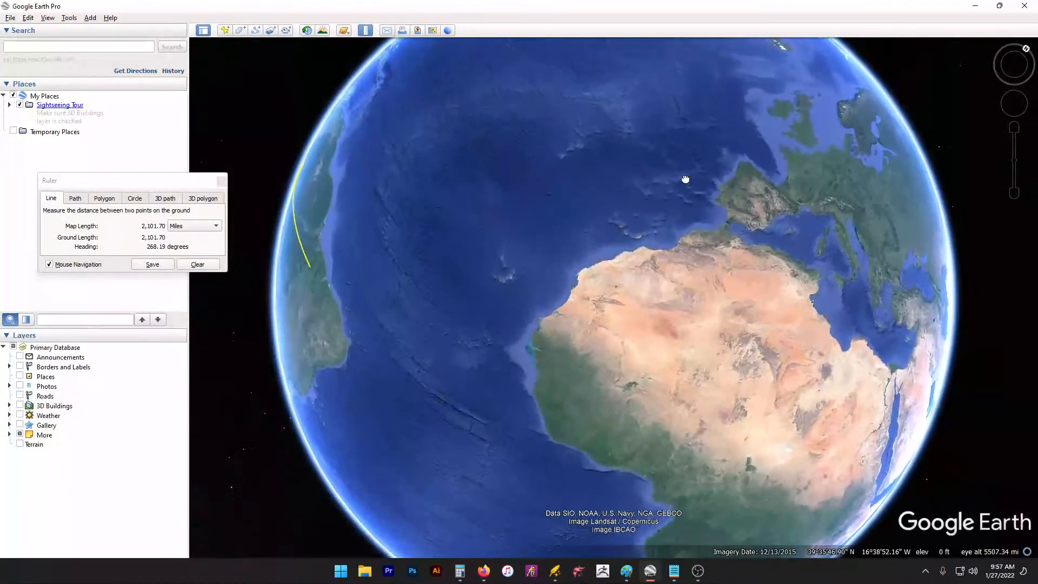
left_click_drag(684, 178, 569, 343)
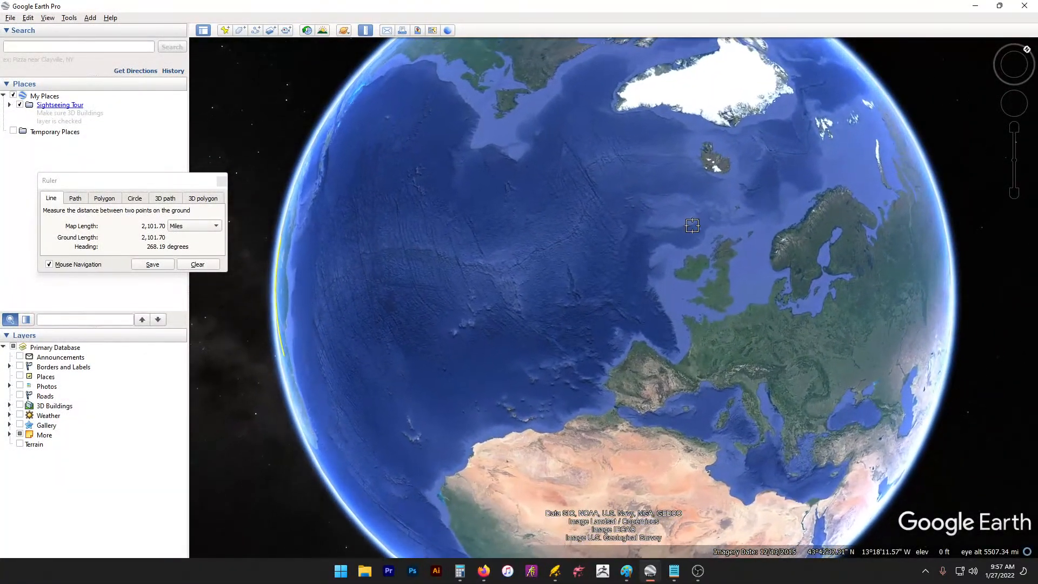
left_click_drag(746, 286, 503, 150)
left_click_drag(550, 188, 601, 183)
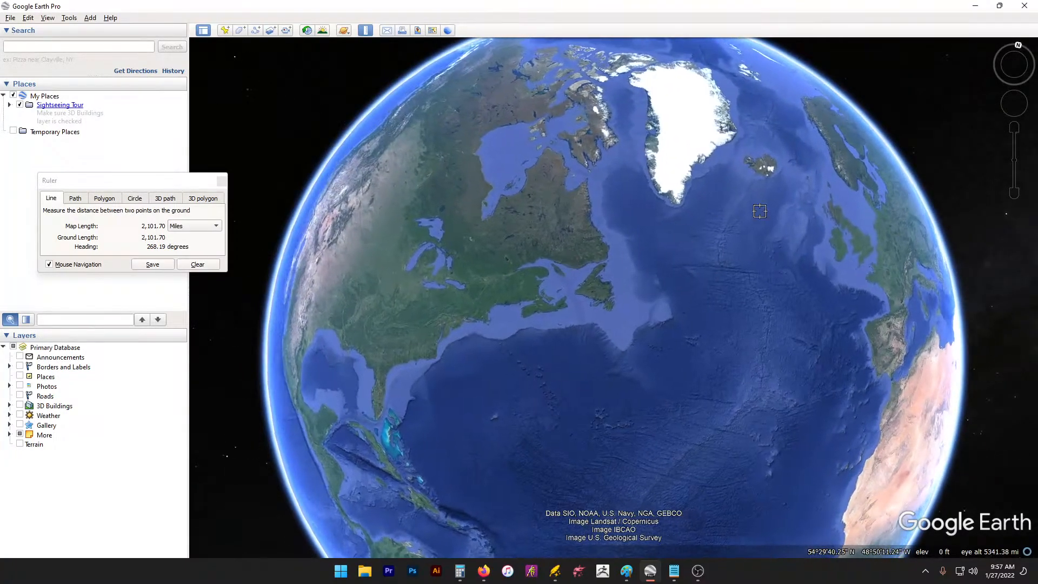
left_click_drag(837, 224, 609, 246)
left_click_drag(779, 204, 632, 293)
left_click_drag(779, 225, 578, 226)
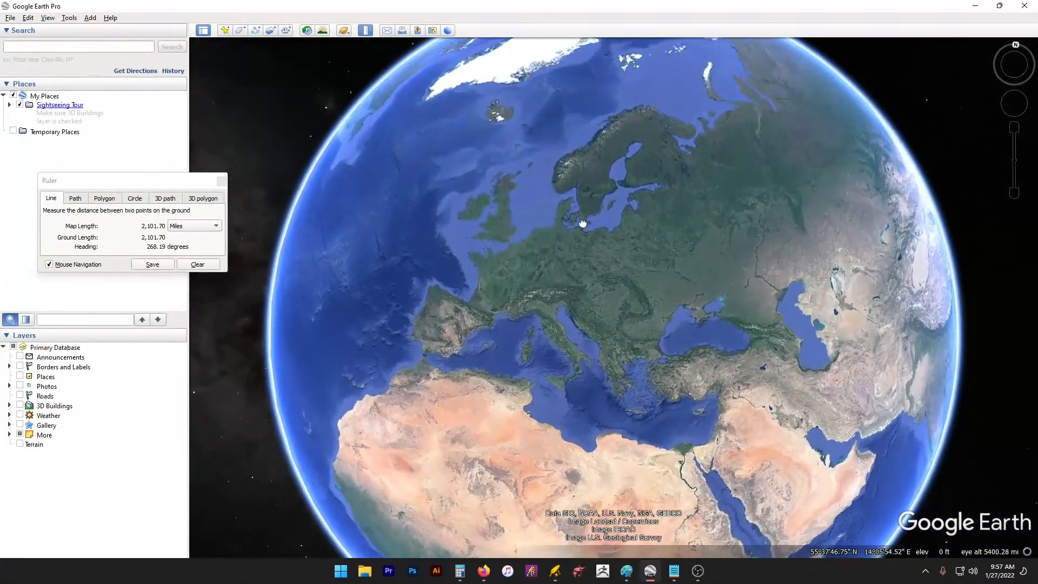
left_click_drag(471, 191, 692, 234)
left_click_drag(609, 279, 641, 274)
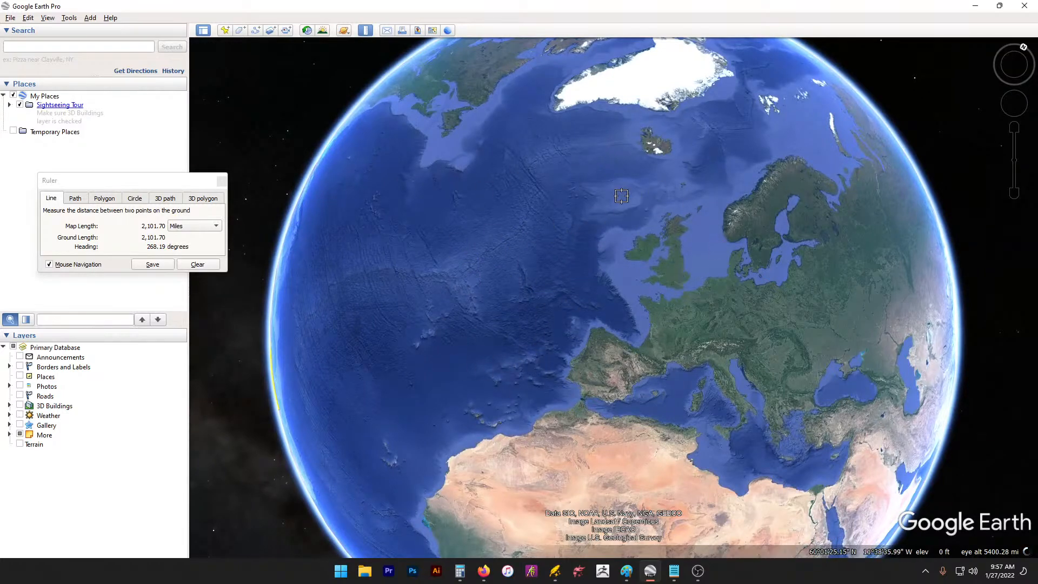
left_click_drag(597, 240, 547, 227)
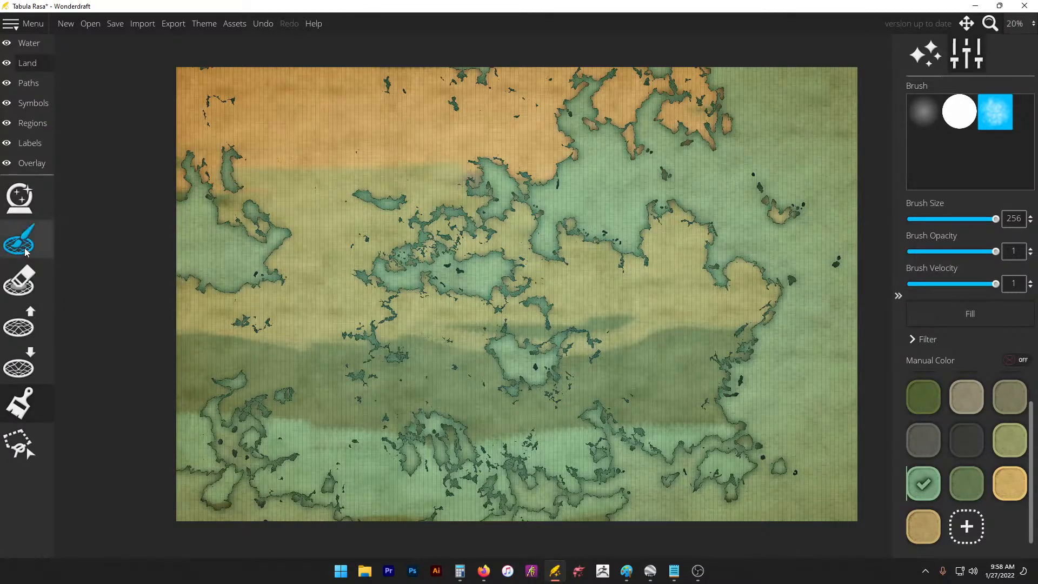
left_click(25, 109)
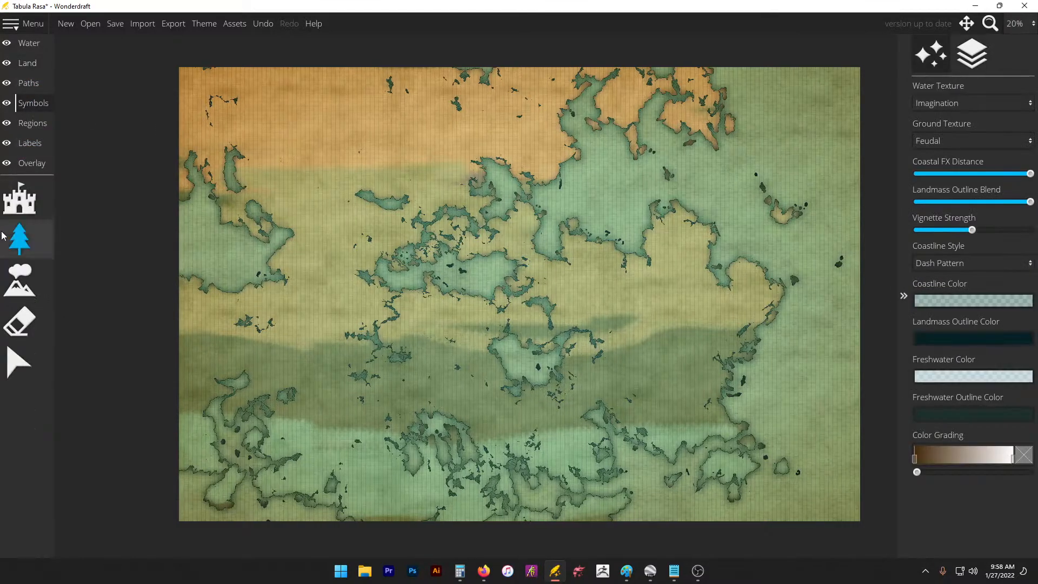
Step: Choose the snowy peaked mountain symbol with placement rate 1.15 and symbol scale 75
left_click(20, 280)
scroll(968, 357, "down", 1)
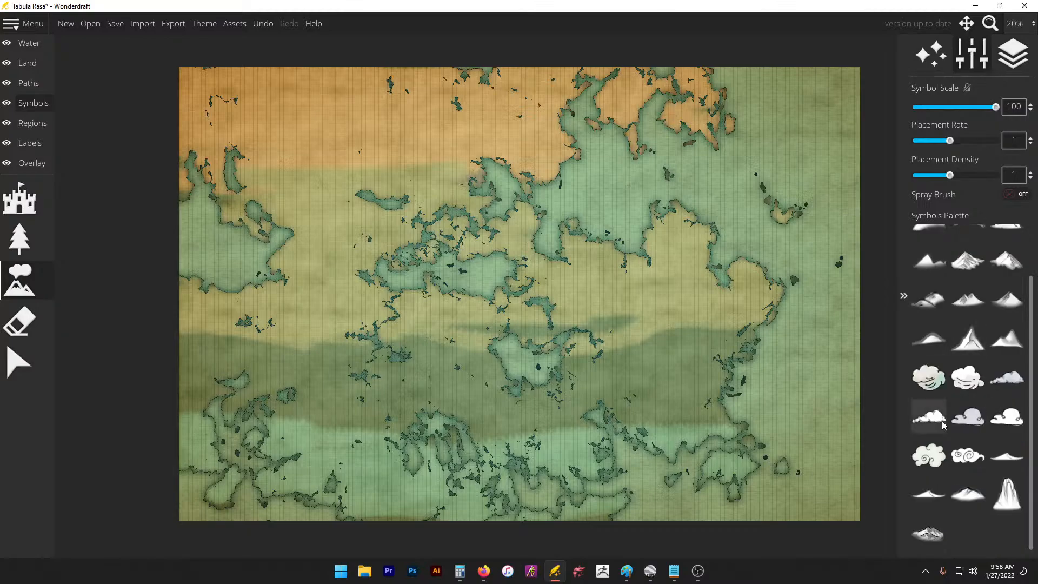
left_click(929, 533)
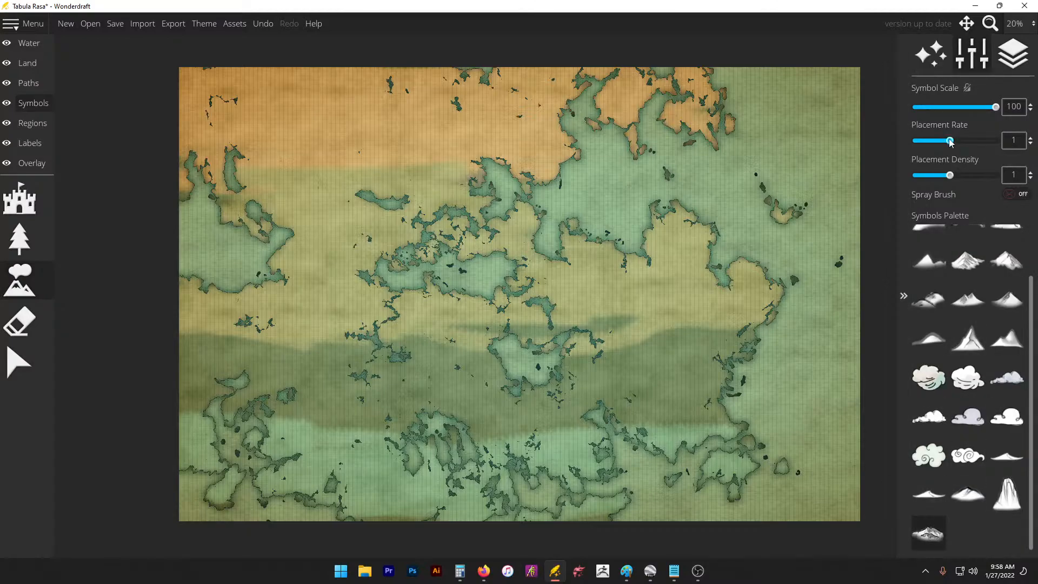
left_click_drag(950, 141, 957, 140)
key("ctrl+z")
left_click(1001, 267)
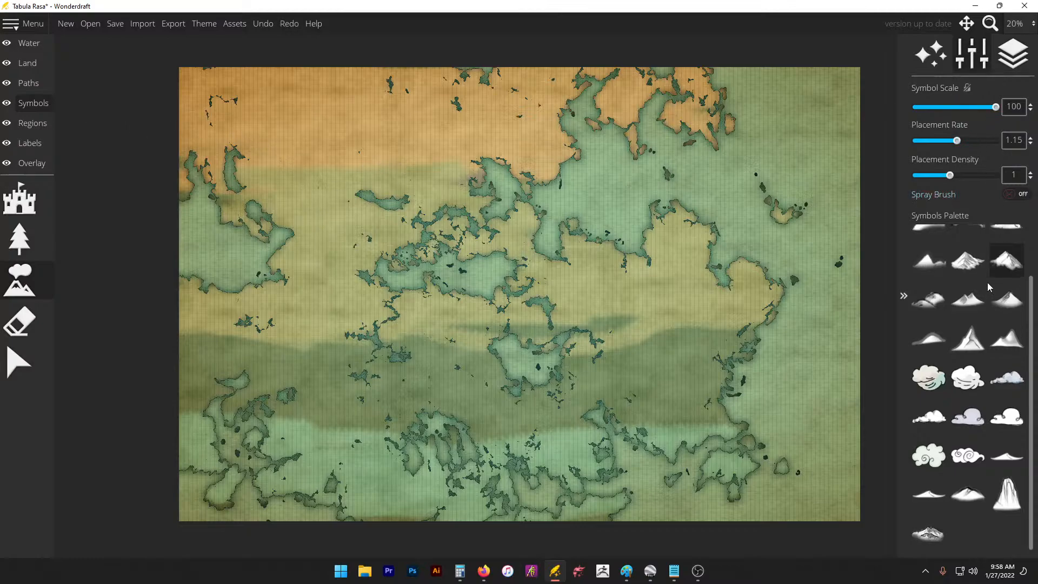
scroll(990, 286, "up", 1)
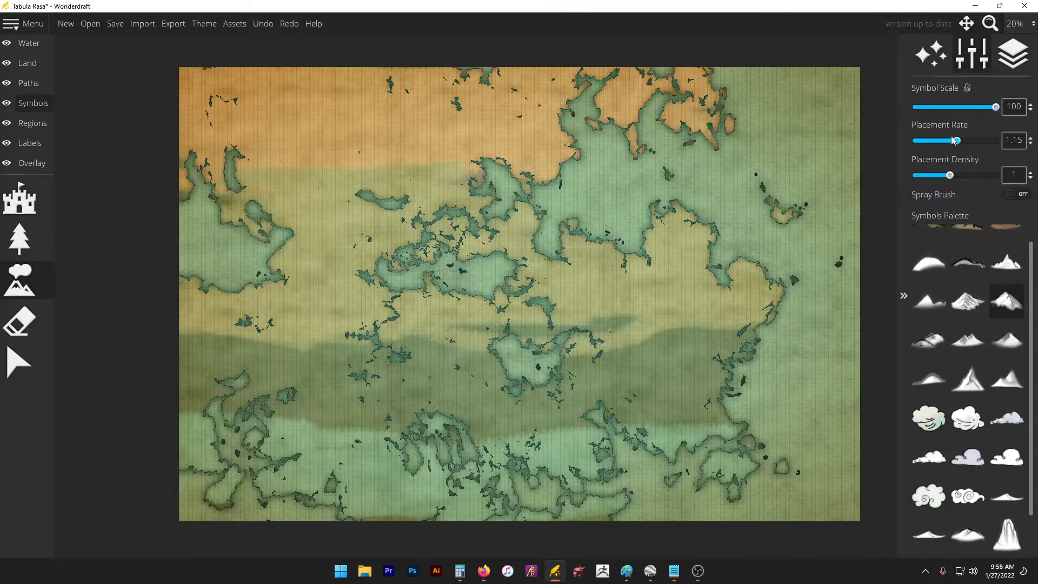
left_click_drag(992, 109, 975, 116)
Step: Paint mountain ranges across the eastern, west-central, northern, south-western and lower-middle land
left_click(272, 369)
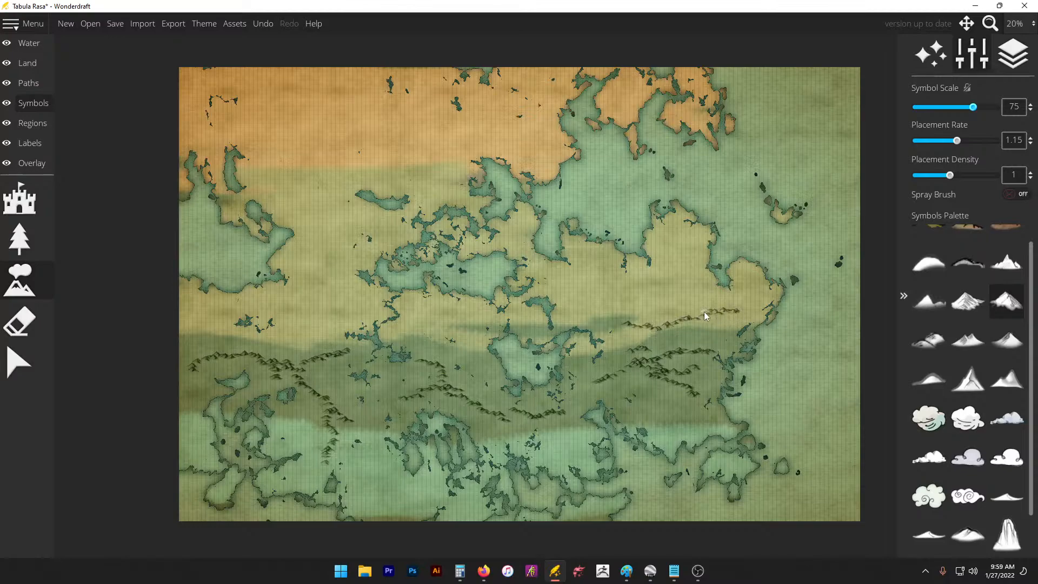
mouse_move(706, 316)
left_mouse_down()
mouse_move(633, 338)
mouse_move(614, 334)
mouse_move(622, 330)
mouse_move(600, 318)
left_mouse_up()
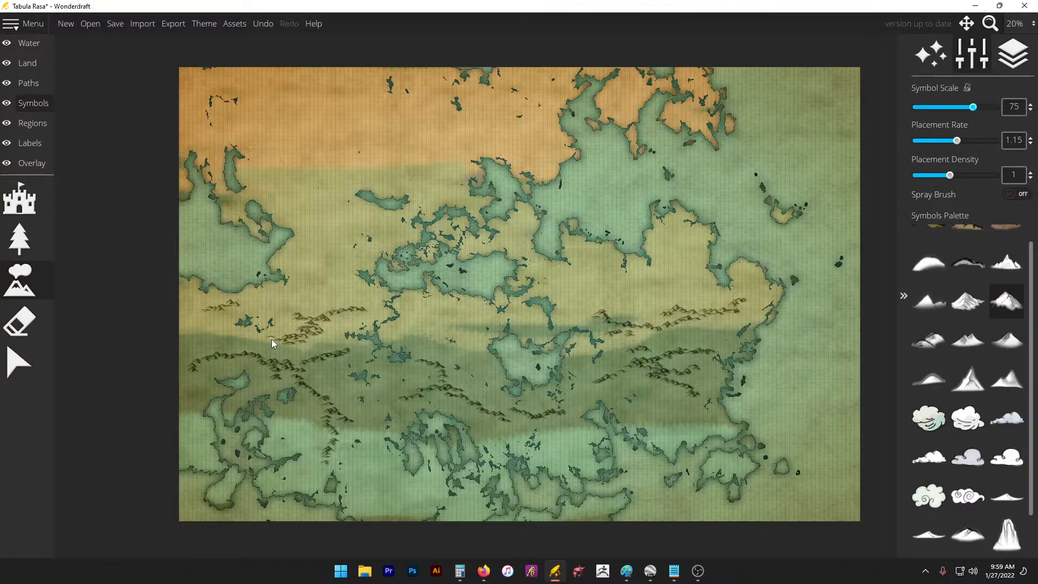
mouse_move(418, 332)
left_mouse_down()
mouse_move(513, 316)
mouse_move(542, 332)
mouse_move(574, 290)
mouse_move(611, 312)
left_mouse_up()
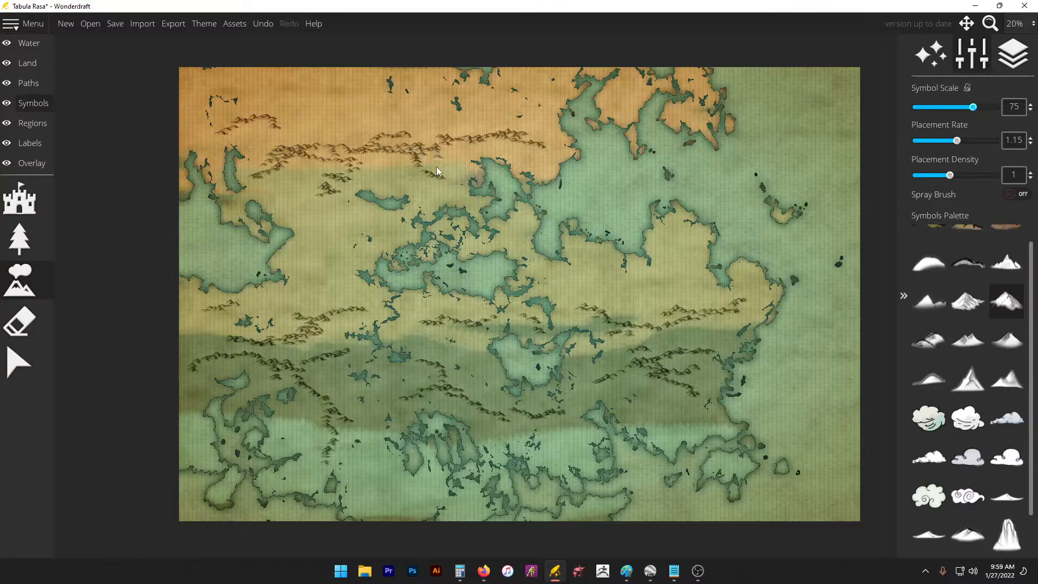
mouse_move(515, 243)
left_mouse_down()
mouse_move(600, 290)
mouse_move(605, 317)
mouse_move(644, 310)
left_mouse_up()
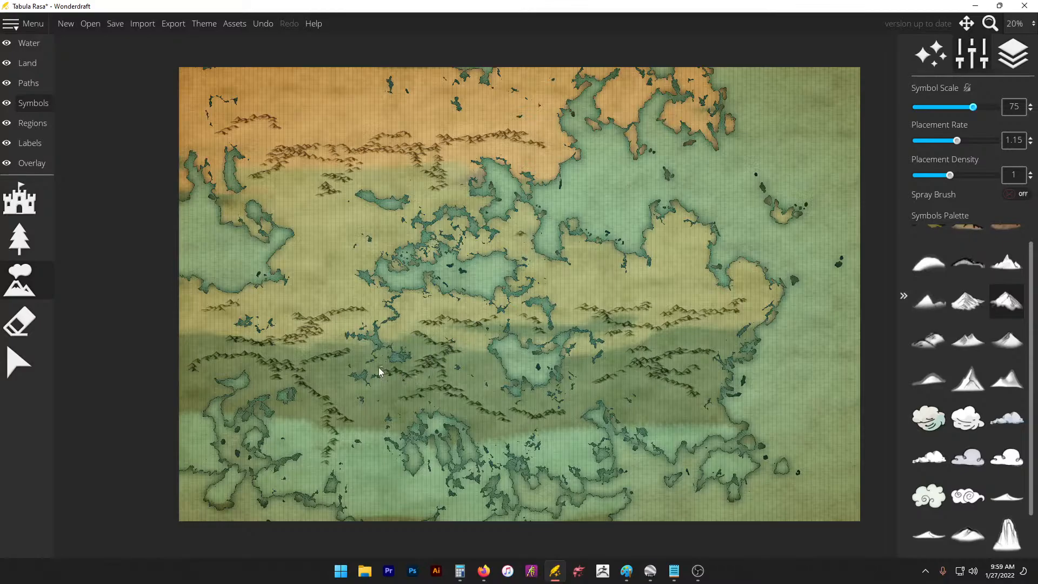
left_click_drag(379, 369, 287, 377)
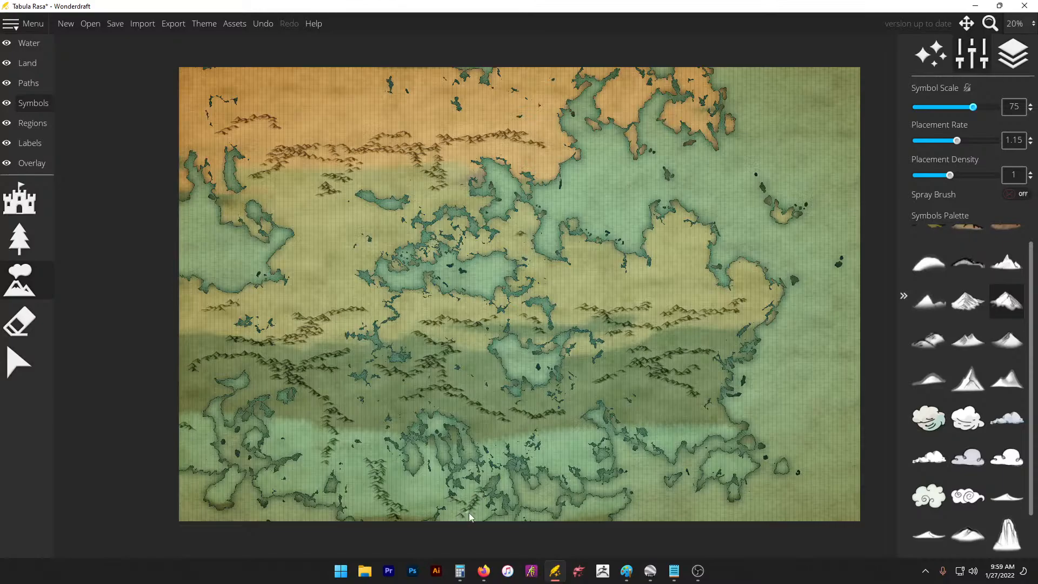
left_click_drag(552, 453, 565, 455)
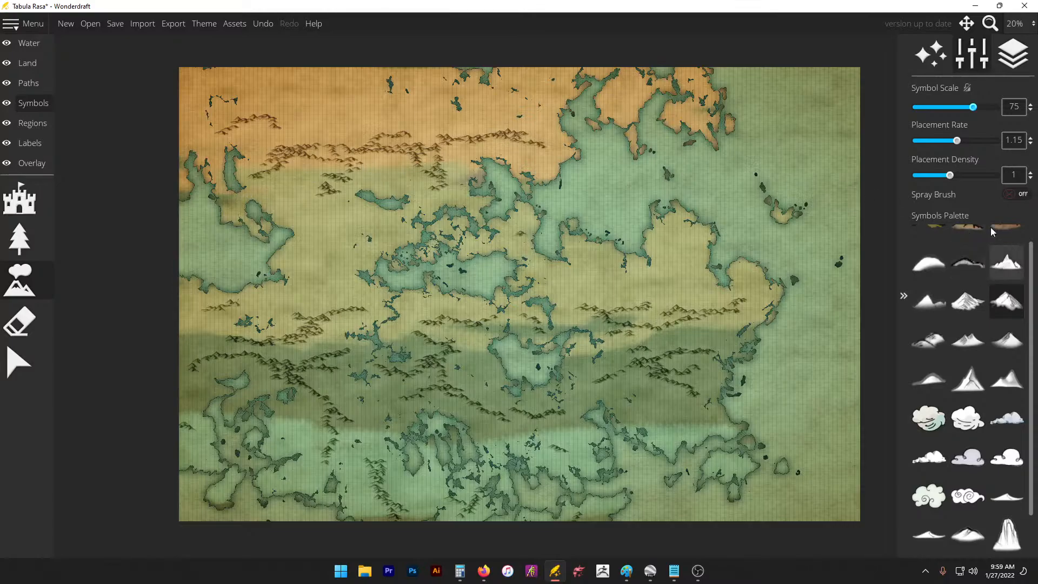
scroll(969, 301, "up", 1)
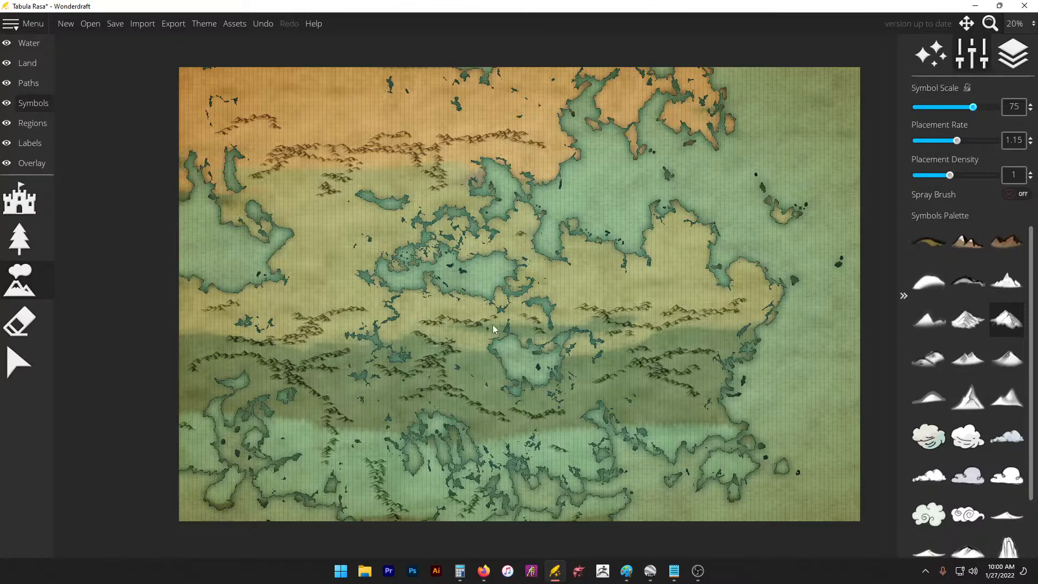
Step: Set up the Land colour brush with the light olive swatch, size 256 and opacity 0.15
left_click(35, 63)
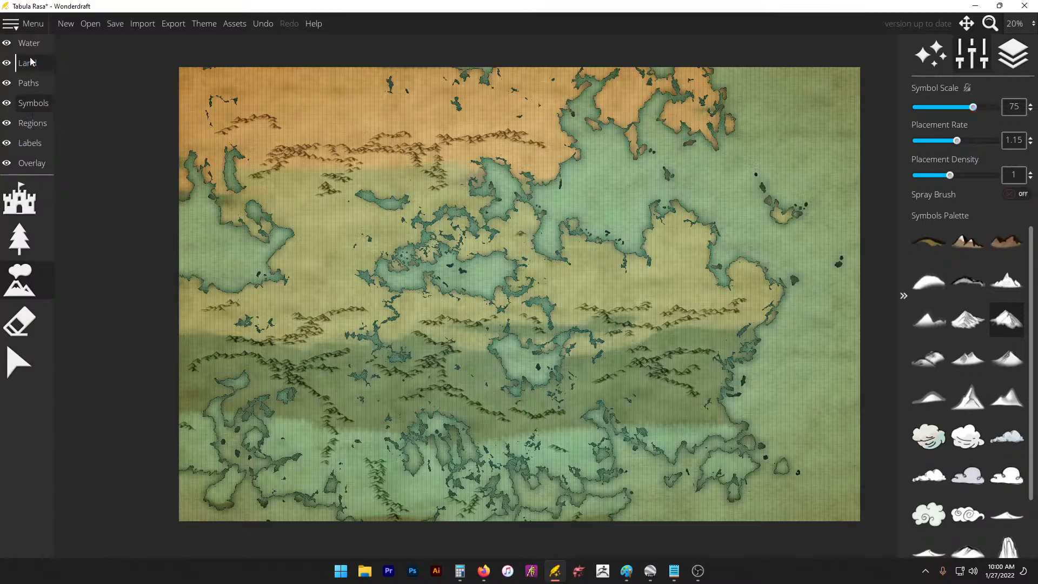
left_click(19, 403)
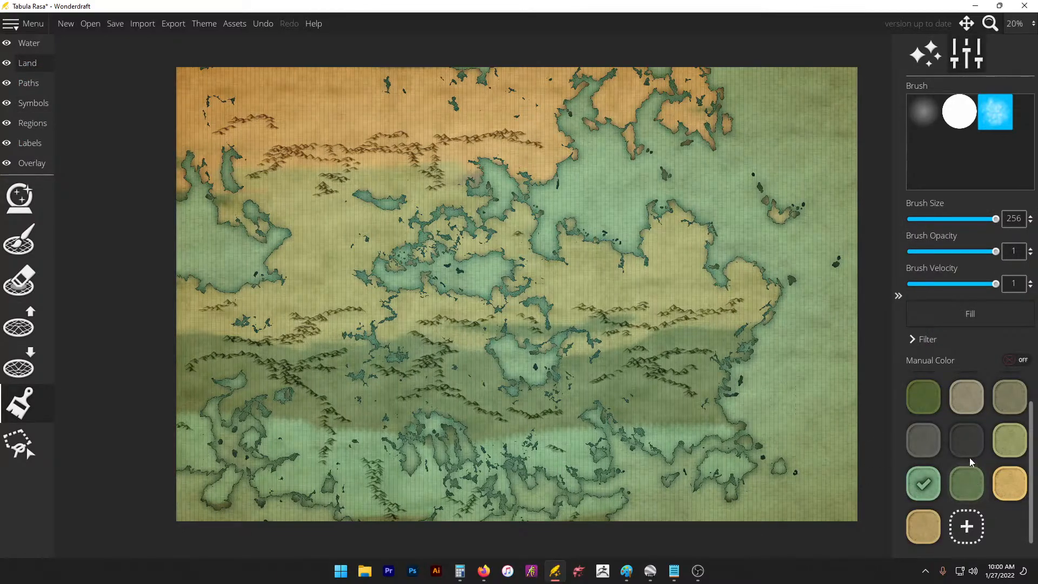
left_click(1001, 430)
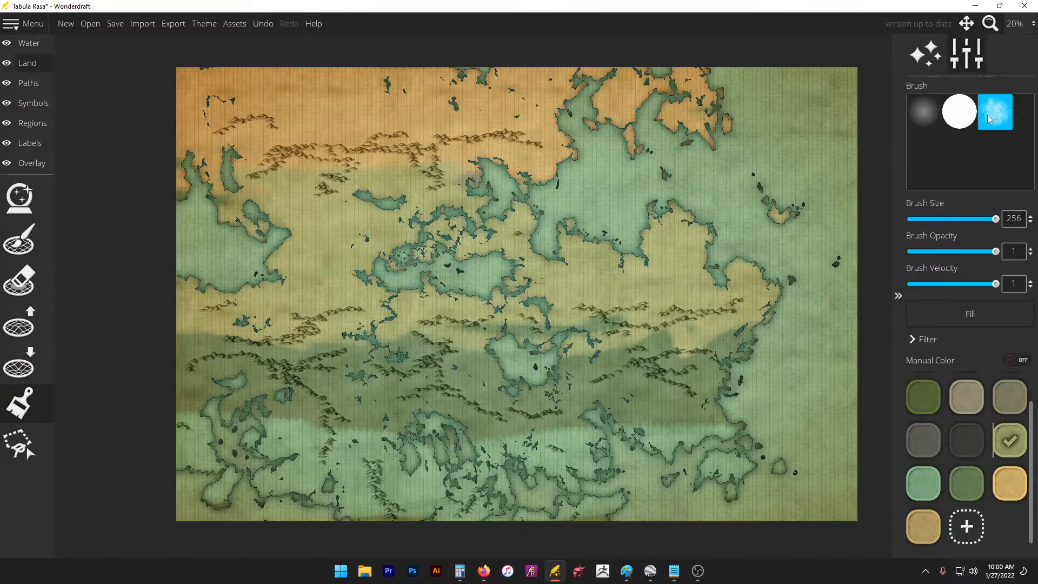
left_click_drag(959, 219, 1002, 222)
left_click_drag(942, 251, 914, 254)
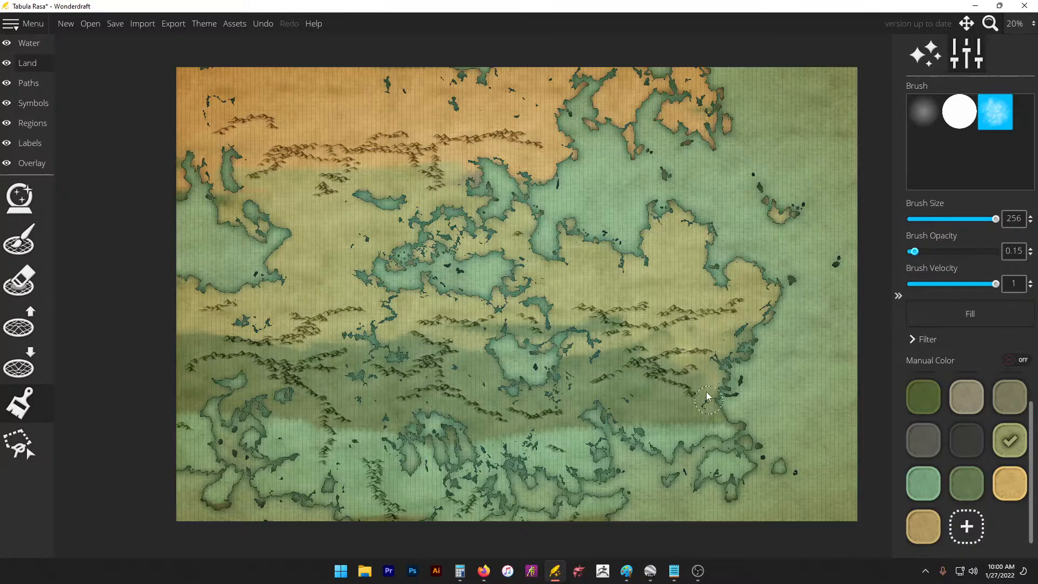
Step: Brush the soft olive-tan tint over the southeast coast, the east and the central land
mouse_move(714, 391)
left_mouse_down()
mouse_move(684, 397)
mouse_move(662, 346)
mouse_move(722, 423)
mouse_move(669, 343)
mouse_move(731, 348)
mouse_move(739, 396)
mouse_move(667, 337)
mouse_move(667, 348)
mouse_move(688, 345)
mouse_move(665, 323)
mouse_move(635, 309)
mouse_move(621, 325)
left_mouse_up()
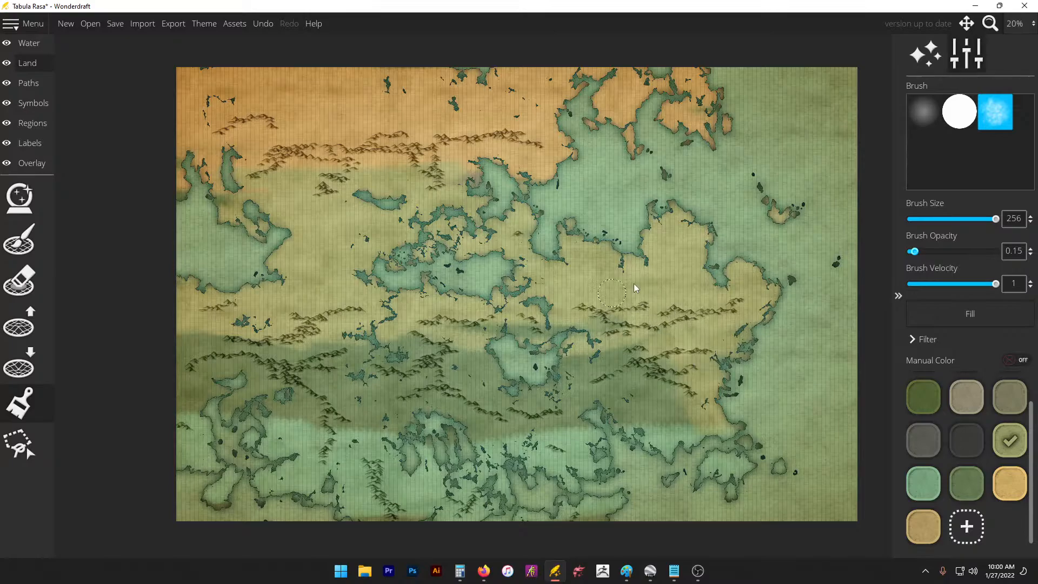
mouse_move(701, 409)
left_mouse_down()
mouse_move(686, 412)
mouse_move(712, 422)
mouse_move(443, 315)
left_mouse_up()
mouse_move(526, 334)
left_mouse_down()
mouse_move(548, 350)
mouse_move(522, 380)
mouse_move(489, 371)
mouse_move(478, 388)
mouse_move(545, 366)
mouse_move(582, 336)
mouse_move(555, 333)
mouse_move(568, 352)
mouse_move(546, 356)
mouse_move(509, 391)
mouse_move(515, 322)
mouse_move(517, 350)
mouse_move(565, 362)
mouse_move(544, 386)
mouse_move(556, 402)
mouse_move(557, 379)
mouse_move(475, 453)
mouse_move(519, 376)
mouse_move(435, 325)
left_mouse_up()
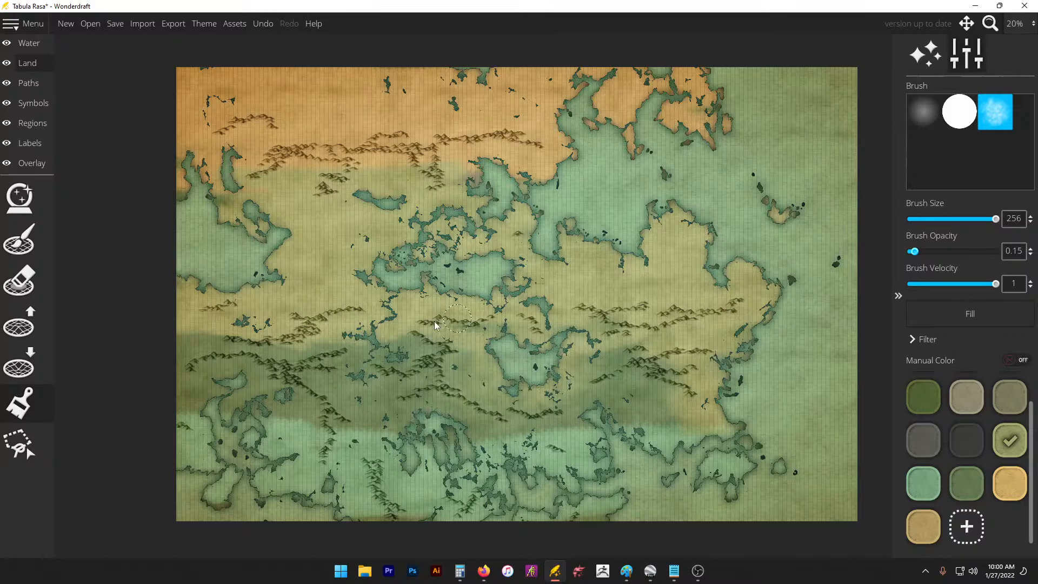
mouse_move(368, 342)
left_mouse_down()
mouse_move(404, 358)
mouse_move(375, 323)
left_mouse_up()
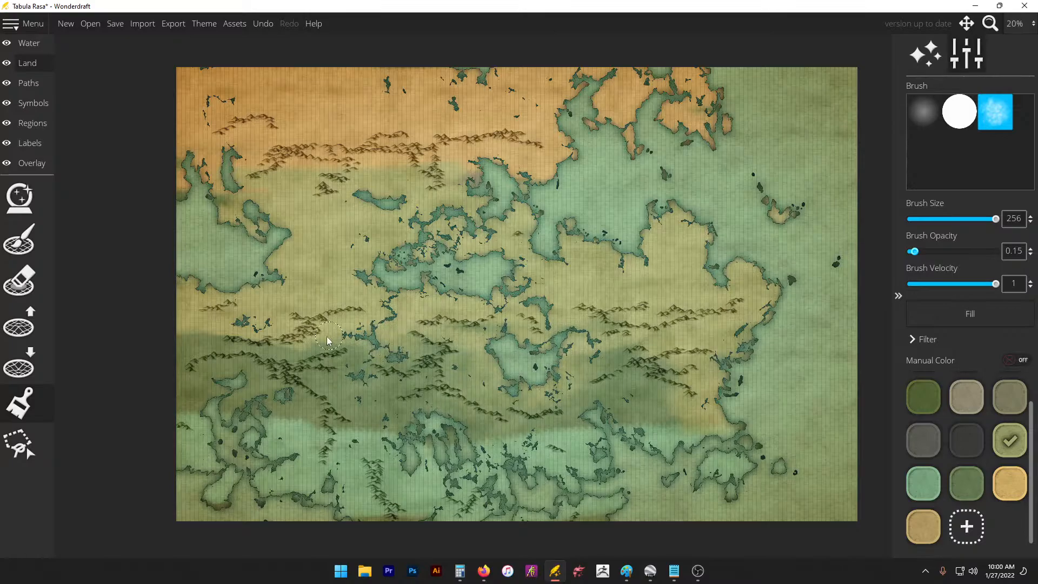
mouse_move(295, 341)
left_mouse_down()
mouse_move(320, 319)
mouse_move(424, 313)
left_mouse_up()
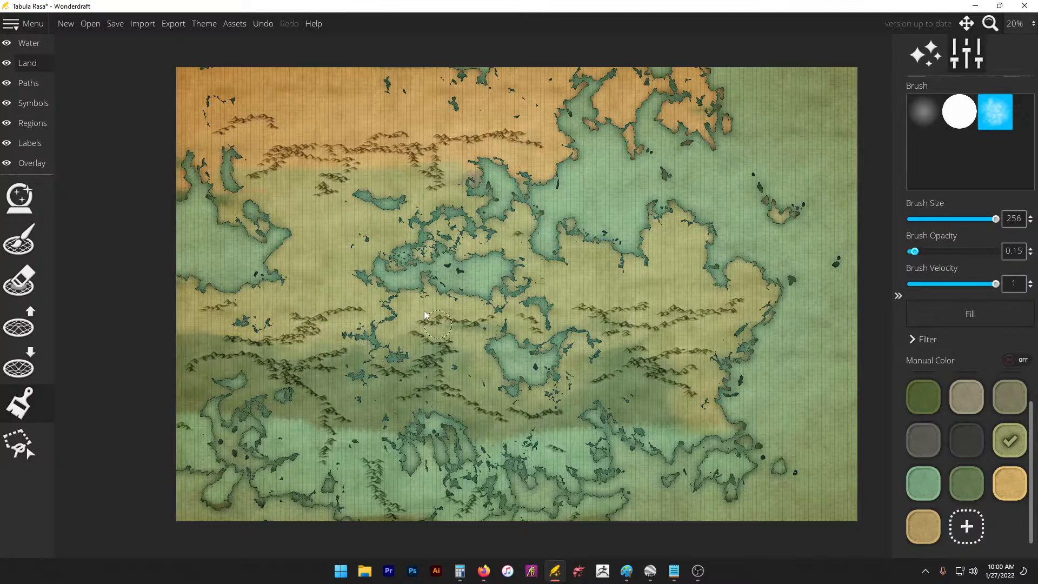
Step: Apply the Paper map theme
left_click(204, 16)
left_click(570, 178)
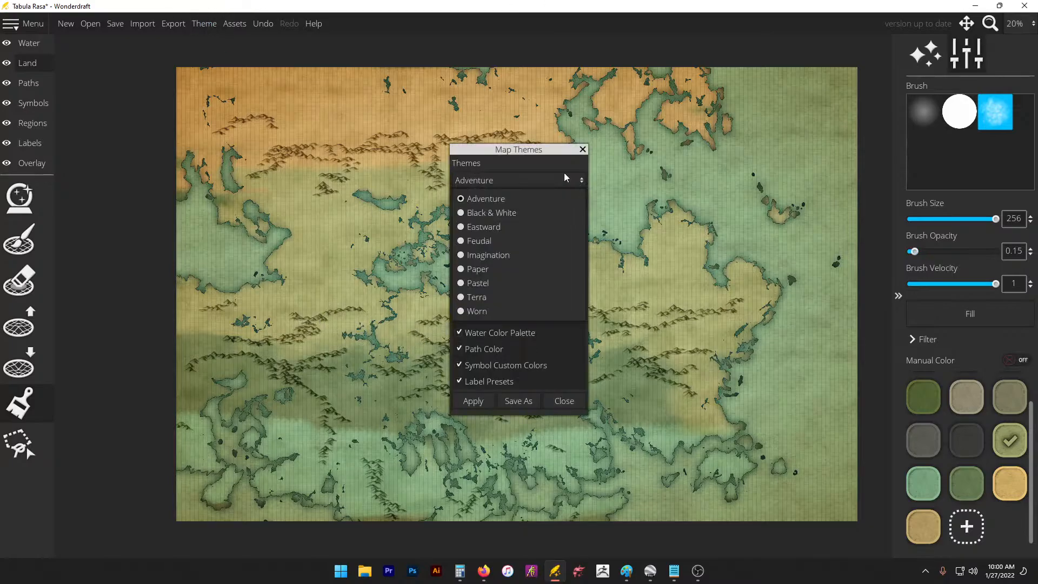
left_click(551, 268)
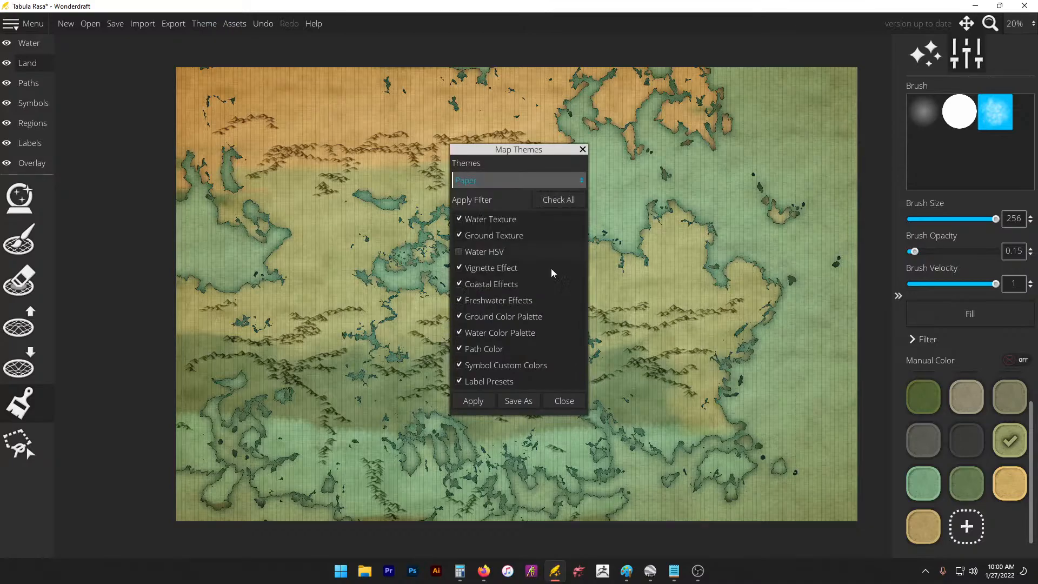
left_click(482, 402)
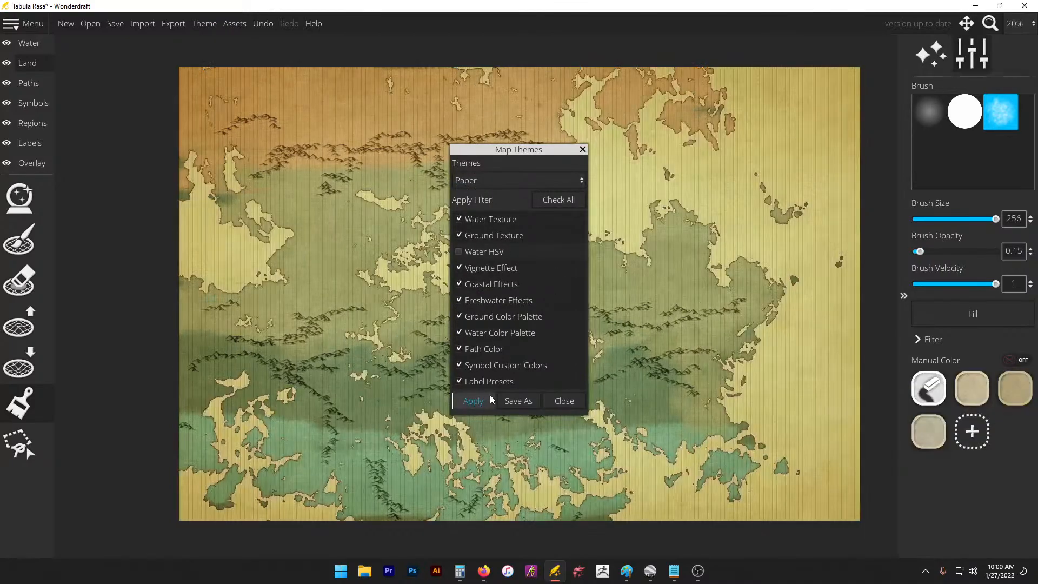
left_click(561, 402)
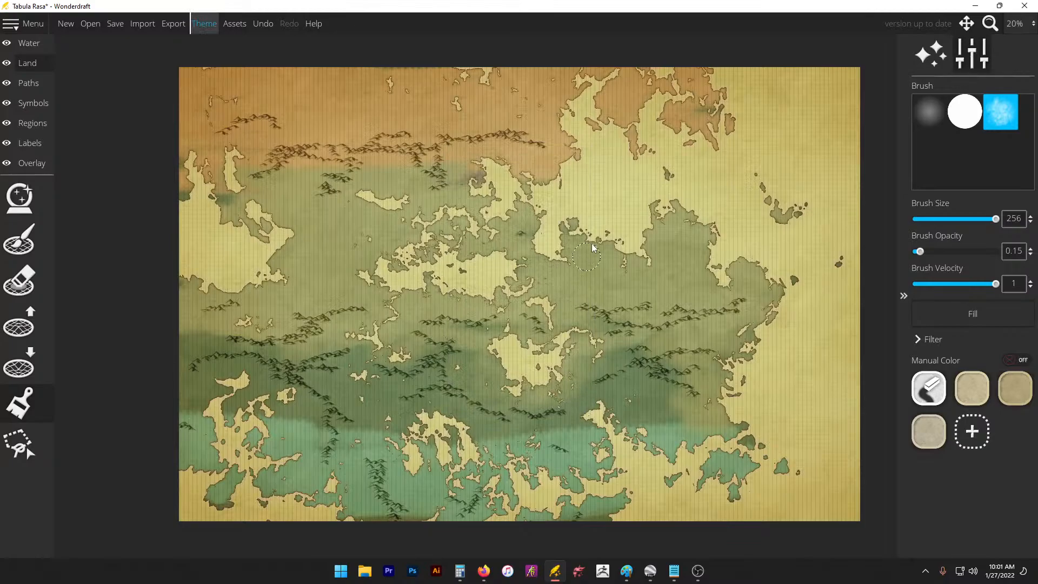
Step: Select the water colour painting tool on the Water layer
left_click(19, 239)
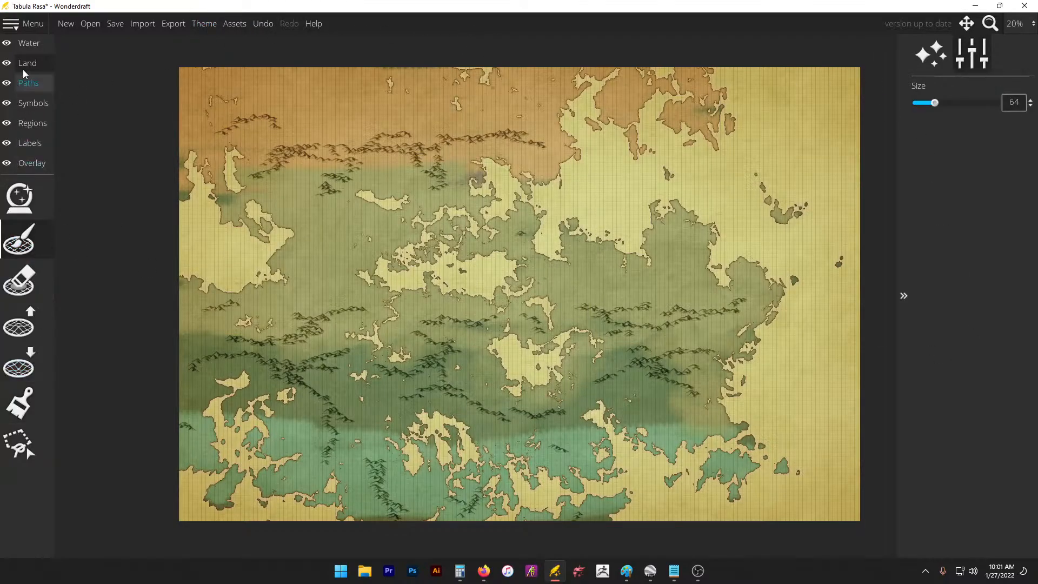
left_click(29, 44)
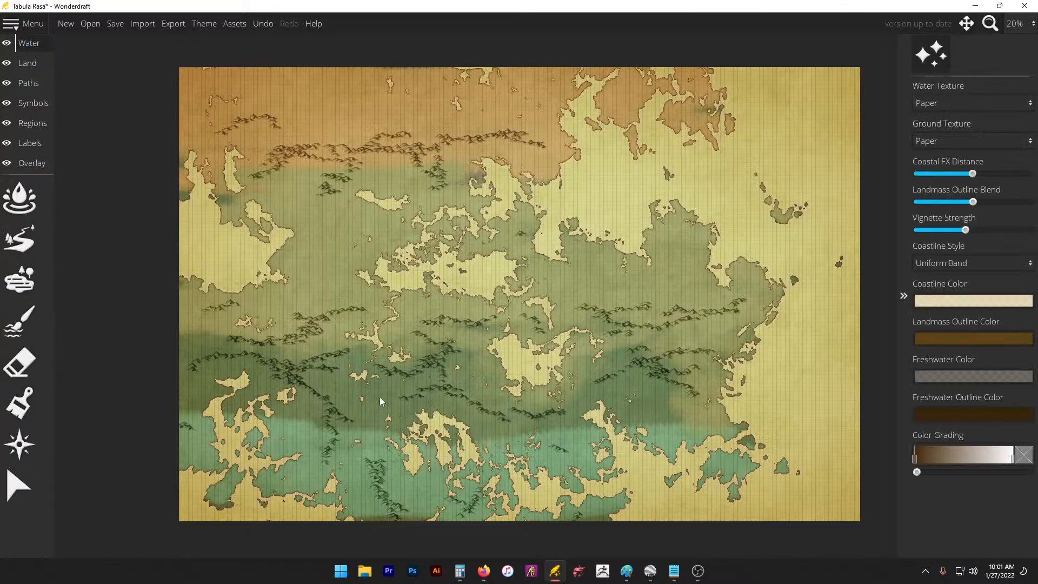
left_click(12, 422)
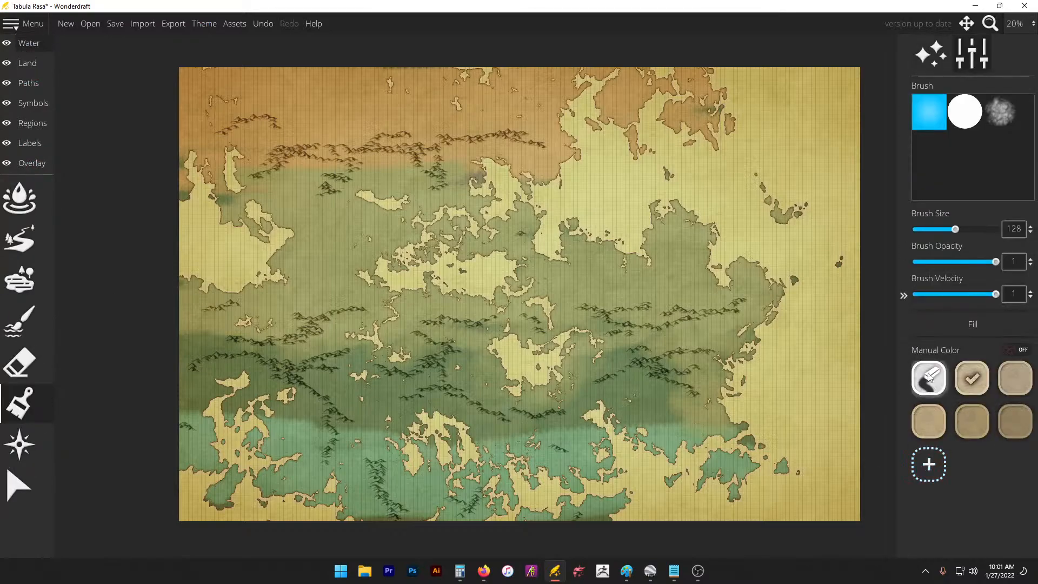
left_click(969, 325)
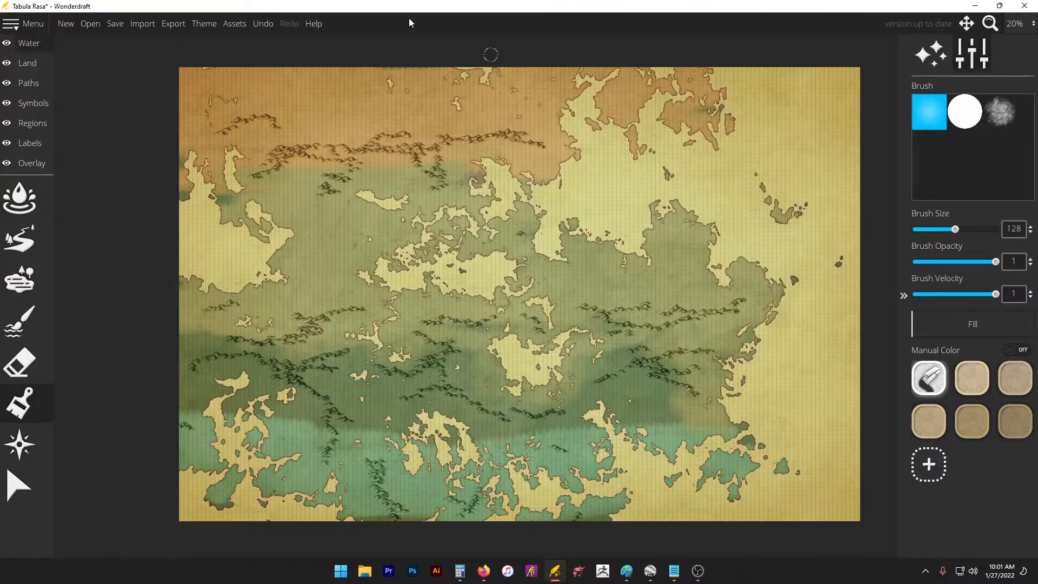
Step: Try the Pastel map theme, then switch to the Feudal theme
left_click(211, 25)
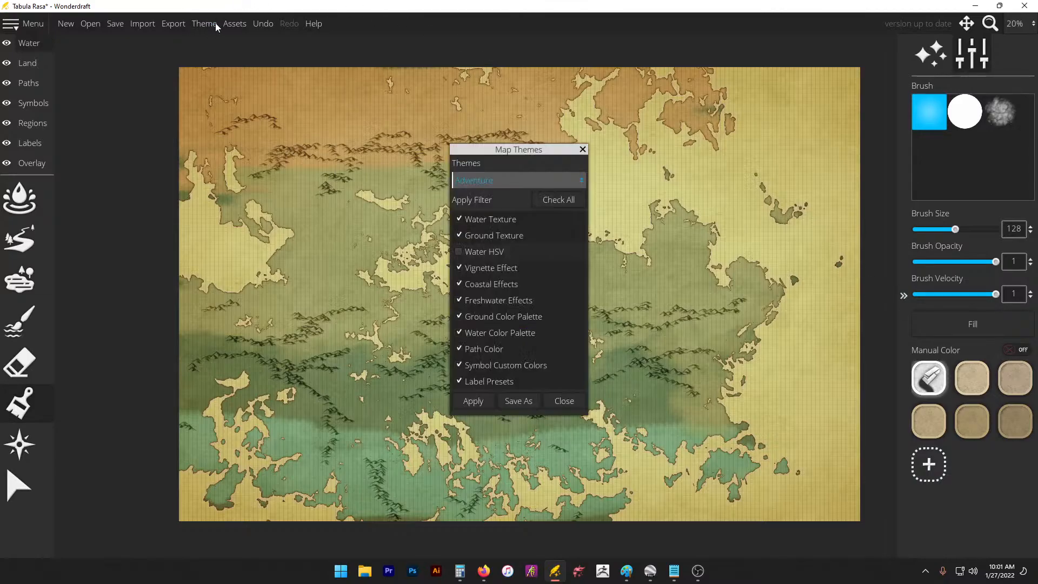
left_click(508, 182)
left_click(523, 281)
left_click(482, 402)
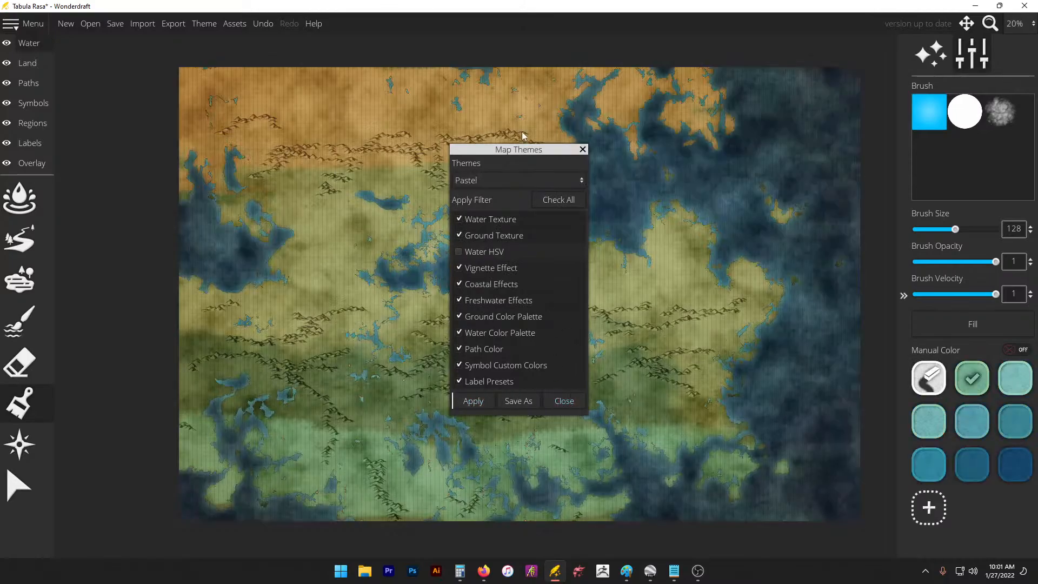
left_click(515, 184)
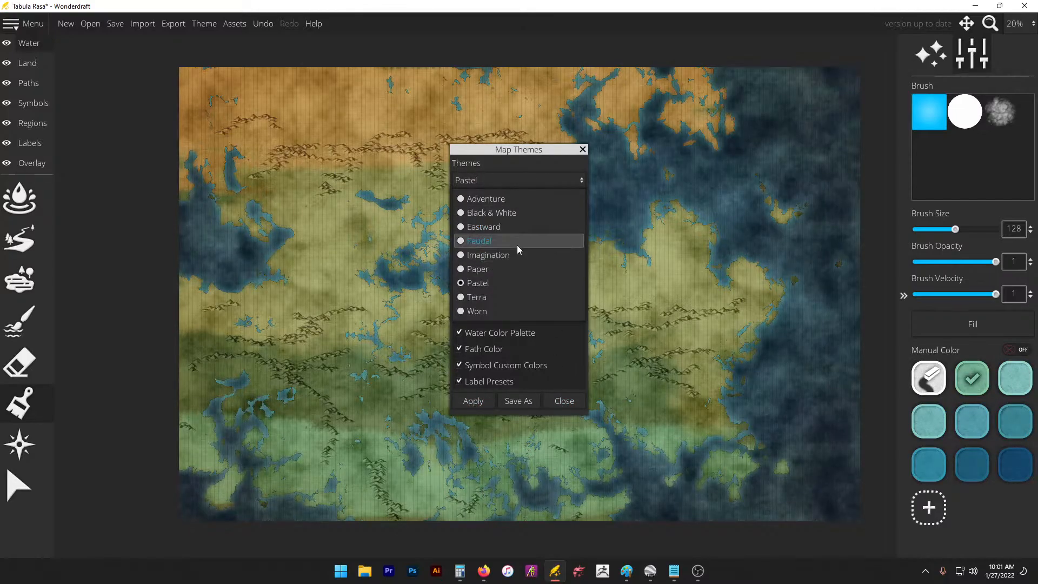
left_click(518, 246)
left_click(484, 405)
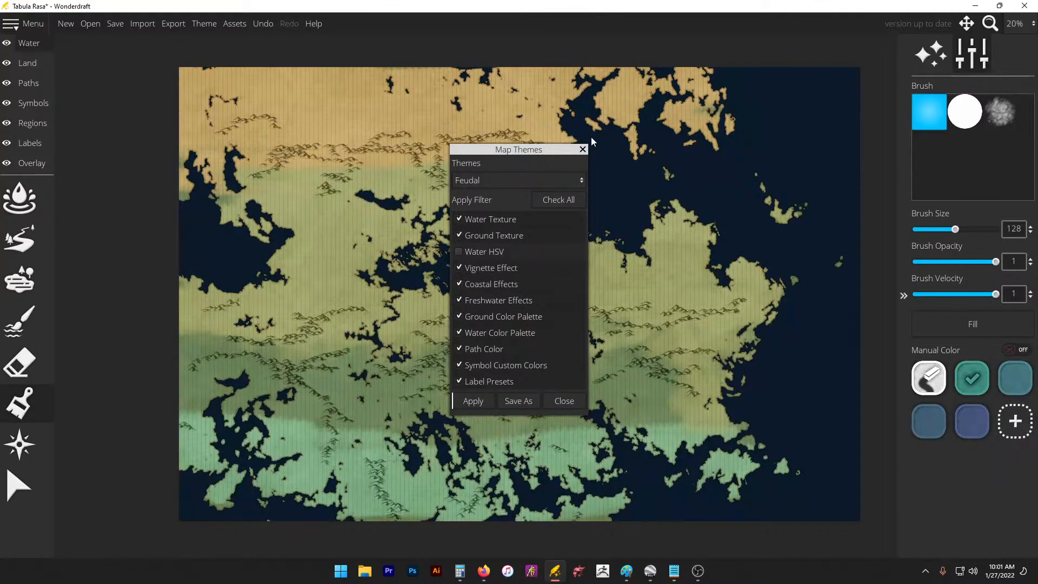
left_click(583, 150)
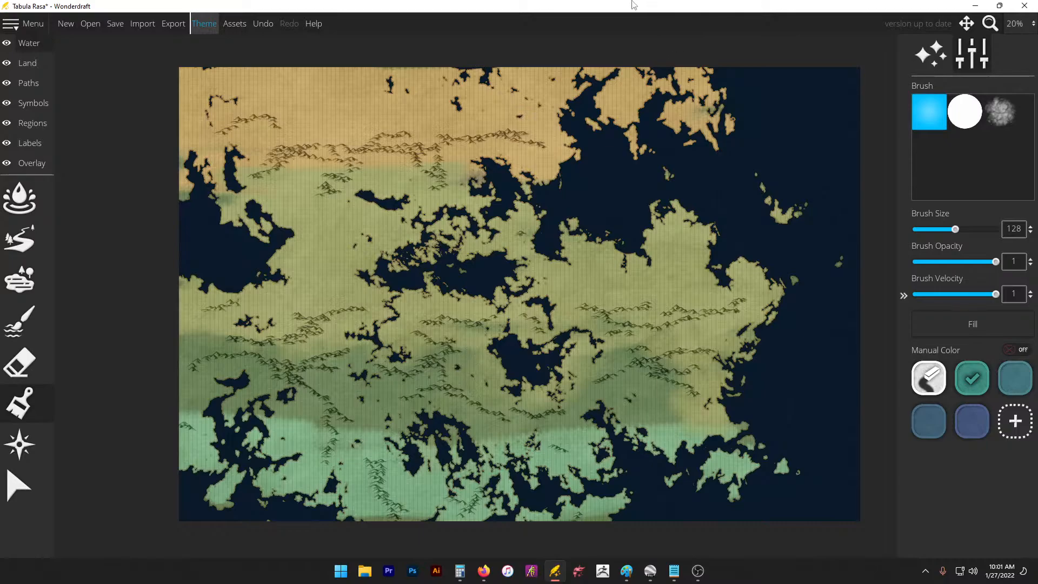
Step: Return to the land colour brush and reapply the Imagination map theme
left_click(27, 62)
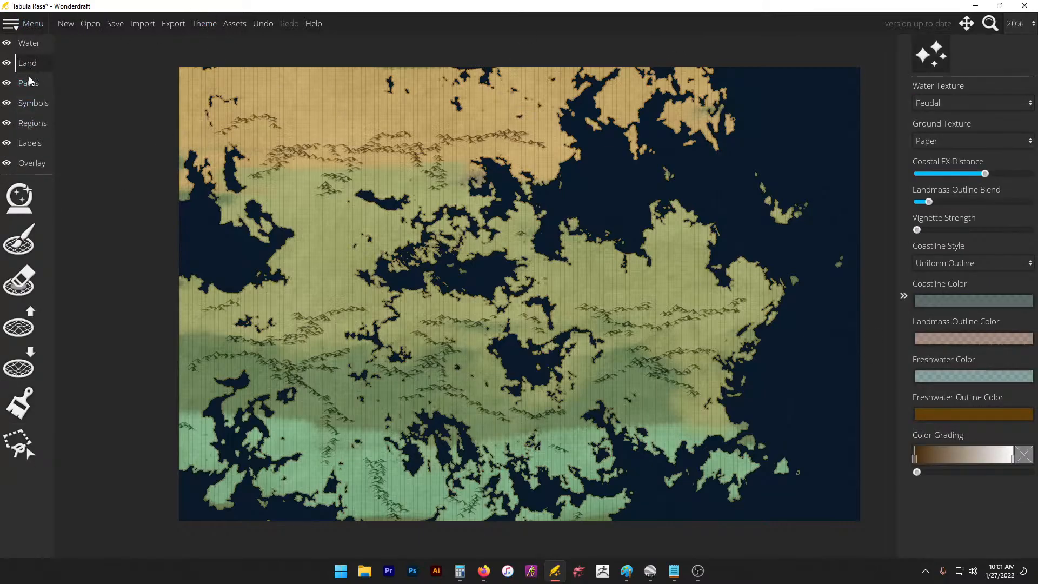
left_click(20, 403)
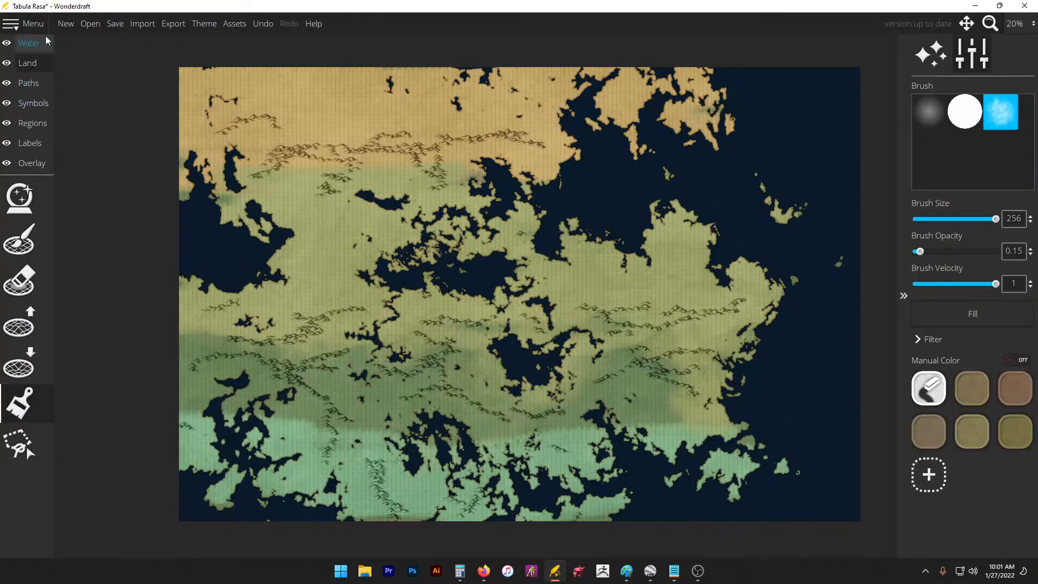
left_click(200, 24)
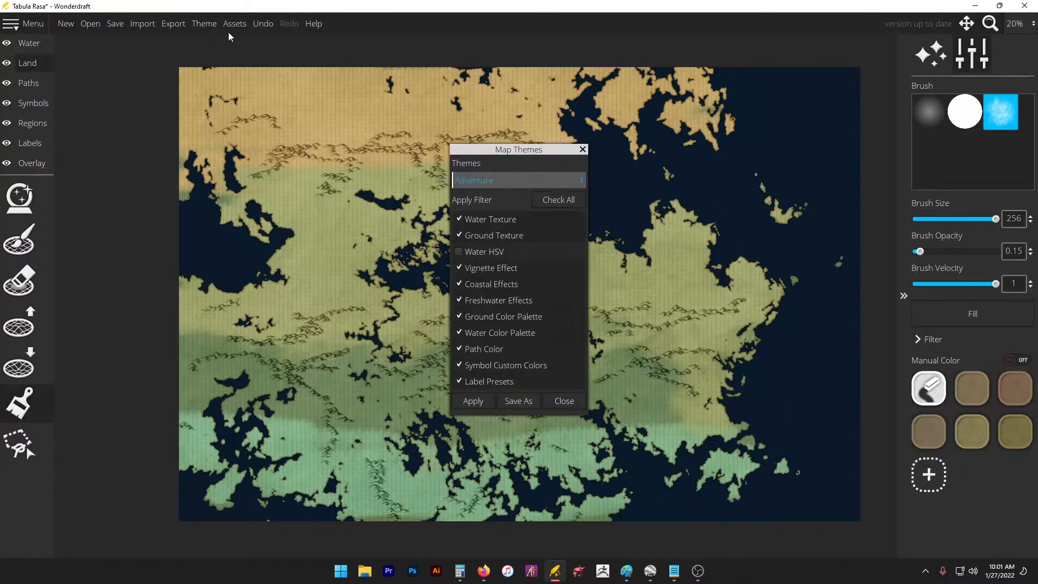
left_click(549, 180)
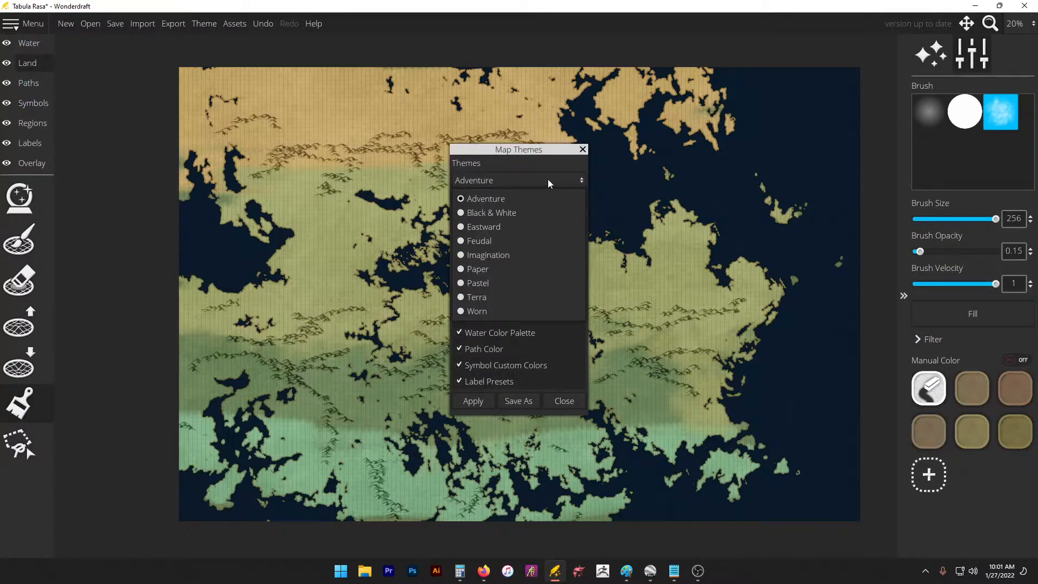
left_click(523, 255)
left_click(473, 403)
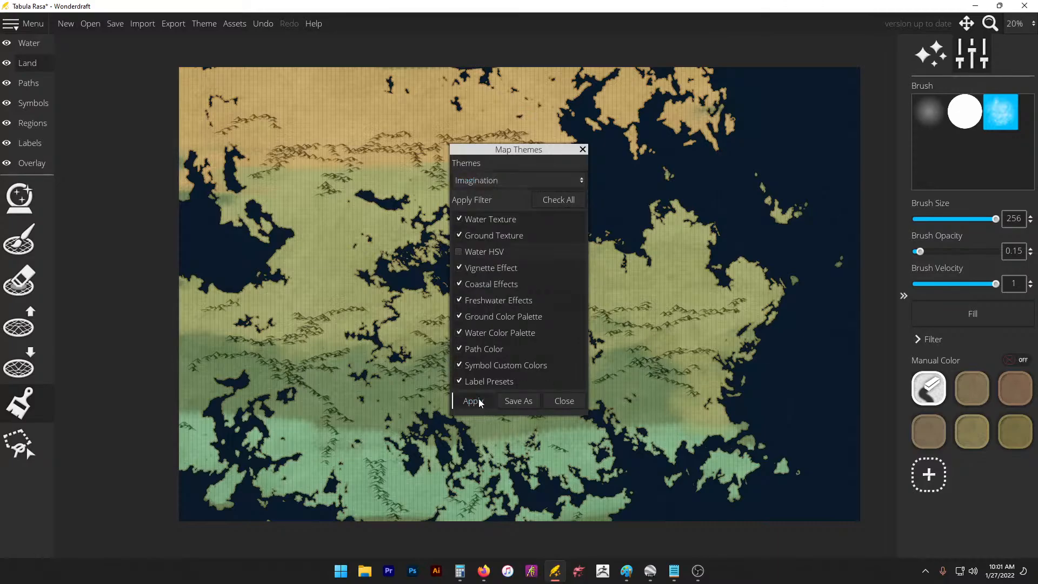
left_click(582, 150)
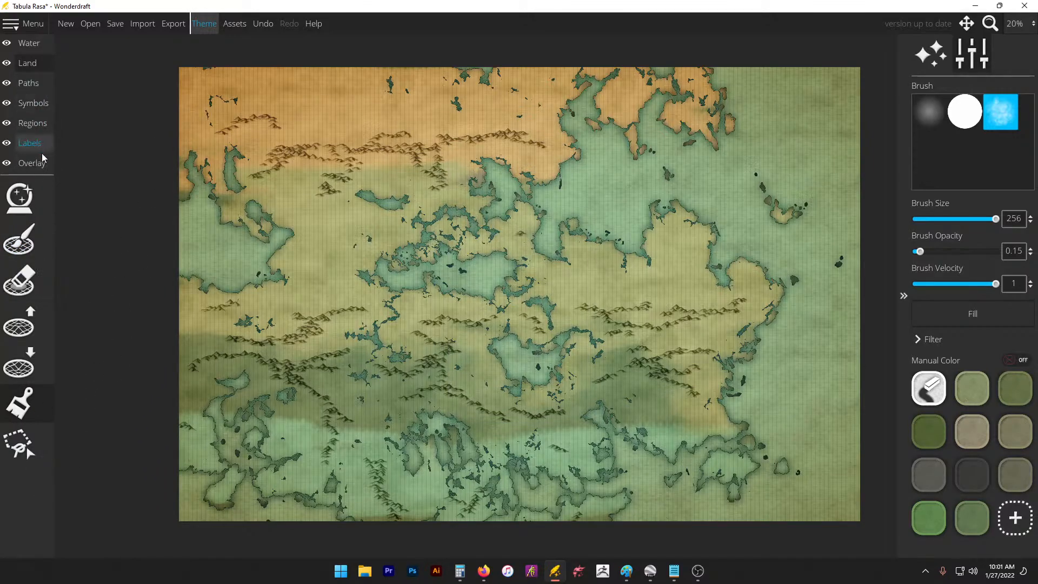
Step: Fill the Water layer with the clear colour using the water painting brush
left_click(26, 47)
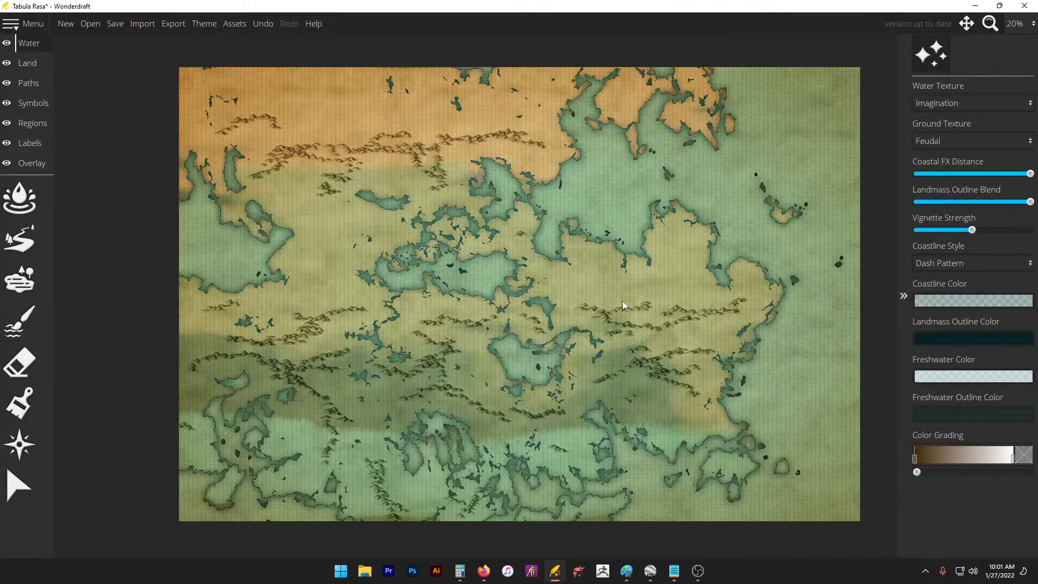
left_click(19, 364)
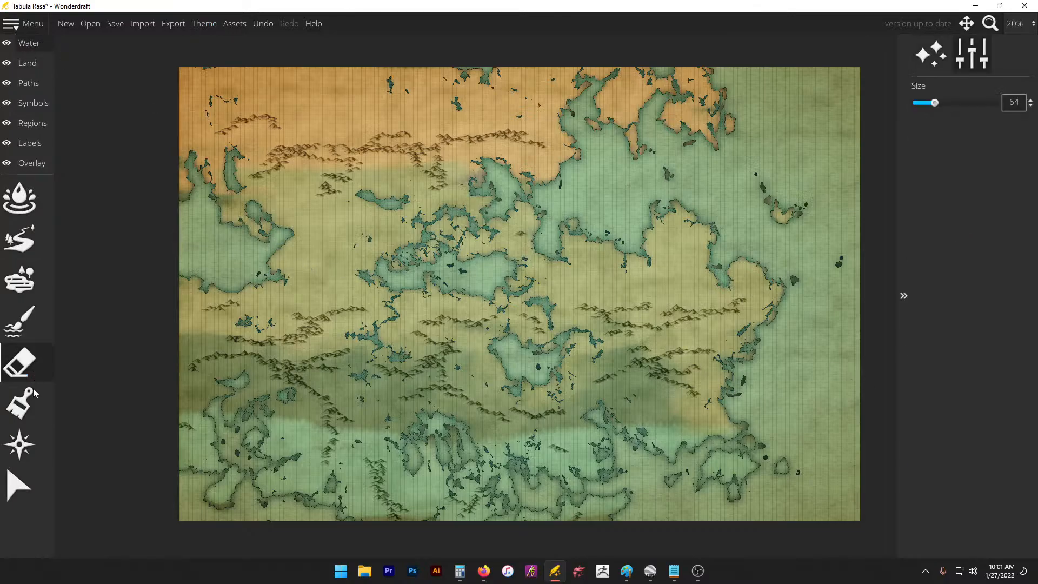
left_click(19, 403)
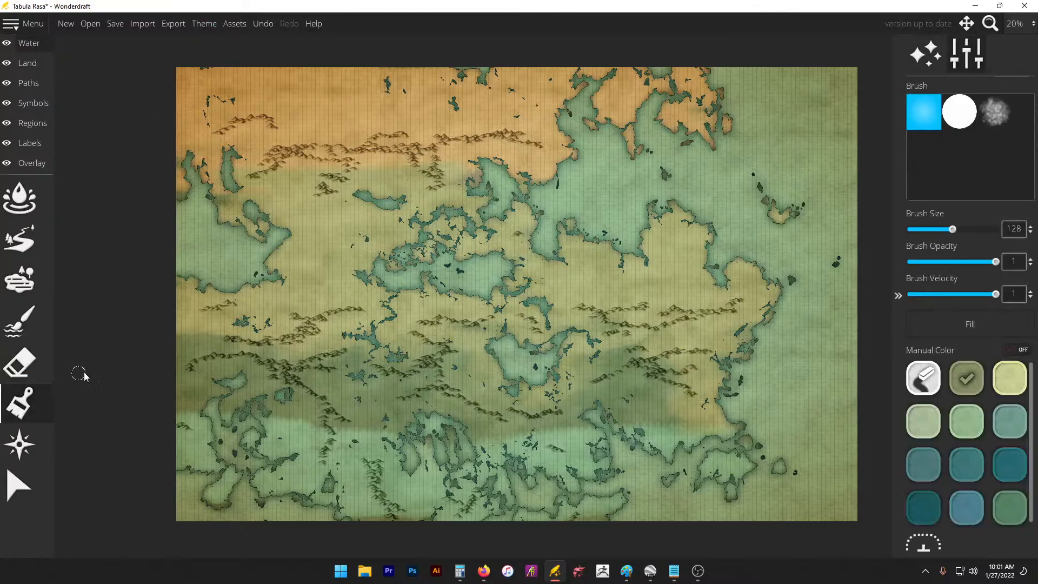
left_click(927, 375)
left_click(936, 327)
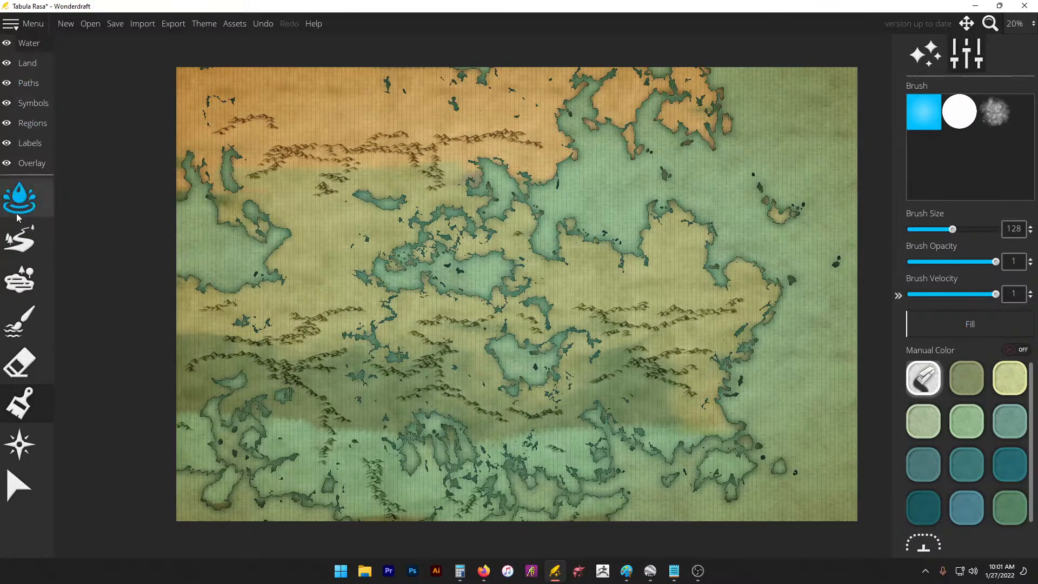
Step: Set the Overlay grid pattern to None, then return to the Water layer
left_click(38, 168)
left_click(28, 201)
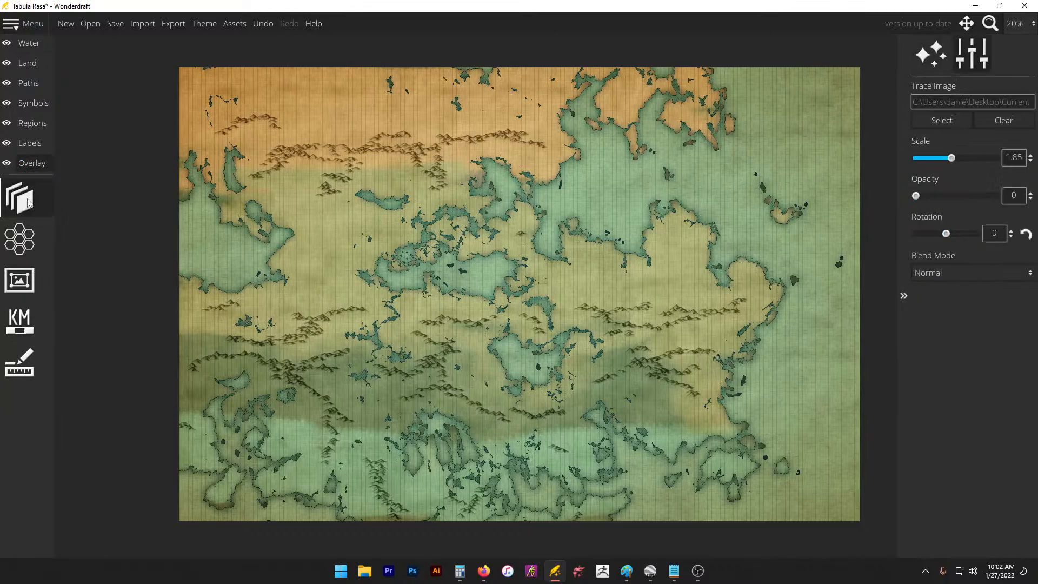
left_click(28, 249)
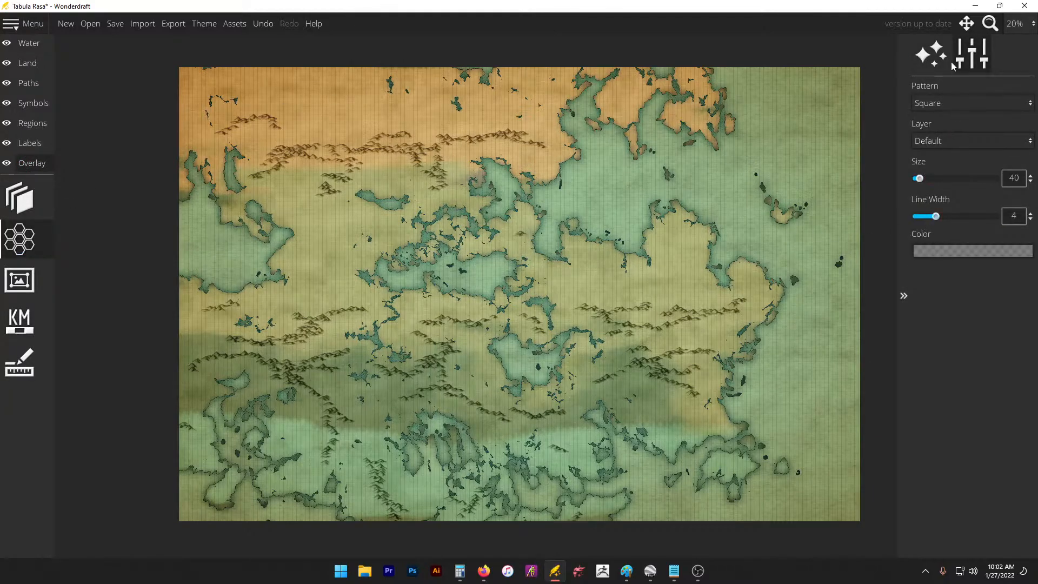
left_click(948, 100)
left_click(928, 115)
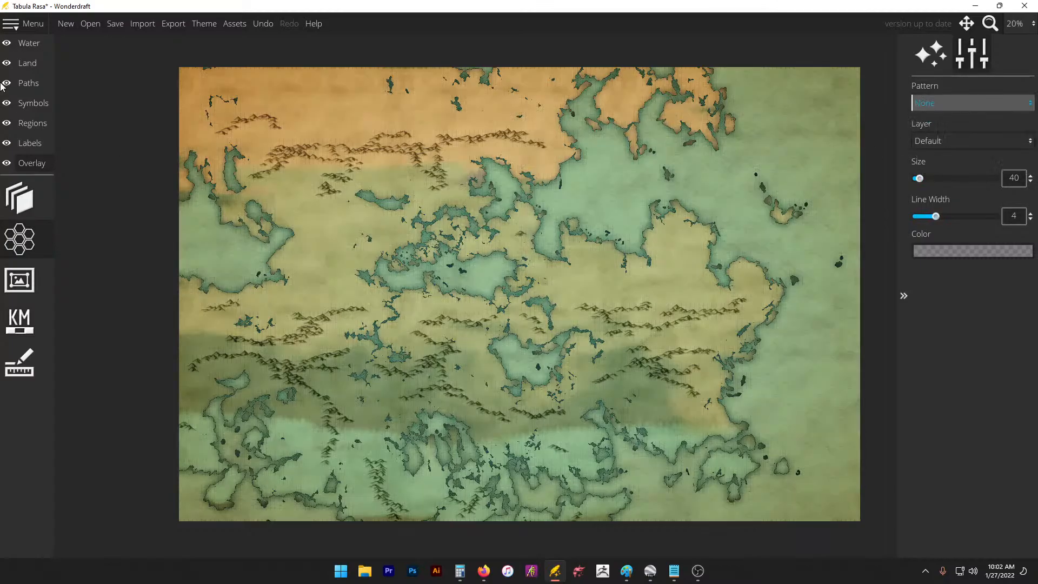
left_click(20, 46)
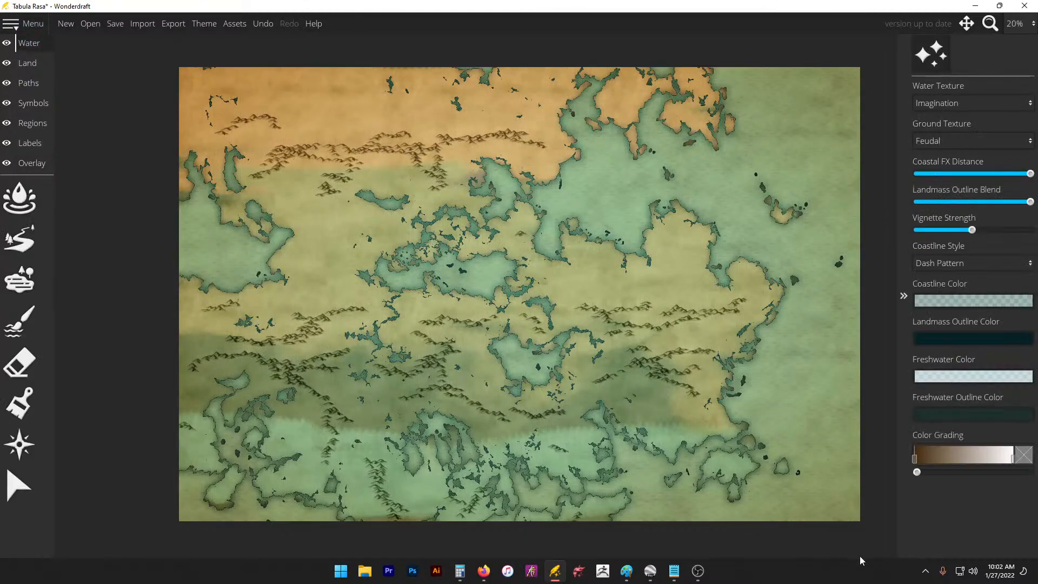
Step: Paint a soft land-colour stroke across the western land at size 256, opacity 0.15
left_click(28, 63)
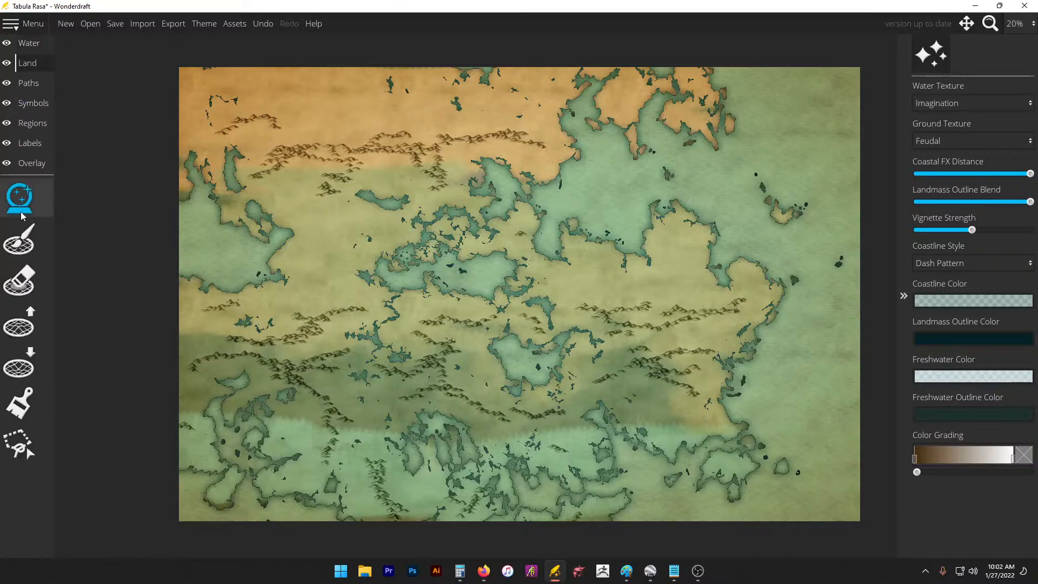
left_click(26, 396)
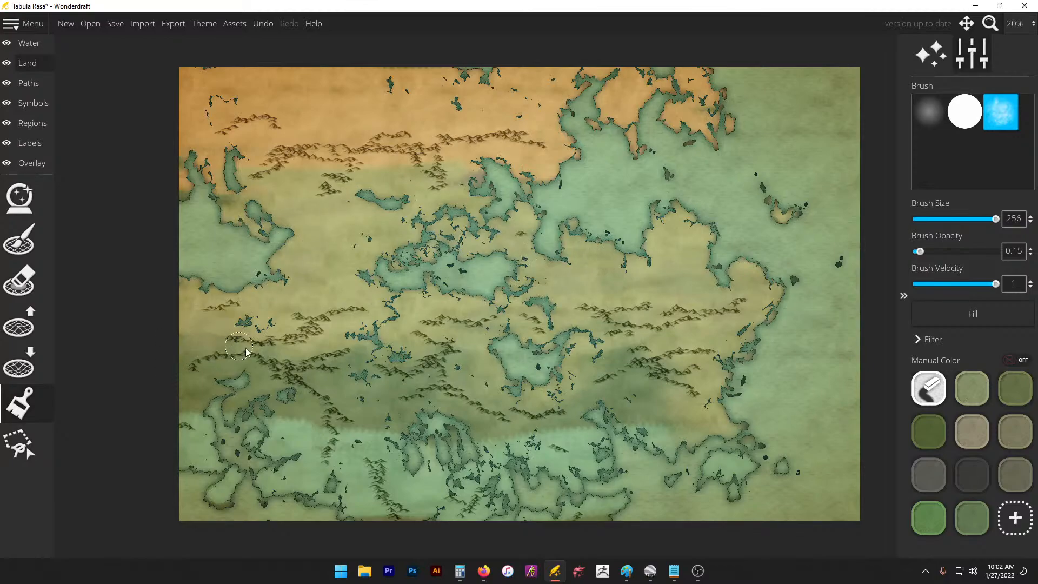
mouse_move(276, 313)
left_mouse_down()
mouse_move(391, 303)
mouse_move(391, 352)
mouse_move(355, 343)
mouse_move(395, 326)
left_mouse_up()
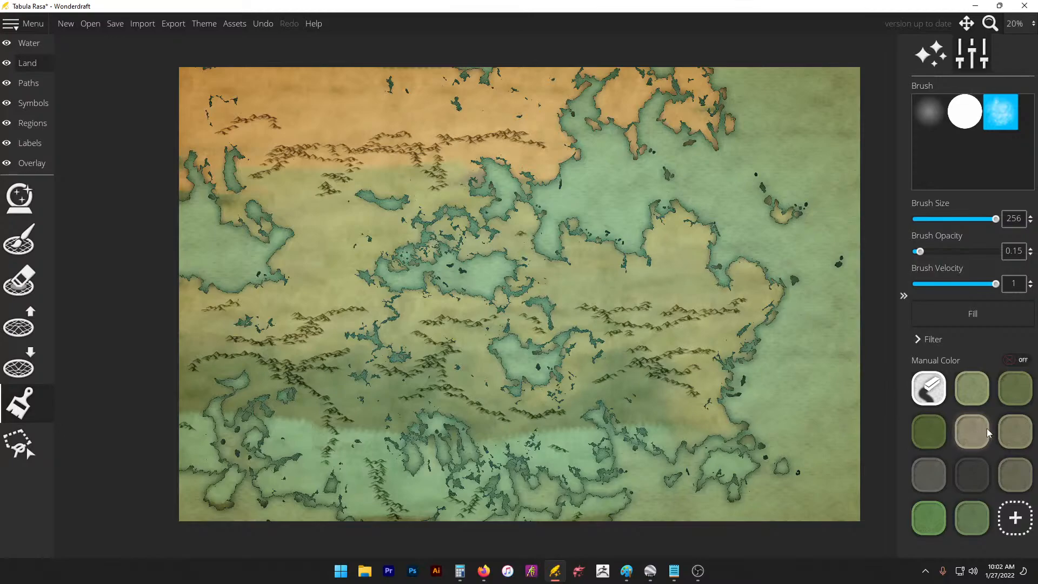
Step: Add a light tan swatch (d6b080) and brush it eastward across the north-central land
left_click(1015, 518)
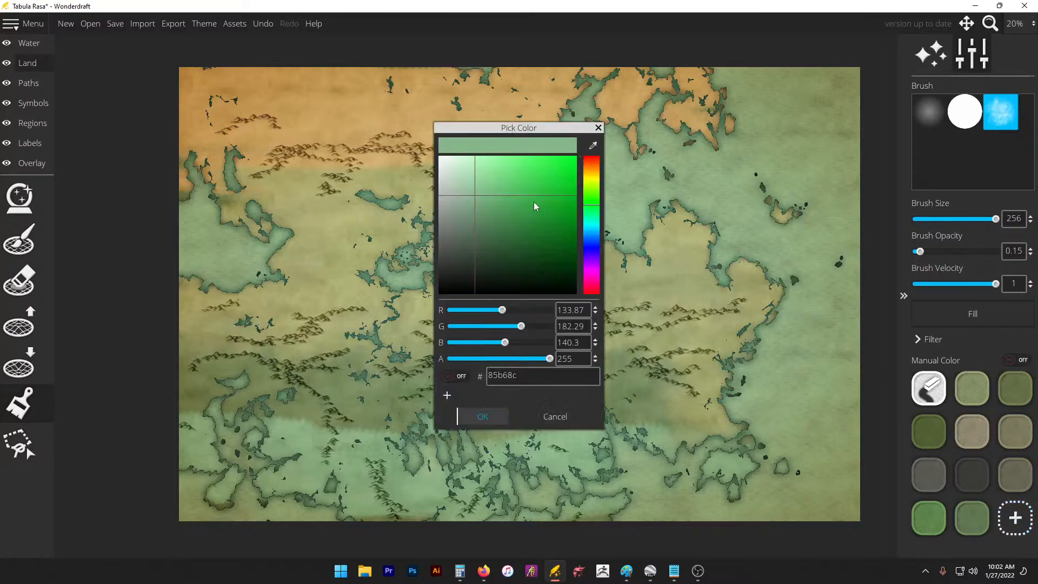
left_click_drag(594, 178, 594, 170)
left_click_drag(503, 175, 494, 179)
left_click(482, 417)
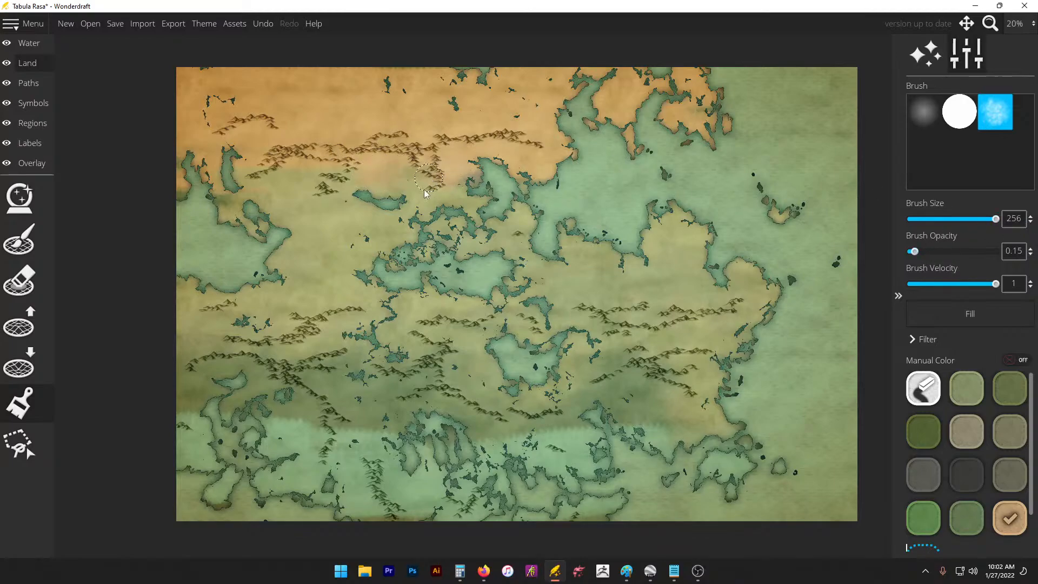
mouse_move(530, 245)
left_mouse_down()
mouse_move(581, 245)
mouse_move(532, 262)
left_mouse_up()
mouse_move(503, 219)
left_mouse_down()
mouse_move(516, 189)
mouse_move(531, 211)
mouse_move(595, 225)
mouse_move(617, 244)
mouse_move(652, 240)
mouse_move(687, 201)
mouse_move(675, 219)
mouse_move(668, 211)
mouse_move(670, 237)
mouse_move(696, 209)
mouse_move(710, 229)
mouse_move(605, 249)
left_mouse_up()
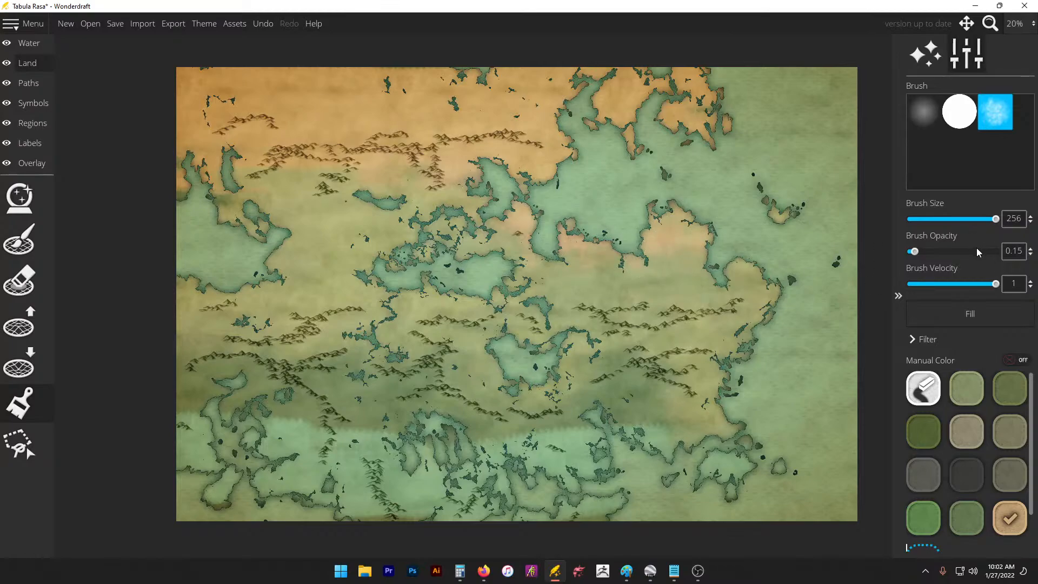
Step: Drop brush opacity to 0.1 and blend tan into the green land below the northern coast
left_click(1031, 254)
left_click_drag(536, 275, 601, 246)
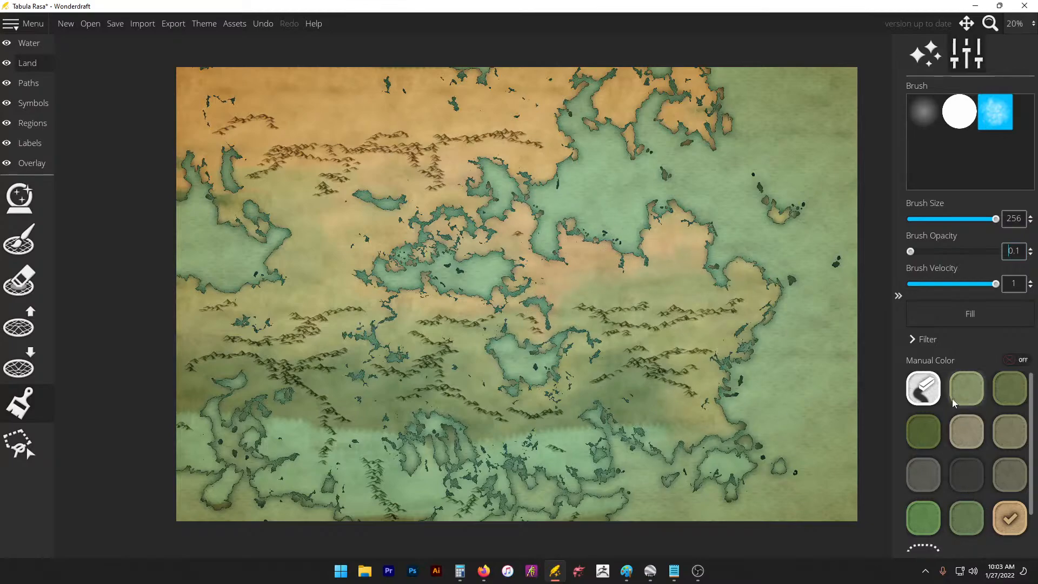
scroll(963, 527, "down", 1)
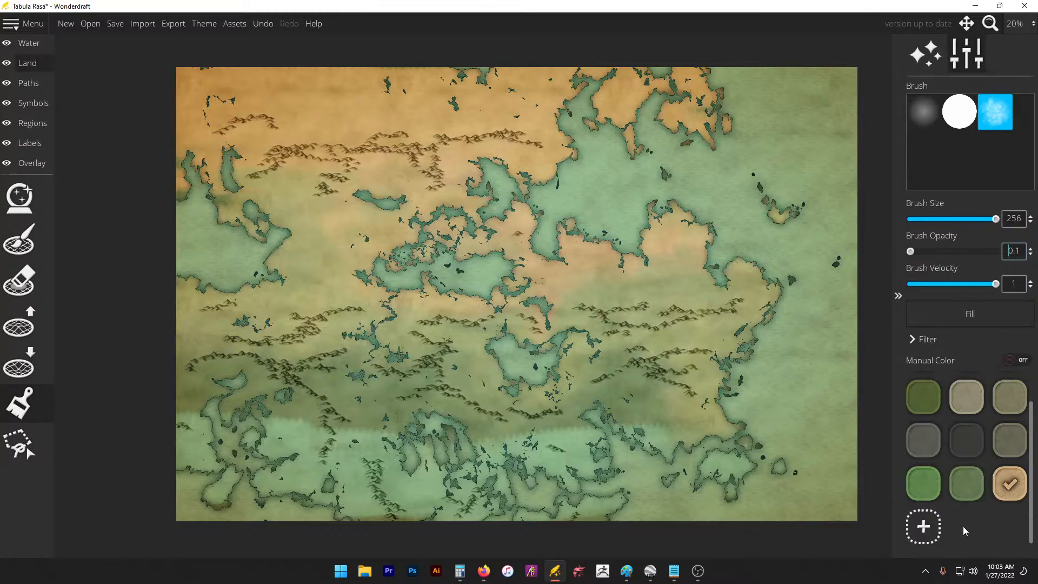
Step: Add a salmon swatch d4906c, test it on the northwest land, then undo the stroke
left_click(923, 528)
left_click(590, 168)
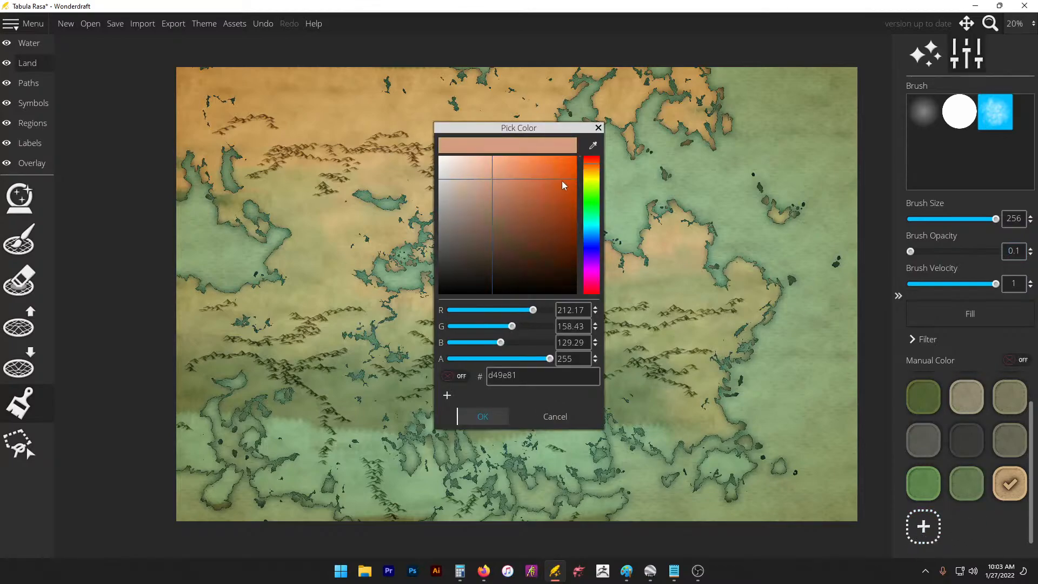
left_click_drag(522, 180, 507, 183)
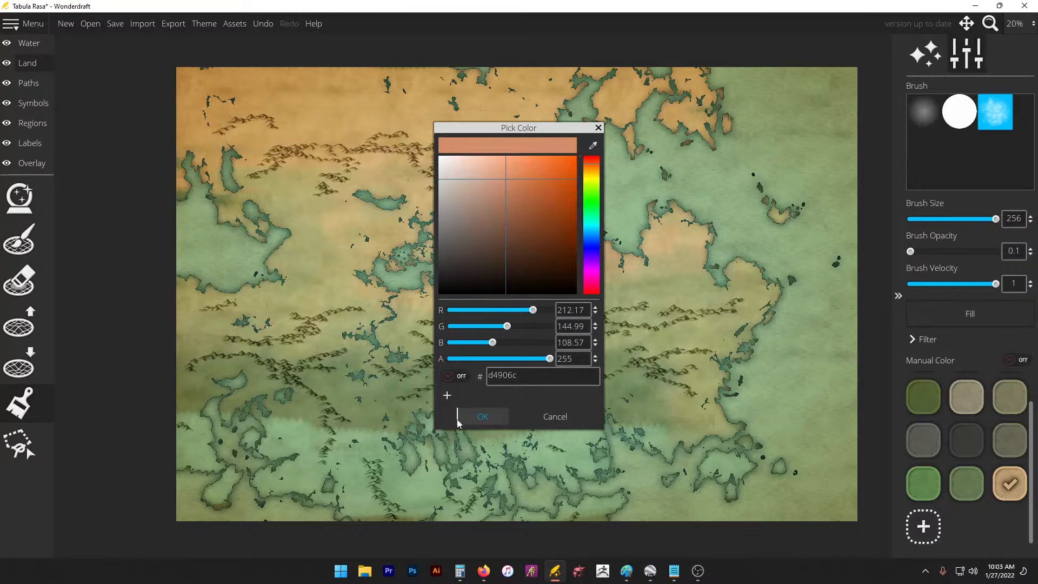
left_click(490, 412)
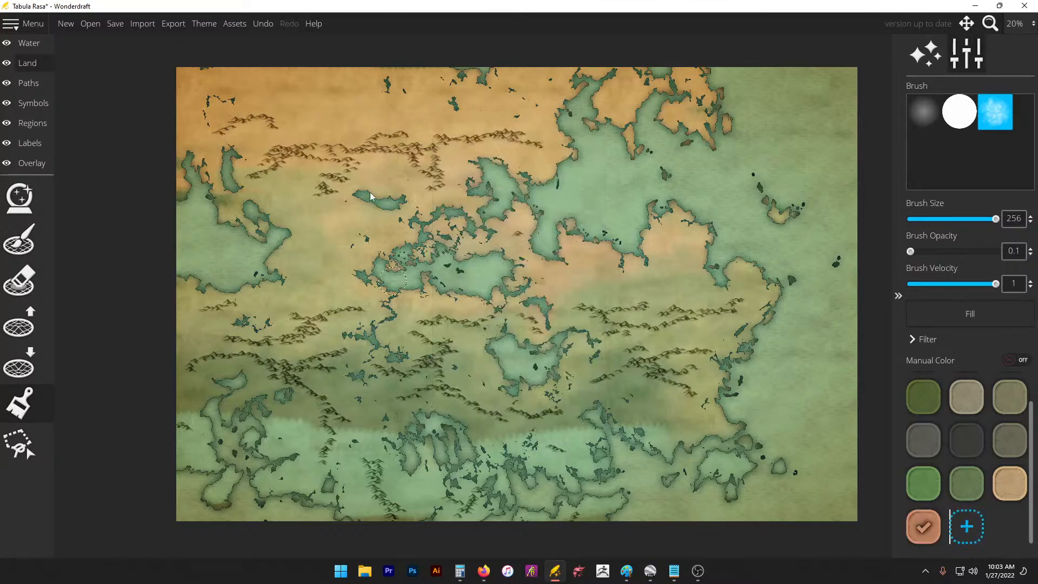
mouse_move(340, 126)
left_mouse_down()
mouse_move(301, 129)
mouse_move(333, 106)
left_mouse_up()
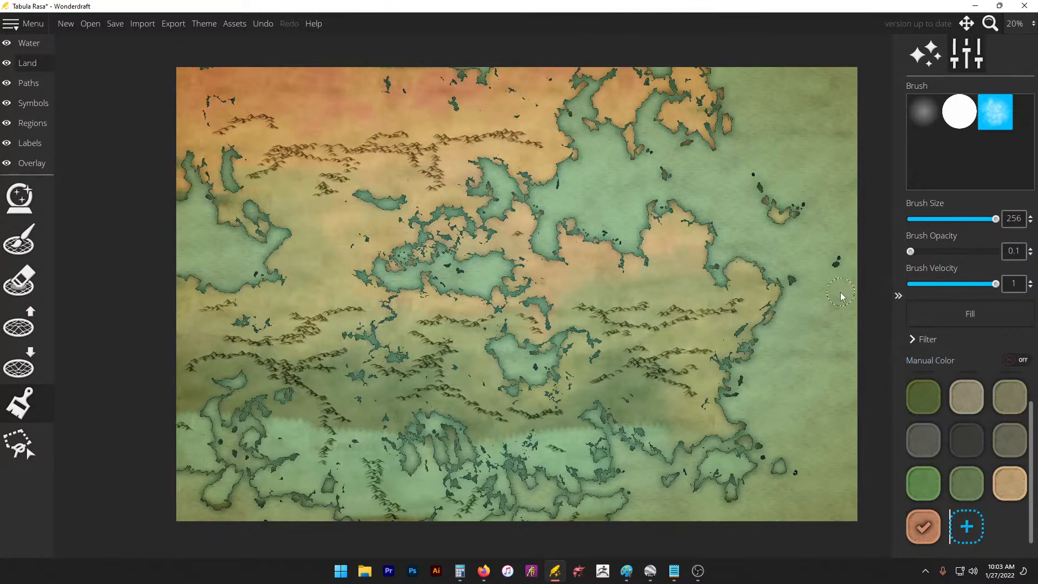
key("ctrl+z")
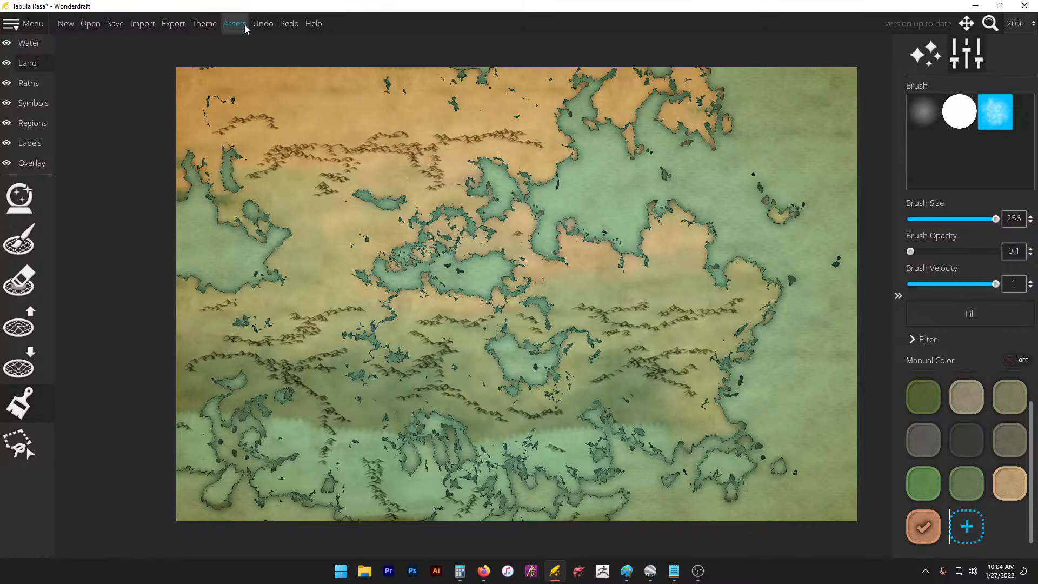
Step: Recolour the salmon swatch to peach tan d6af89 and return brush opacity to 0.15
right_click(936, 525)
left_click_drag(514, 166, 482, 177)
left_click_drag(592, 168, 592, 171)
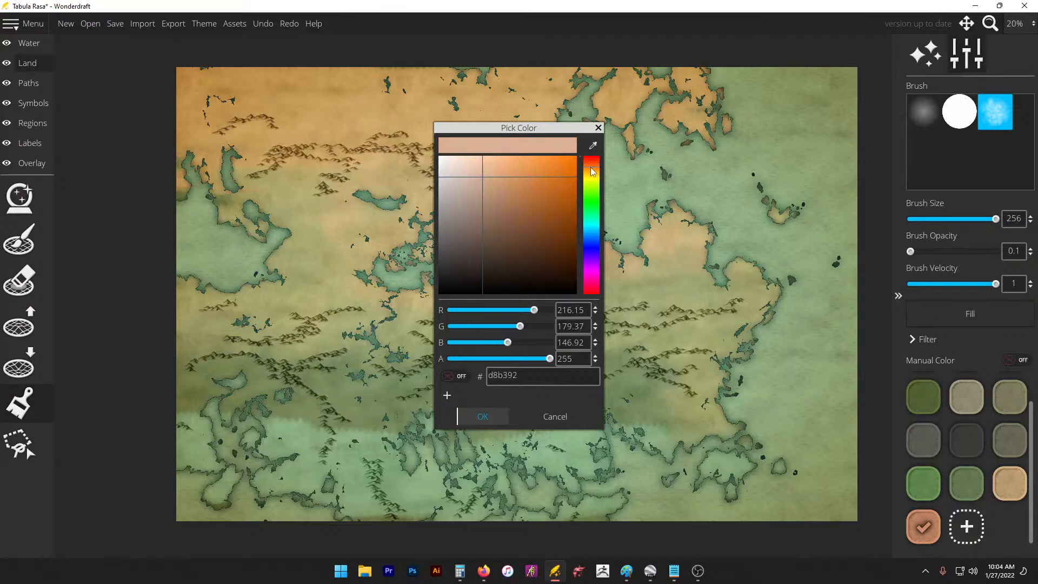
left_click_drag(474, 184, 491, 180)
left_click(483, 416)
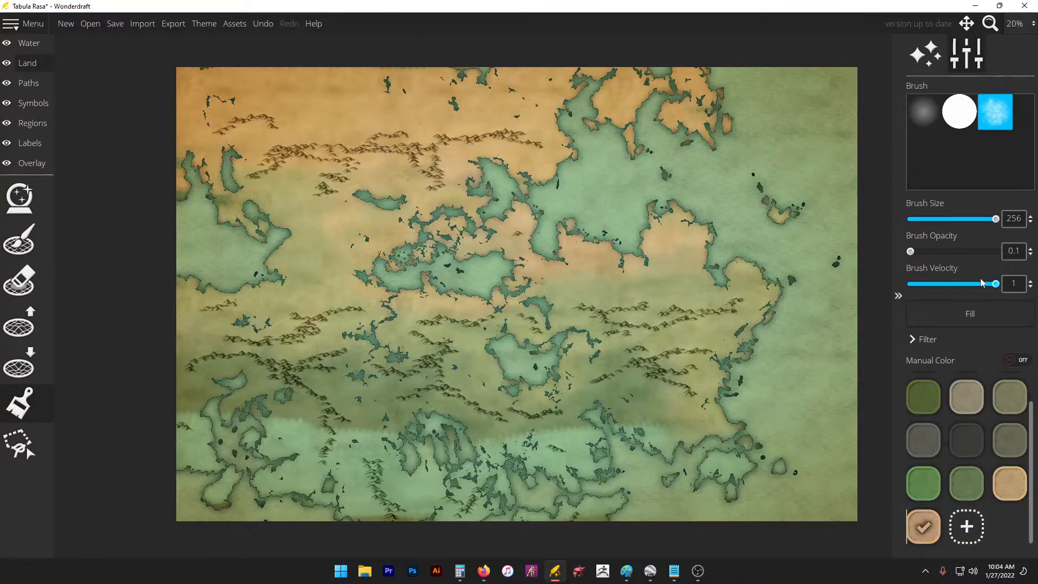
left_click_drag(911, 252, 979, 254)
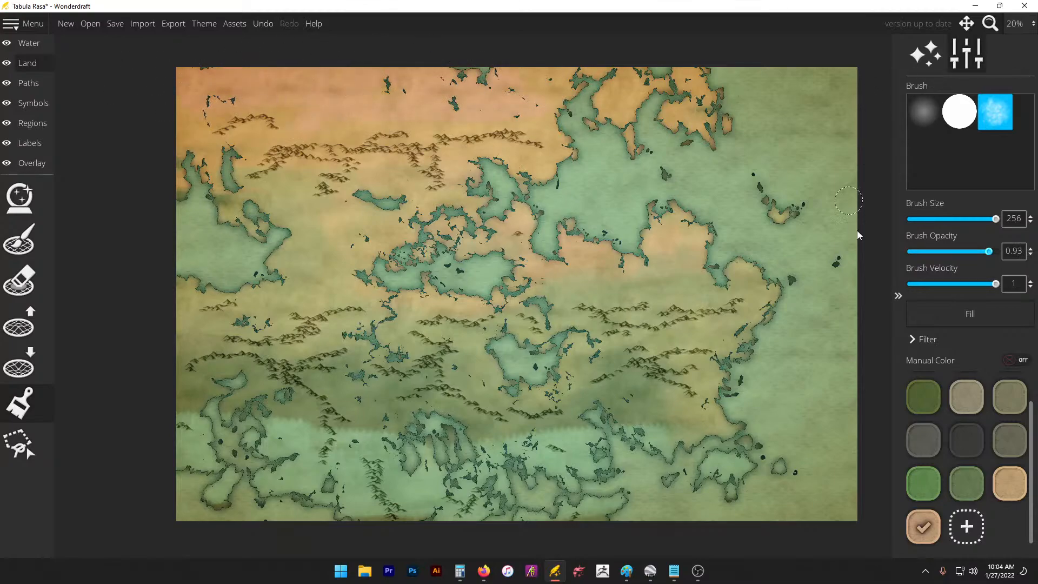
left_click_drag(982, 252, 913, 252)
Step: Undo a trial green dab, then lower opacity and brush tan westward from the eastern inlet
left_click(972, 484)
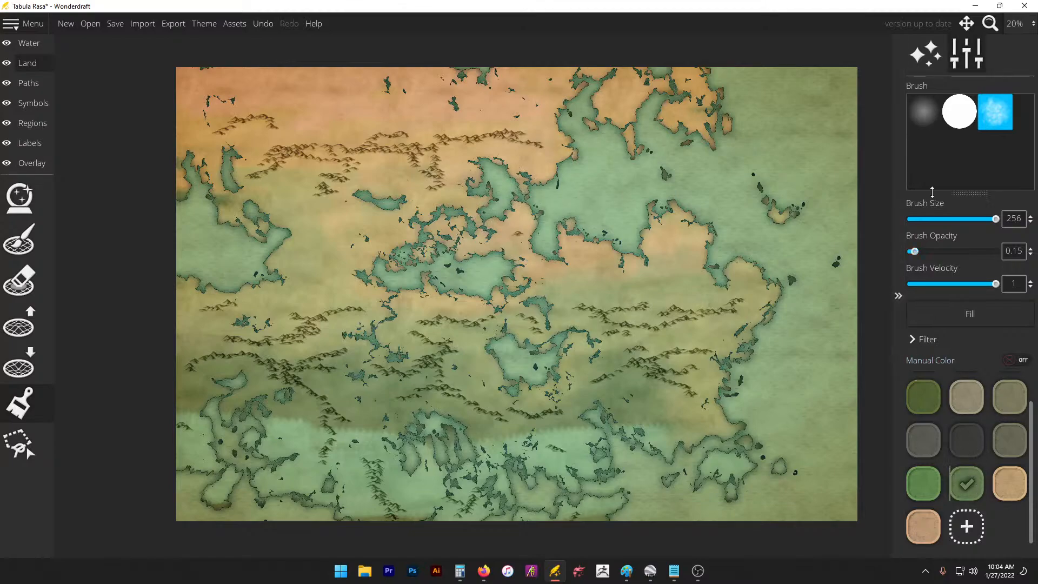
left_click(596, 297)
key("ctrl+z")
left_click(1008, 489)
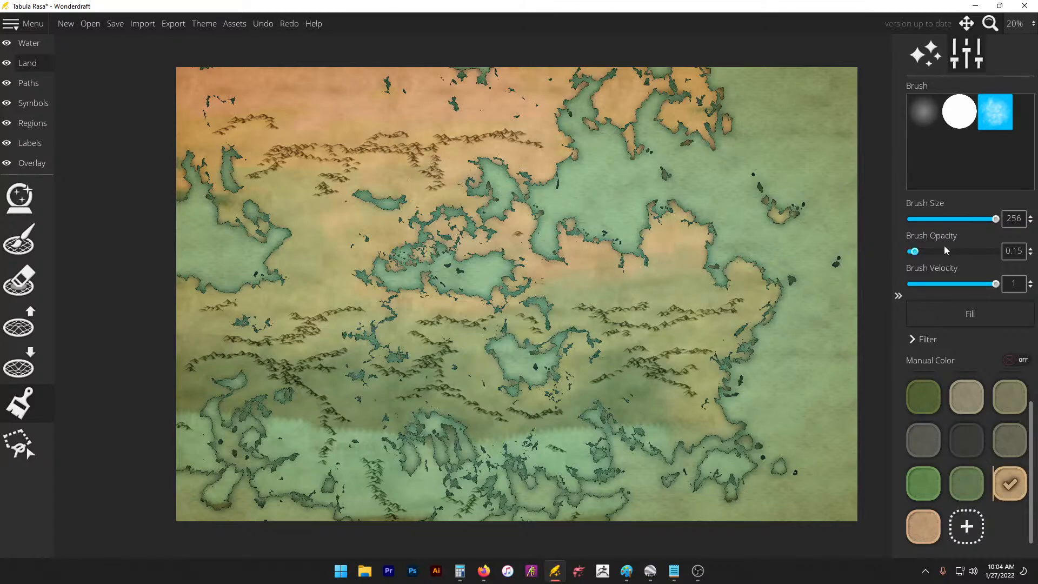
left_click(1031, 254)
left_click(1031, 254)
left_click(1032, 254)
left_click_drag(719, 277, 715, 303)
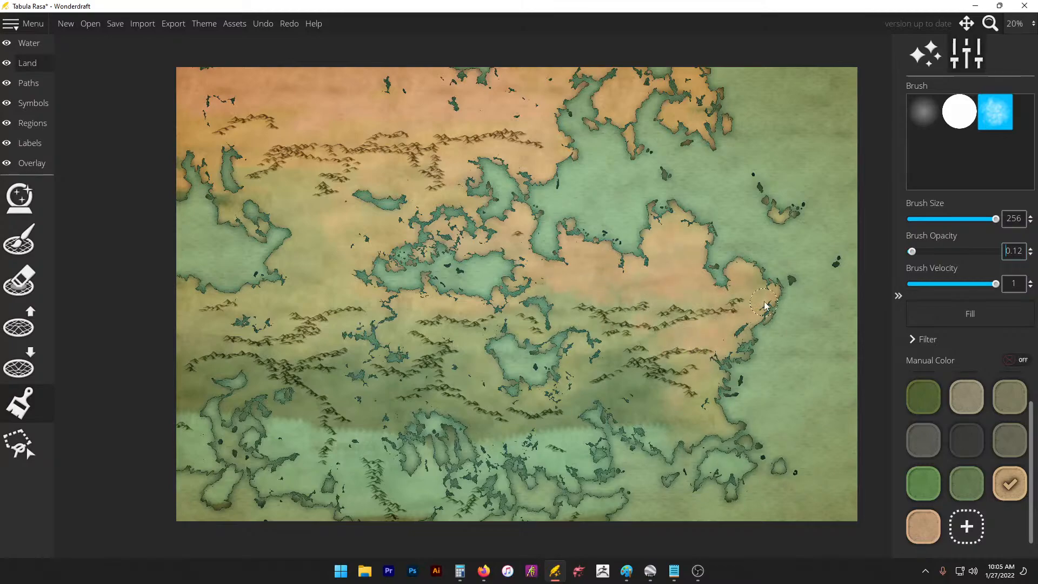
mouse_move(765, 304)
left_mouse_down()
mouse_move(694, 234)
mouse_move(584, 260)
mouse_move(530, 252)
mouse_move(539, 307)
mouse_move(561, 312)
mouse_move(563, 301)
mouse_move(536, 289)
mouse_move(508, 190)
mouse_move(376, 259)
mouse_move(391, 236)
mouse_move(447, 219)
left_mouse_up()
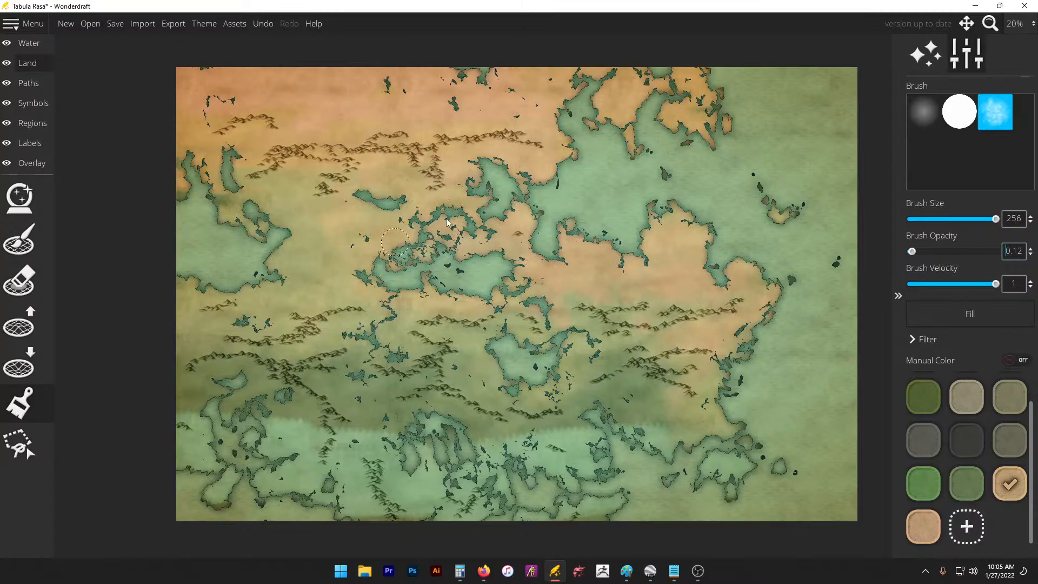
Step: Discard two trial darker patches and tint the west-central land mid-green down the map
left_click(968, 484)
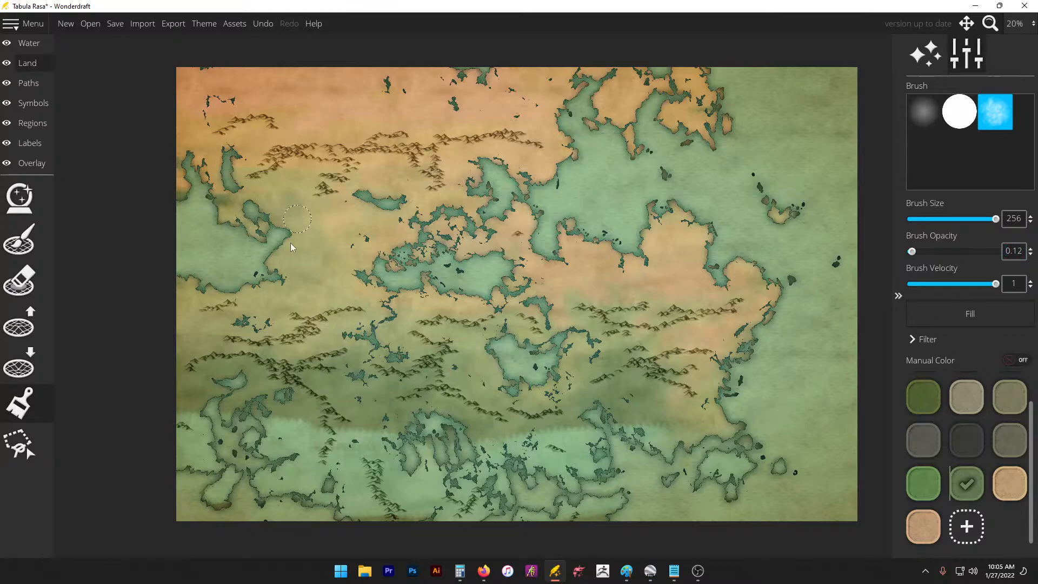
left_click_drag(291, 244, 265, 266)
key("ctrl+z")
left_click(1011, 396)
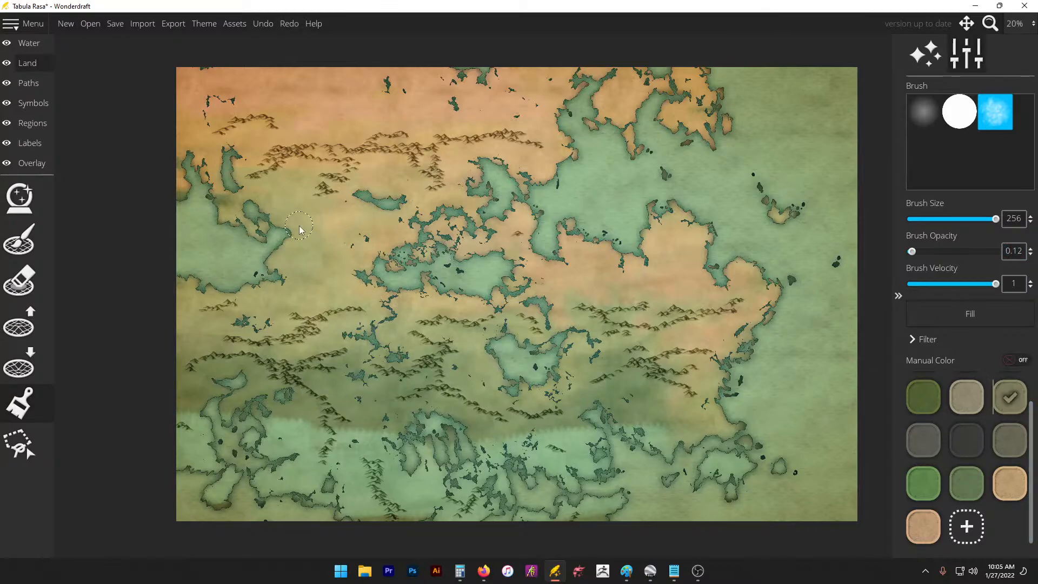
mouse_move(303, 243)
left_mouse_down()
mouse_move(343, 211)
mouse_move(360, 219)
mouse_move(365, 254)
mouse_move(449, 268)
left_mouse_up()
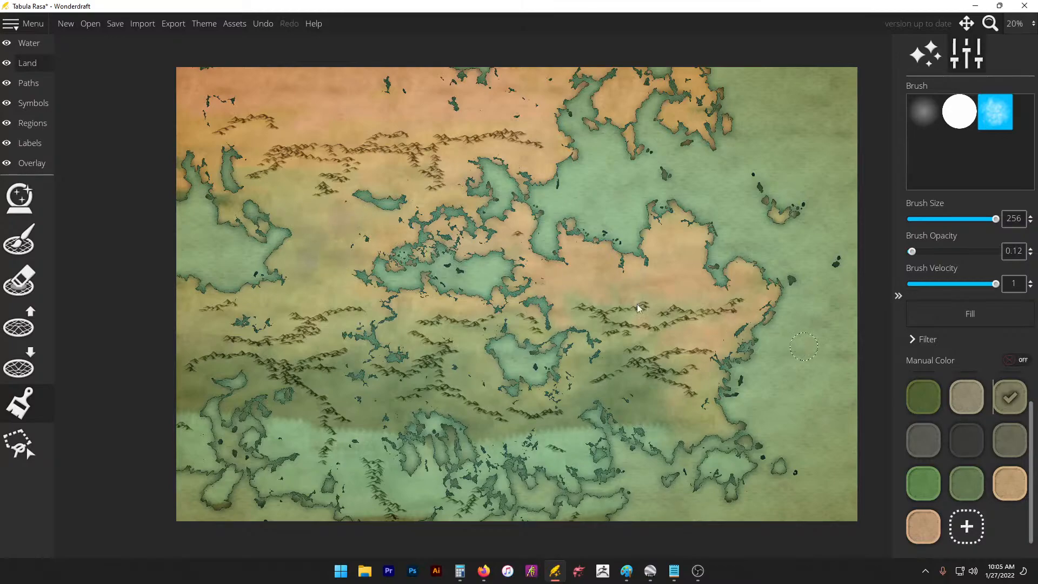
key("ctrl+z")
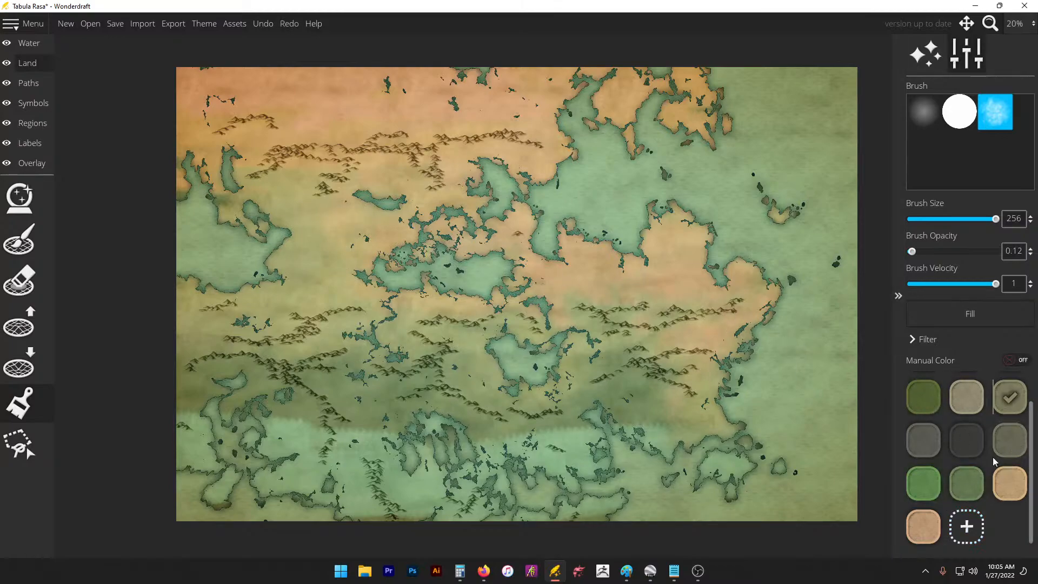
left_click(965, 483)
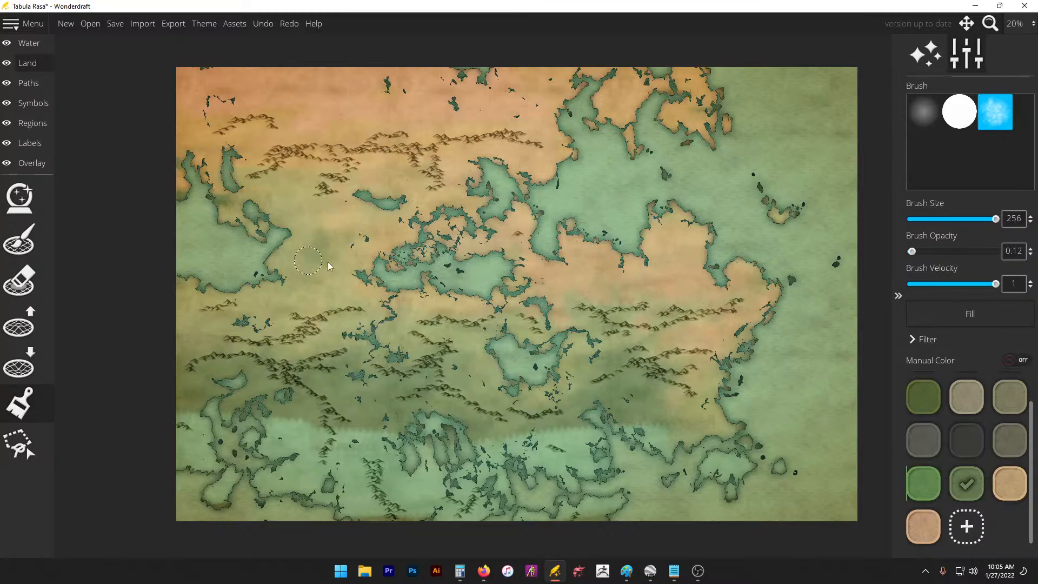
mouse_move(328, 265)
left_mouse_down()
mouse_move(404, 310)
mouse_move(389, 346)
left_mouse_up()
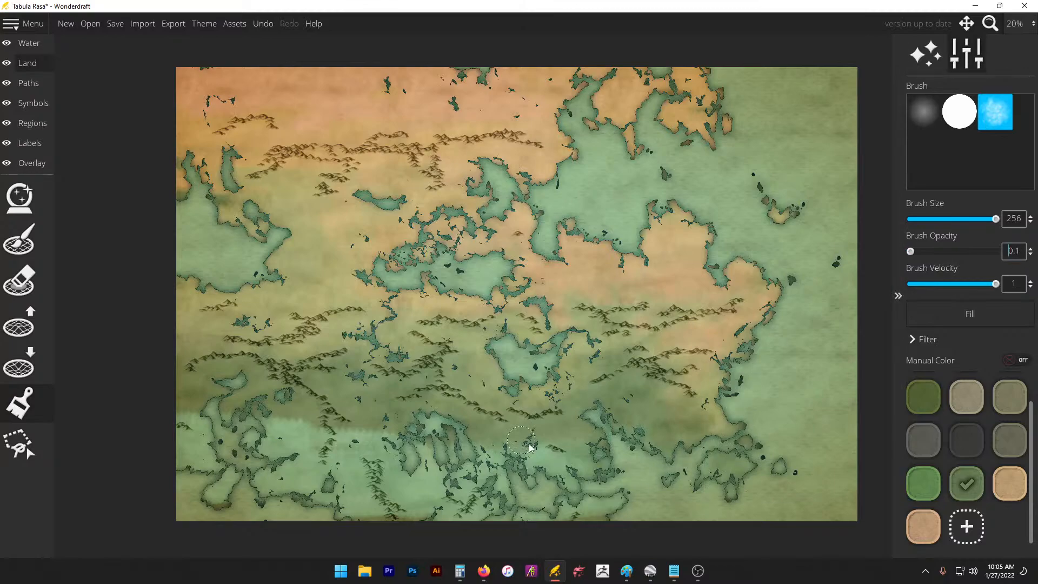
Step: Faintly tint the southern, south-east and south-west coastal land green
mouse_move(385, 434)
left_mouse_down()
mouse_move(321, 449)
mouse_move(326, 420)
mouse_move(240, 423)
mouse_move(195, 409)
mouse_move(186, 417)
mouse_move(203, 432)
mouse_move(240, 426)
mouse_move(300, 440)
mouse_move(332, 434)
mouse_move(336, 413)
mouse_move(350, 446)
mouse_move(384, 419)
mouse_move(323, 455)
mouse_move(391, 465)
mouse_move(403, 443)
mouse_move(448, 422)
mouse_move(503, 453)
mouse_move(530, 446)
mouse_move(537, 470)
mouse_move(575, 441)
mouse_move(529, 464)
left_mouse_up()
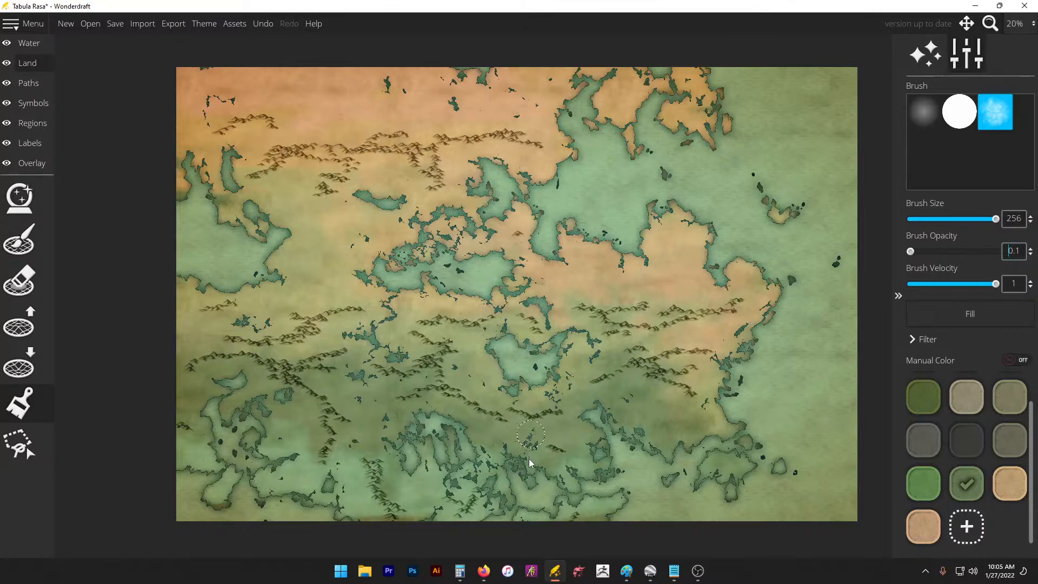
mouse_move(573, 511)
left_mouse_down()
mouse_move(635, 481)
mouse_move(599, 395)
left_mouse_up()
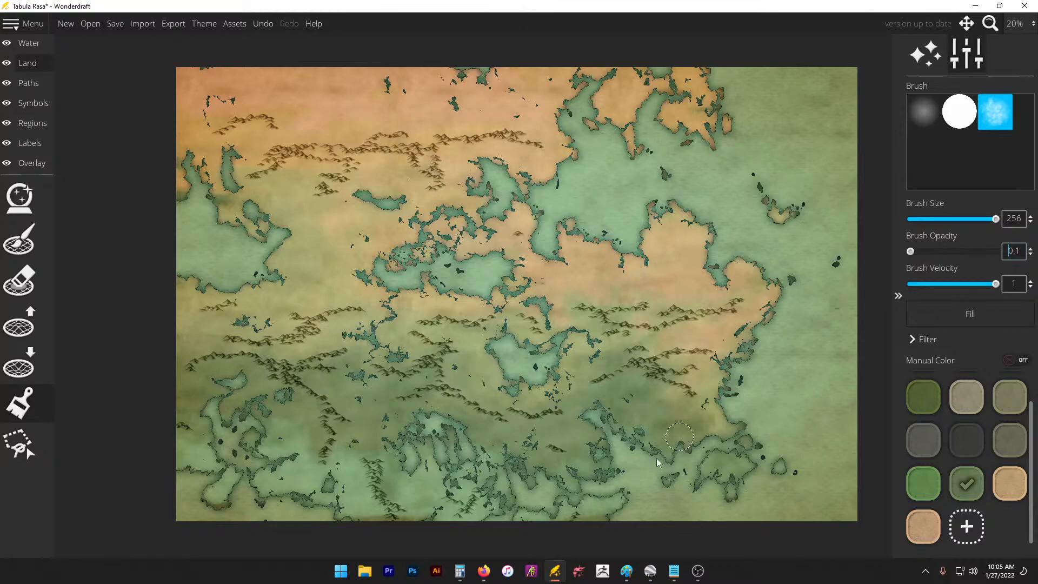
mouse_move(713, 474)
left_mouse_down()
mouse_move(789, 471)
mouse_move(737, 481)
mouse_move(672, 436)
mouse_move(635, 426)
mouse_move(677, 409)
mouse_move(652, 396)
mouse_move(718, 425)
mouse_move(742, 410)
mouse_move(727, 443)
mouse_move(601, 486)
left_mouse_up()
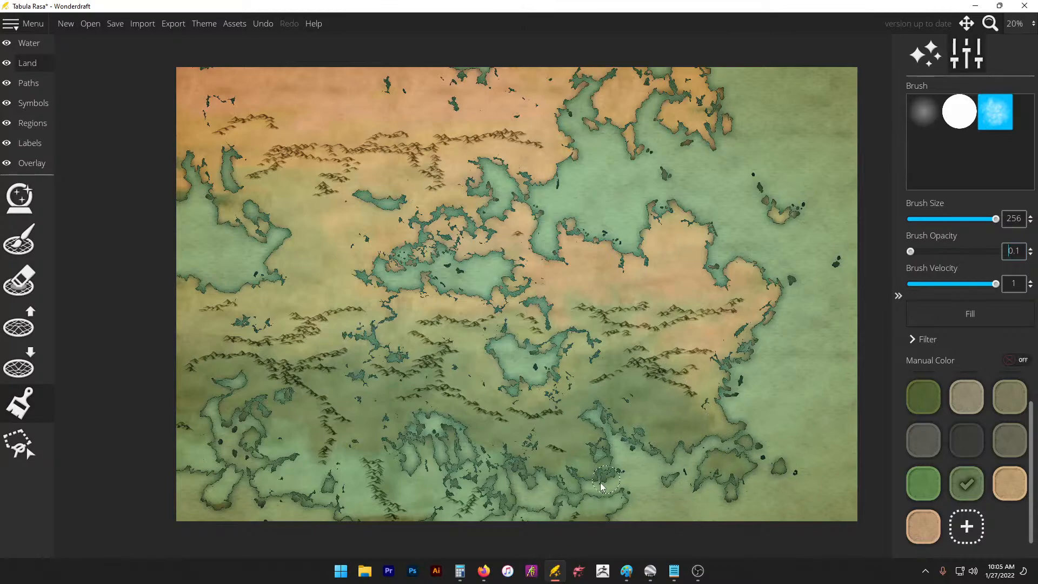
mouse_move(391, 458)
left_mouse_down()
mouse_move(348, 424)
mouse_move(371, 440)
mouse_move(320, 491)
mouse_move(287, 491)
left_mouse_up()
mouse_move(318, 439)
left_mouse_down()
mouse_move(262, 448)
mouse_move(216, 436)
mouse_move(313, 480)
left_mouse_up()
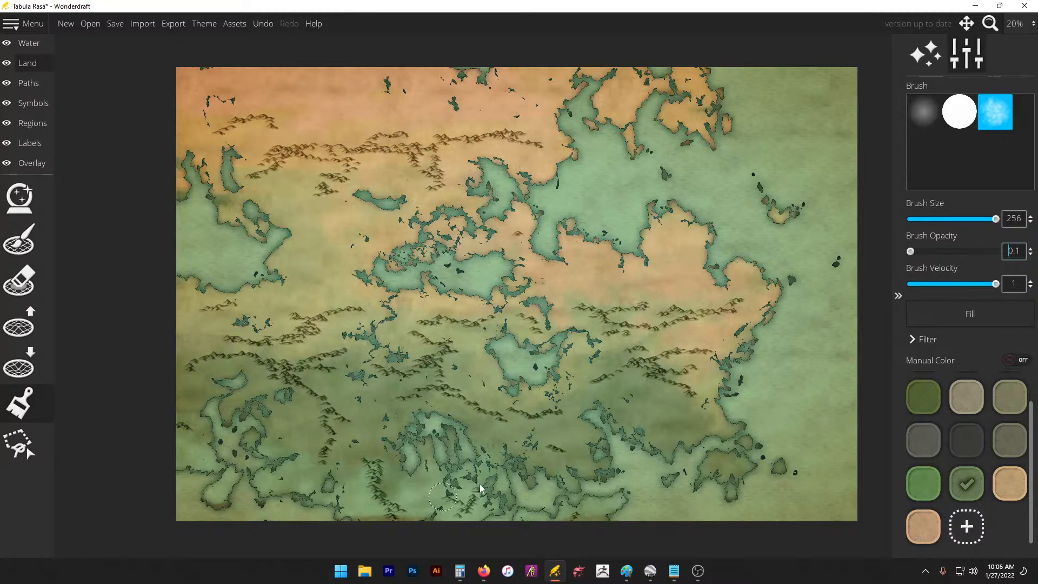
mouse_move(480, 488)
left_mouse_down()
mouse_move(569, 501)
mouse_move(419, 506)
mouse_move(419, 459)
mouse_move(388, 446)
left_mouse_up()
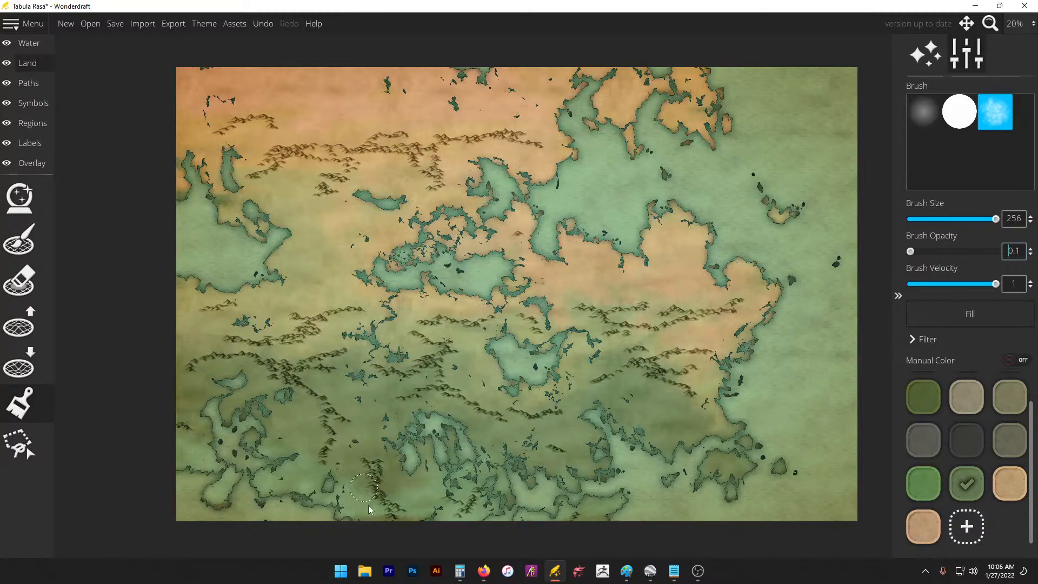
Step: Paint dark green over the lower central land, around the central lake and its channel
left_click(926, 394)
mouse_move(433, 436)
left_mouse_down()
mouse_move(430, 449)
mouse_move(375, 475)
mouse_move(420, 417)
mouse_move(405, 468)
mouse_move(457, 438)
mouse_move(427, 422)
mouse_move(460, 470)
mouse_move(503, 483)
mouse_move(528, 473)
mouse_move(533, 439)
mouse_move(614, 476)
mouse_move(592, 416)
mouse_move(669, 457)
mouse_move(702, 455)
mouse_move(728, 406)
left_mouse_up()
mouse_move(602, 446)
left_mouse_down()
mouse_move(483, 371)
mouse_move(494, 373)
mouse_move(517, 340)
left_mouse_up()
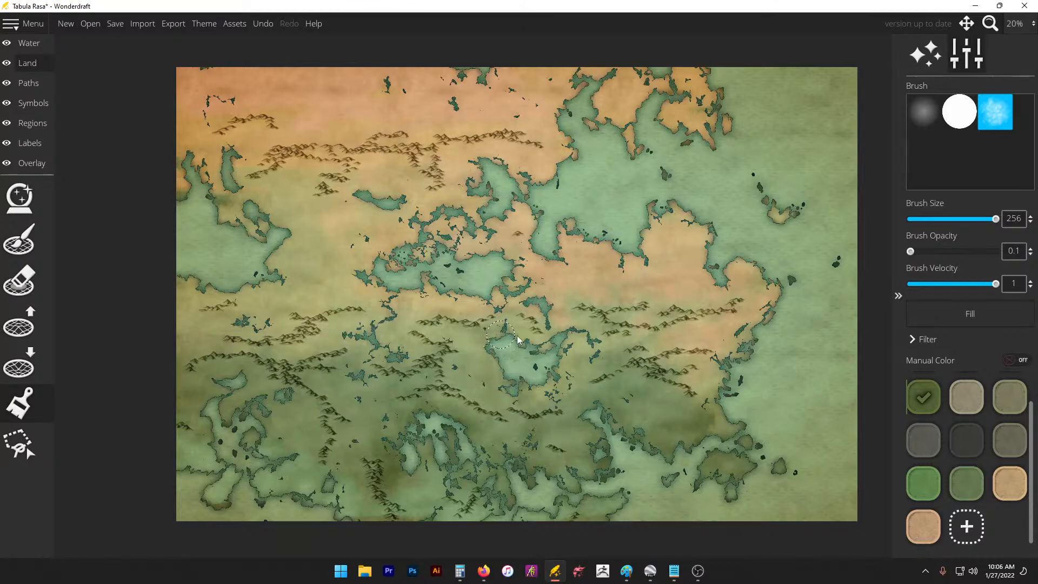
mouse_move(566, 370)
left_mouse_down()
mouse_move(559, 398)
mouse_move(542, 361)
mouse_move(560, 337)
mouse_move(601, 353)
mouse_move(582, 322)
mouse_move(554, 339)
mouse_move(528, 409)
mouse_move(522, 364)
mouse_move(450, 460)
mouse_move(422, 479)
mouse_move(486, 481)
mouse_move(451, 510)
mouse_move(509, 481)
mouse_move(514, 501)
mouse_move(544, 496)
mouse_move(531, 508)
mouse_move(599, 495)
mouse_move(611, 516)
mouse_move(621, 452)
mouse_move(596, 468)
mouse_move(742, 456)
left_mouse_up()
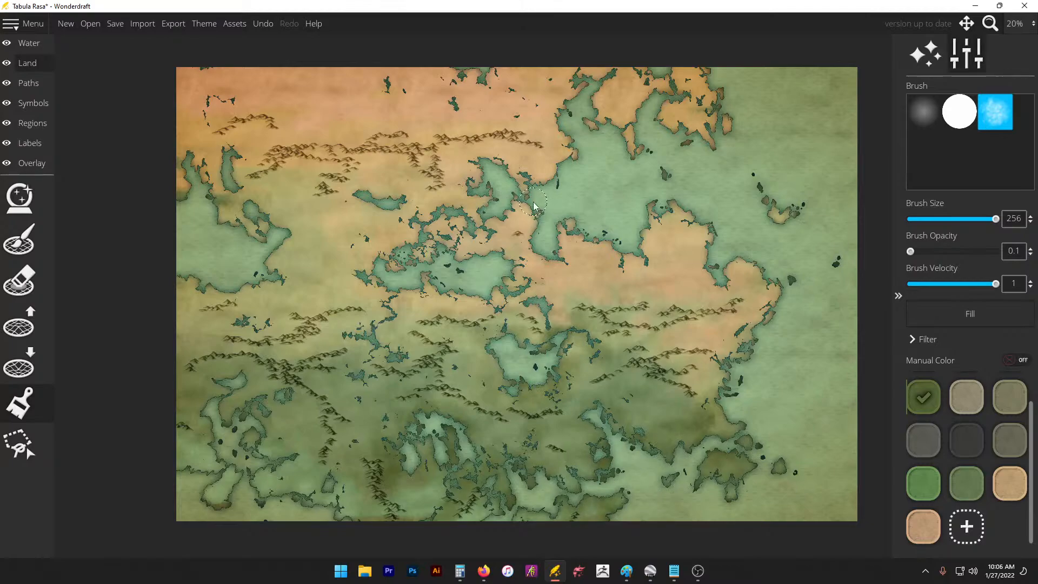
left_click(1011, 397)
Step: Paint the small southern island beige, then add a new pale green custom colour
left_click(976, 396)
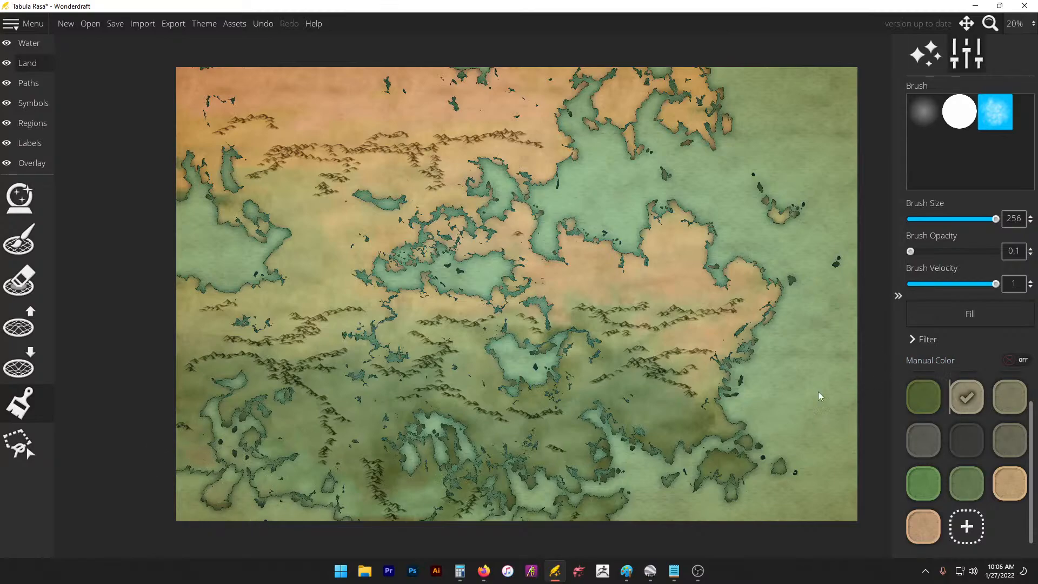
left_click_drag(222, 485, 260, 487)
left_click(970, 528)
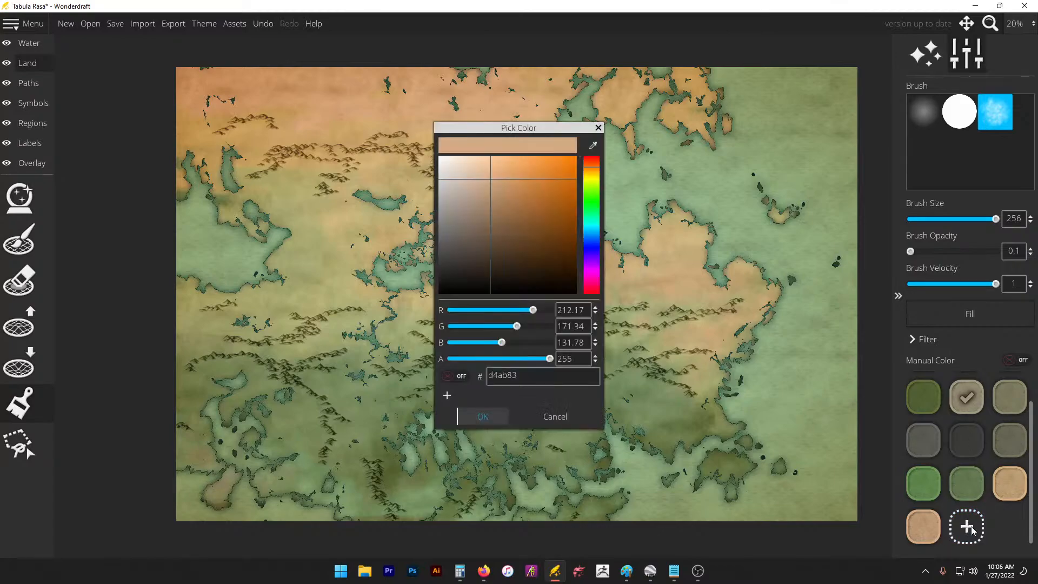
left_click_drag(601, 194, 468, 190)
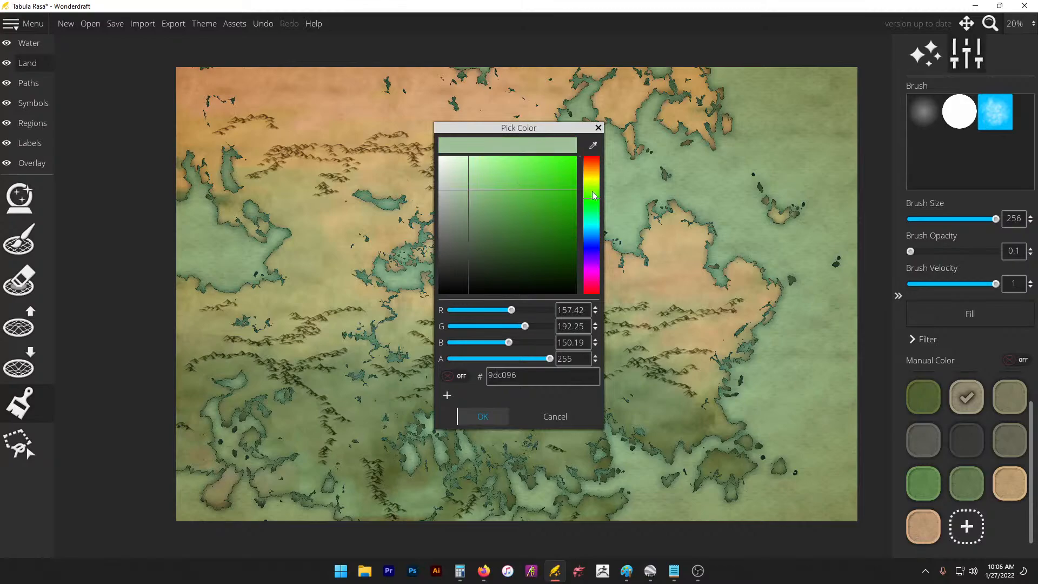
left_click_drag(592, 190, 598, 198)
left_click(468, 420)
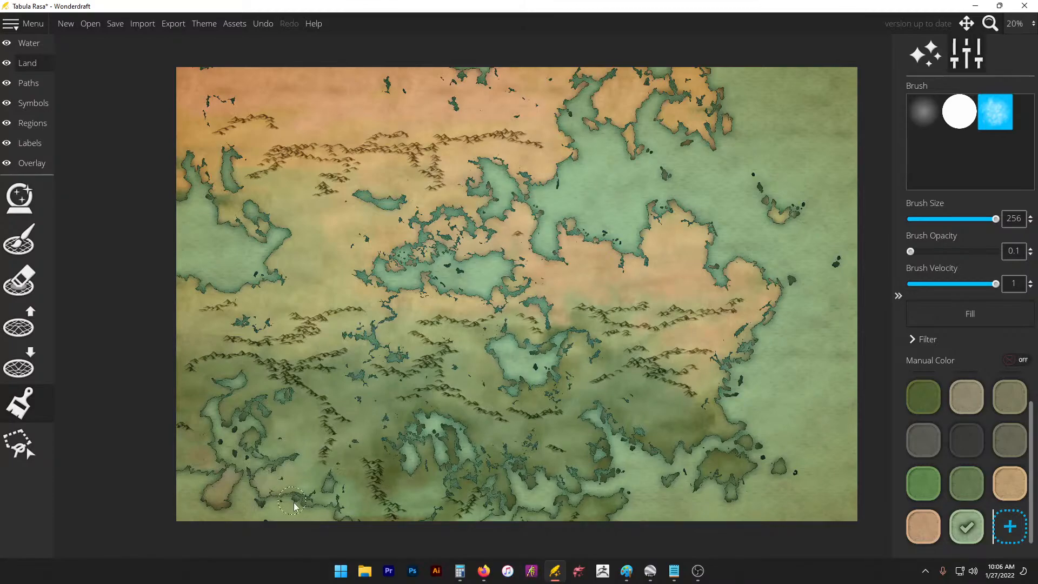
Step: Lighten the southern land and lower-left peninsula with pale green, then save the map
mouse_move(293, 503)
left_mouse_down()
mouse_move(325, 518)
mouse_move(350, 477)
mouse_move(360, 492)
mouse_move(383, 432)
mouse_move(408, 495)
mouse_move(418, 476)
left_mouse_up()
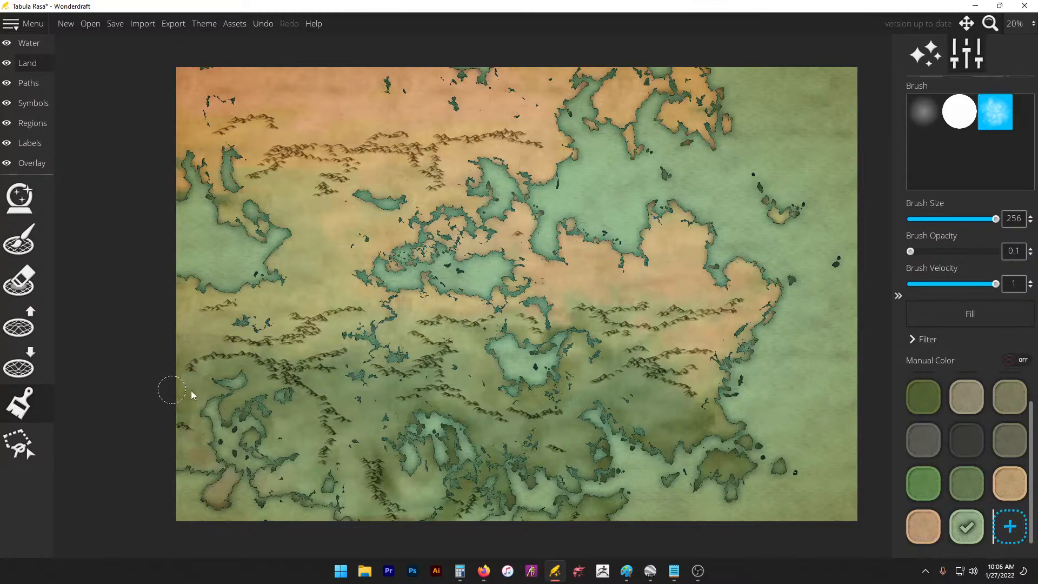
mouse_move(217, 389)
left_mouse_down()
mouse_move(245, 389)
mouse_move(265, 436)
mouse_move(258, 406)
mouse_move(240, 423)
mouse_move(250, 431)
mouse_move(211, 465)
mouse_move(179, 474)
mouse_move(205, 447)
left_mouse_up()
mouse_move(284, 395)
left_mouse_down()
mouse_move(304, 421)
mouse_move(313, 478)
mouse_move(278, 440)
left_mouse_up()
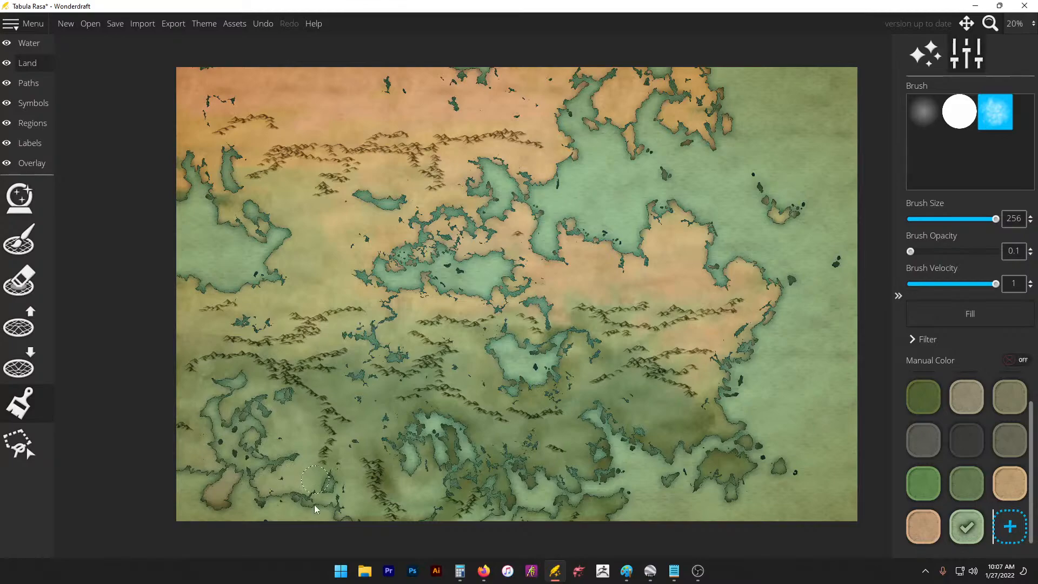
key("ctrl+s")
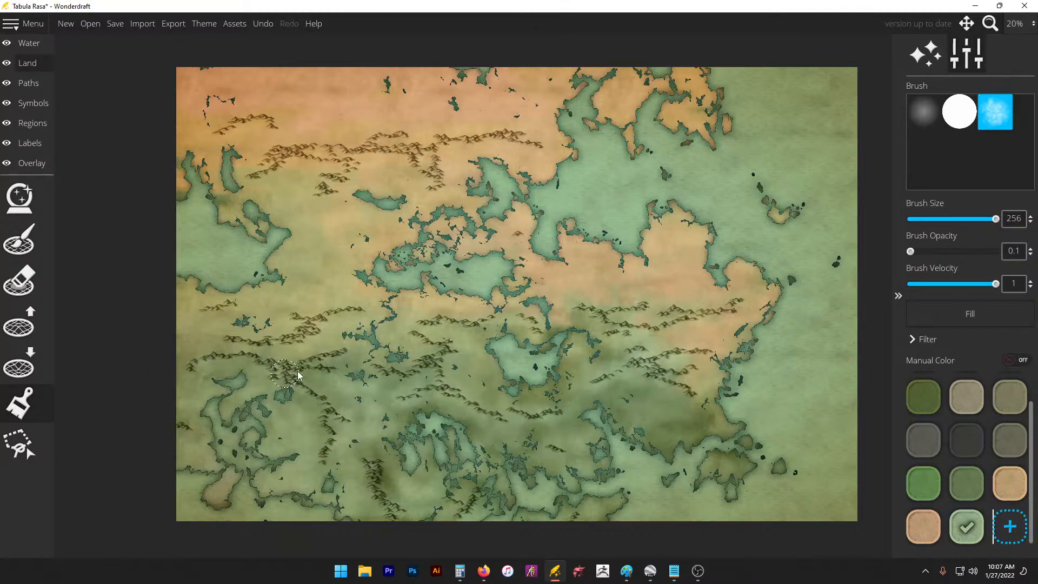
Step: Try a dark green stroke over the tan land near the mountains, then undo it
left_click(957, 479)
mouse_move(653, 299)
left_mouse_down()
mouse_move(646, 317)
mouse_move(657, 330)
mouse_move(701, 342)
left_mouse_up()
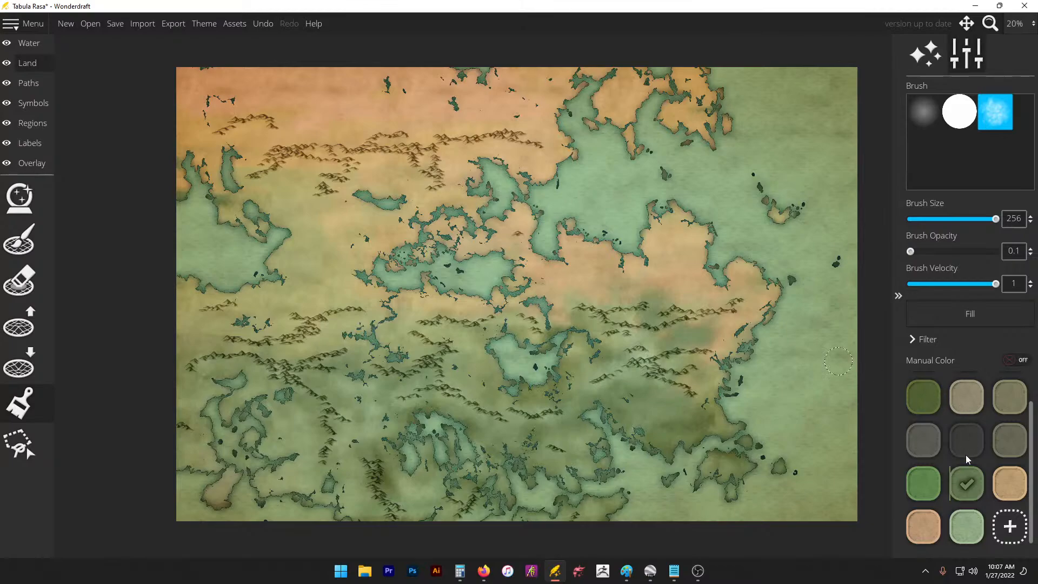
key("ctrl+z")
Step: Select the tan colour and lower the brush velocity to 0.58
left_click(1010, 483)
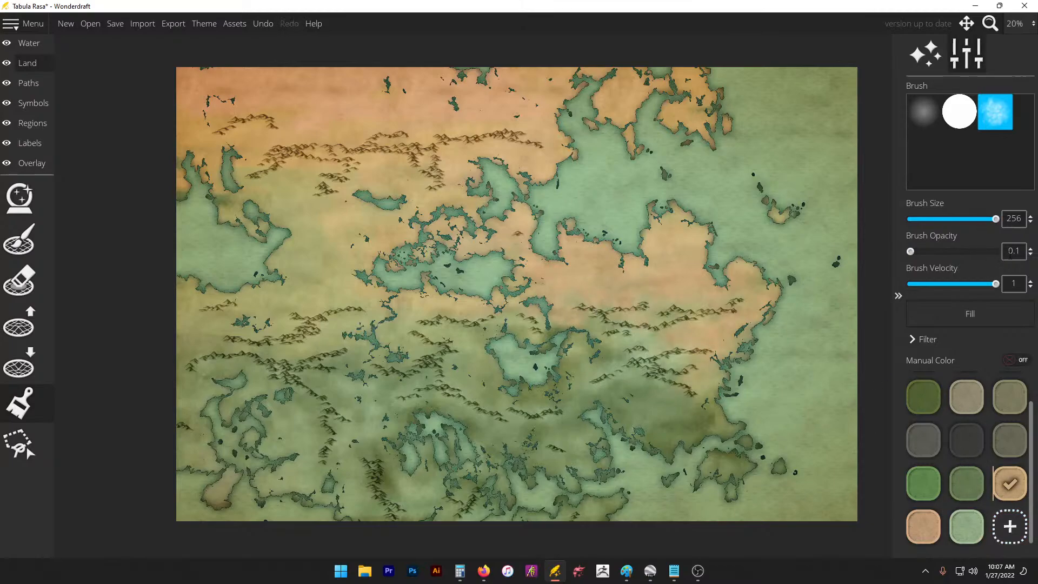
left_click(1030, 254)
left_click_drag(954, 290, 952, 289)
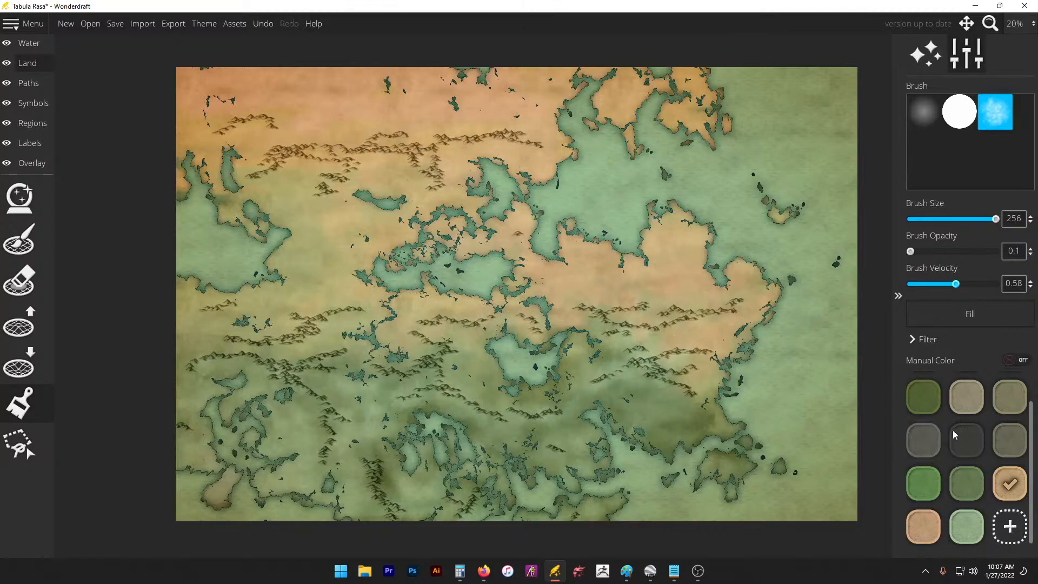
Step: Tint the lower map and the land near the central lake pale green
left_click(964, 522)
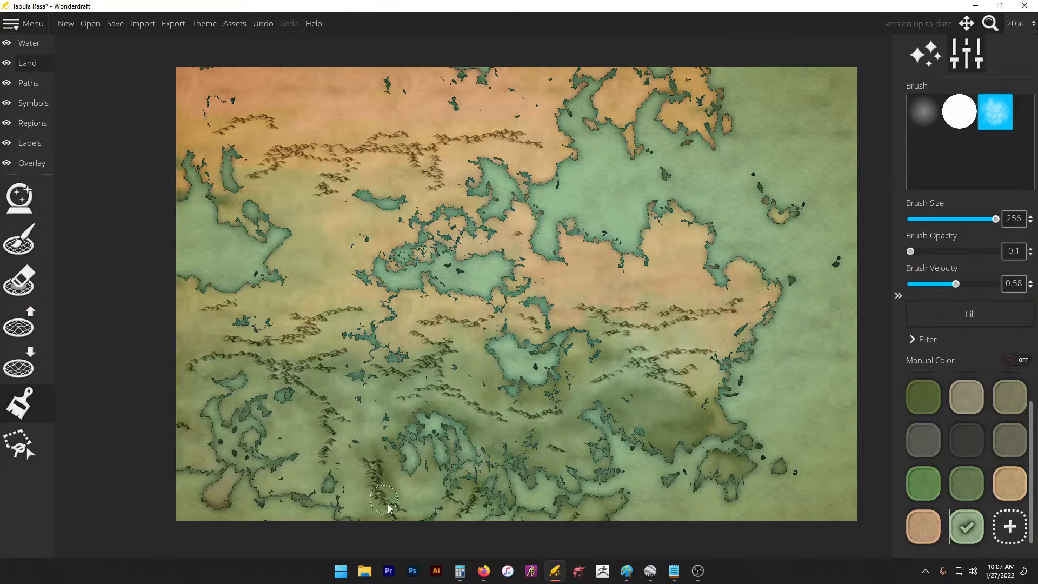
mouse_move(363, 447)
left_mouse_down()
mouse_move(377, 469)
mouse_move(390, 454)
mouse_move(404, 493)
left_mouse_up()
left_click_drag(547, 407, 510, 404)
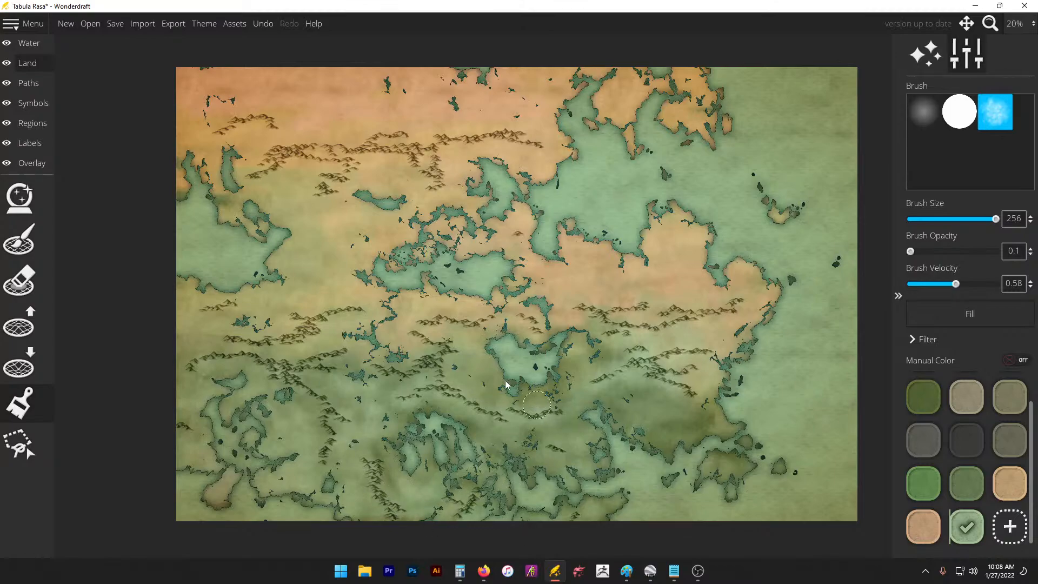
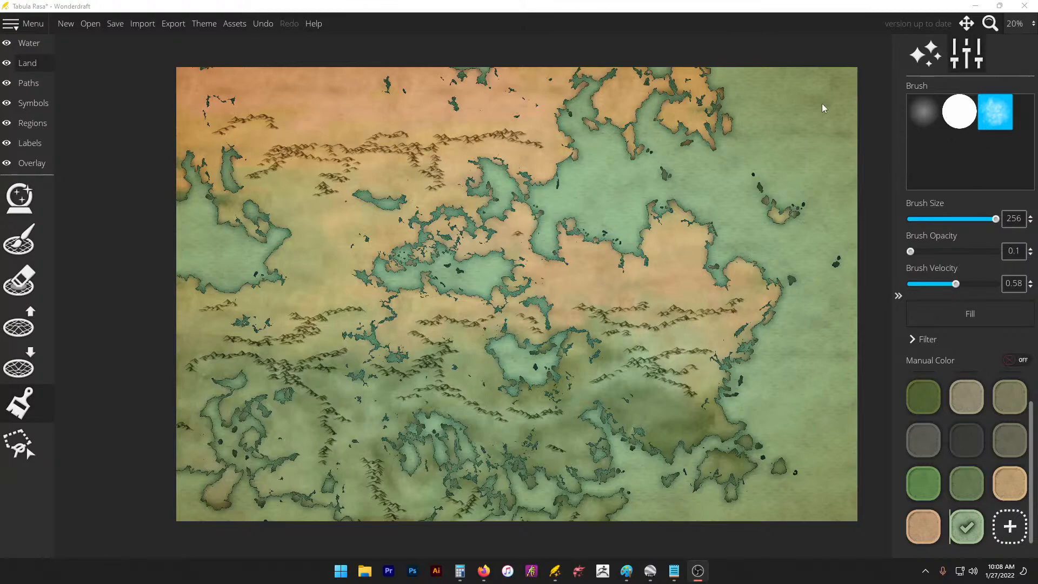
Step: Bring Wonderdraft forward and check the untitled scratch notes
left_click(815, 50)
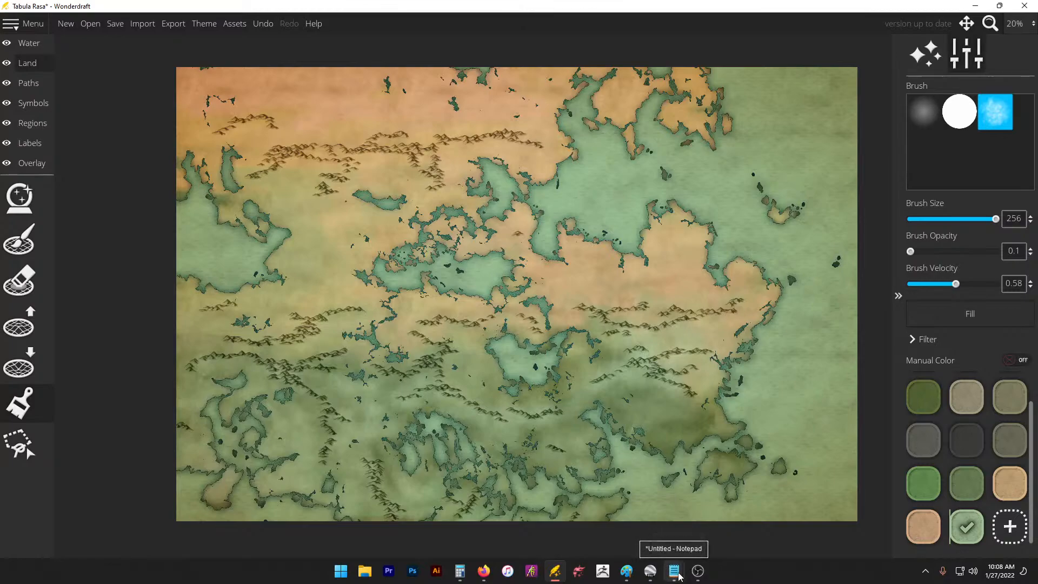
mouse_move(680, 578)
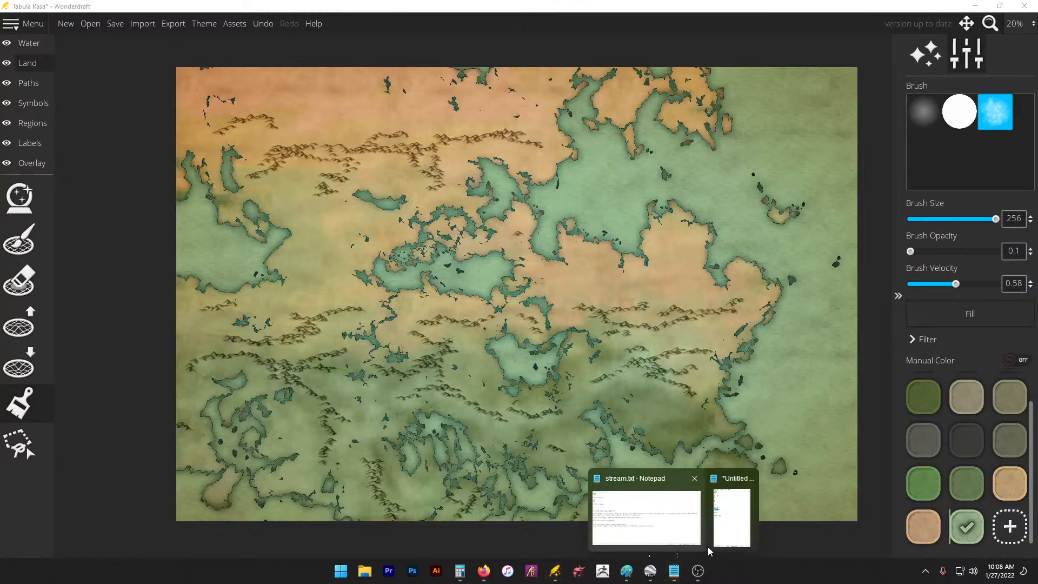
left_click(741, 521)
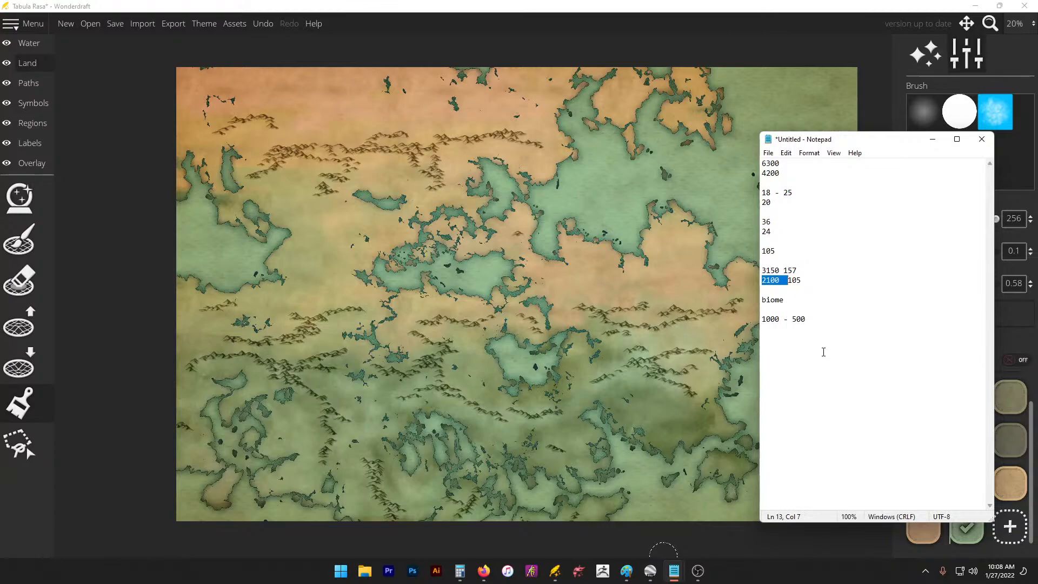
key("End")
Step: Save the map as 'stream', dismissing the busy warning that follows
left_click(112, 24)
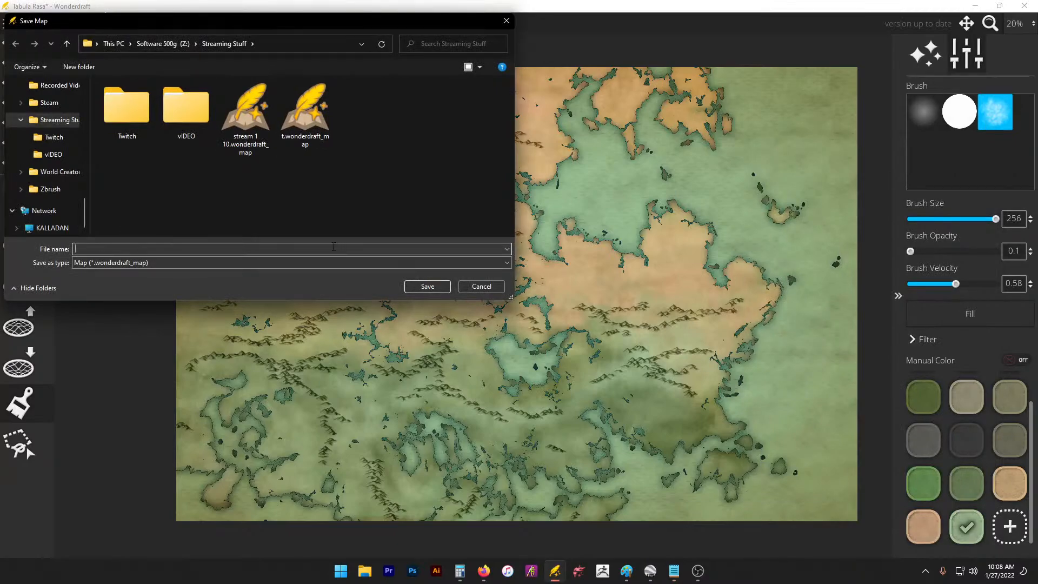
type("strea")
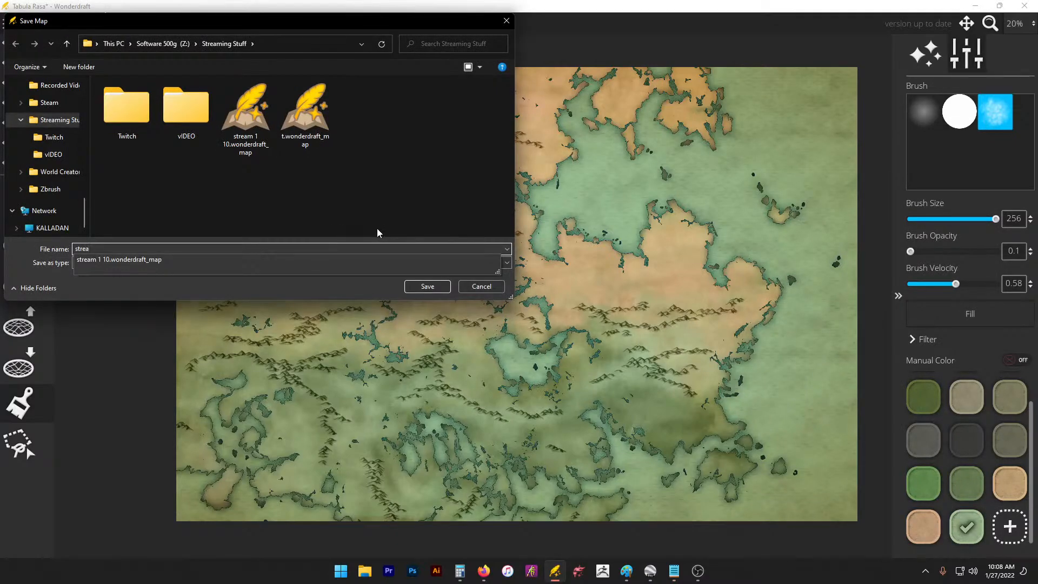
type("m")
left_click(428, 286)
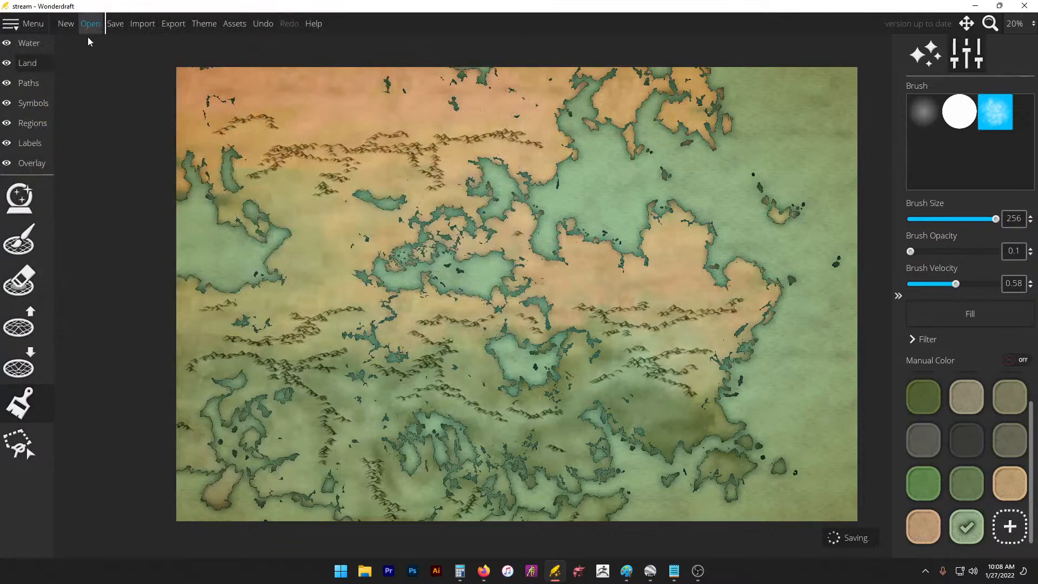
left_click(74, 25)
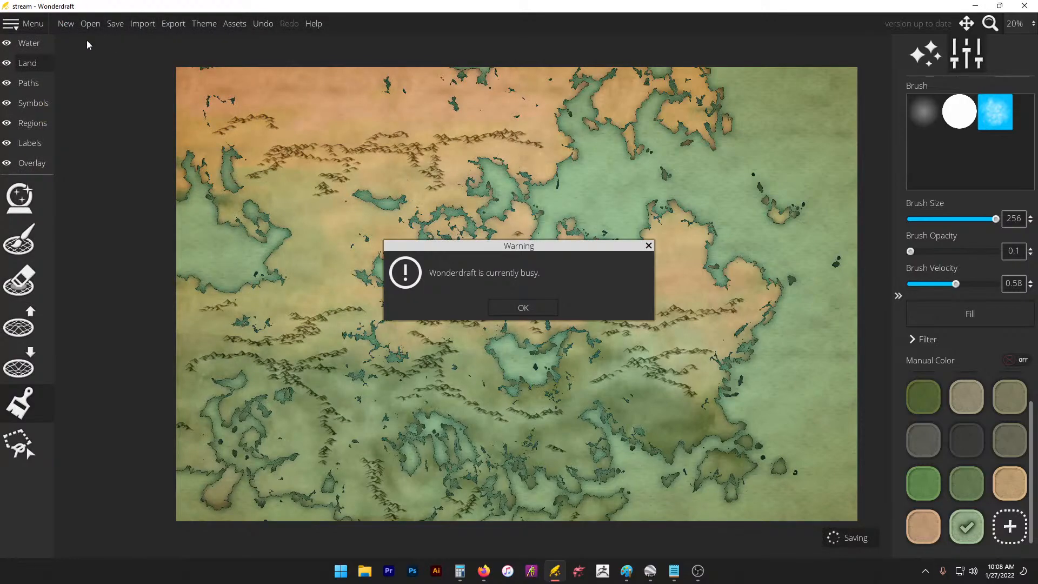
left_click(522, 307)
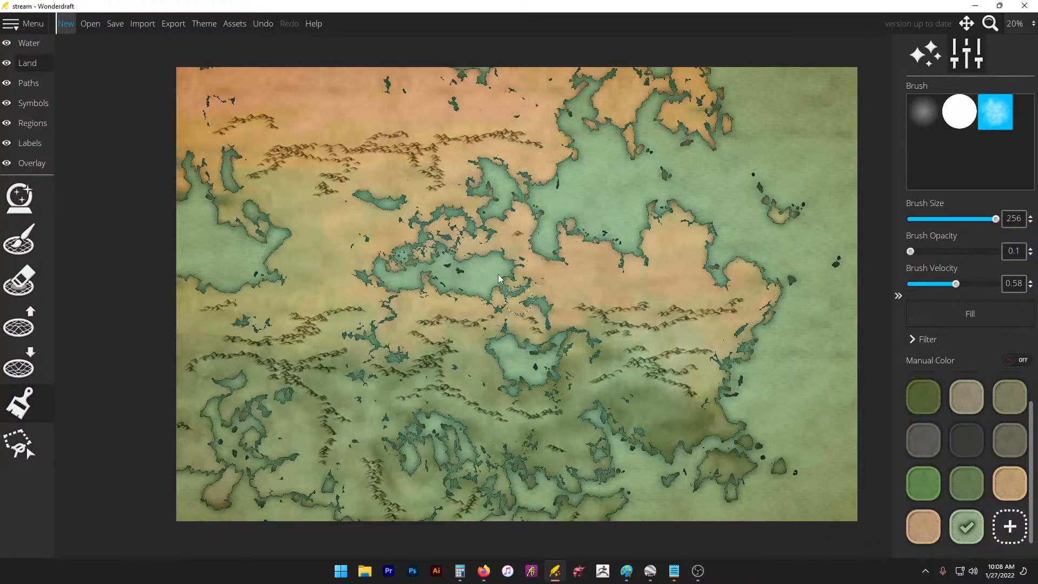
Step: Open the New Map settings and compare its Settings and Assets tabs
left_click(67, 25)
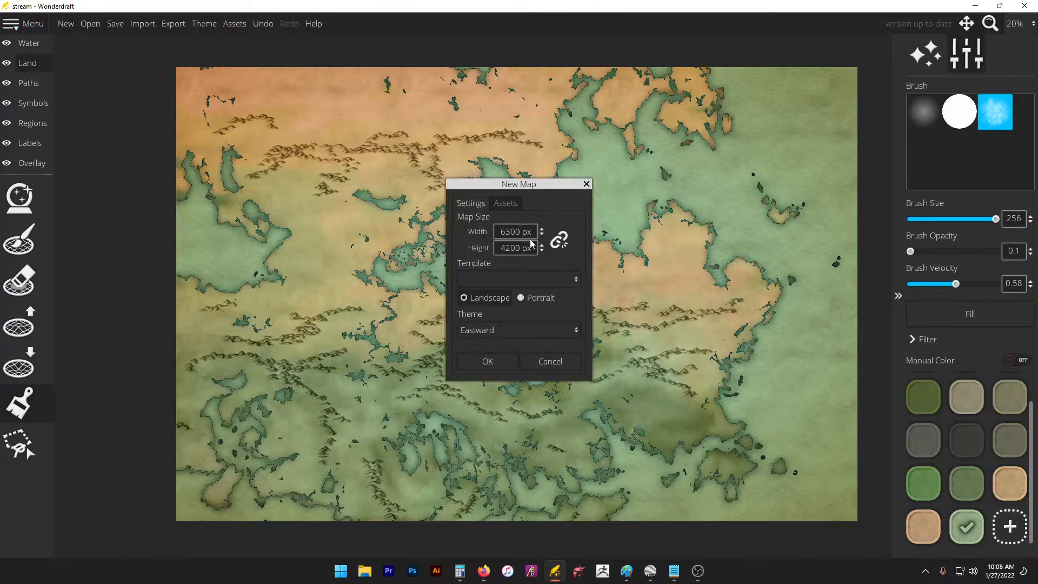
left_click_drag(538, 229, 540, 207)
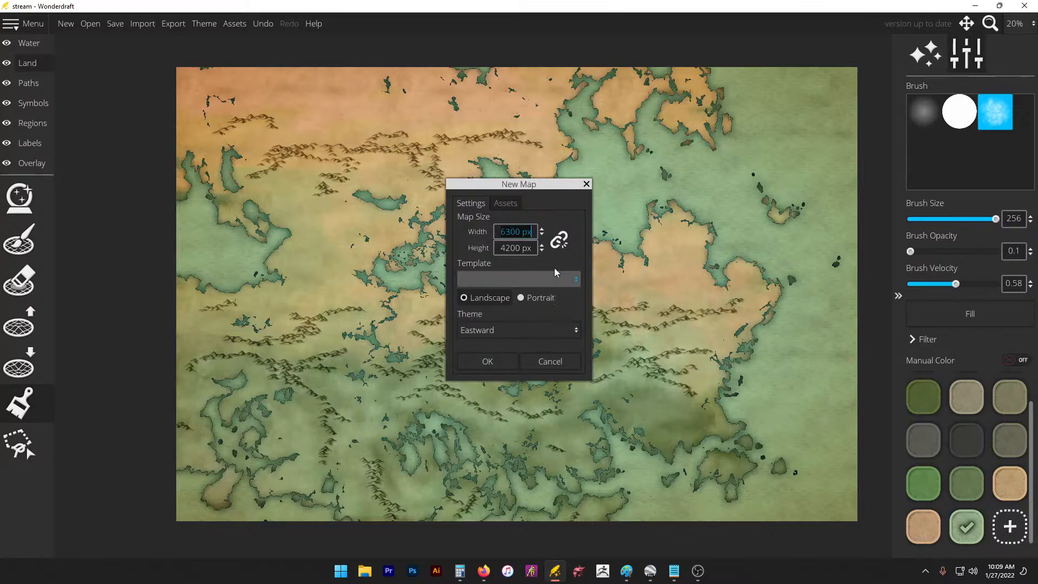
left_click(506, 202)
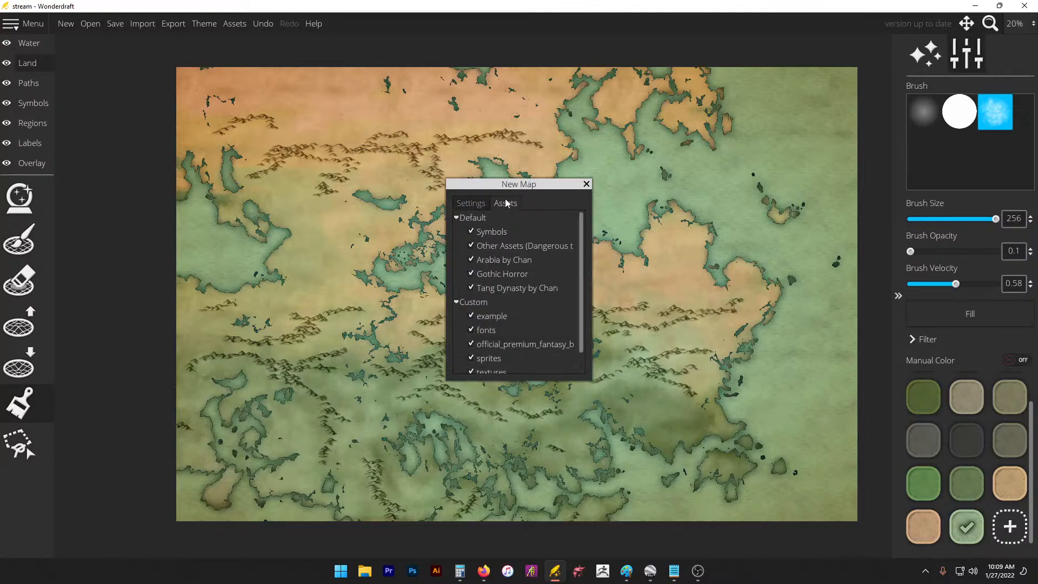
left_click(461, 210)
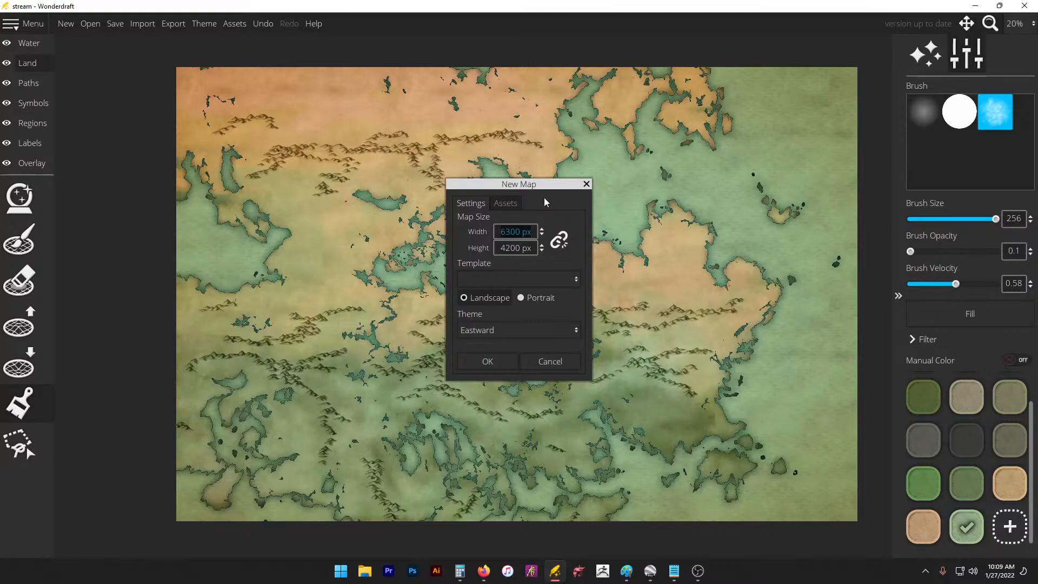
left_click(510, 205)
left_click(486, 208)
Step: Place the stream.txt notes with the 6300 and 4200 sizes beside the New Map dialog
mouse_move(674, 571)
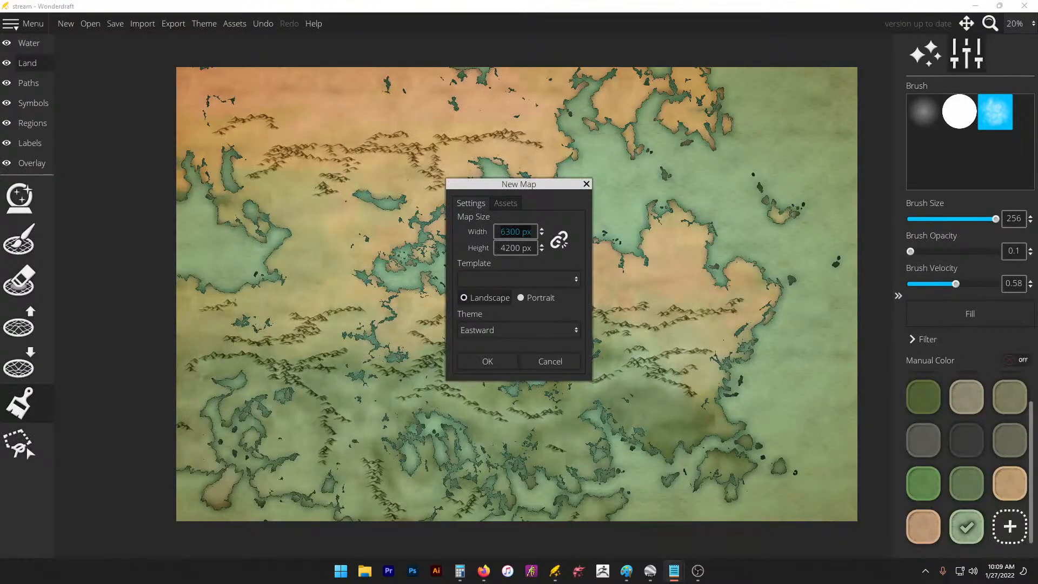
left_click(674, 572)
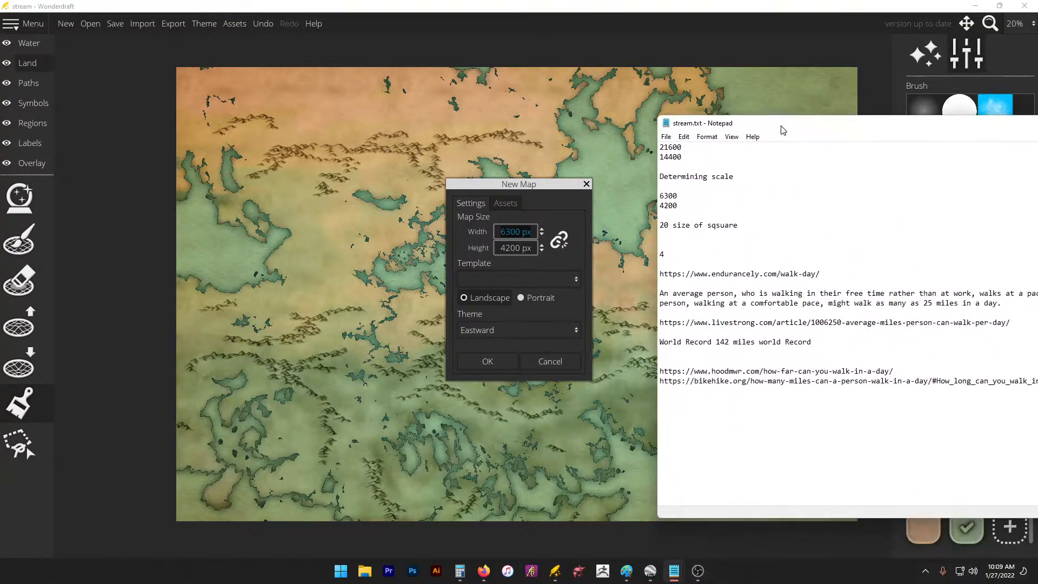
left_click_drag(732, 198, 654, 176)
left_click(760, 195)
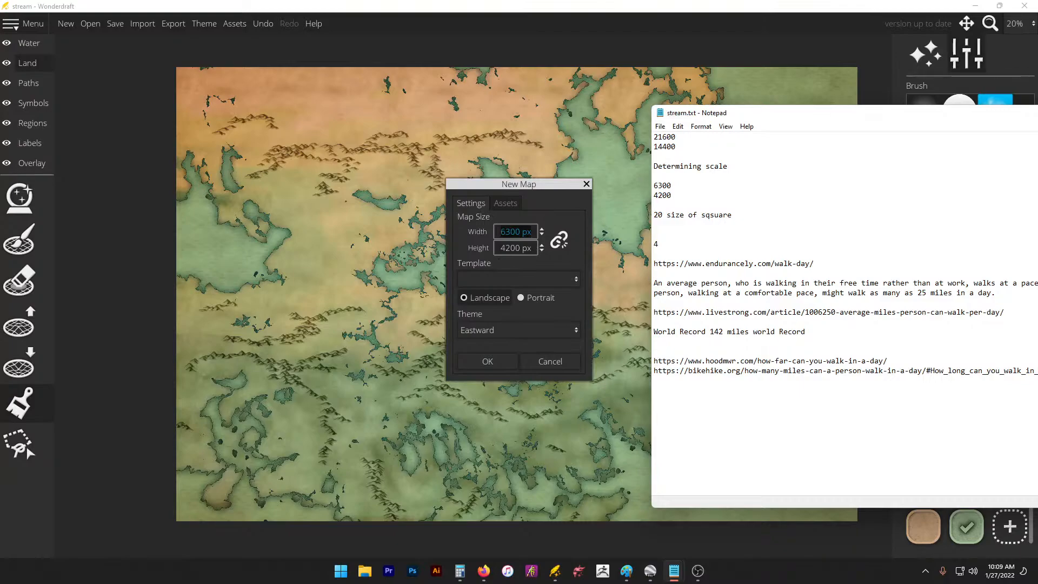
mouse_move(1037, 227)
left_mouse_down()
mouse_move(984, 227)
mouse_move(1018, 227)
left_mouse_up()
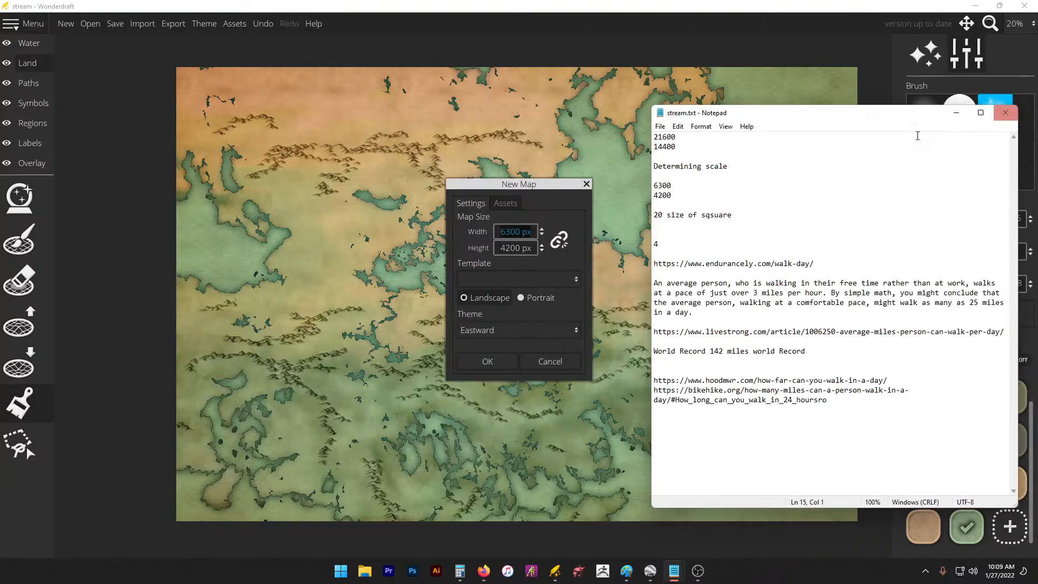
left_click_drag(829, 119, 816, 75)
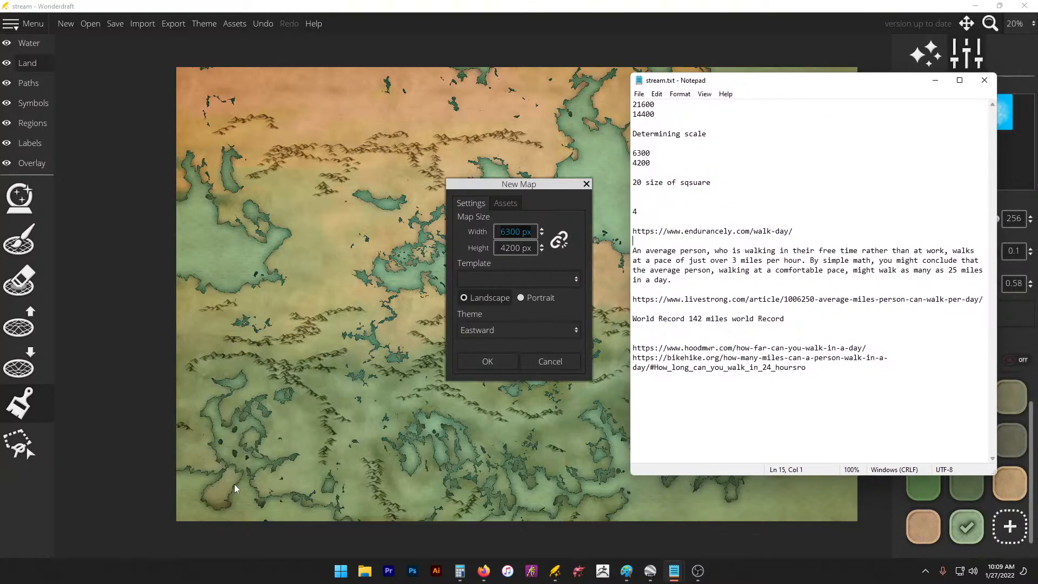
left_click(653, 570)
Step: Centre Google Earth on Europe and measure from Spain's west coast to Odessa
left_click_drag(635, 335, 546, 239)
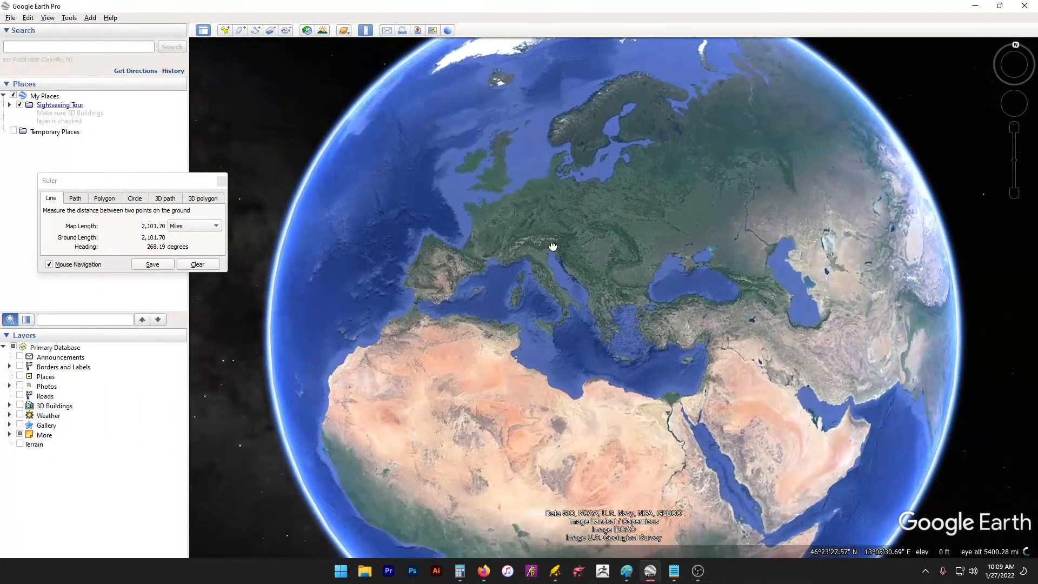
left_click_drag(931, 210, 981, 275)
left_click_drag(714, 207, 705, 232)
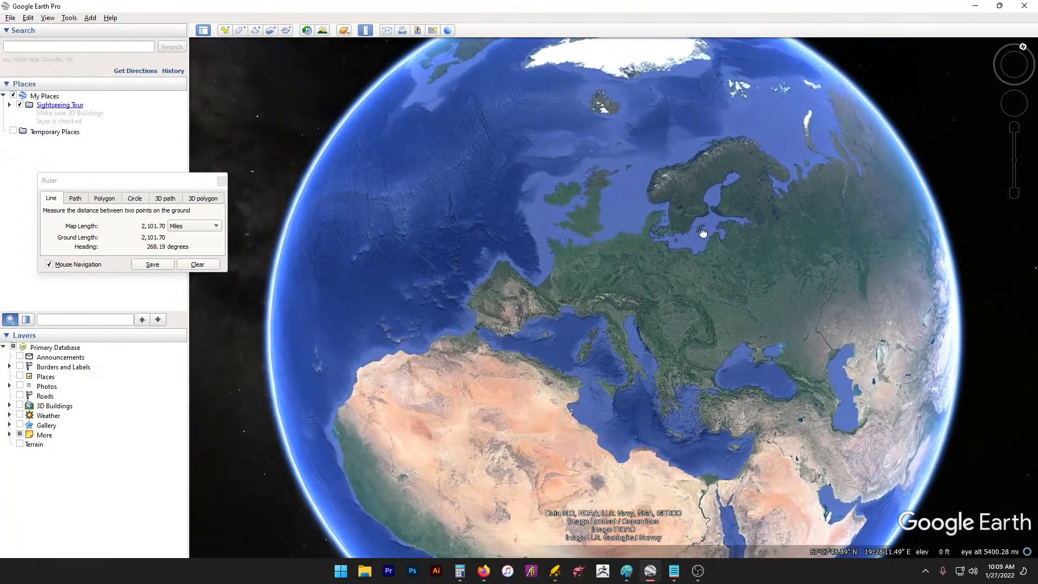
scroll(674, 305, "up", 2)
scroll(675, 305, "up", 5)
left_click_drag(813, 327, 868, 272)
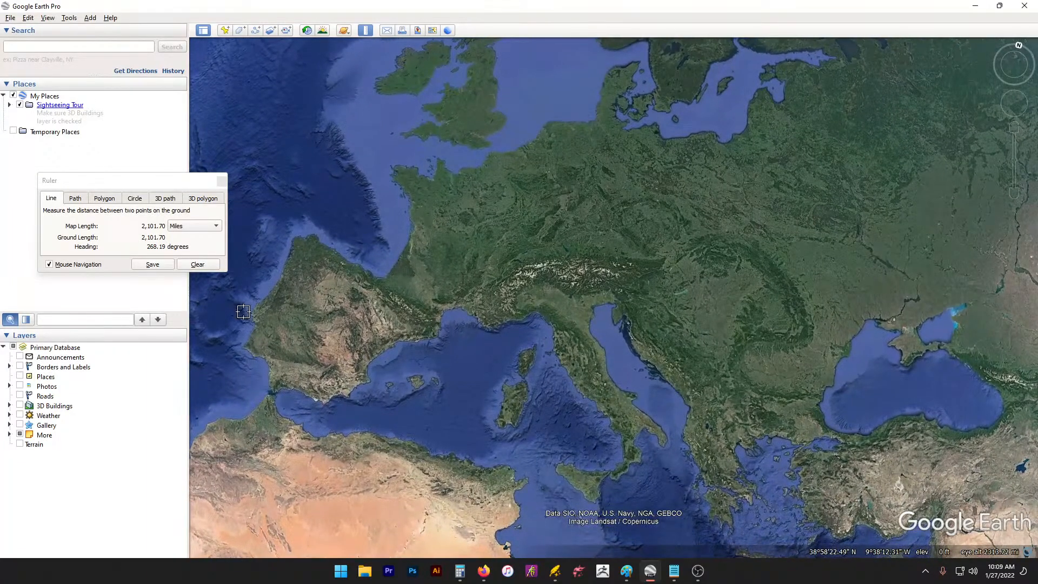
left_click(248, 327)
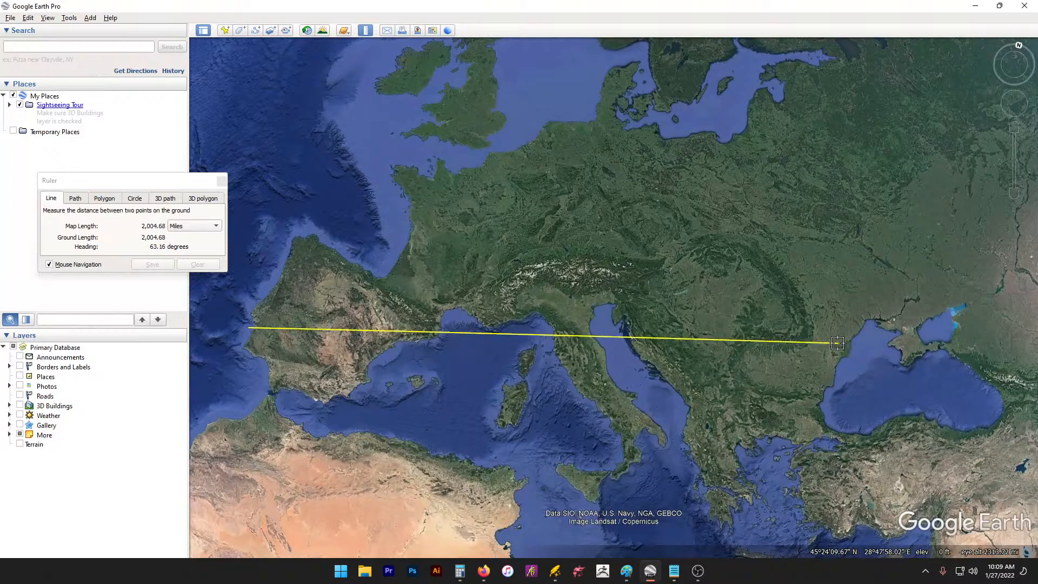
left_click(838, 343)
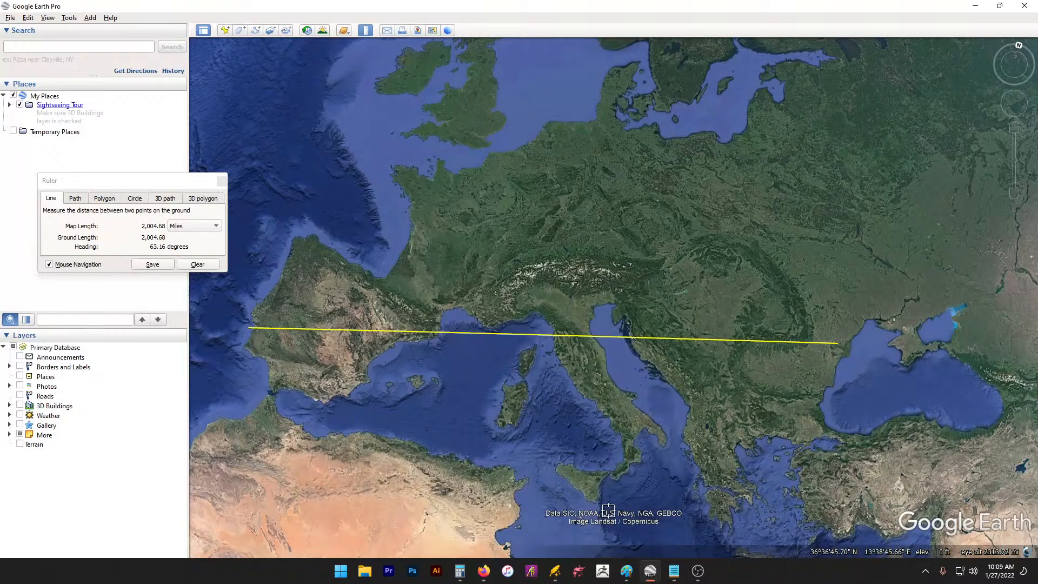
Step: Measure from Greece north to the Baltic coast, about 1,337 miles
left_click(718, 526)
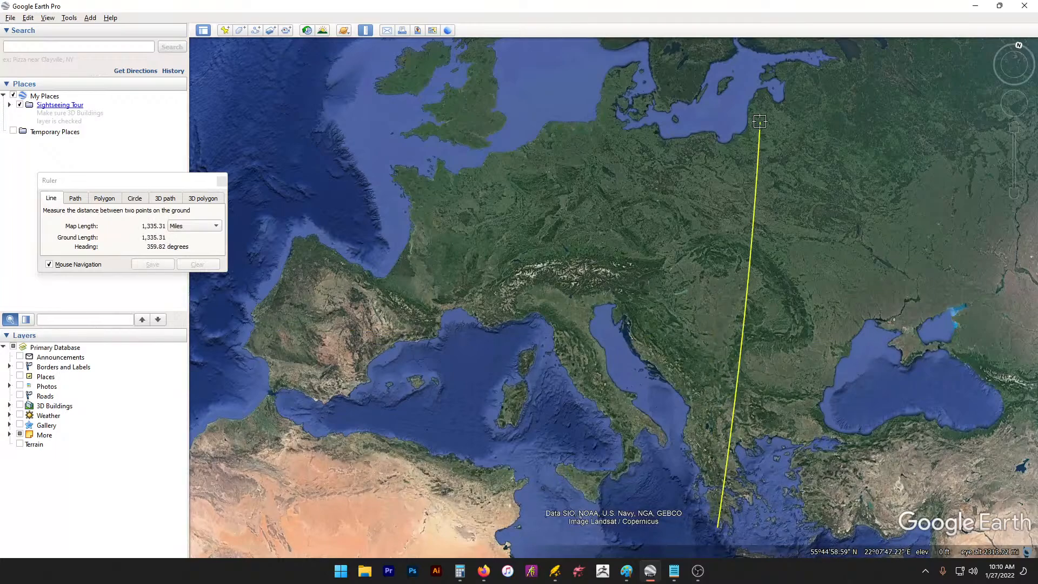
left_click(713, 117)
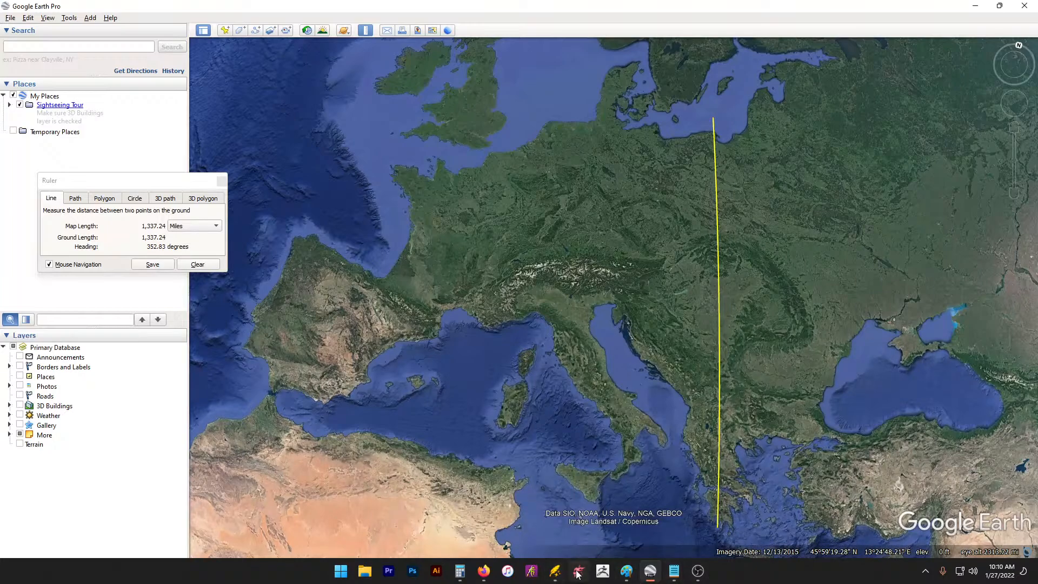
left_click(555, 571)
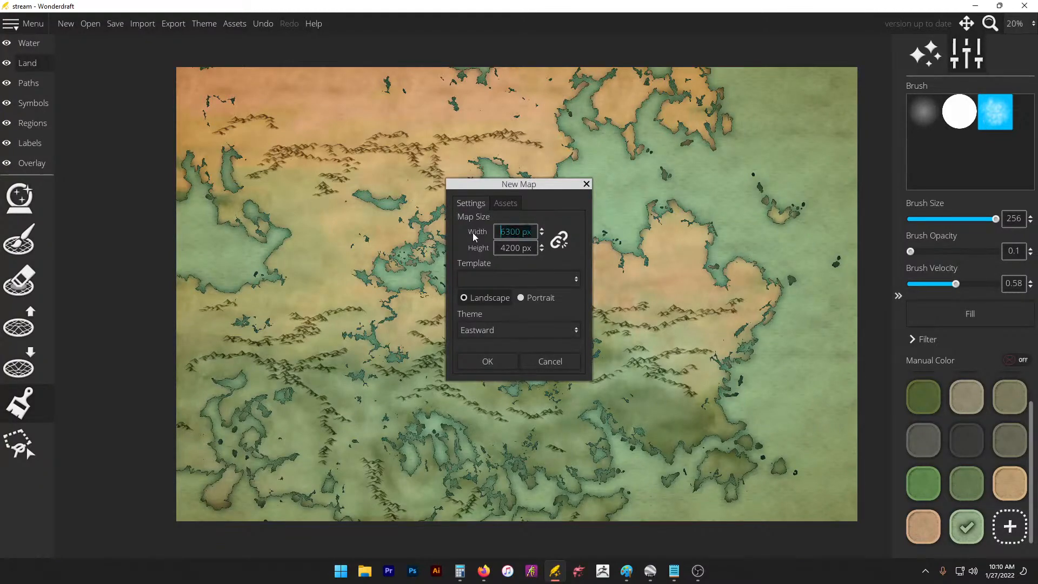
Step: Create a blank 4000 × 3000 px landscape map from the New Map settings
type("2000")
key("Tab")
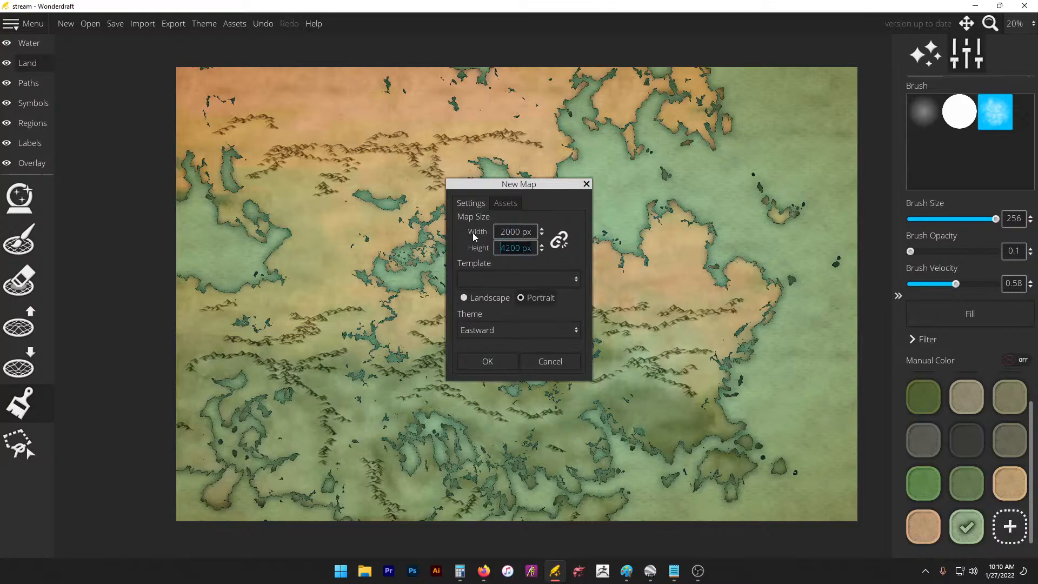
type("1")
type("4")
left_click(503, 247)
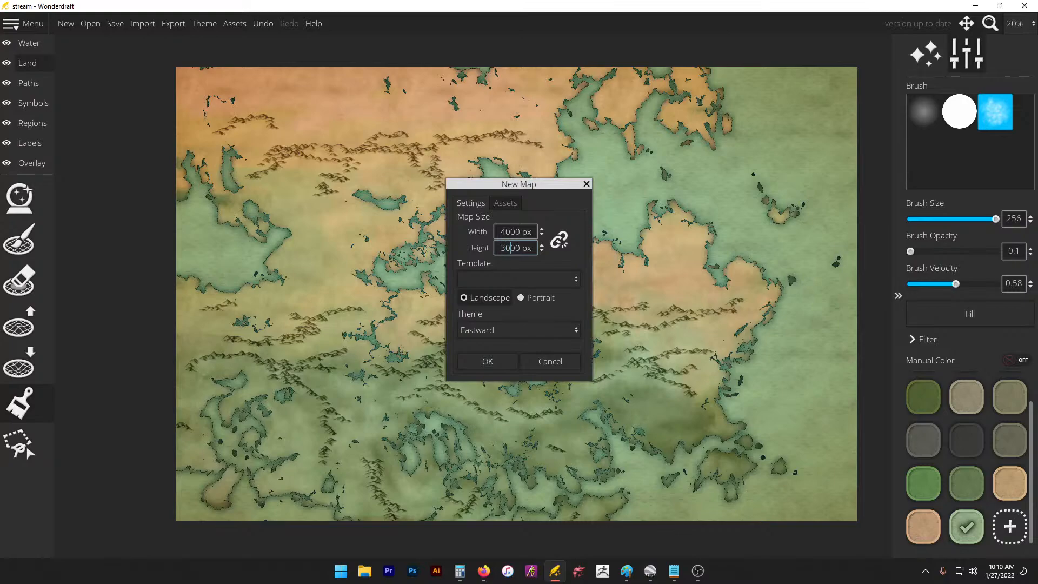
left_click(482, 360)
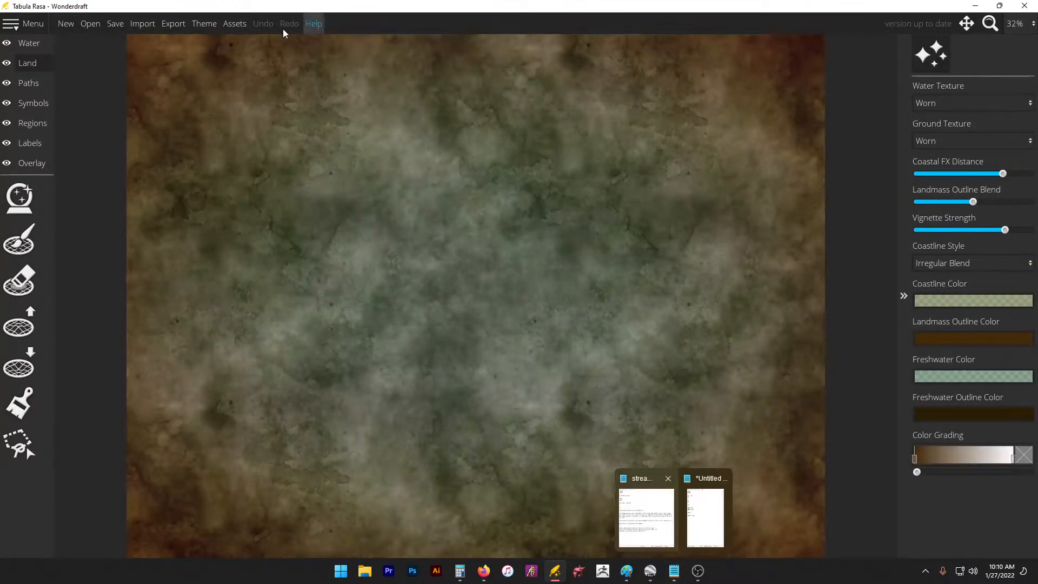
Step: Apply the Black & White map theme, then bring the untitled Notepad notes forward
left_click(207, 24)
left_click(506, 188)
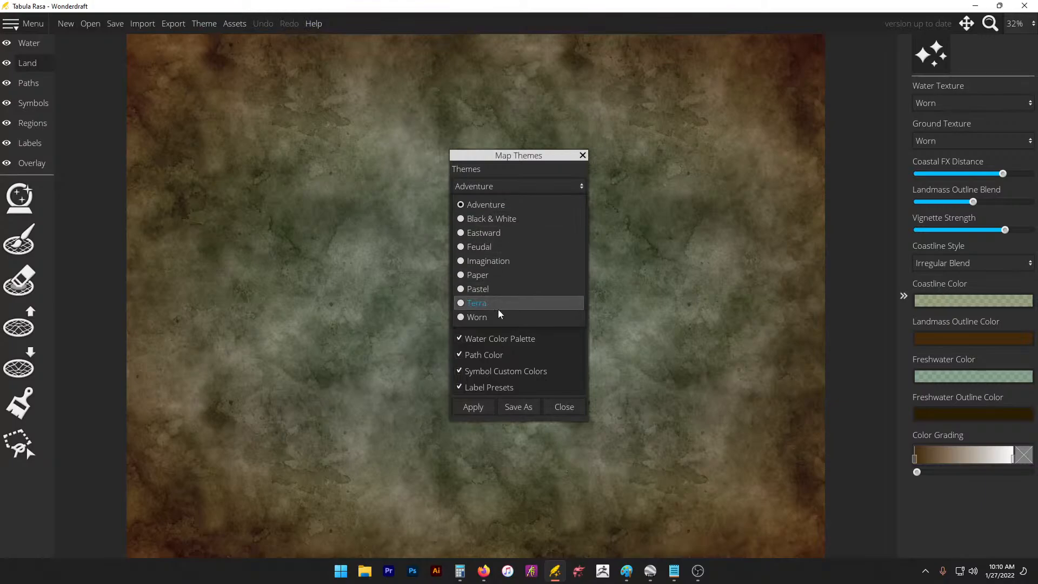
left_click(511, 221)
left_click(473, 406)
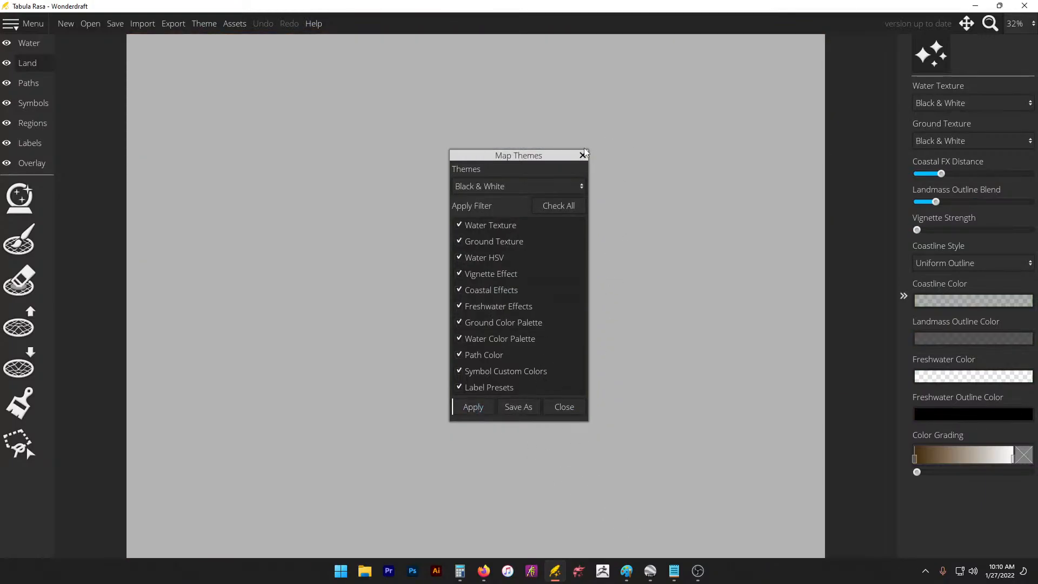
mouse_move(674, 572)
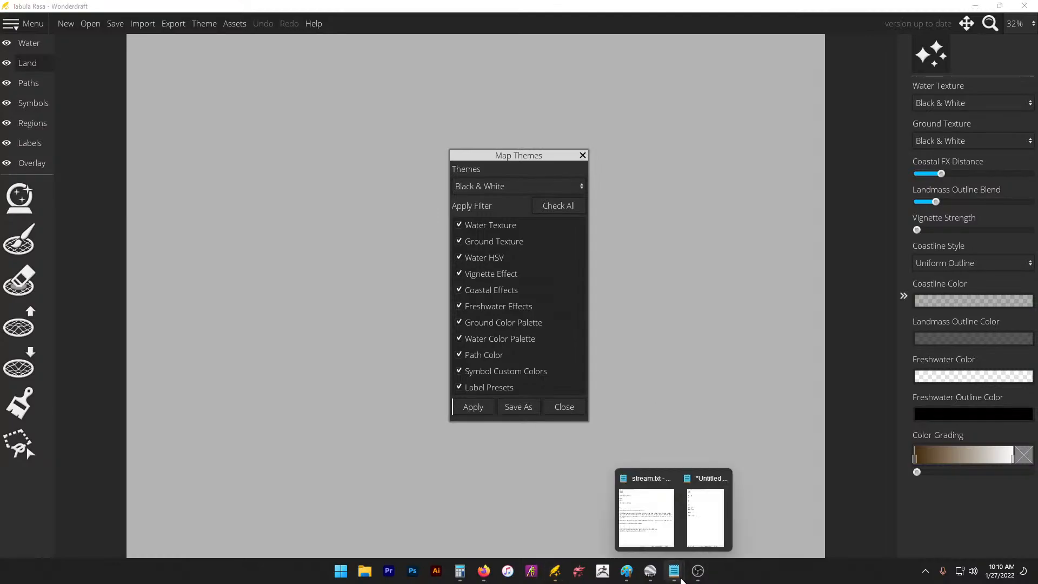
left_click(696, 536)
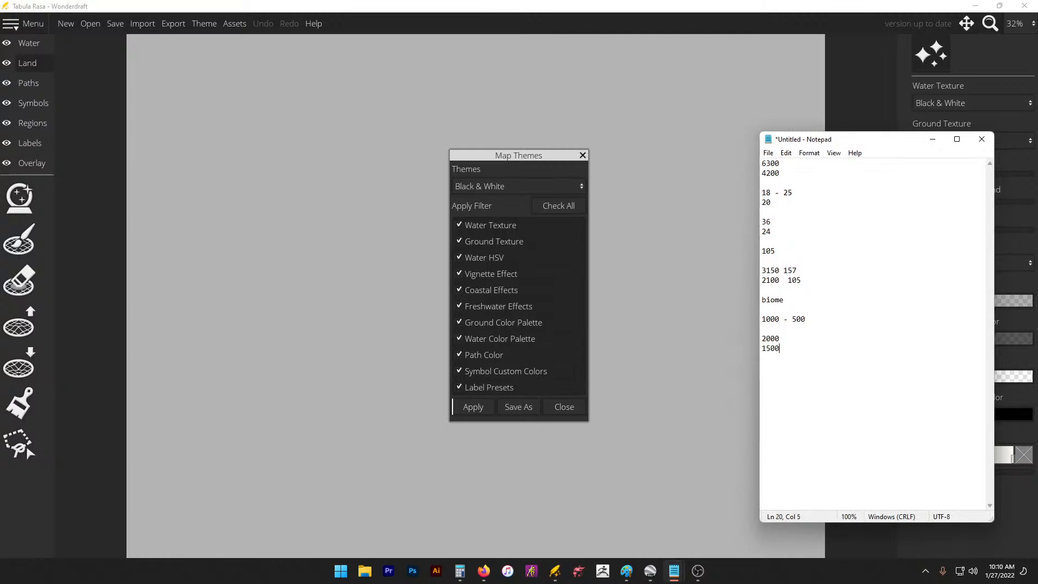
Step: Compute 2000 ÷ 20 in Calculator and note '100 day' beside 2000
key("Return")
type("4000")
mouse_move(652, 575)
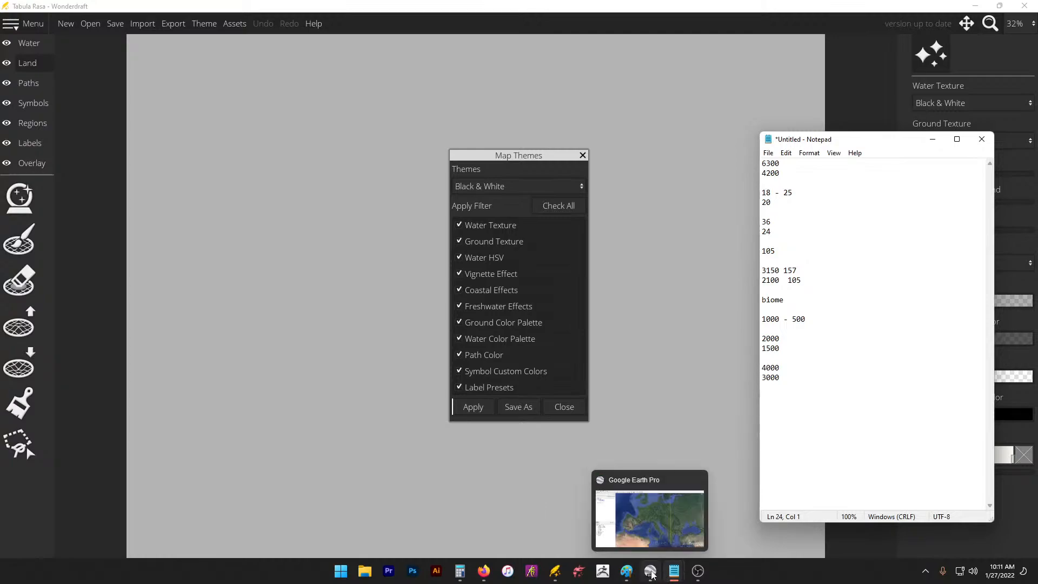
left_click(459, 571)
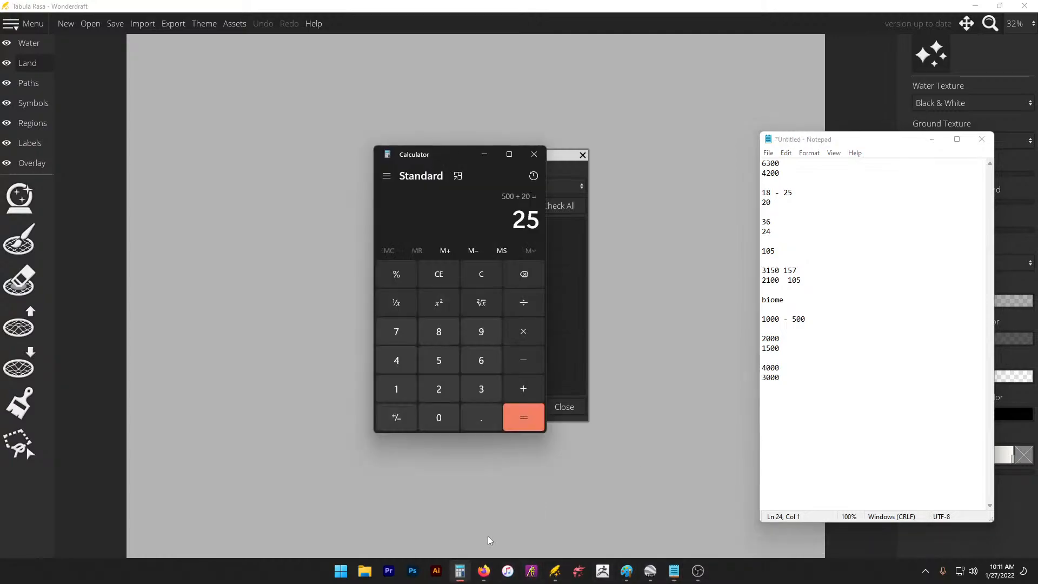
left_click_drag(773, 360, 763, 338)
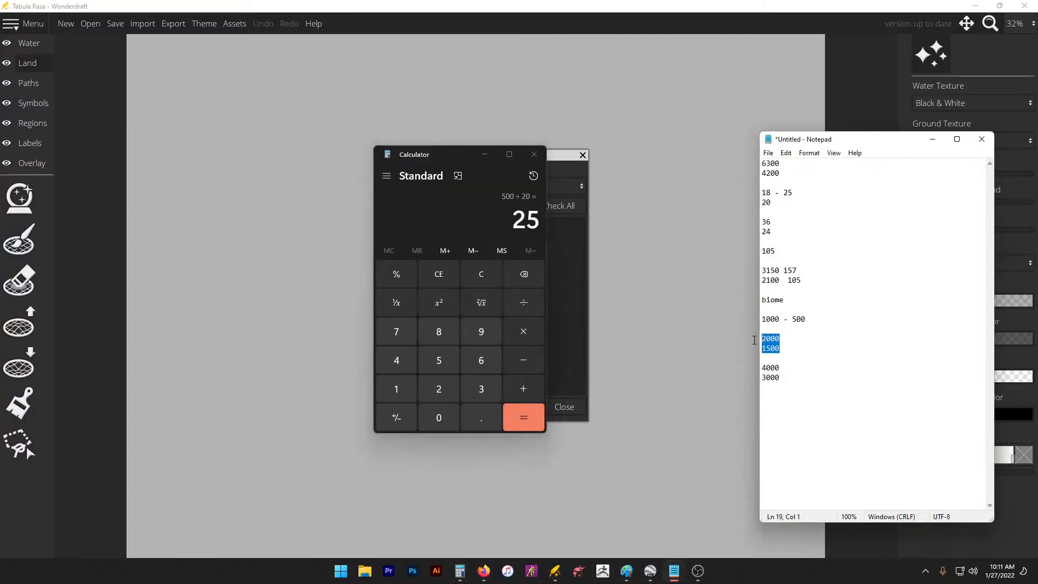
left_click(438, 399)
left_click(436, 418)
left_click(433, 419)
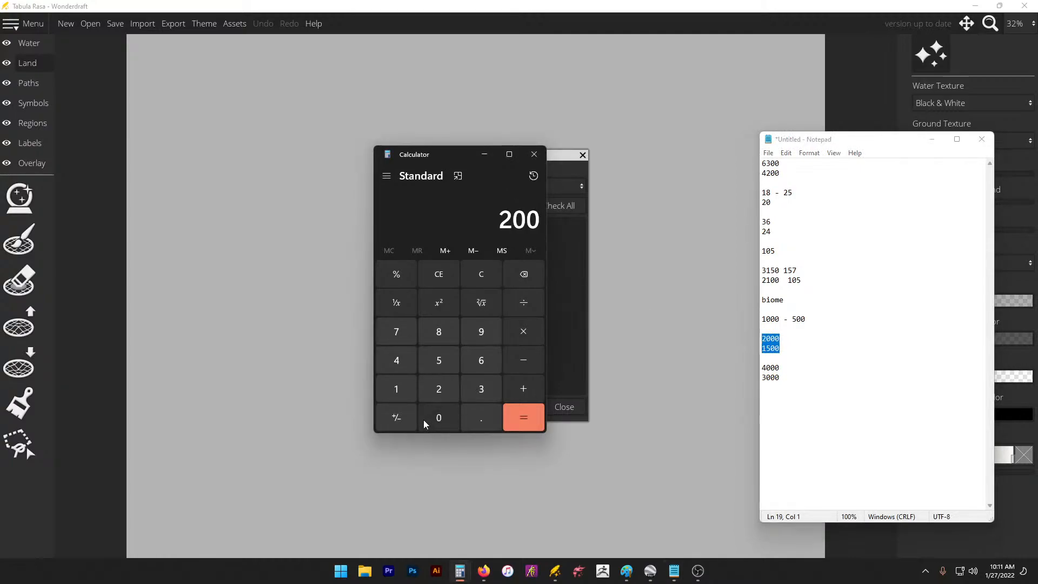
left_click(430, 419)
left_click(524, 303)
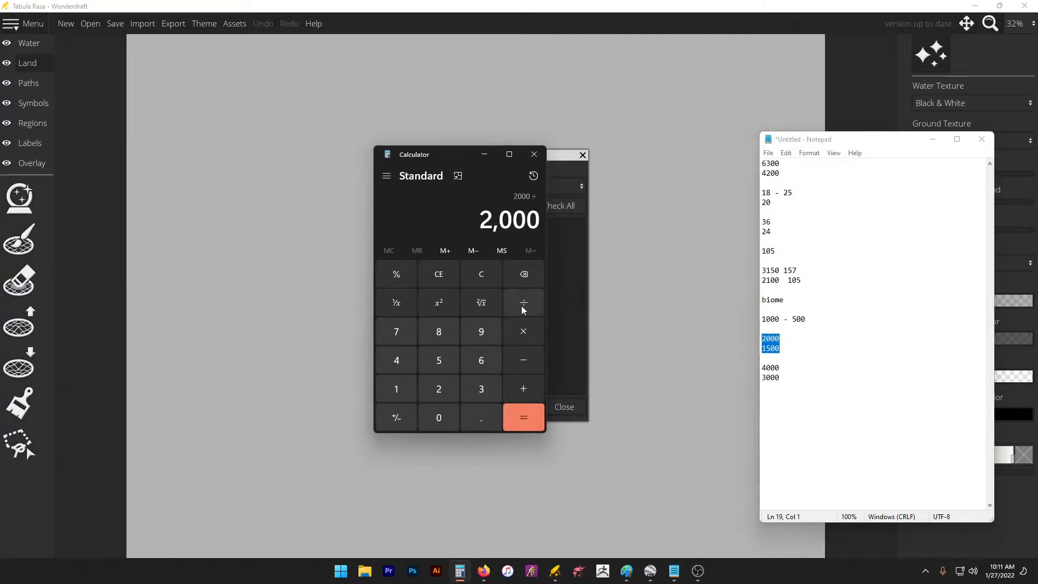
left_click(439, 389)
left_click(438, 418)
left_click(524, 418)
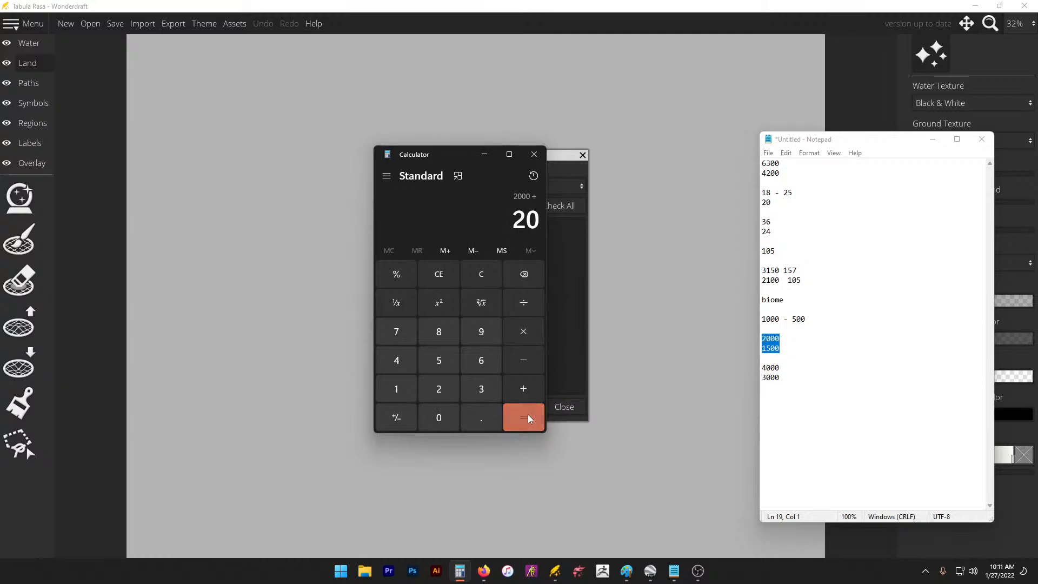
left_click(836, 331)
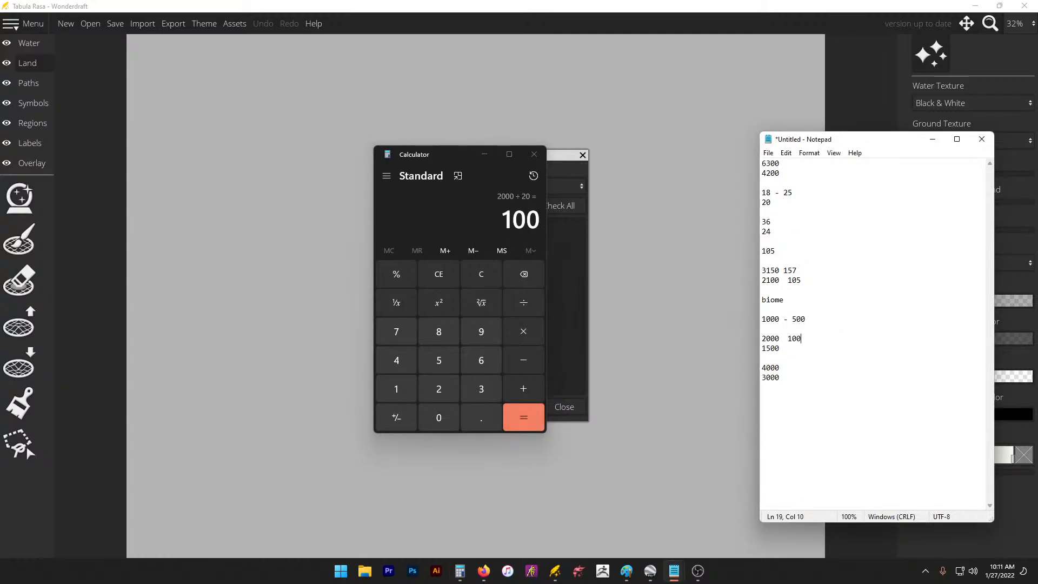
type("100 day")
Step: Compute 1500 ÷ 20 in Calculator and note 75 beside 1500
left_click(819, 359)
left_click(398, 387)
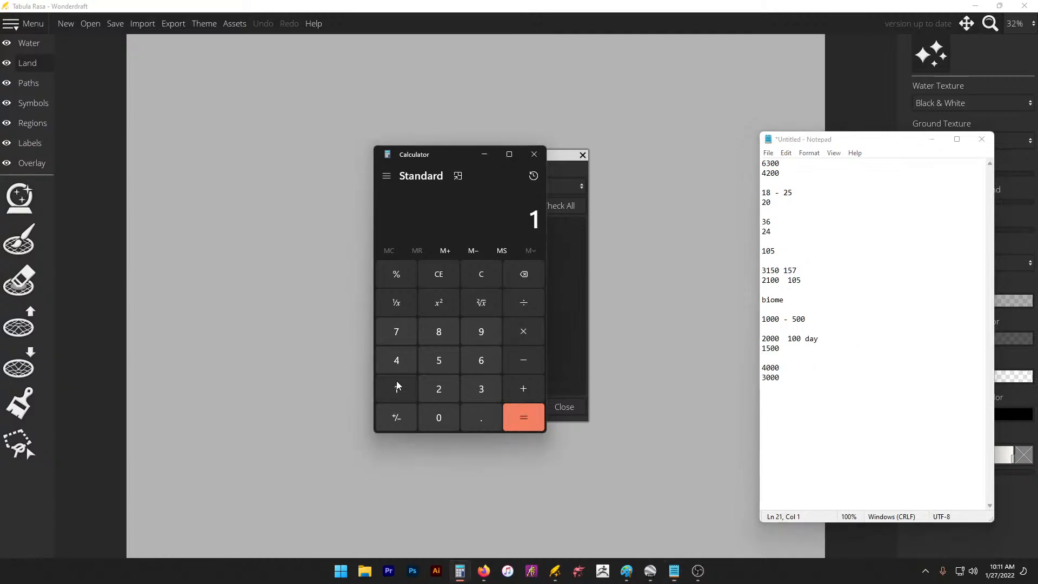
left_click(439, 360)
left_click(439, 418)
left_click(438, 418)
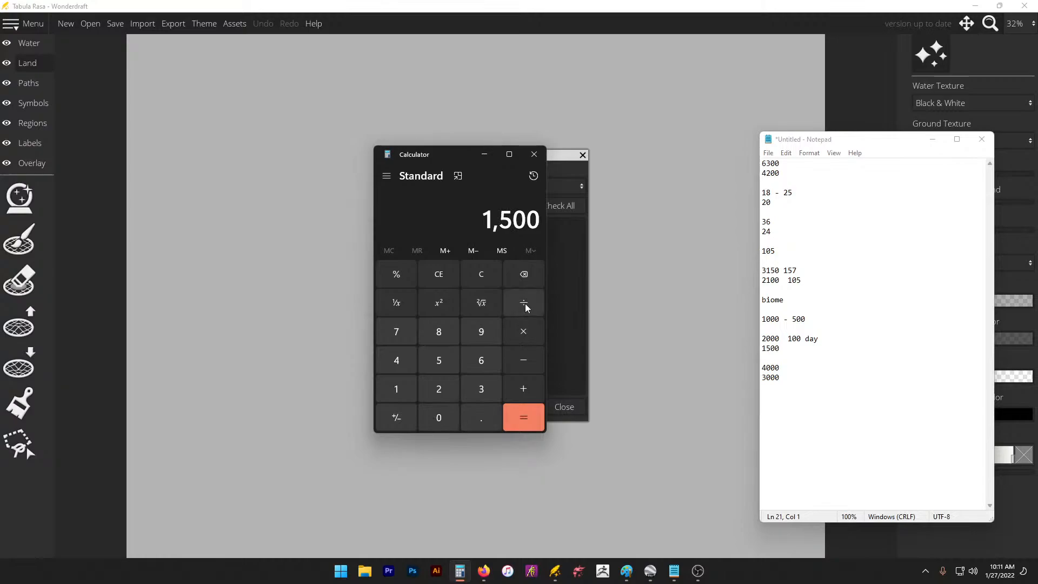
left_click(525, 306)
left_click(436, 391)
left_click(439, 418)
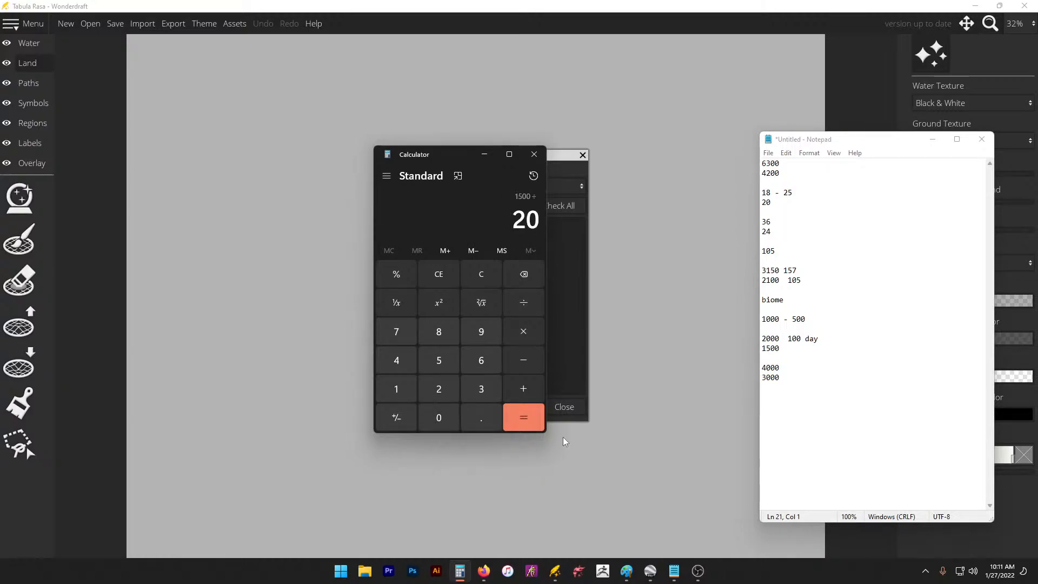
left_click(523, 417)
left_click(801, 354)
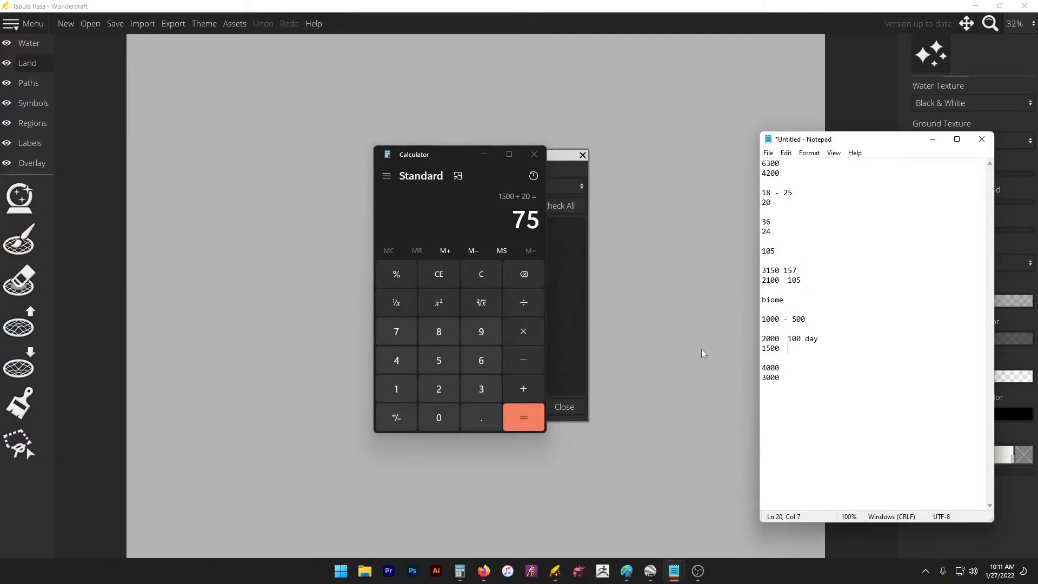
type("5")
left_click(584, 296)
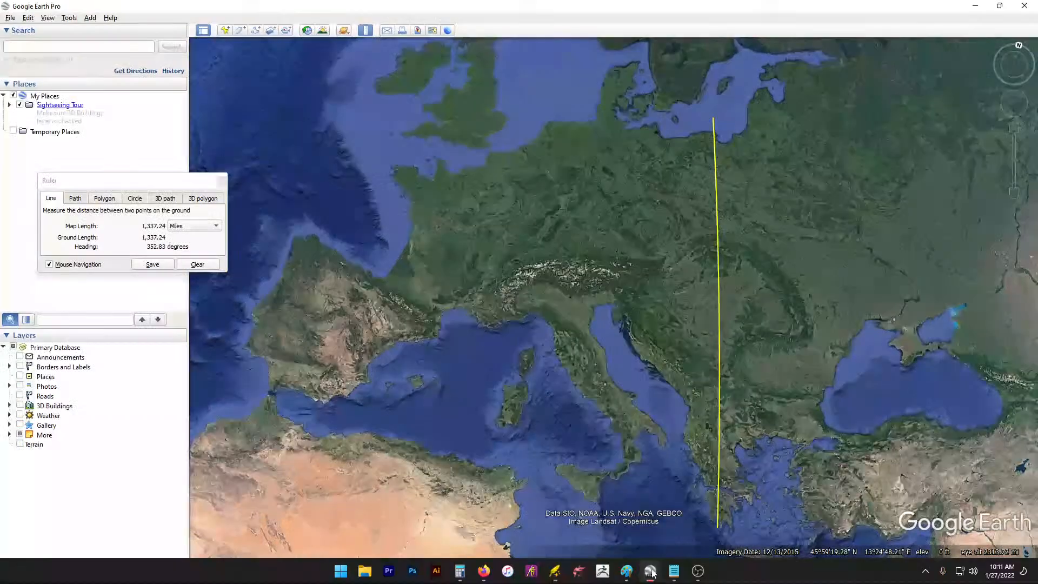
Step: Measure Portugal to the Black Sea (~2,019 mi) and Denmark to Sicily (1,307.75 mi)
left_click(650, 571)
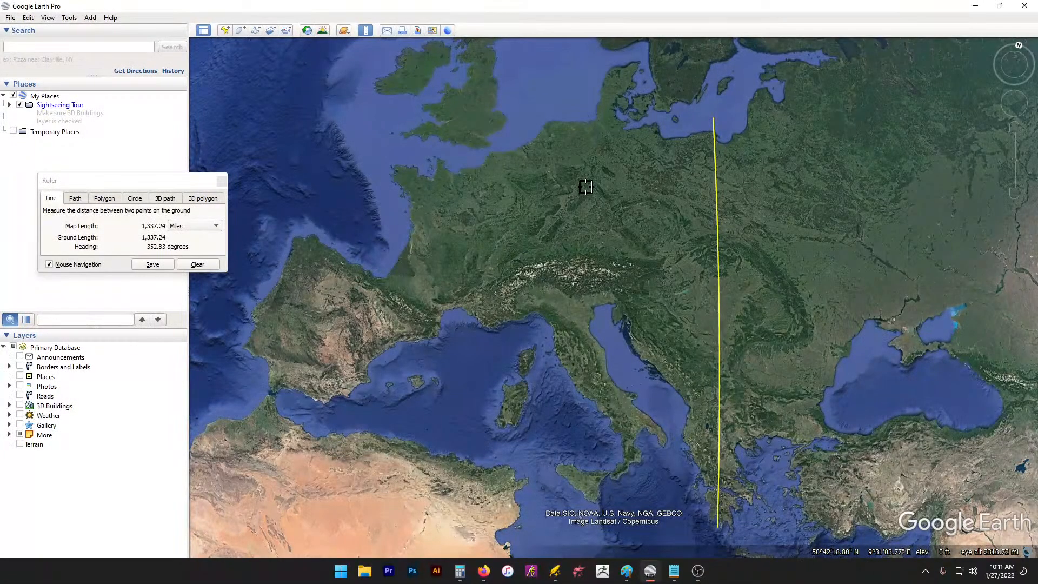
left_click_drag(598, 182, 638, 186)
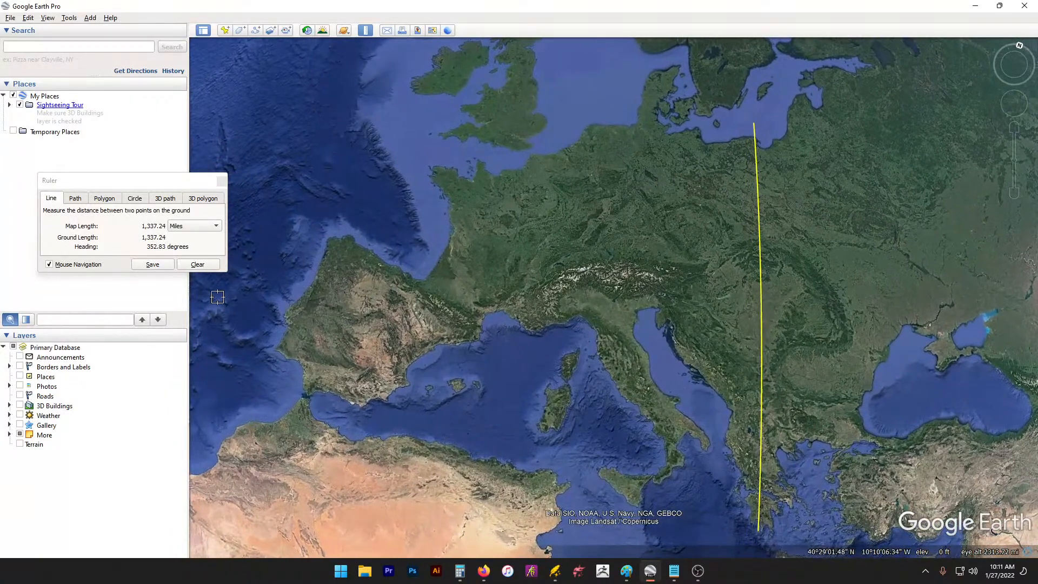
left_click(277, 313)
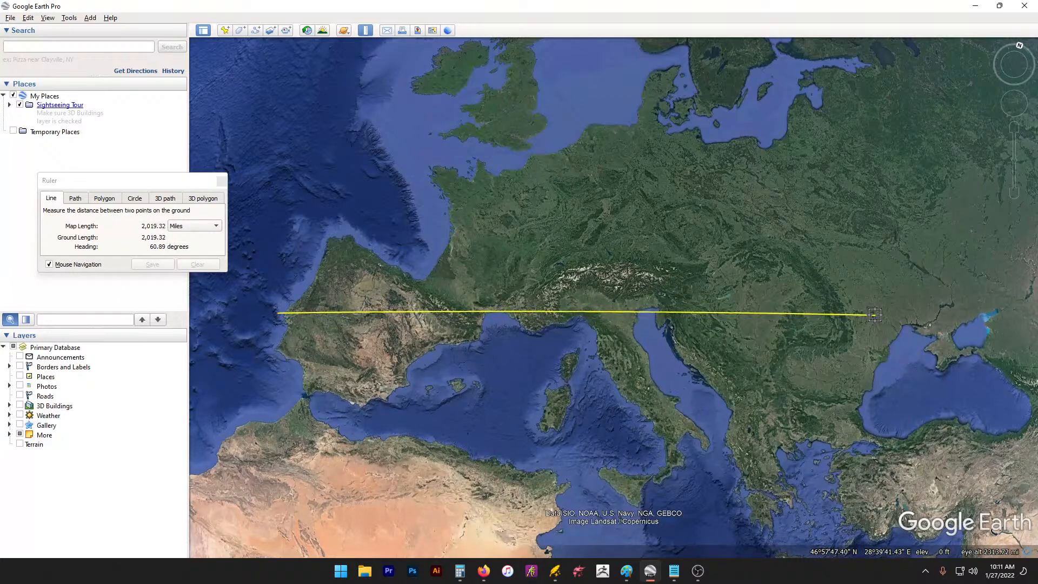
left_click(875, 314)
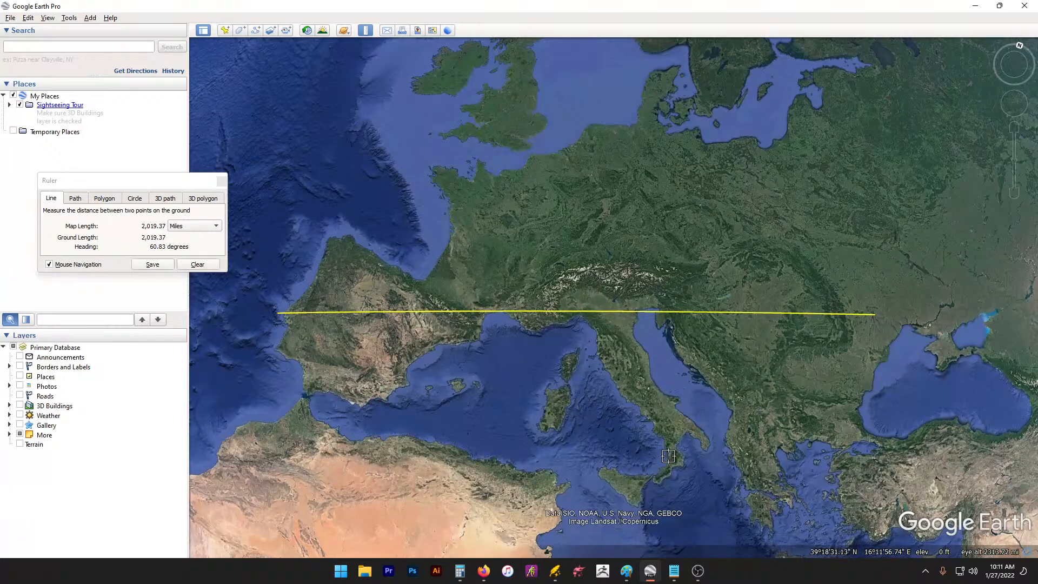
left_click(663, 85)
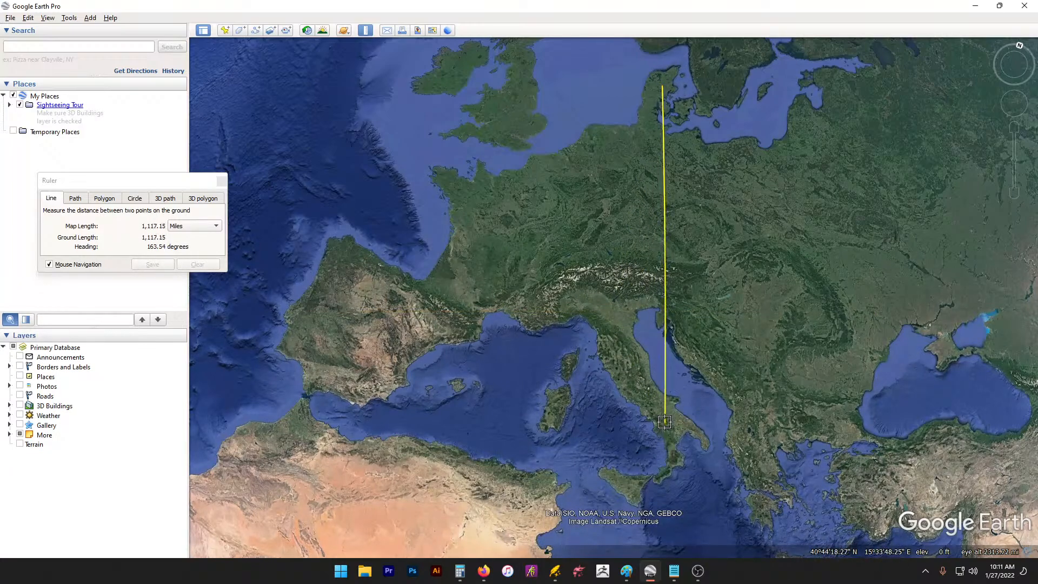
left_click(659, 482)
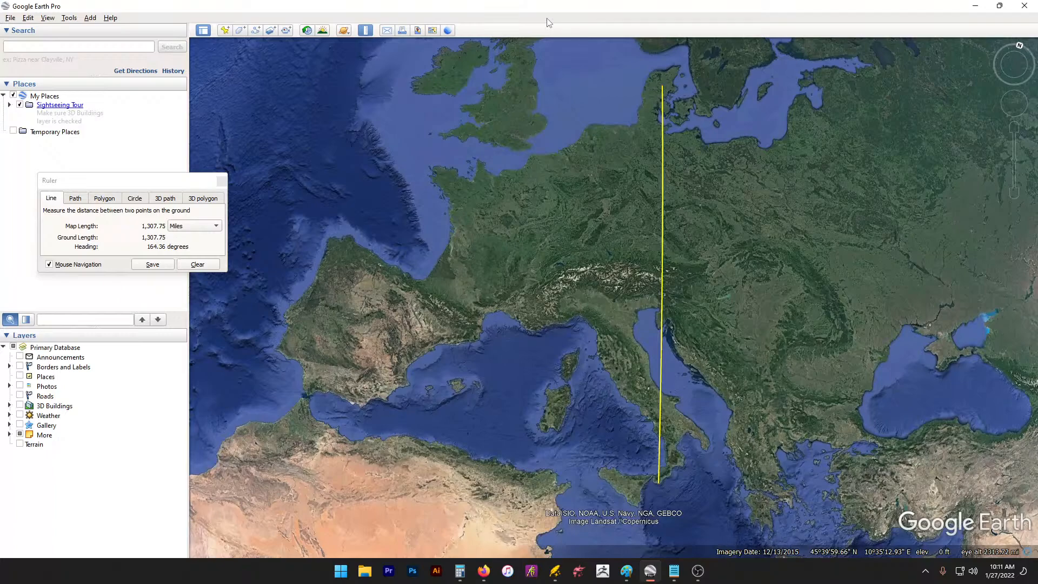
Step: Paste the Europe screenshot into stream.jpg and try enlarging it, undoing both attempts
left_click(627, 572)
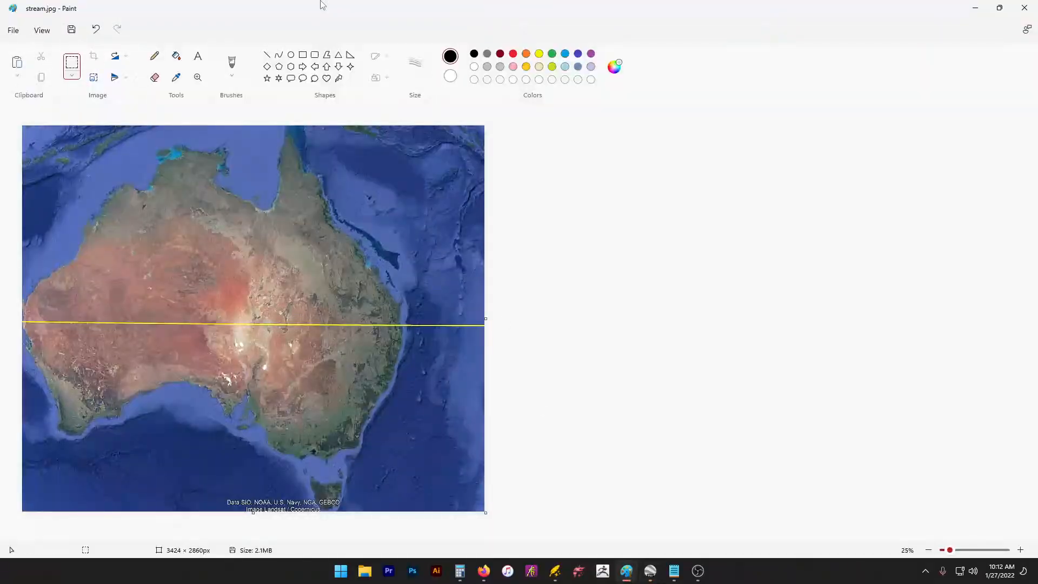
key("ctrl+v")
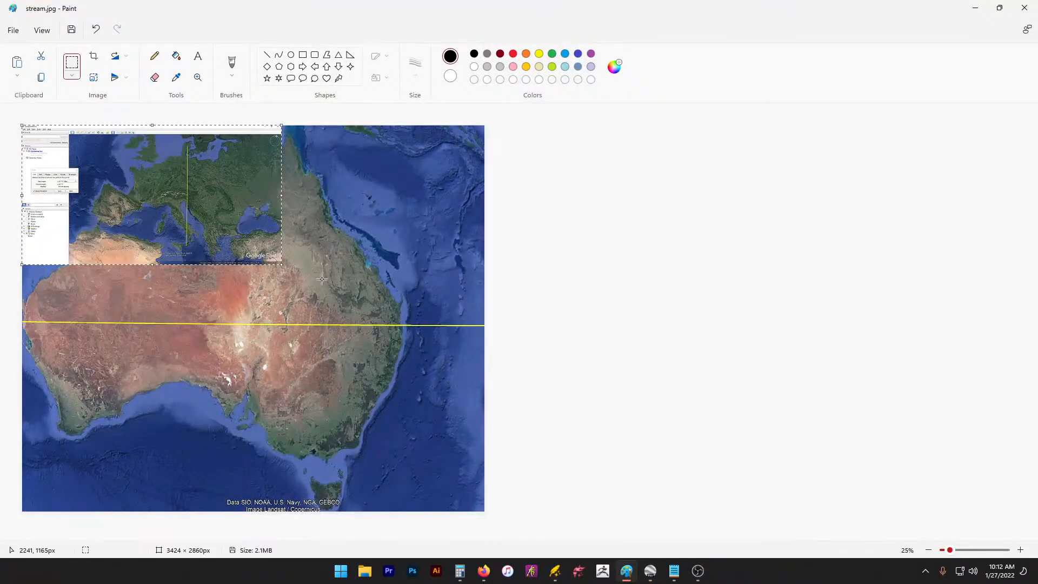
left_click_drag(214, 196, 158, 180)
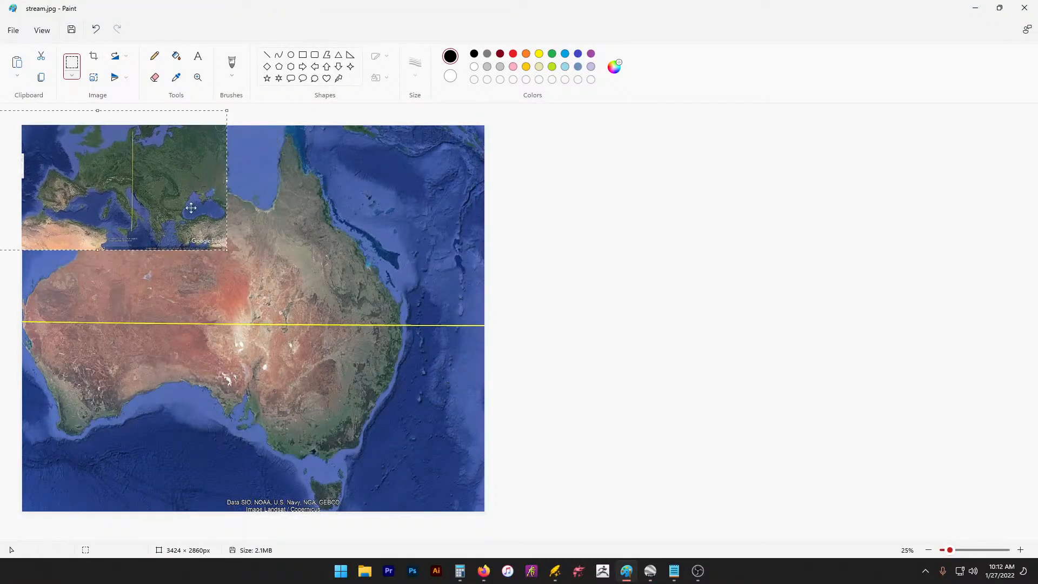
left_click_drag(274, 337, 488, 507)
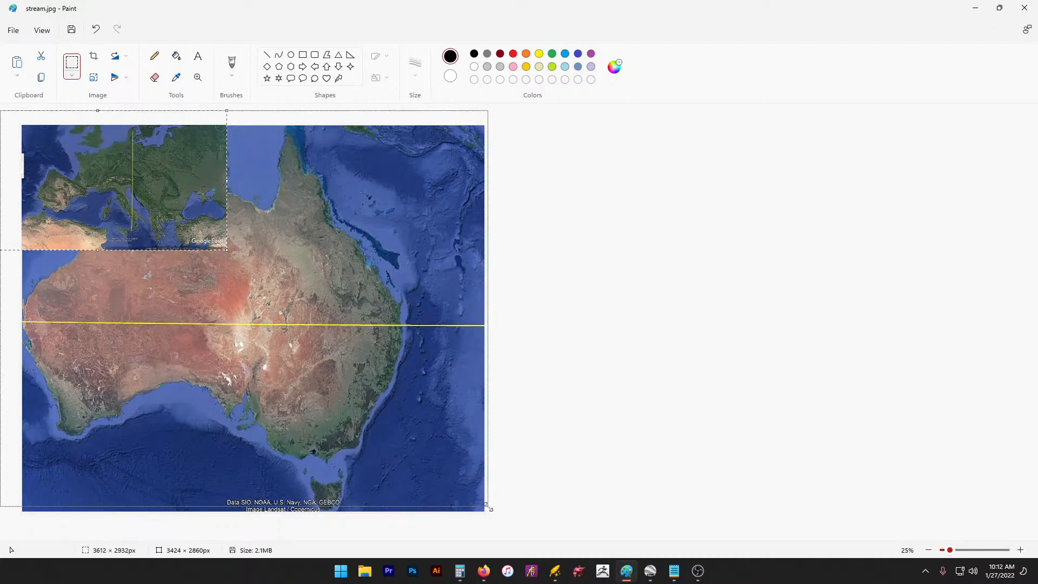
key("ctrl+z")
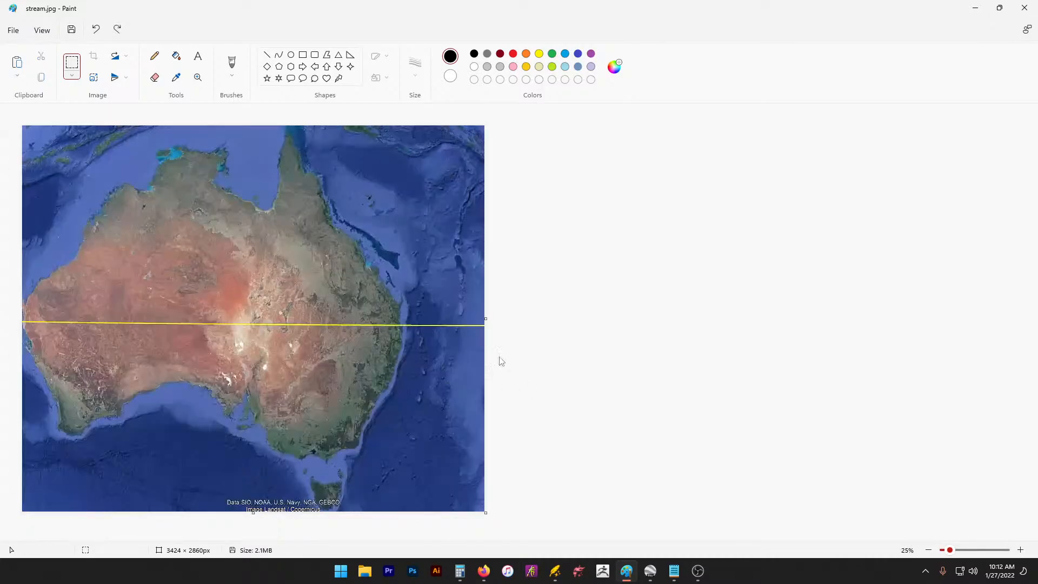
key("ctrl+v")
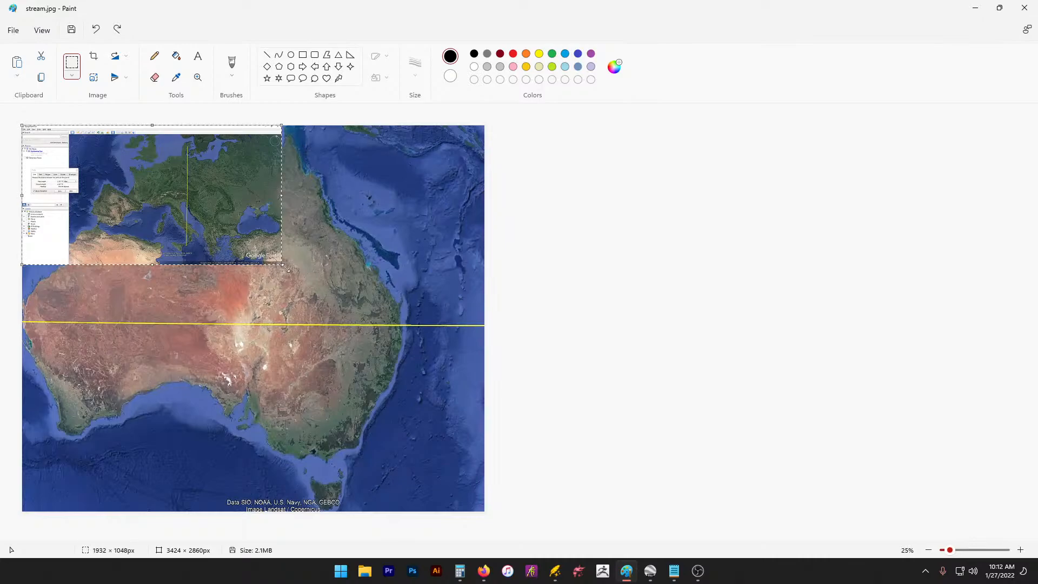
left_click_drag(288, 268, 485, 410)
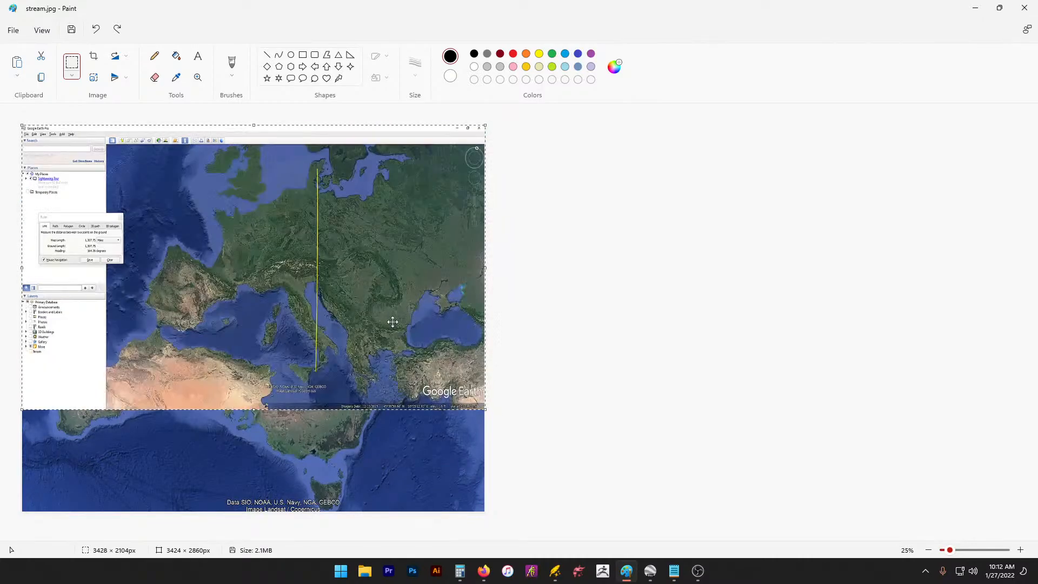
left_click_drag(393, 321, 296, 272)
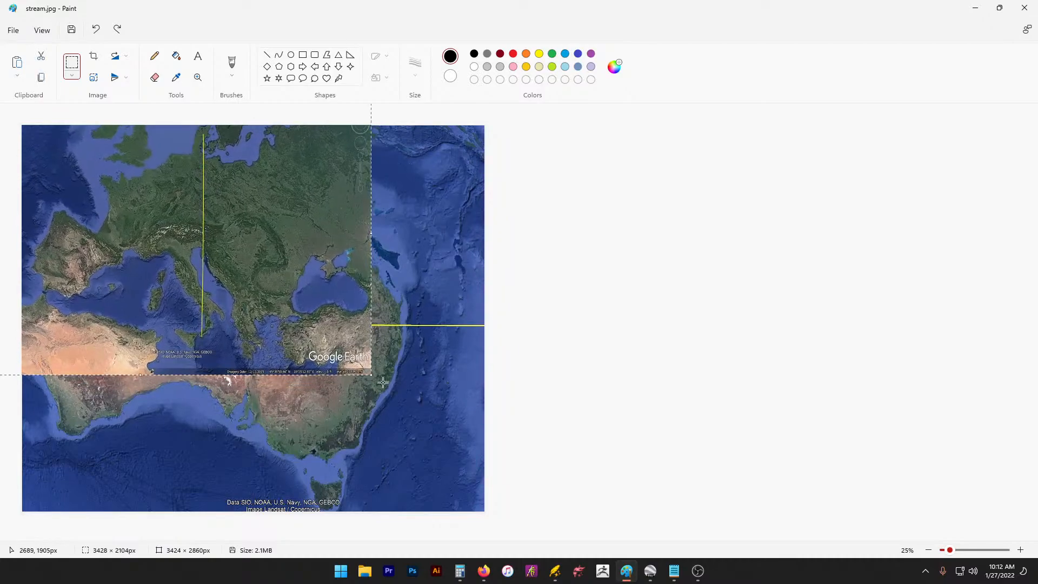
left_click_drag(373, 376, 517, 515)
key("ctrl+z")
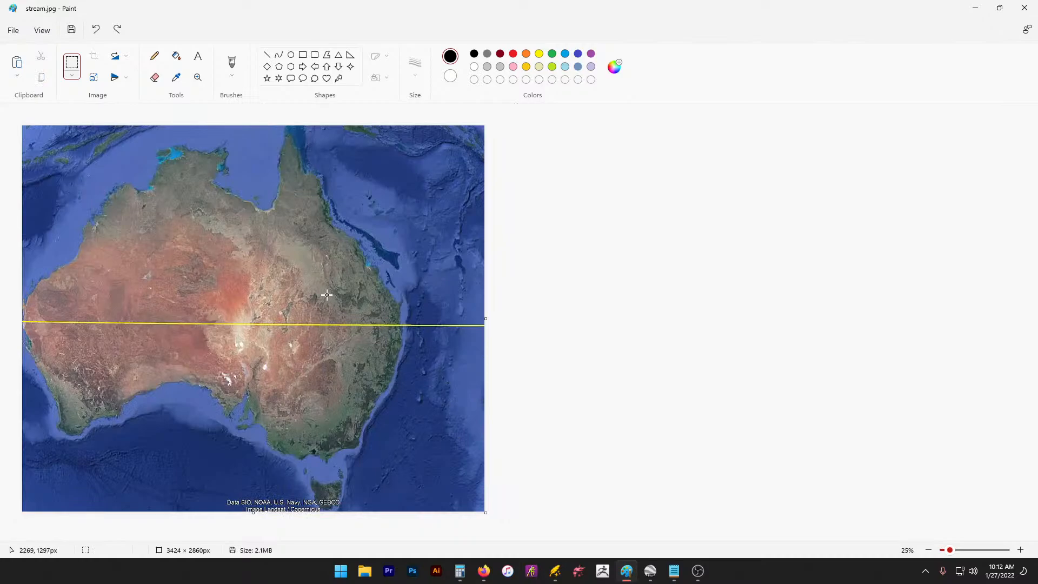
Step: Repaste the screenshot, move and stretch it over the canvas, then delete that placement
key("ctrl+v")
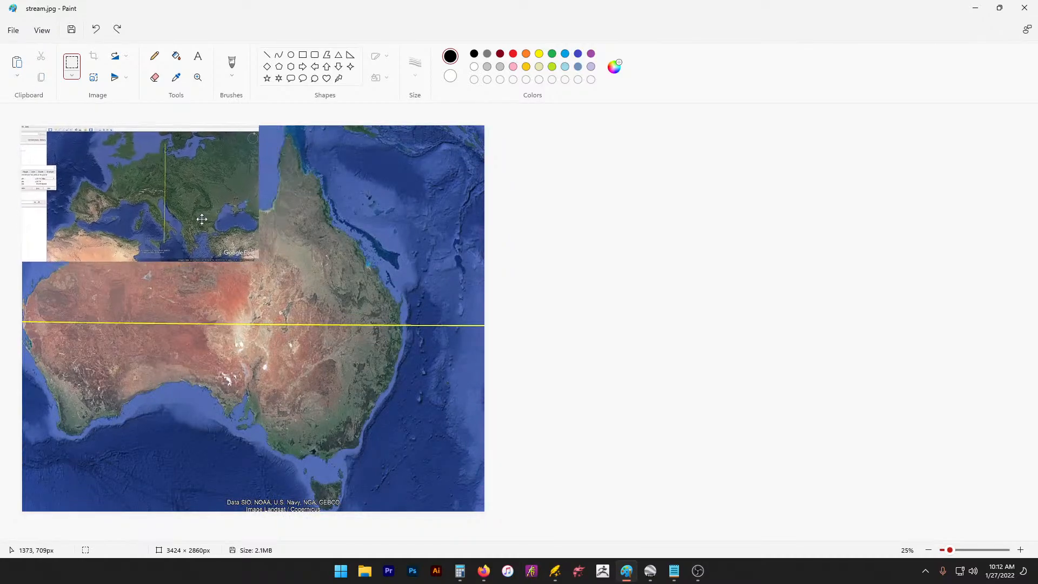
left_click_drag(201, 219, 171, 208)
left_click_drag(245, 268, 483, 453)
left_click_drag(383, 332, 294, 362)
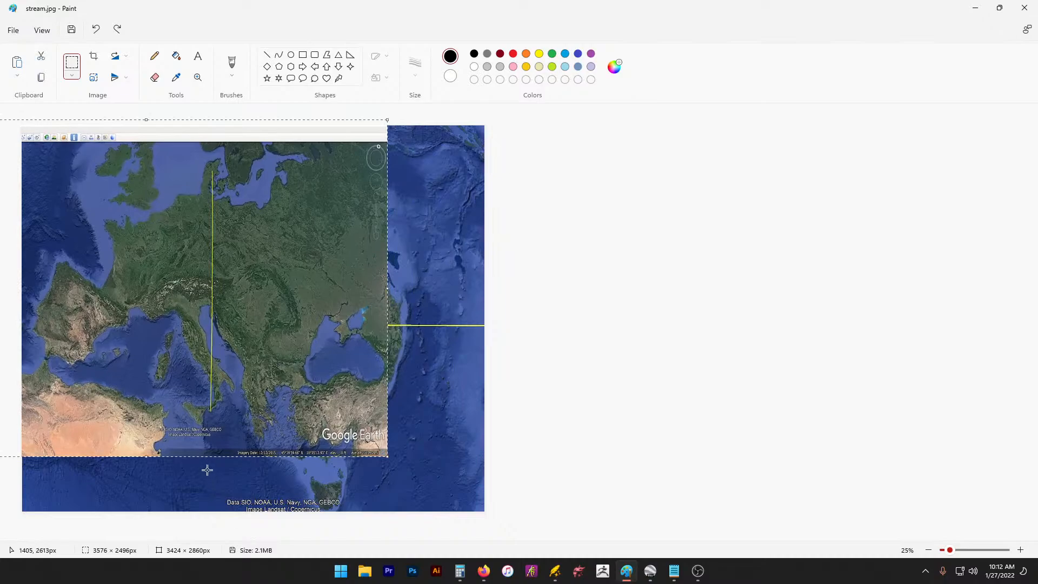
left_click_drag(146, 457, 144, 416)
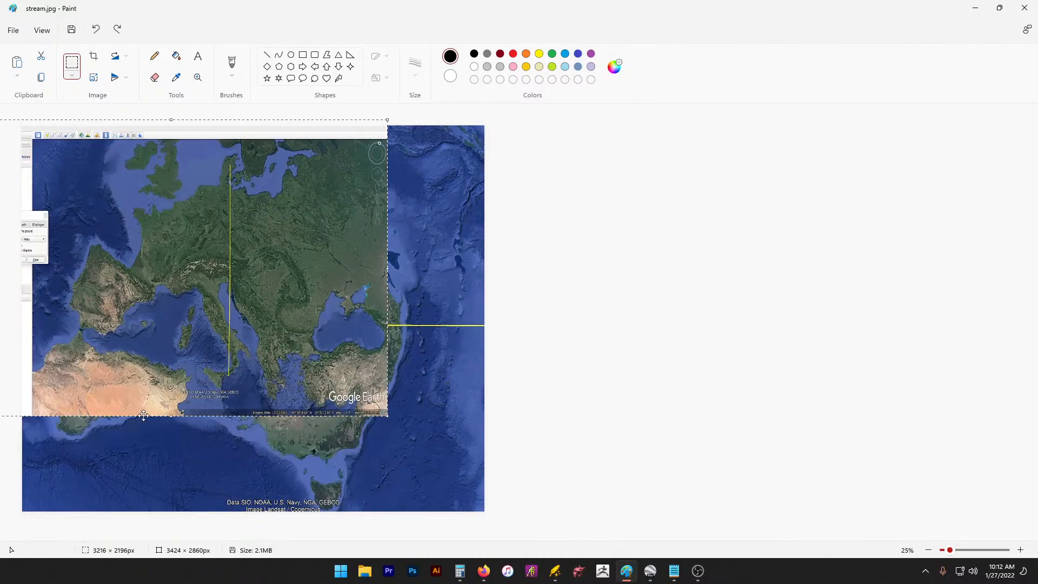
left_click_drag(387, 415, 496, 502)
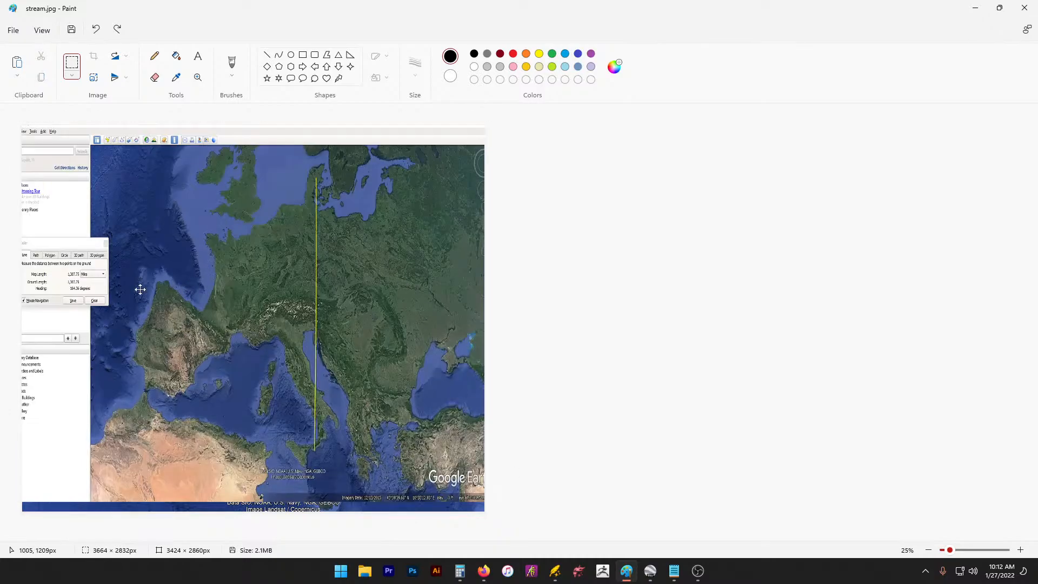
left_click_drag(139, 287, 28, 288)
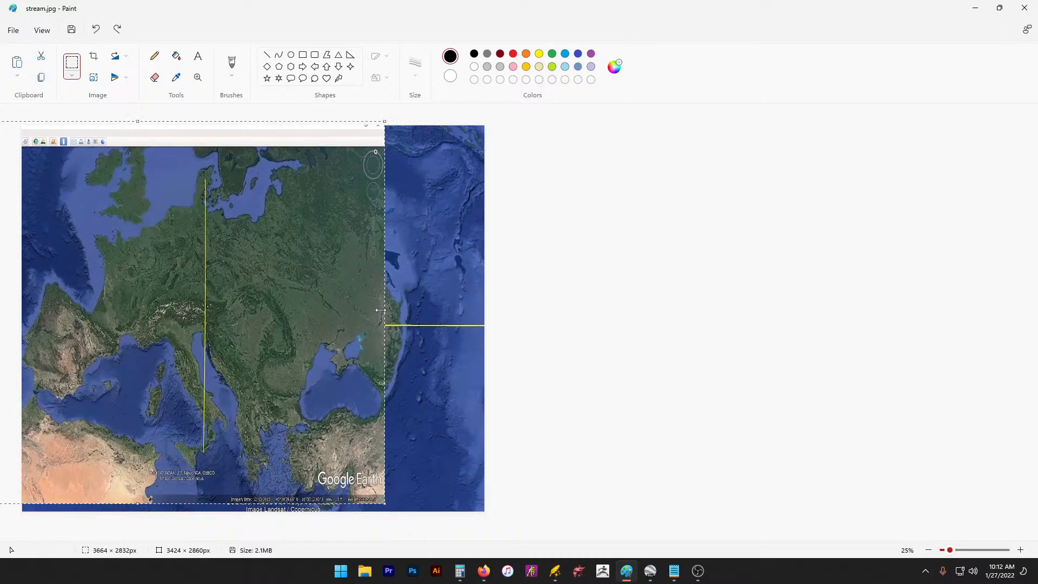
left_click_drag(385, 306, 485, 304)
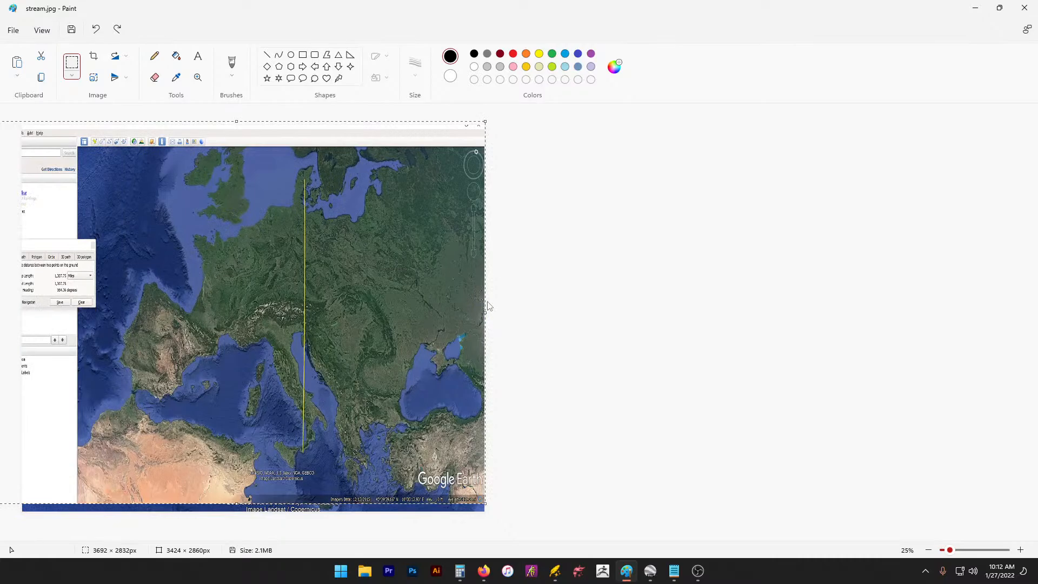
key("Delete")
Step: Paste again and stretch it across the full canvas width and height, then undo
key("ctrl+v")
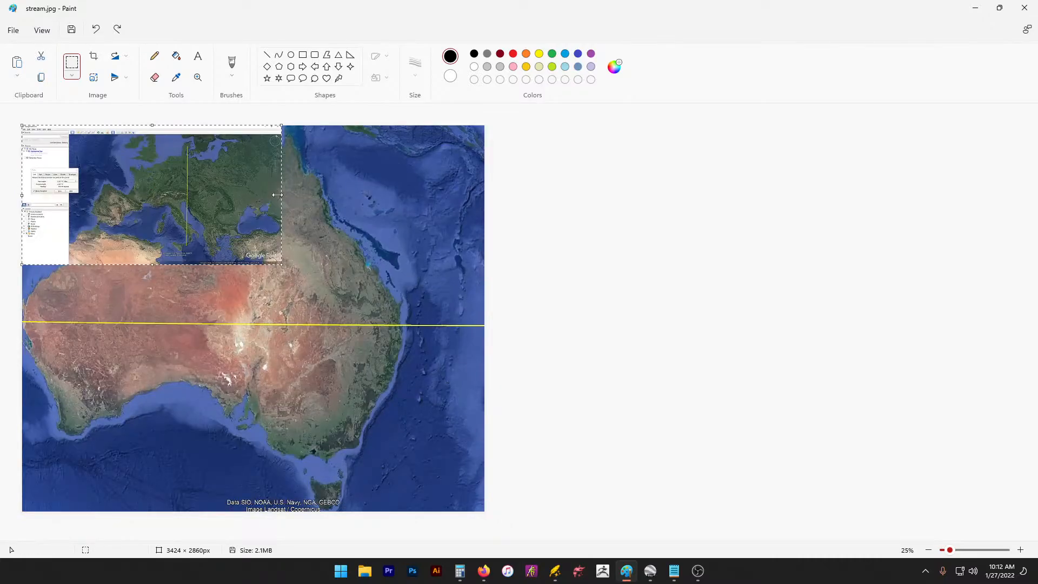
left_click_drag(277, 194, 480, 195)
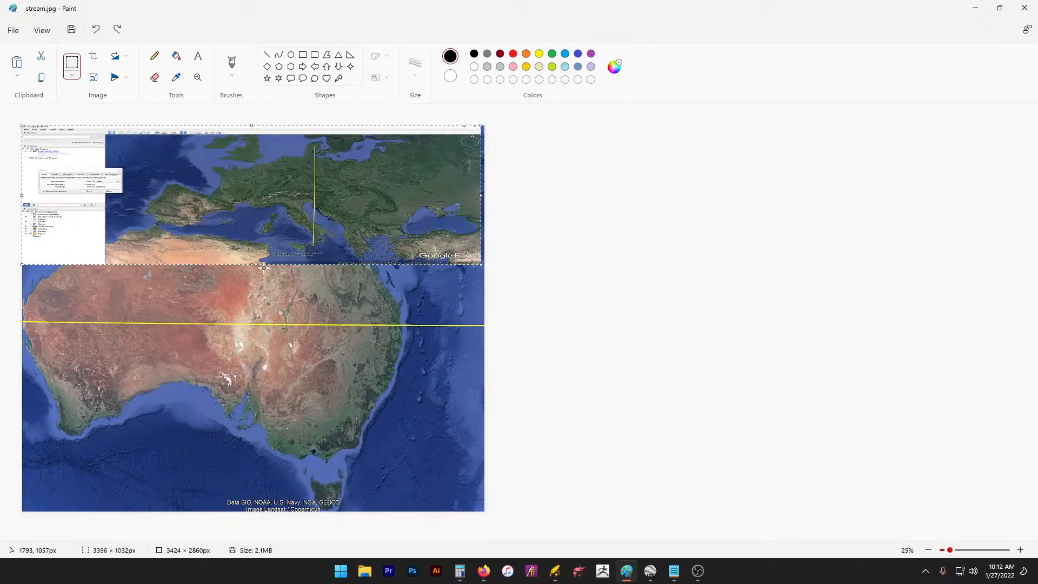
left_click_drag(264, 266, 242, 489)
left_click_drag(317, 300, 219, 299)
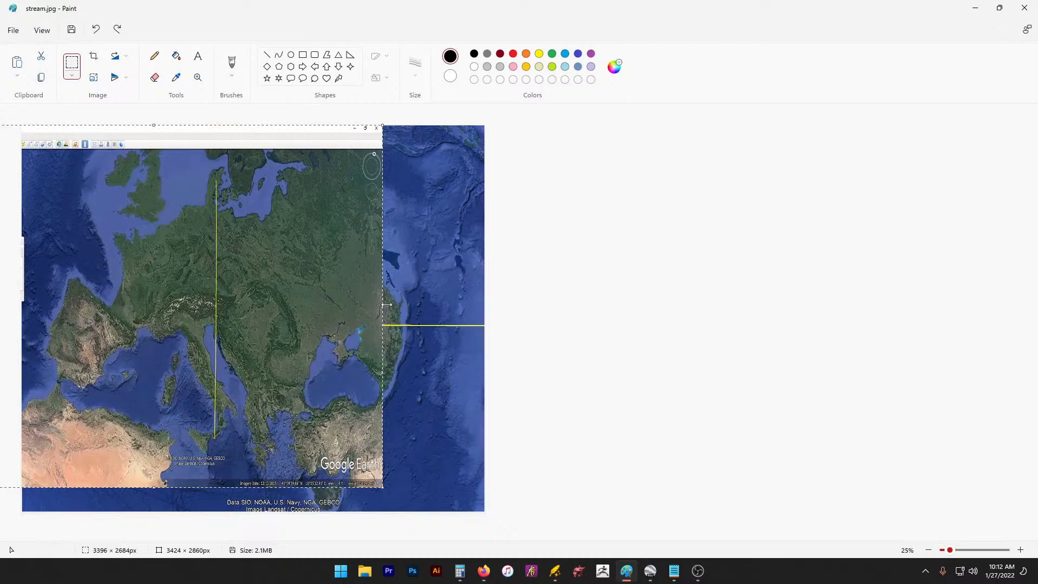
left_click_drag(382, 305, 492, 317)
left_click_drag(417, 329, 304, 333)
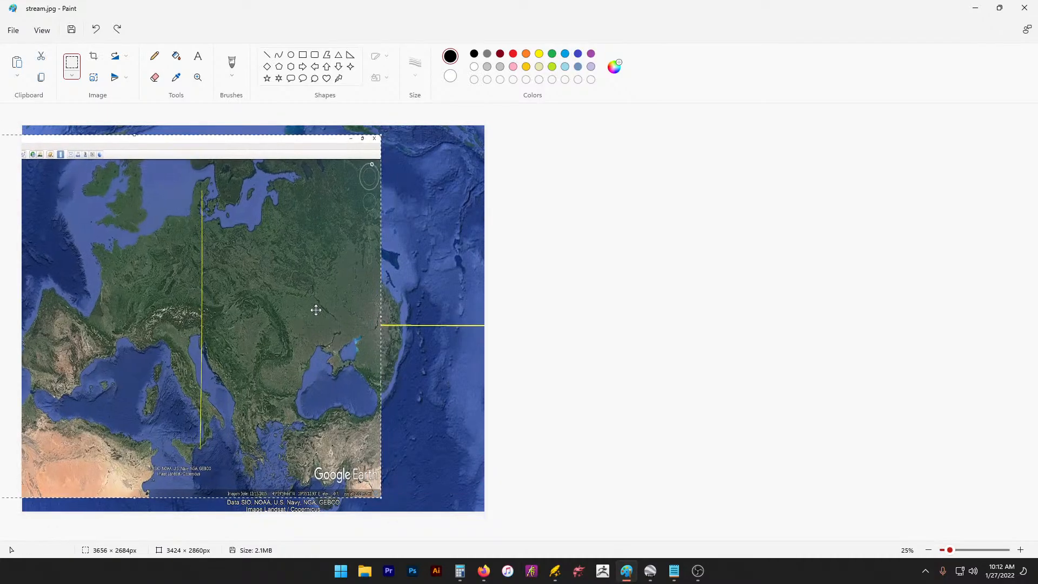
left_click_drag(382, 319, 224, 252)
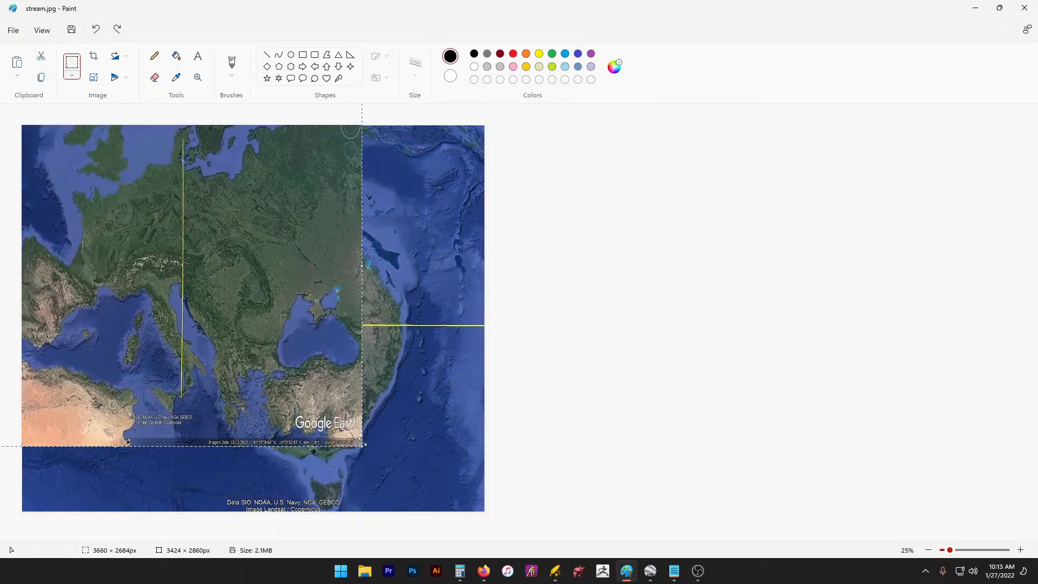
left_click_drag(362, 447, 498, 517)
left_click_drag(380, 374, 336, 390)
key("ctrl+z")
Step: Repaste, enlarge and align Europe on the canvas, then undo a canvas height change
key("ctrl+v")
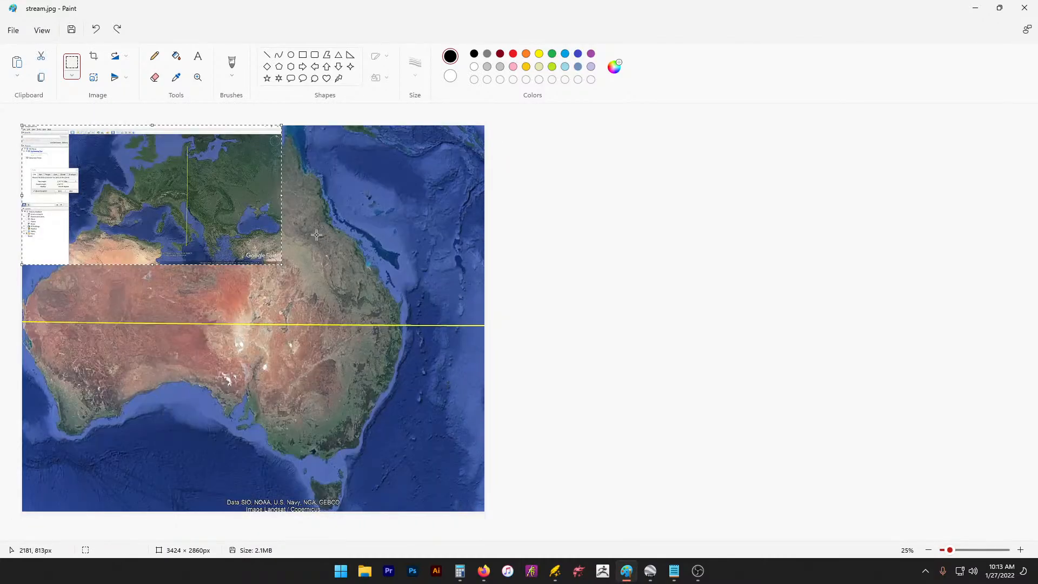
left_click_drag(230, 204, 346, 315)
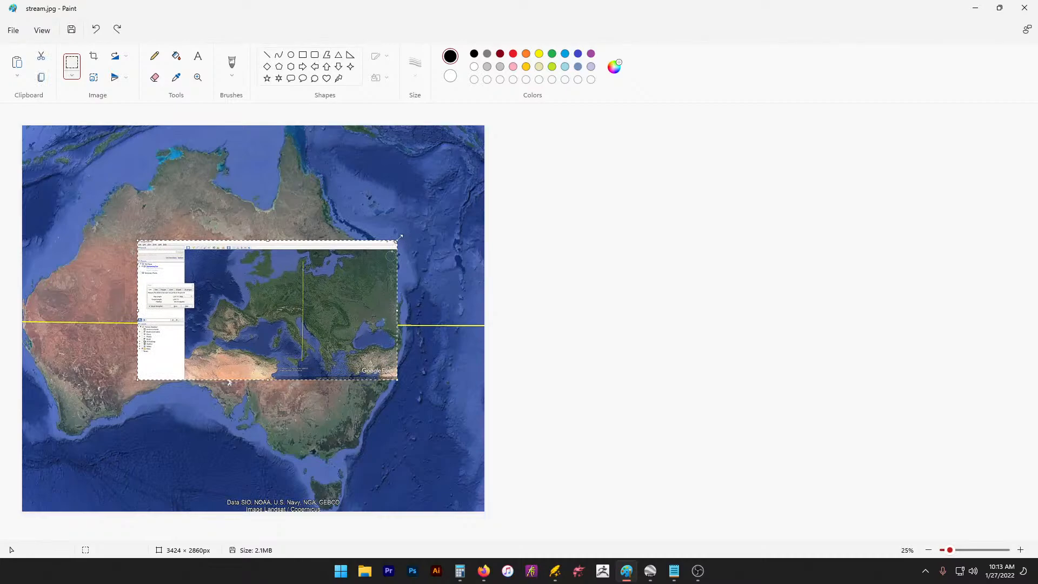
left_click_drag(482, 146, 484, 145)
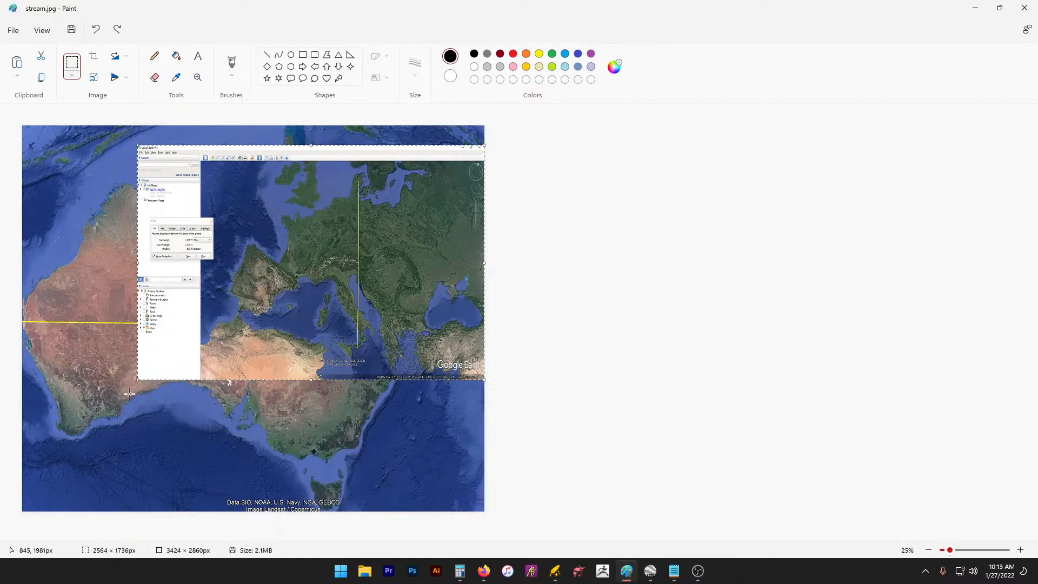
left_click_drag(140, 381, 3, 507)
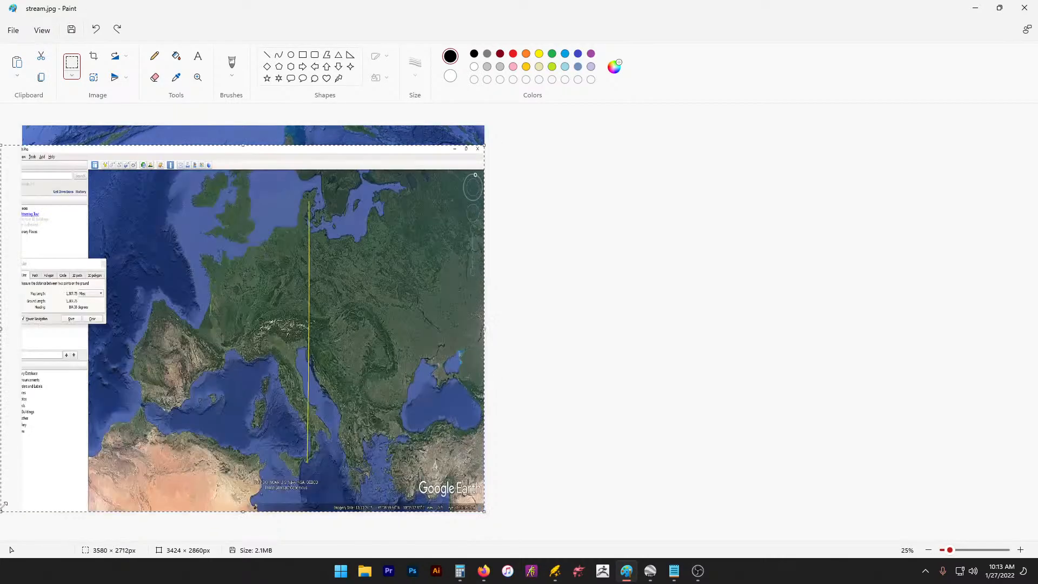
left_click_drag(201, 387, 154, 381)
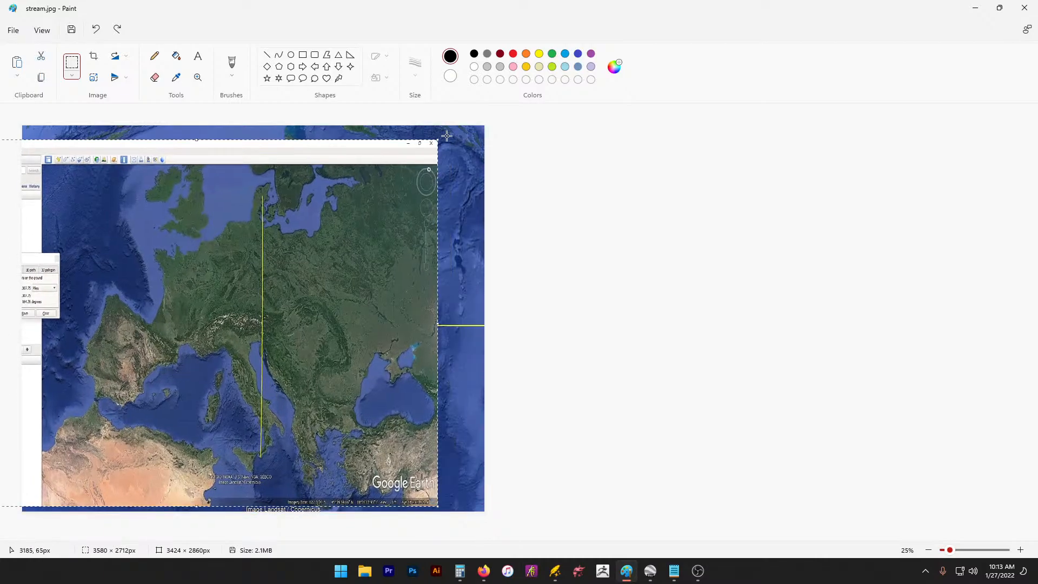
left_click_drag(446, 136, 545, 93)
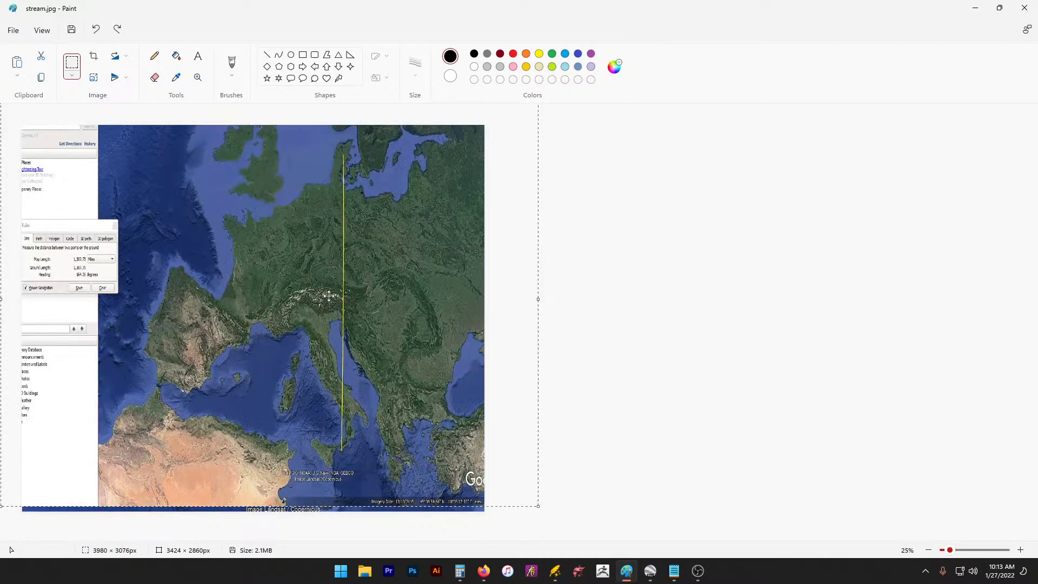
left_click_drag(517, 447, 387, 416)
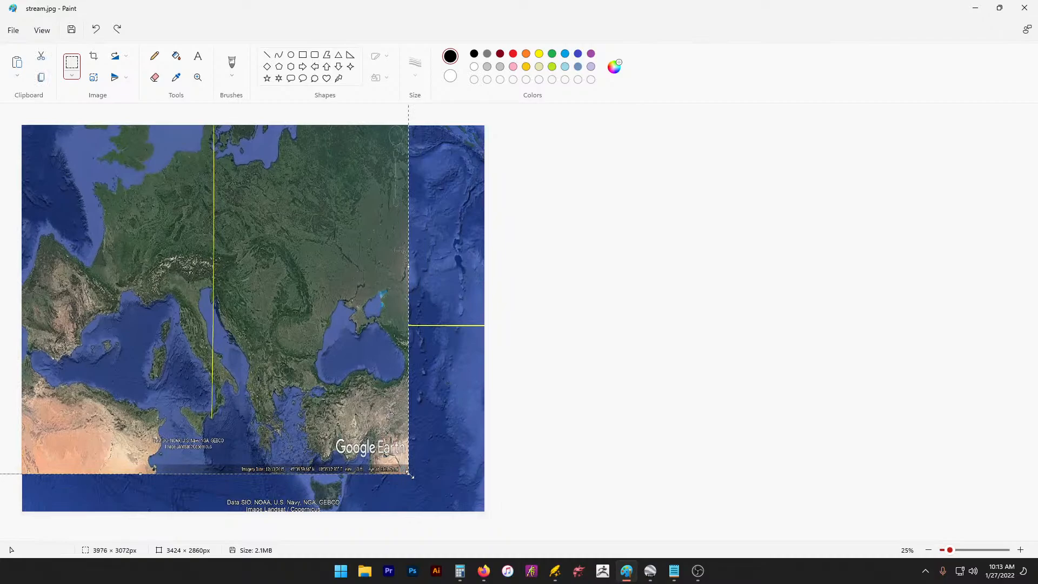
left_click_drag(410, 475, 551, 540)
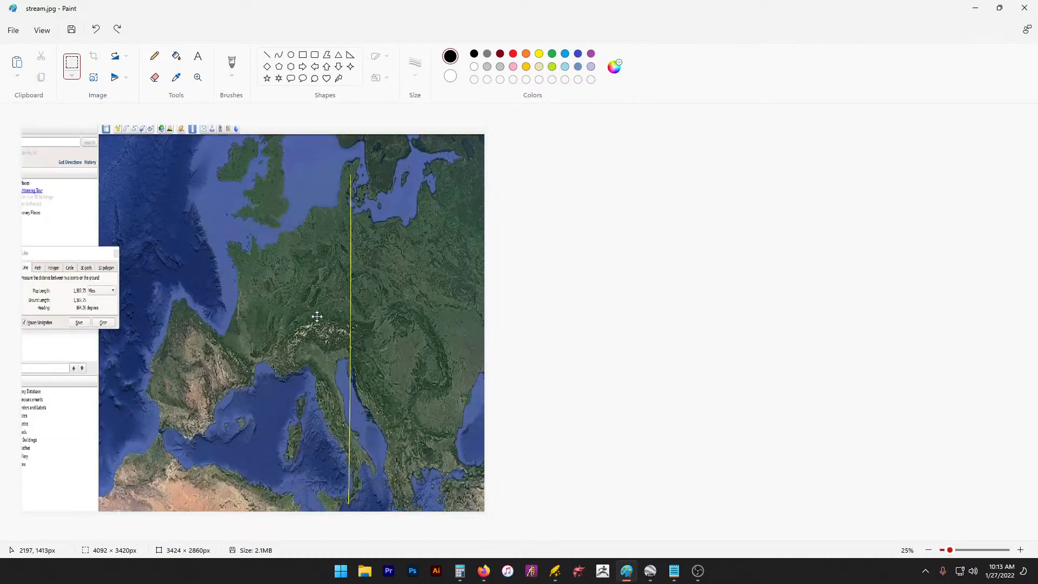
left_click_drag(318, 317, 277, 317)
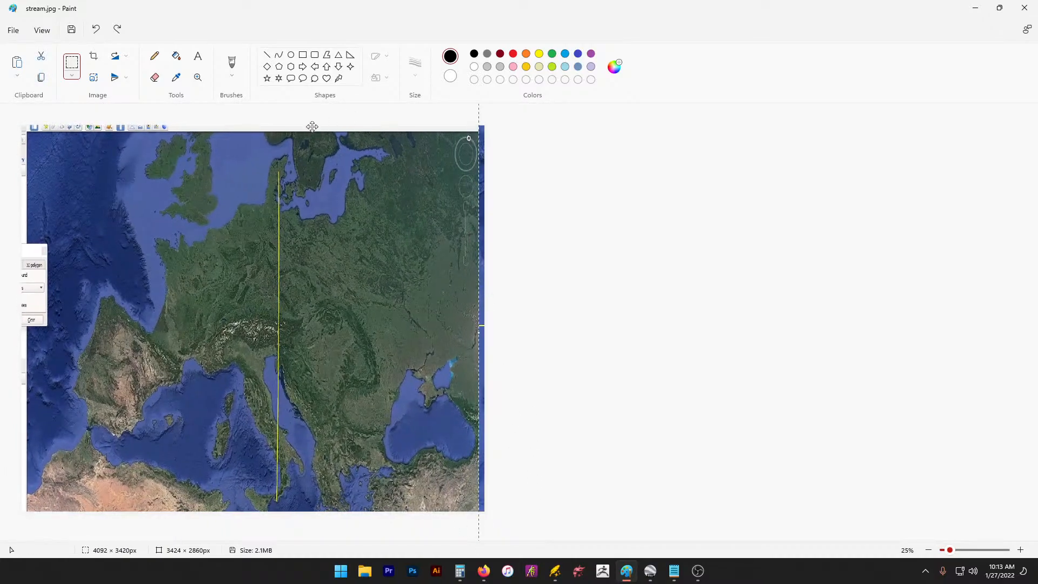
left_click(638, 286)
key("ctrl+minus")
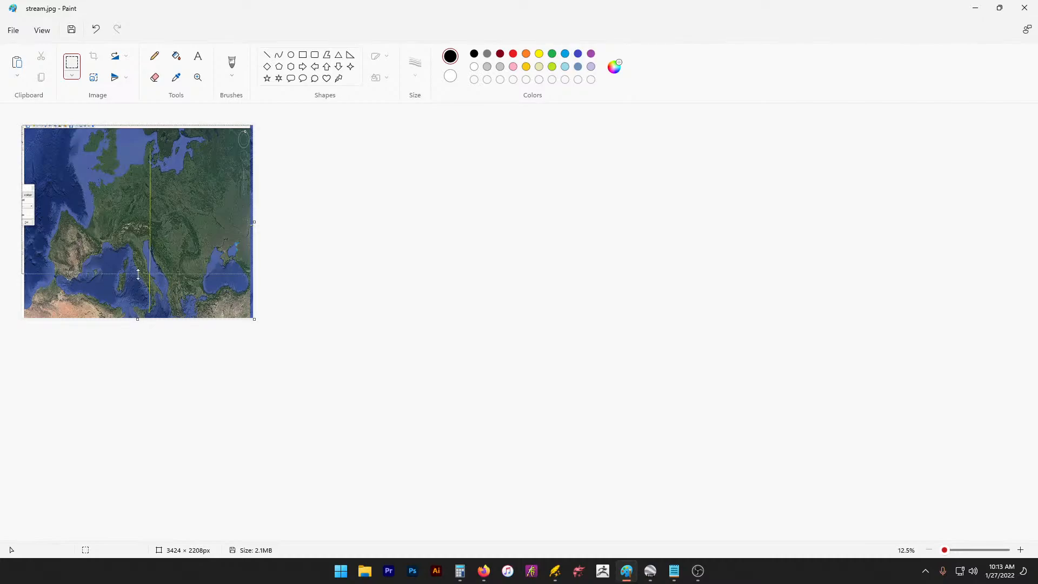
left_click_drag(139, 321, 161, 240)
key("ctrl+z")
key("ctrl+z")
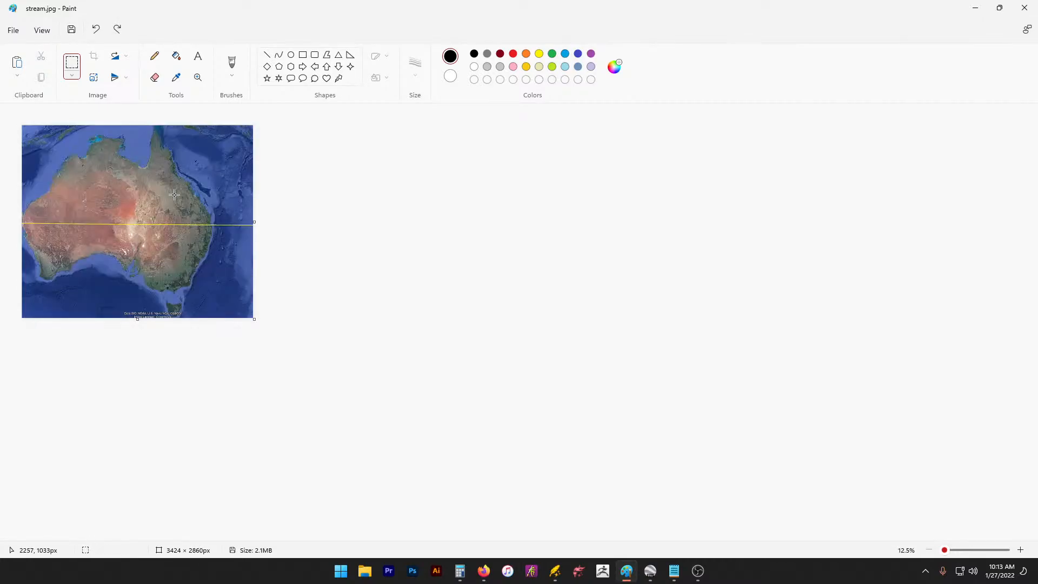
Step: Paste the screenshot once more and resize it to cover the whole canvas
key("ctrl+v")
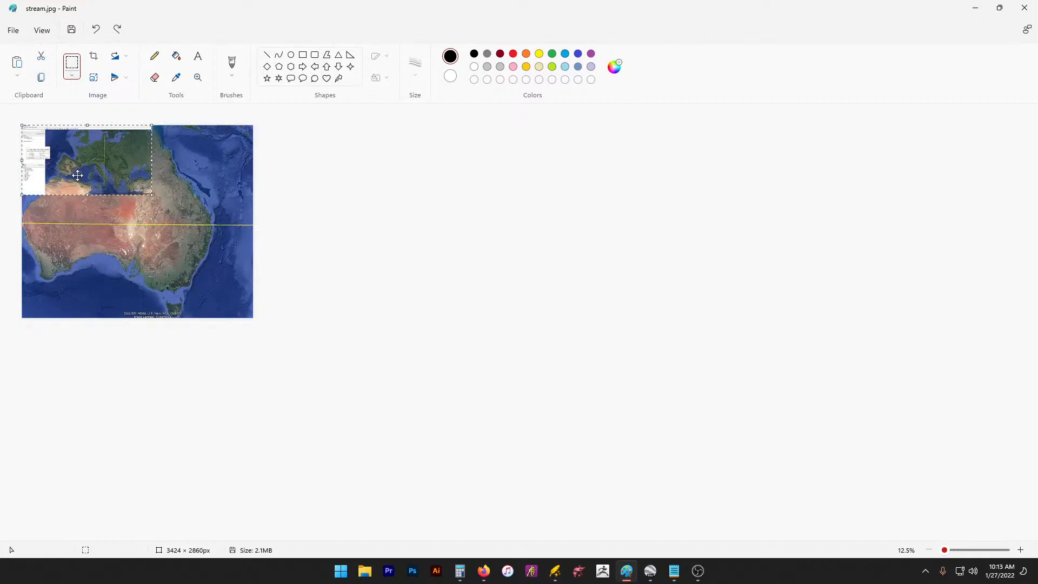
left_click_drag(76, 173, 50, 167)
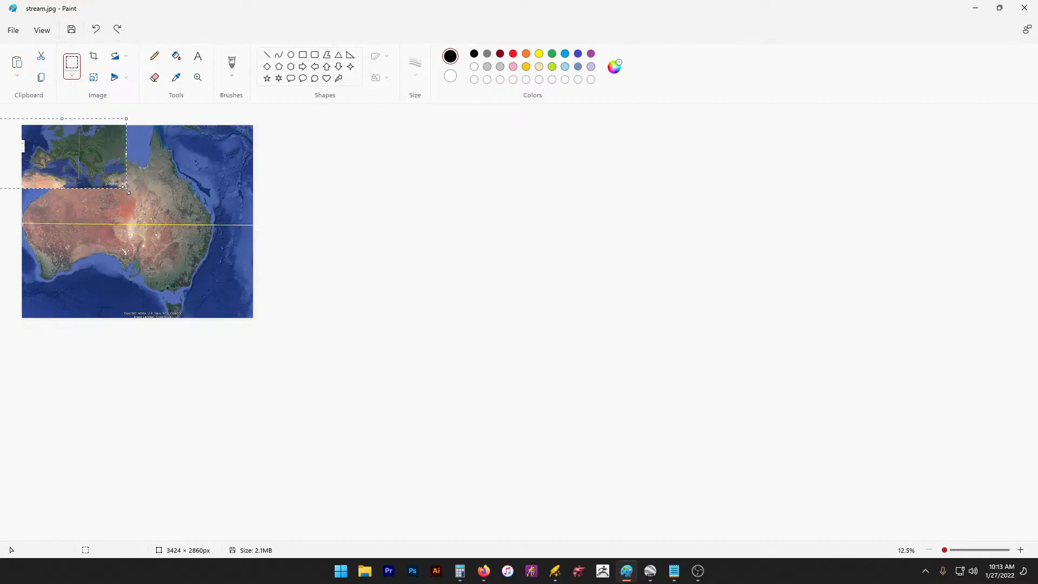
left_click_drag(126, 188, 246, 307)
mouse_move(215, 243)
left_mouse_down()
mouse_move(192, 248)
mouse_move(169, 234)
mouse_move(213, 252)
left_mouse_up()
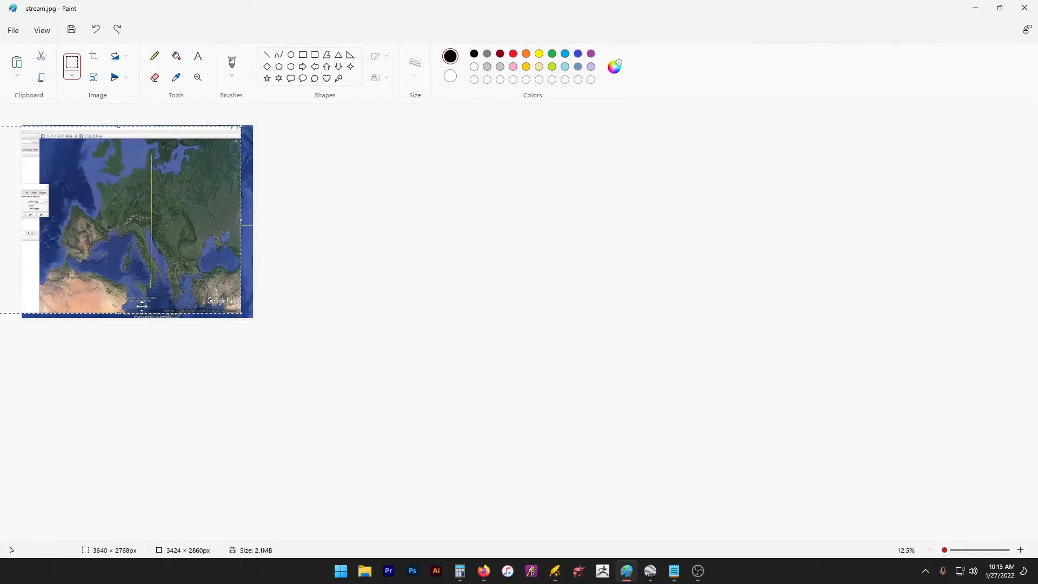
left_click_drag(123, 311, 133, 255)
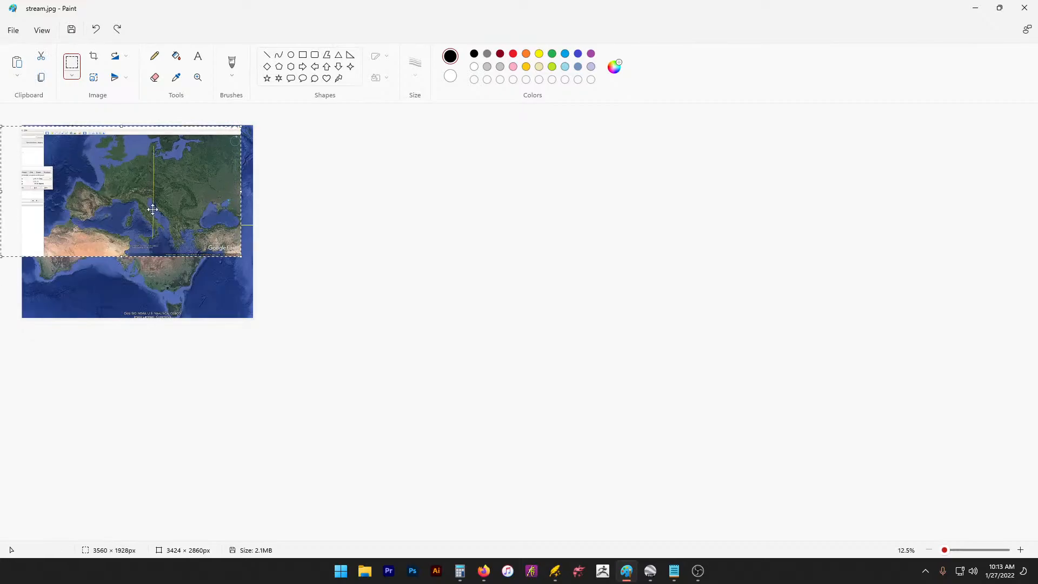
left_click_drag(153, 209, 152, 234)
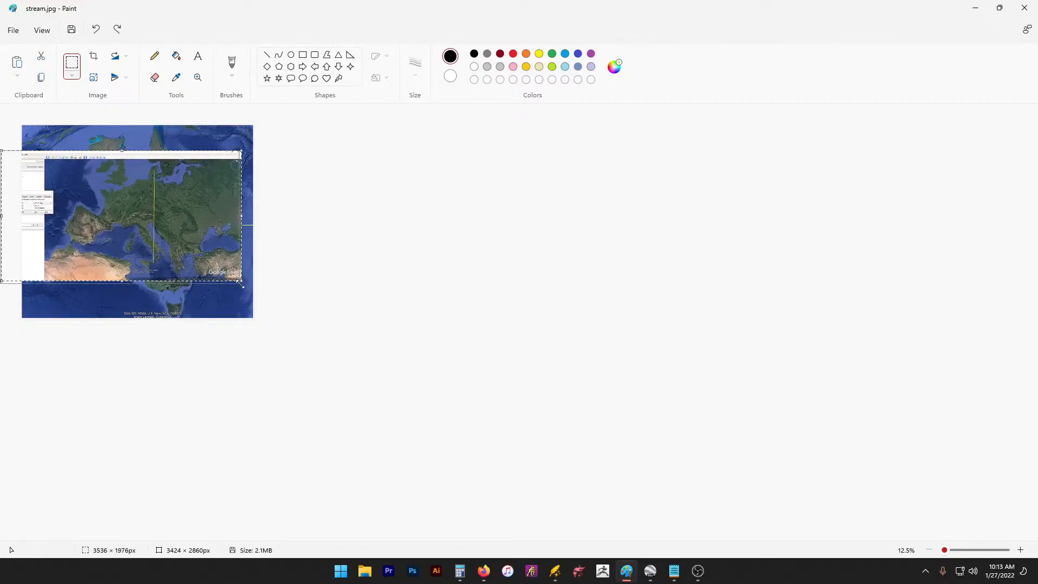
left_click_drag(242, 281, 349, 351)
left_click_drag(182, 206, 148, 196)
Step: Overwrite stream.jpg as a JPEG picture and minimize Paint
left_click(13, 29)
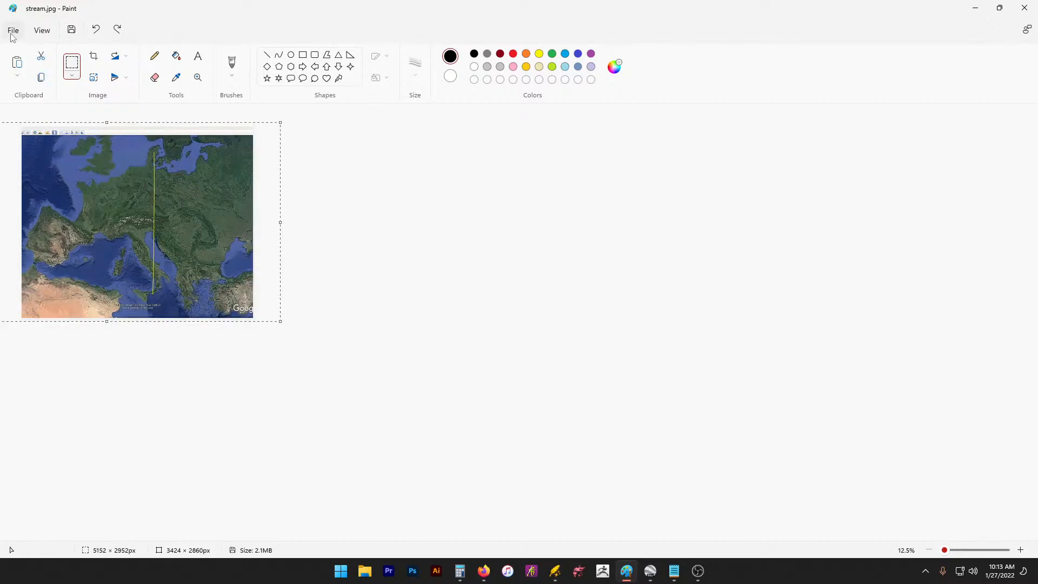
mouse_move(77, 116)
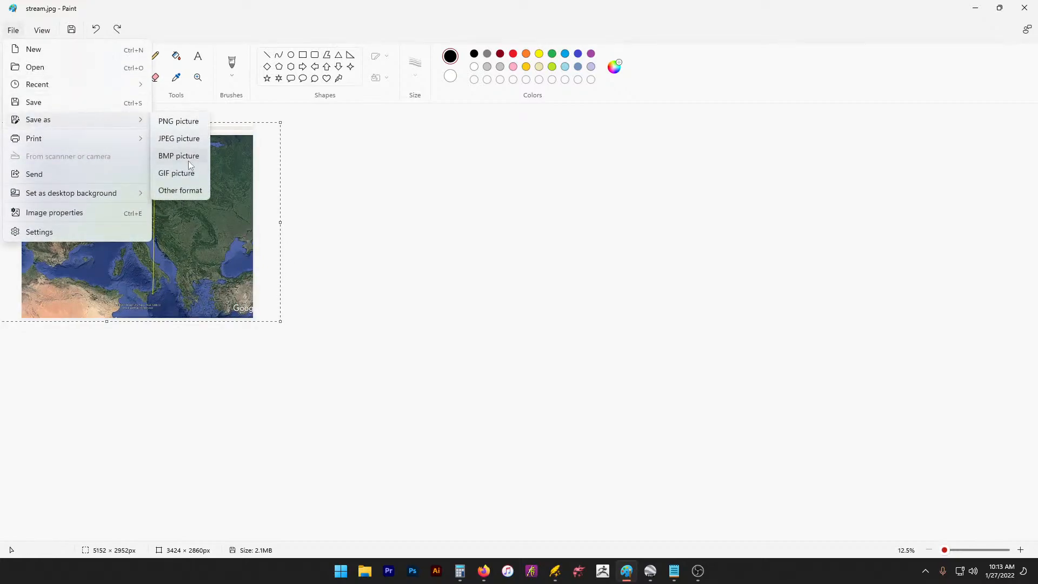
left_click(180, 140)
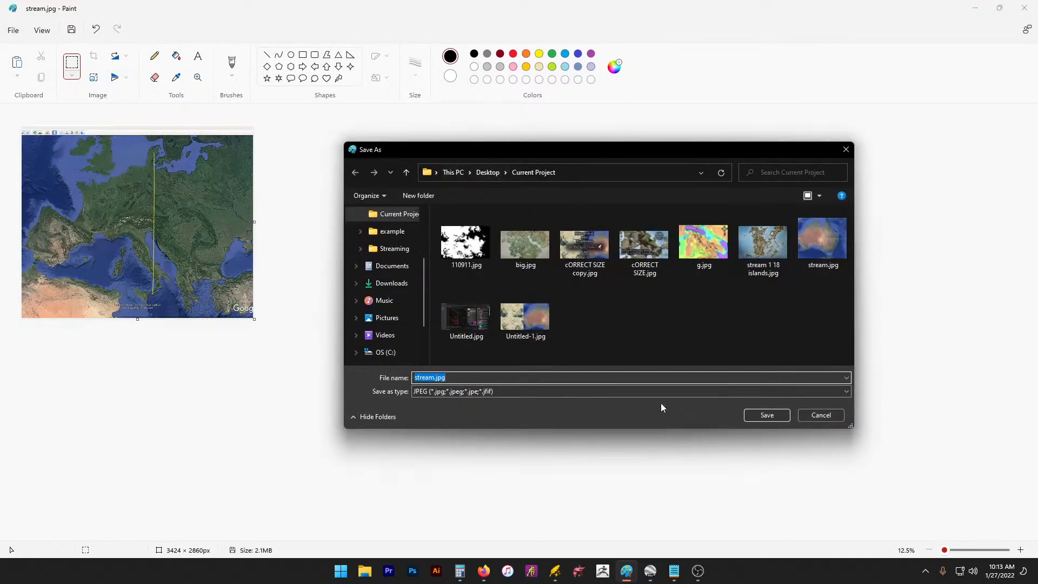
left_click(766, 415)
left_click(584, 284)
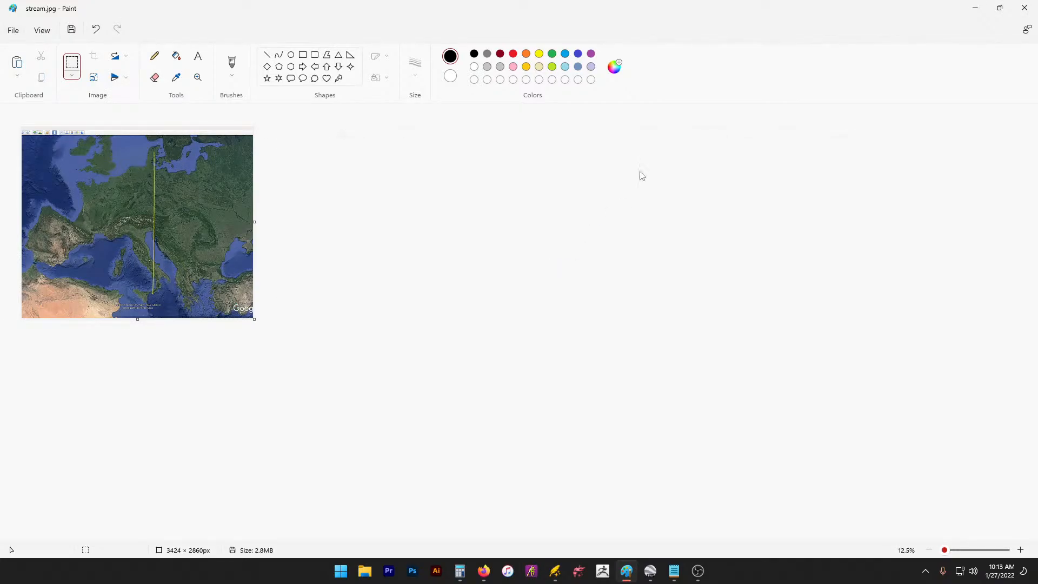
left_click(976, 9)
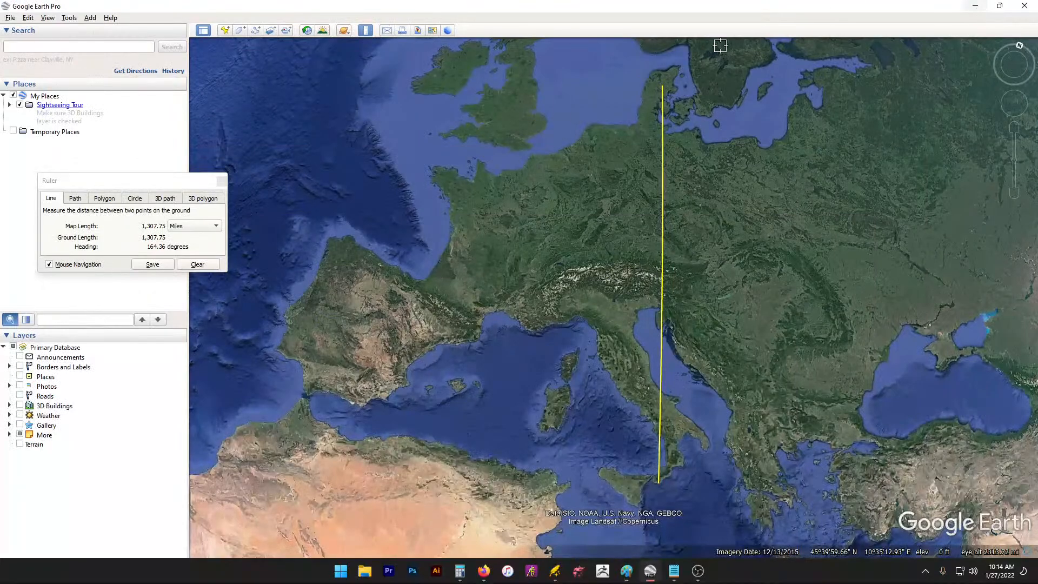
Step: Apply Black & White in Wonderdraft's Map Themes, close it, and pick the Generate tool
left_click(555, 571)
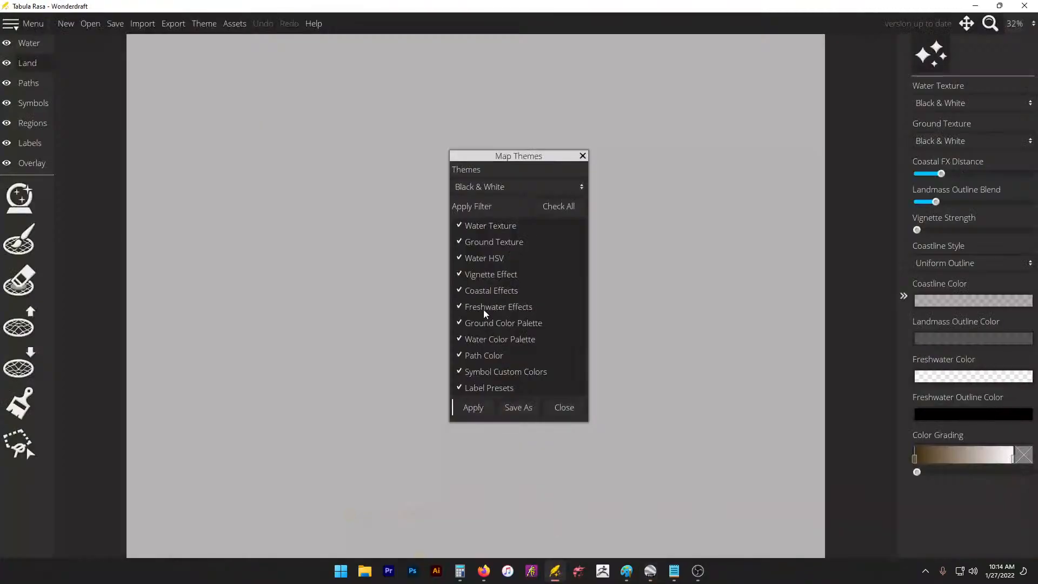
left_click(475, 407)
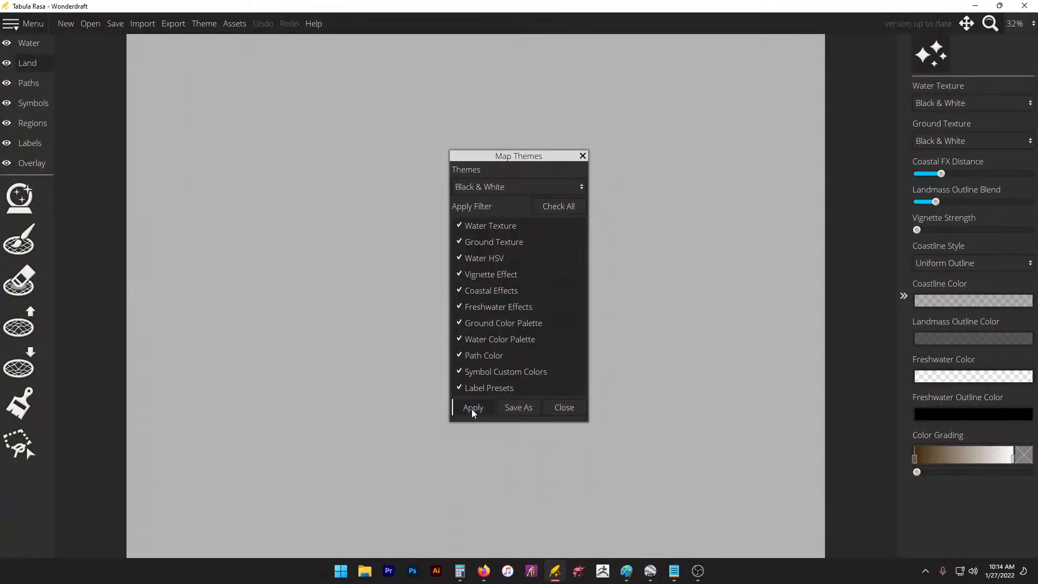
left_click(573, 410)
left_click(23, 199)
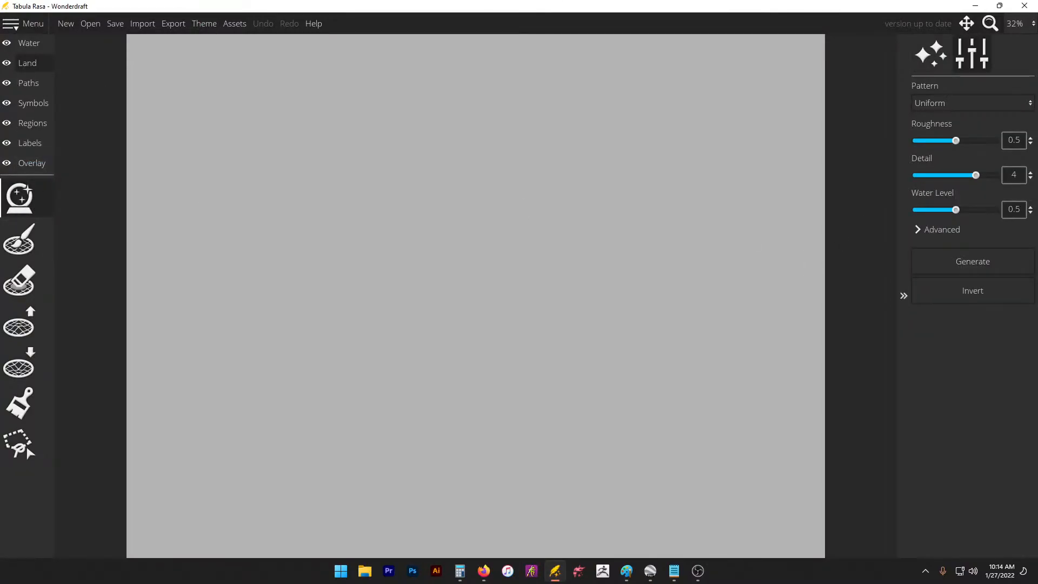
Step: Load stream.jpg from Desktop > Current Project as the trace image
left_click(31, 163)
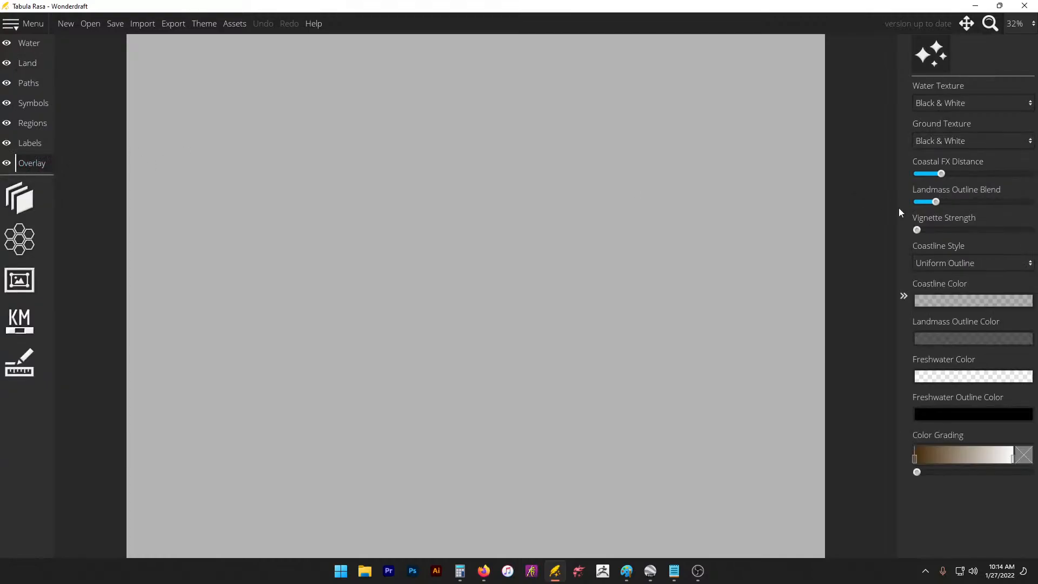
left_click(1, 211)
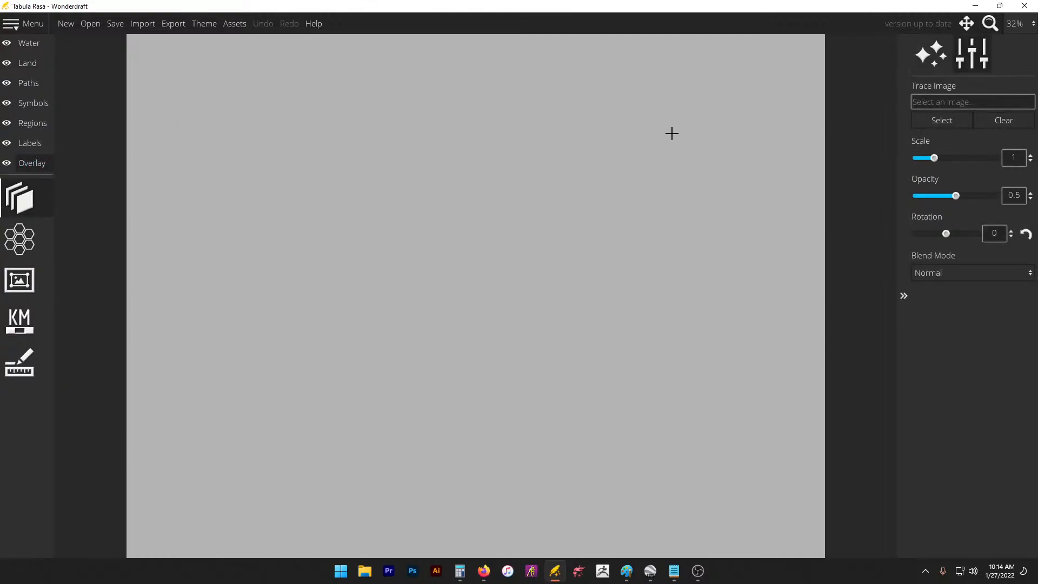
left_click(945, 121)
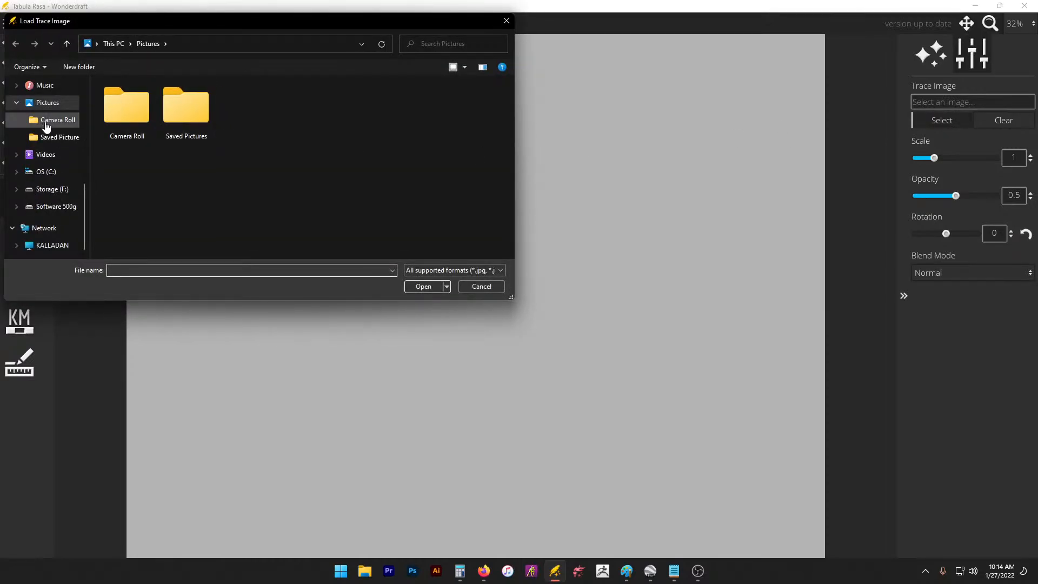
scroll(46, 121, "up", 1)
left_click(46, 87)
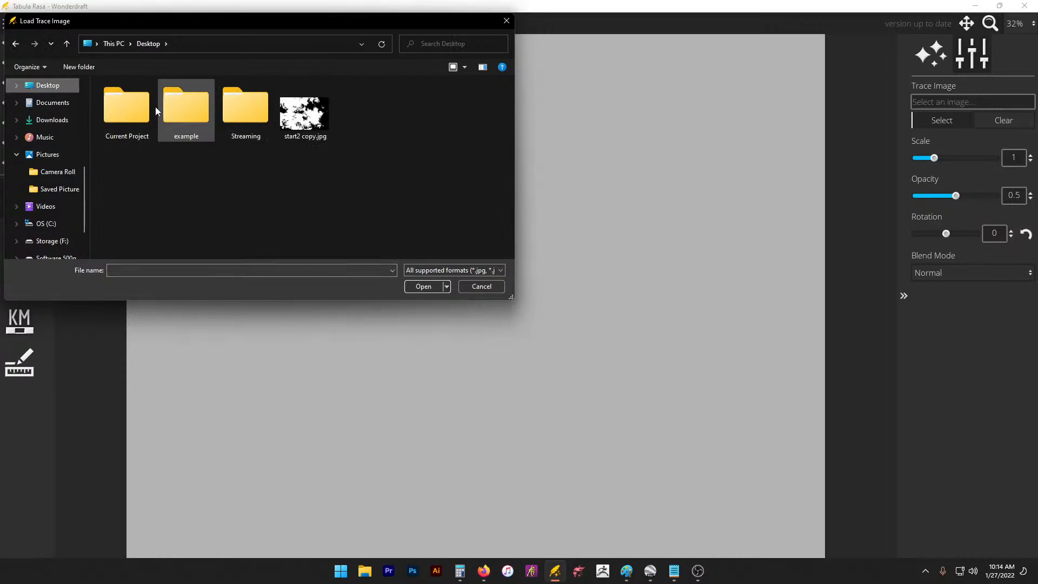
double_click(115, 106)
double_click(468, 115)
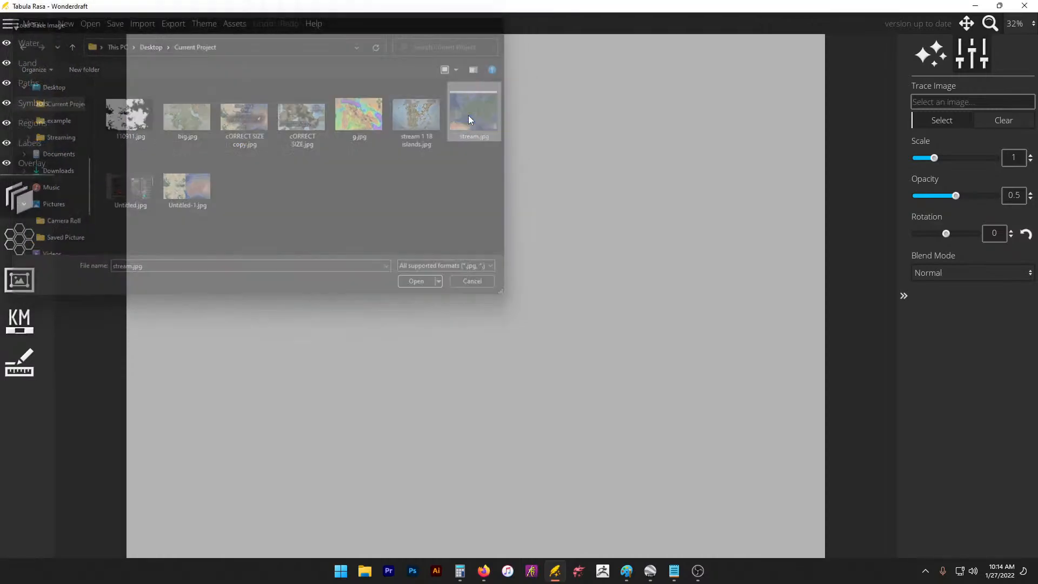
Step: Scale the trace image to 1.35 and position Europe to fill the canvas
left_click_drag(600, 244, 581, 236)
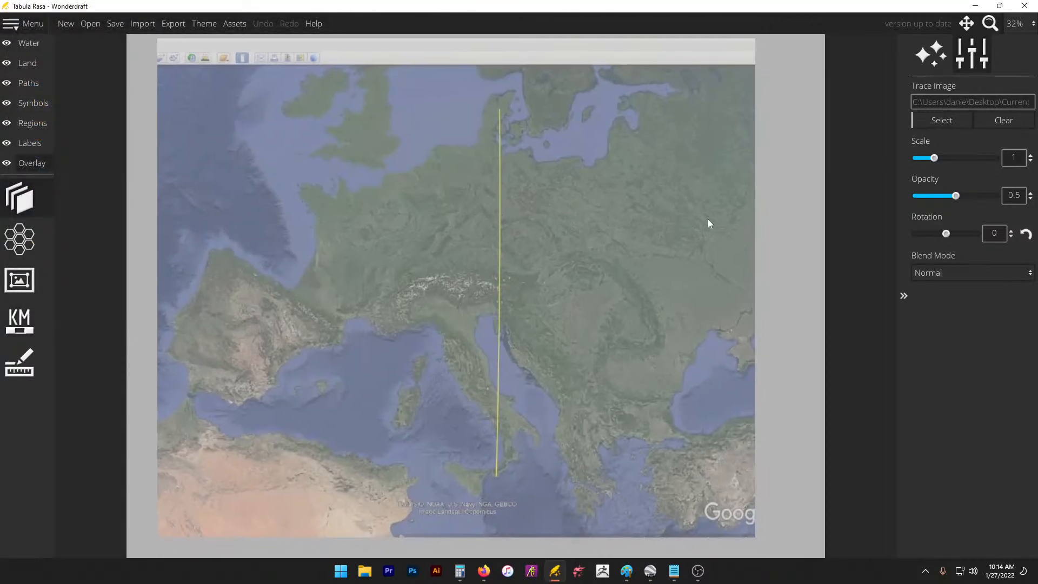
left_click_drag(938, 162, 942, 158)
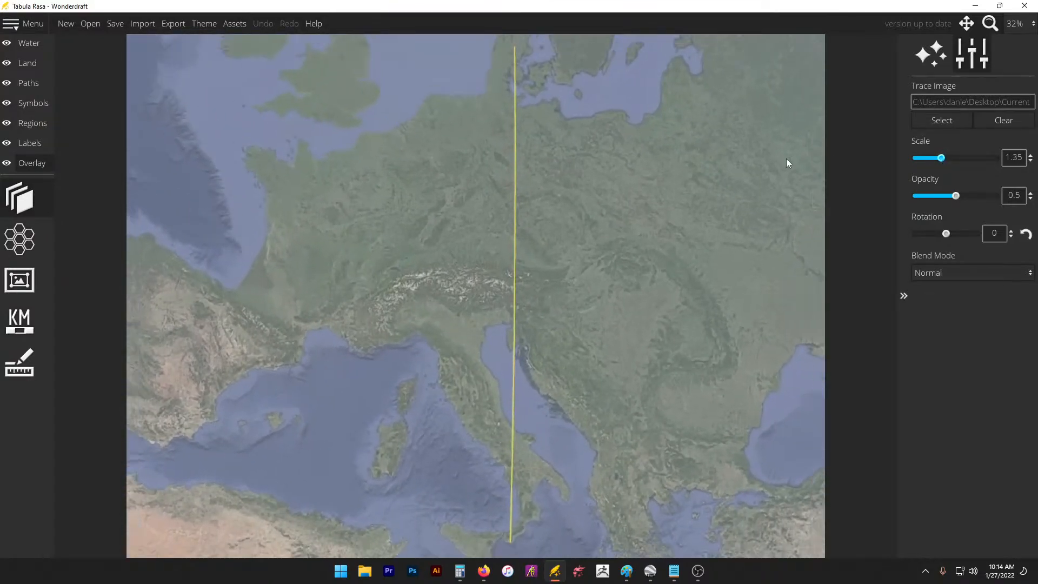
mouse_move(709, 180)
left_mouse_down()
mouse_move(774, 169)
mouse_move(765, 187)
left_mouse_up()
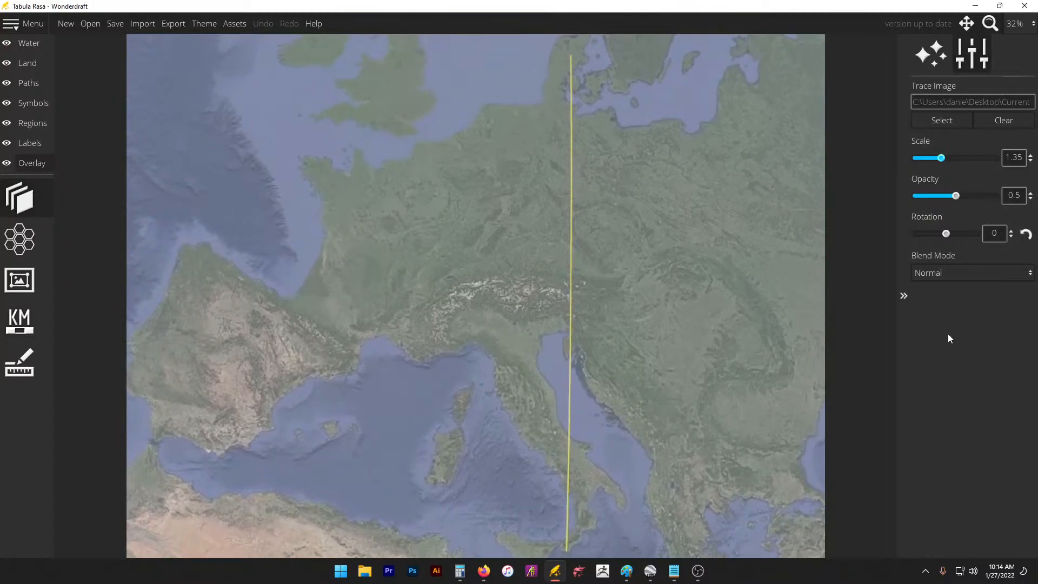
Step: Switch the map grid to a Square pattern, then check the distance-calculation notes
left_click(27, 251)
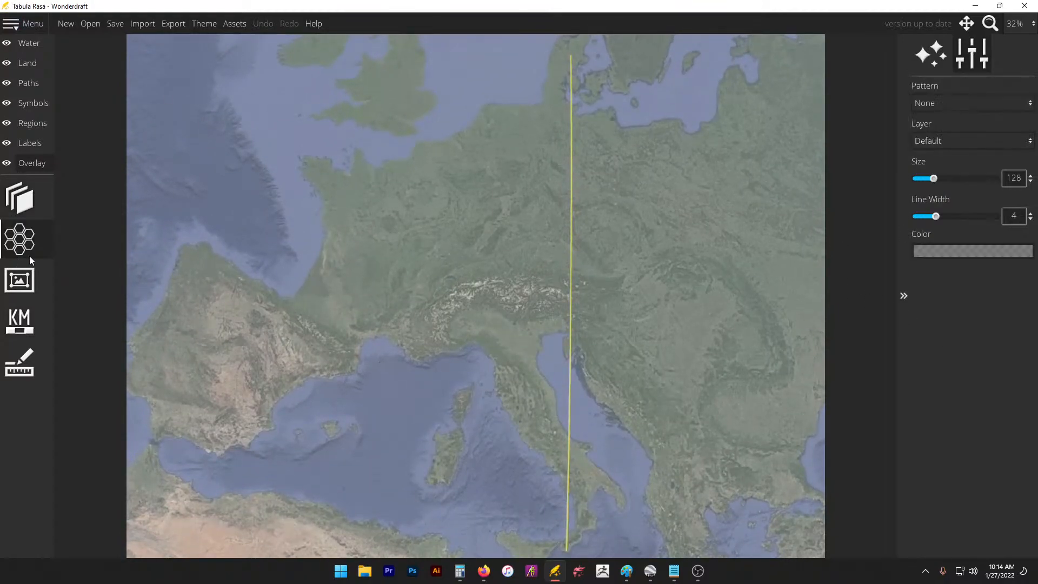
left_click(968, 102)
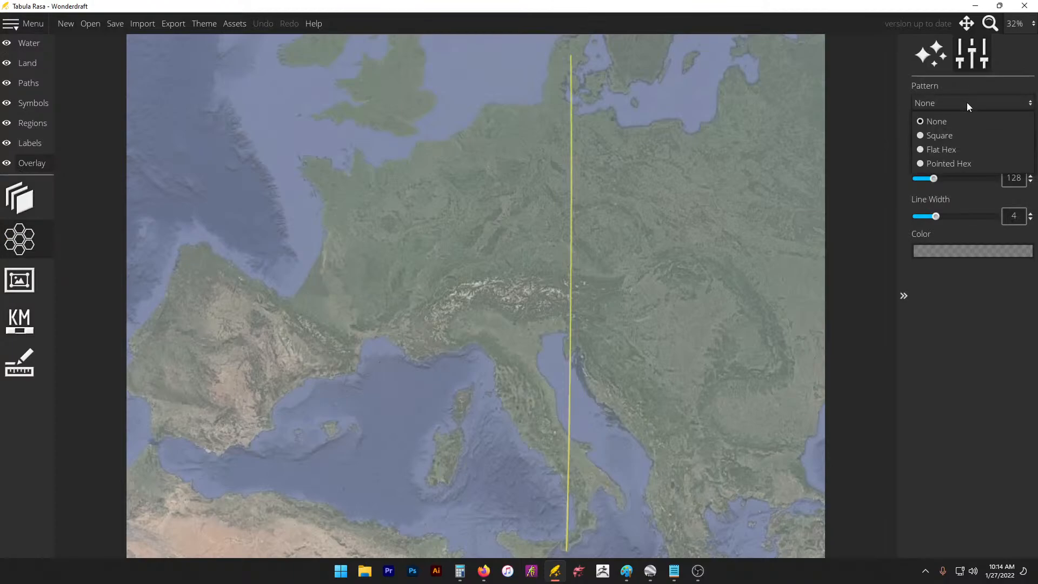
left_click(955, 139)
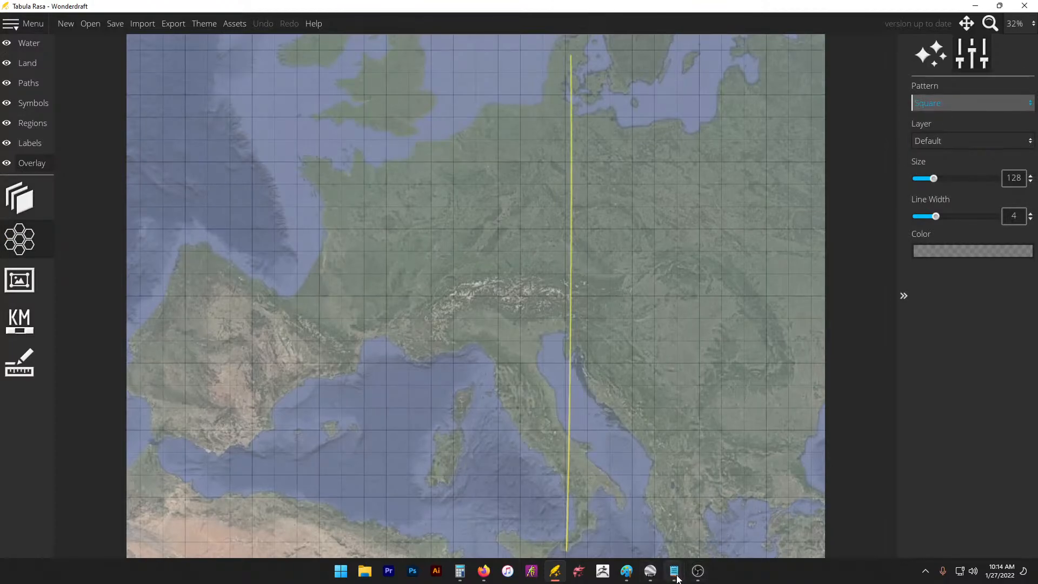
mouse_move(677, 579)
left_click(702, 530)
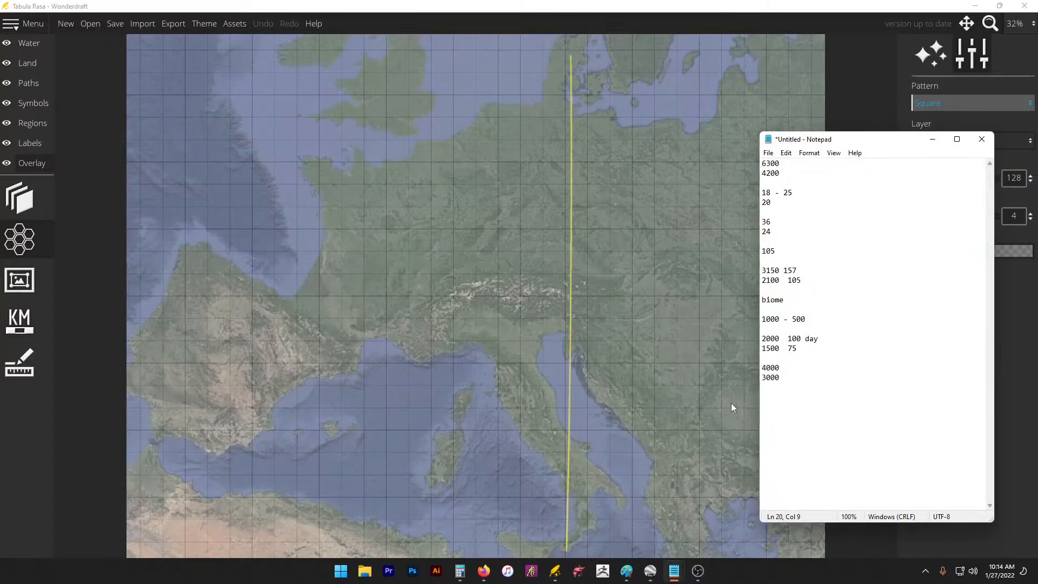
left_click(1016, 369)
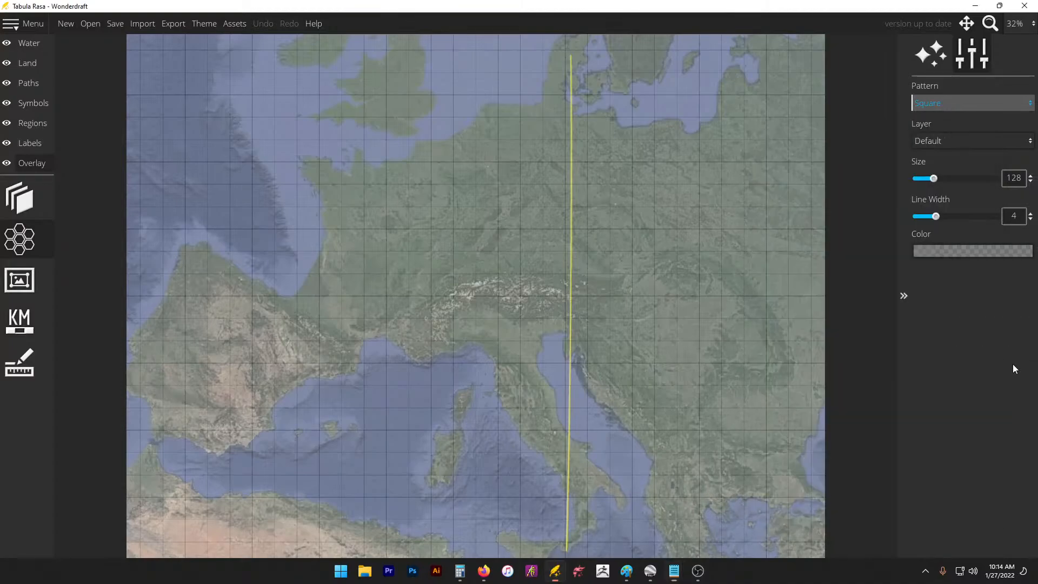
Step: Set the grid cell size to 40
left_click_drag(934, 179, 929, 180)
left_click_drag(1025, 178, 964, 178)
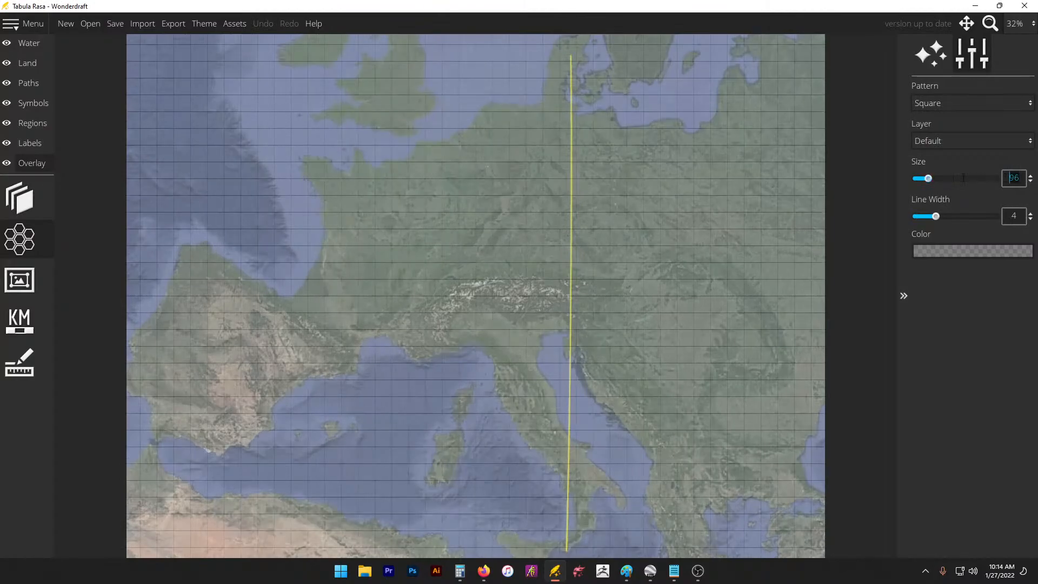
type("40")
key("Return")
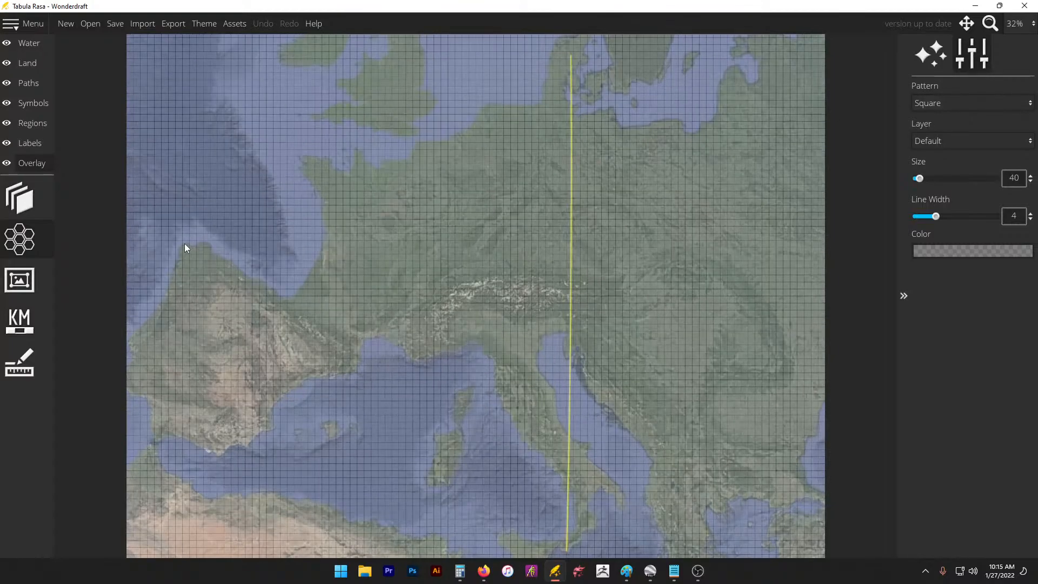
Step: Shift the square grid's alignment over the map and review the 2000 / 100 day note line
left_click_drag(277, 145, 299, 171)
scroll(233, 238, "up", 2)
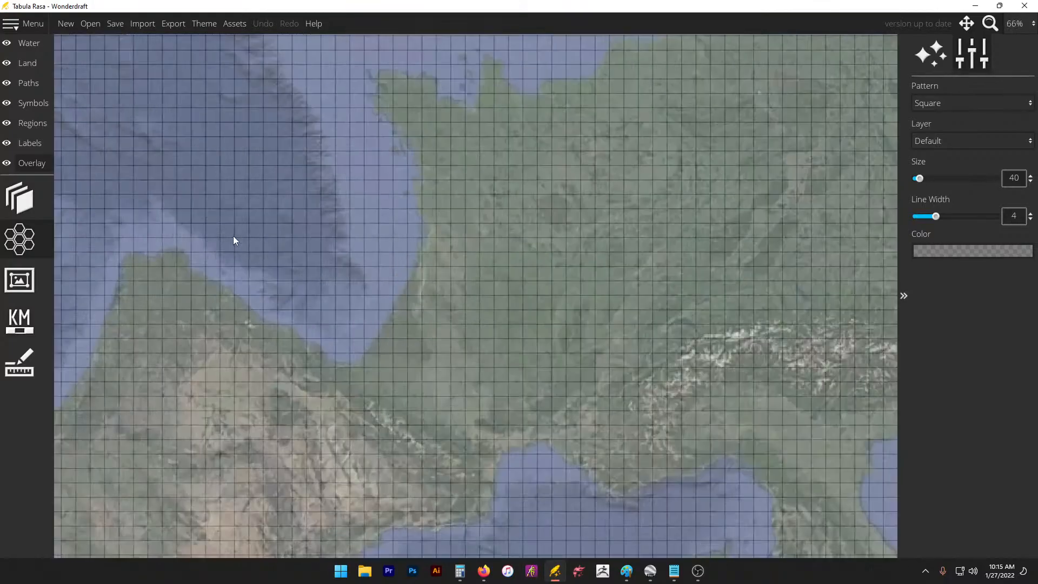
scroll(374, 247, "down", 2)
scroll(333, 299, "down", 2)
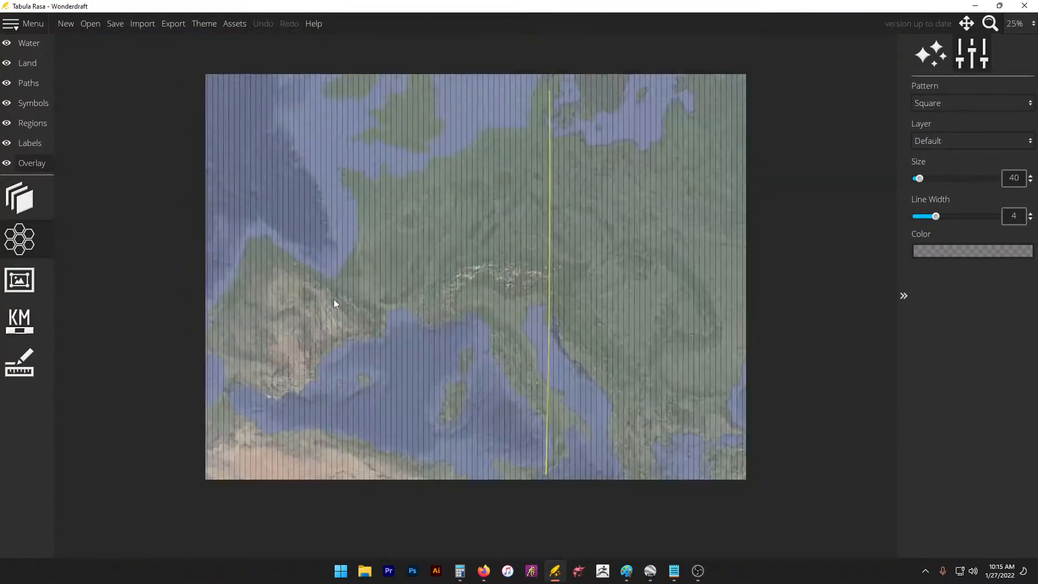
scroll(333, 300, "up", 2)
mouse_move(680, 574)
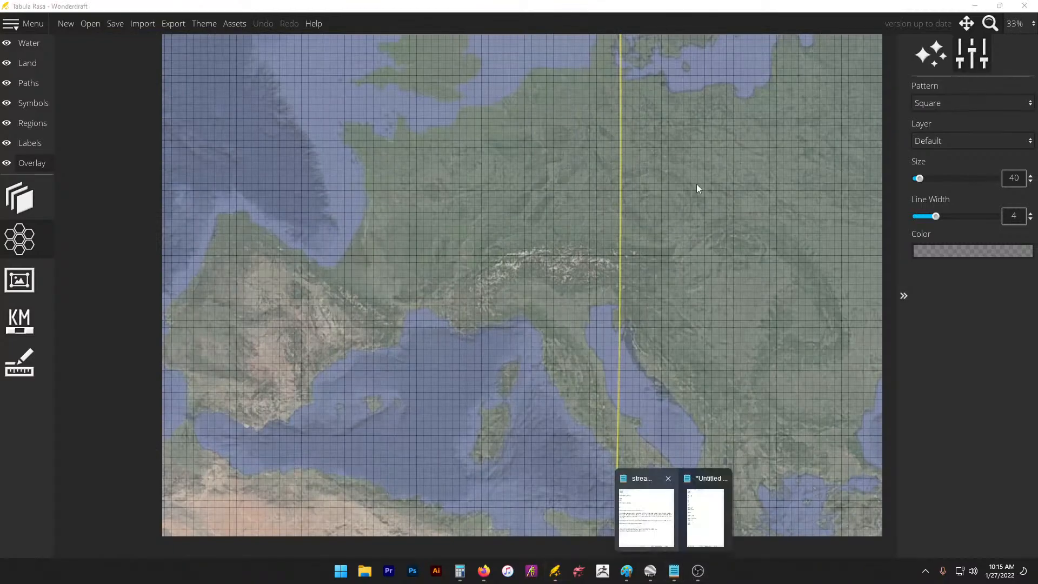
left_click(699, 491)
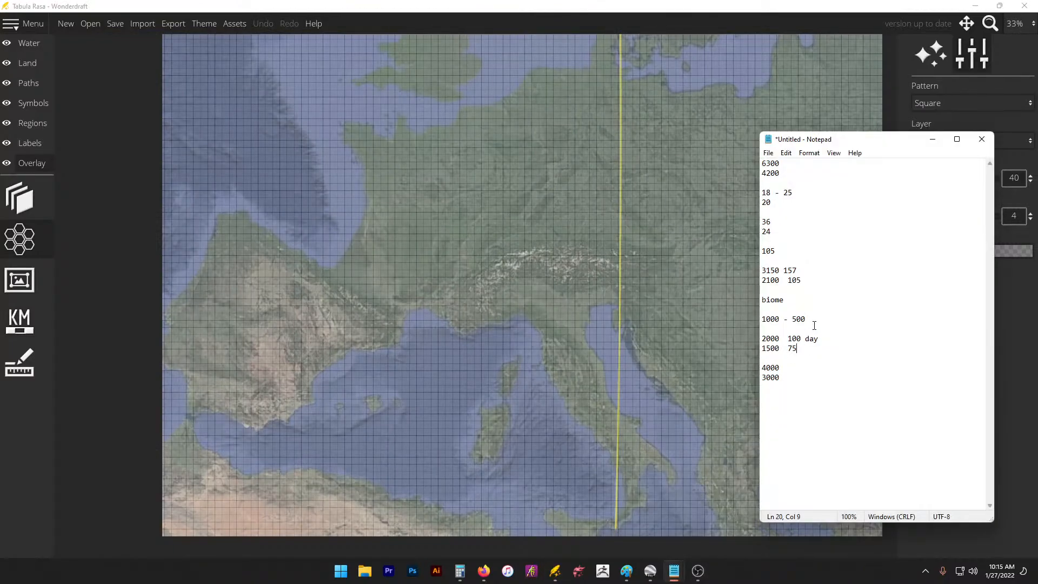
mouse_move(828, 339)
left_mouse_down()
mouse_move(762, 338)
mouse_move(812, 341)
left_mouse_up()
left_click_drag(914, 141, 893, 297)
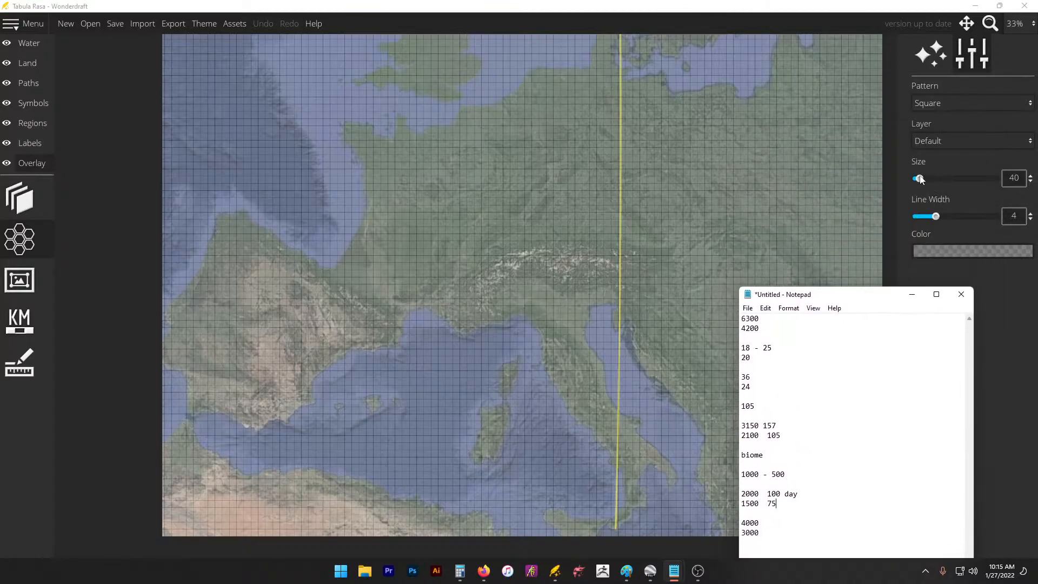
Step: Raise the grid cell size to 60
left_click(1004, 179)
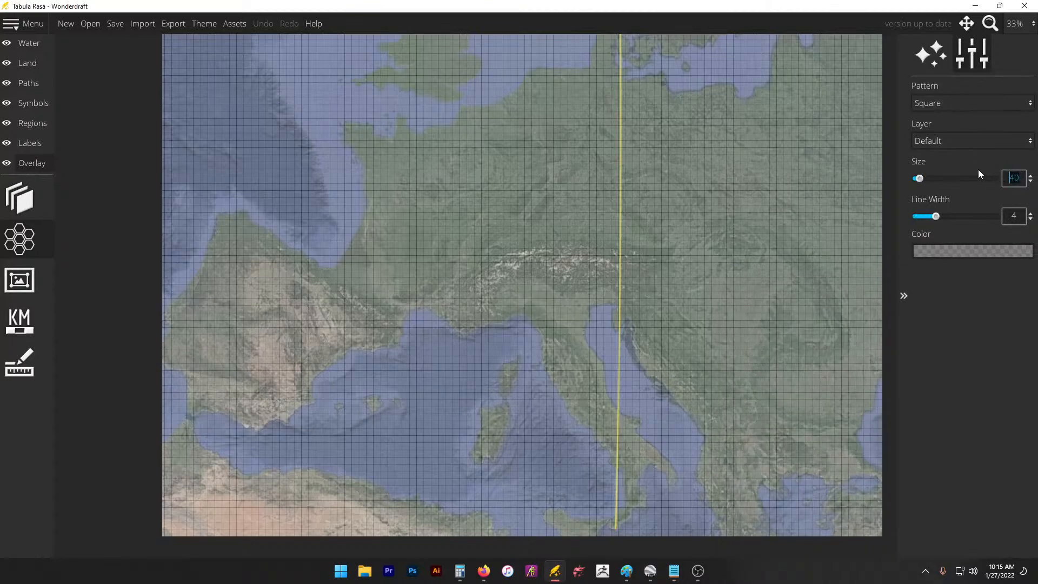
type("60")
key("Return")
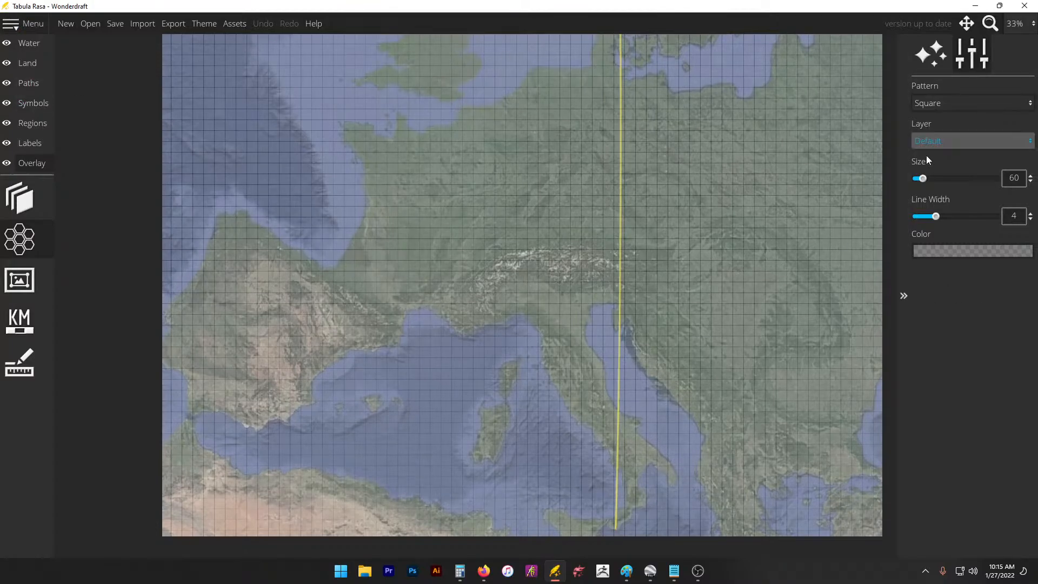
Step: Fade the trace image to 0.13 opacity and generate landmasses with the water level at 0.57
left_click(25, 194)
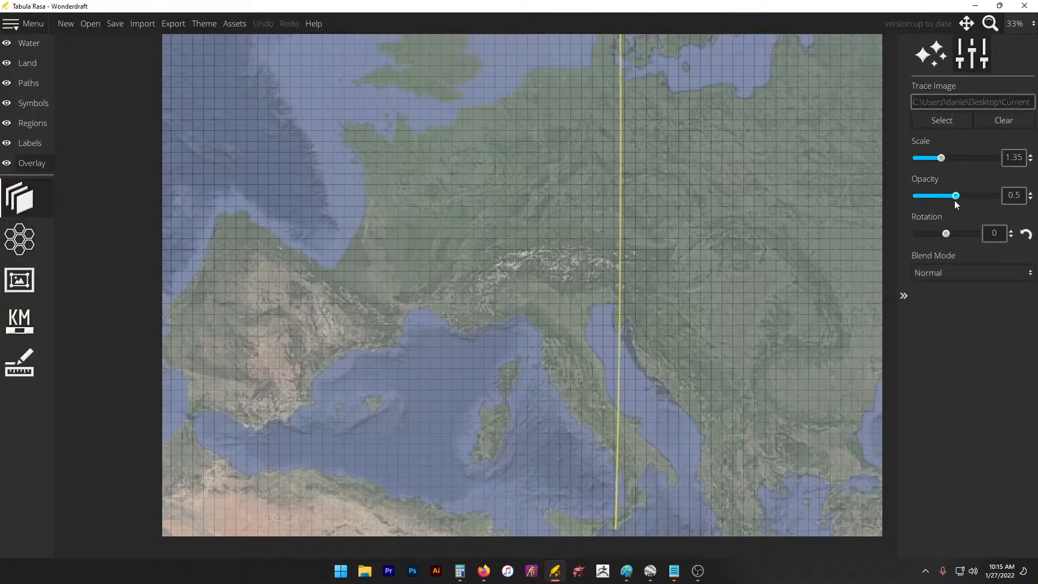
left_click_drag(955, 200, 927, 202)
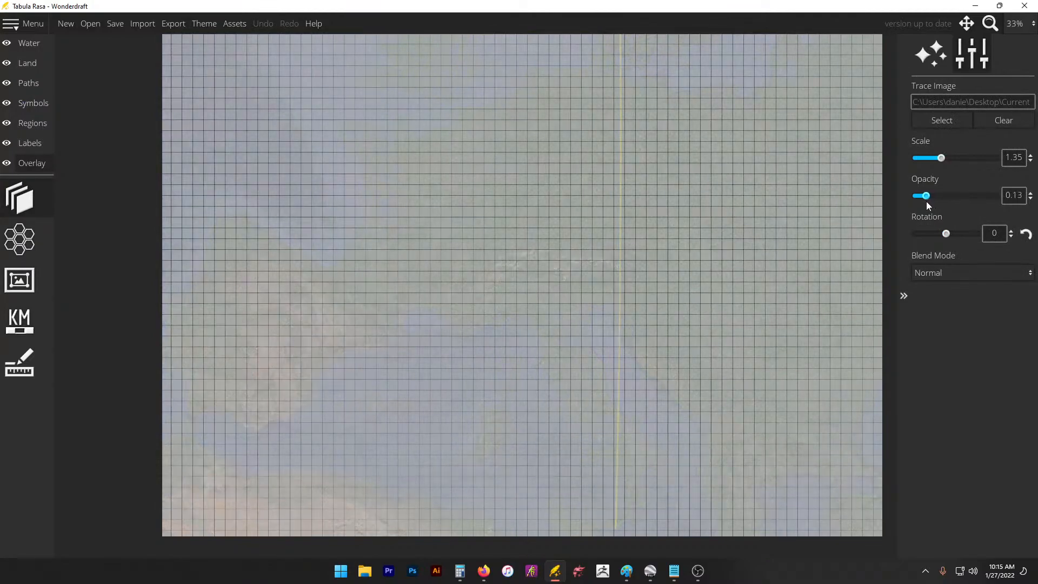
left_click(25, 63)
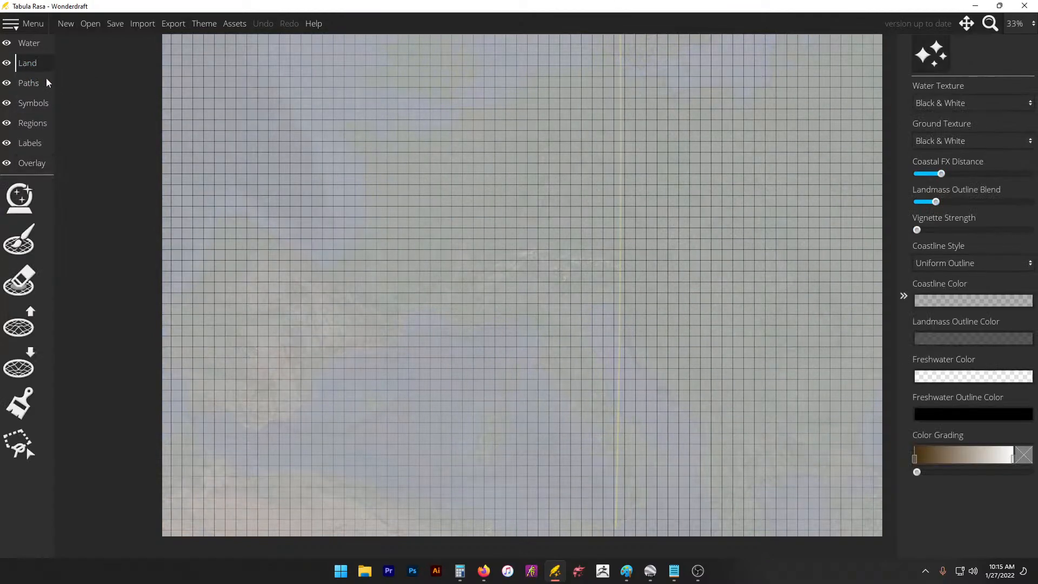
left_click(5, 210)
left_click(963, 262)
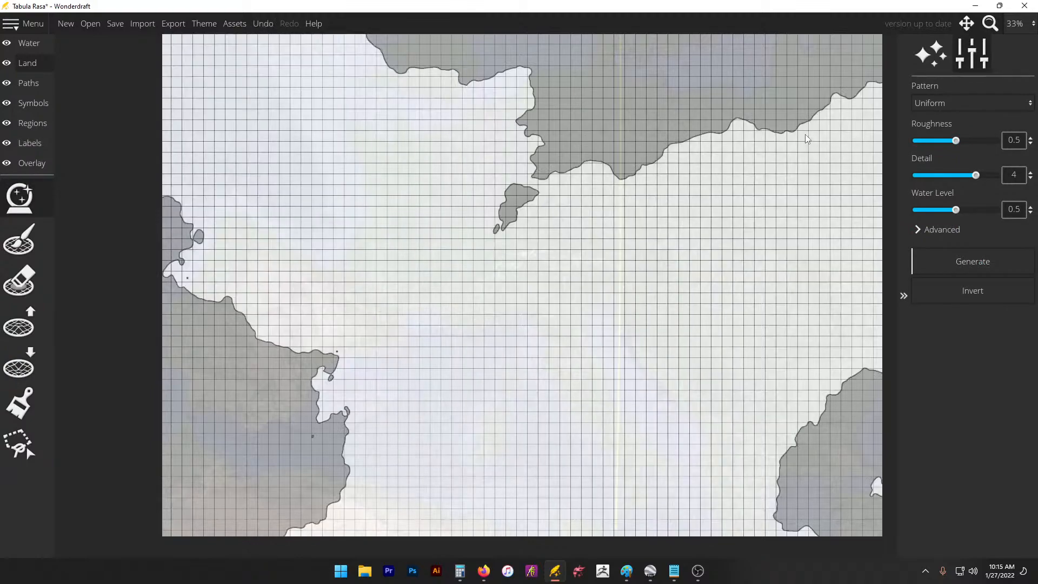
left_click(970, 262)
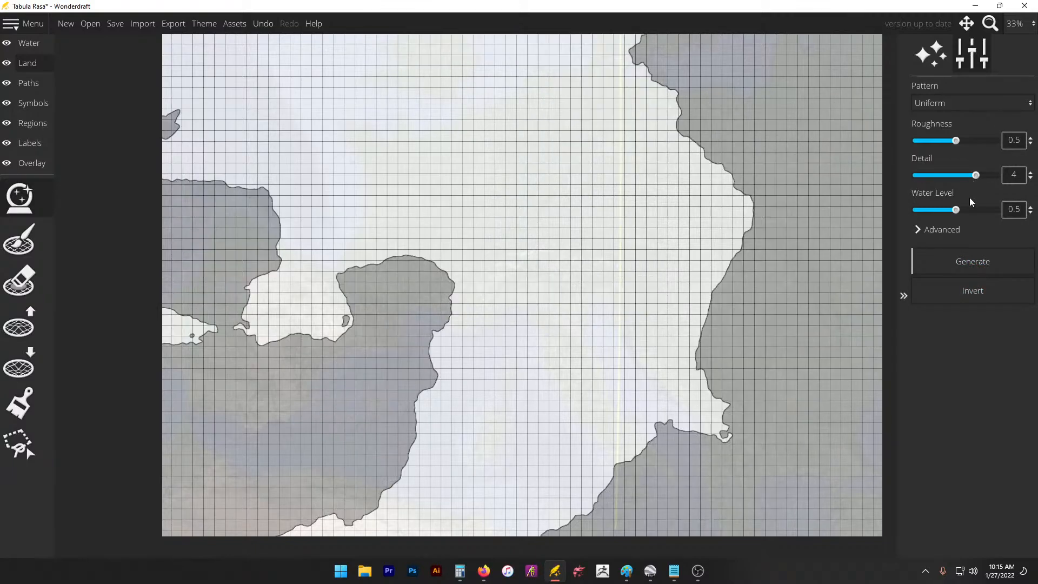
left_click_drag(956, 211, 962, 215)
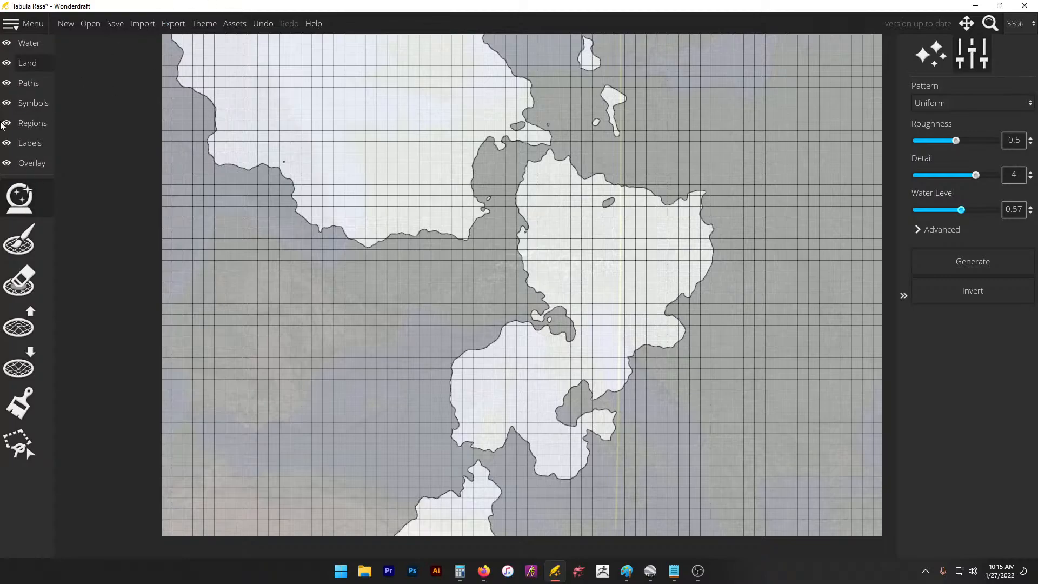
Step: Pick the Paint Land brush and review the 2000 / 100 day and 1500 / 75 note lines
left_click(27, 65)
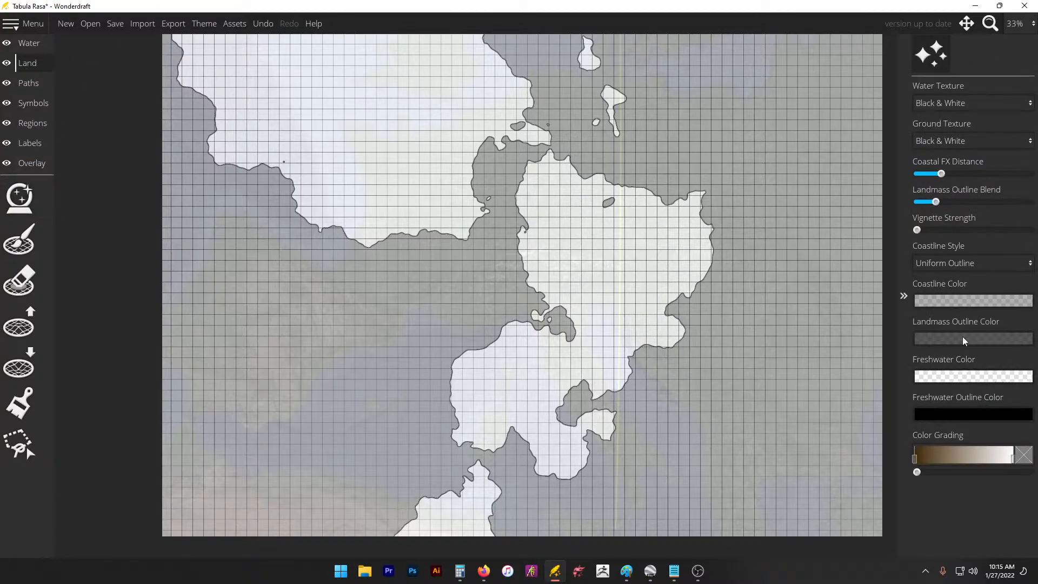
left_click(19, 240)
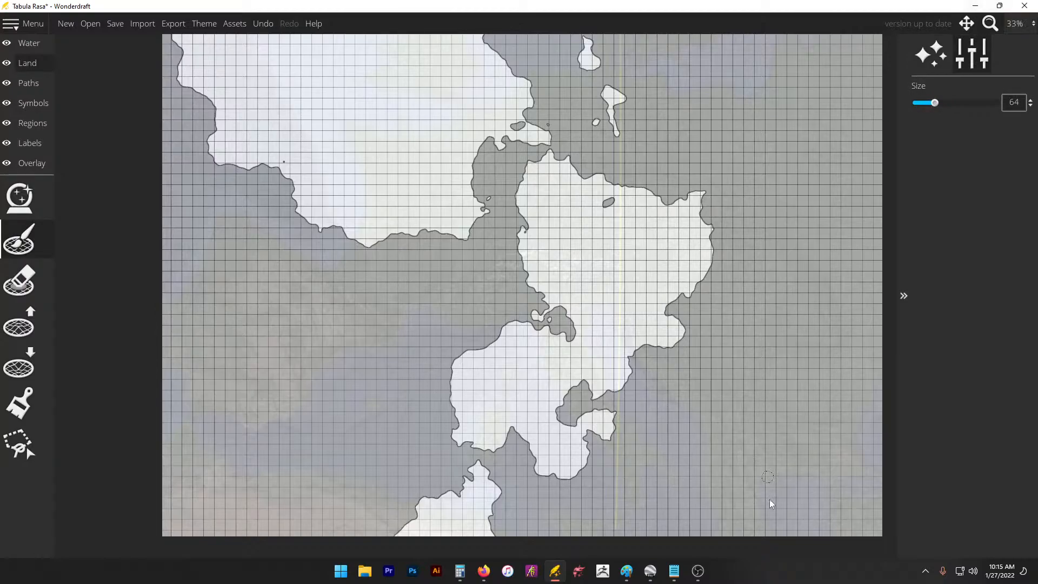
mouse_move(674, 568)
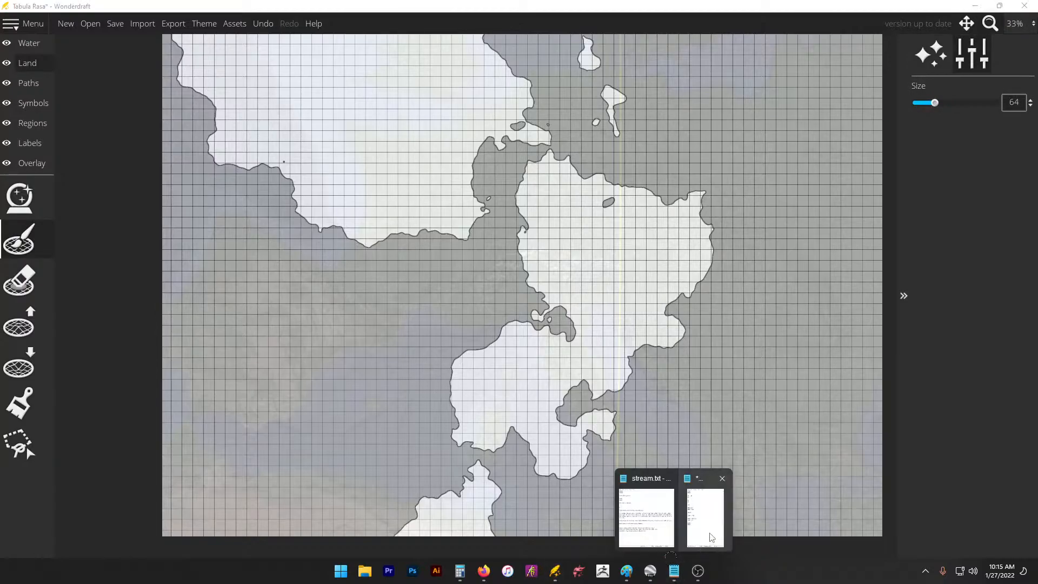
left_click(714, 535)
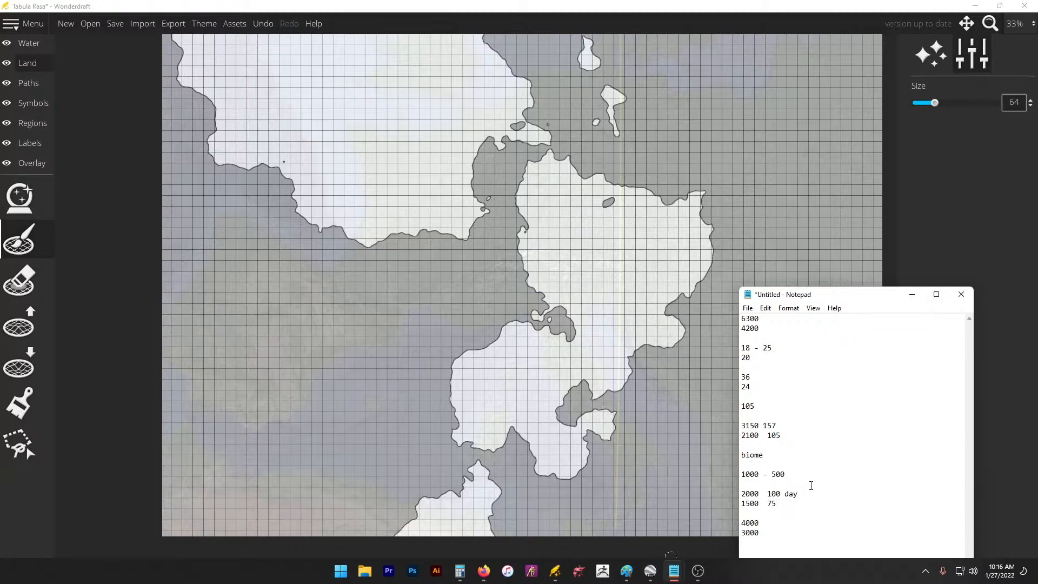
triple_click(814, 489)
left_click(789, 512)
triple_click(784, 508)
left_click(823, 505)
left_click(895, 206)
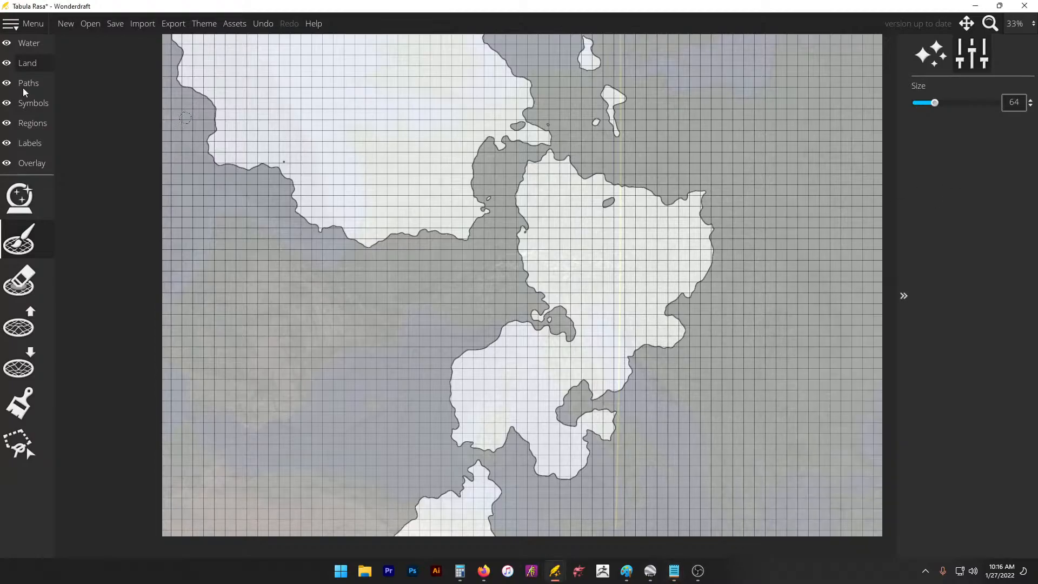
left_click(23, 65)
Step: Add a pale pink manual colour, set brush size 256, and paint pink across the north
left_click(19, 403)
left_click(928, 436)
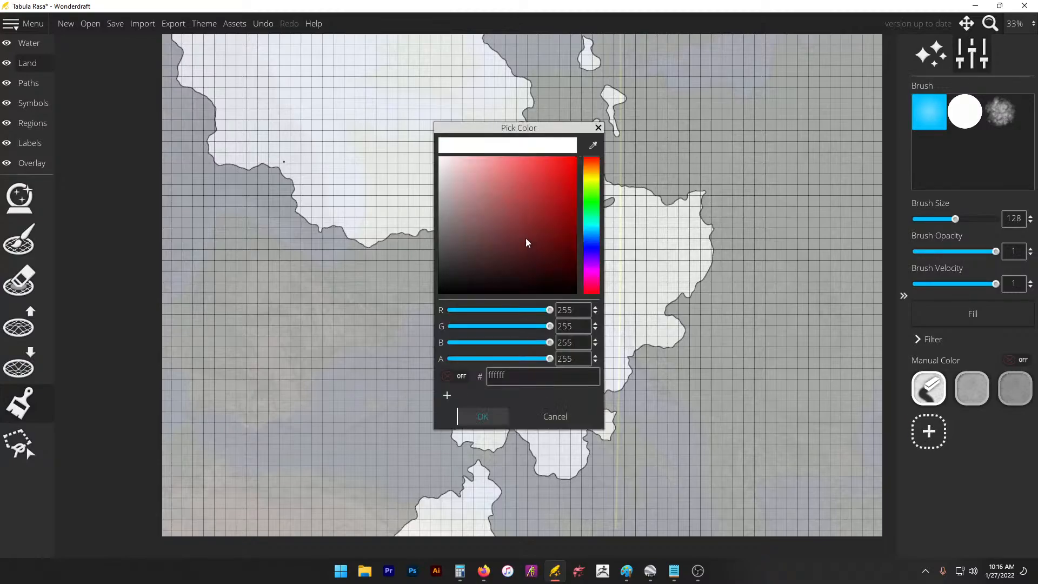
left_click(478, 172)
left_click(483, 416)
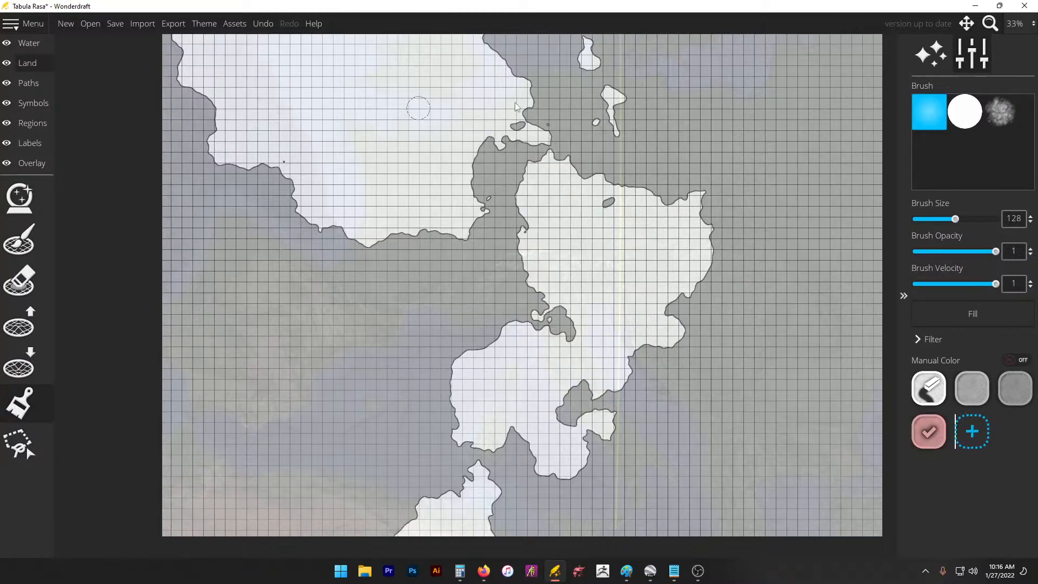
left_click(953, 219)
left_click_drag(957, 222, 1000, 221)
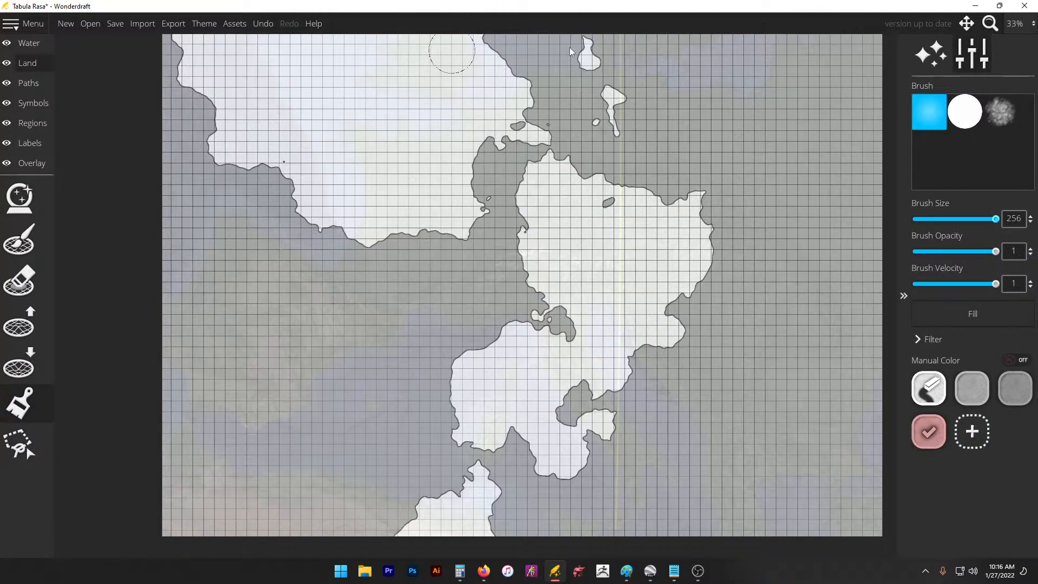
mouse_move(466, 71)
left_mouse_down()
mouse_move(399, 78)
mouse_move(651, 39)
mouse_move(454, 142)
mouse_move(855, 180)
mouse_move(638, 209)
mouse_move(436, 67)
left_mouse_up()
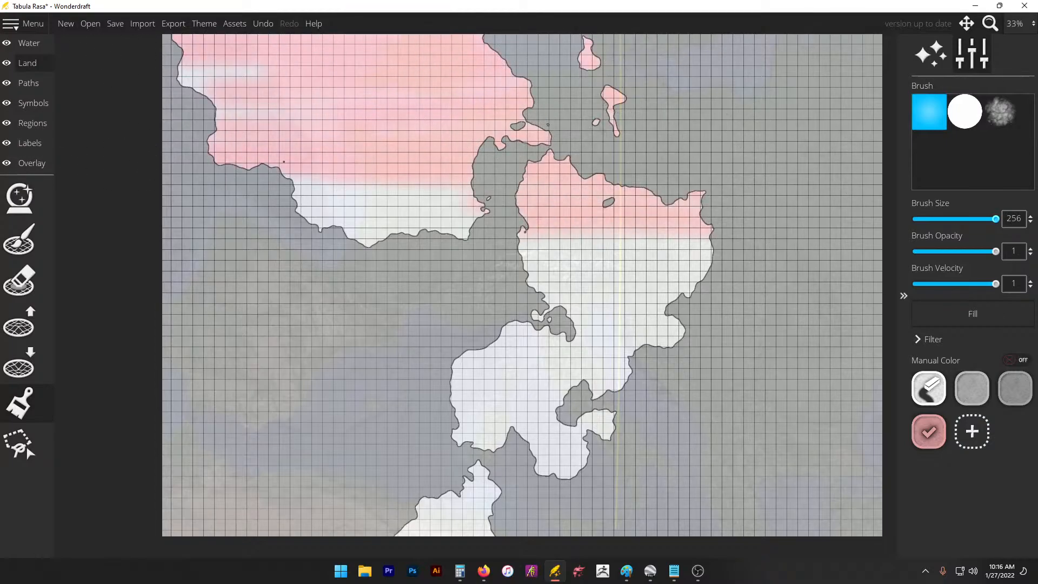
Step: Add a darker green manual colour and paint a green band through the middle
left_click(972, 431)
left_click(593, 197)
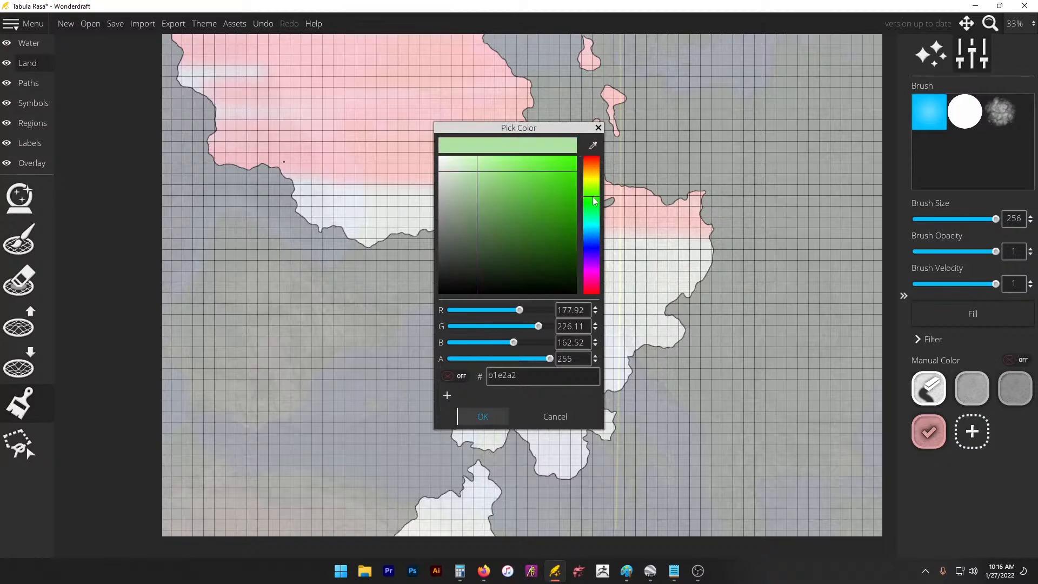
left_click(500, 203)
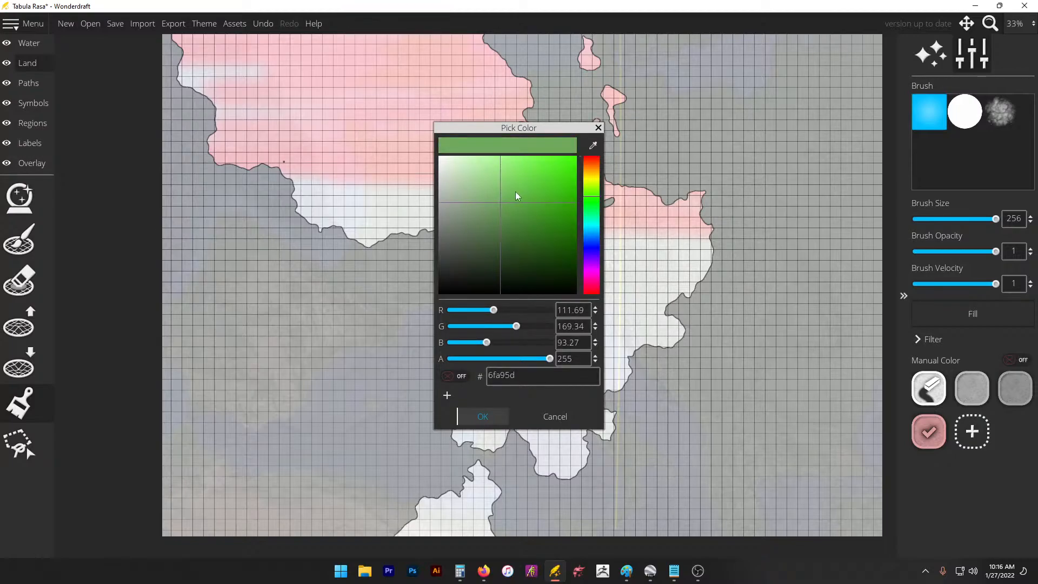
left_click(478, 417)
mouse_move(379, 227)
left_mouse_down()
mouse_move(282, 203)
mouse_move(509, 273)
mouse_move(668, 352)
left_mouse_up()
Step: Add a deep blue manual colour and paint the southern land and peninsula blue
left_click(1016, 431)
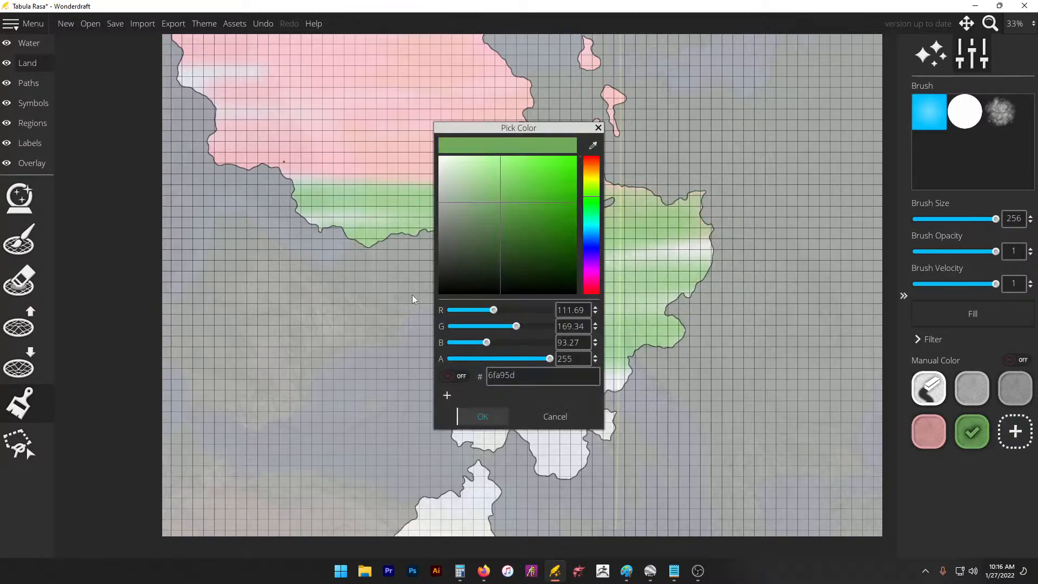
left_click_drag(562, 181, 589, 248)
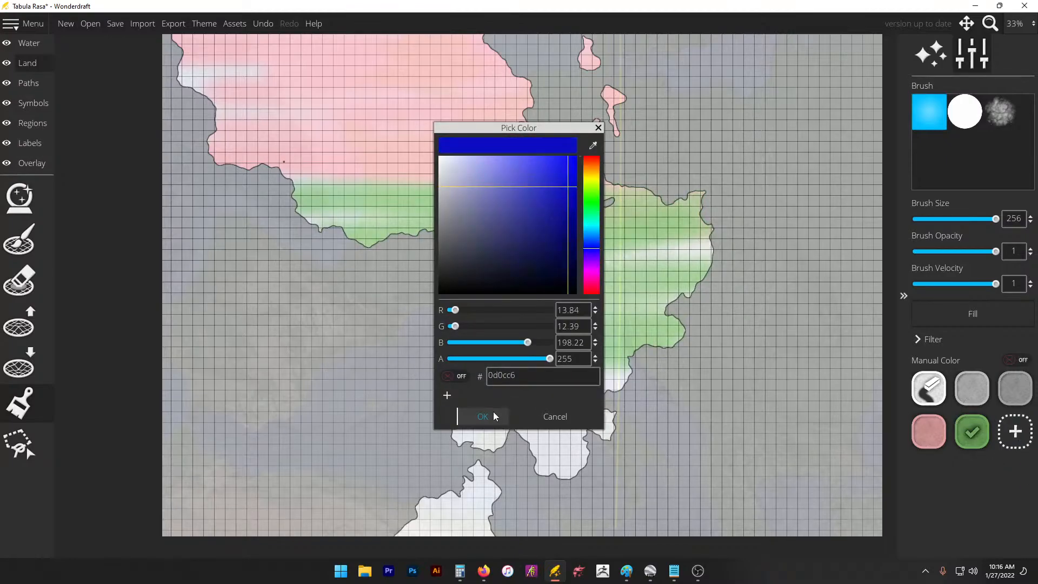
left_click(492, 416)
mouse_move(649, 377)
left_mouse_down()
mouse_move(352, 403)
mouse_move(592, 510)
mouse_move(504, 530)
left_mouse_up()
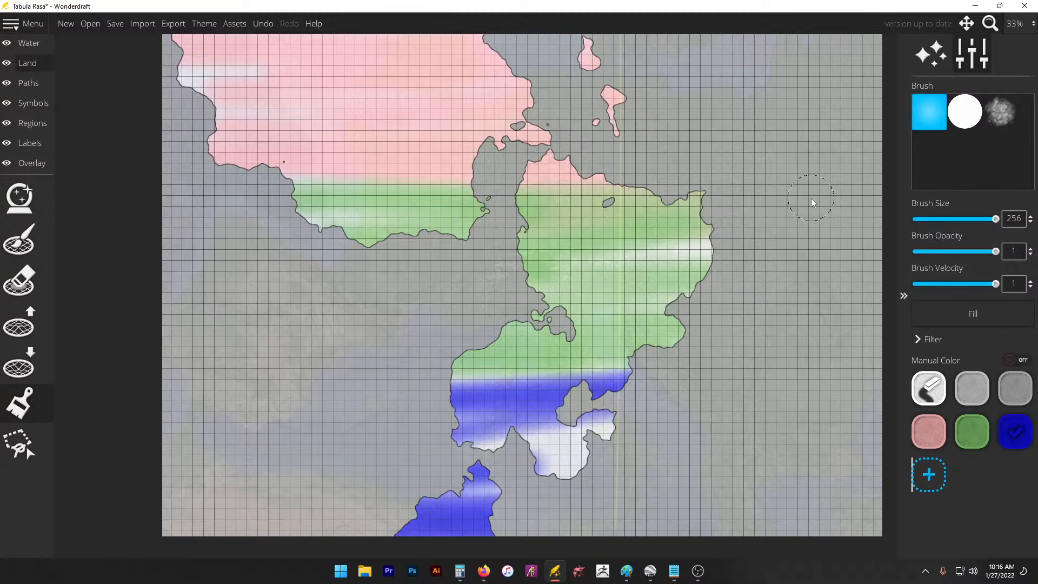
mouse_move(600, 430)
left_mouse_down()
mouse_move(547, 442)
mouse_move(556, 481)
mouse_move(375, 388)
mouse_move(420, 443)
mouse_move(619, 514)
mouse_move(559, 429)
mouse_move(492, 501)
left_mouse_up()
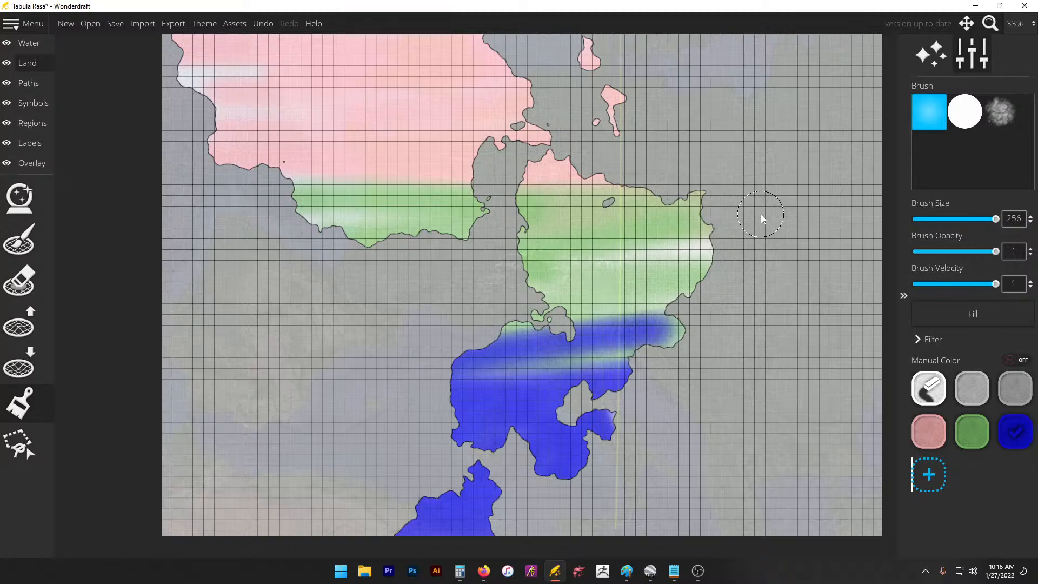
scroll(638, 220, "down", 1)
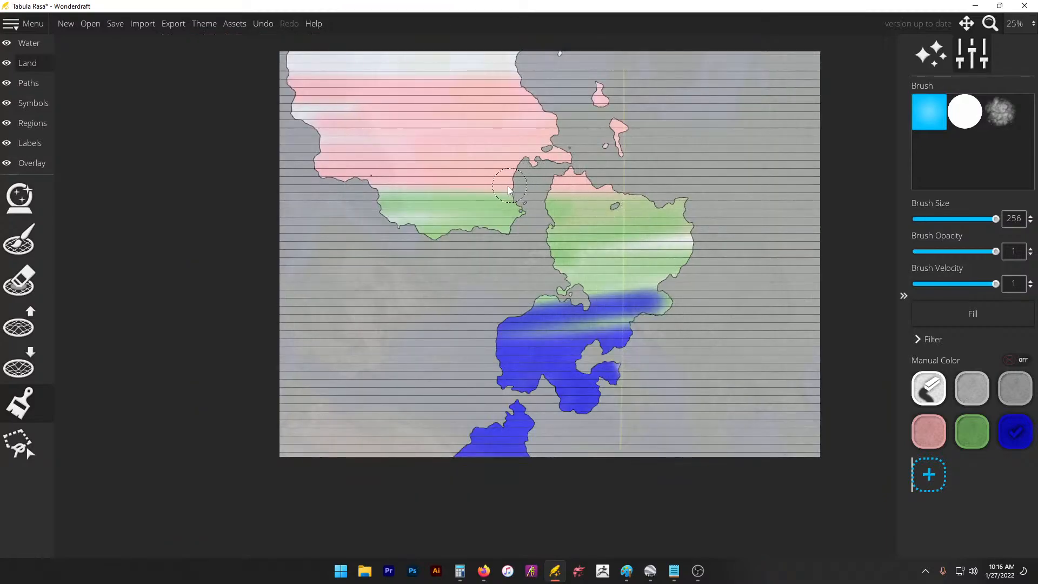
scroll(509, 190, "up", 1)
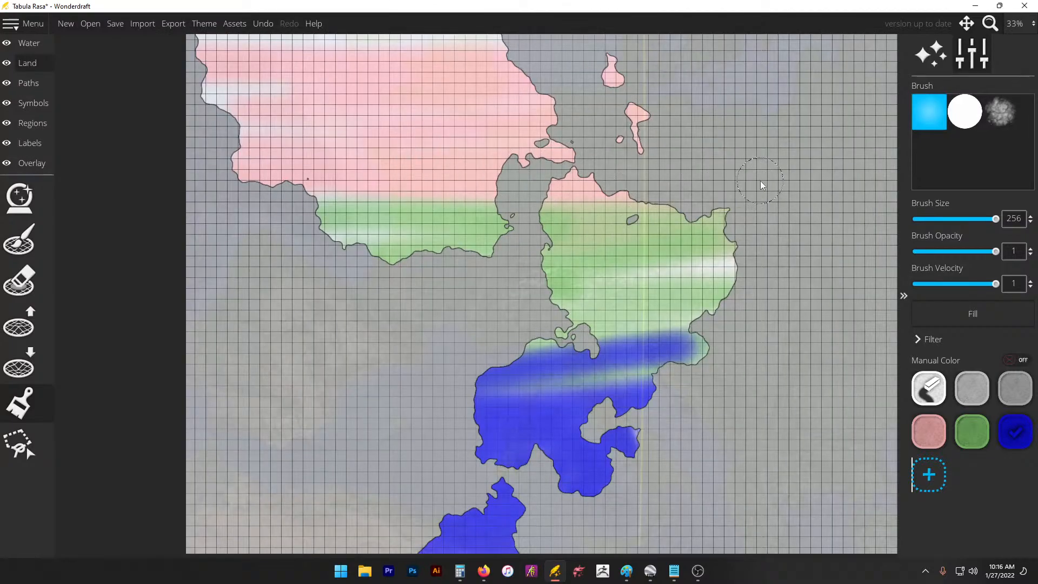
scroll(414, 238, "down", 1)
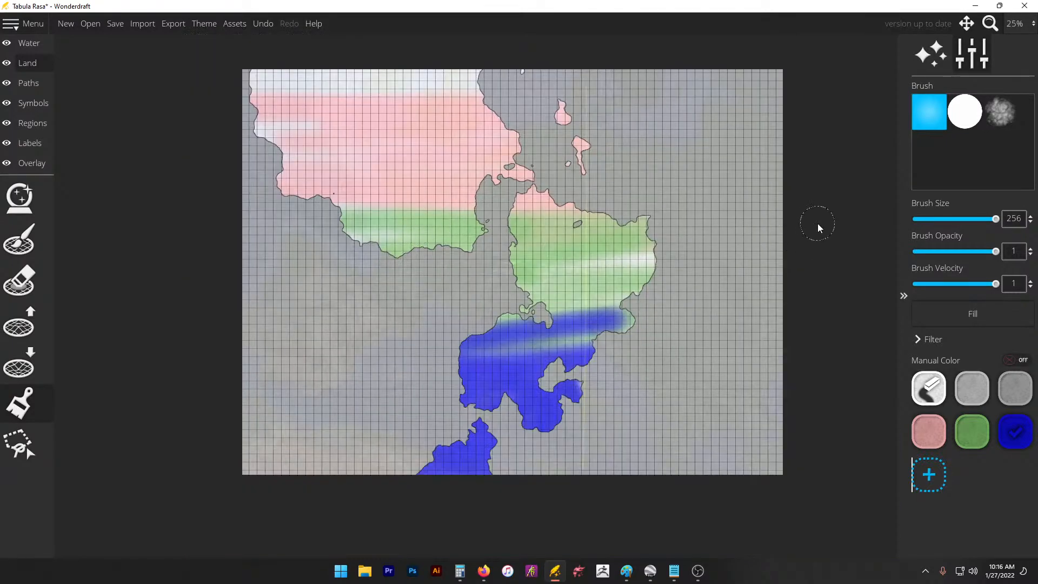
scroll(771, 196, "up", 1)
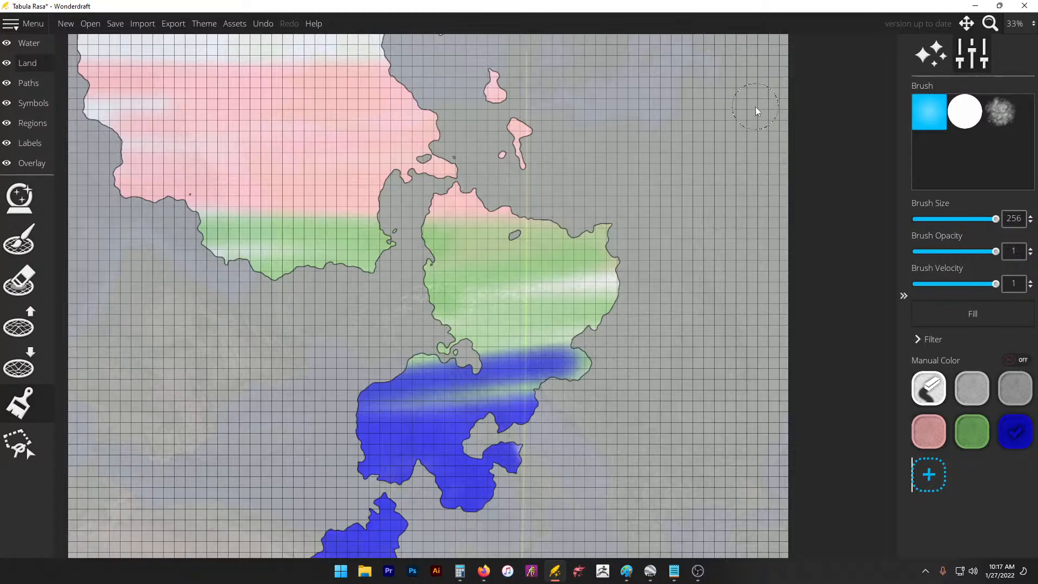
Step: Raise the Europe trace image's opacity from 0.13 to 0.35 on the Overlay layer
left_click(31, 163)
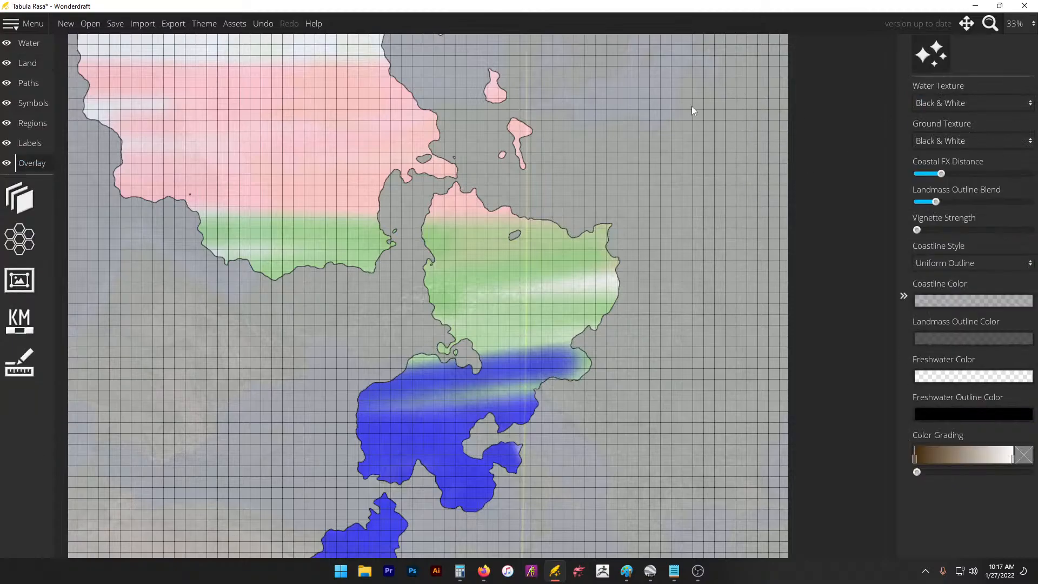
left_click(20, 199)
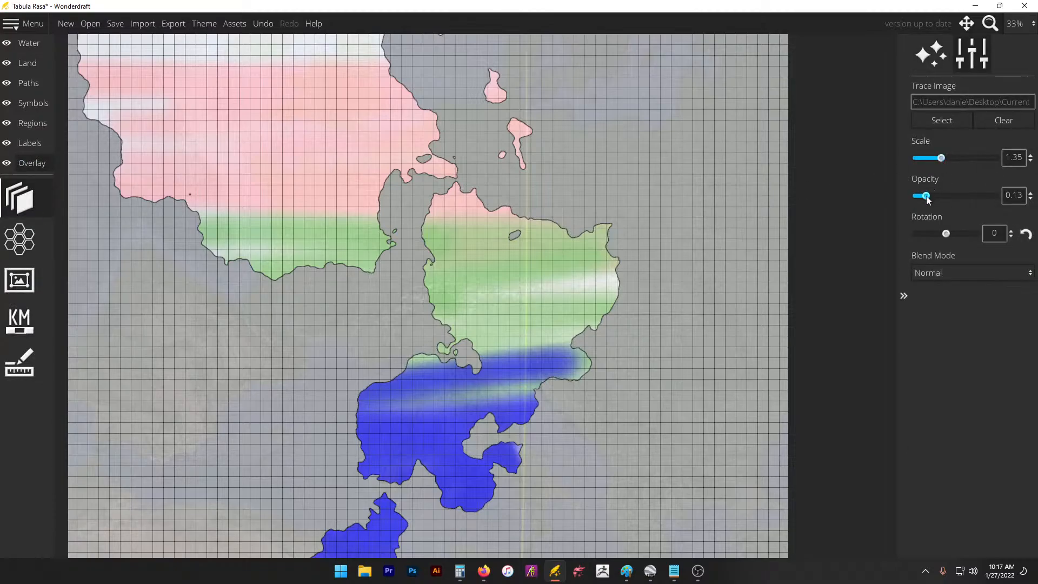
mouse_move(925, 196)
left_mouse_down()
mouse_move(990, 187)
mouse_move(944, 199)
left_mouse_up()
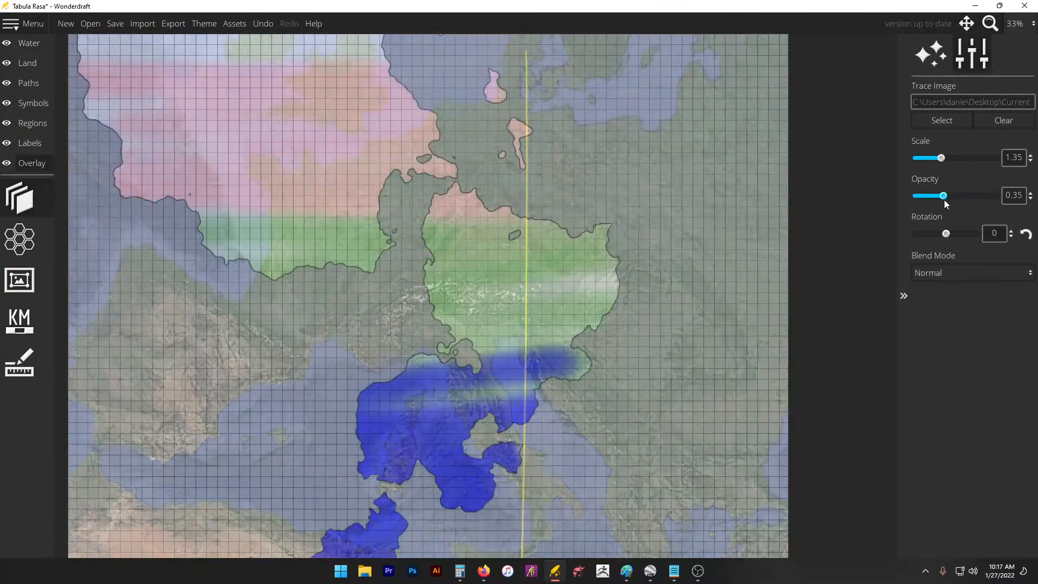